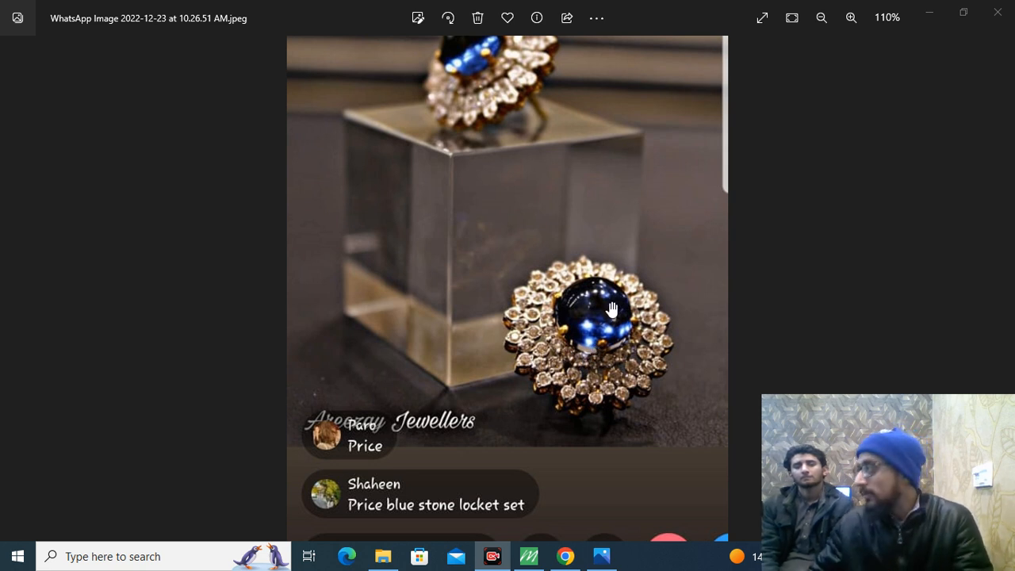
# Step: Examine the lower blue-stone jewel in the reference photo and switch to Matrix
pyautogui.moveTo(502, 329); pyautogui.dragTo(426, 297)
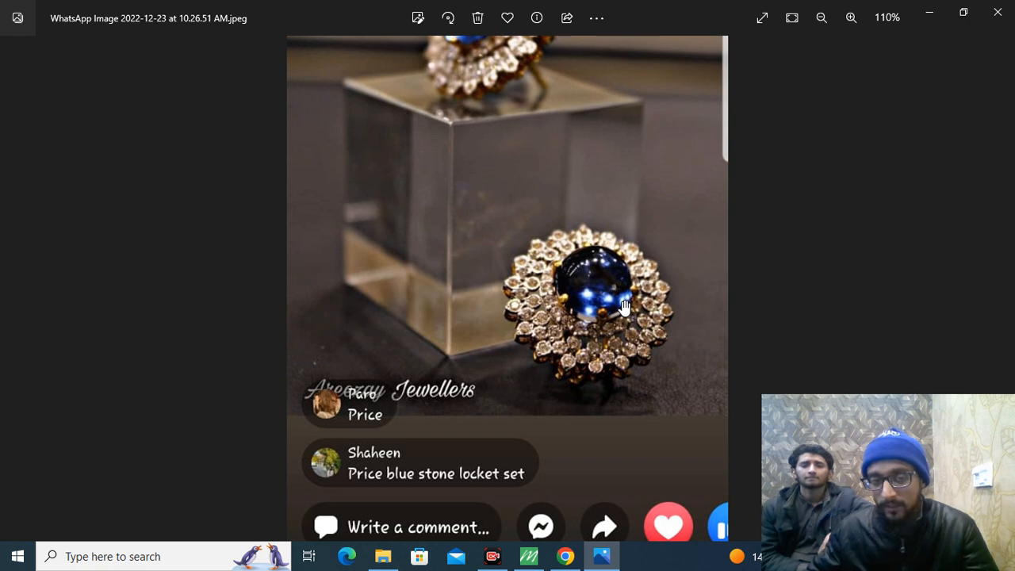
pyautogui.scroll(2, 624, 307)
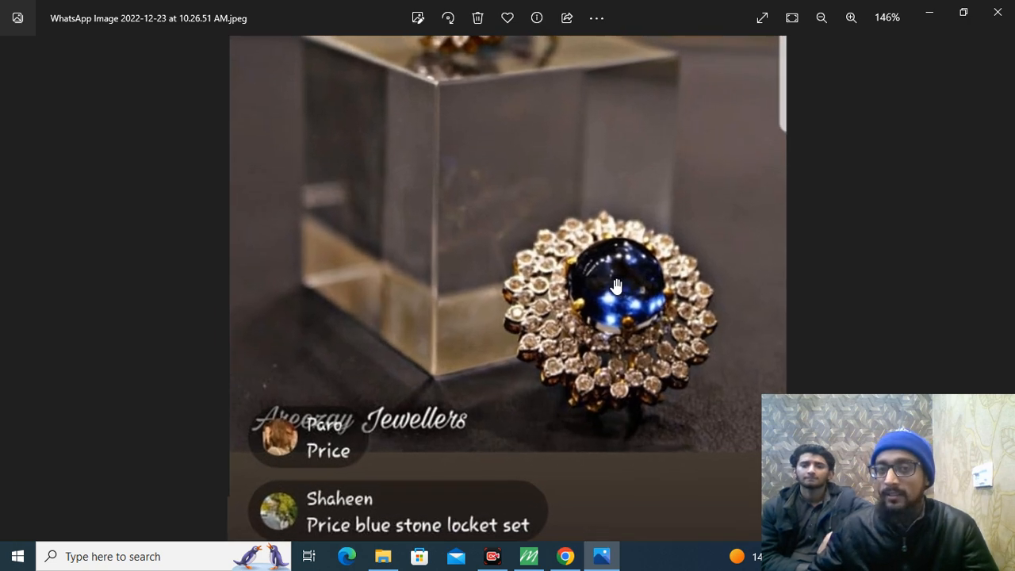
pyautogui.scroll(-1, 493, 333)
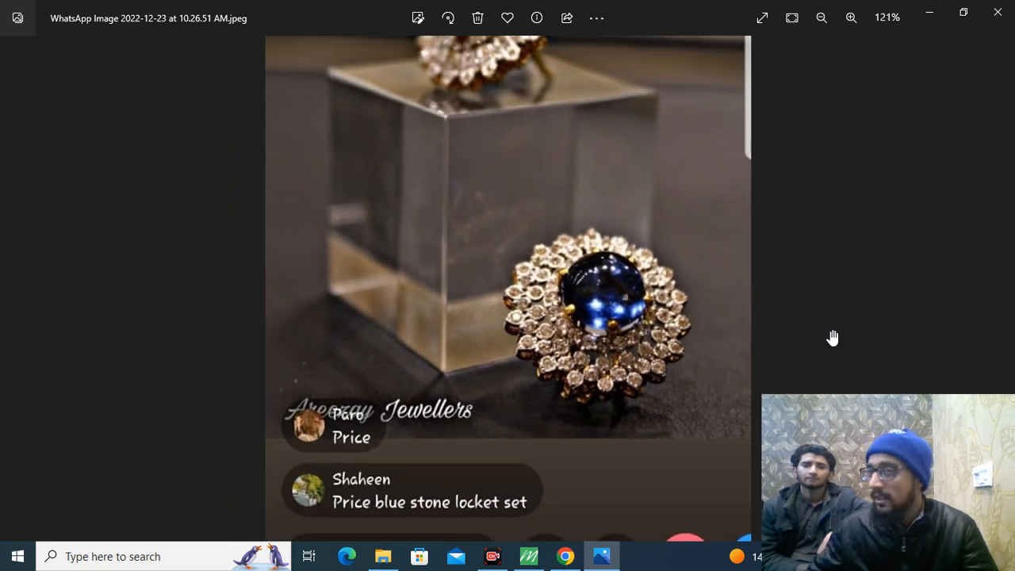
pyautogui.click(929, 13)
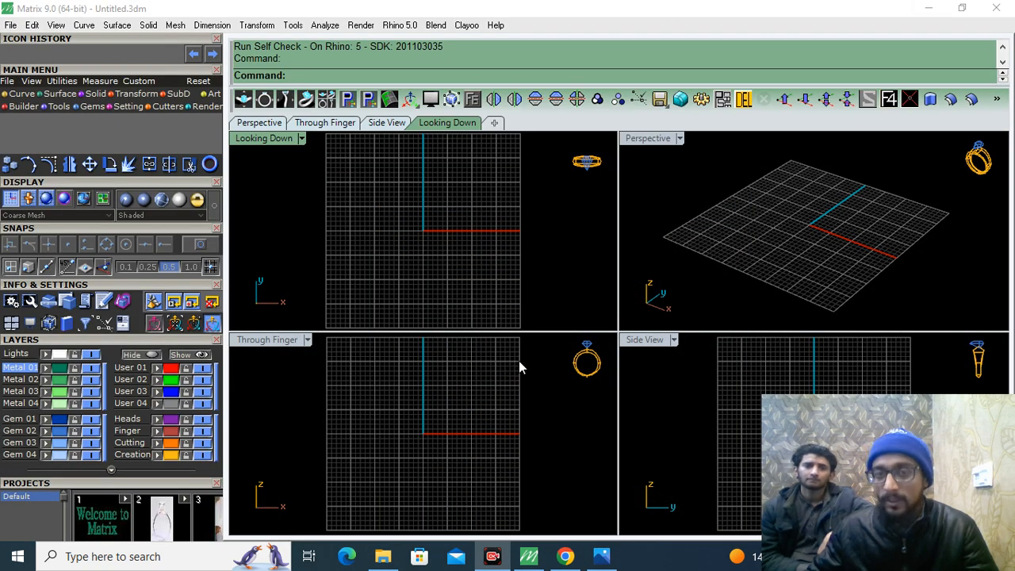
# Step: Insert the blue-stone jewel photo from its folder on drive E: as a picture frame starting at 0,0,0 in the maximized Looking Down view
pyautogui.doubleClick(256, 139)
pyautogui.click(35, 81)
pyautogui.click(8, 125)
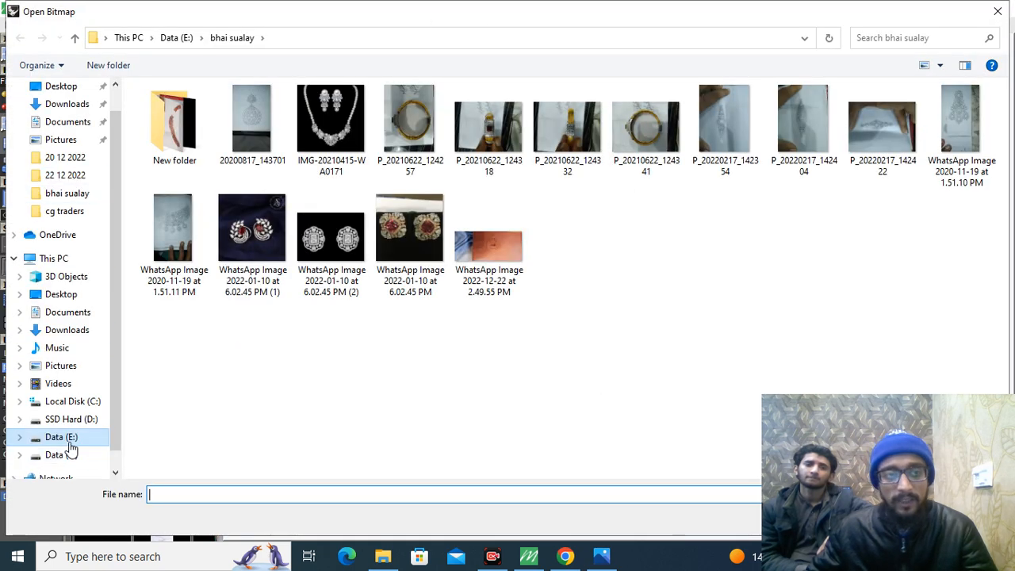
pyautogui.click(69, 442)
pyautogui.click(875, 37)
pyautogui.click(868, 58)
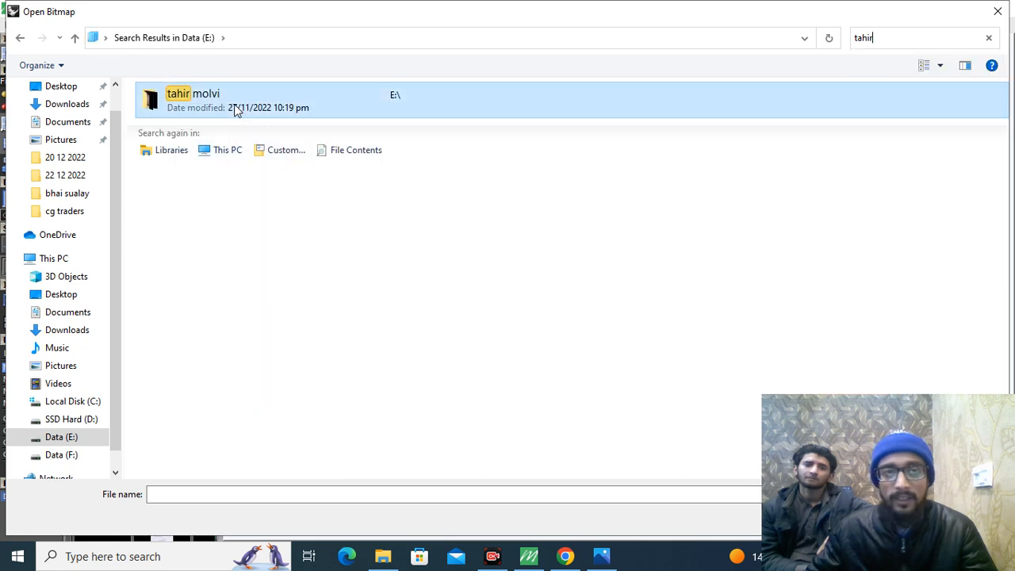
pyautogui.doubleClick(235, 110)
pyautogui.doubleClick(228, 184)
pyautogui.doubleClick(573, 242)
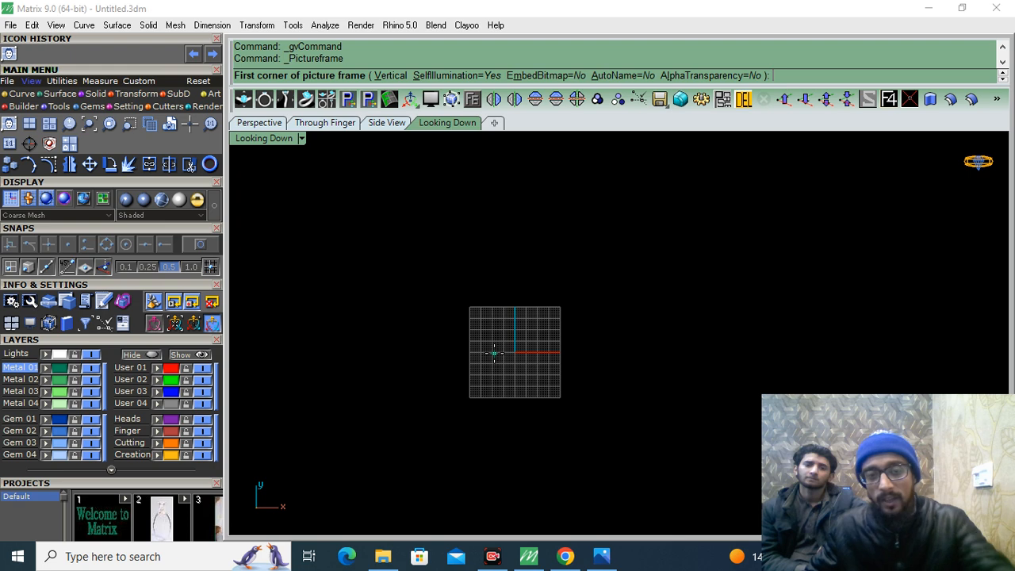
pyautogui.press('F4')
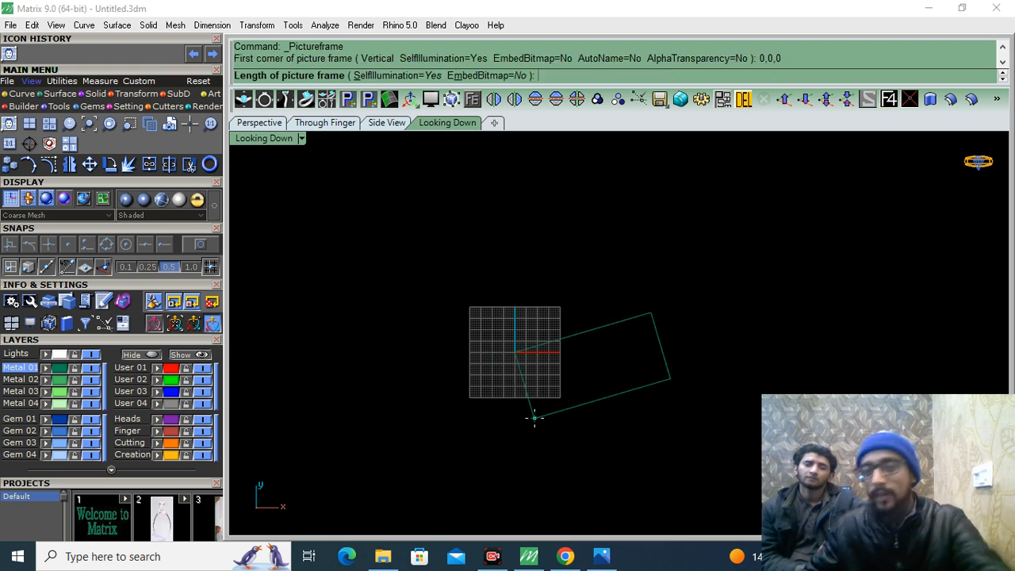
pyautogui.click(656, 343)
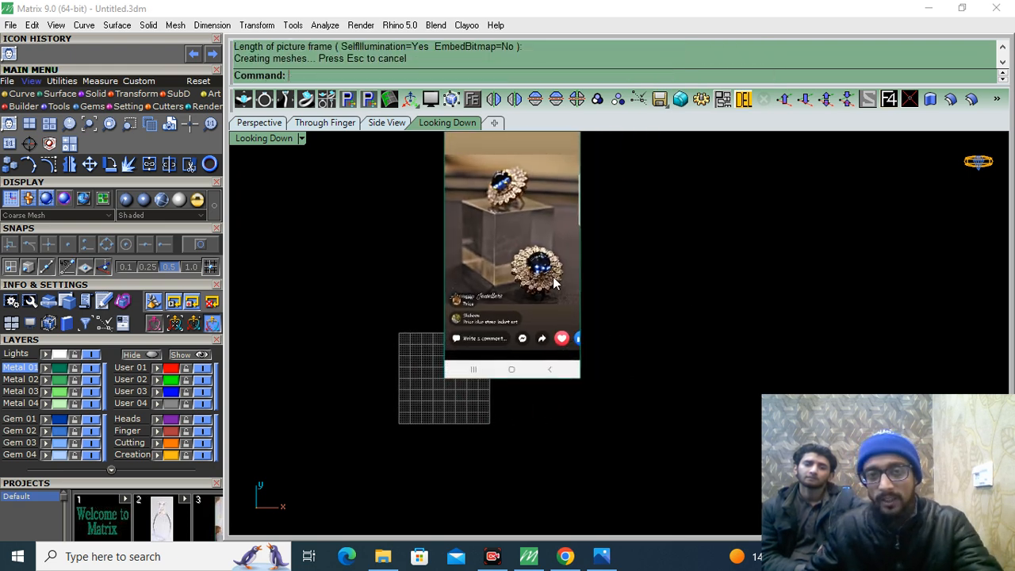
# Step: Draw a rectangle from its center around the lower blue-stone jewel in the picture
pyautogui.scroll(5, 554, 284)
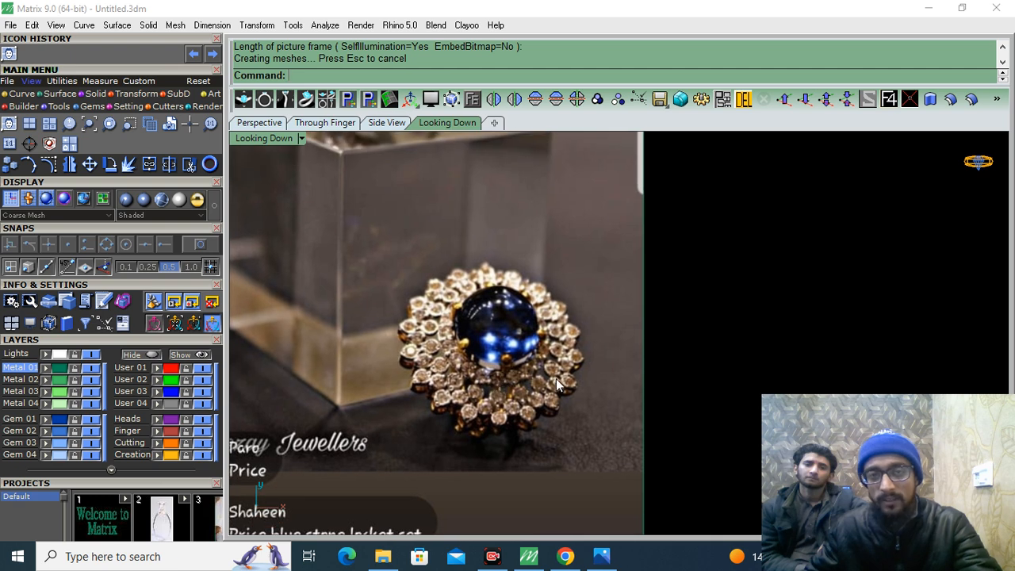
pyautogui.click(21, 93)
pyautogui.click(69, 123)
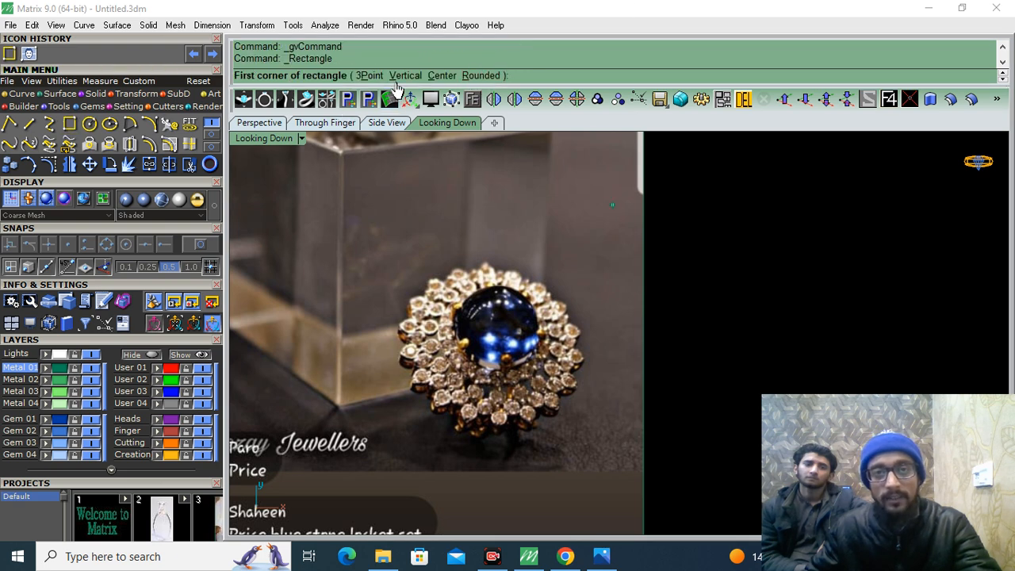
pyautogui.click(442, 75)
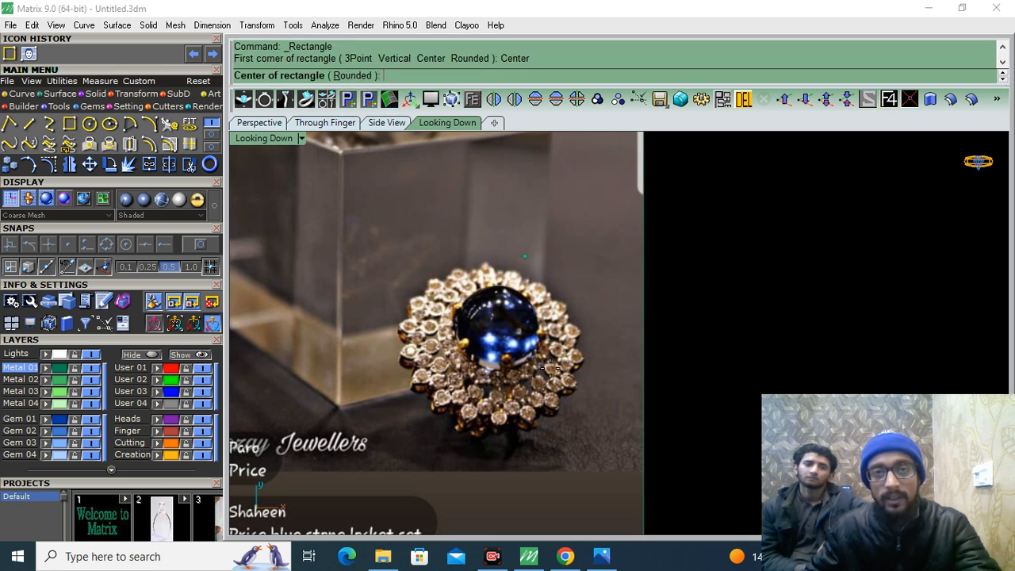
pyautogui.click(498, 345)
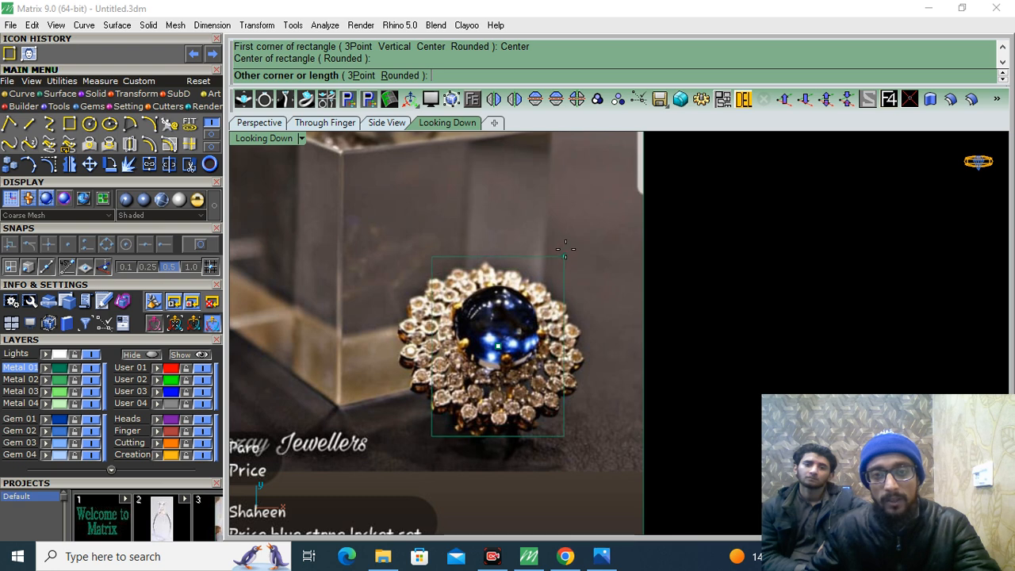
pyautogui.click(618, 241)
# Step: Split the picture surface with the rectangle around the jewel
pyautogui.click(541, 169)
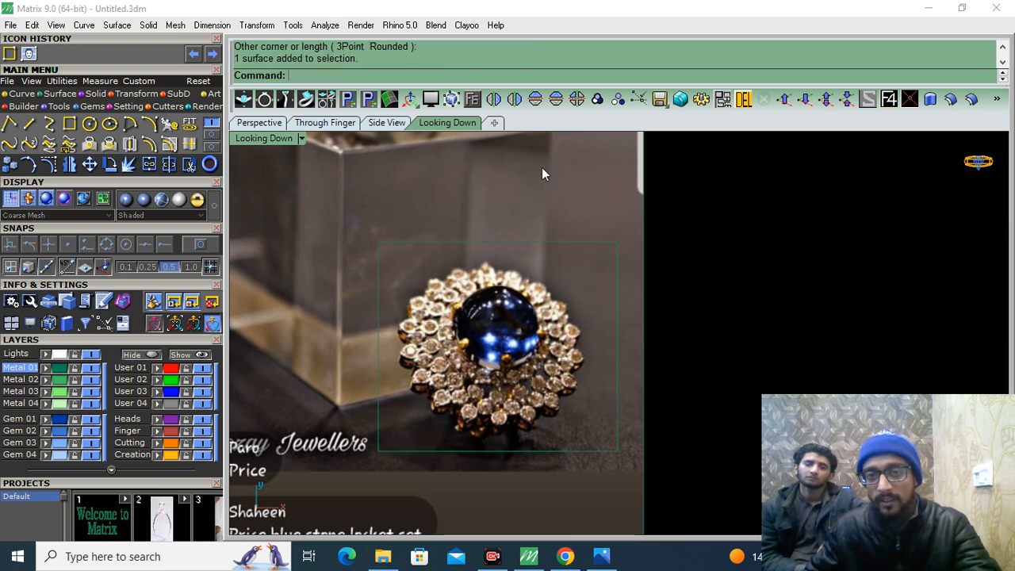
pyautogui.click(168, 164)
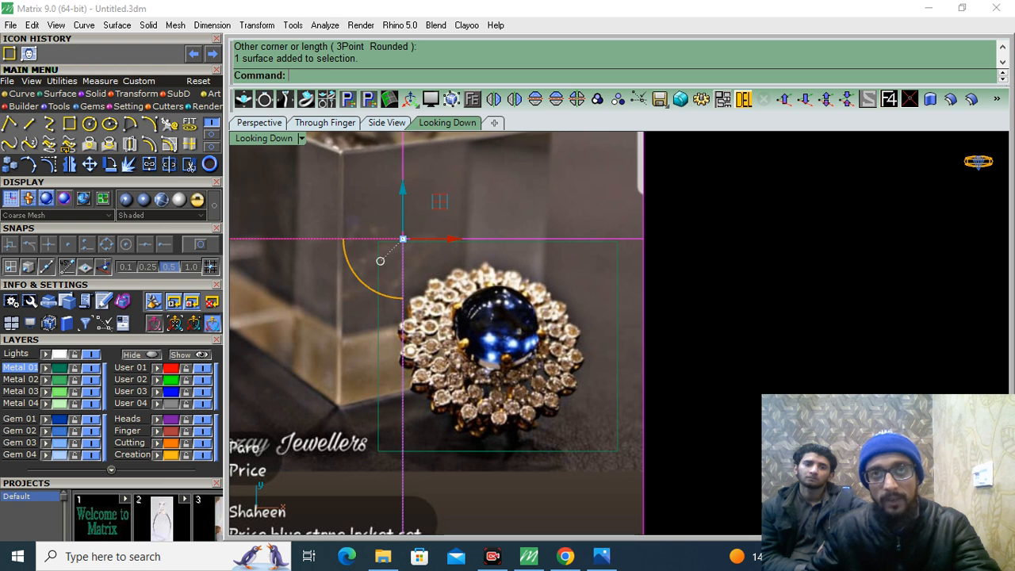
pyautogui.click(617, 325)
pyautogui.press('Return')
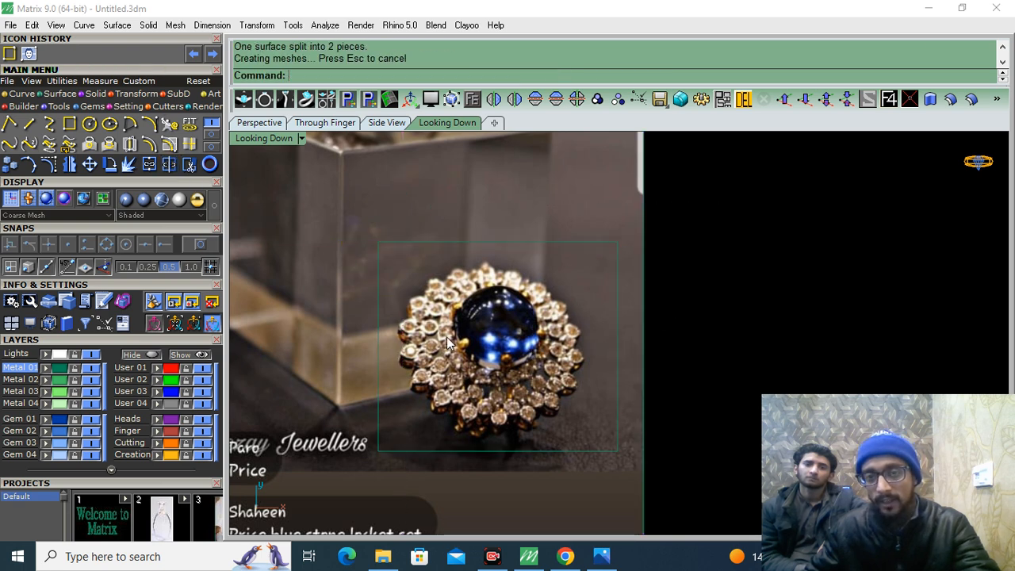
# Step: Move the surrounding part of the picture away from the cropped jewel and delete it
pyautogui.scroll(-2, 478, 225)
pyautogui.moveTo(479, 214); pyautogui.dragTo(928, 270)
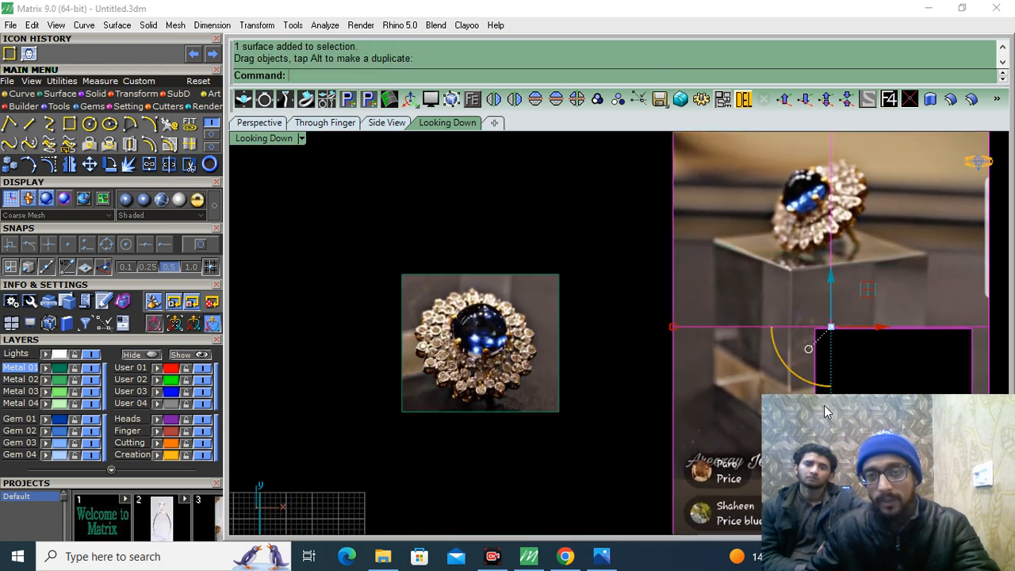
pyautogui.scroll(-3, 636, 295)
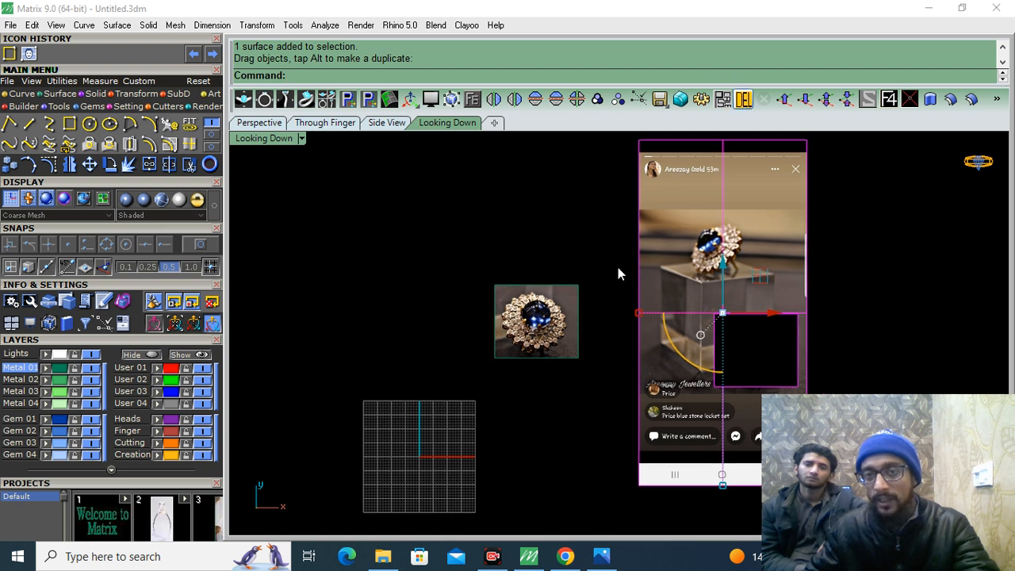
pyautogui.click(744, 100)
# Step: Move the cropped jewel picture off the cutting rectangle and delete the leftover rectangle
pyautogui.click(547, 320)
pyautogui.moveTo(547, 320); pyautogui.dragTo(571, 404)
pyautogui.moveTo(596, 286); pyautogui.dragTo(598, 427)
pyautogui.click(578, 298)
pyautogui.click(748, 103)
pyautogui.moveTo(649, 356); pyautogui.dragTo(698, 240, button='right')
pyautogui.scroll(6, 607, 347)
pyautogui.moveTo(607, 346); pyautogui.dragTo(590, 355)
pyautogui.press('Escape')
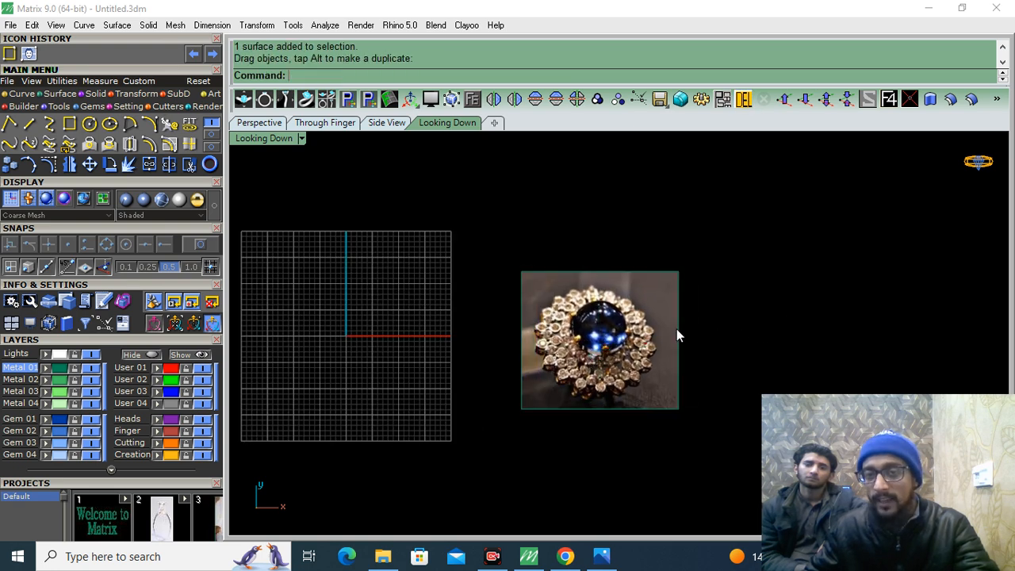
# Step: Draw a circle of diameter 20 centered at 0,0,0 and place it on the locked User 02 layer
pyautogui.scroll(-2, 687, 363)
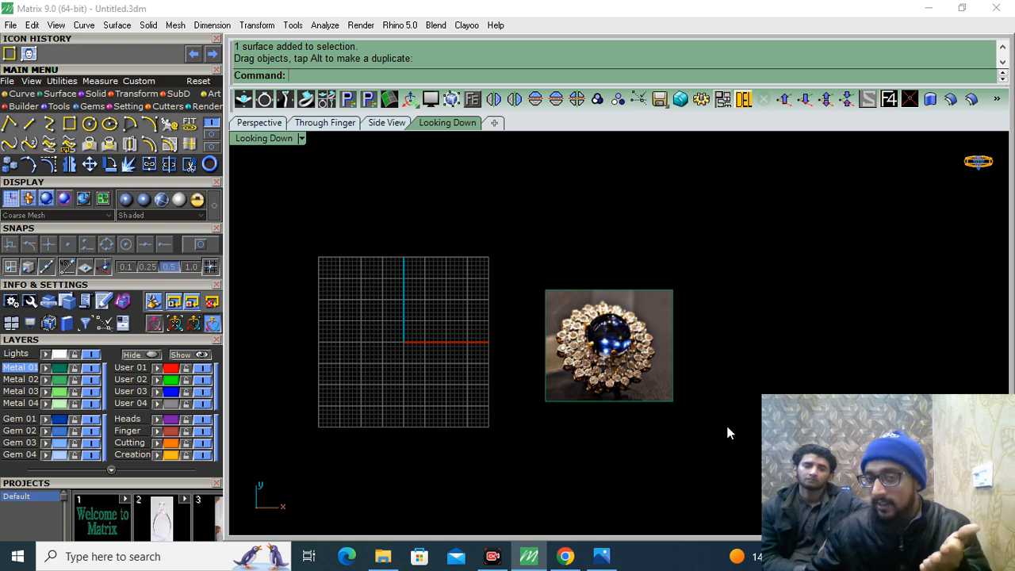
pyautogui.moveTo(826, 305); pyautogui.dragTo(819, 301, button='right')
pyautogui.moveTo(472, 415); pyautogui.dragTo(522, 420, button='right')
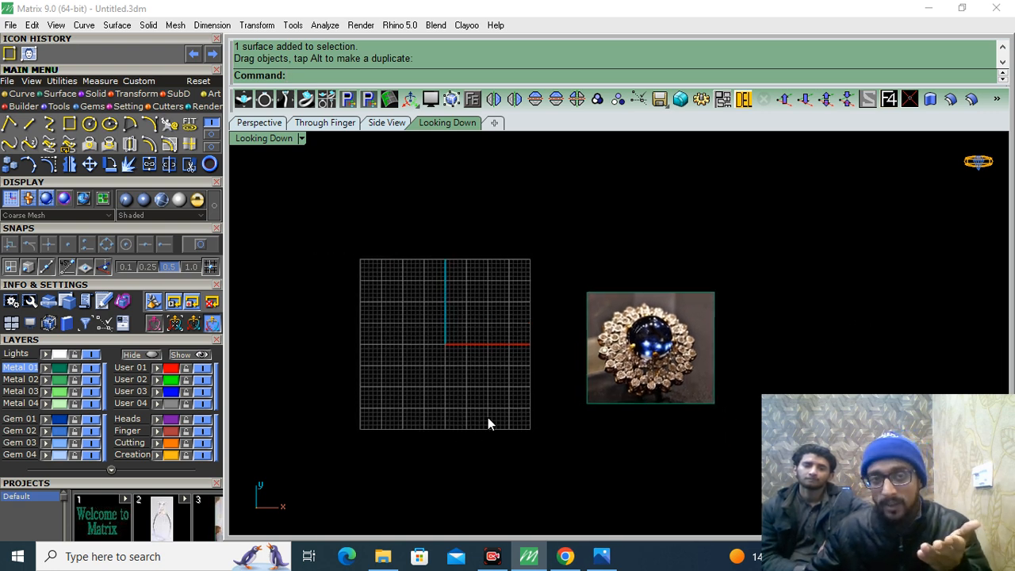
pyautogui.click(90, 125)
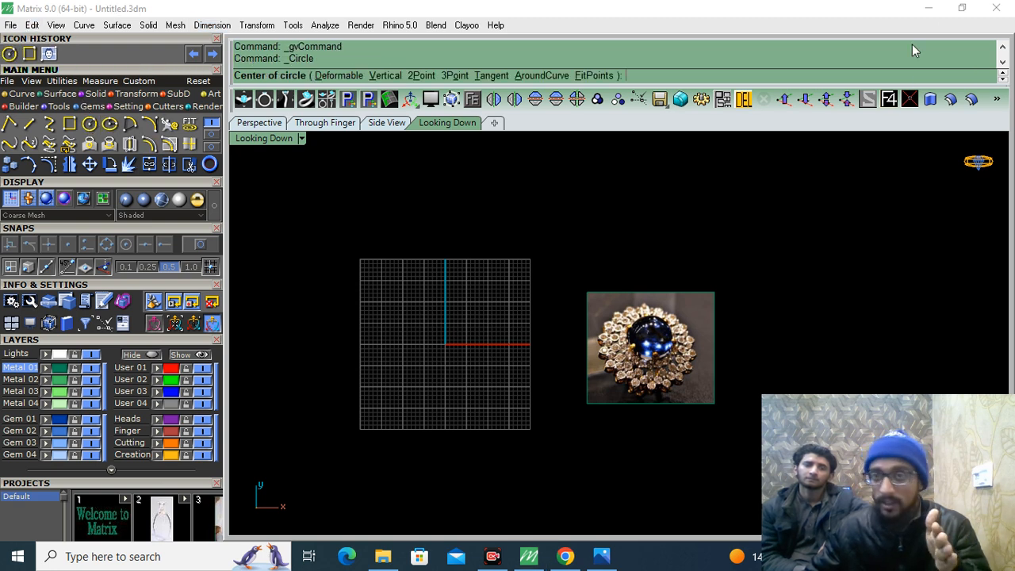
pyautogui.click(445, 344)
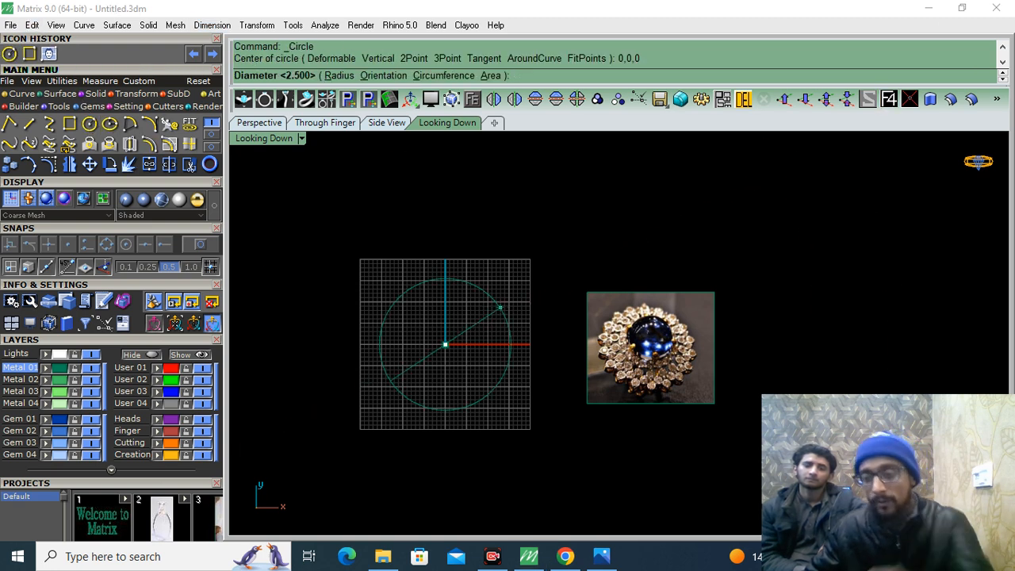
pyautogui.write('20')
pyautogui.press('Return')
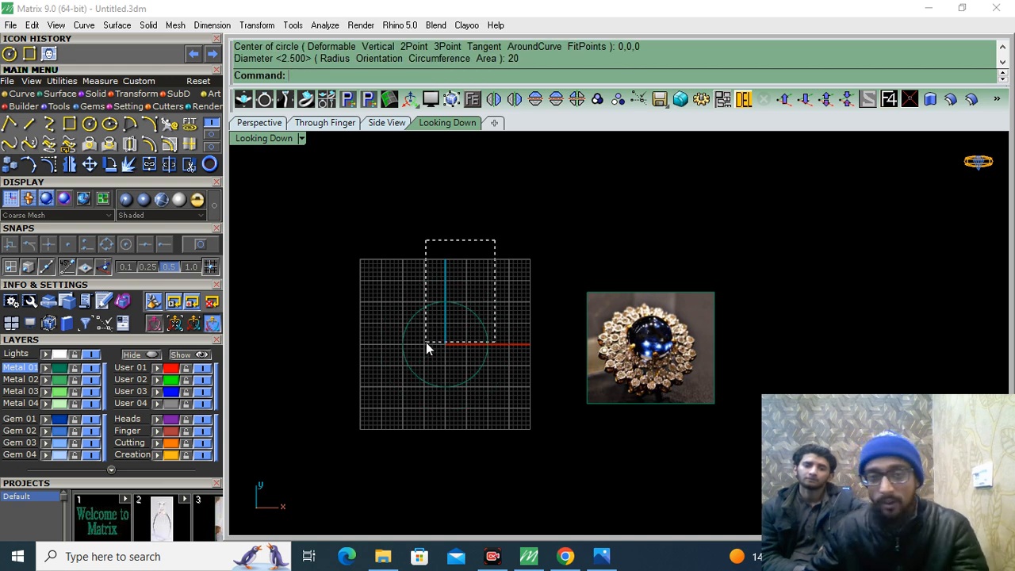
pyautogui.moveTo(425, 346); pyautogui.dragTo(426, 345)
pyautogui.click(368, 402)
# Step: Center the cropped jewel picture on the origin with Center Object, moving it to 0 in X, Y and Z in CPlane space
pyautogui.click(646, 379)
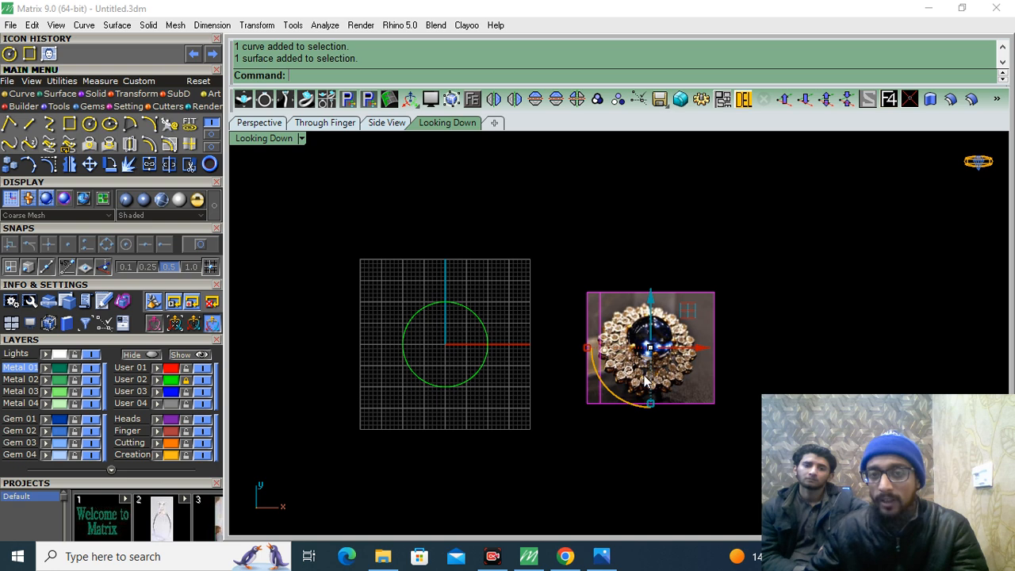
pyautogui.click(61, 81)
pyautogui.click(210, 123)
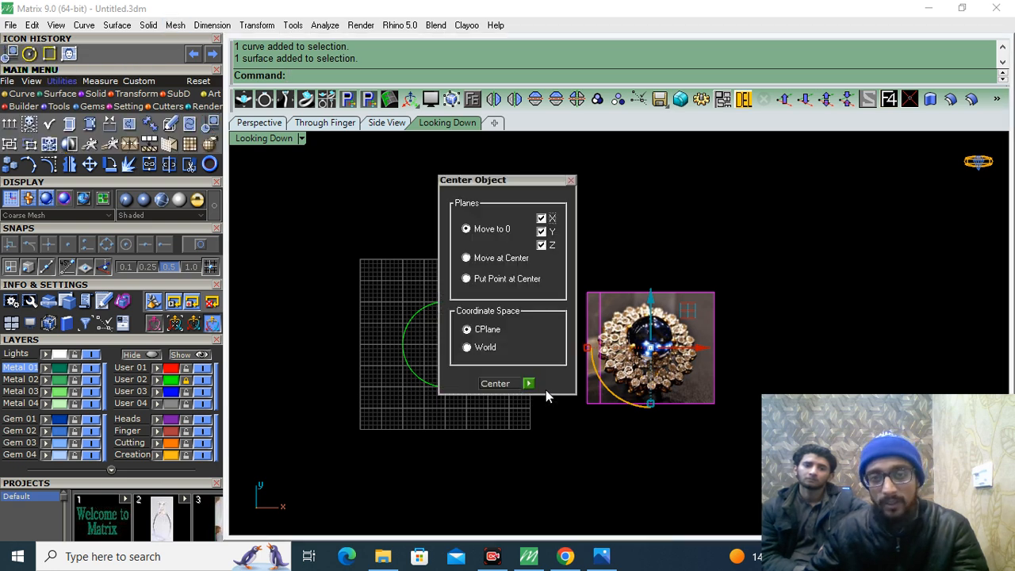
pyautogui.click(530, 384)
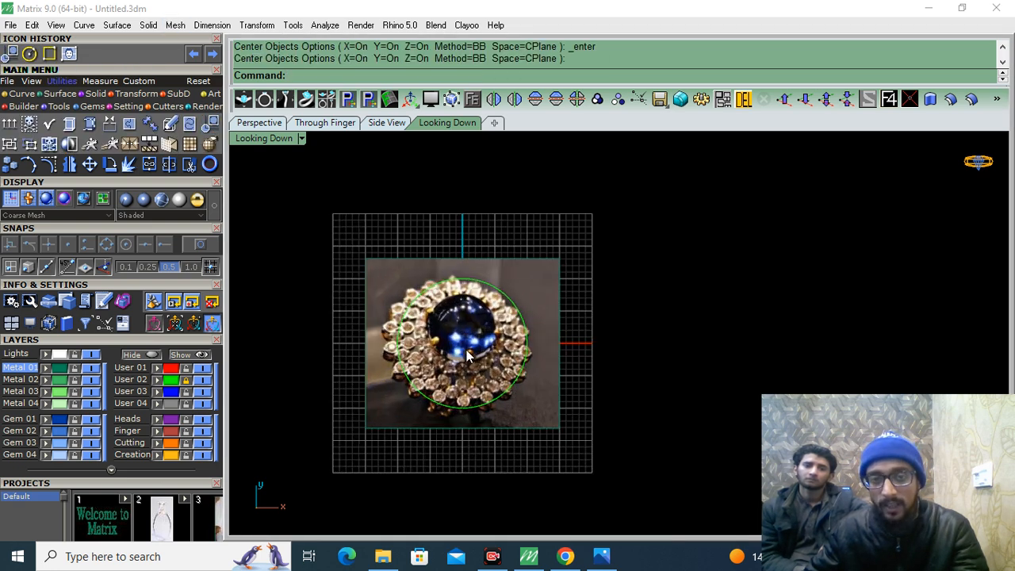
# Step: Scale the picture about 0,0,0 by a factor of about 0.885 and shift it slightly along positive X to align the jewel with the circle
pyautogui.click(505, 367)
pyautogui.click(136, 93)
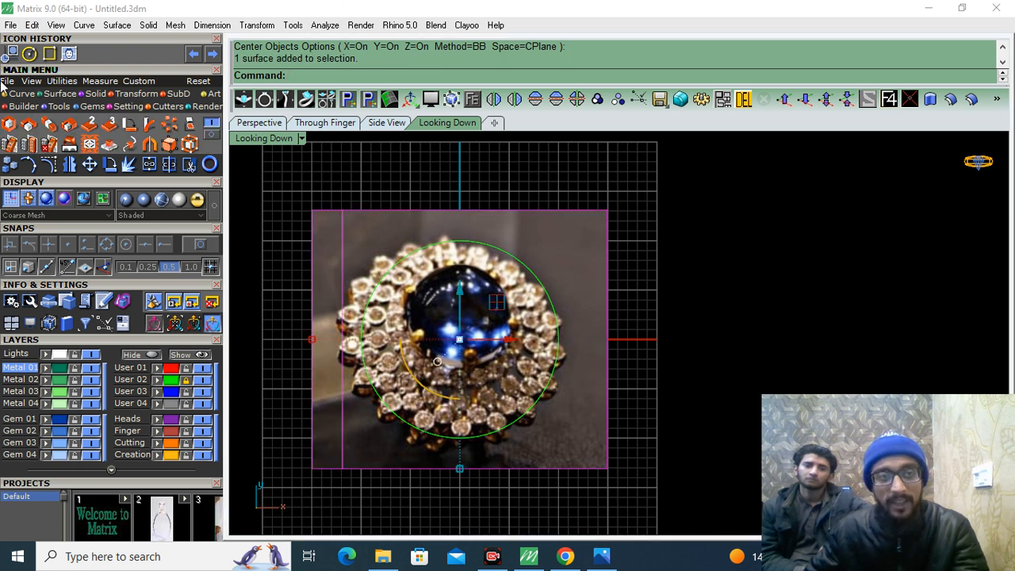
pyautogui.click(9, 124)
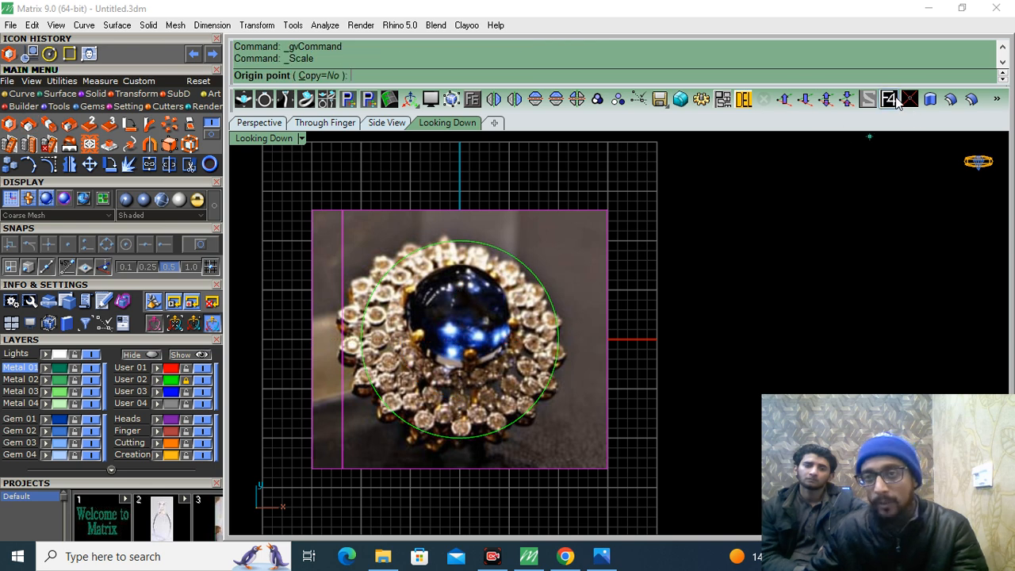
pyautogui.write('0,0,0')
pyautogui.press('Return')
pyautogui.click(763, 339)
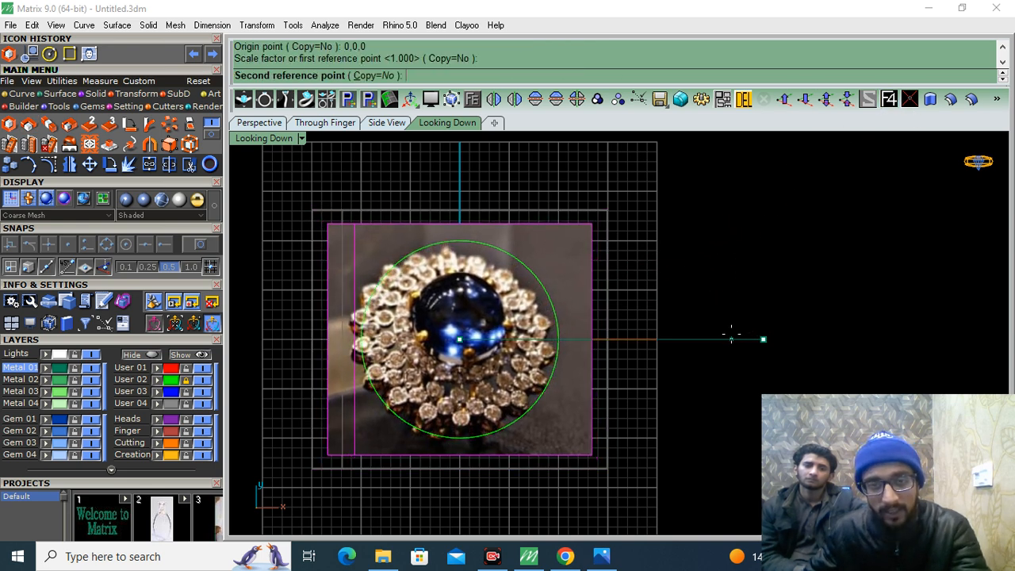
pyautogui.click(729, 339)
pyautogui.scroll(1, 487, 255)
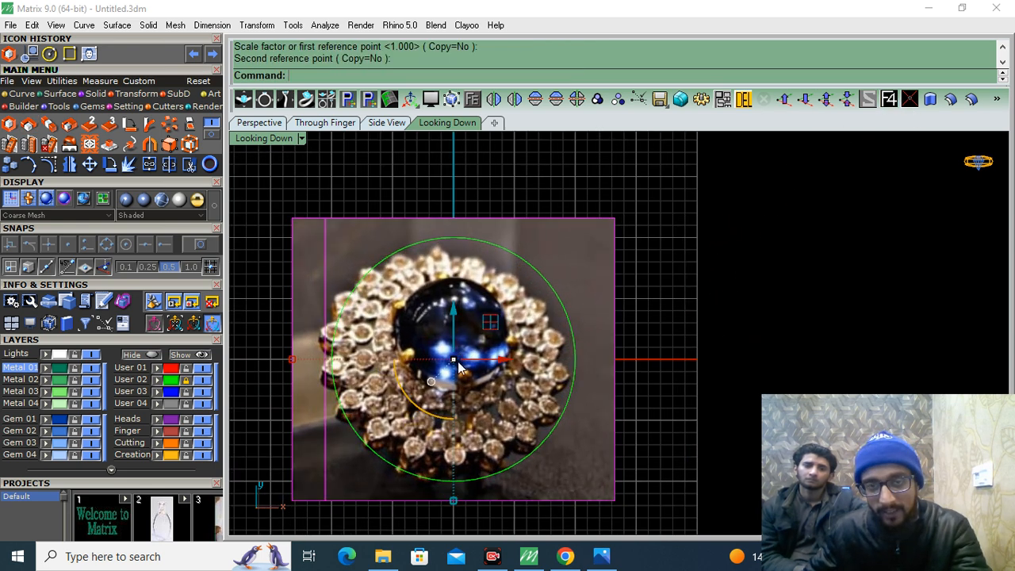
pyautogui.moveTo(509, 361); pyautogui.dragTo(521, 359)
# Step: Scale the picture up very slightly about 0,0,0 to fit the jewel's outline to the circle
pyautogui.press('space')
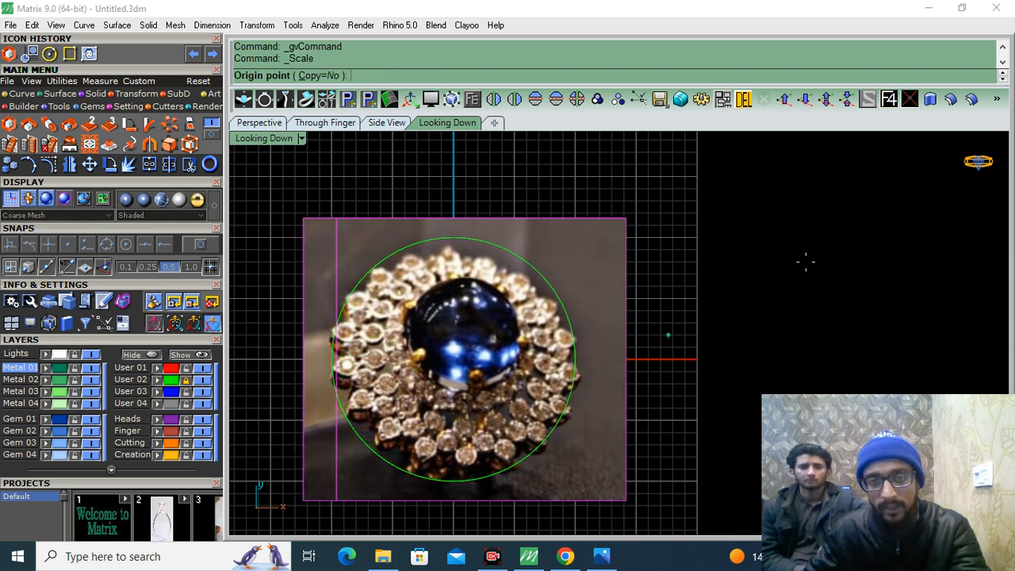
pyautogui.write('0')
pyautogui.press('Return')
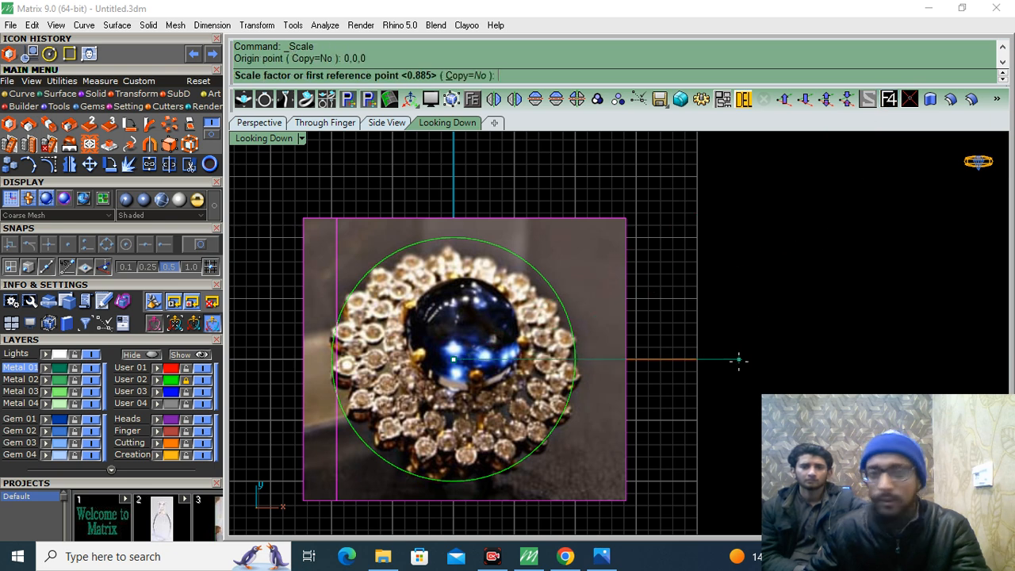
pyautogui.click(737, 359)
pyautogui.click(739, 359)
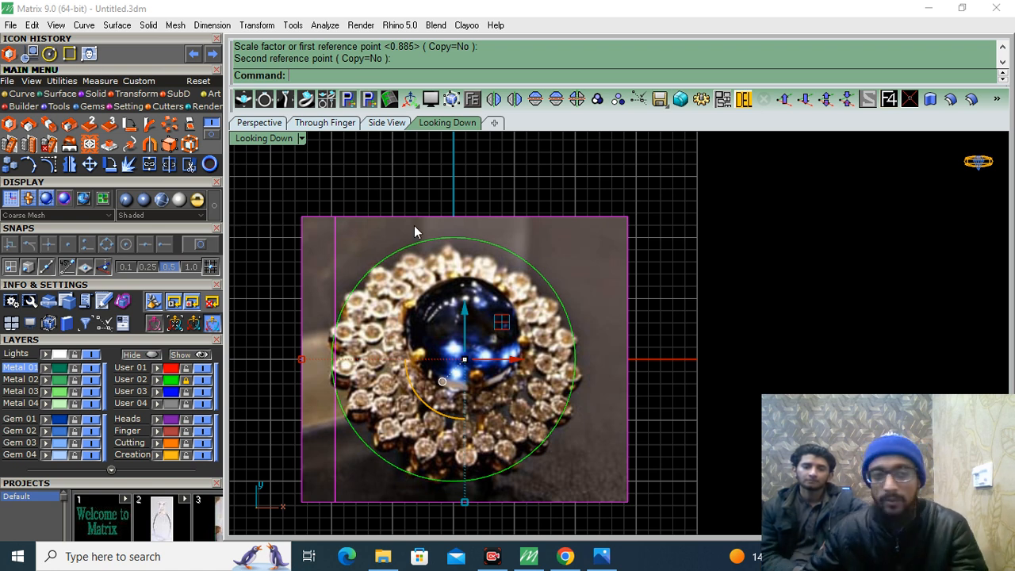
pyautogui.scroll(1, 602, 306)
pyautogui.scroll(-5, 551, 302)
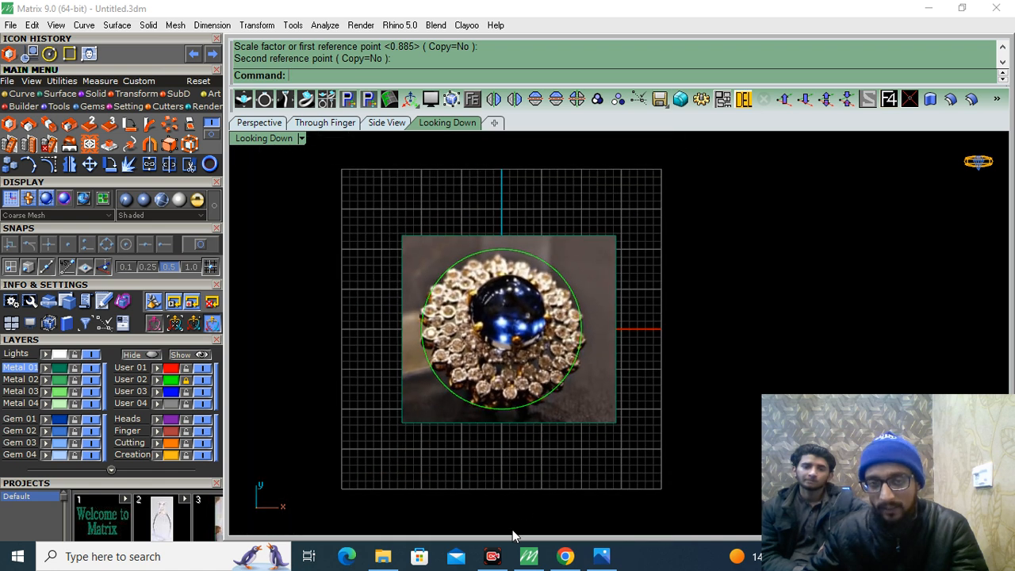
# Step: Center the jewel picture on the origin with Center Object and shift it slightly along positive X to align the jewel with the circle
pyautogui.click(605, 269)
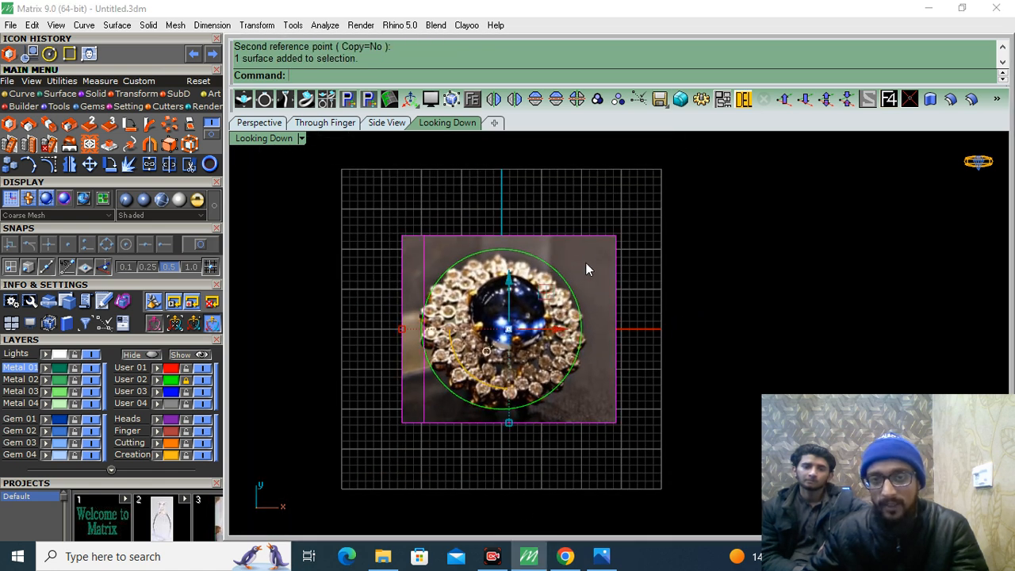
pyautogui.click(30, 55)
pyautogui.click(525, 385)
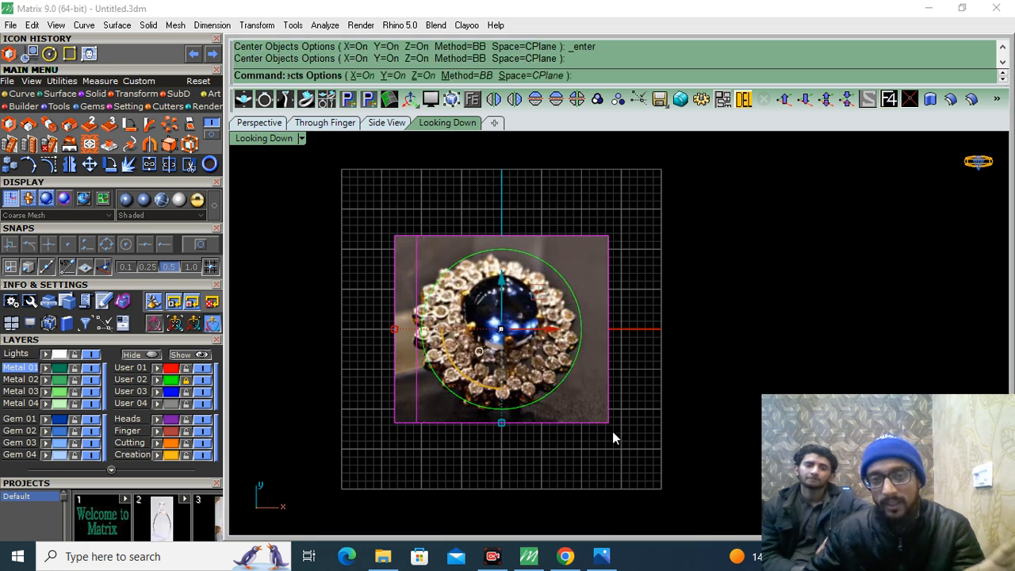
pyautogui.scroll(3, 531, 333)
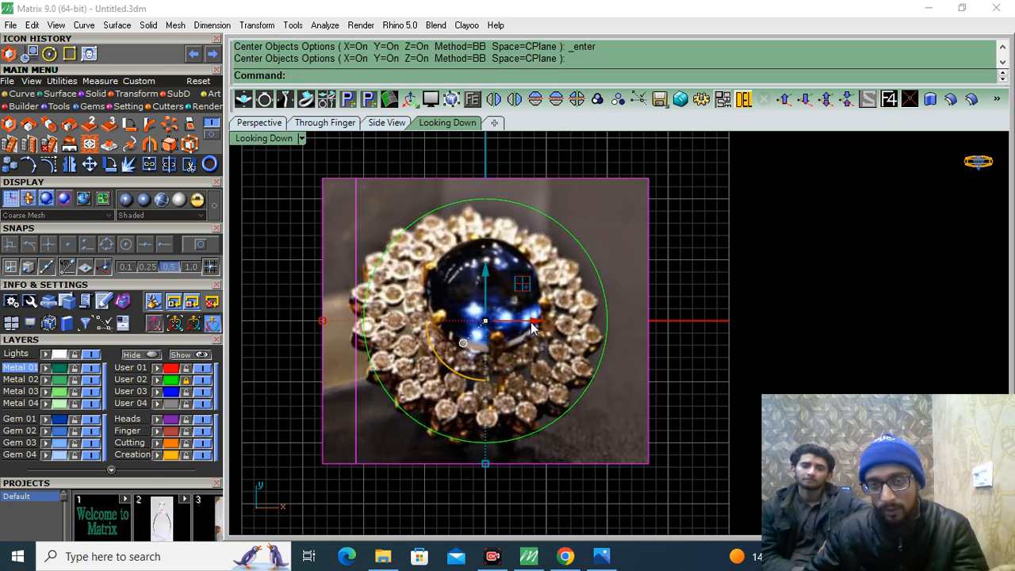
pyautogui.moveTo(532, 326); pyautogui.dragTo(547, 322)
pyautogui.click(90, 164)
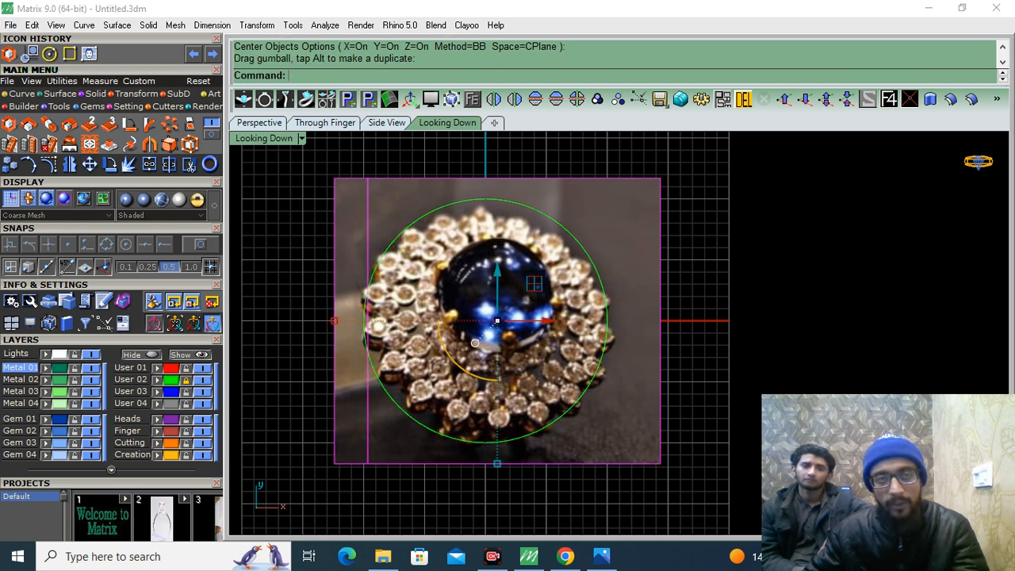
pyautogui.scroll(-6, 557, 355)
pyautogui.click(530, 363)
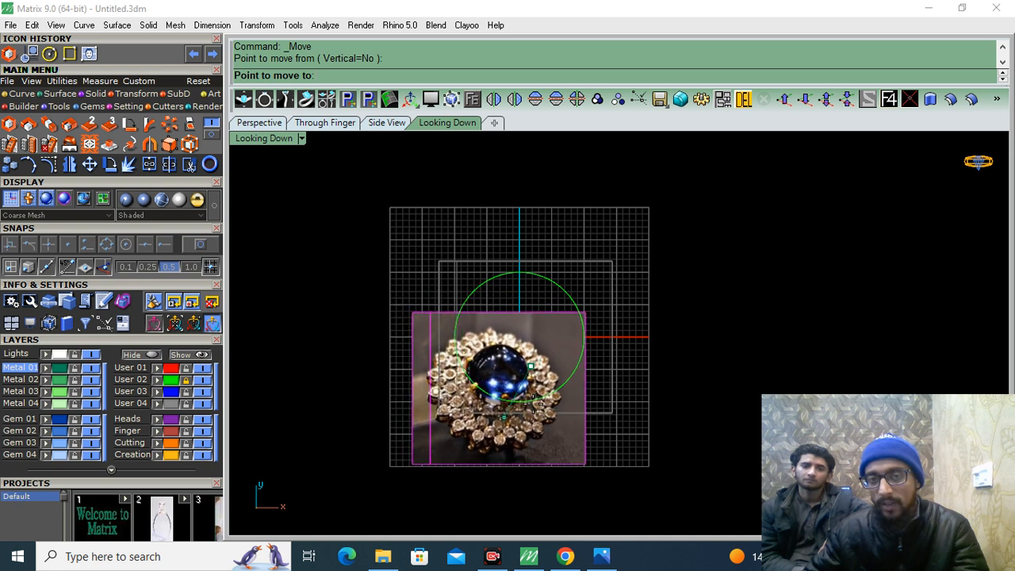
pyautogui.press('Escape')
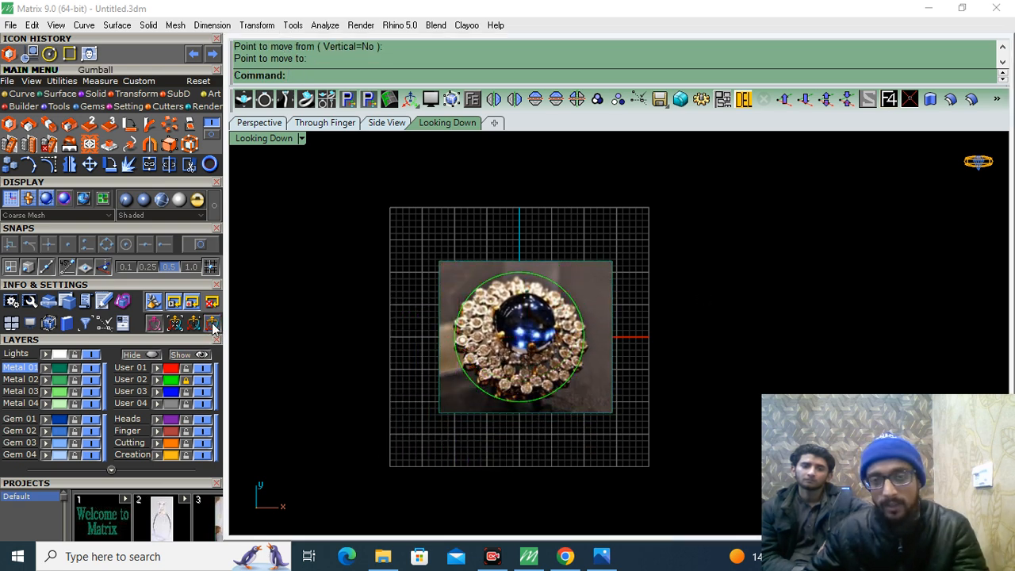
# Step: Enable the gumball for the jewel picture and nudge the picture very slightly along positive X
pyautogui.click(521, 337)
pyautogui.scroll(2, 521, 337)
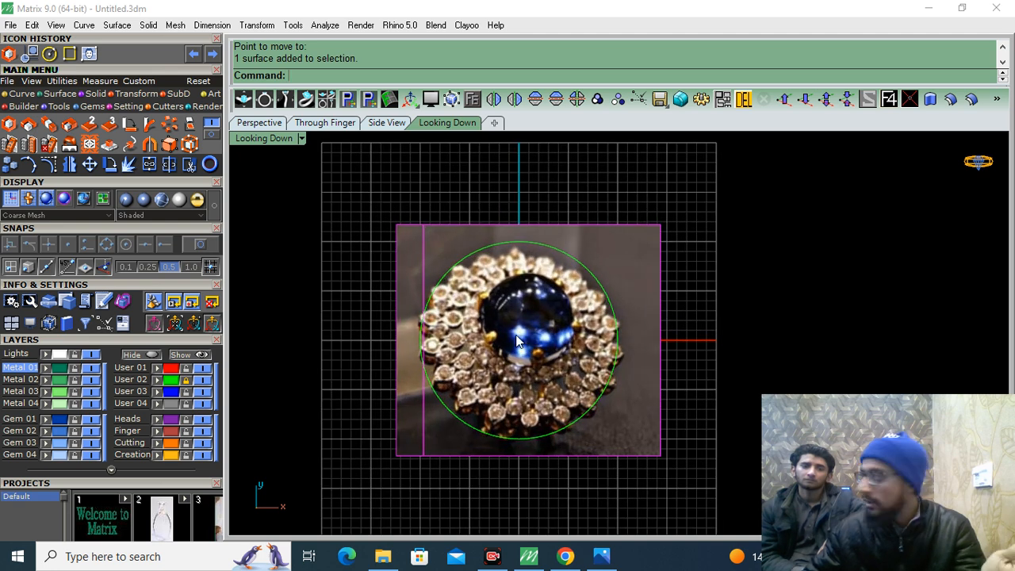
pyautogui.click(213, 323)
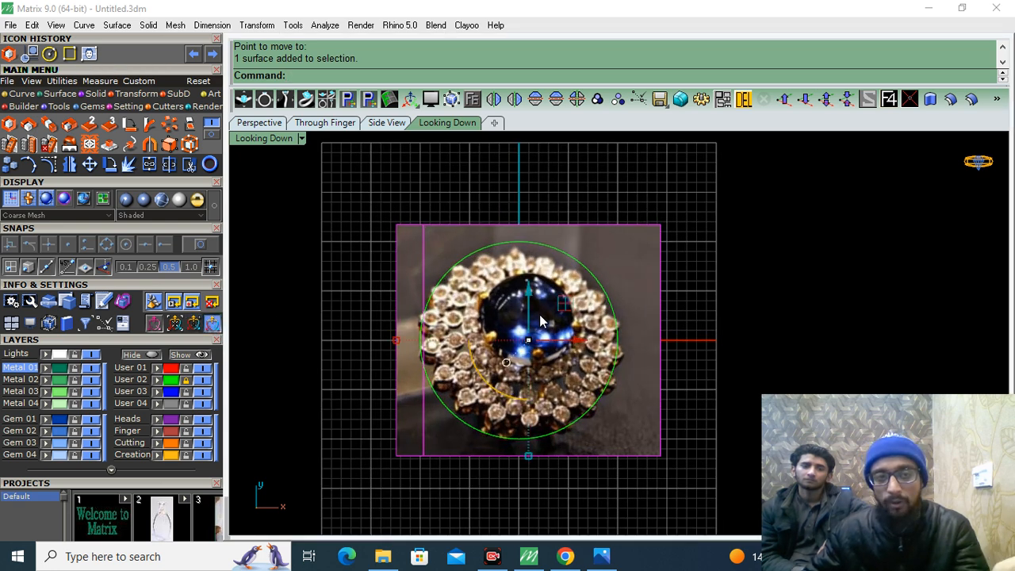
pyautogui.moveTo(578, 344); pyautogui.dragTo(579, 344)
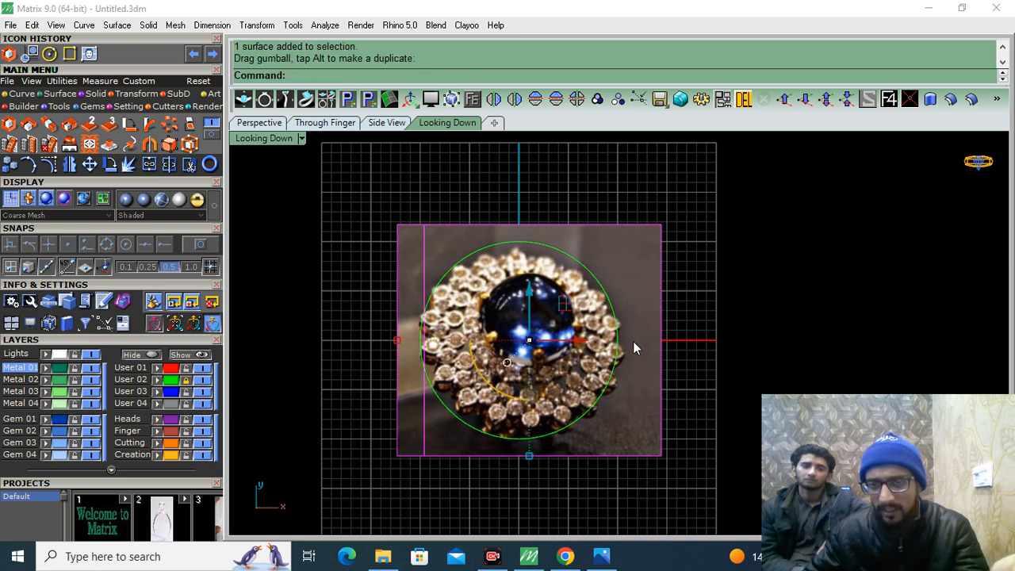
# Step: Measure the width of the blue centre stone in the picture with an aligned dimension, without placing the dimension
pyautogui.scroll(2, 633, 341)
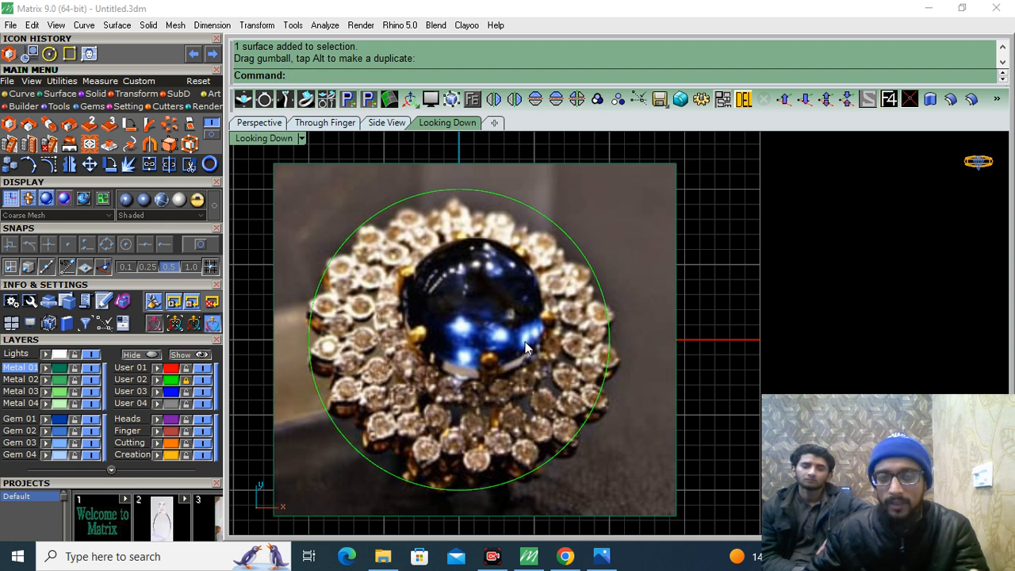
pyautogui.click(620, 3)
pyautogui.moveTo(695, 301); pyautogui.dragTo(688, 250, button='right')
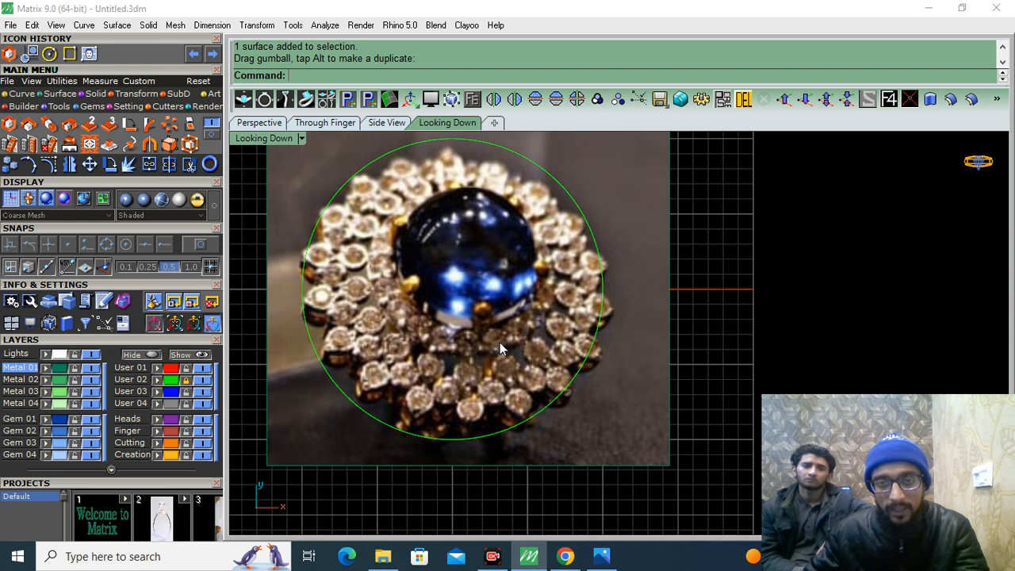
pyautogui.scroll(3, 516, 346)
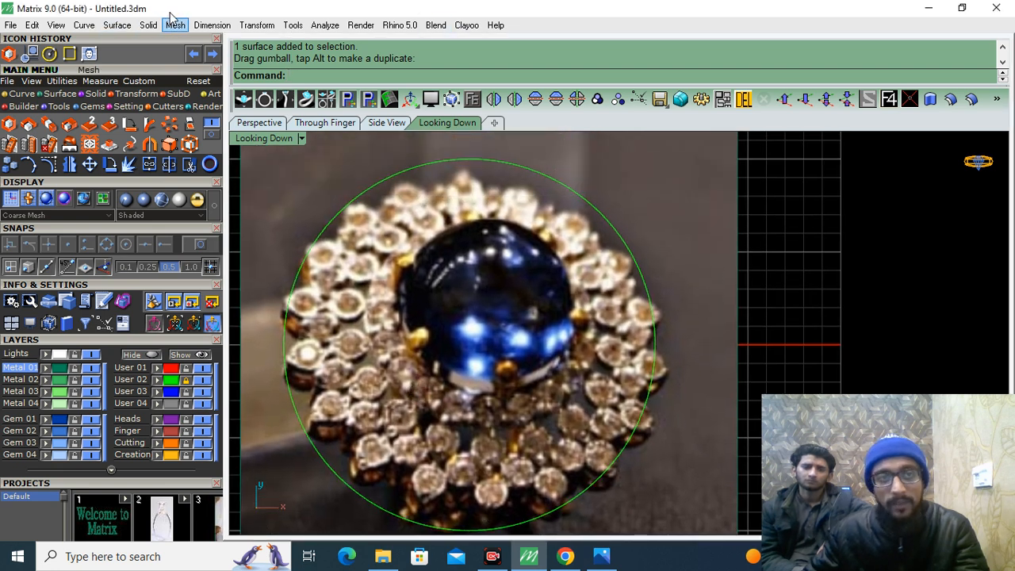
pyautogui.click(212, 26)
pyautogui.click(238, 66)
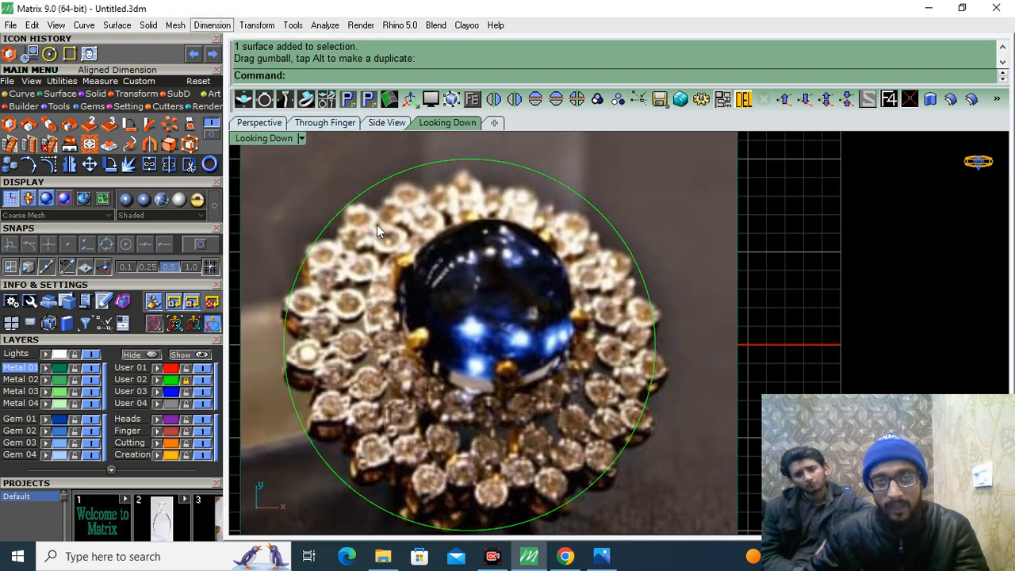
pyautogui.click(400, 314)
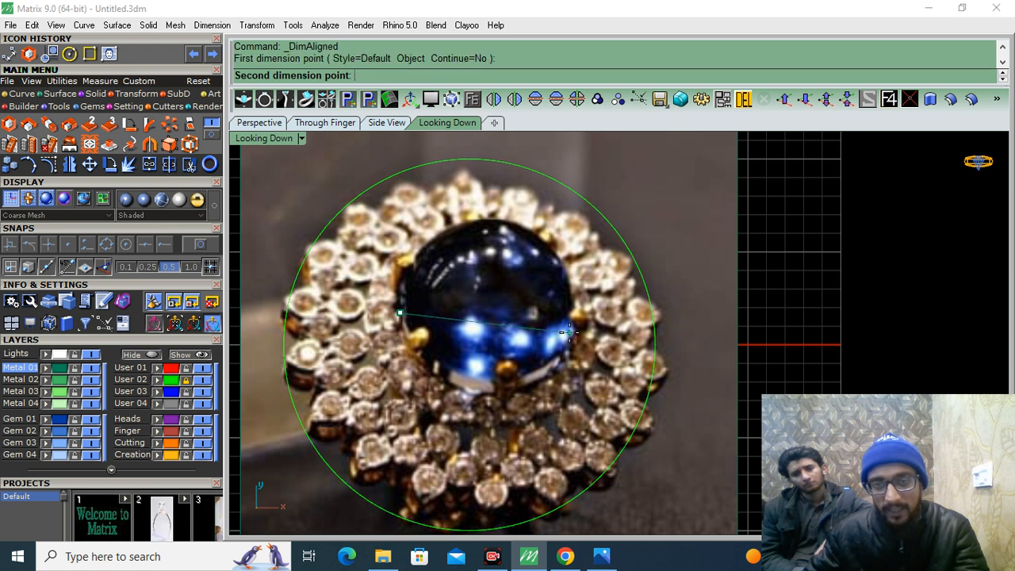
pyautogui.scroll(2, 575, 329)
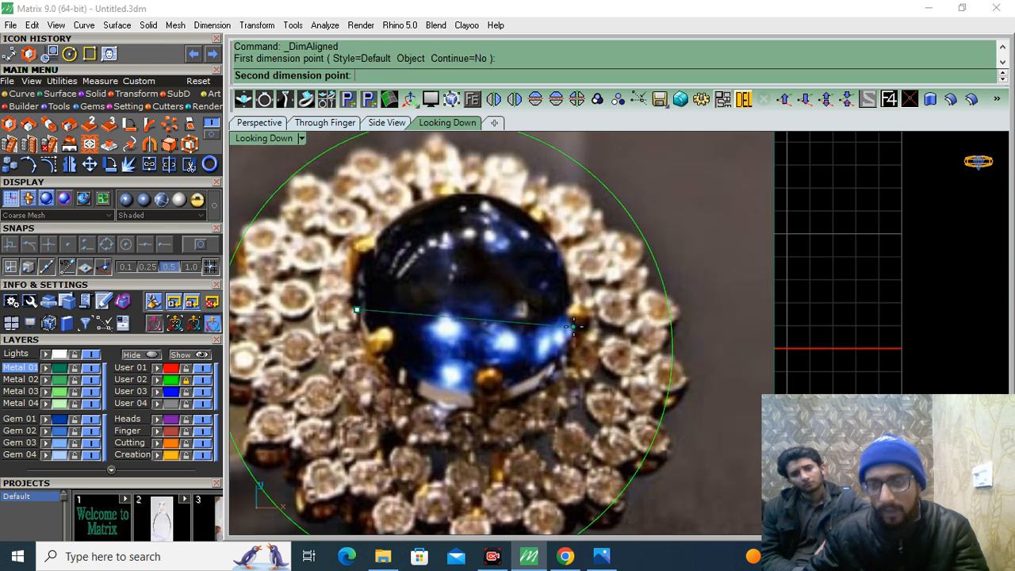
pyautogui.click(569, 326)
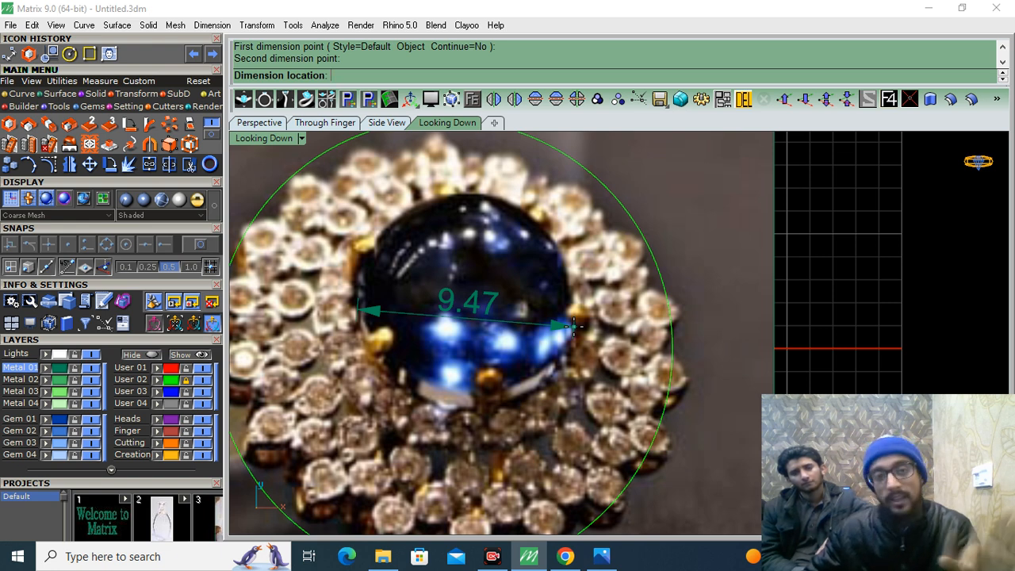
pyautogui.press('Escape')
# Step: Repeat the aligned measurement of the blue stone's width between slightly higher edge points, again leaving no dimension in the drawing
pyautogui.press('Return')
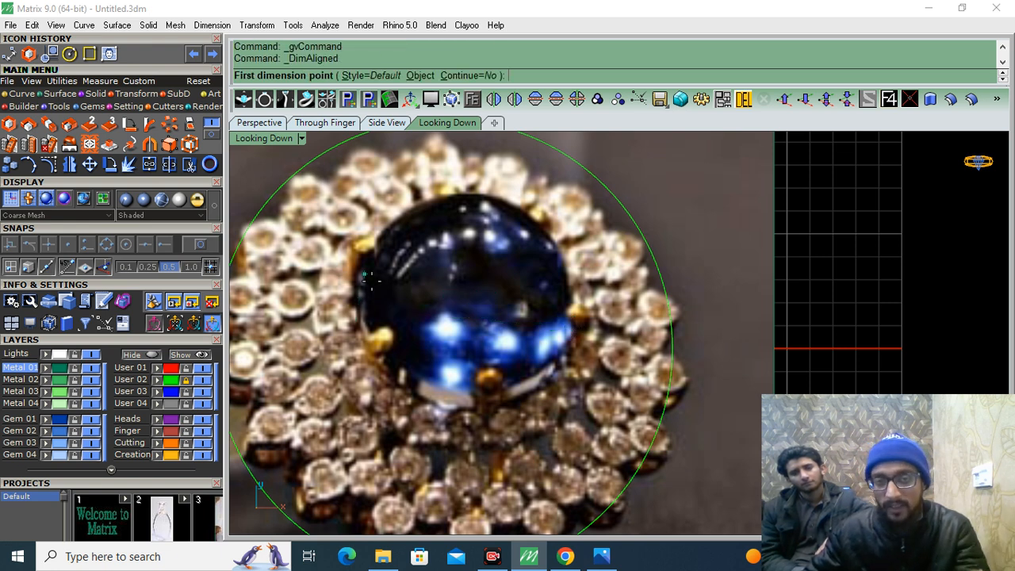
pyautogui.click(364, 290)
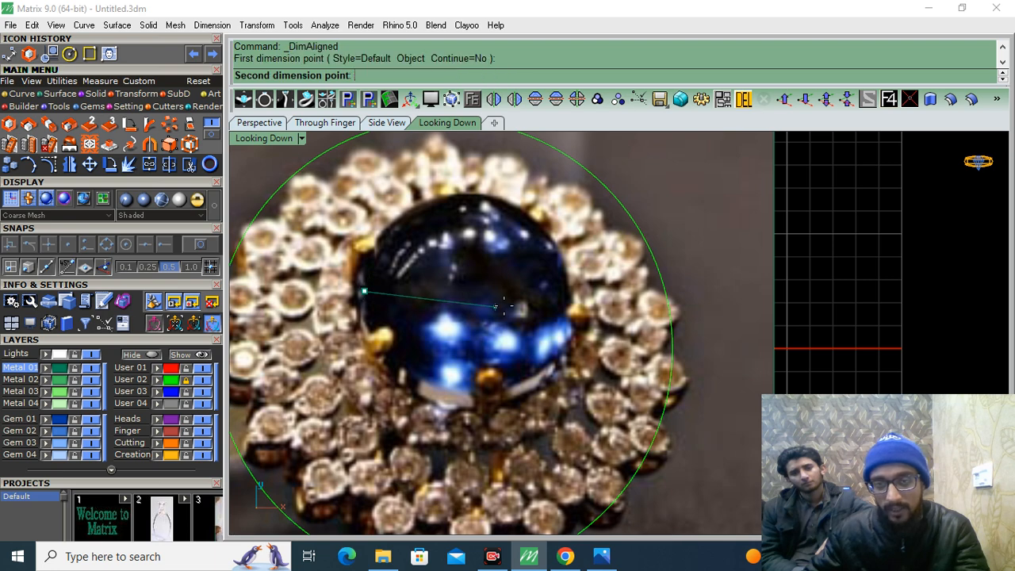
pyautogui.scroll(2, 498, 308)
pyautogui.click(603, 301)
pyautogui.scroll(-2, 566, 325)
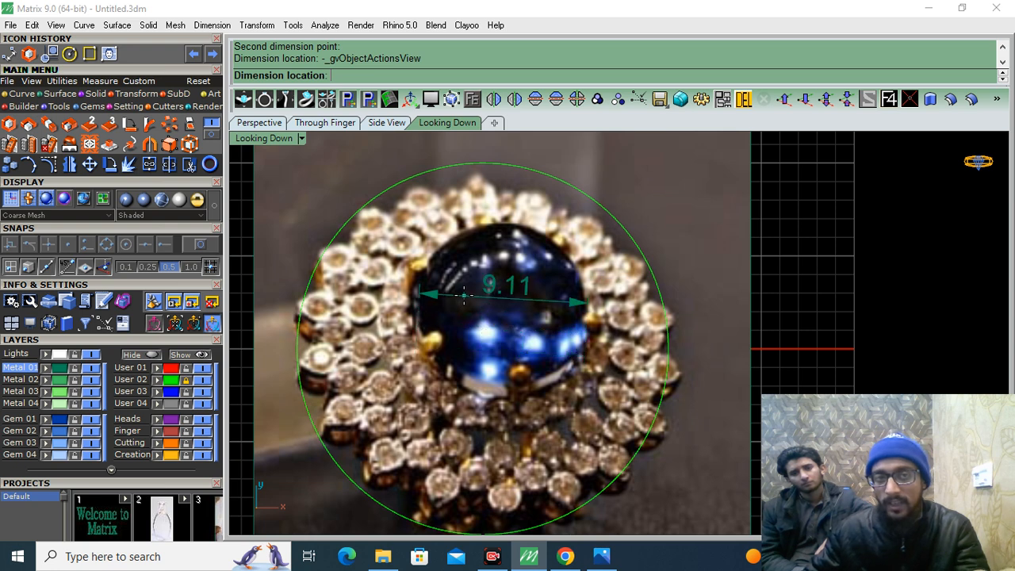
pyautogui.press('Escape')
pyautogui.scroll(-4, 448, 297)
pyautogui.moveTo(498, 358); pyautogui.dragTo(473, 360, button='right')
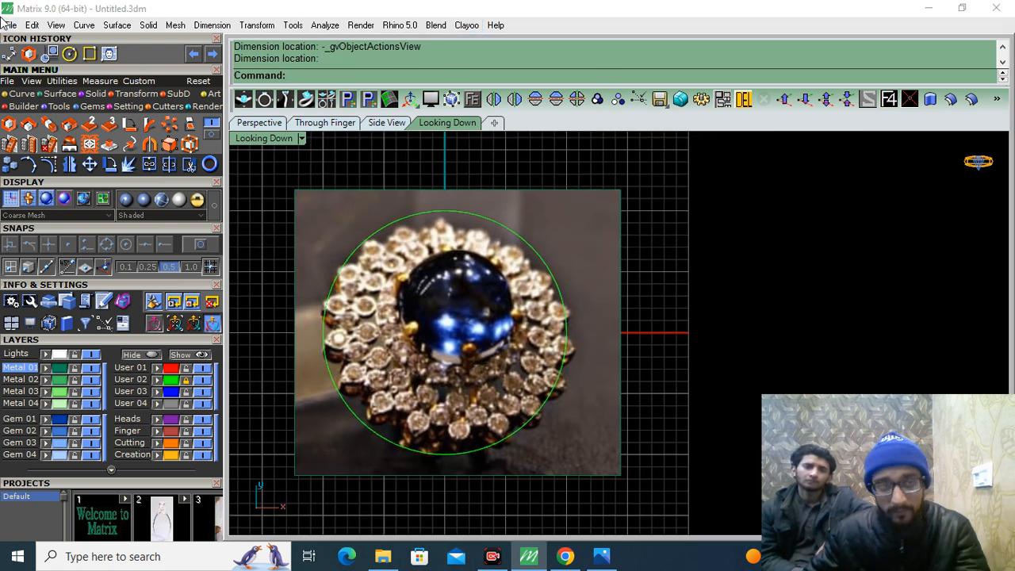
# Step: Load a round-cut diamond of 9.2 mm at the origin with the Gem Loader
pyautogui.click(91, 107)
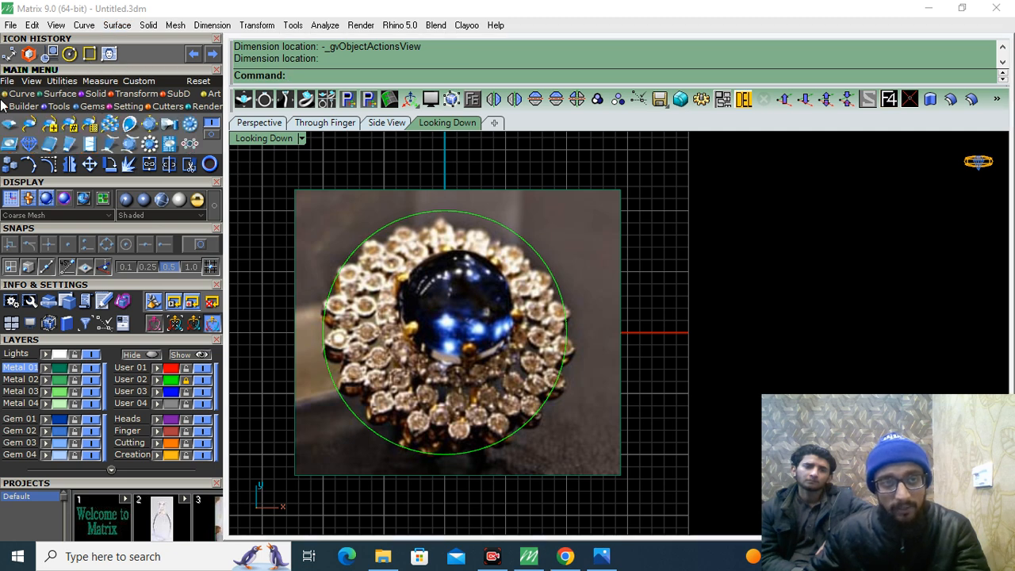
pyautogui.click(87, 340)
pyautogui.click(87, 351)
pyautogui.scroll(-4, 87, 351)
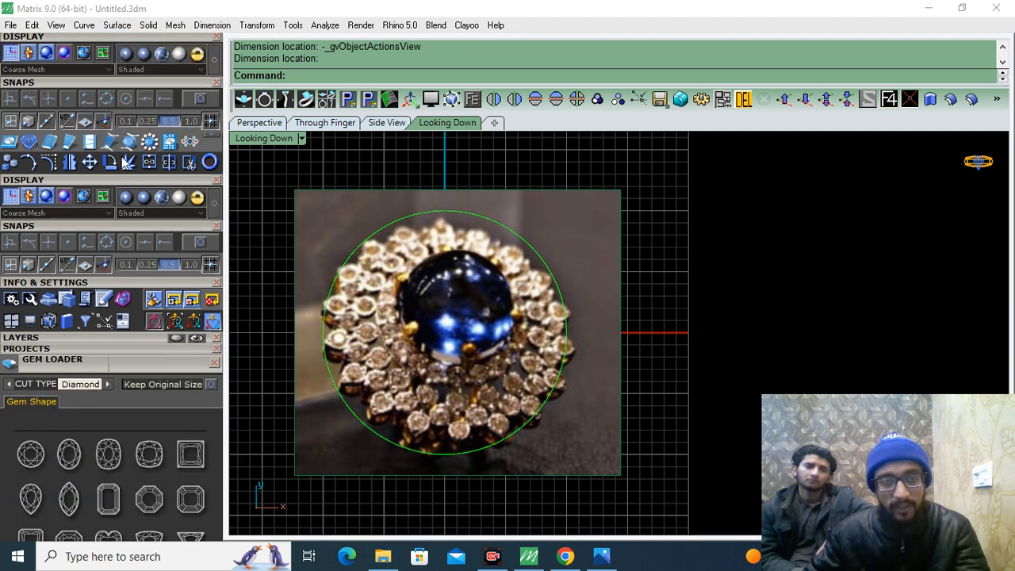
pyautogui.click(30, 262)
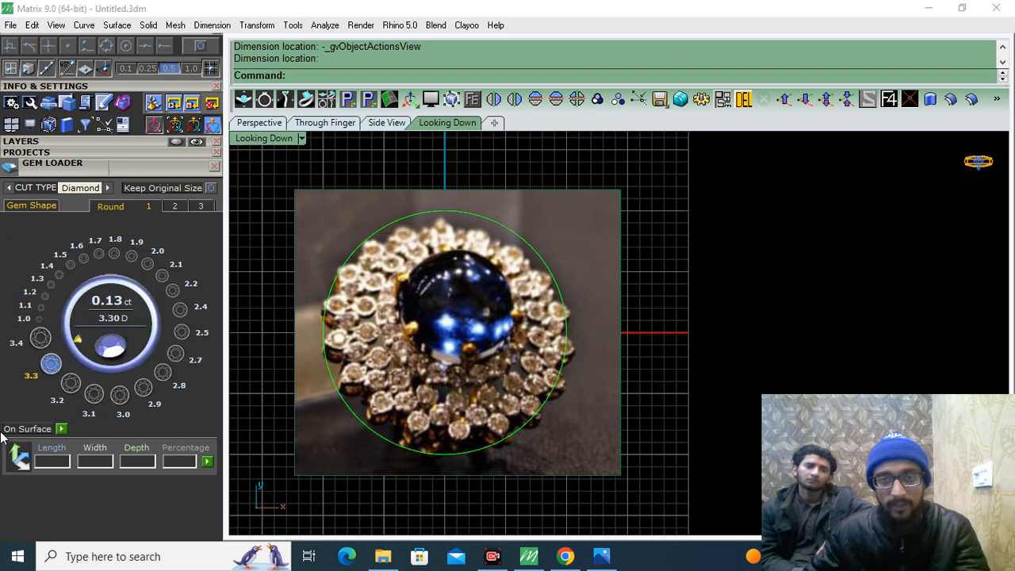
pyautogui.click(199, 207)
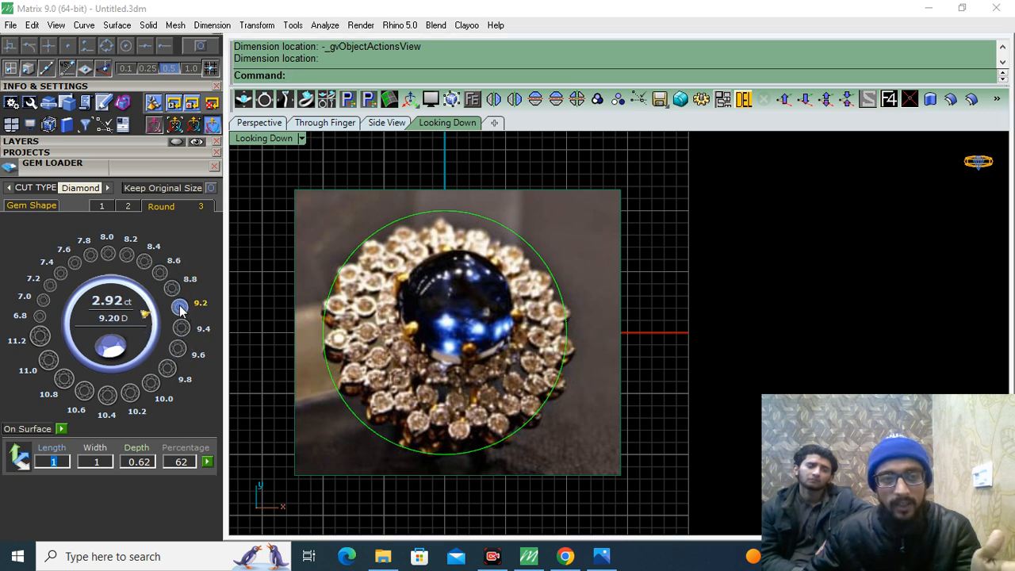
pyautogui.click(107, 394)
# Step: Resize the loaded round gem to a length of 9 and a width of 9
pyautogui.write('9')
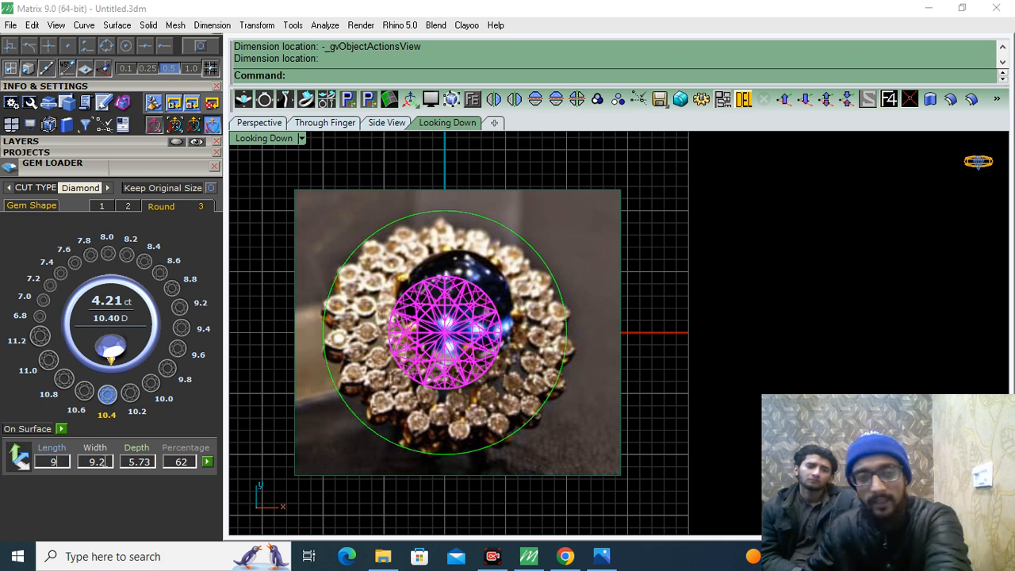
pyautogui.click(109, 462)
pyautogui.write('9')
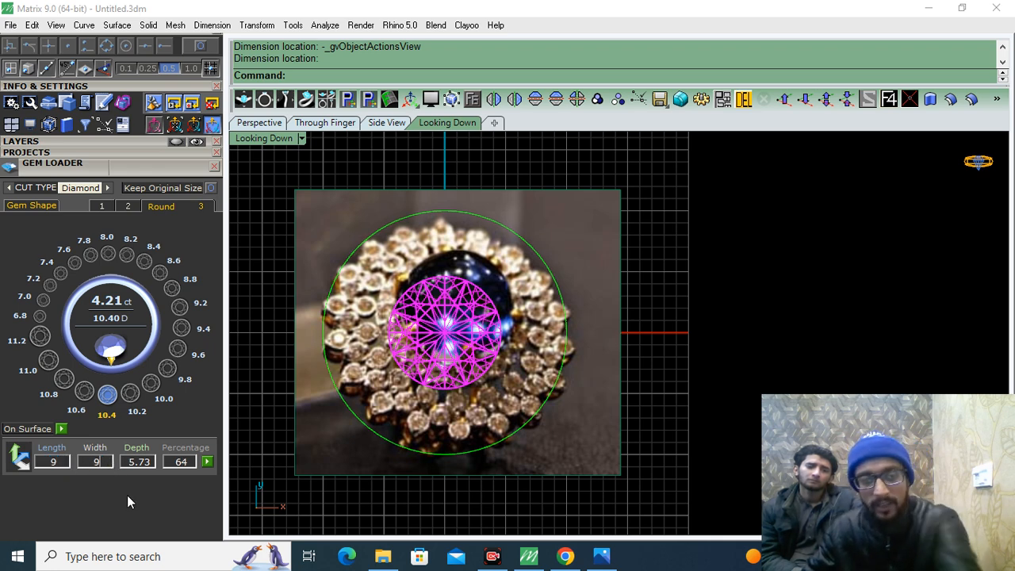
pyautogui.click(207, 462)
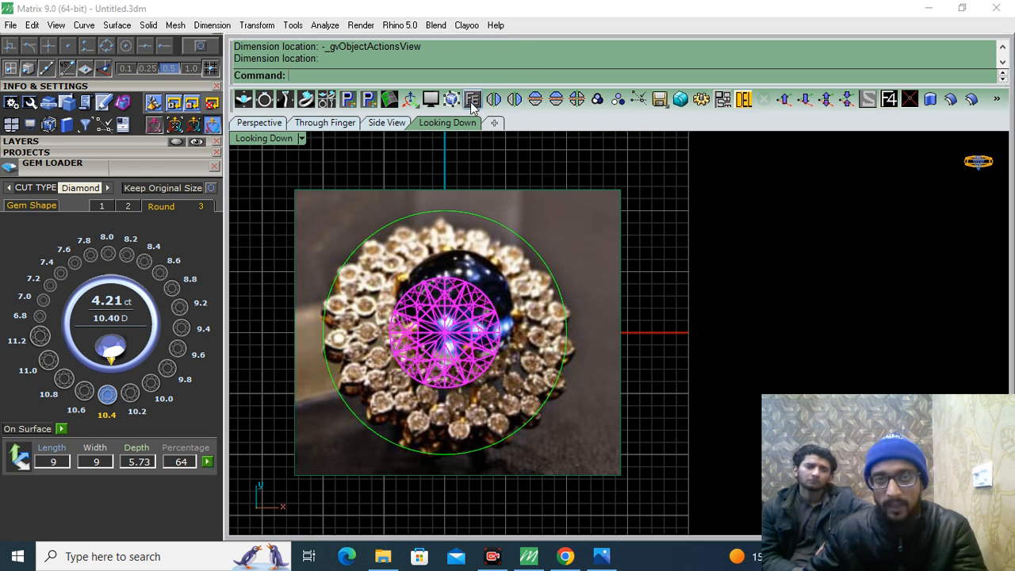
# Step: Create the round gem's outline curve with Gem Profile and dismiss the Profile Placer
pyautogui.click(501, 122)
pyautogui.click(532, 295)
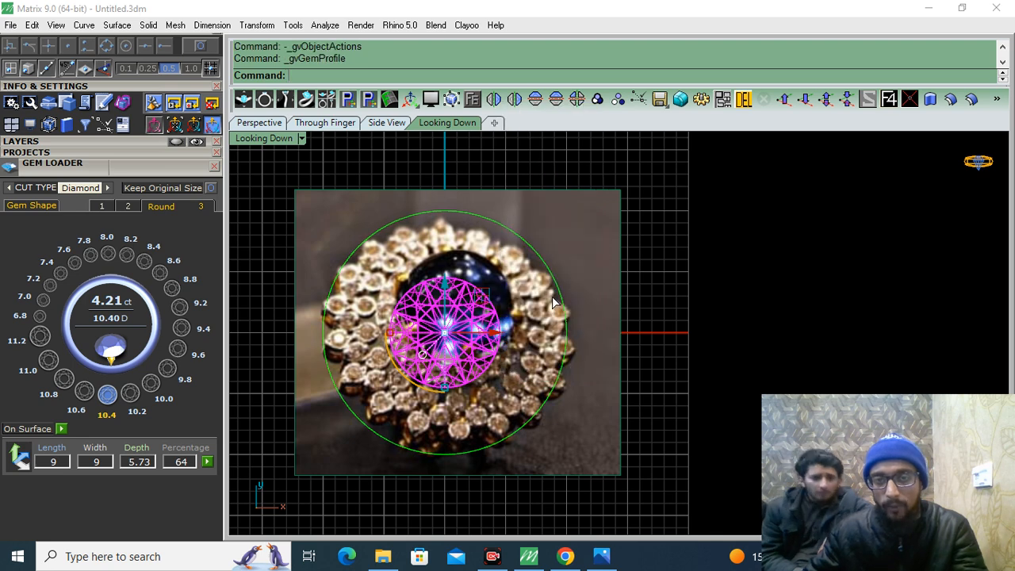
pyautogui.press('Escape')
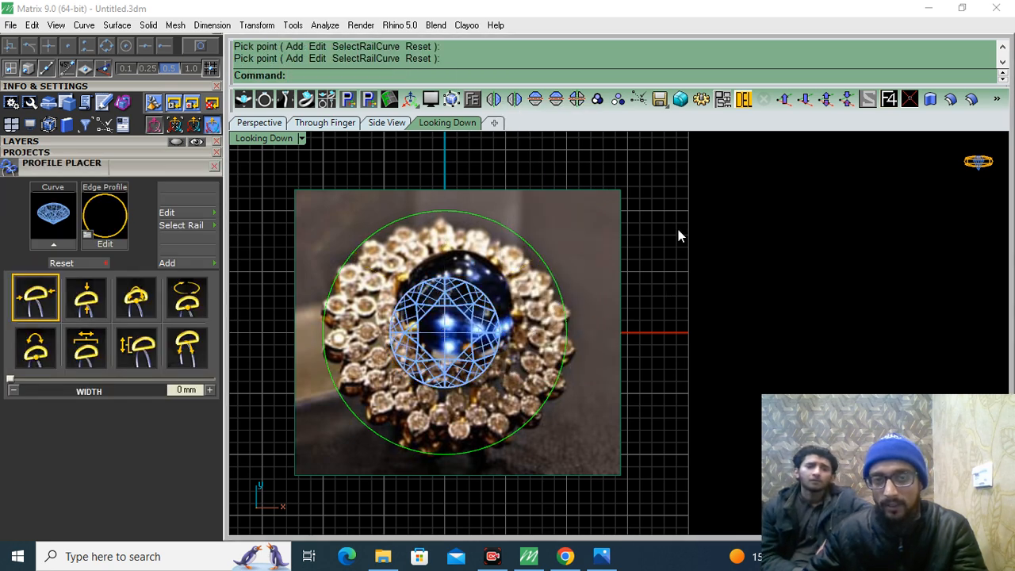
pyautogui.click(214, 167)
# Step: Assign the jewel picture to the Lights layer and turn that layer off
pyautogui.click(141, 143)
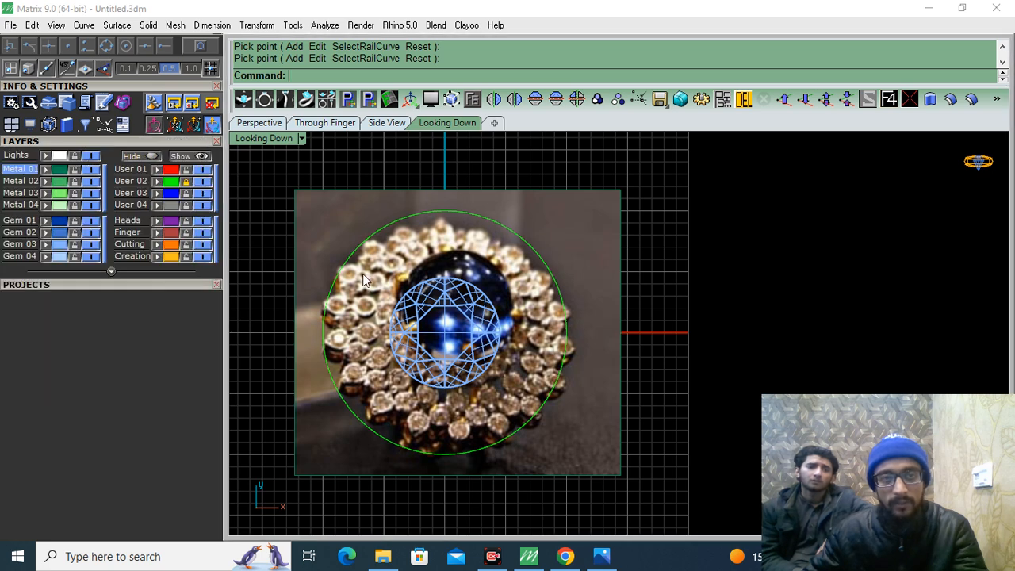
pyautogui.click(367, 301)
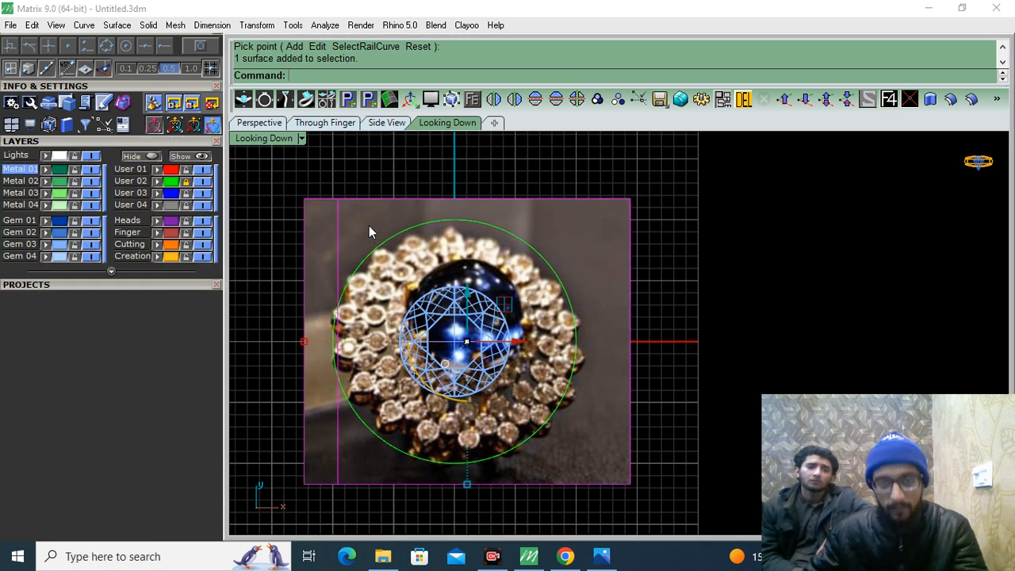
pyautogui.click(92, 156)
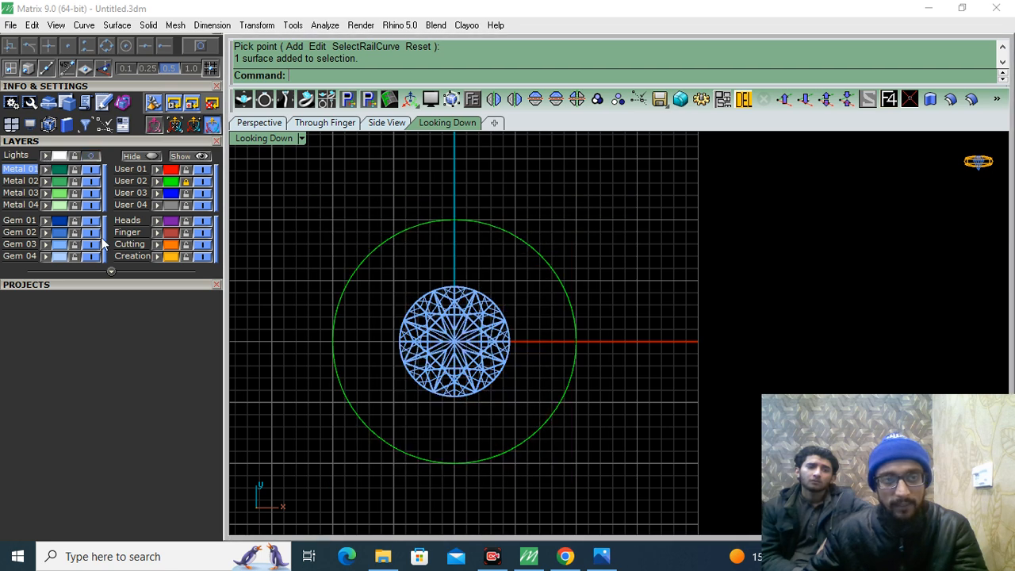
# Step: Switch the display shading to Plastic and turn off the Gem 03 layer holding the round gem
pyautogui.scroll(5, 29, 521)
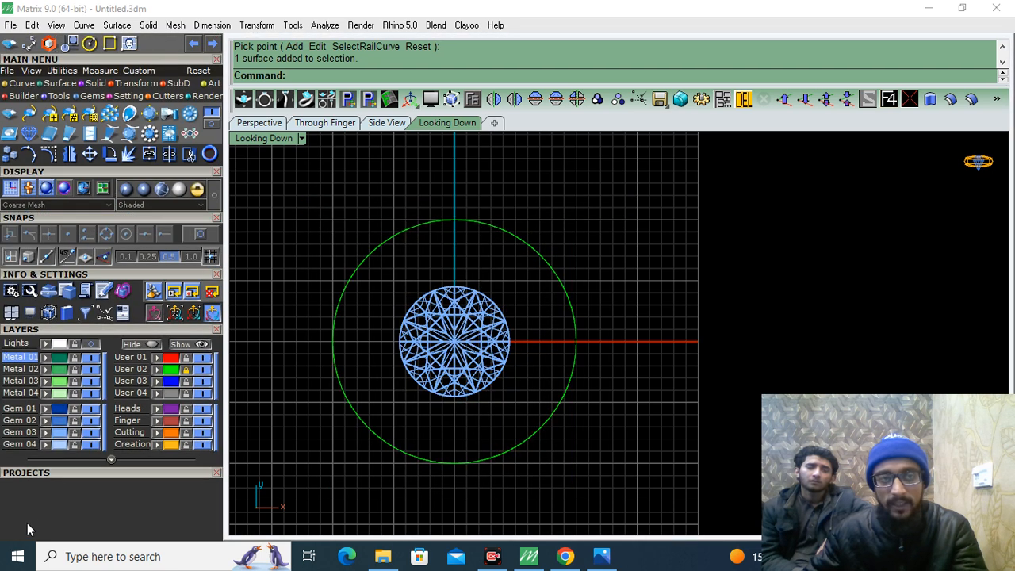
pyautogui.click(127, 191)
pyautogui.click(92, 432)
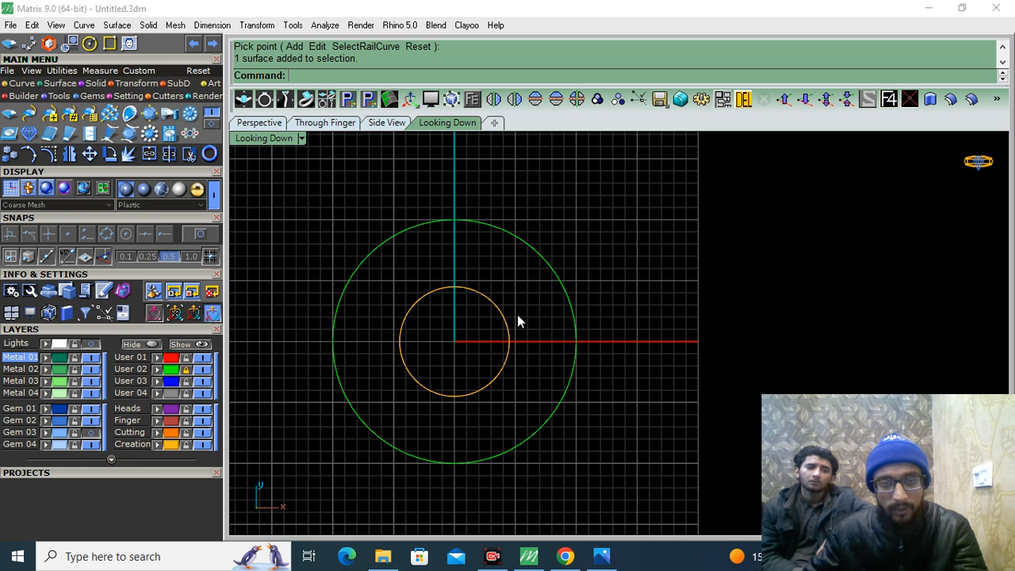
pyautogui.scroll(1, 465, 291)
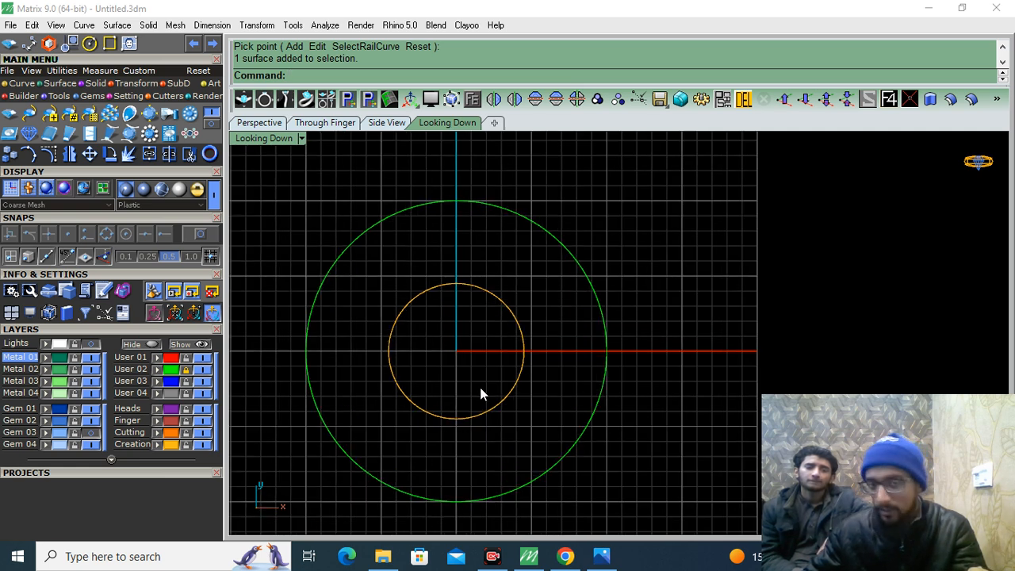
# Step: Turn the Lights layer holding the jewel picture back on and lock it
pyautogui.moveTo(470, 343); pyautogui.dragTo(479, 348, button='right')
pyautogui.moveTo(535, 283); pyautogui.dragTo(480, 359)
pyautogui.moveTo(643, 223); pyautogui.dragTo(653, 192, button='right')
pyautogui.press('Escape')
pyautogui.click(77, 342)
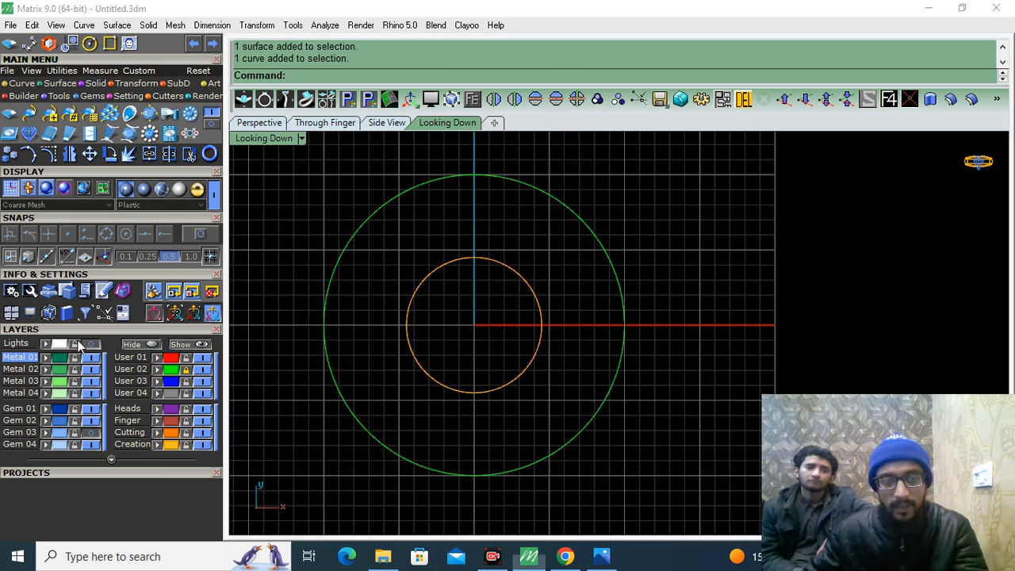
# Step: Measure the diameter of a small stone near the picture's lower-left edge with an aligned dimension, without placing it
pyautogui.moveTo(387, 395); pyautogui.dragTo(411, 347, button='right')
pyautogui.scroll(8, 385, 339)
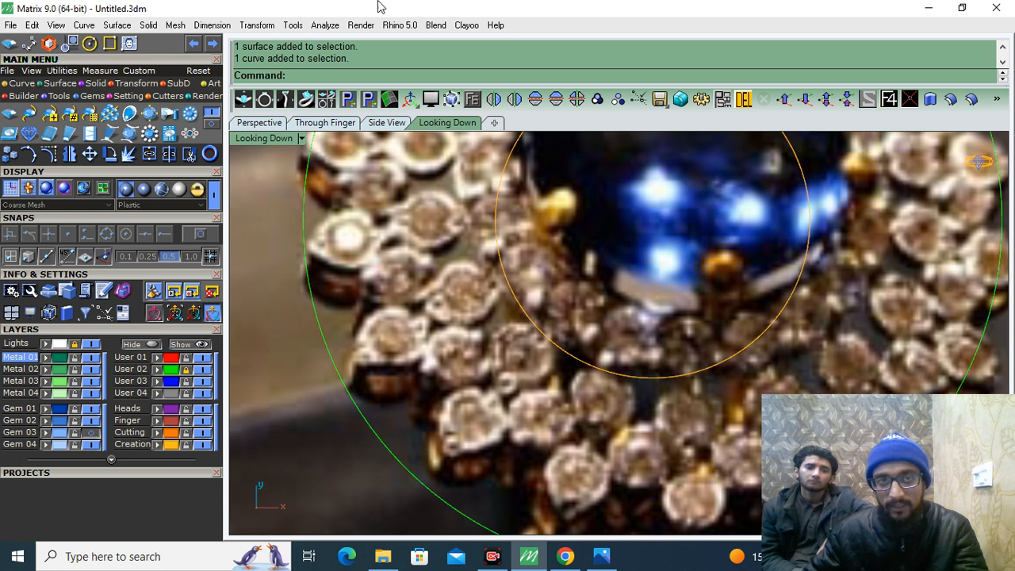
pyautogui.click(211, 25)
pyautogui.click(252, 69)
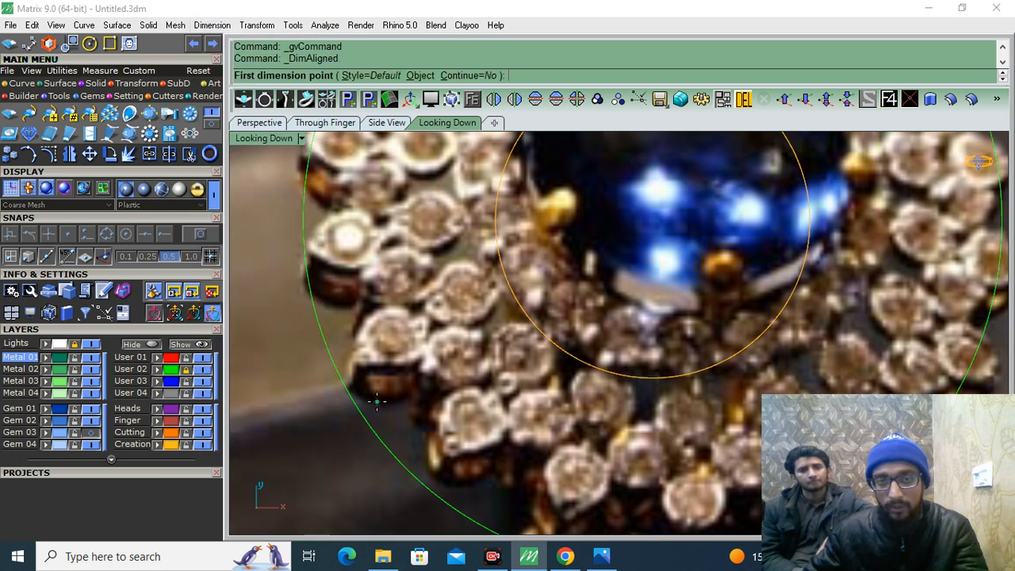
pyautogui.scroll(4, 418, 351)
pyautogui.click(420, 332)
pyautogui.click(383, 276)
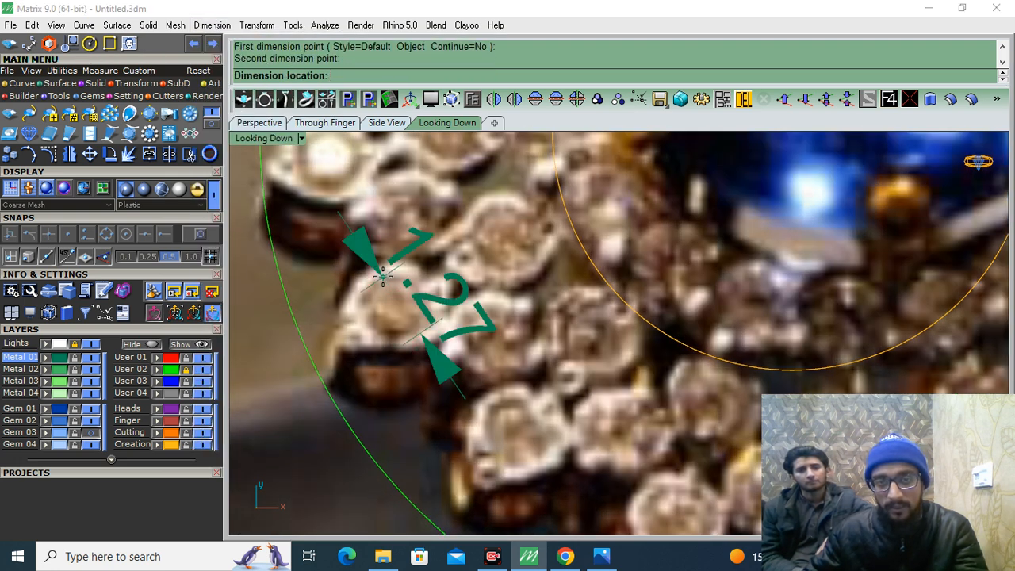
pyautogui.press('Escape')
# Step: Measure the next outer stone toward the halo's bottom with an aligned dimension, without placing it, and inspect the stone rows
pyautogui.moveTo(470, 321); pyautogui.dragTo(407, 356, button='right')
pyautogui.rightClick(408, 356)
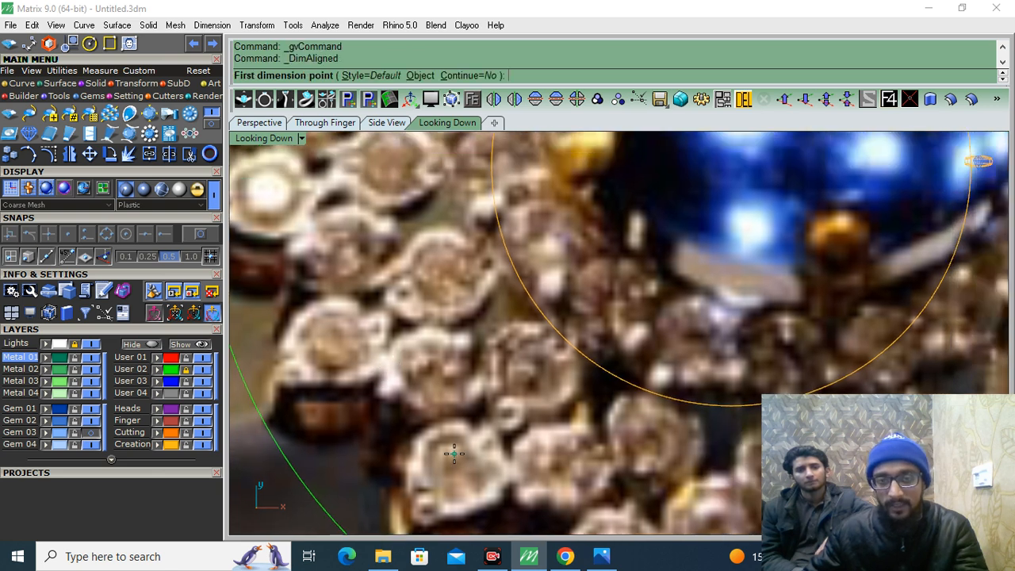
pyautogui.click(487, 483)
pyautogui.click(420, 447)
pyautogui.press('Escape')
pyautogui.scroll(-12, 404, 305)
pyautogui.moveTo(477, 392); pyautogui.dragTo(462, 361, button='right')
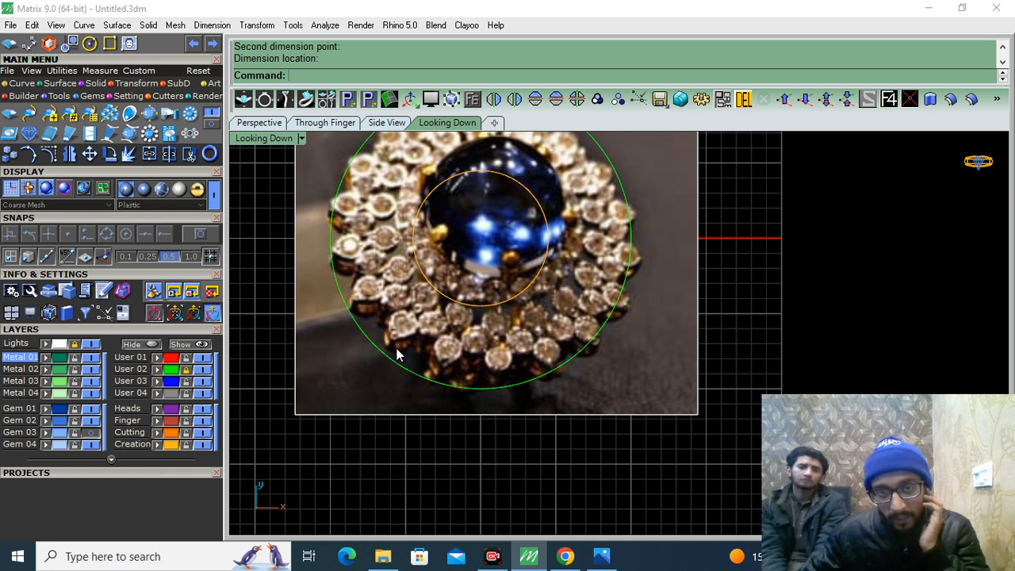
pyautogui.scroll(4, 395, 333)
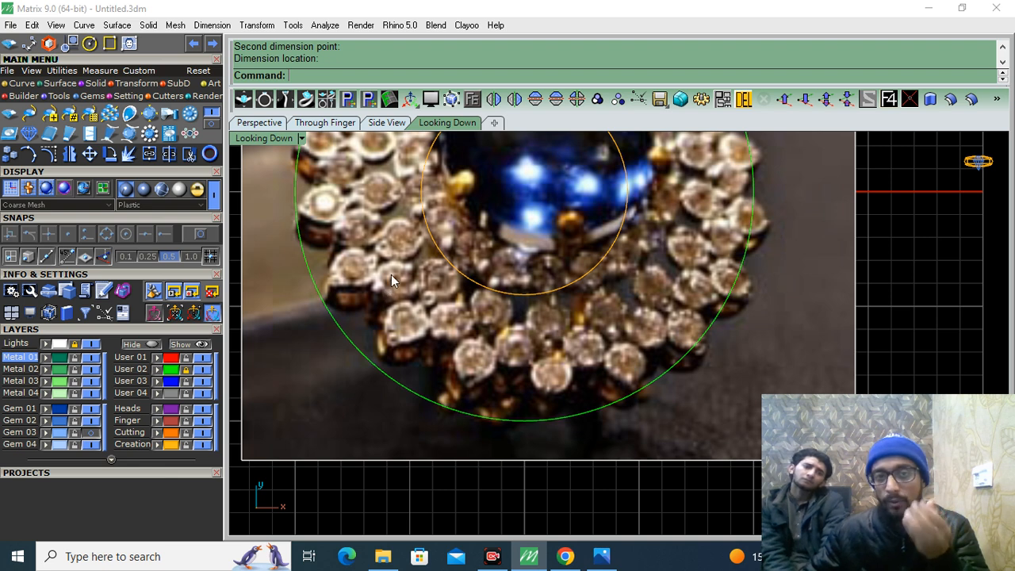
pyautogui.moveTo(391, 278); pyautogui.dragTo(404, 316, button='right')
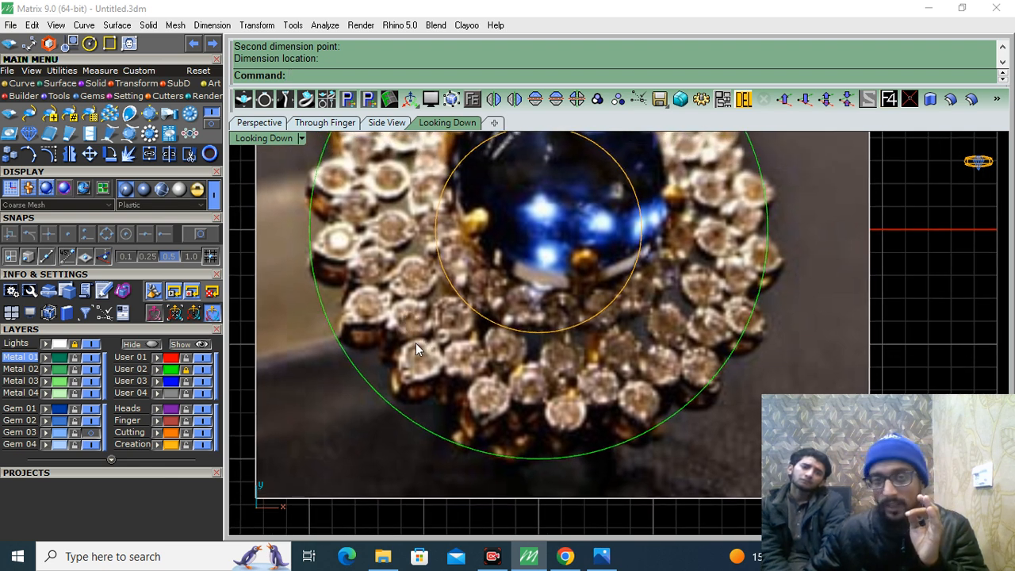
# Step: Turn the Gem 03 layer on and delete the 9 mm round gem together with its outline curve
pyautogui.click(92, 434)
pyautogui.click(504, 273)
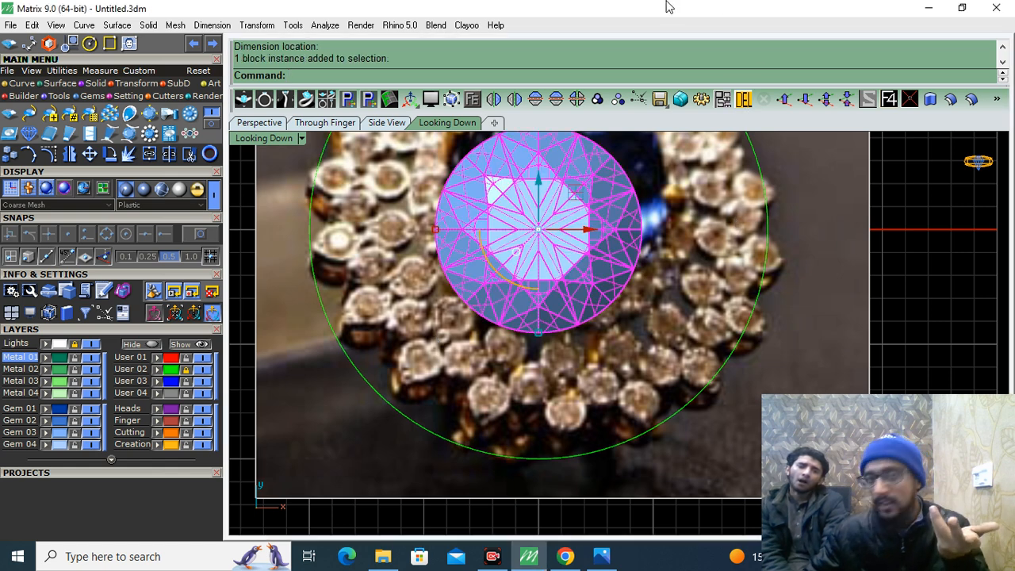
pyautogui.click(693, 341)
pyautogui.click(603, 251)
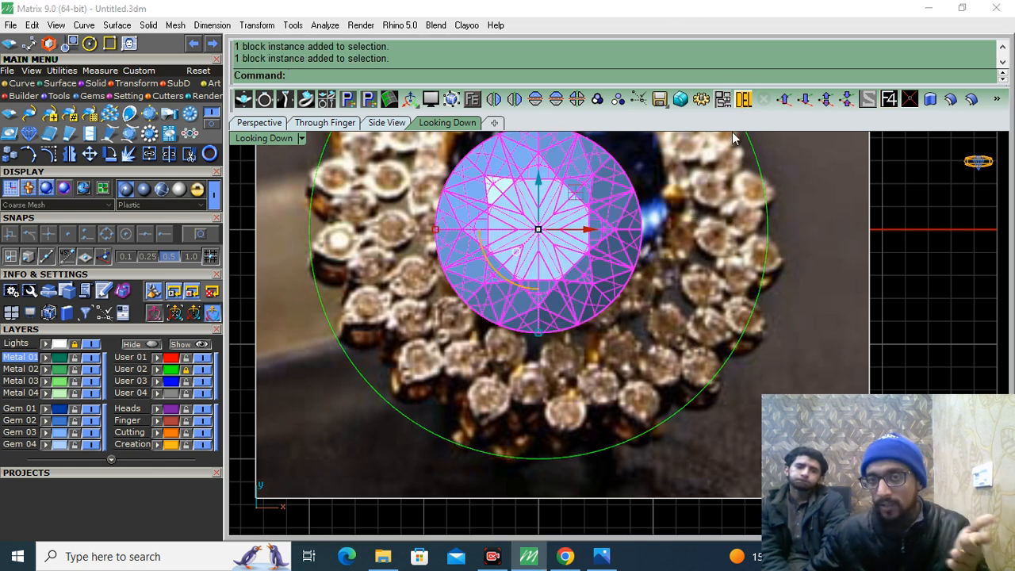
pyautogui.moveTo(705, 184); pyautogui.dragTo(603, 249)
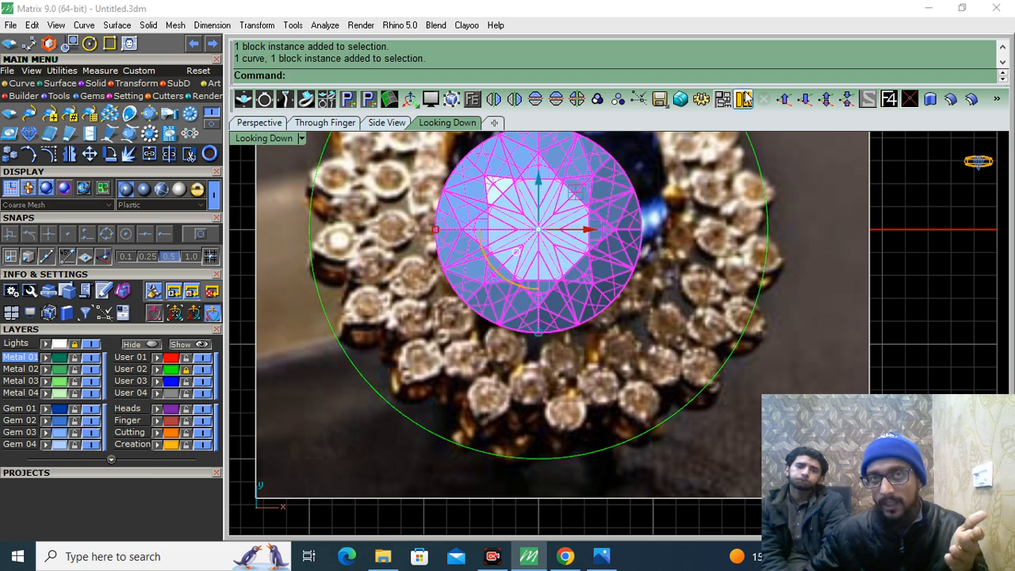
pyautogui.click(745, 97)
# Step: Load a round diamond with a length and width of 8 mm using Gem Loader
pyautogui.click(9, 114)
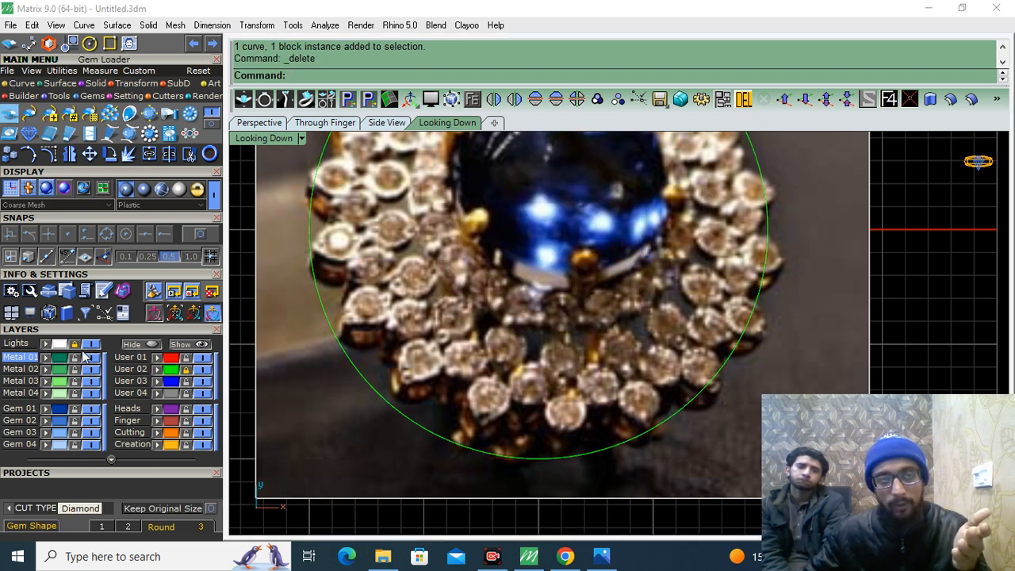
pyautogui.click(80, 330)
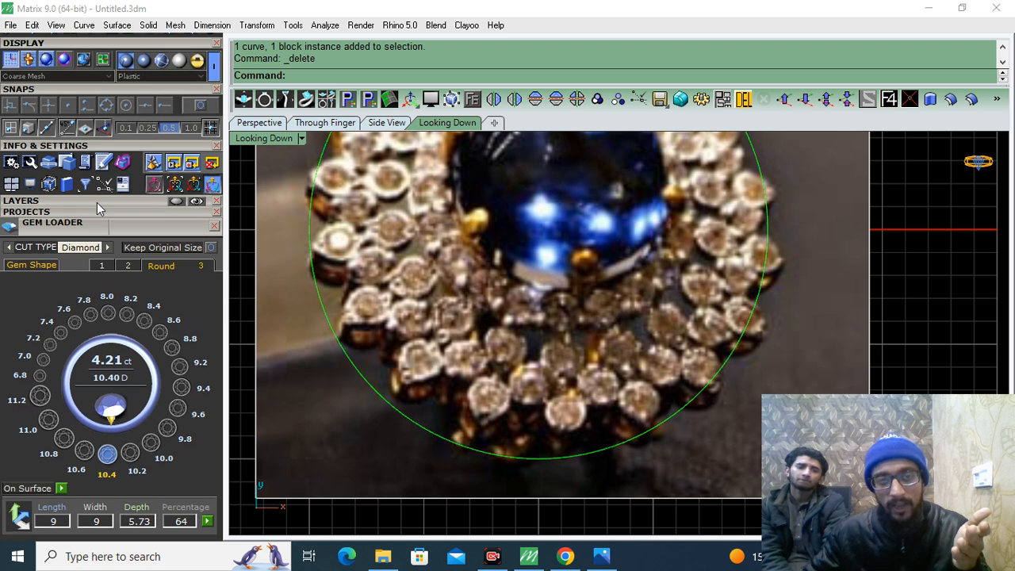
pyautogui.click(108, 314)
pyautogui.click(125, 314)
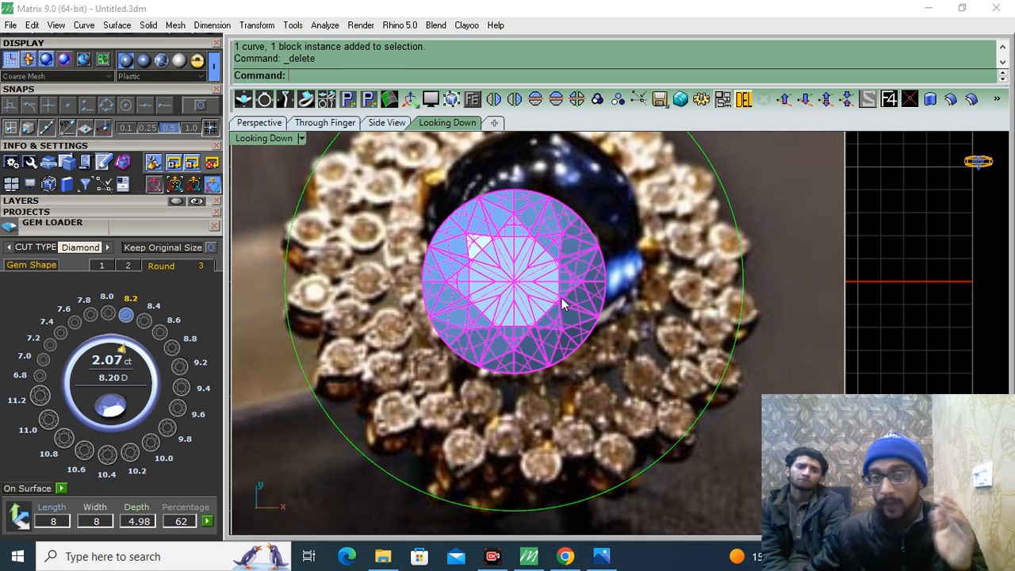
# Step: Create the 8 mm gem's outline curve with Gem Profile and turn off the Gem 03 layer
pyautogui.click(473, 100)
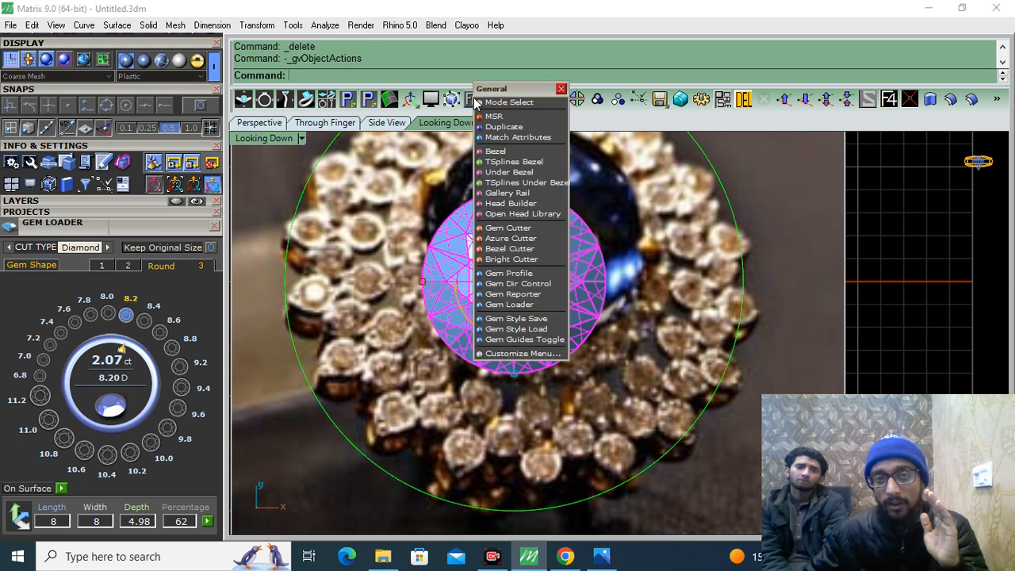
pyautogui.click(500, 274)
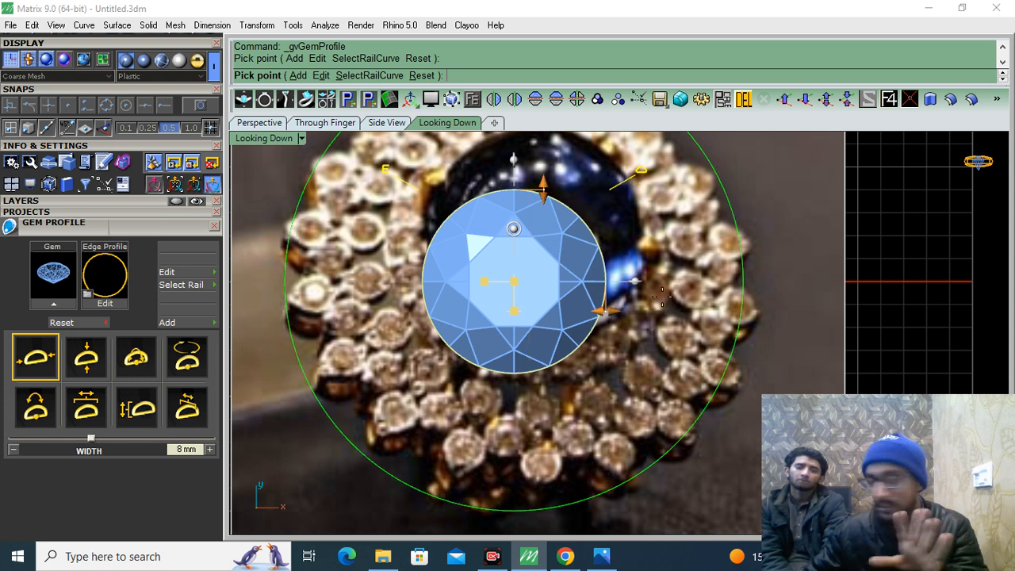
pyautogui.press('Return')
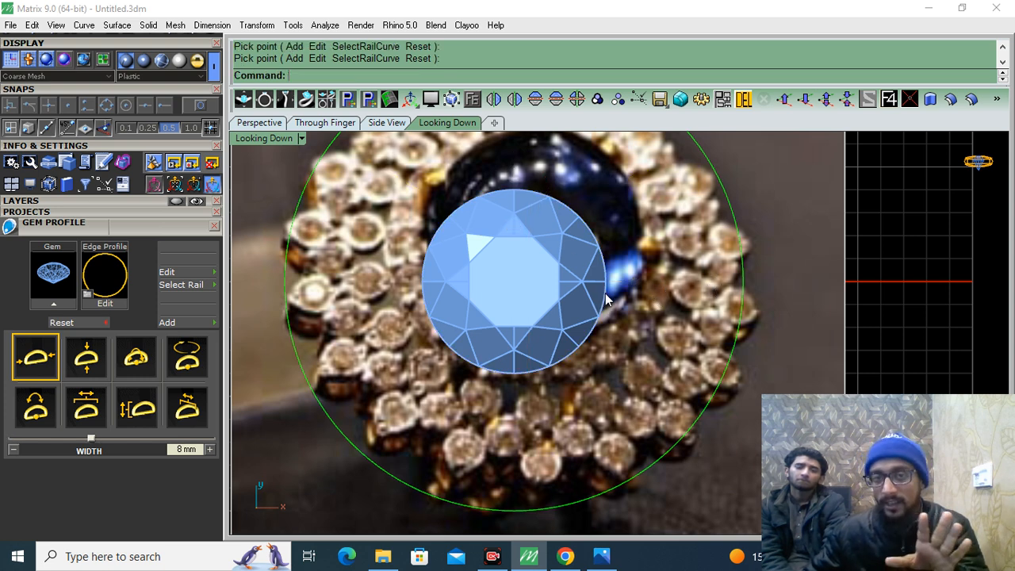
pyautogui.click(213, 227)
pyautogui.click(138, 203)
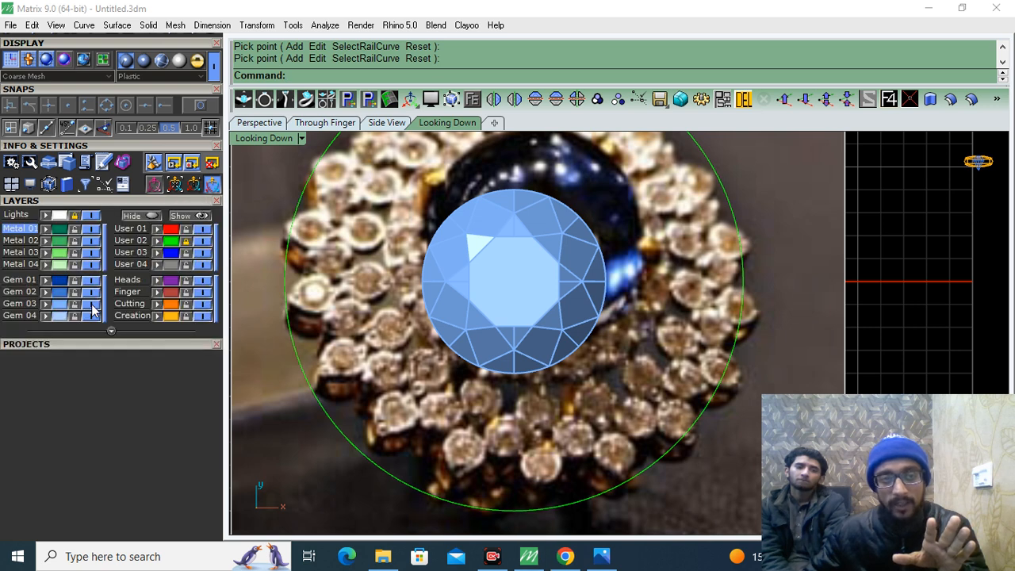
pyautogui.click(92, 305)
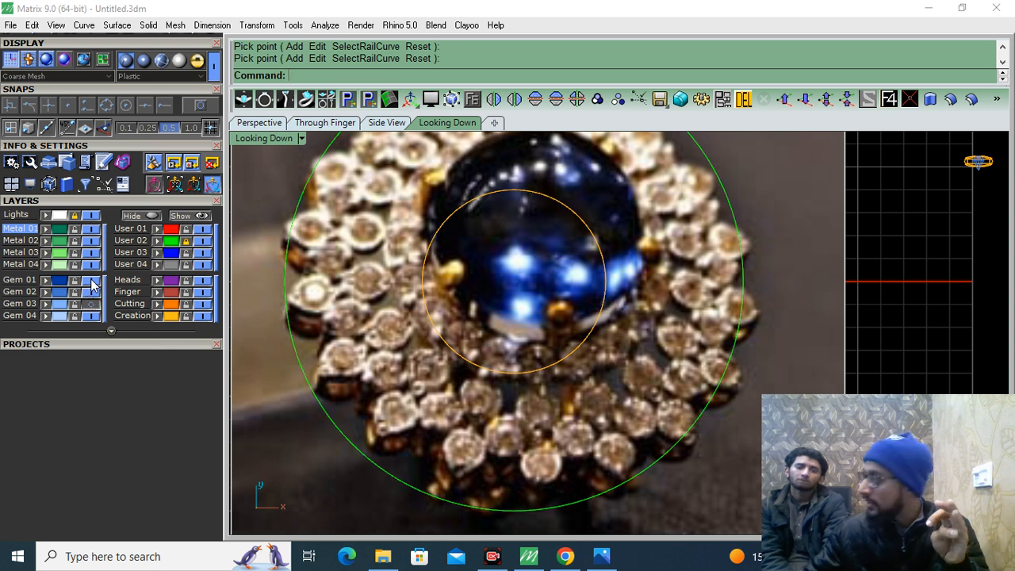
# Step: Offset the 8 mm gem's outline curve inward by 0.45
pyautogui.moveTo(443, 272); pyautogui.dragTo(437, 353, button='right')
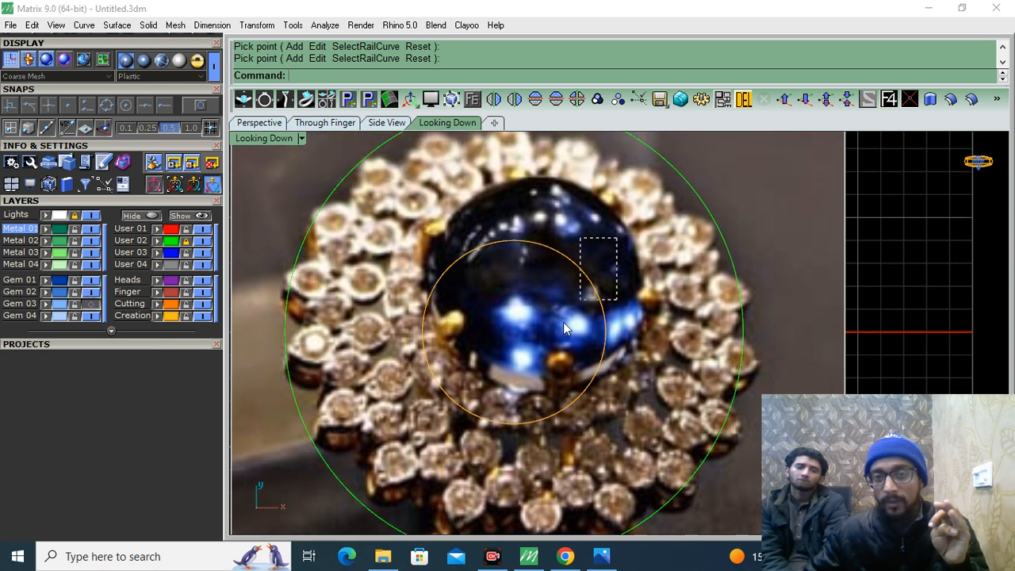
pyautogui.moveTo(563, 328); pyautogui.dragTo(559, 332)
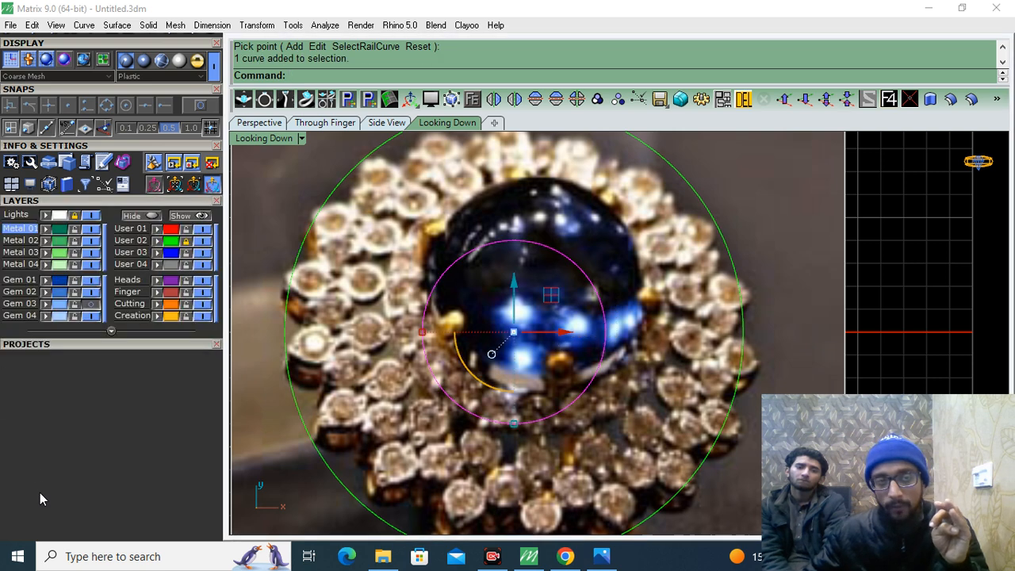
pyautogui.scroll(-3, 39, 492)
pyautogui.click(82, 141)
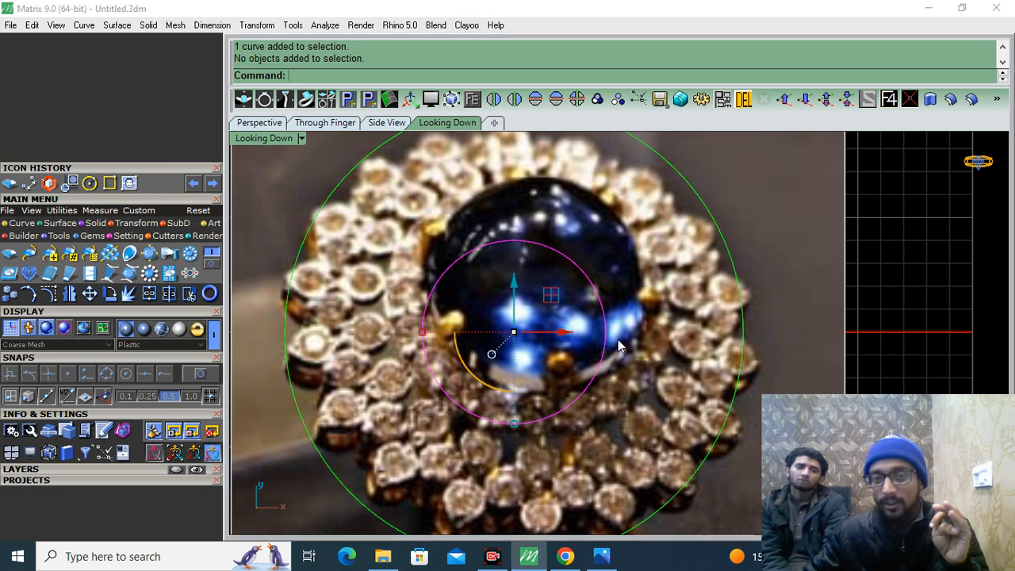
pyautogui.press('Escape')
pyautogui.click(567, 258)
pyautogui.click(22, 222)
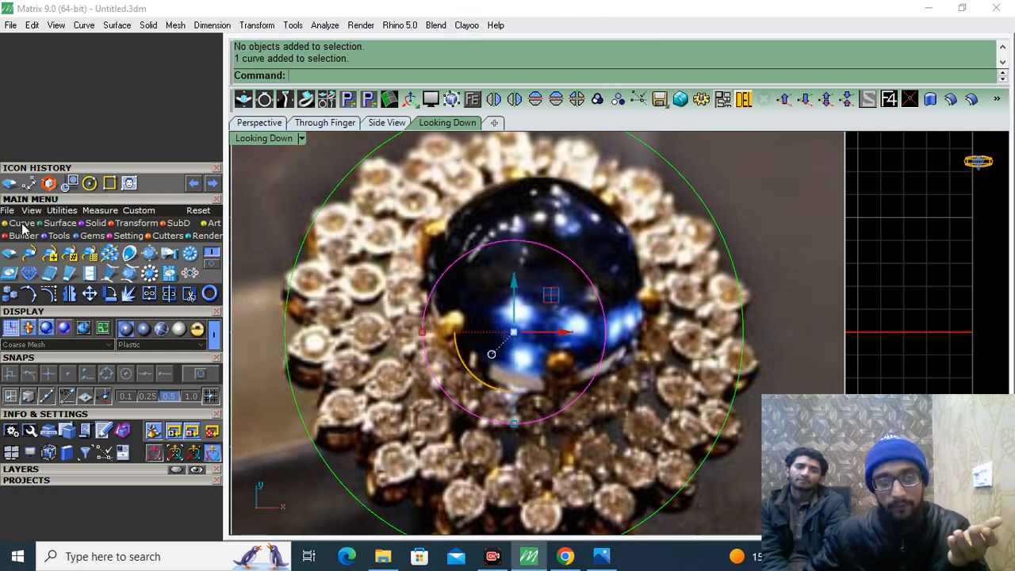
pyautogui.click(150, 274)
pyautogui.scroll(5, 447, 295)
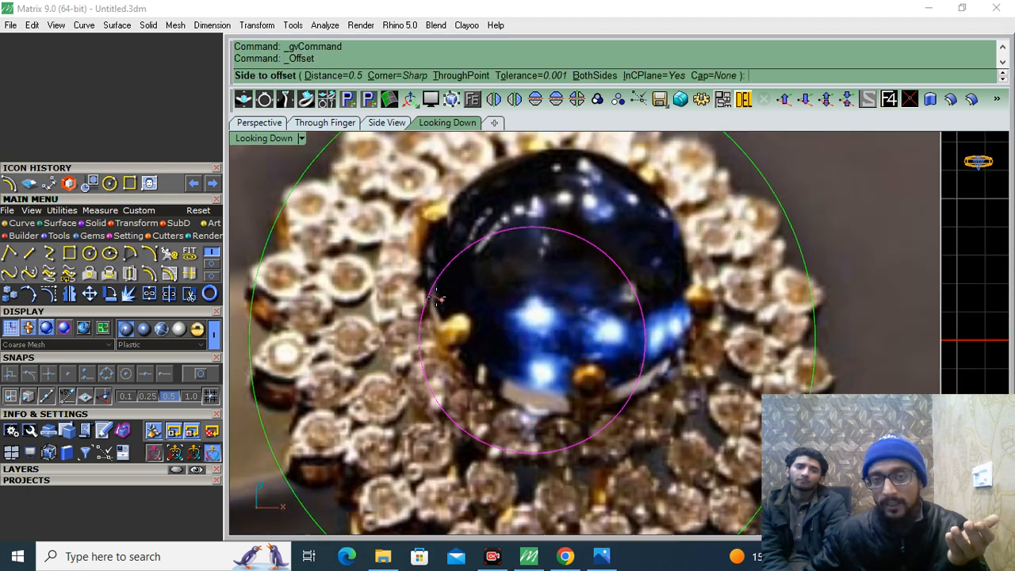
pyautogui.write('4')
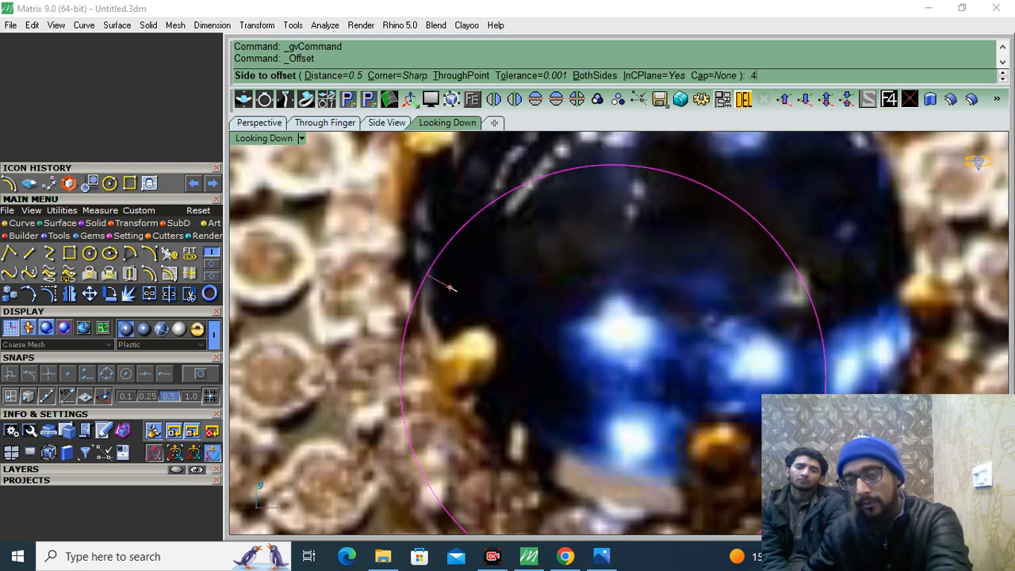
pyautogui.press('Return')
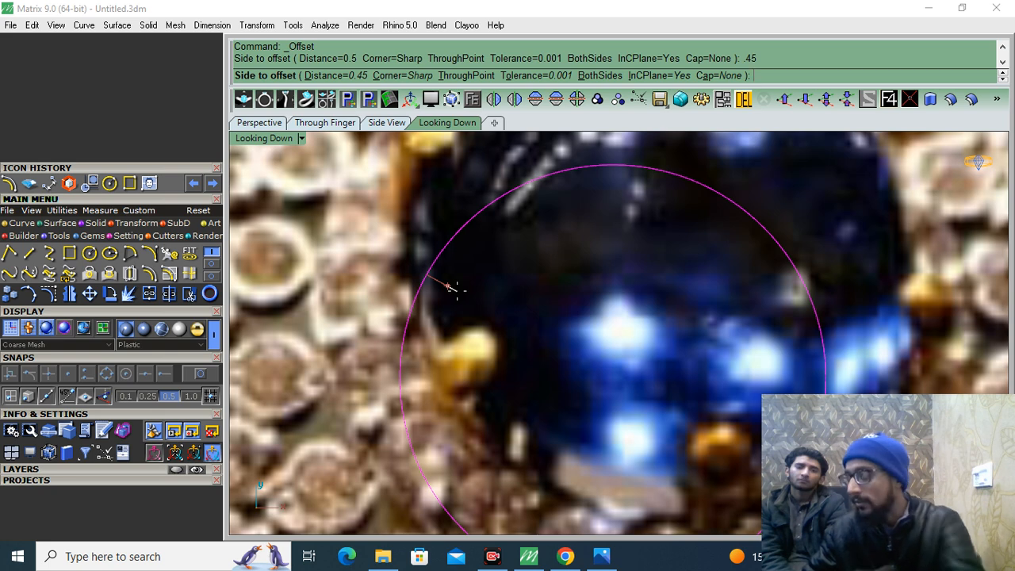
pyautogui.click(453, 292)
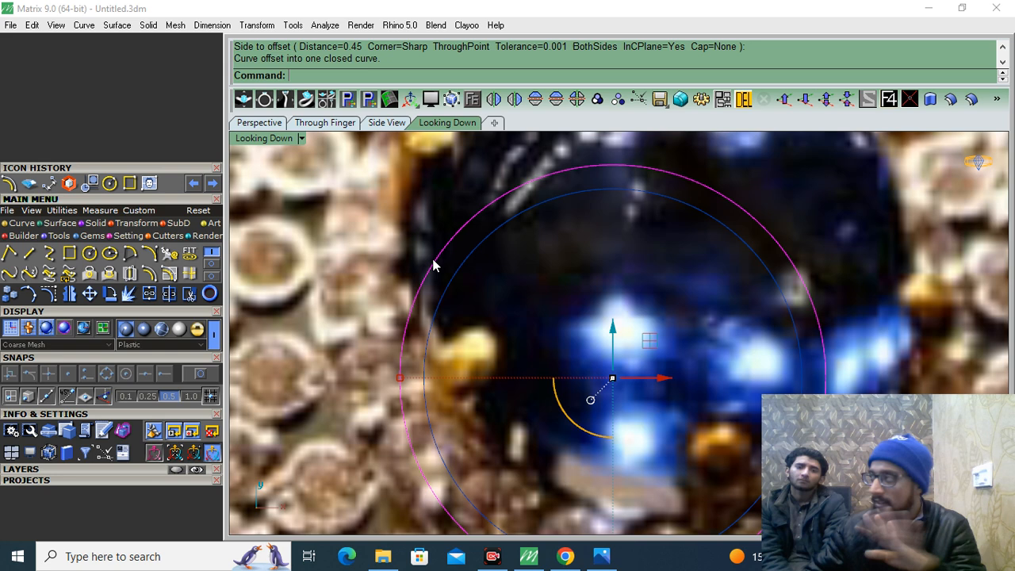
# Step: Create a planar surface between the gem outline and its inner offset curve
pyautogui.scroll(-3, 433, 266)
pyautogui.moveTo(662, 210); pyautogui.dragTo(571, 315)
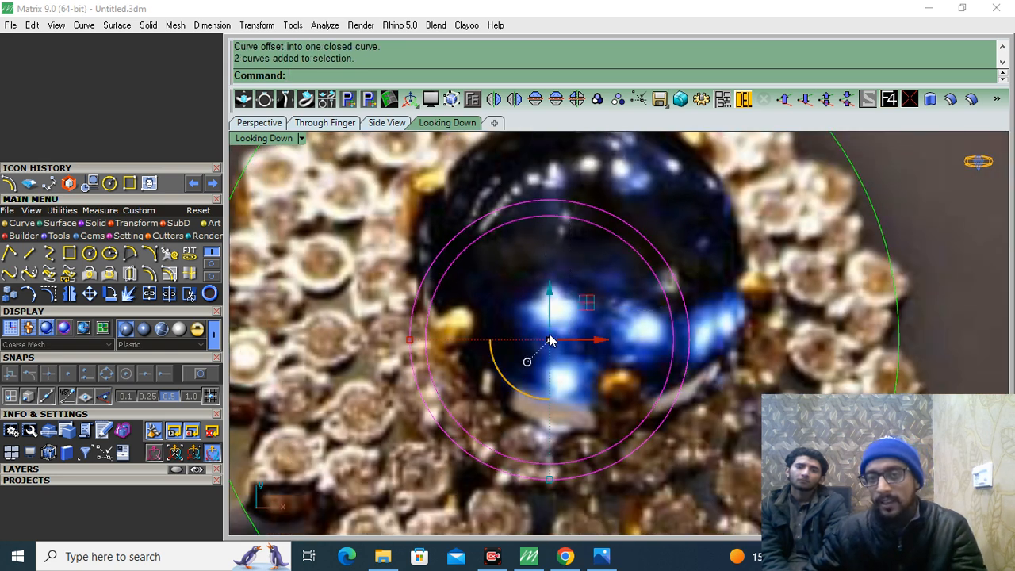
pyautogui.click(57, 224)
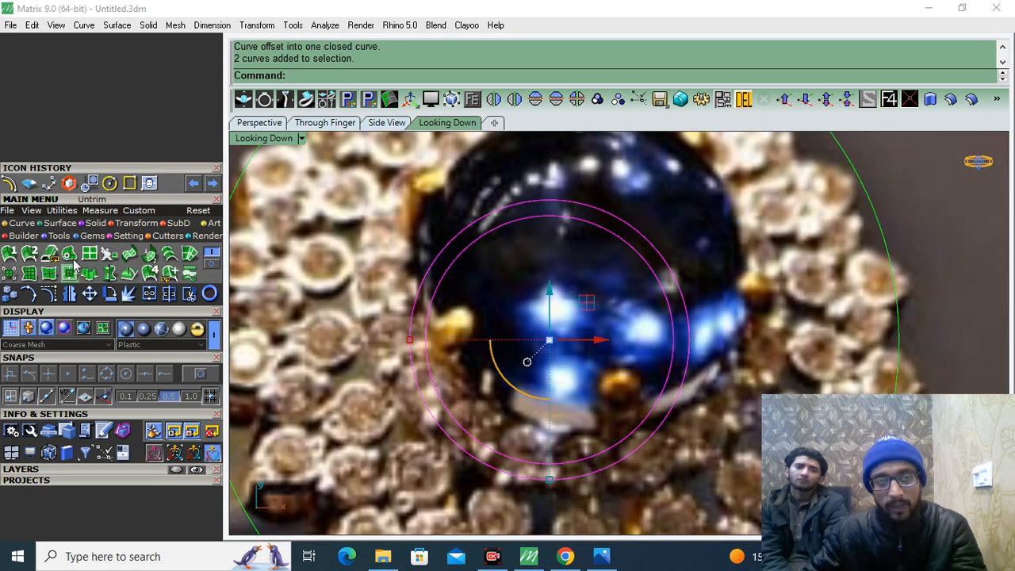
pyautogui.click(69, 254)
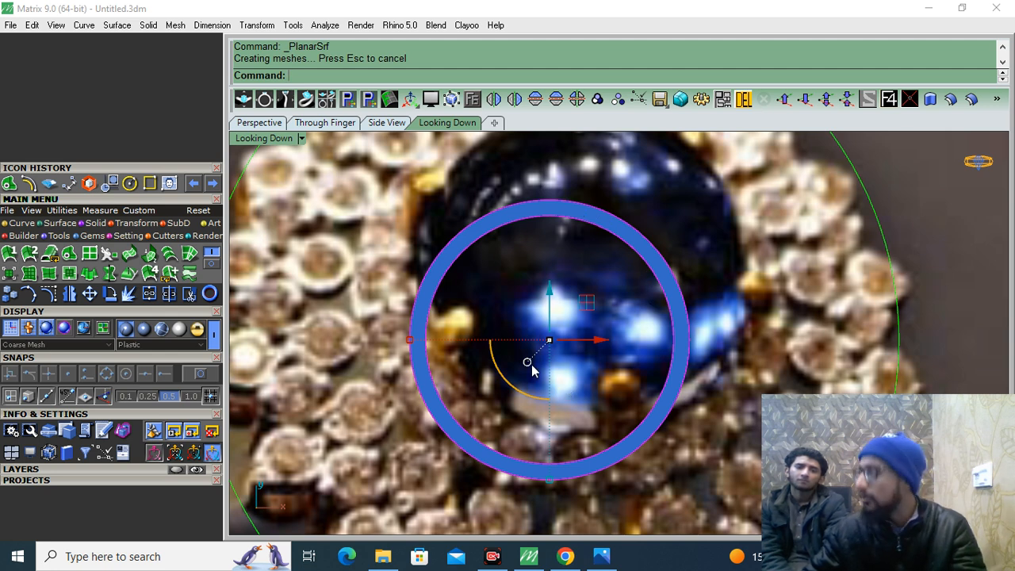
pyautogui.click(665, 233)
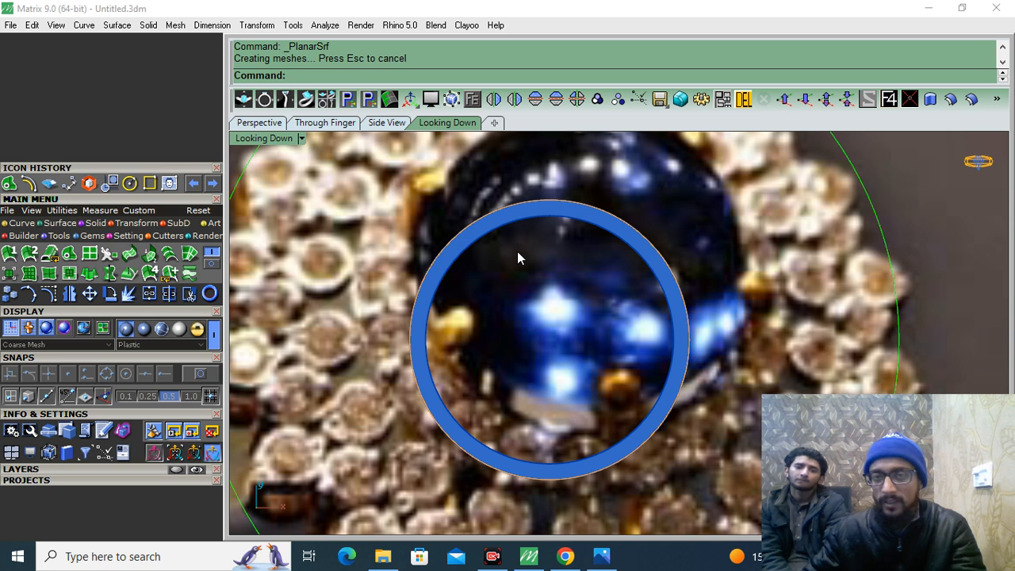
# Step: Delete the ring-shaped planar surface together with the gem outline and its inner offset curve
pyautogui.scroll(-3, 502, 328)
pyautogui.scroll(3, 502, 366)
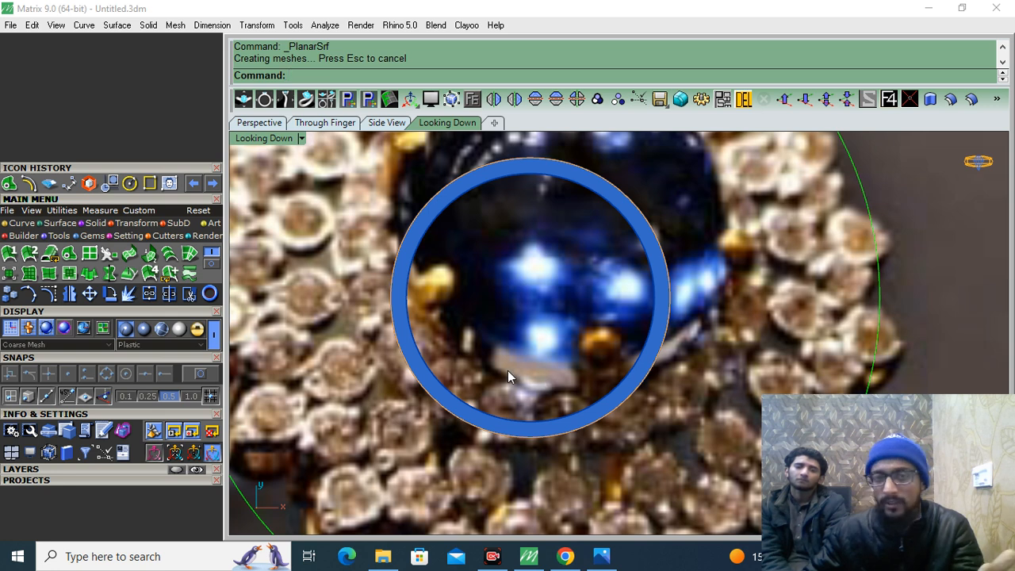
pyautogui.scroll(-1, 507, 370)
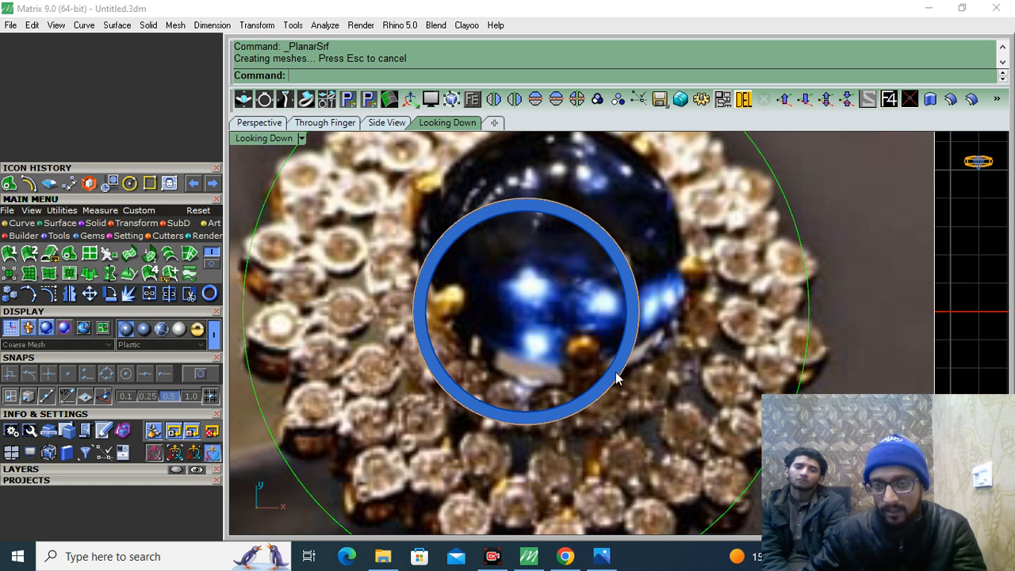
pyautogui.click(477, 416)
pyautogui.click(544, 447)
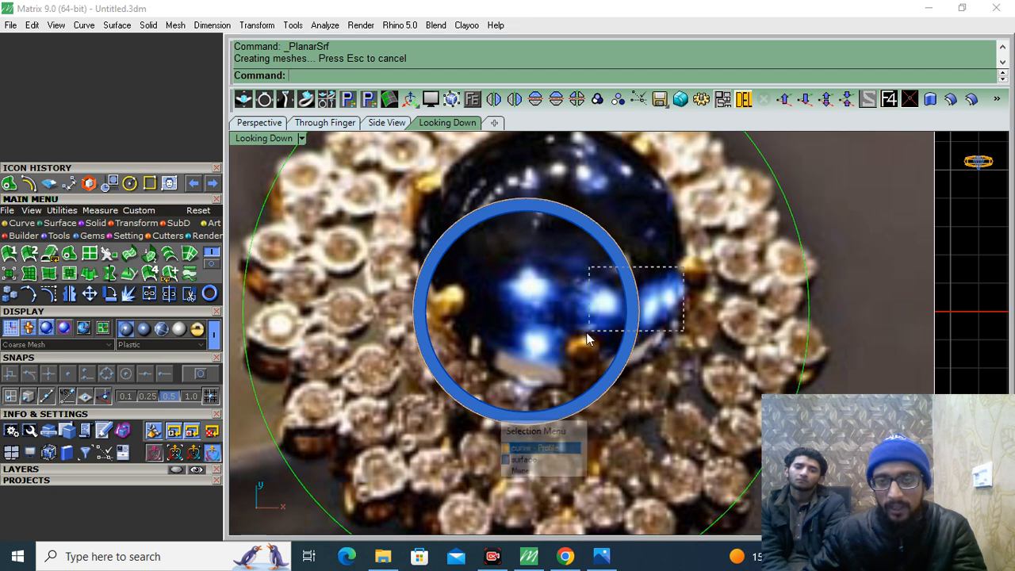
pyautogui.click(745, 102)
pyautogui.click(658, 4)
pyautogui.scroll(-3, 516, 304)
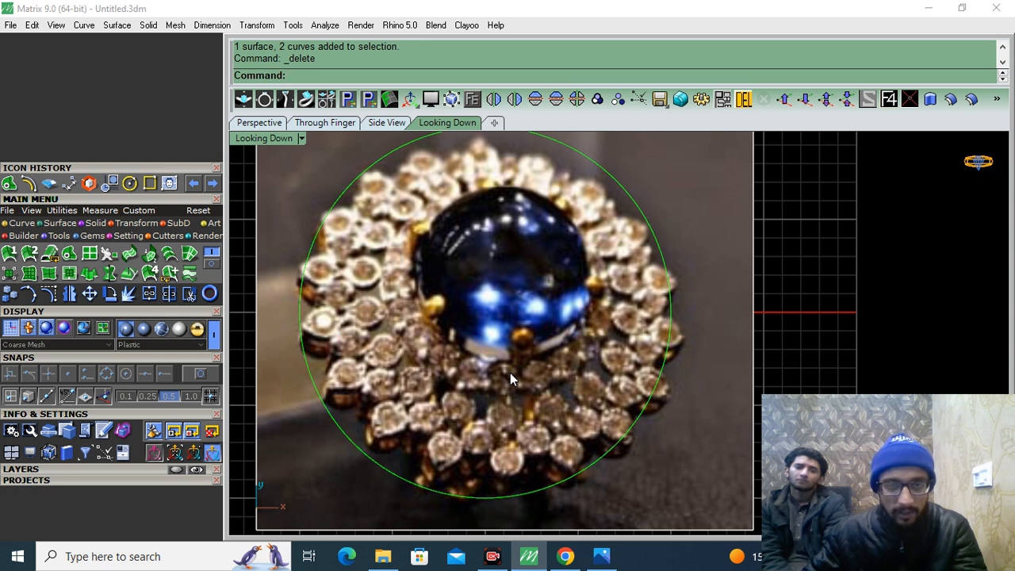
# Step: Undo the deletion of the ring-shaped surface, the gem outline and its inner offset curve
pyautogui.hotkey('ctrl', 'z')
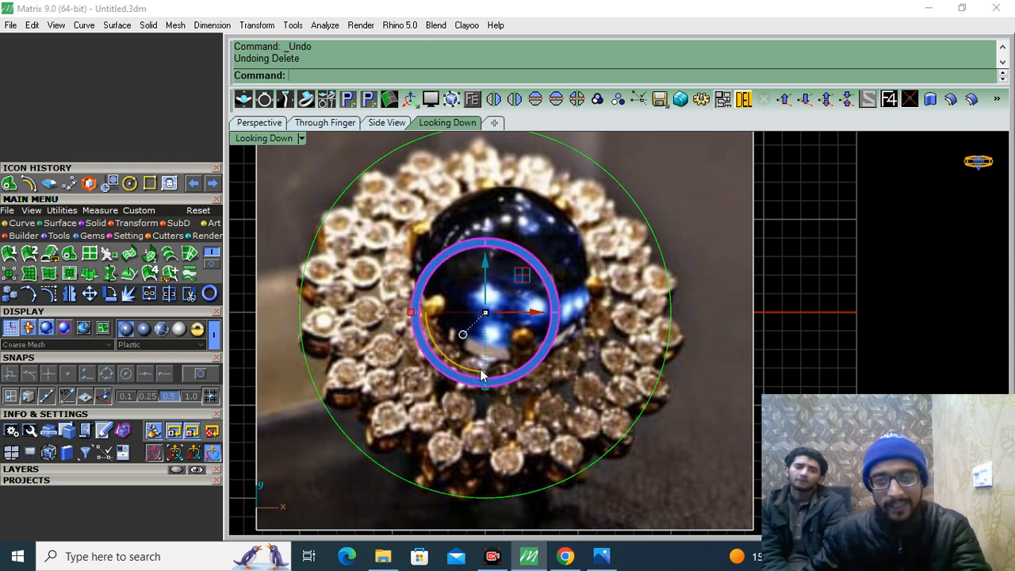
pyautogui.scroll(2, 427, 379)
pyautogui.scroll(2, 428, 357)
# Step: Offset the ring-shaped surface upward as a solid, flipping the offset direction and deleting the input surface
pyautogui.click(431, 340)
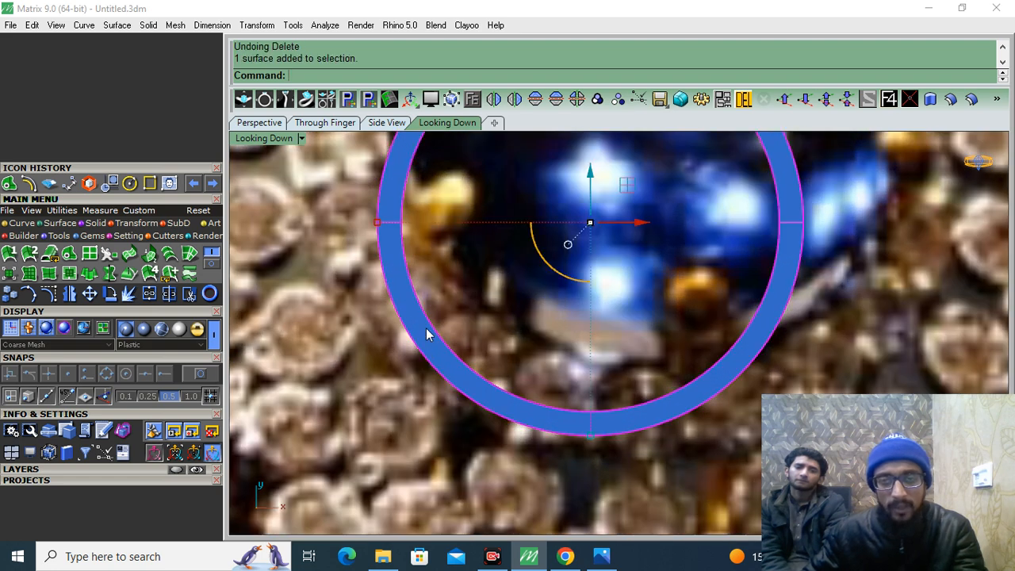
pyautogui.click(260, 122)
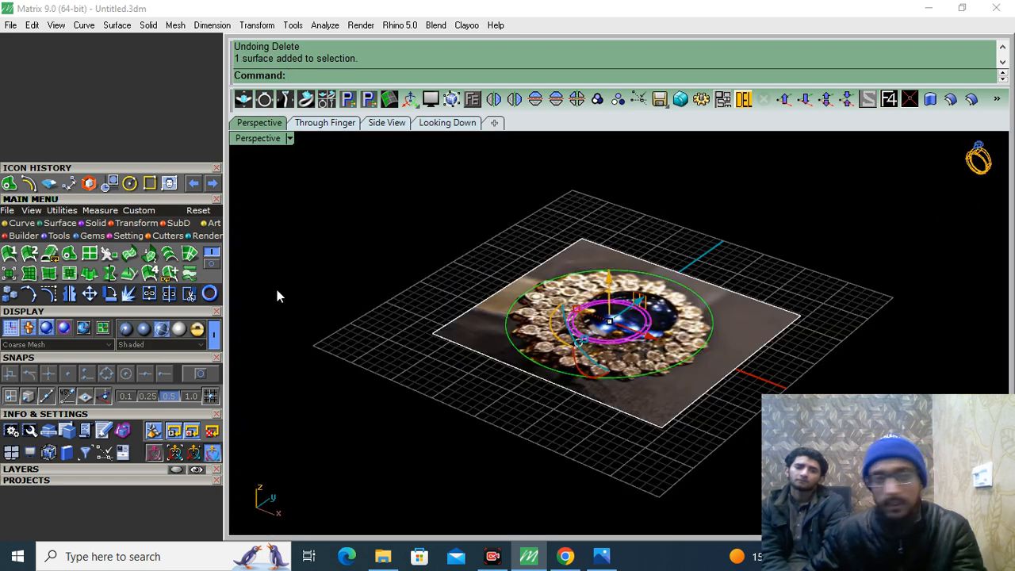
pyautogui.click(211, 265)
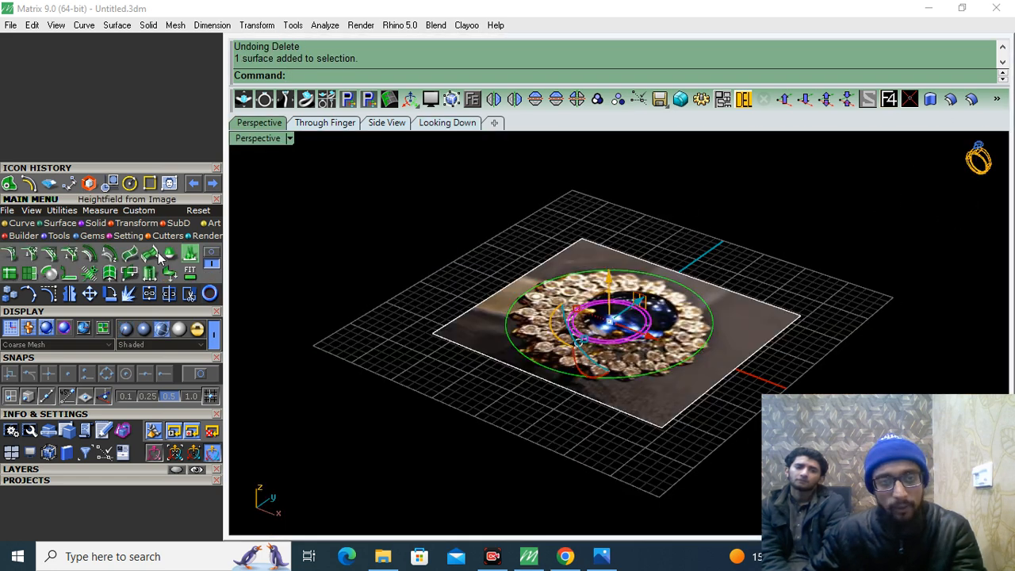
pyautogui.click(87, 256)
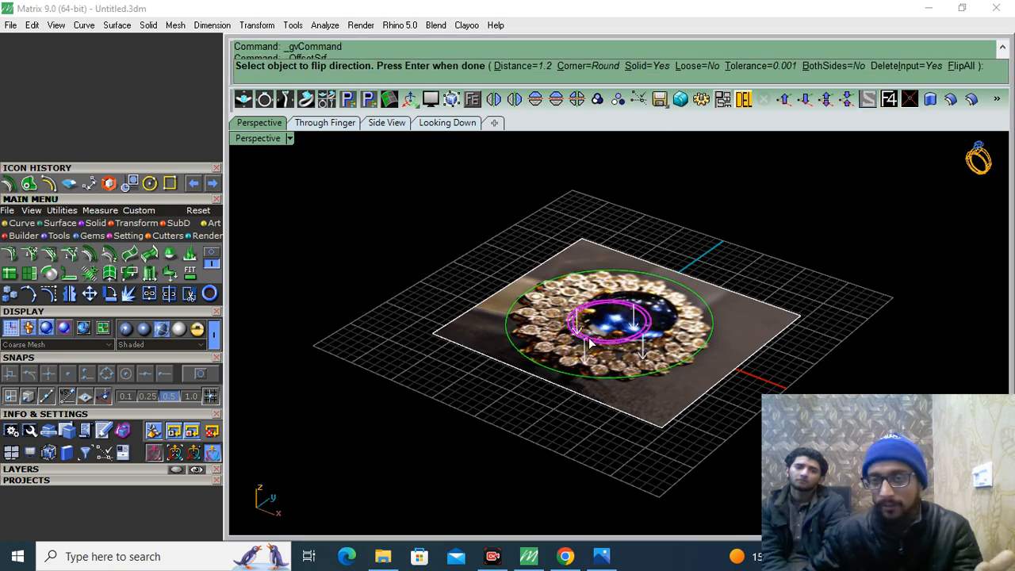
pyautogui.scroll(4, 589, 343)
pyautogui.click(627, 321)
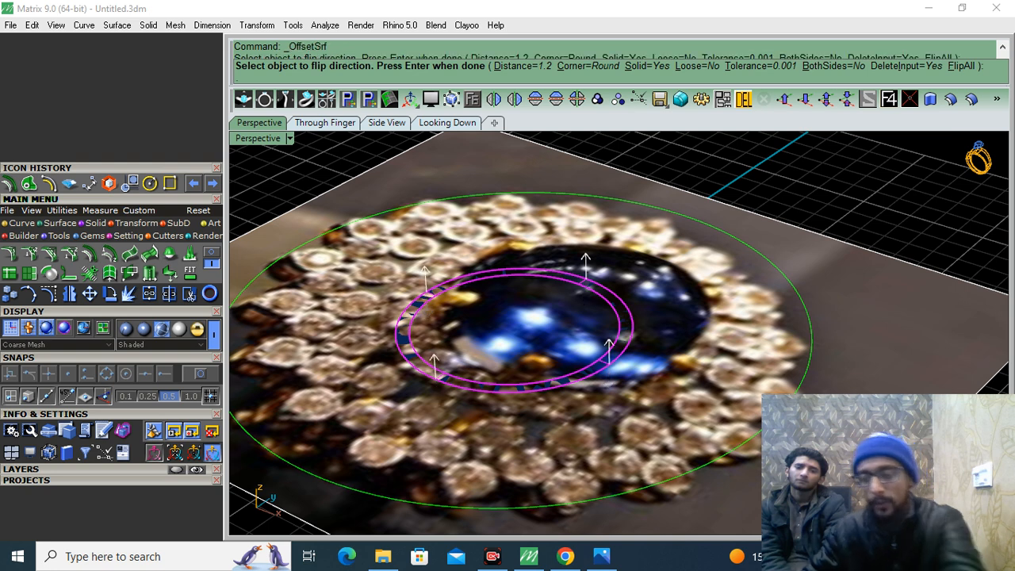
pyautogui.press('Return')
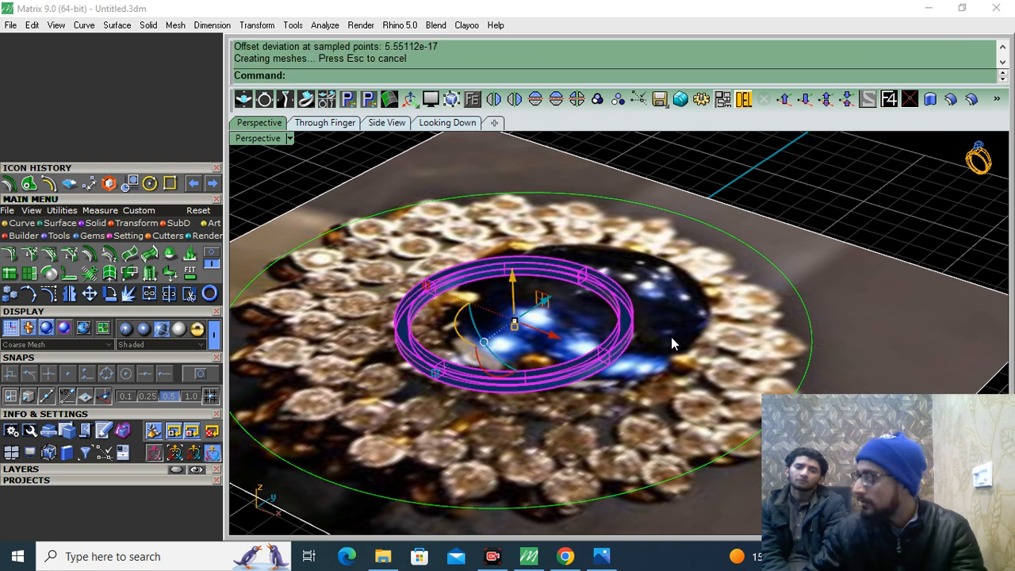
# Step: Shade the perspective view and hide the gem outline and its inner offset curve, keeping the ring solid shown
pyautogui.click(125, 328)
pyautogui.press('Escape')
pyautogui.click(431, 384)
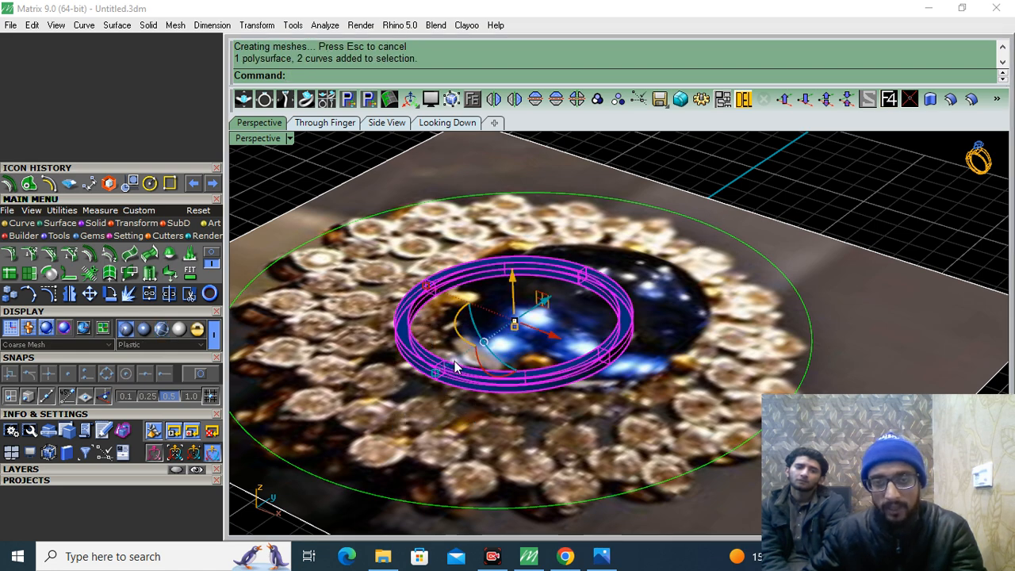
pyautogui.scroll(5, 452, 379)
pyautogui.keyDown('ctrl'); pyautogui.click(463, 388); pyautogui.keyUp('ctrl')
pyautogui.scroll(-5, 456, 388)
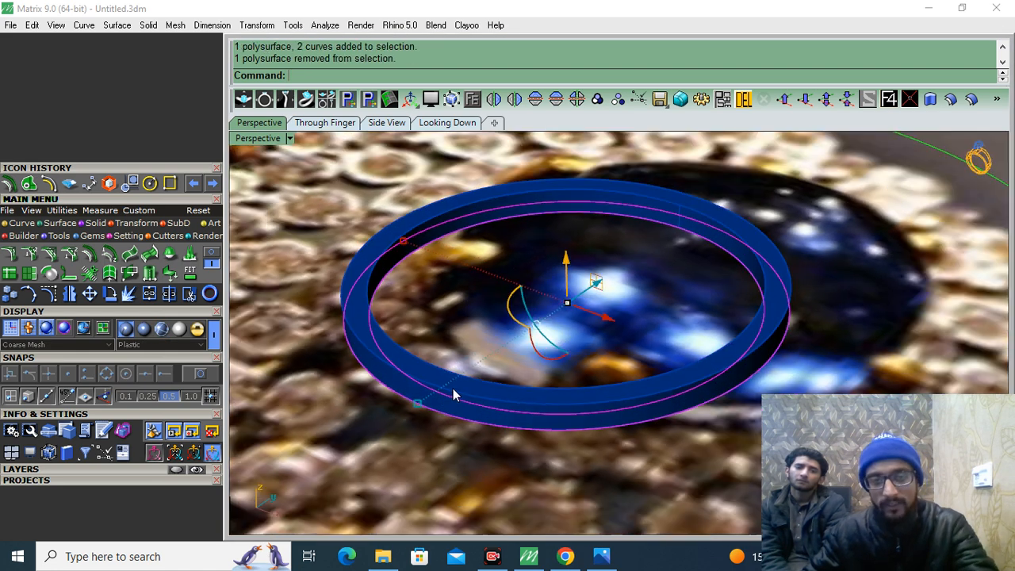
pyautogui.click(110, 469)
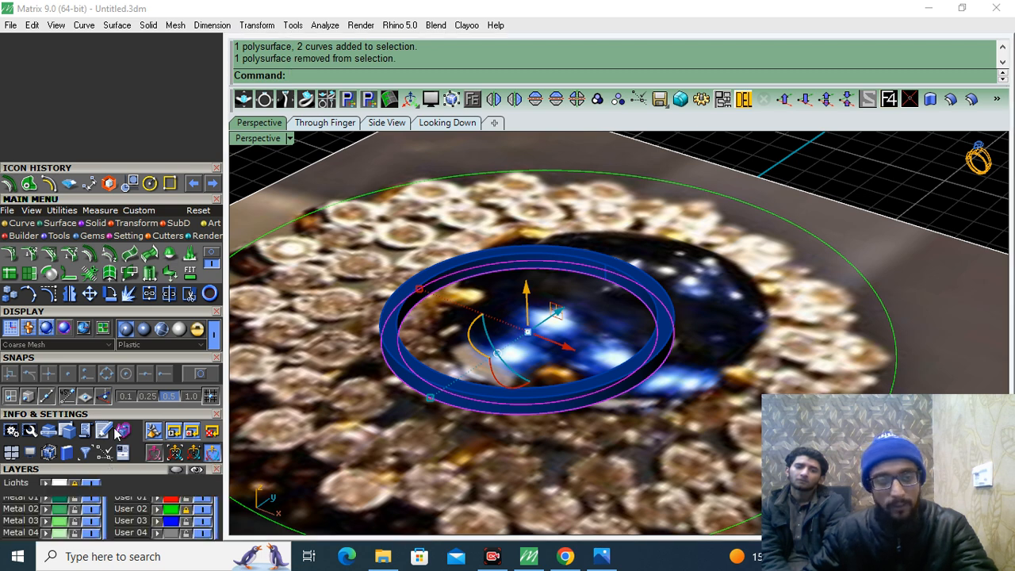
pyautogui.click(135, 361)
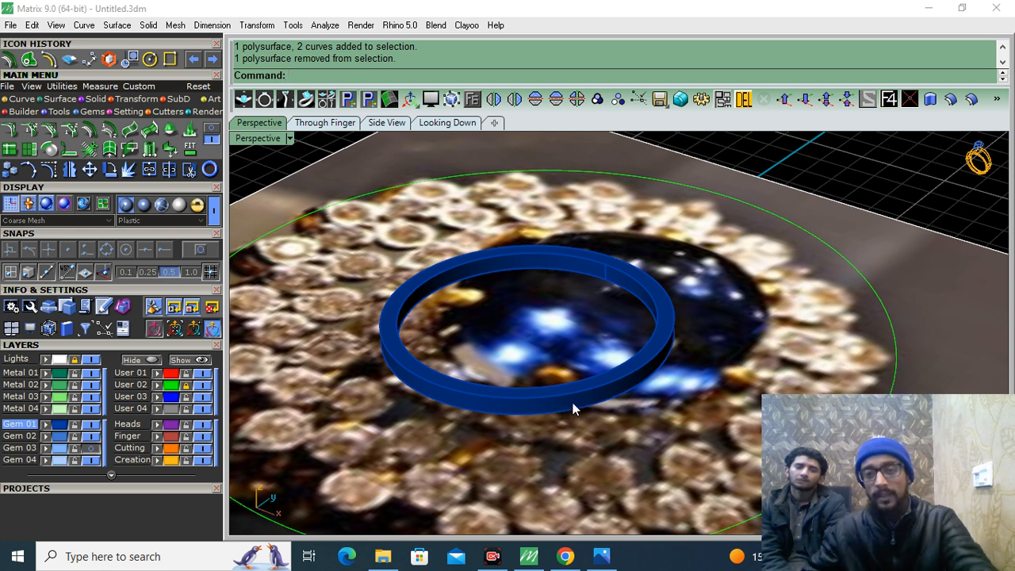
# Step: Assign the ring solid to the User 04 layer and turn off the Lights layer to hide the reference picture
pyautogui.click(613, 382)
pyautogui.click(459, 119)
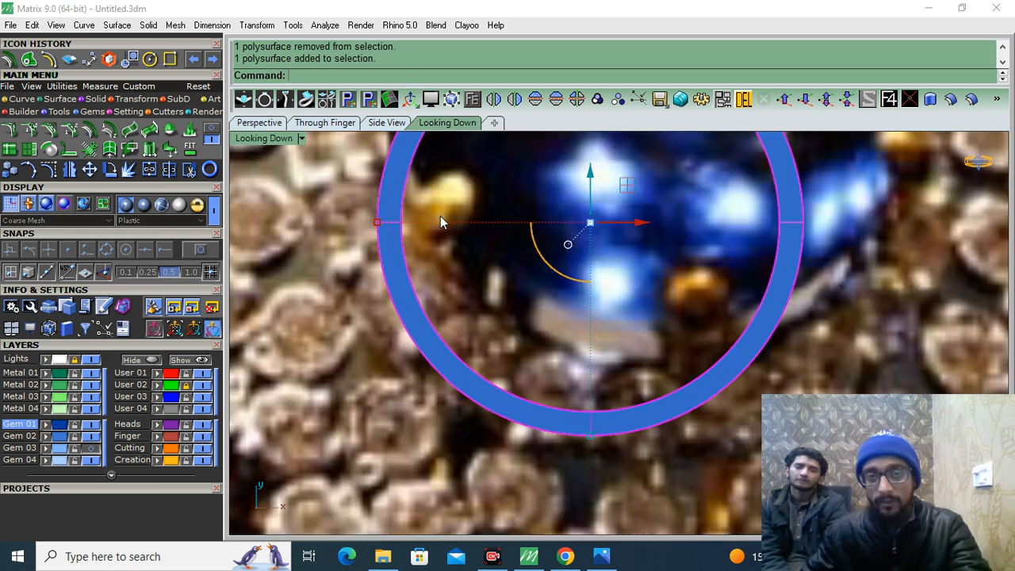
pyautogui.click(158, 410)
pyautogui.click(200, 410)
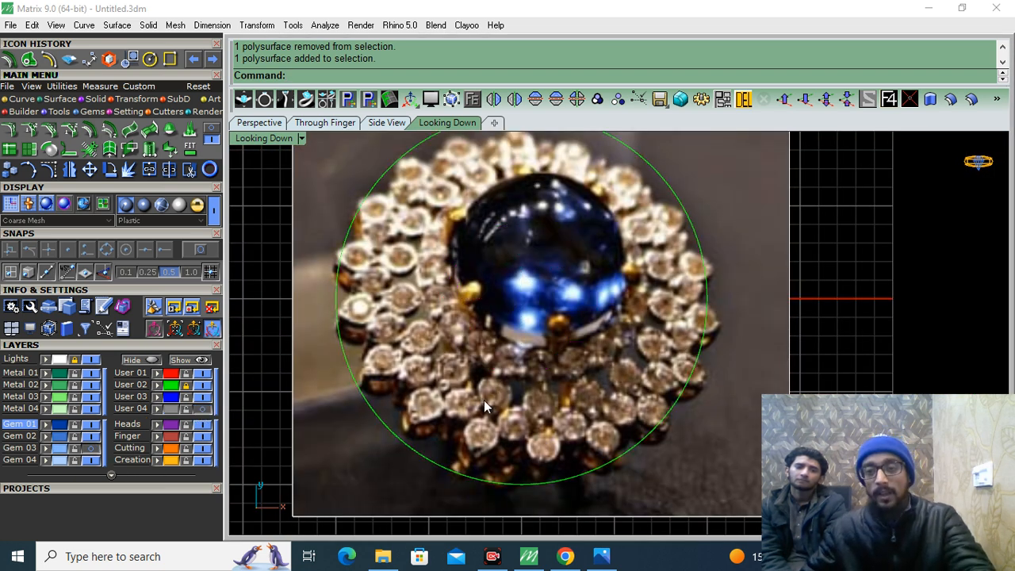
pyautogui.moveTo(594, 267); pyautogui.dragTo(575, 336, button='right')
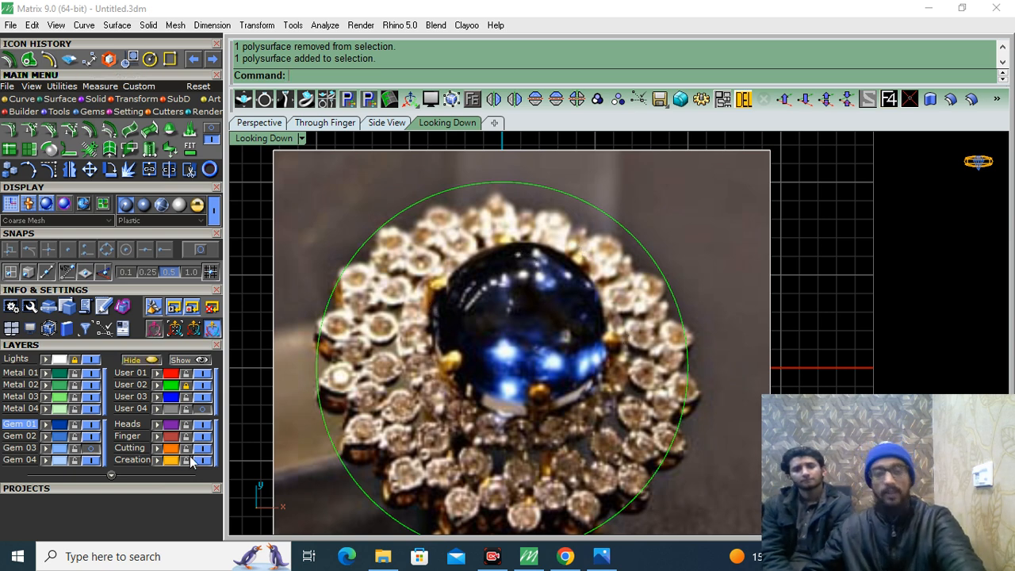
pyautogui.click(203, 410)
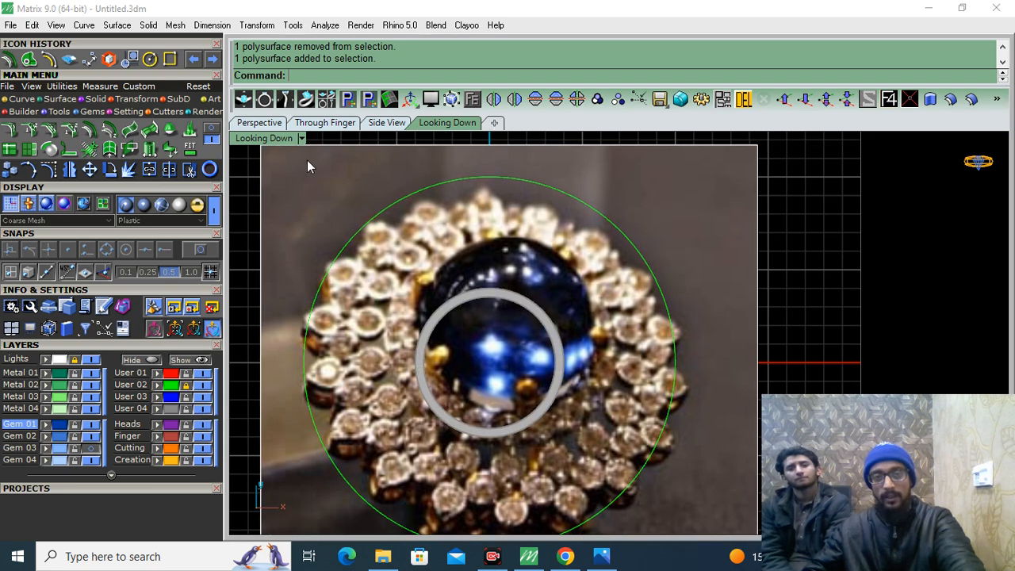
pyautogui.click(258, 123)
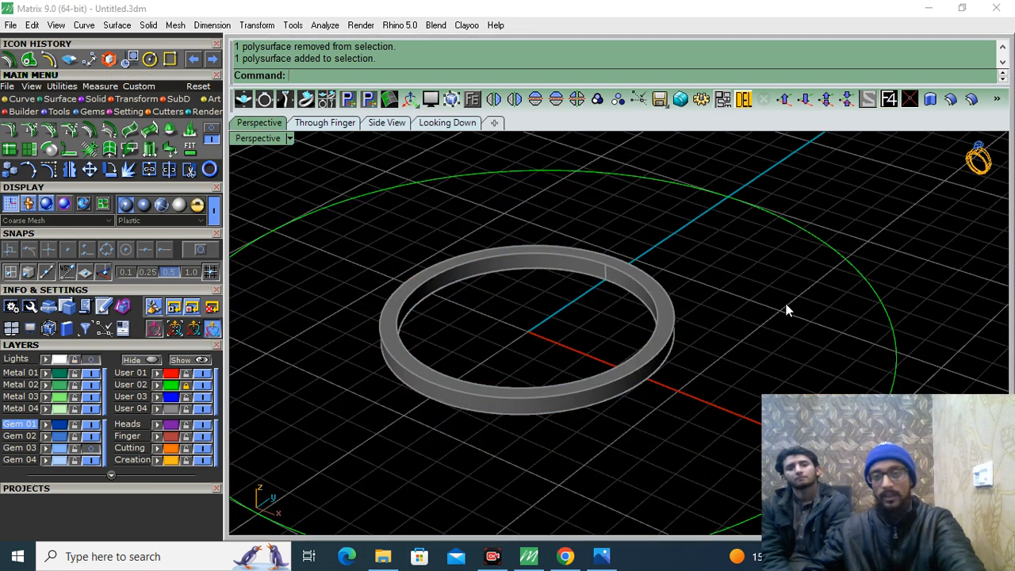
pyautogui.moveTo(786, 308); pyautogui.dragTo(511, 374, button='right')
pyautogui.scroll(5, 512, 374)
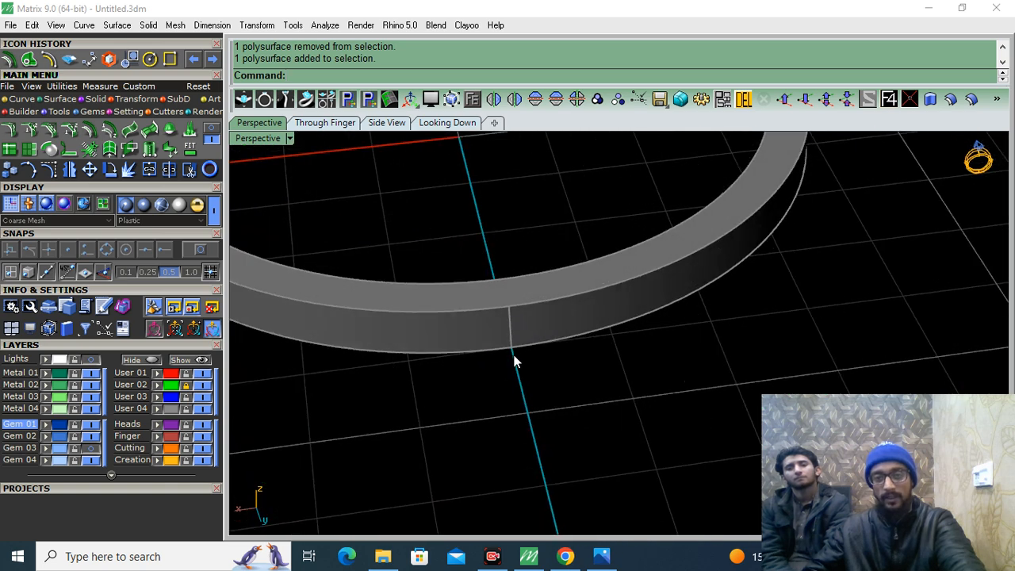
pyautogui.click(96, 99)
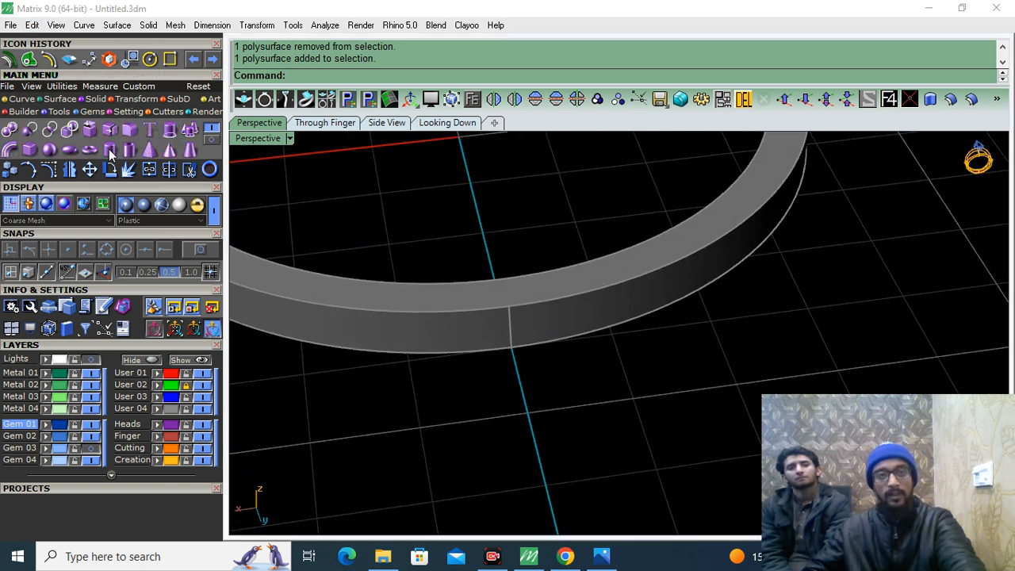
pyautogui.click(109, 129)
pyautogui.click(195, 250)
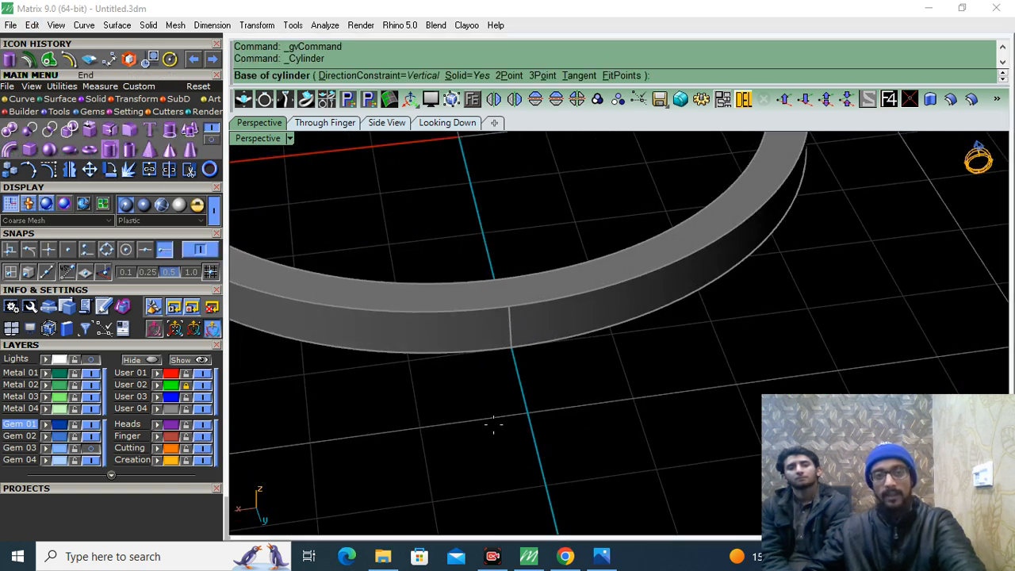
pyautogui.click(522, 362)
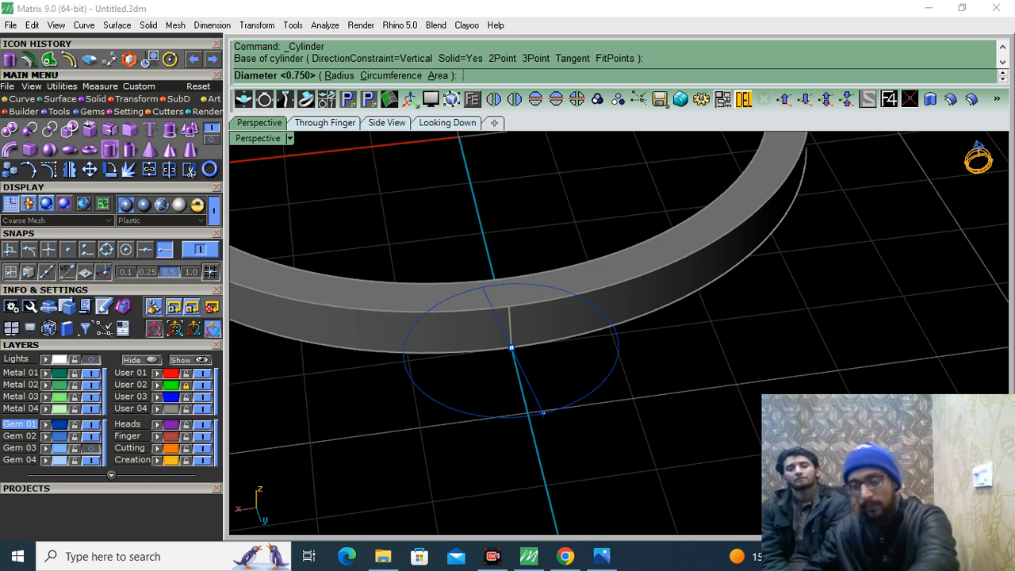
pyautogui.write('.8')
pyautogui.press('Return')
pyautogui.press('Escape')
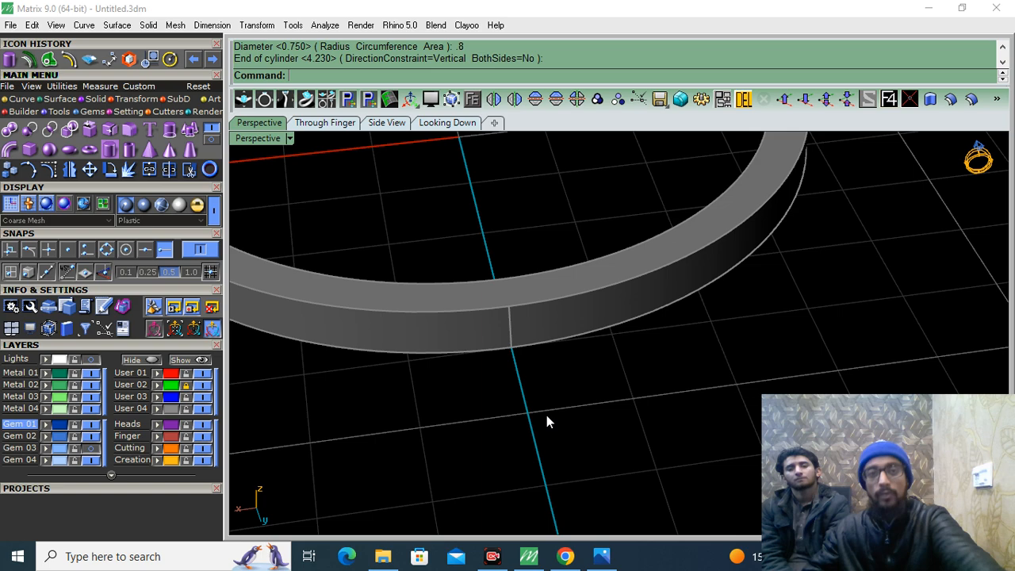
# Step: Create a vertical solid cylinder of 0.75 diameter at the ring's lower outer seam point, ending well above the ring
pyautogui.rightClick(543, 413)
pyautogui.click(514, 349)
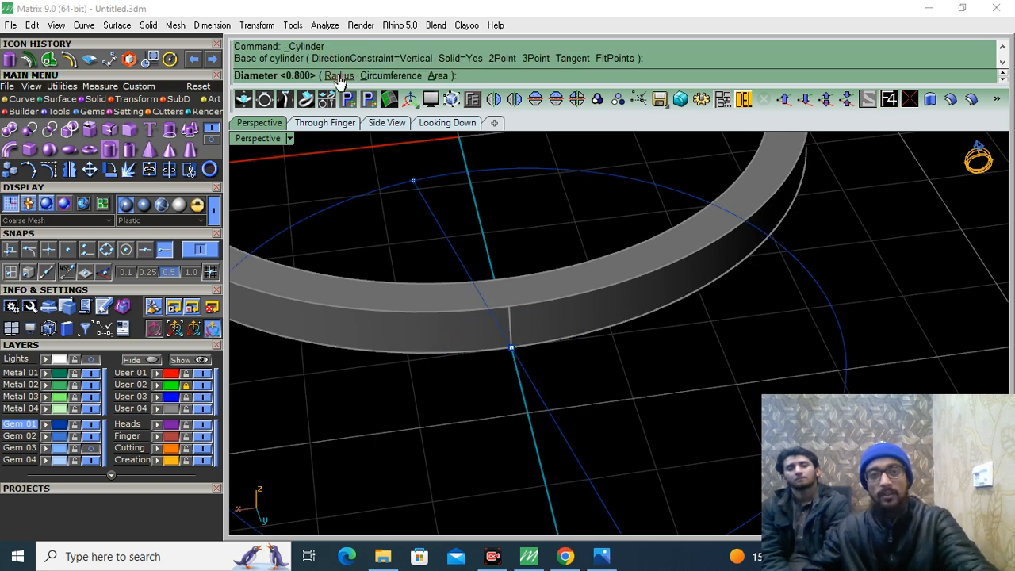
pyautogui.scroll(-3, 535, 402)
pyautogui.moveTo(535, 402); pyautogui.dragTo(652, 360, button='right')
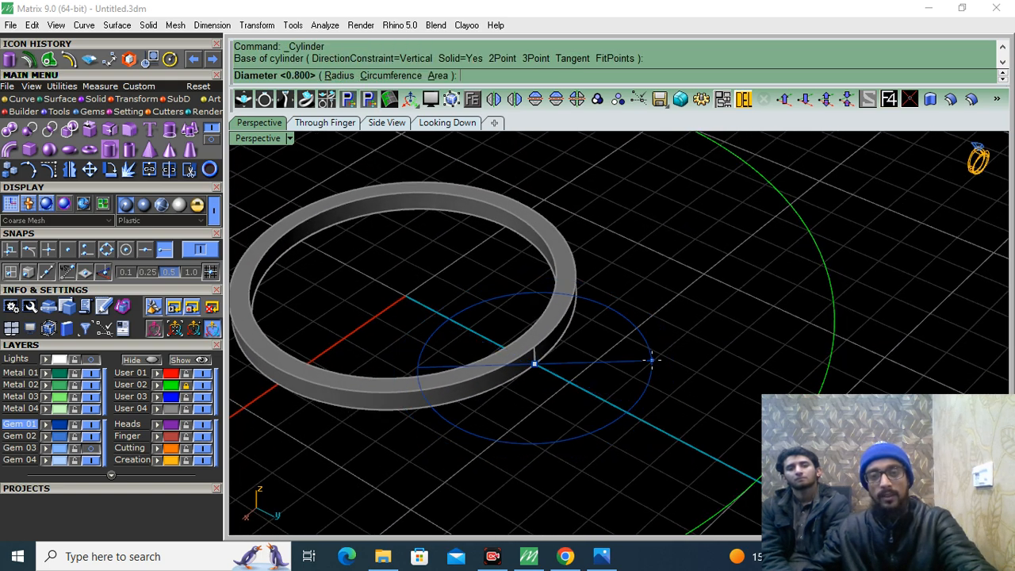
pyautogui.write('.75')
pyautogui.press('Return')
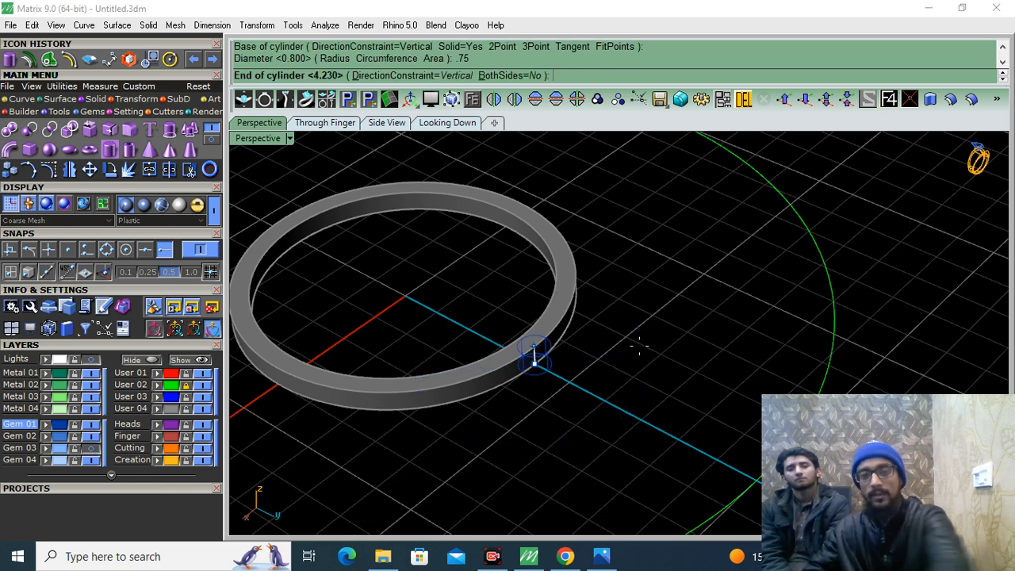
pyautogui.click(386, 122)
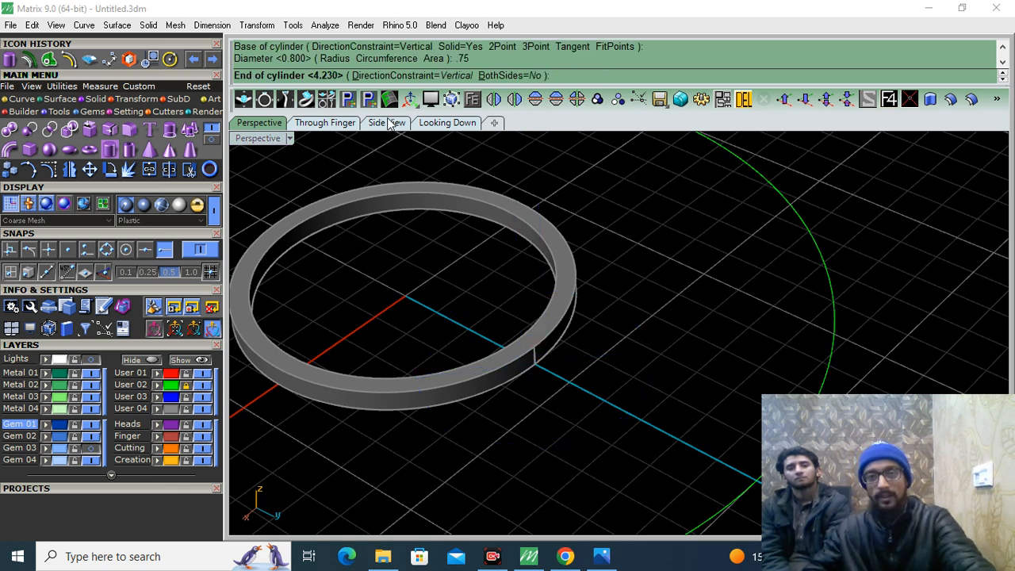
pyautogui.scroll(4, 639, 253)
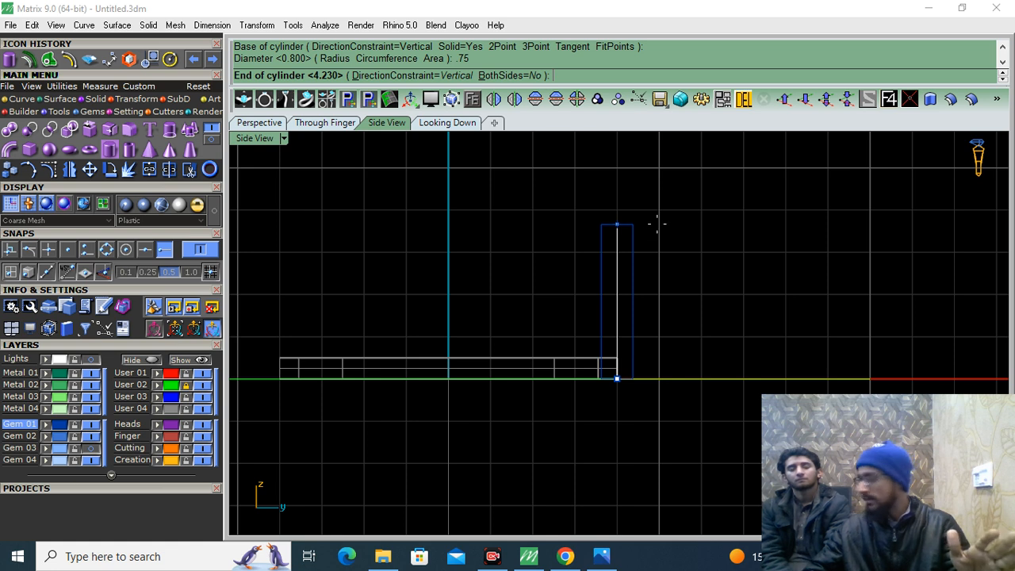
pyautogui.click(656, 224)
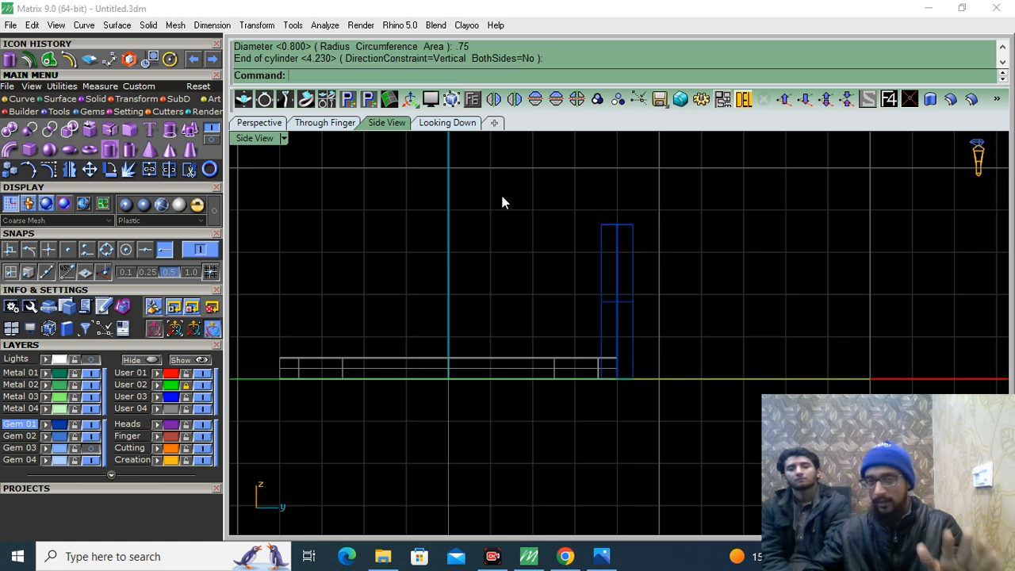
# Step: Fillet the top edge of the cylinder with a radius of 0.33 to round the prong tip
pyautogui.click(130, 130)
pyautogui.moveTo(664, 182); pyautogui.dragTo(527, 266)
pyautogui.press('Return')
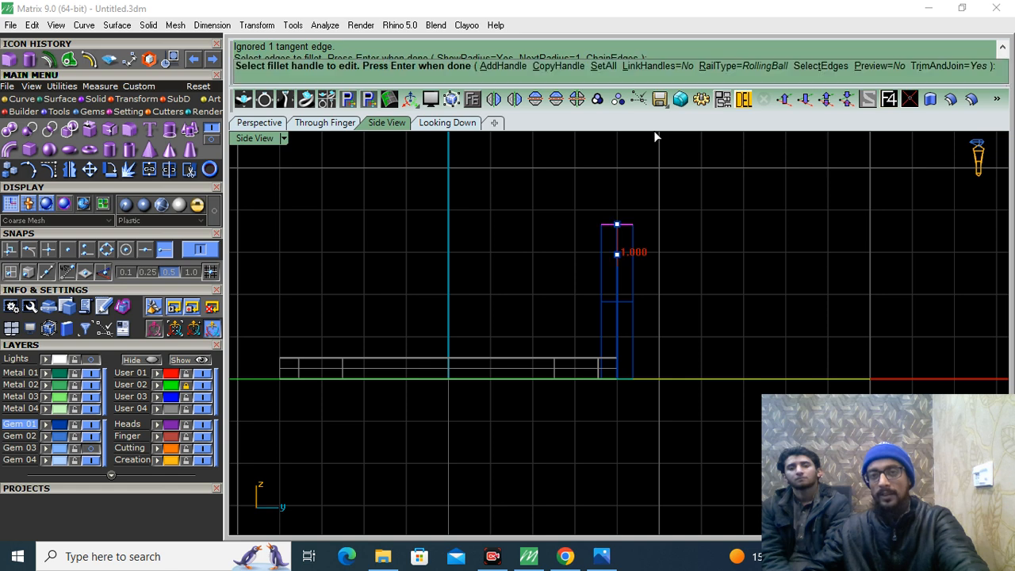
pyautogui.click(601, 66)
pyautogui.write('.33')
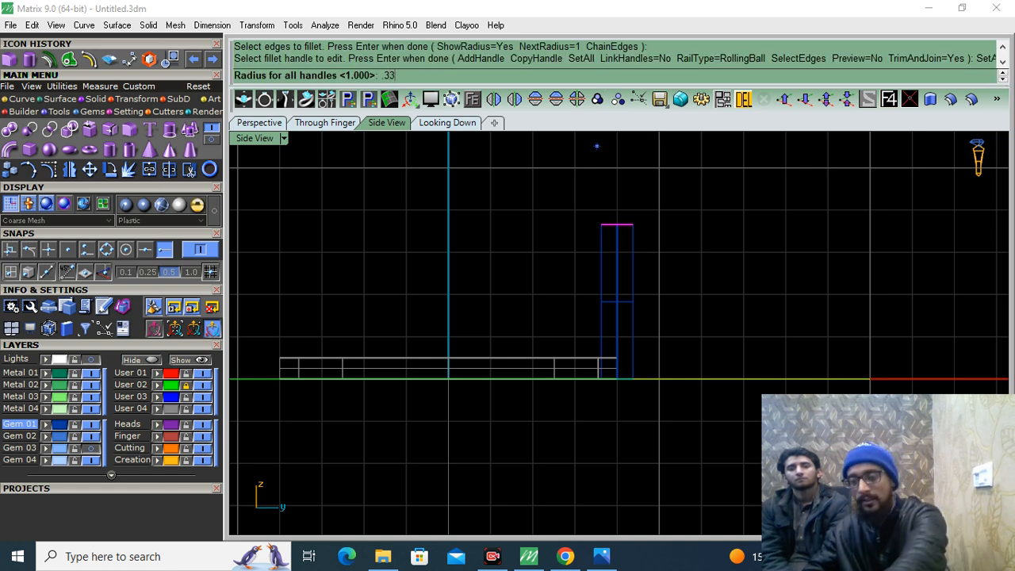
pyautogui.press('Return')
pyautogui.press('Return')
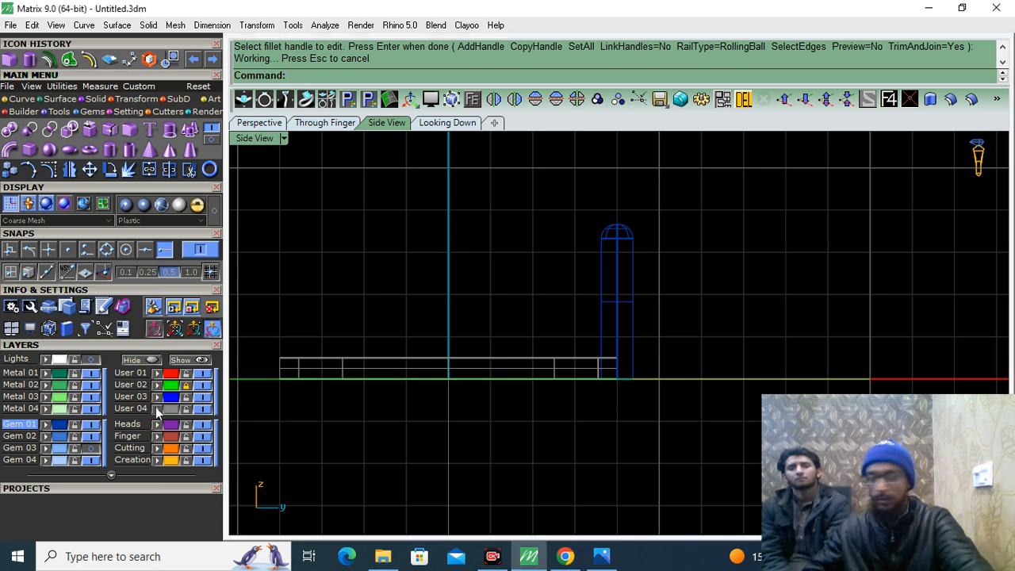
# Step: Turn on the Gem 03 layer and raise the gem vertically so its girdle sits just above the ring
pyautogui.click(95, 449)
pyautogui.click(485, 425)
pyautogui.moveTo(450, 379); pyautogui.dragTo(449, 357)
pyautogui.click(727, 253)
# Step: Polar-array the prong around the origin as 6 items over 360 degrees in shaded display and turn off the Gem 03 layer
pyautogui.click(615, 235)
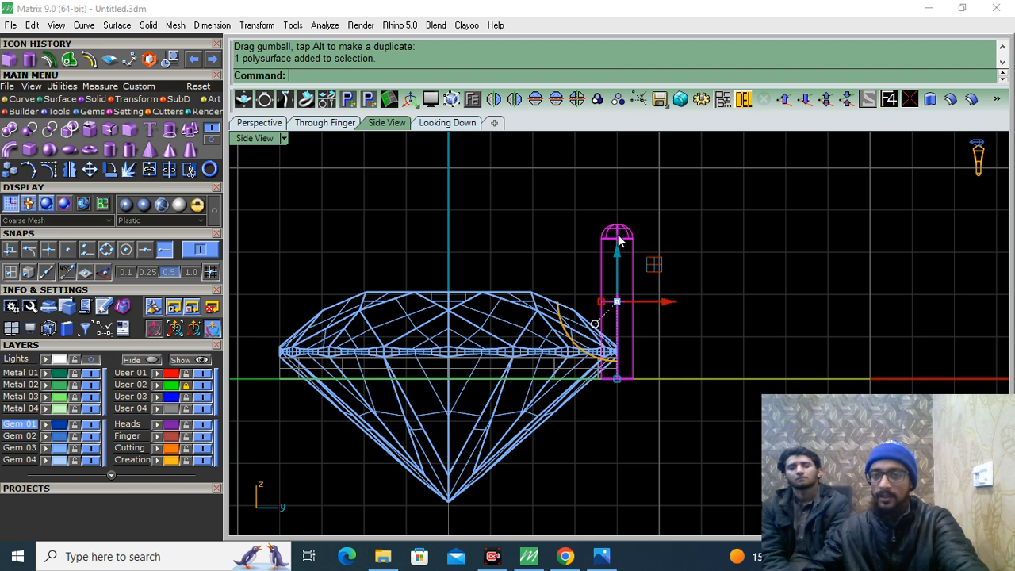
pyautogui.click(126, 207)
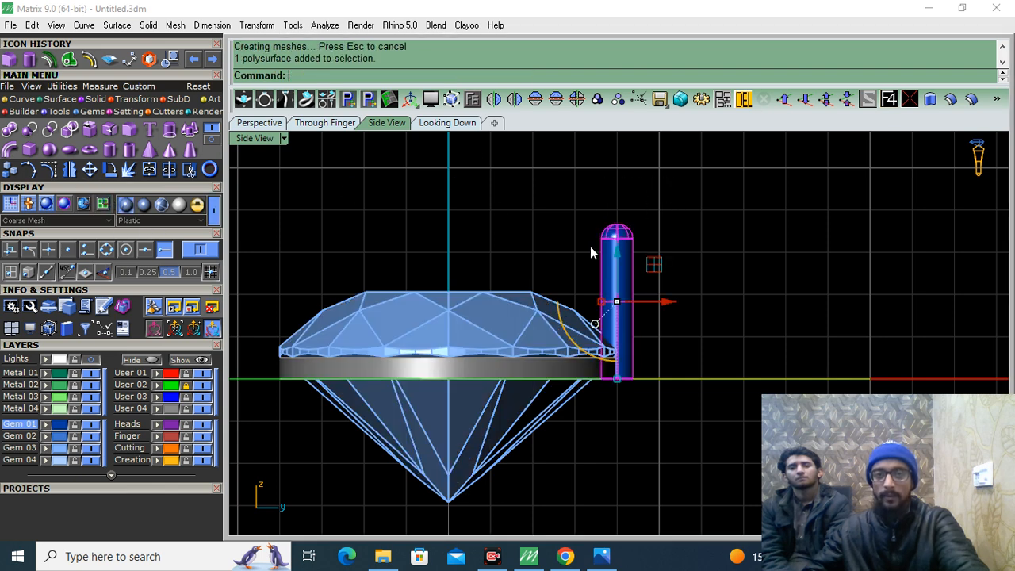
pyautogui.click(447, 123)
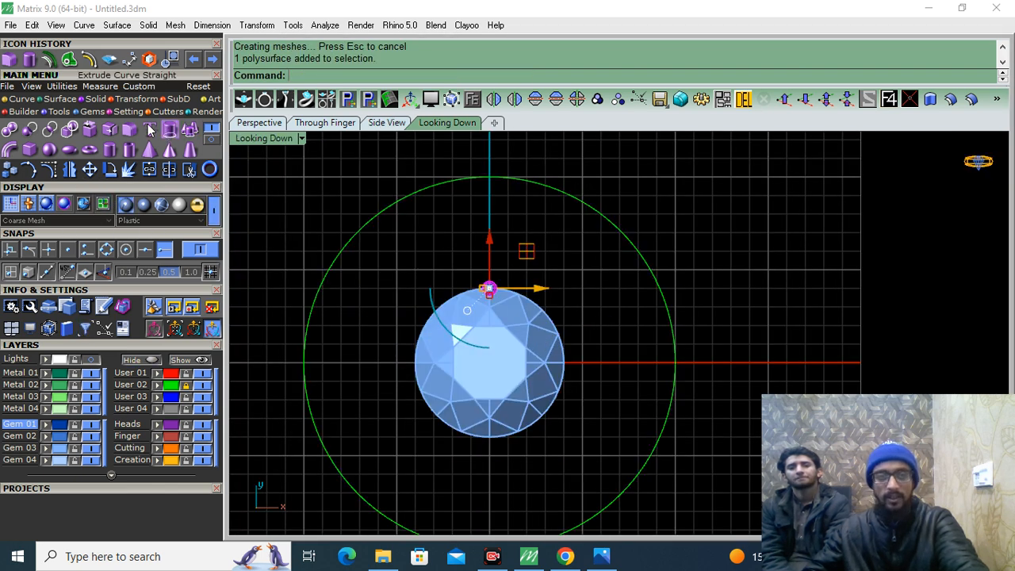
pyautogui.click(136, 99)
pyautogui.click(169, 129)
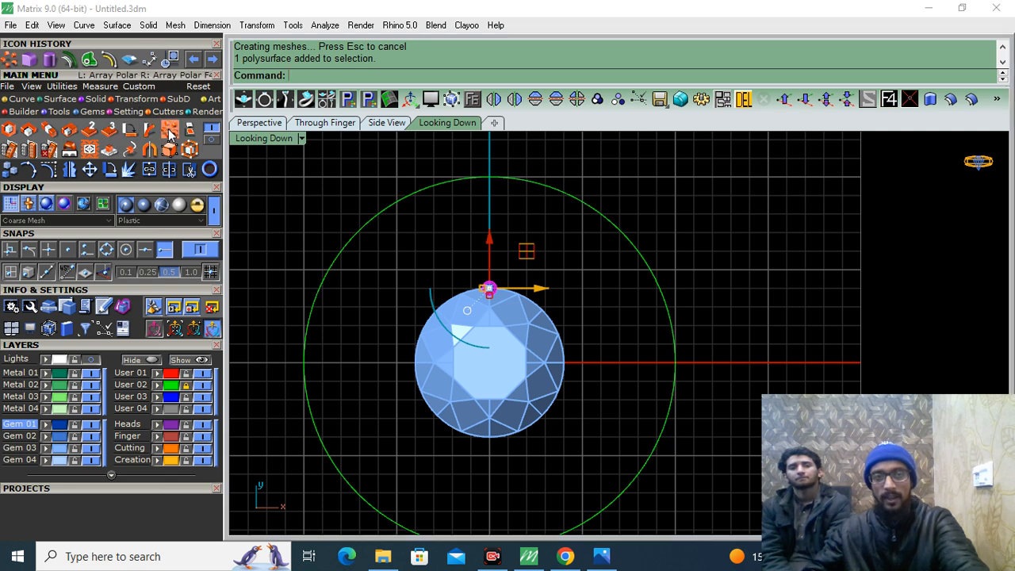
pyautogui.press('F4')
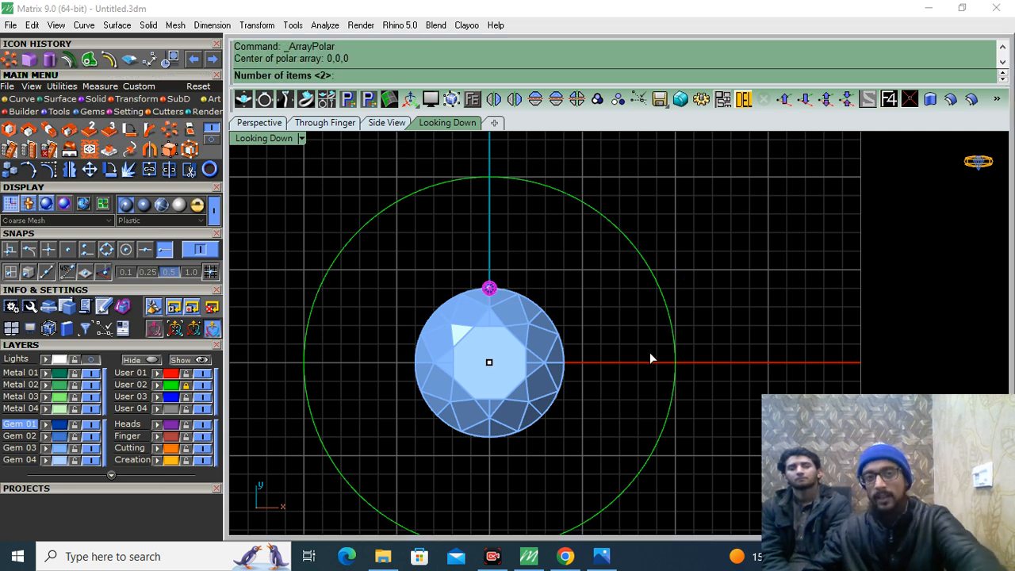
pyautogui.write('6')
pyautogui.press('Return')
pyautogui.press('Return')
pyautogui.press('Return')
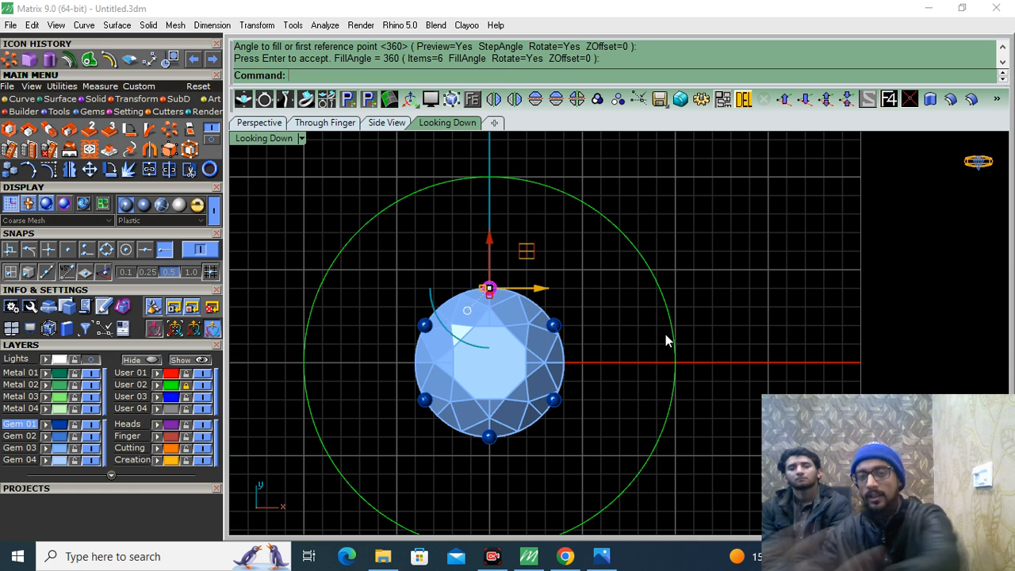
pyautogui.click(87, 448)
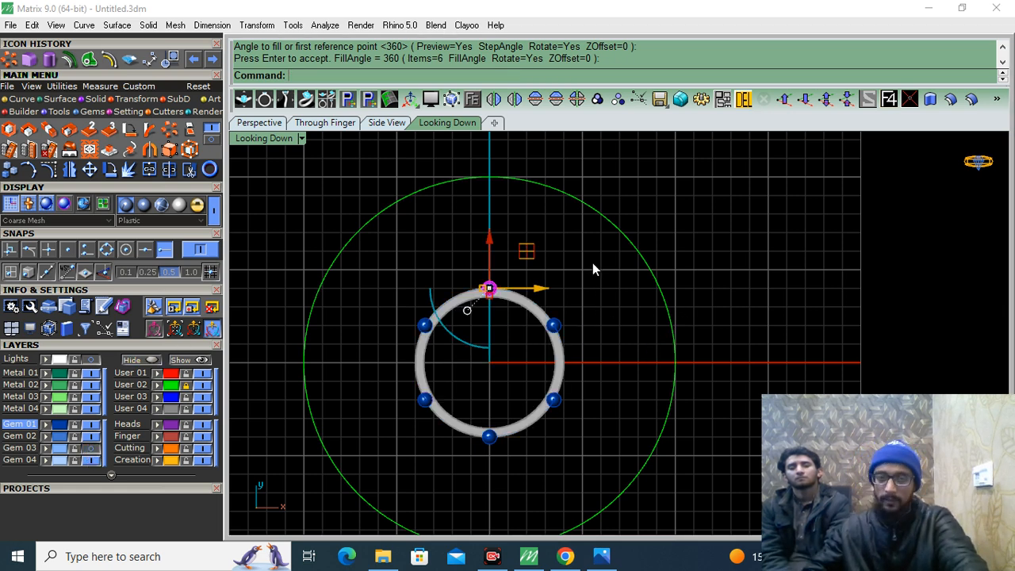
# Step: Group the ring together with the six prongs
pyautogui.moveTo(592, 264); pyautogui.dragTo(399, 442)
pyautogui.moveTo(380, 495); pyautogui.dragTo(381, 493)
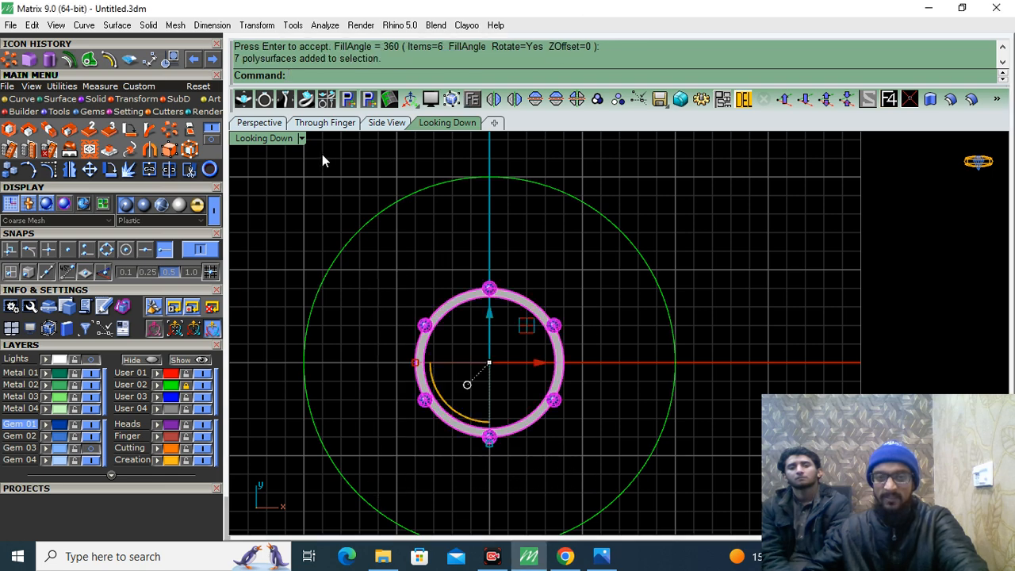
pyautogui.click(259, 122)
pyautogui.doubleClick(480, 7)
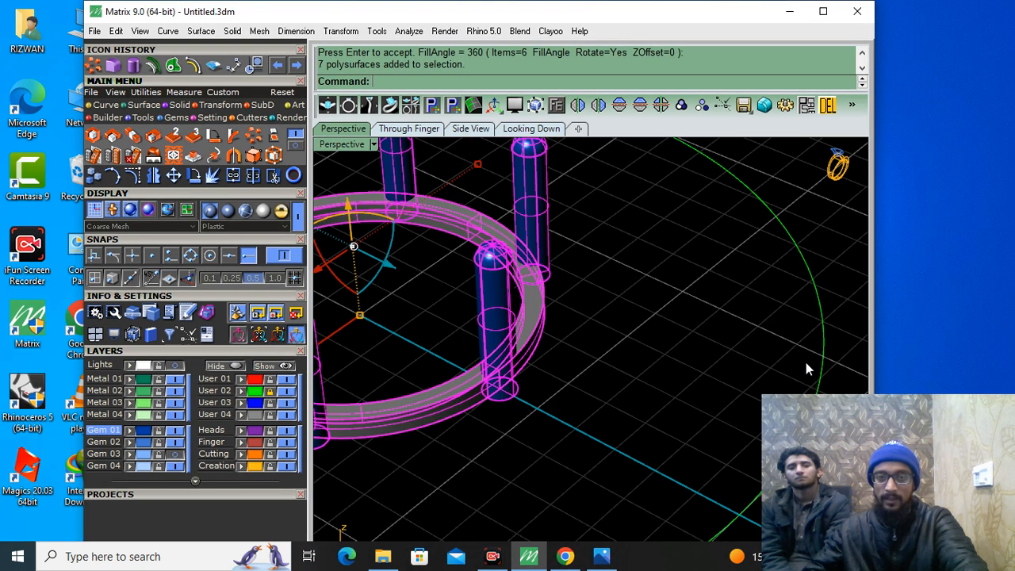
pyautogui.click(824, 16)
pyautogui.click(597, 99)
pyautogui.click(686, 300)
pyautogui.moveTo(566, 322); pyautogui.dragTo(618, 328, button='right')
pyautogui.scroll(-4, 618, 328)
pyautogui.click(593, 278)
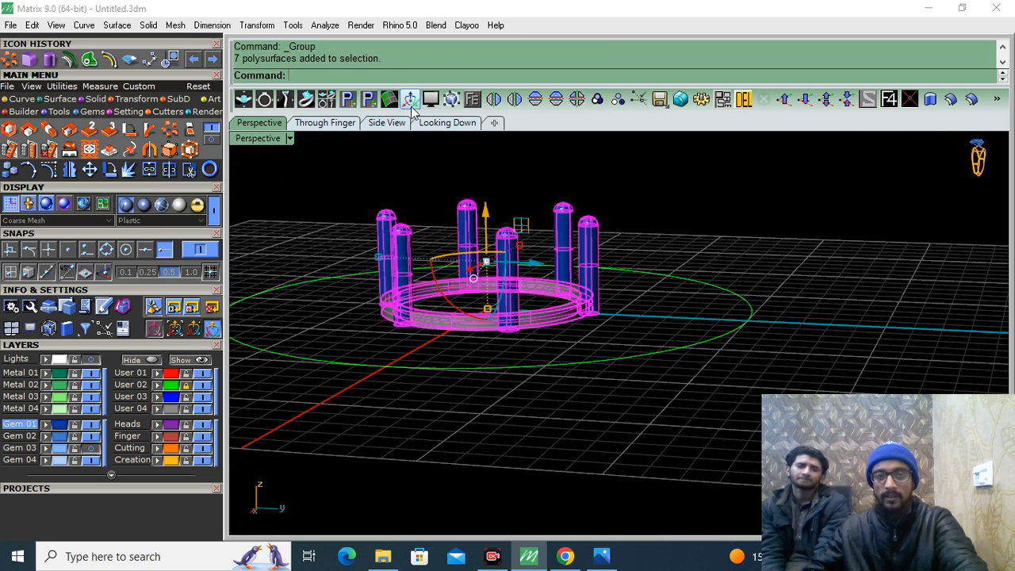
# Step: Ungroup the setting and shorten all six prongs vertically with a 1D scale from their base in the Side View
pyautogui.click(386, 122)
pyautogui.click(617, 99)
pyautogui.moveTo(760, 213); pyautogui.dragTo(271, 282)
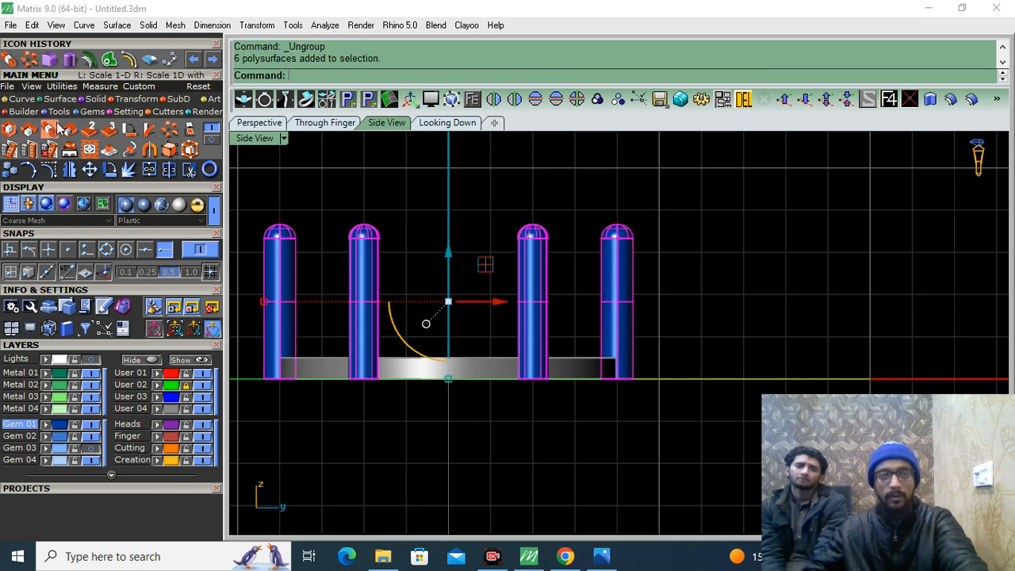
pyautogui.click(53, 125)
pyautogui.click(49, 132)
pyautogui.click(353, 386)
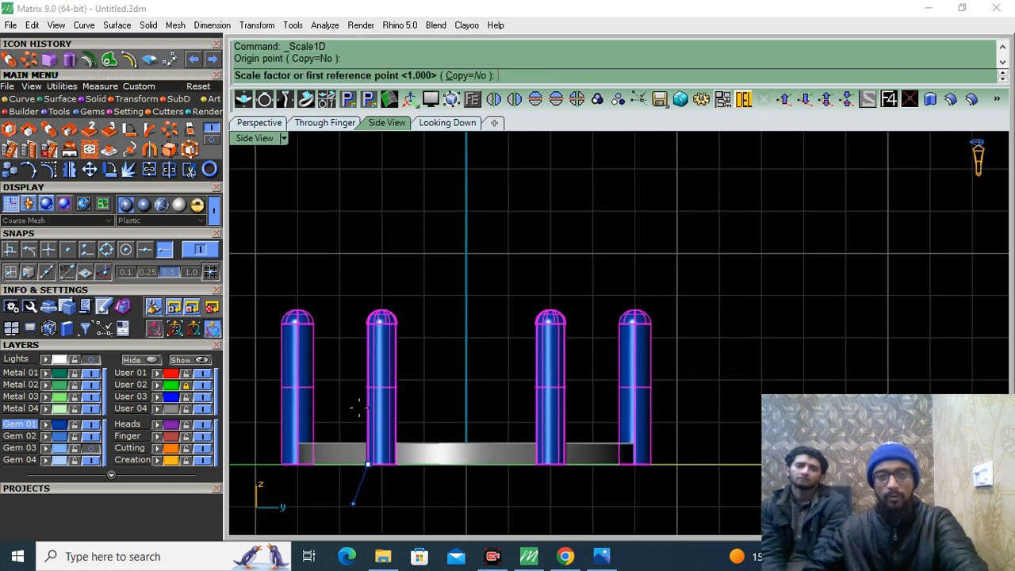
pyautogui.click(367, 234)
pyautogui.click(369, 266)
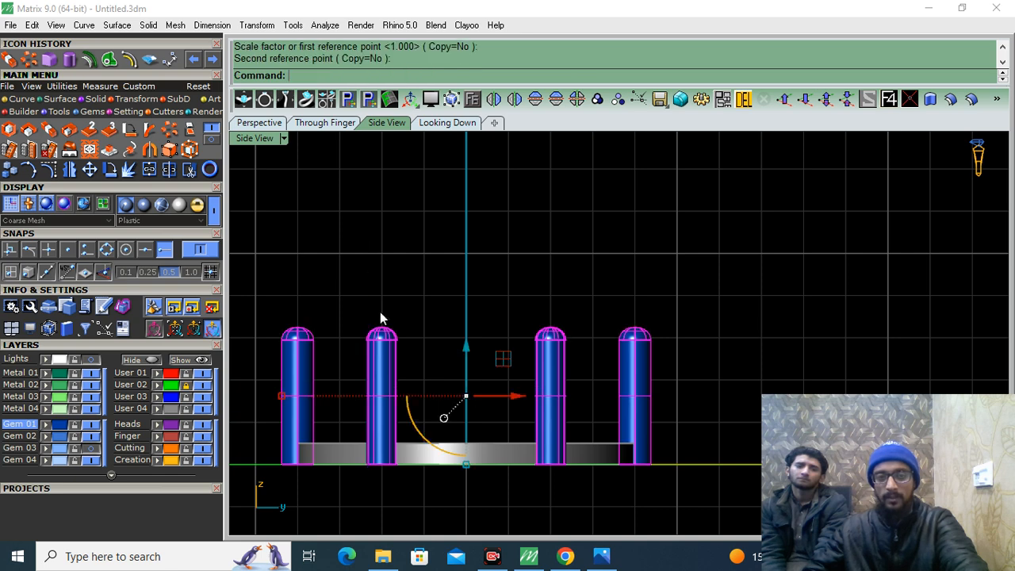
# Step: Add the ring to the selected prongs, group them all and assign the group to the Metal 01 layer
pyautogui.click(415, 457)
pyautogui.click(597, 99)
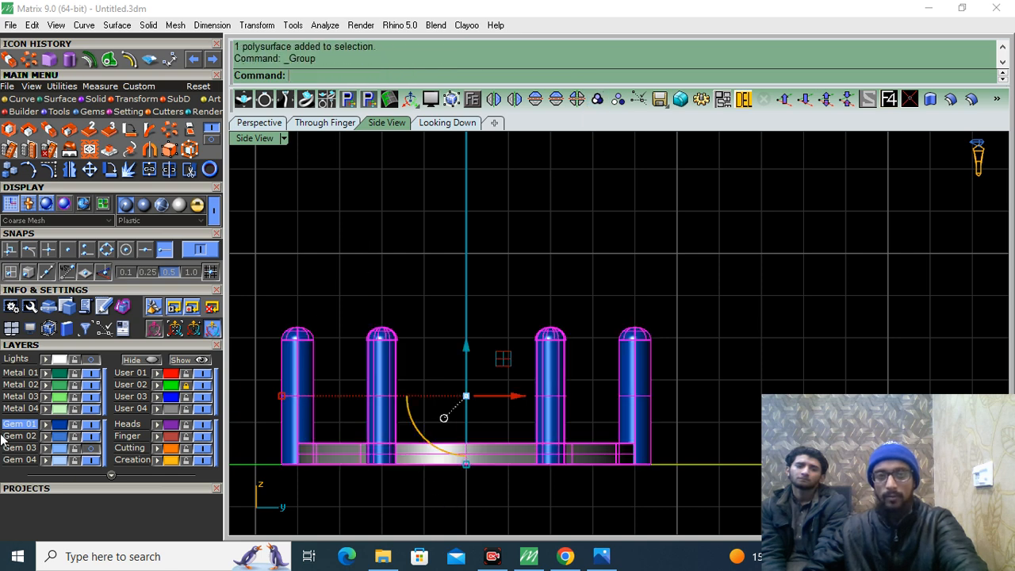
pyautogui.click(45, 374)
pyautogui.scroll(-6, 558, 290)
pyautogui.moveTo(563, 410); pyautogui.dragTo(549, 419, button='right')
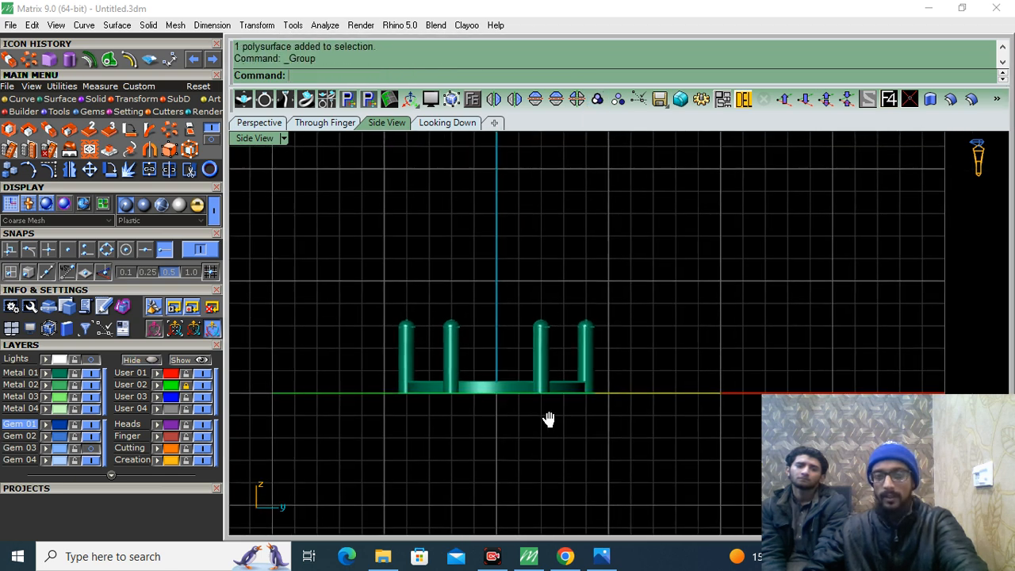
# Step: Compare the finished setting with the reference picture in the Looking Down view and turn off the Lights layer
pyautogui.click(442, 124)
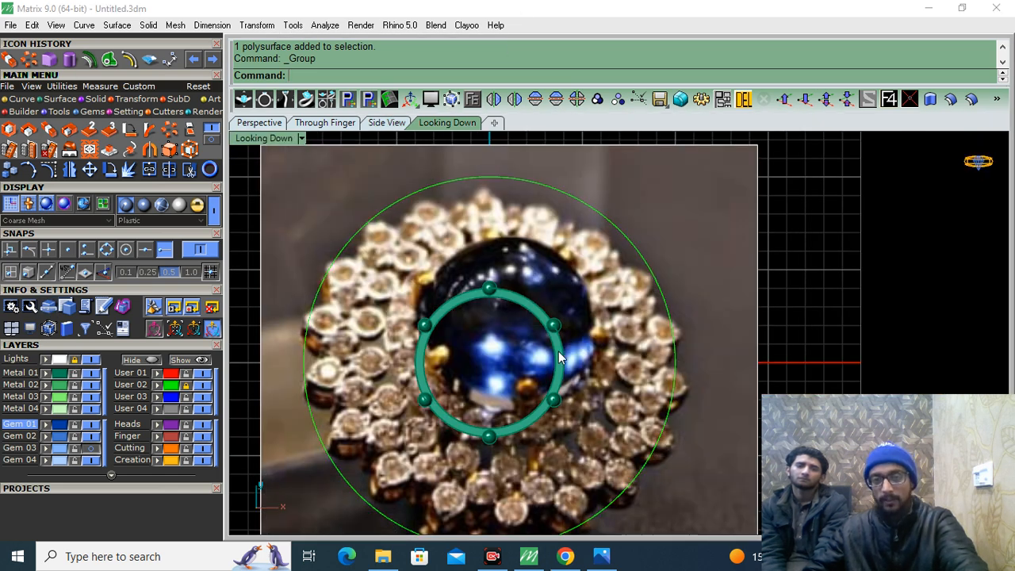
pyautogui.moveTo(588, 412); pyautogui.dragTo(604, 377, button='right')
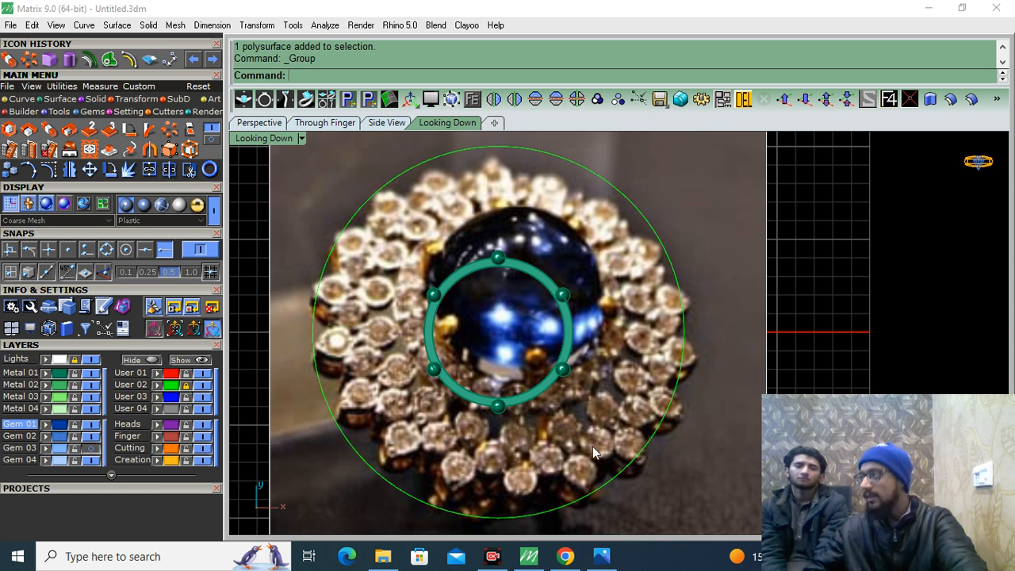
pyautogui.click(91, 361)
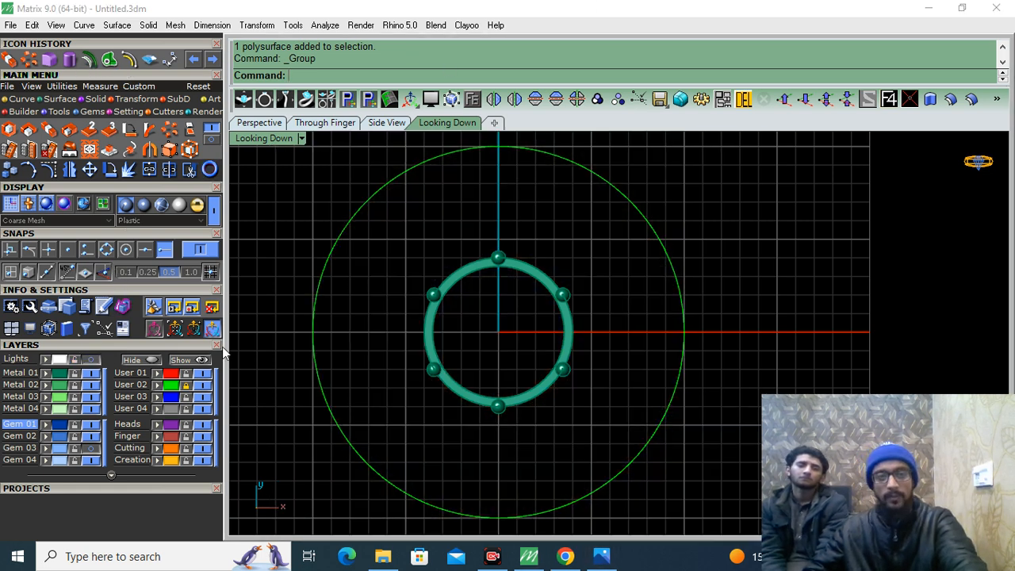
# Step: Duplicate the ring's lower outer edge as a curve
pyautogui.click(23, 98)
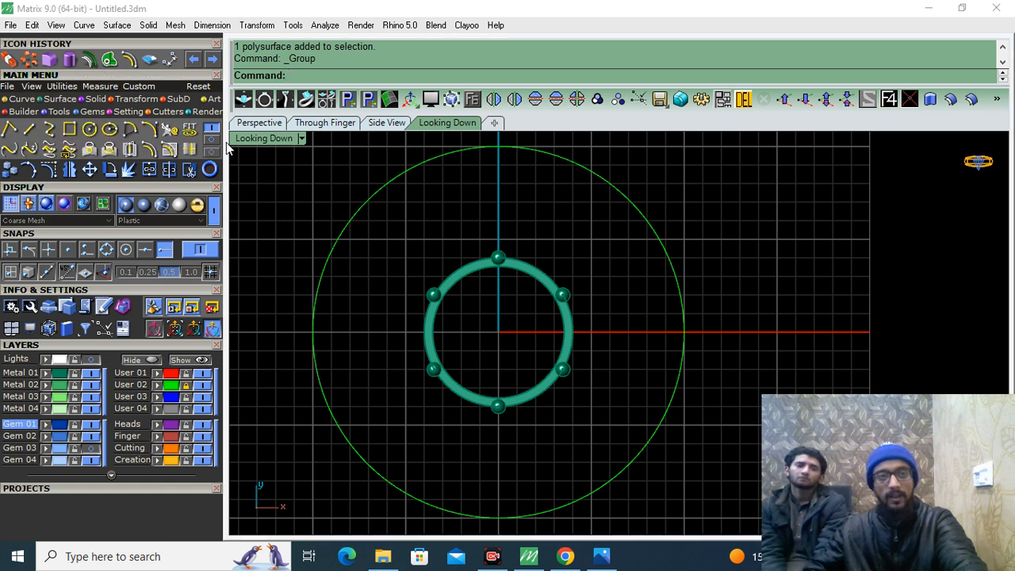
pyautogui.click(211, 143)
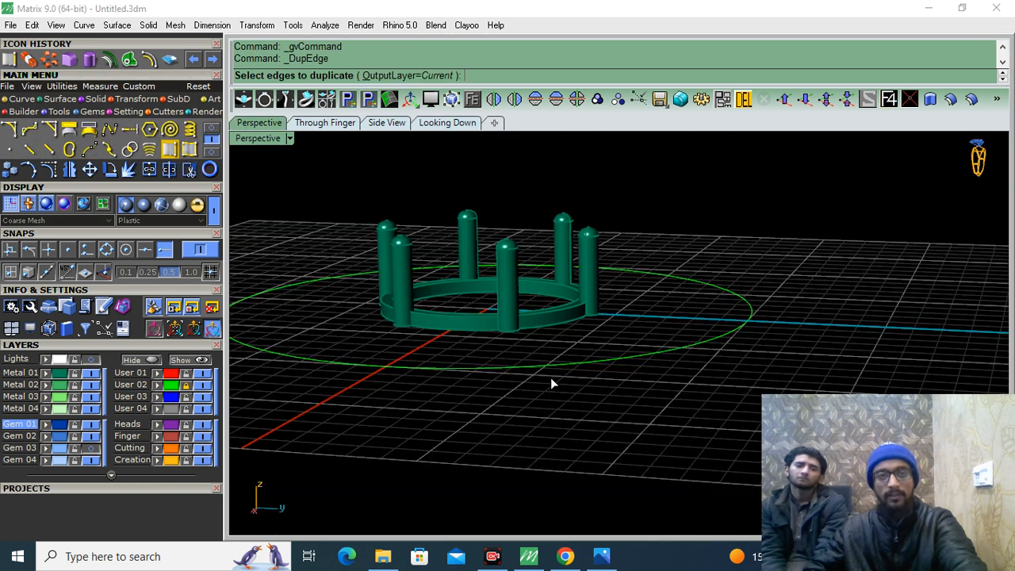
pyautogui.click(470, 340)
pyautogui.press('Return')
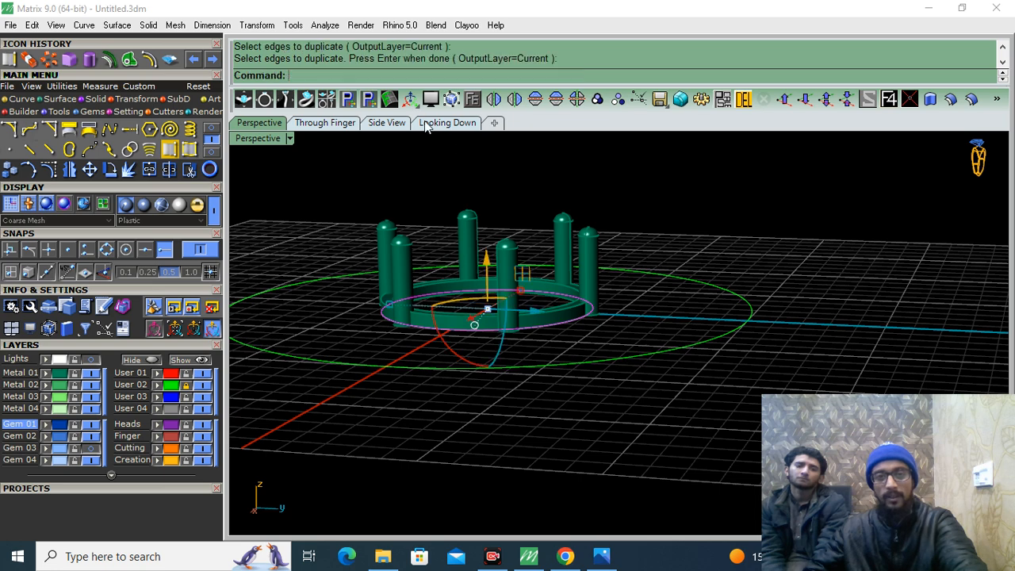
# Step: Hide the Metal 01 layer, show the reference picture on the Lights layer and offset the duplicated circle outward by 1.5
pyautogui.click(94, 375)
pyautogui.click(87, 359)
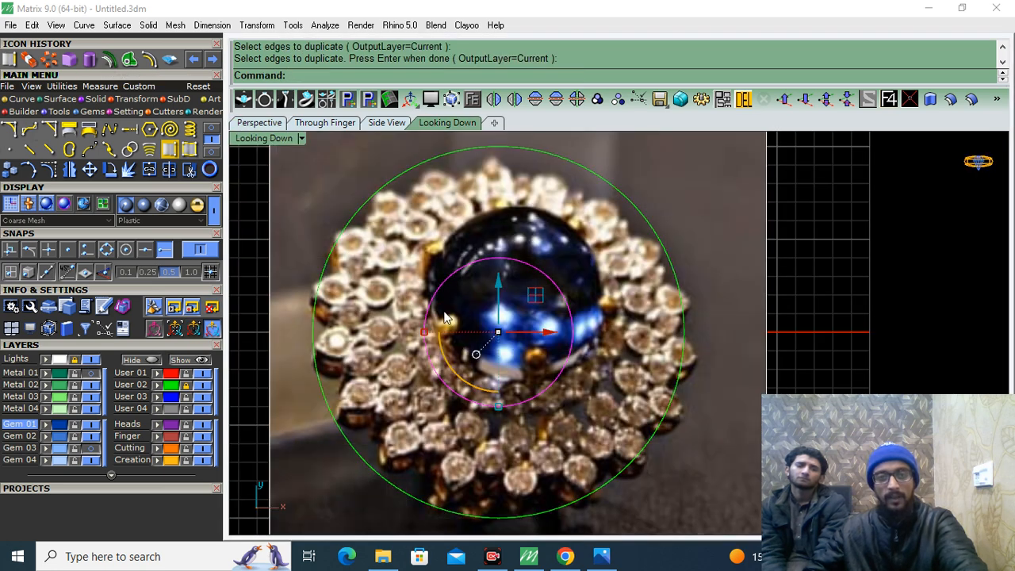
pyautogui.scroll(10, 391, 311)
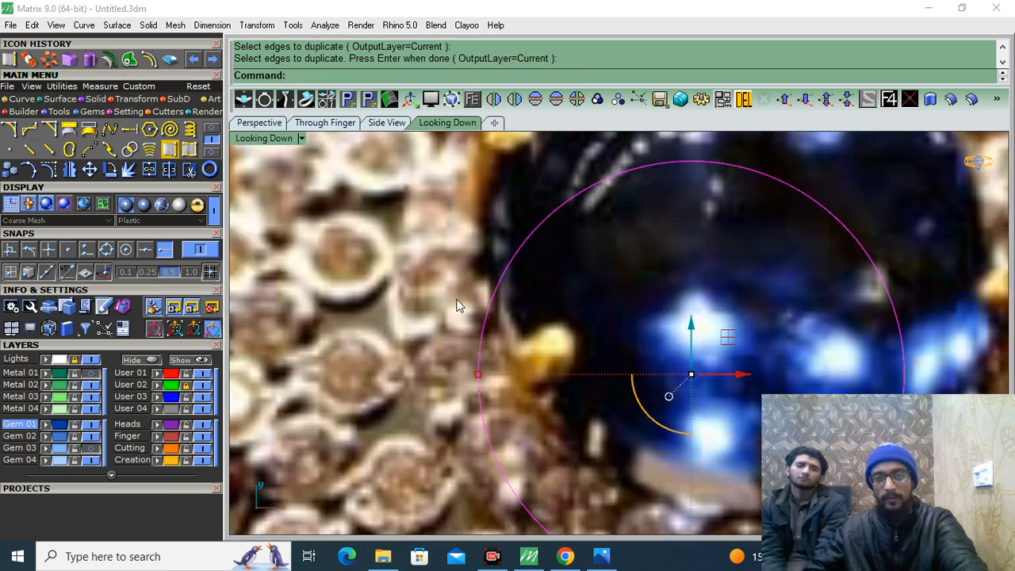
pyautogui.click(147, 62)
pyautogui.scroll(-4, 434, 291)
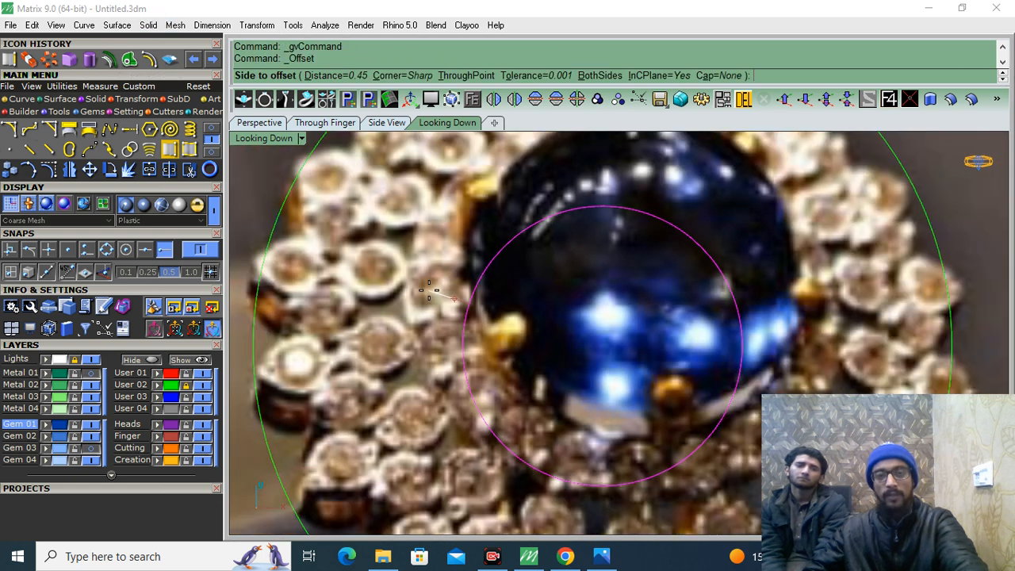
pyautogui.write('1.5')
pyautogui.press('Return')
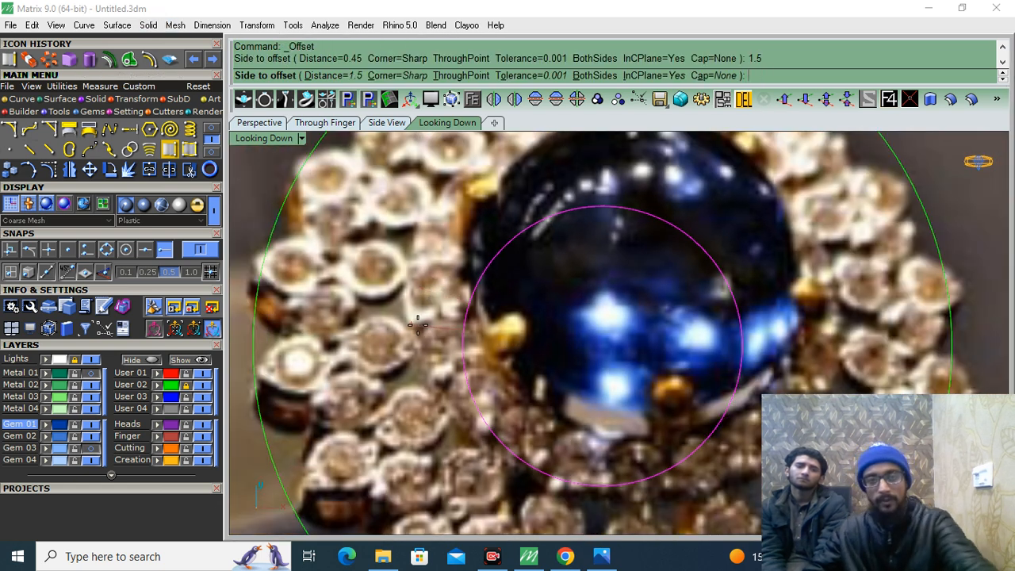
pyautogui.click(418, 325)
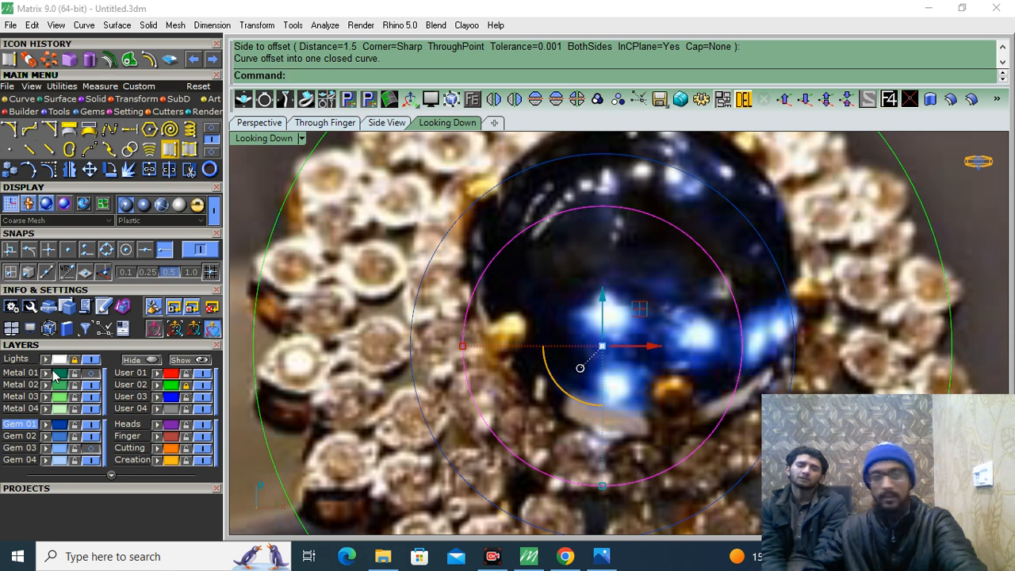
# Step: Select both the inner and offset circles, compare them with the reference picture and leave the Lights layer turned off
pyautogui.click(87, 361)
pyautogui.moveTo(539, 311); pyautogui.dragTo(366, 398)
pyautogui.scroll(-4, 520, 317)
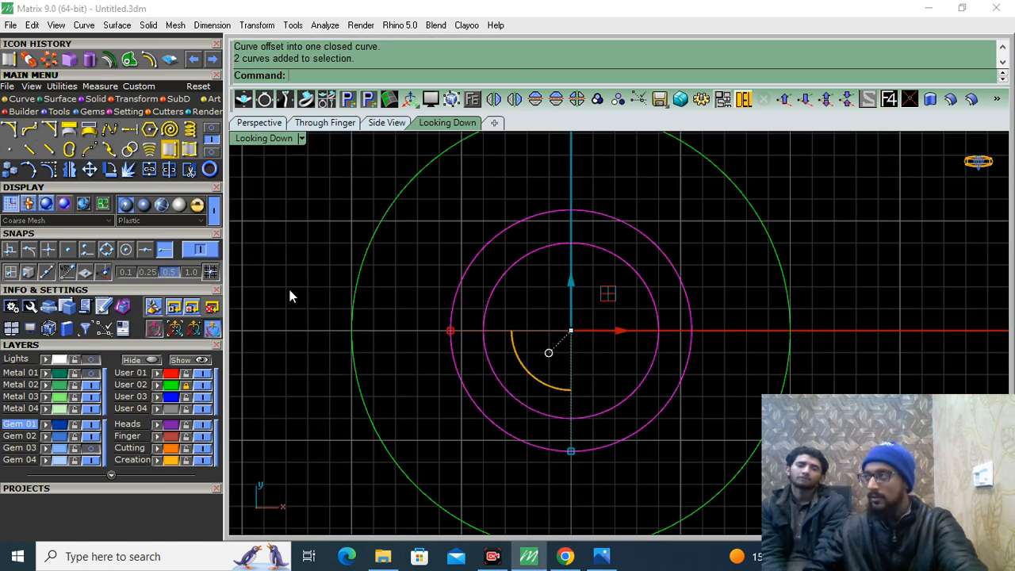
pyautogui.click(91, 360)
pyautogui.moveTo(583, 400); pyautogui.dragTo(577, 397, button='right')
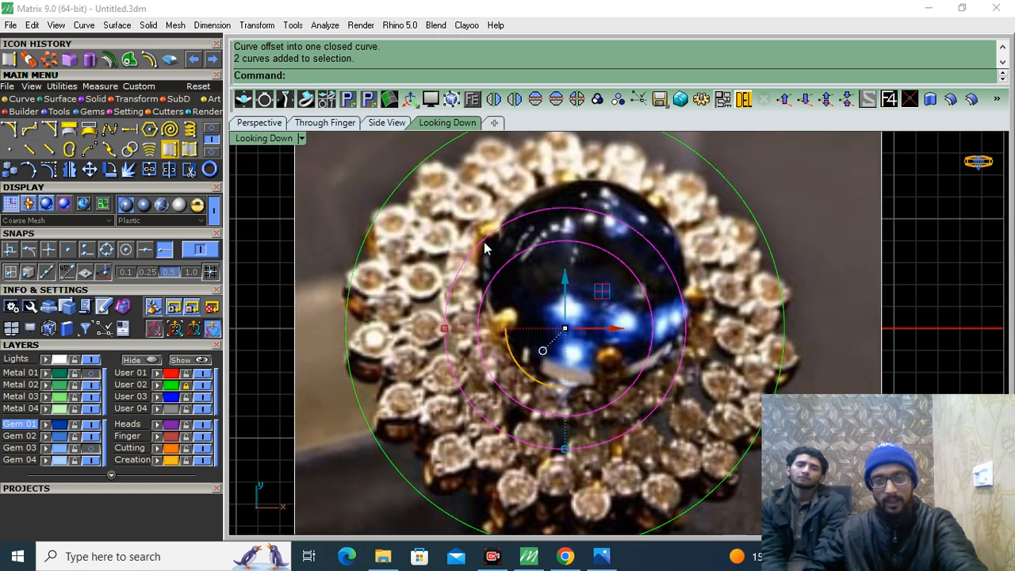
pyautogui.scroll(3, 485, 249)
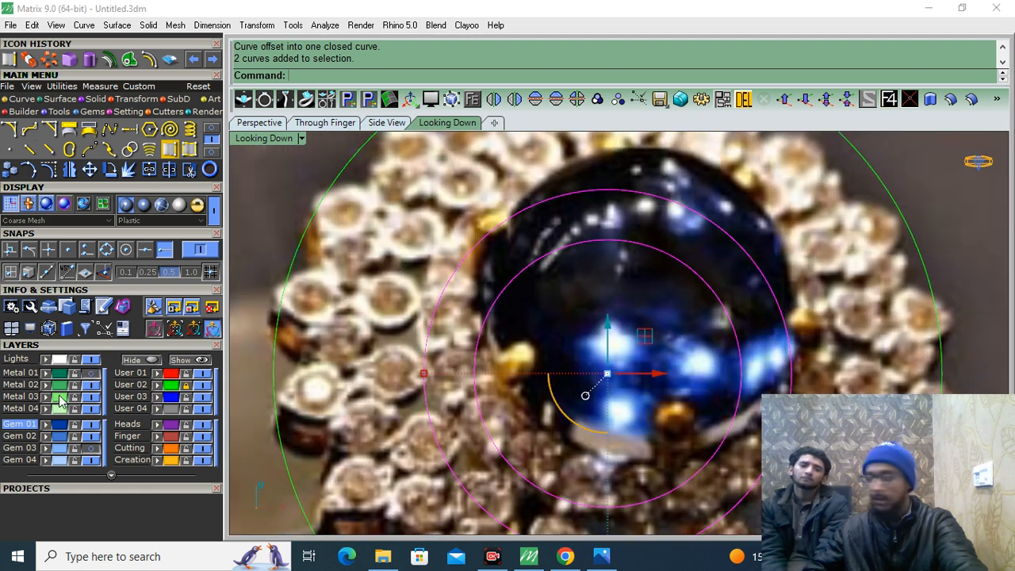
pyautogui.click(91, 360)
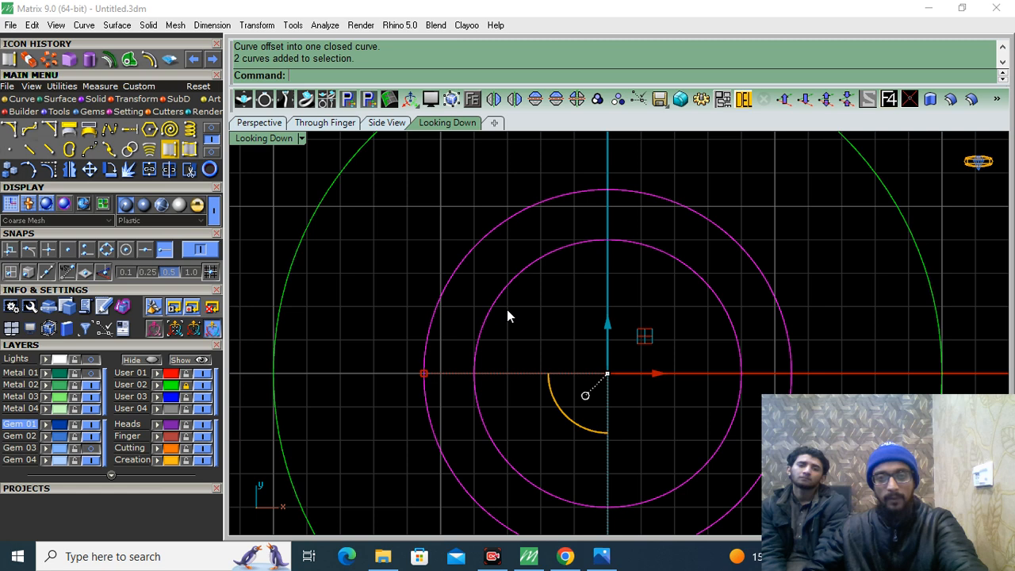
# Step: Create a Patch surface from the two selected circles with 10 U spans, 10 V spans and automatic trim
pyautogui.click(64, 99)
pyautogui.click(212, 129)
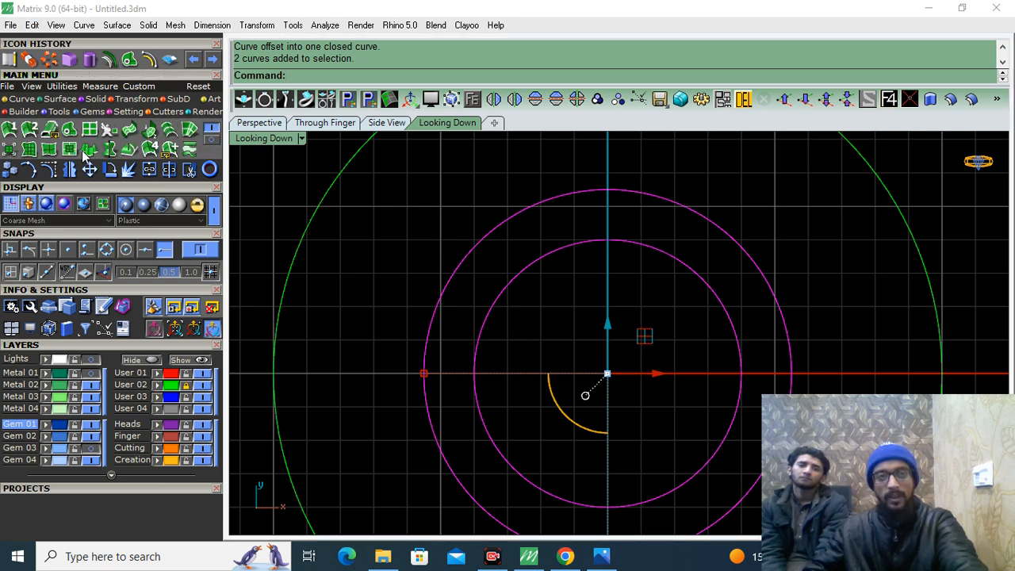
pyautogui.click(32, 149)
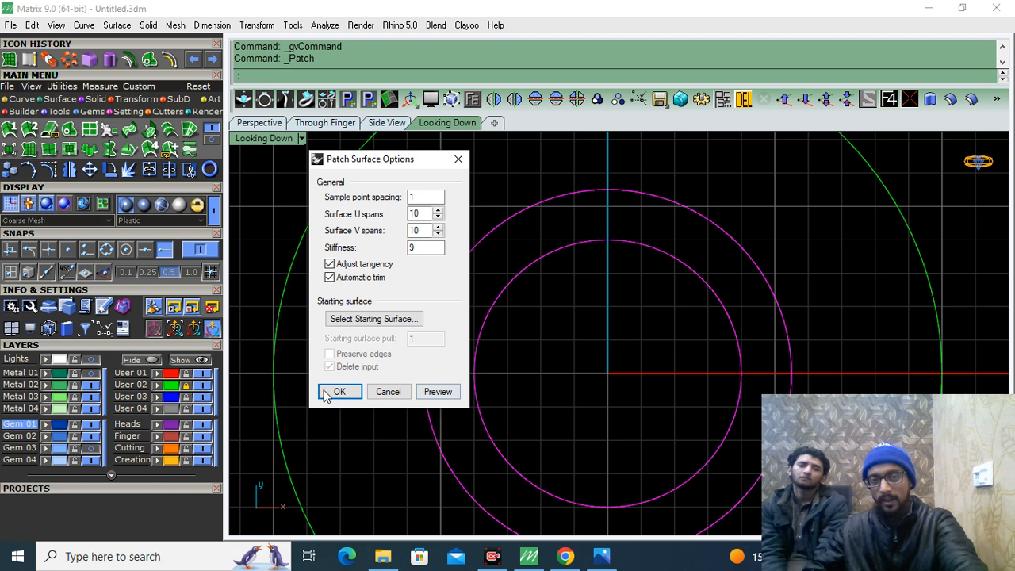
pyautogui.click(336, 393)
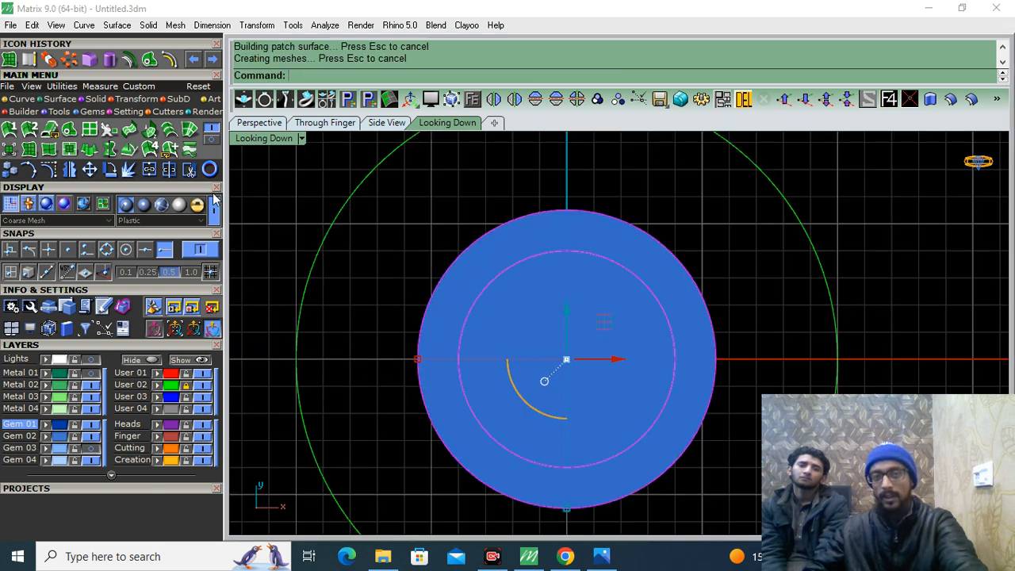
# Step: Trim away the patch inside the inner circle and select the remaining flat ring surface in the Perspective view
pyautogui.click(188, 174)
pyautogui.click(525, 344)
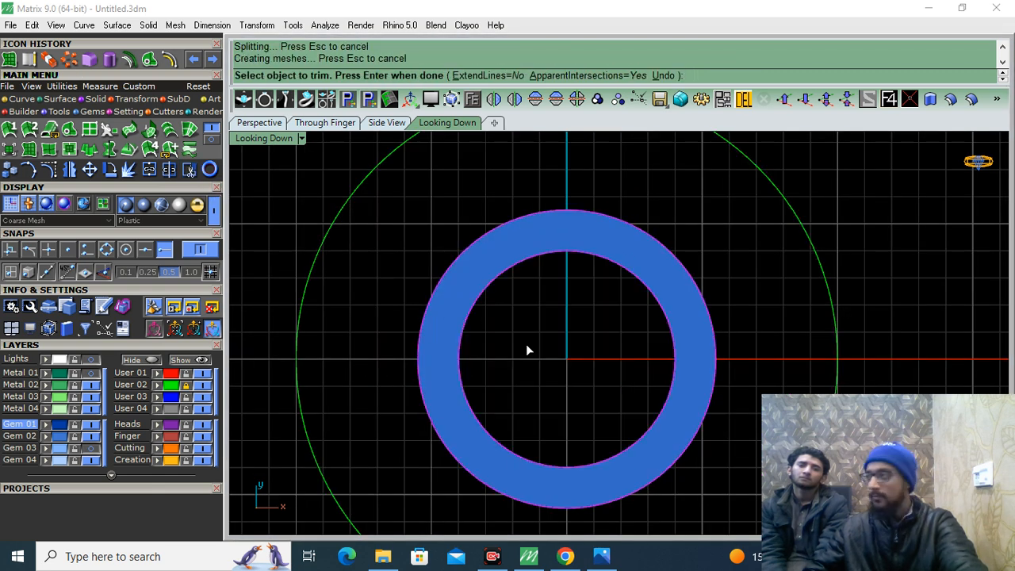
pyautogui.rightClick(526, 343)
pyautogui.scroll(2, 488, 260)
pyautogui.click(486, 264)
pyautogui.click(256, 127)
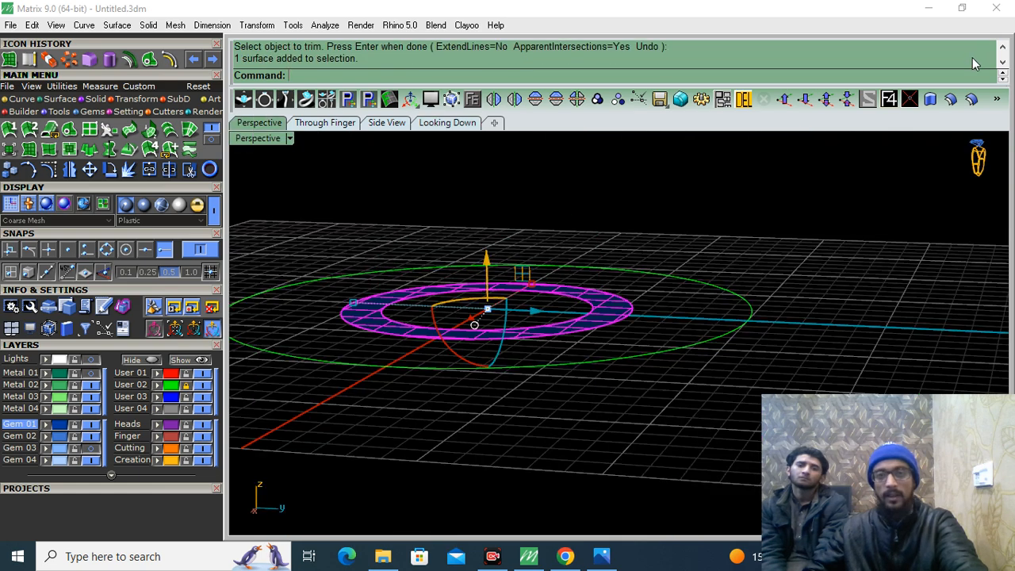
# Step: Offset the flat ring surface upward by 0.25 as a solid with round corners and the input deleted
pyautogui.click(950, 98)
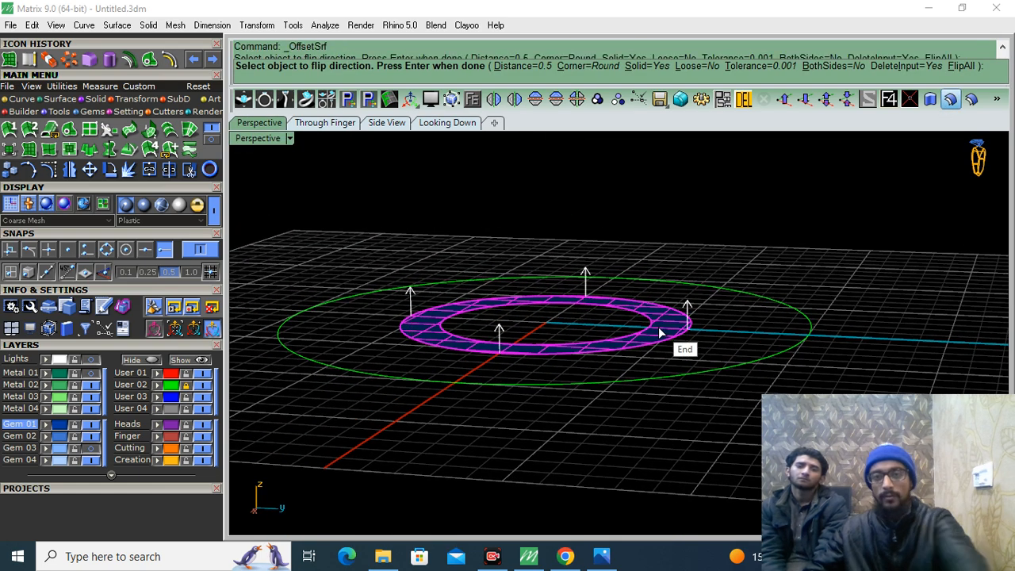
pyautogui.write('.25')
pyautogui.rightClick(661, 330)
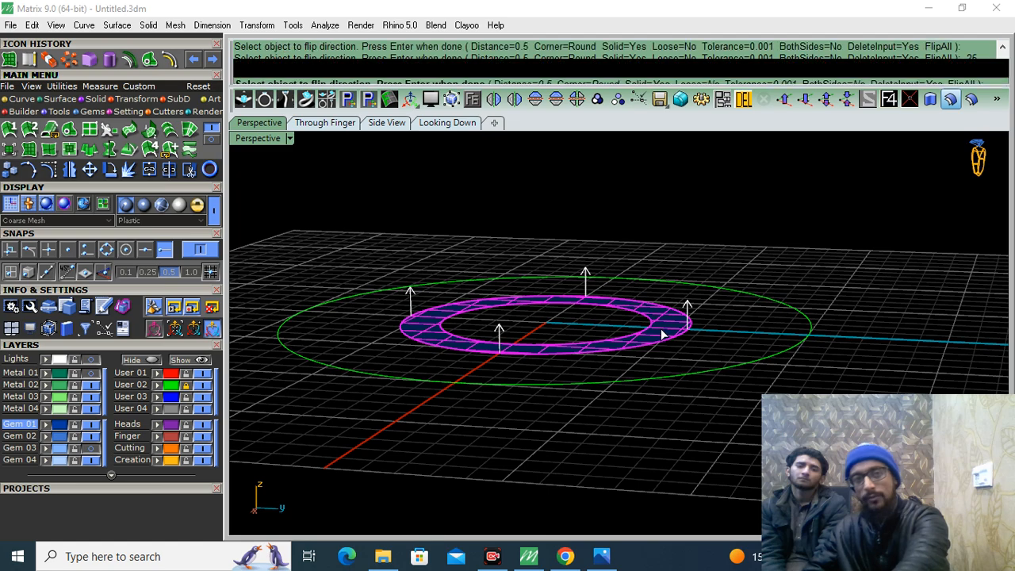
pyautogui.rightClick(661, 333)
pyautogui.click(776, 237)
# Step: Select the two boundary circles without the ring solid and switch to the Looking Down view
pyautogui.moveTo(670, 273); pyautogui.dragTo(647, 374, button='right')
pyautogui.hotkey('ctrl', 'a')
pyautogui.scroll(5, 653, 387)
pyautogui.keyDown('ctrl'); pyautogui.click(652, 388); pyautogui.keyUp('ctrl')
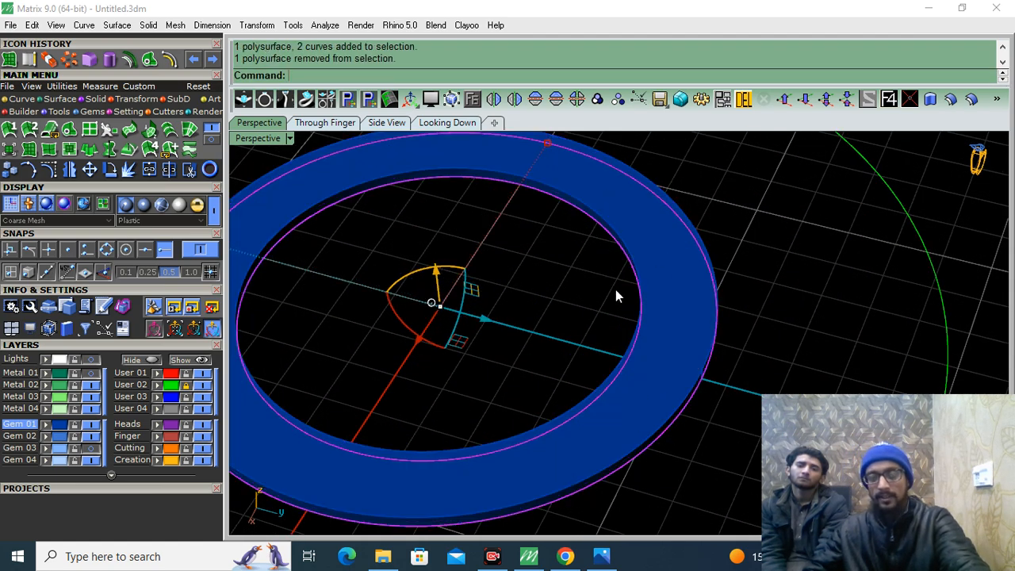
pyautogui.click(449, 122)
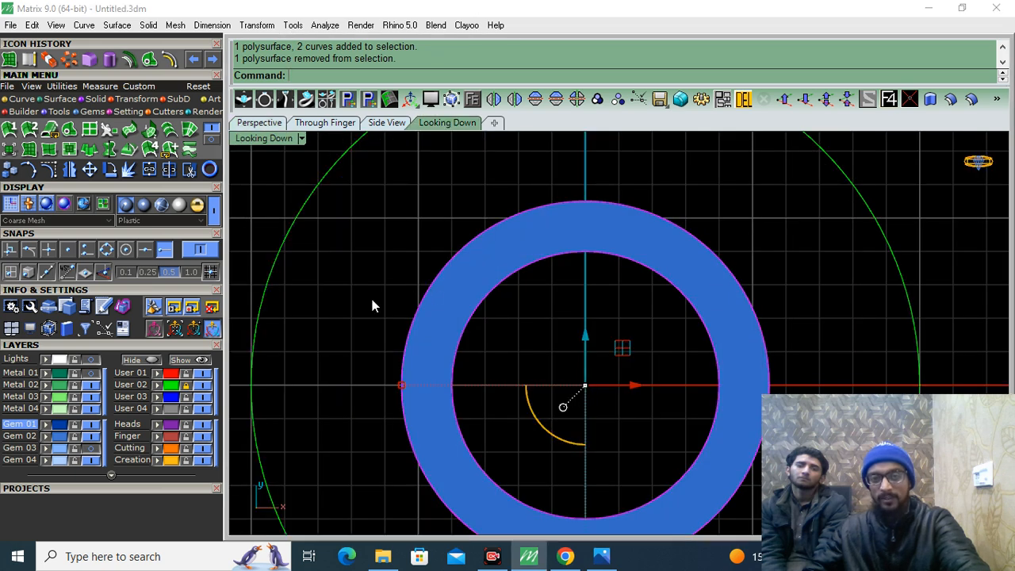
# Step: Select the ring solid and start Gem on Surface with it as the target surface
pyautogui.click(586, 231)
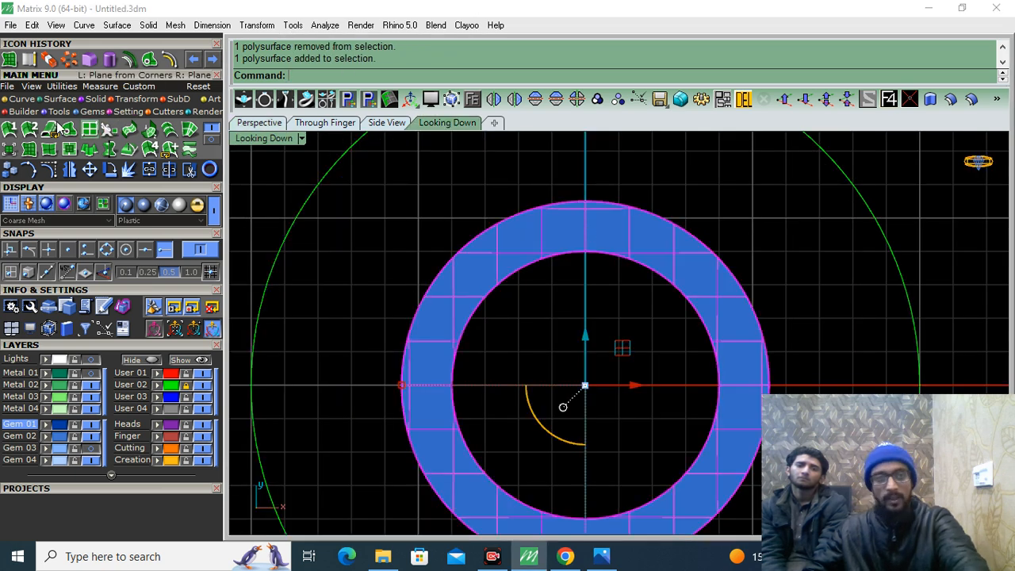
pyautogui.click(92, 111)
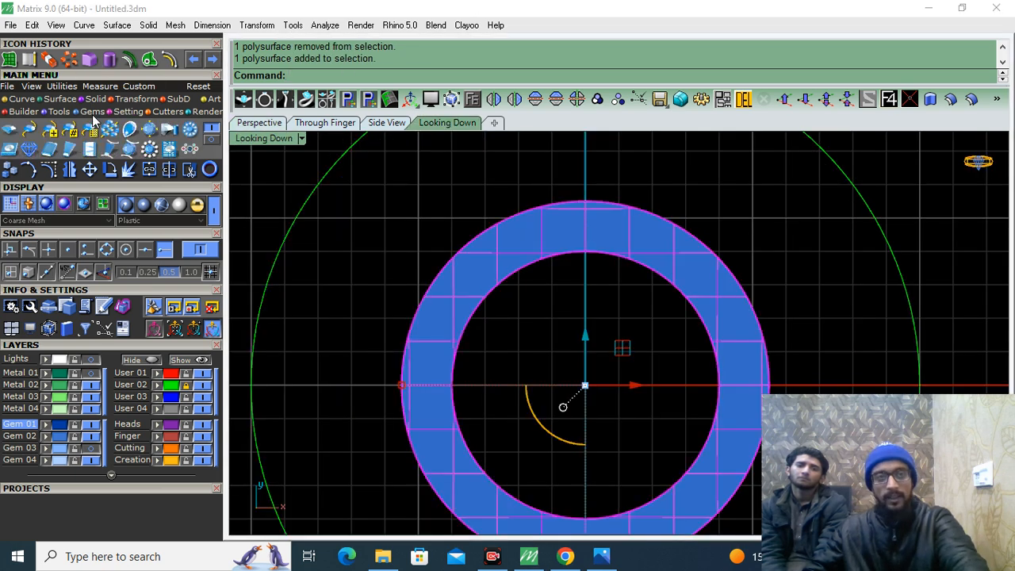
pyautogui.click(9, 149)
pyautogui.click(89, 345)
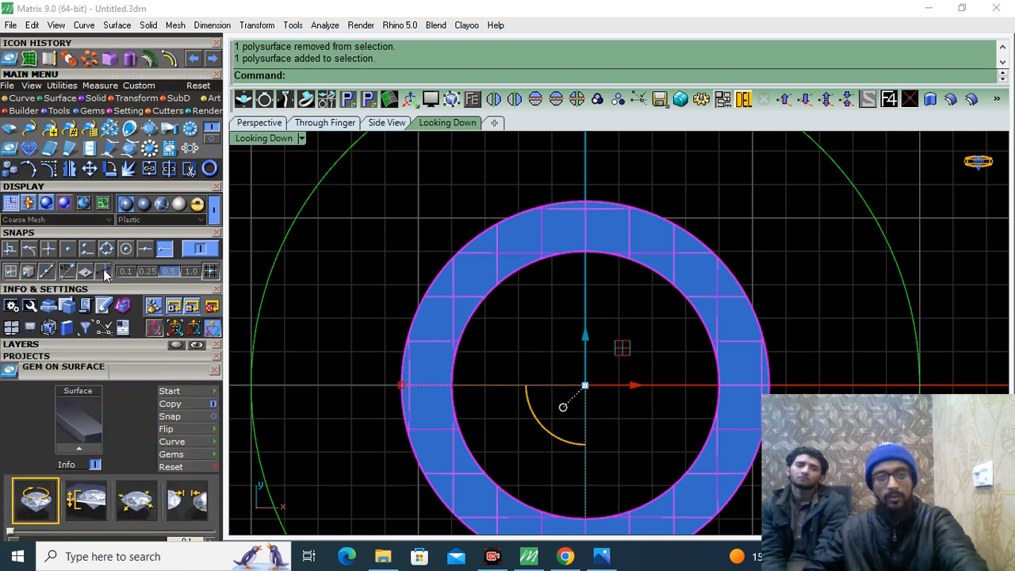
pyautogui.click(470, 220)
pyautogui.click(501, 233)
pyautogui.click(473, 101)
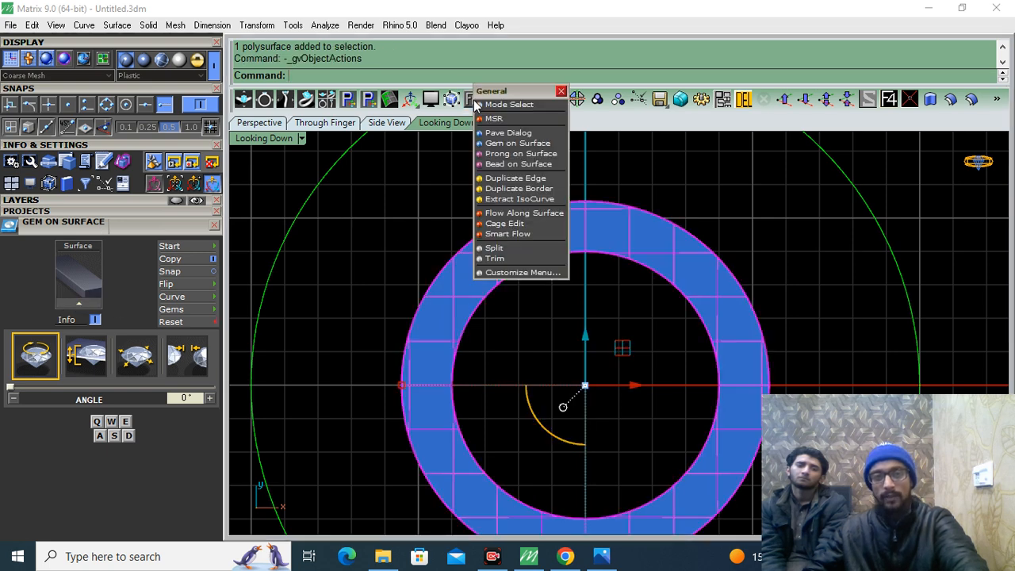
pyautogui.click(516, 142)
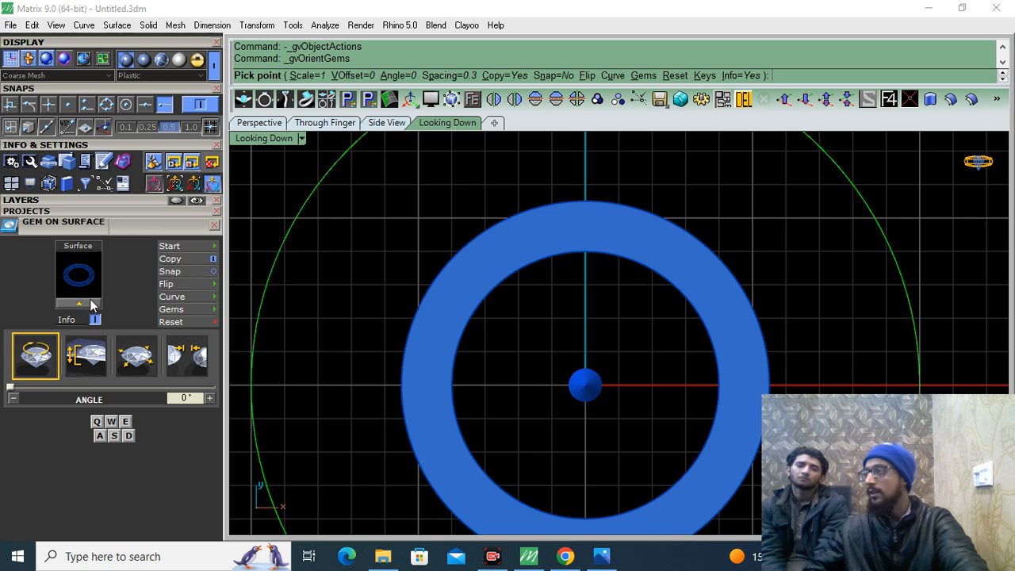
# Step: Set the gem scale to 125% and place one gem mid-width on the ring band along the vertical axis
pyautogui.scroll(5, 568, 238)
pyautogui.scroll(2, 524, 272)
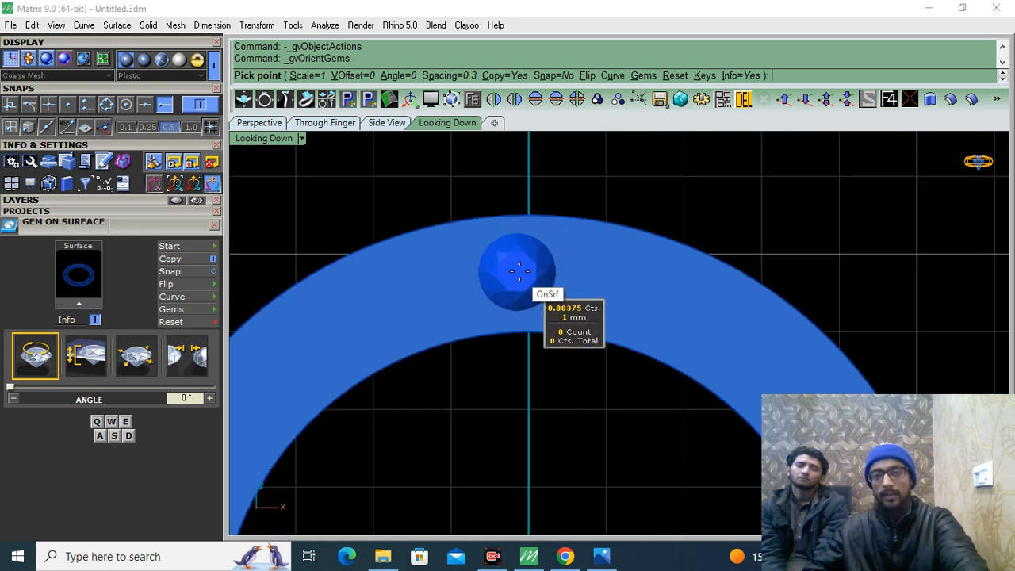
pyautogui.press('w')
pyautogui.press('w')
pyautogui.press('w')
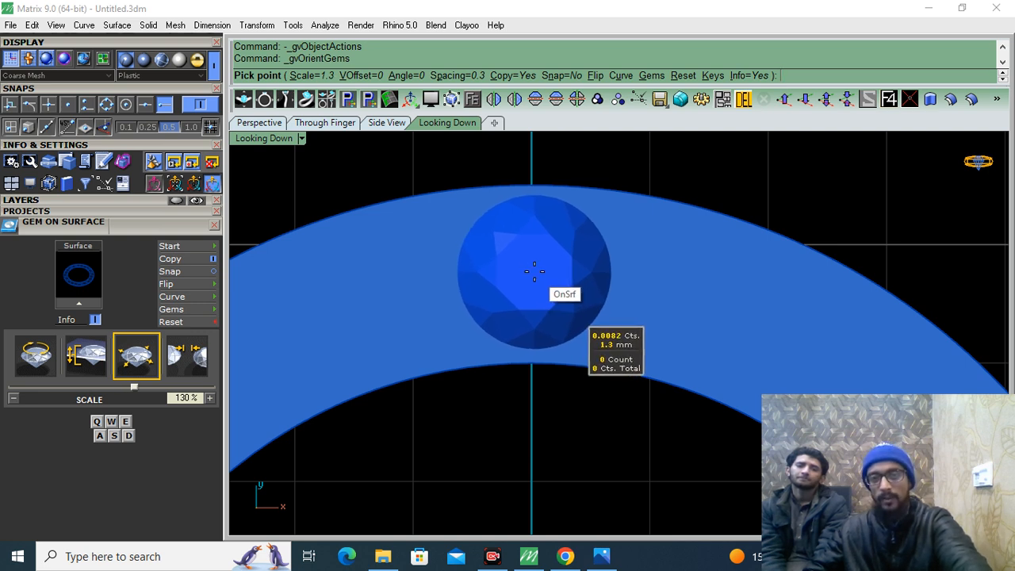
pyautogui.press('s')
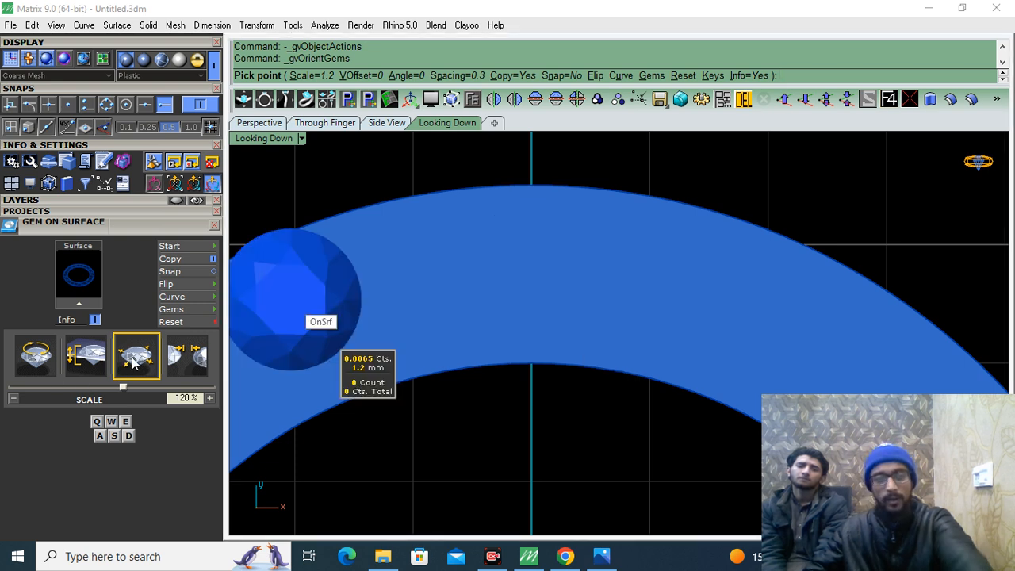
pyautogui.press('BackSpace')
pyautogui.press('Return')
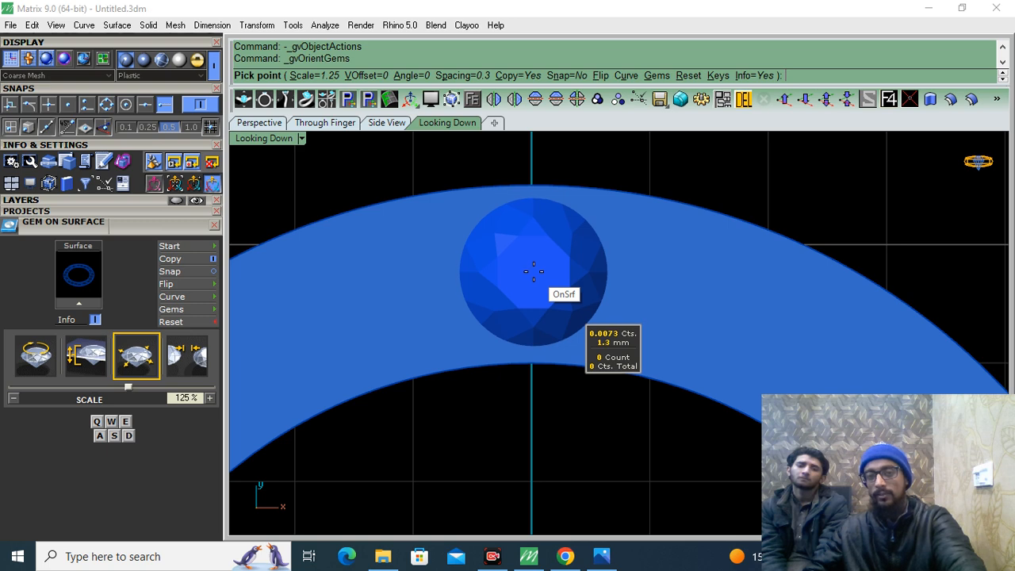
pyautogui.click(531, 271)
pyautogui.press('Return')
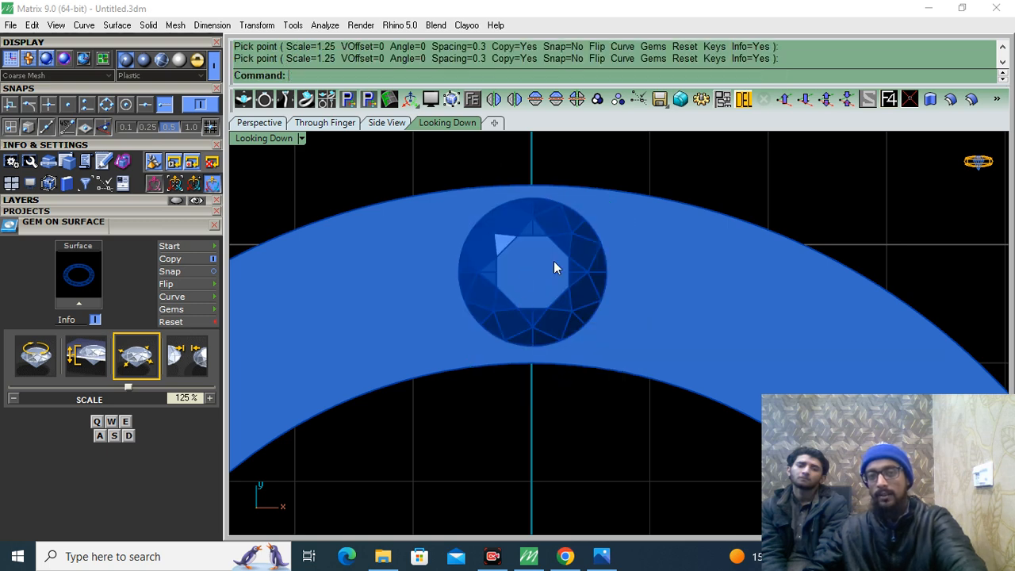
# Step: Show the Gem 03 layer, put the small gem on it, and move the large centre gem to a hidden Gem 04 layer
pyautogui.click(530, 296)
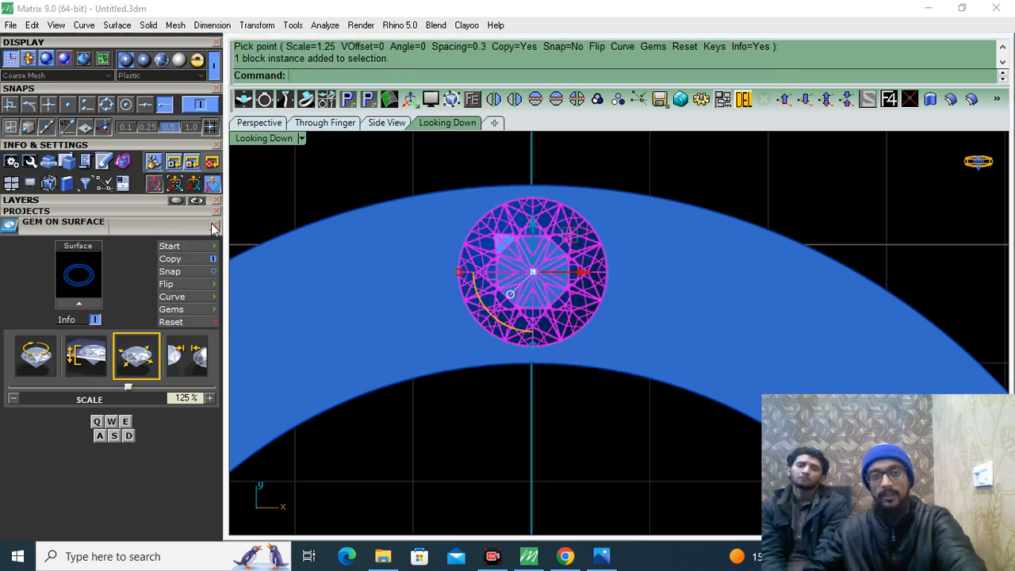
pyautogui.click(124, 208)
pyautogui.click(124, 201)
pyautogui.click(92, 303)
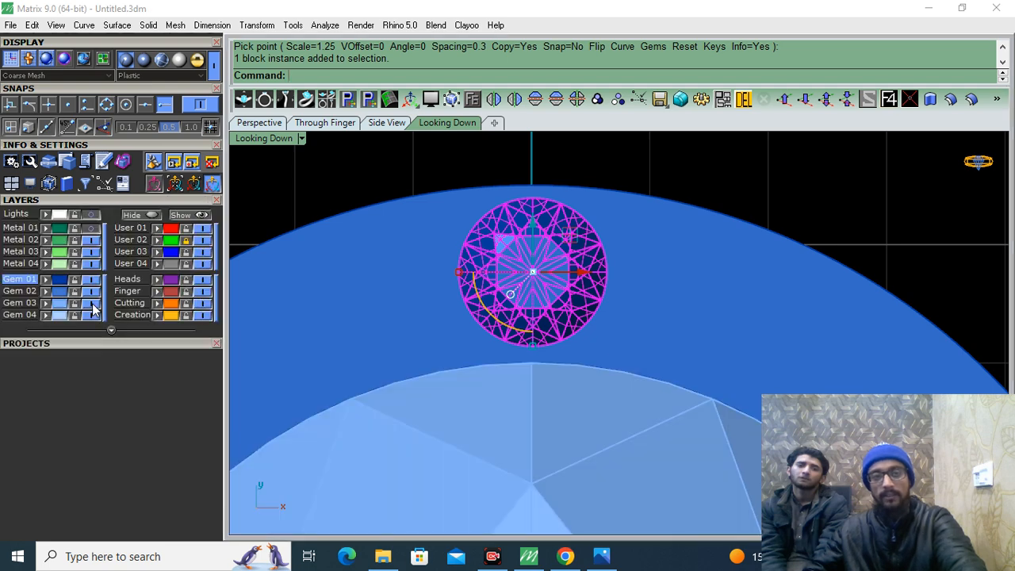
pyautogui.click(492, 442)
pyautogui.click(45, 317)
pyautogui.click(91, 317)
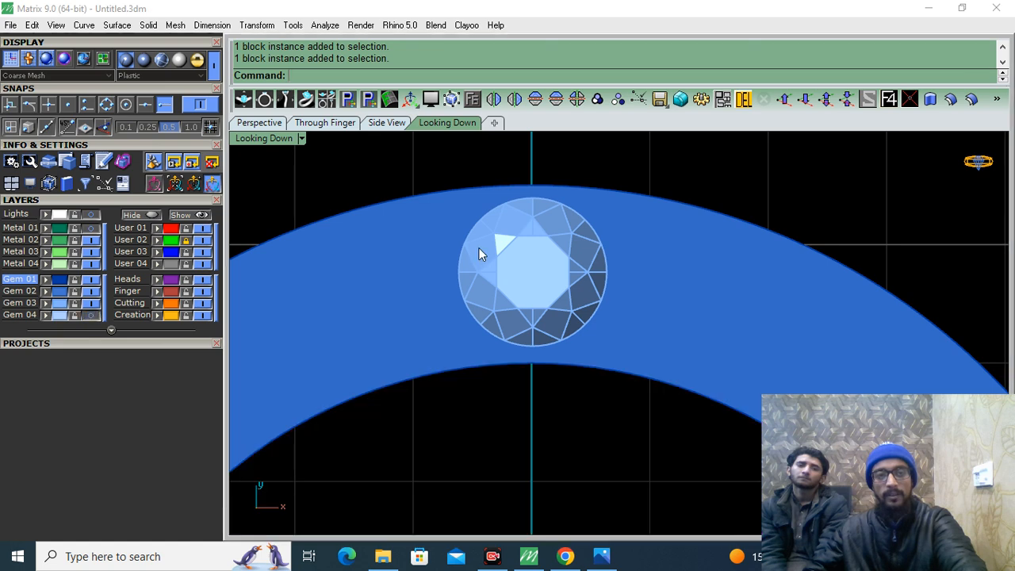
# Step: Turn the Metal 01 and Gem 04 layers on to show the prong setting and centre gem around the small gem
pyautogui.scroll(-10, 478, 252)
pyautogui.click(90, 228)
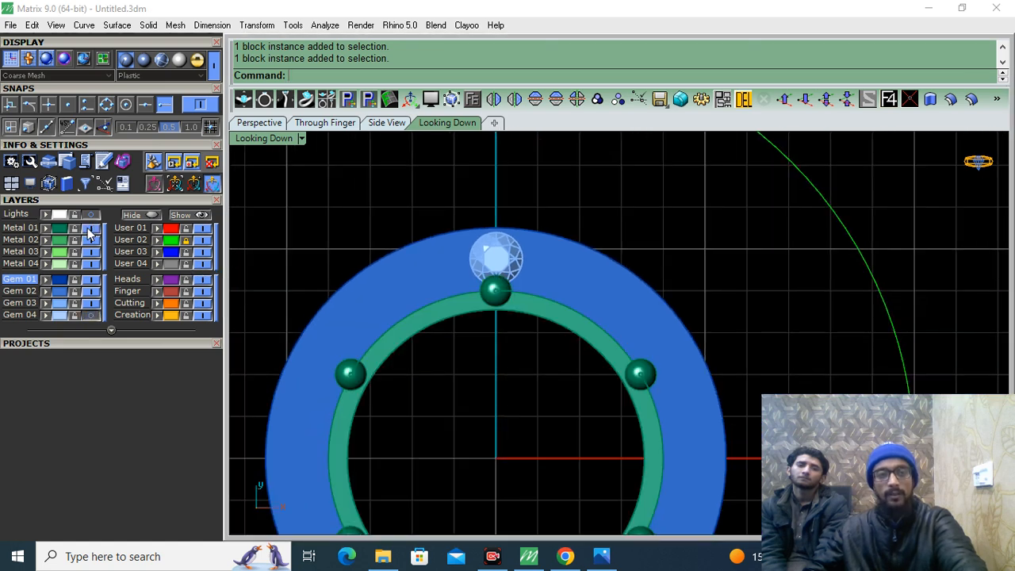
pyautogui.click(91, 317)
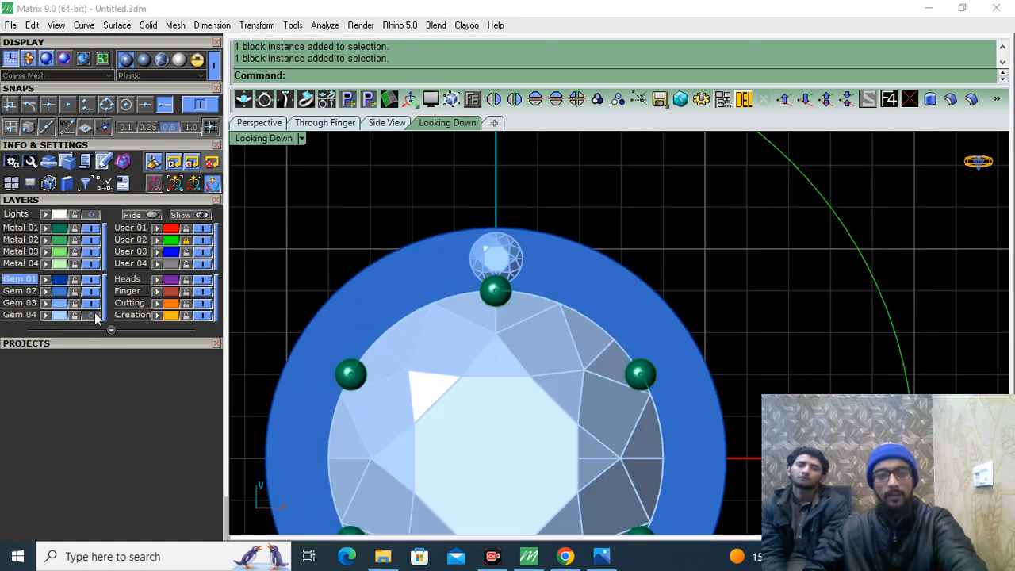
# Step: Group the centre gem with the prong setting in the Perspective view and raise the group slightly relative to the ring base
pyautogui.click(249, 123)
pyautogui.moveTo(620, 394); pyautogui.dragTo(542, 277, button='right')
pyautogui.scroll(5, 543, 279)
pyautogui.click(554, 306)
pyautogui.keyDown('shift'); pyautogui.moveTo(603, 302); pyautogui.dragTo(601, 357, button='right'); pyautogui.keyUp('shift')
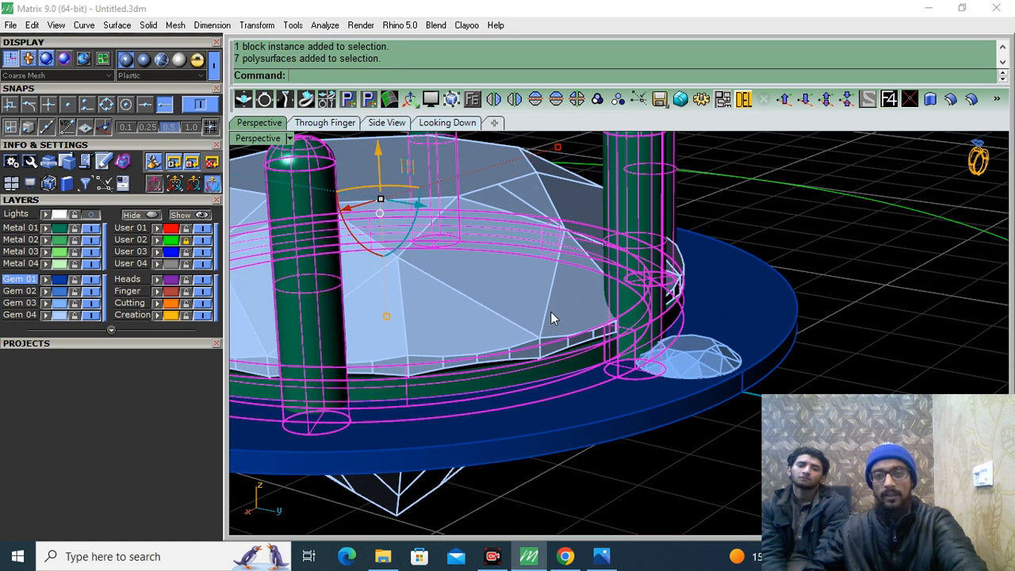
pyautogui.click(550, 312)
pyautogui.click(597, 98)
pyautogui.moveTo(593, 227); pyautogui.dragTo(591, 268, button='right')
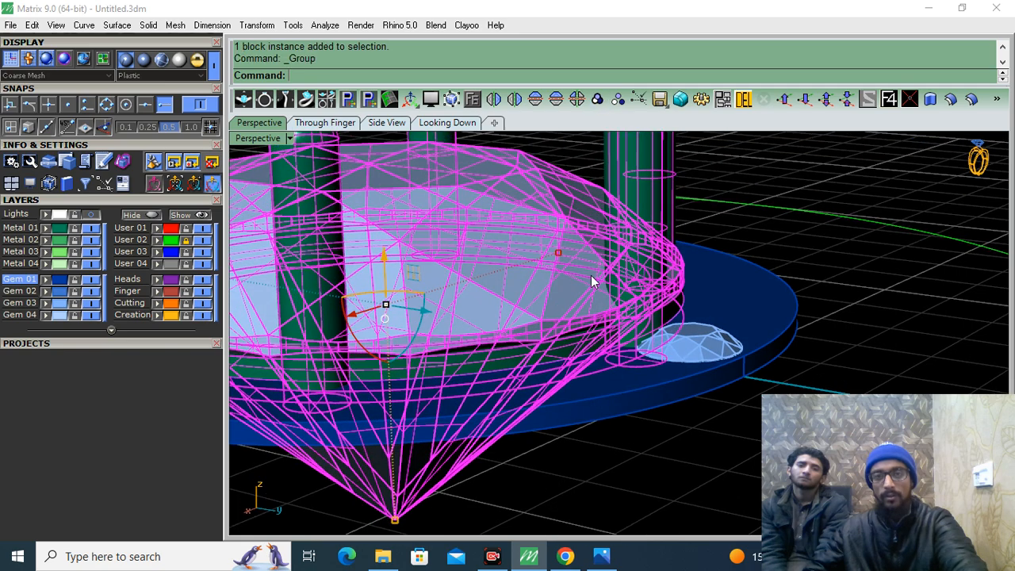
pyautogui.moveTo(593, 329); pyautogui.dragTo(589, 306)
pyautogui.click(821, 275)
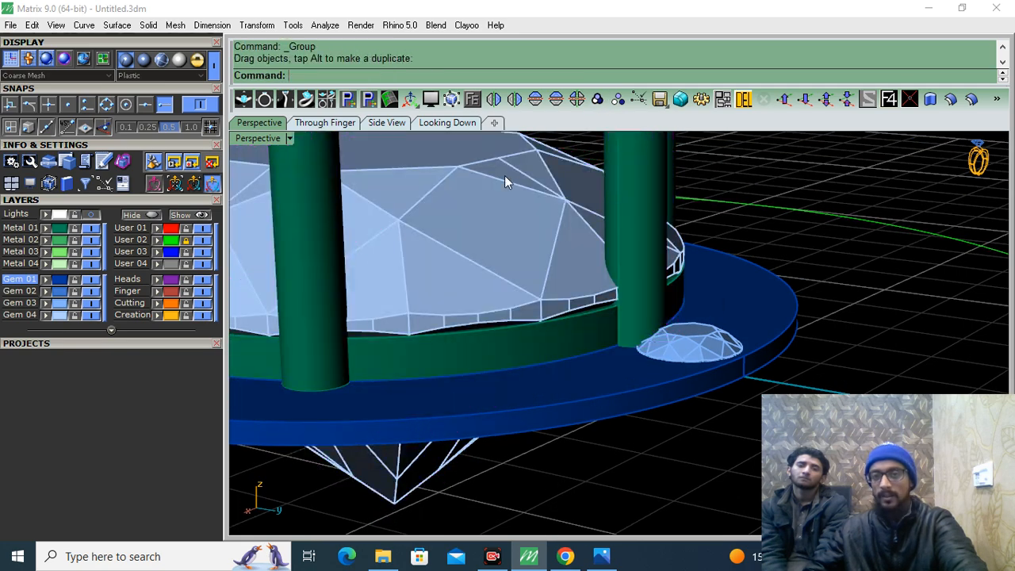
# Step: Examine the small gem's position against the nearest prong and the ring edge, from above and in the Perspective view
pyautogui.click(447, 122)
pyautogui.scroll(5, 492, 250)
pyautogui.click(499, 271)
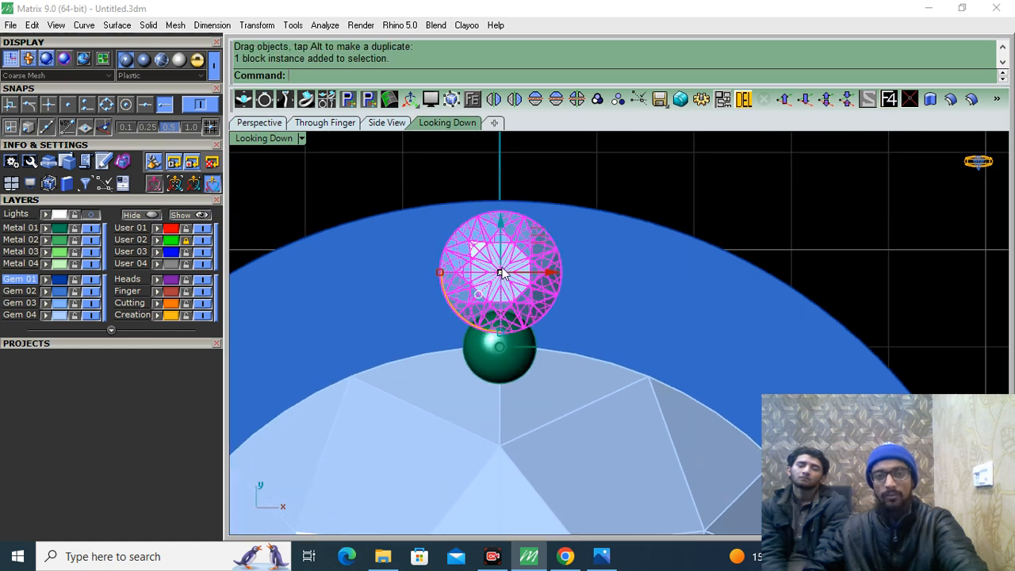
pyautogui.click(259, 123)
pyautogui.click(633, 465)
pyautogui.scroll(-5, 515, 251)
pyautogui.moveTo(515, 251); pyautogui.dragTo(648, 417, button='right')
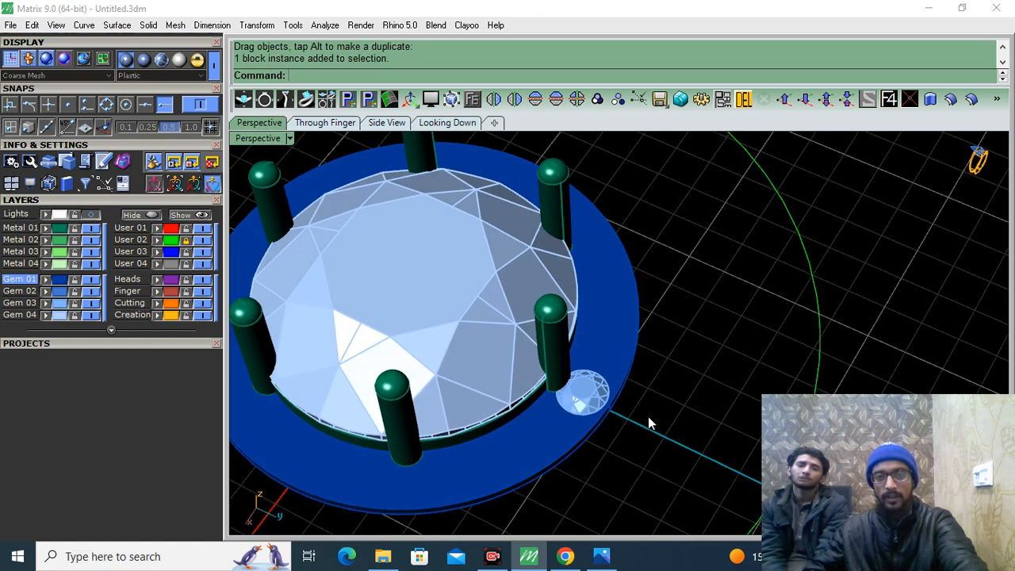
pyautogui.keyDown('shift'); pyautogui.moveTo(615, 511); pyautogui.dragTo(599, 461, button='right'); pyautogui.keyUp('shift')
# Step: Scale the grouped centre gem and prong setting down slightly and uniformly, redoing the first scaling attempt
pyautogui.click(428, 310)
pyautogui.scroll(3, 533, 325)
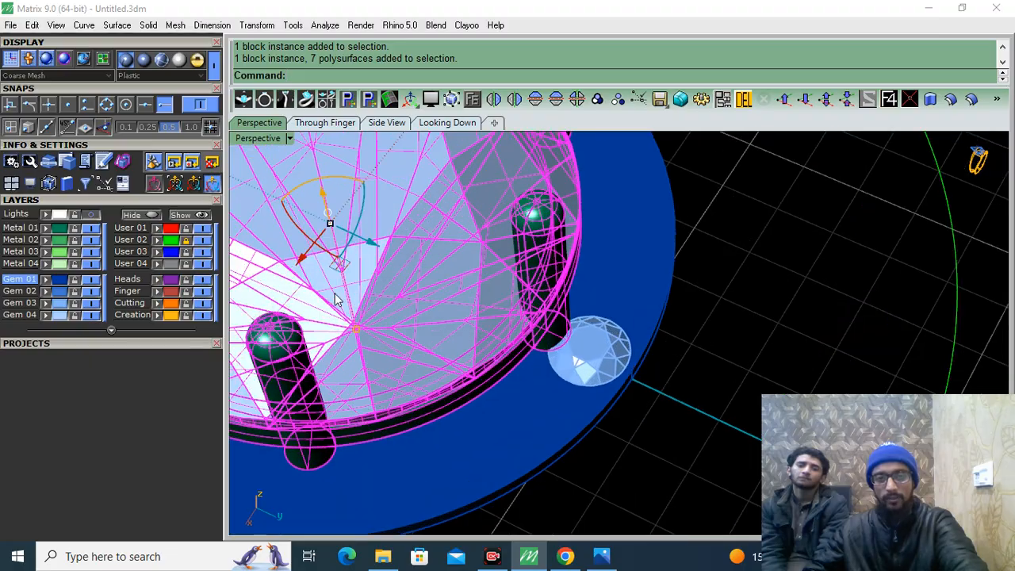
pyautogui.moveTo(334, 298); pyautogui.dragTo(333, 375, button='right')
pyautogui.scroll(-2, 339, 370)
pyautogui.moveTo(674, 400); pyautogui.dragTo(580, 326, button='right')
pyautogui.moveTo(395, 323); pyautogui.dragTo(559, 285, button='right')
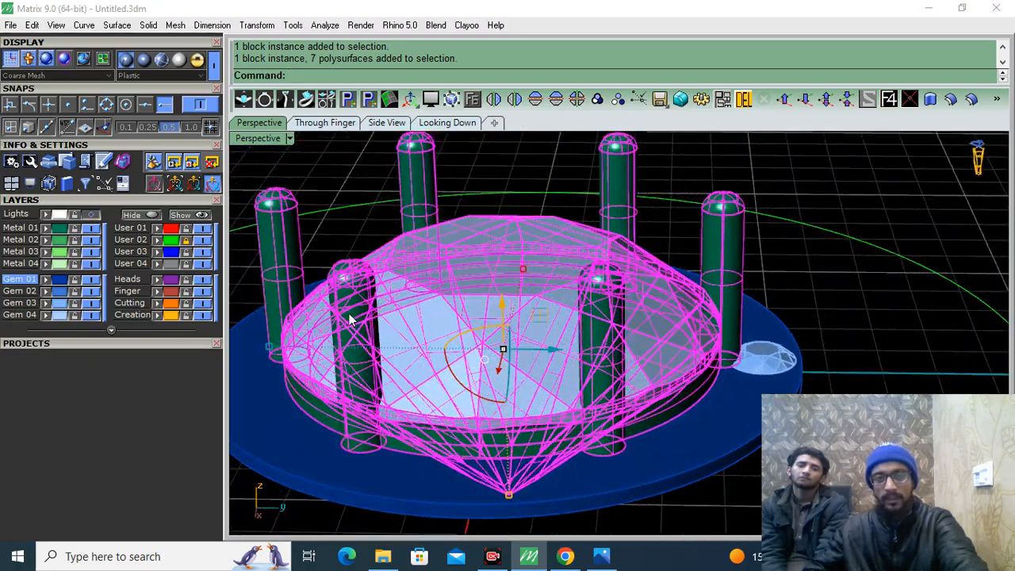
pyautogui.keyDown('shift'); pyautogui.moveTo(269, 346); pyautogui.dragTo(278, 344); pyautogui.keyUp('shift')
pyautogui.keyDown('shift'); pyautogui.moveTo(617, 304); pyautogui.dragTo(623, 271, button='right'); pyautogui.keyUp('shift')
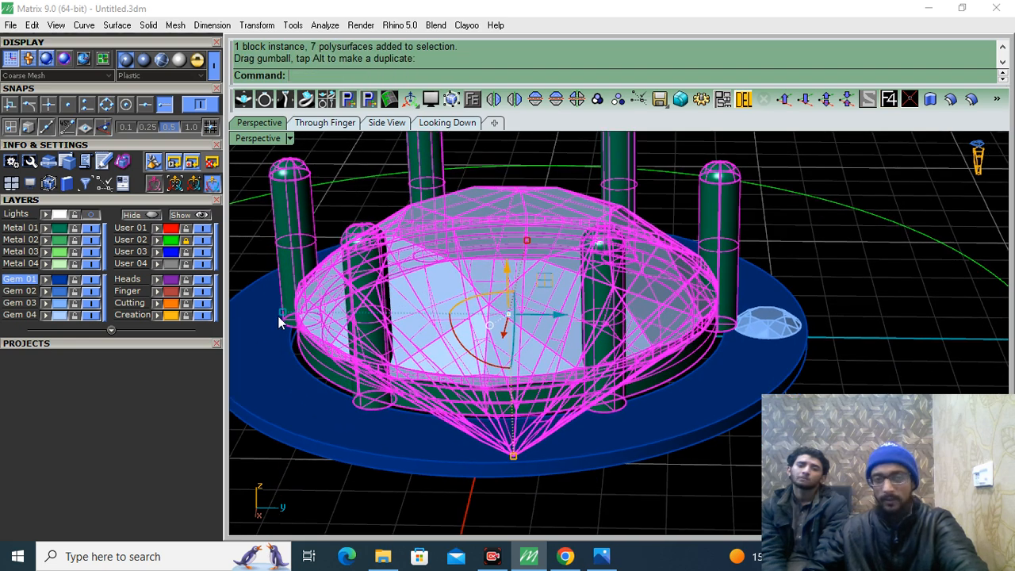
pyautogui.hotkey('ctrl', 'z')
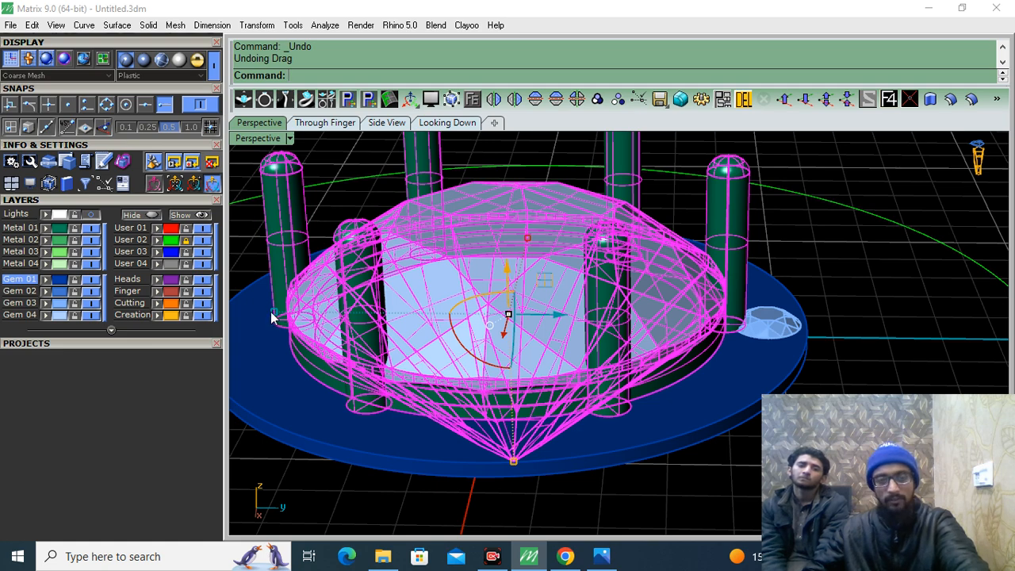
pyautogui.keyDown('shift'); pyautogui.moveTo(270, 317); pyautogui.dragTo(280, 312); pyautogui.keyUp('shift')
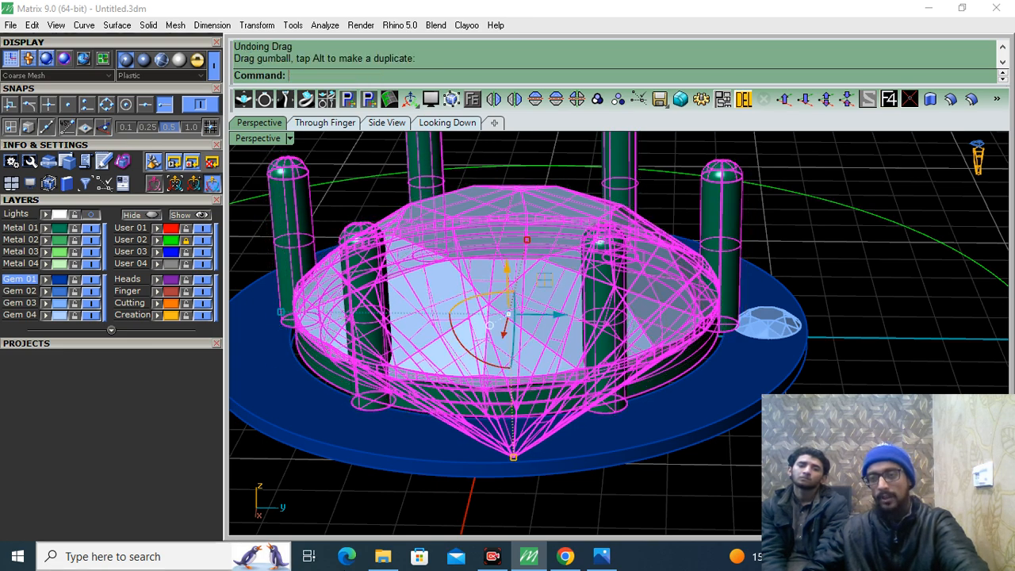
pyautogui.click(903, 326)
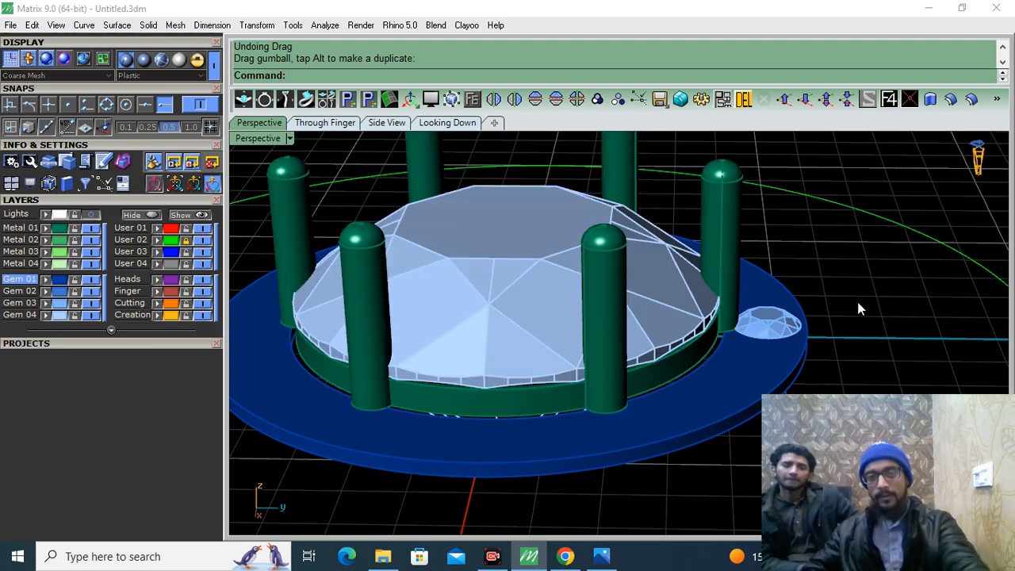
# Step: Check the gap between the prong and the small gem, and scale the grouped centre setting down a little further
pyautogui.moveTo(857, 306); pyautogui.dragTo(690, 388, button='right')
pyautogui.scroll(5, 690, 388)
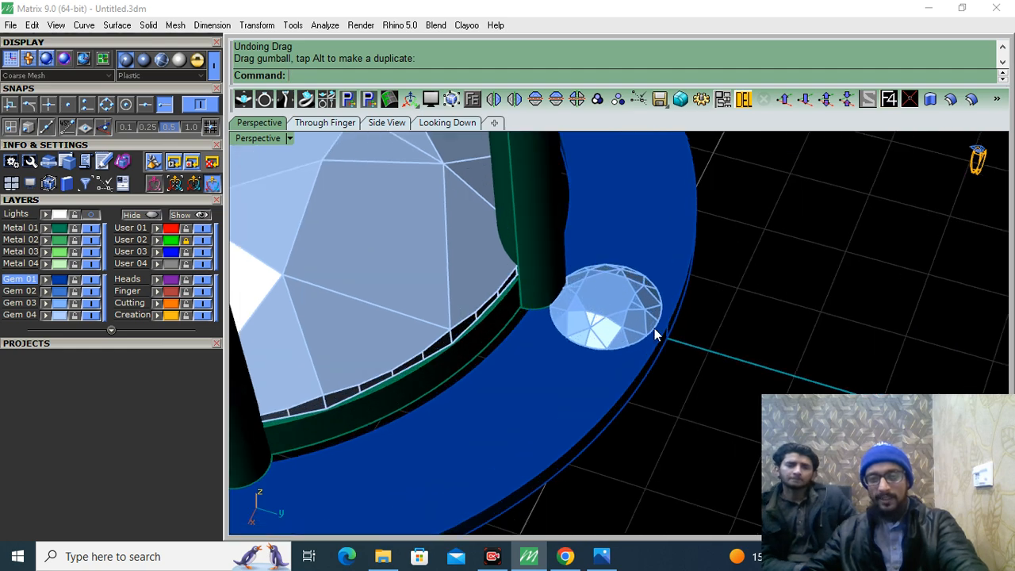
pyautogui.moveTo(630, 212); pyautogui.dragTo(679, 363, button='right')
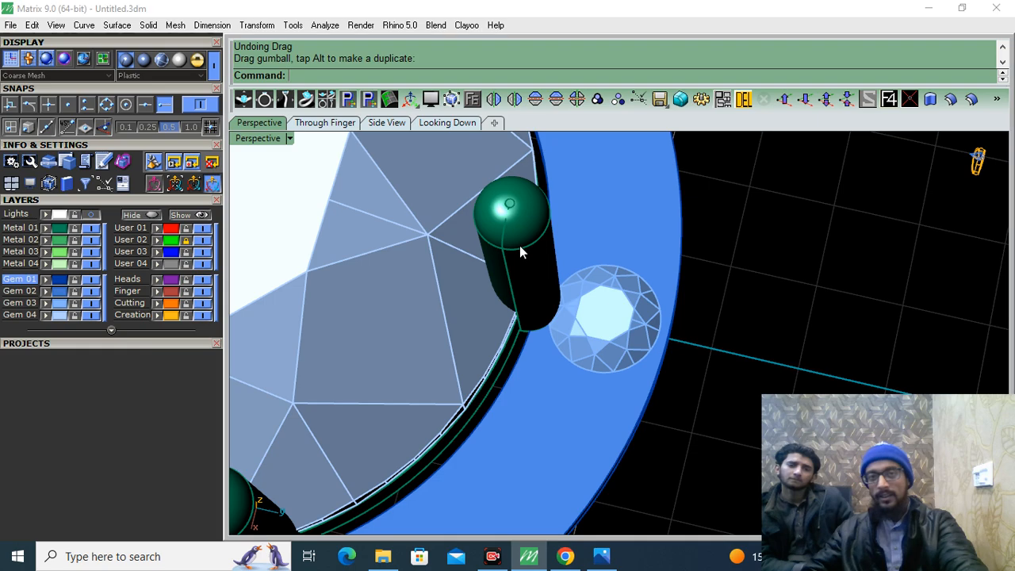
pyautogui.click(545, 320)
pyautogui.scroll(-8, 536, 260)
pyautogui.moveTo(355, 323); pyautogui.dragTo(253, 300, button='right')
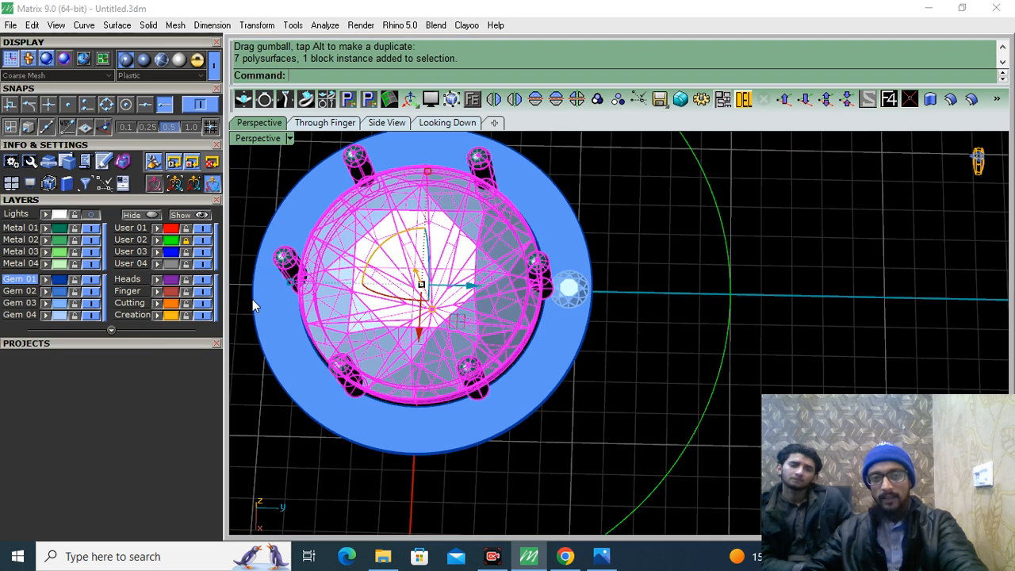
pyautogui.scroll(6, 252, 300)
pyautogui.moveTo(326, 265); pyautogui.dragTo(334, 265)
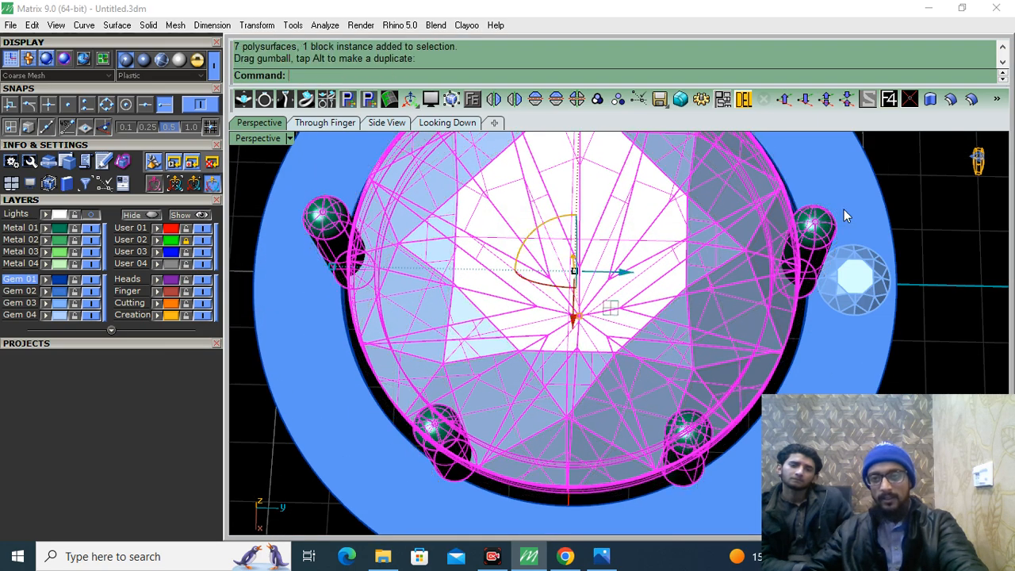
pyautogui.click(913, 178)
pyautogui.keyDown('shift'); pyautogui.moveTo(897, 293); pyautogui.dragTo(664, 303, button='right'); pyautogui.keyUp('shift')
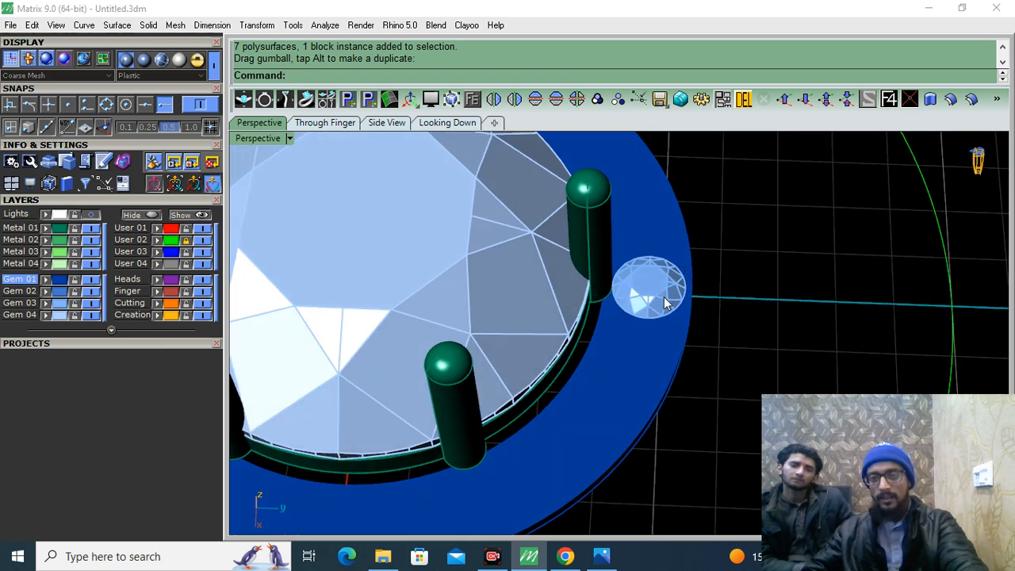
# Step: Scale the ring base together with its small gem and edge curve slightly and uniformly in the Perspective view
pyautogui.moveTo(736, 254); pyautogui.dragTo(662, 326)
pyautogui.scroll(5, 686, 296)
pyautogui.scroll(-8, 687, 296)
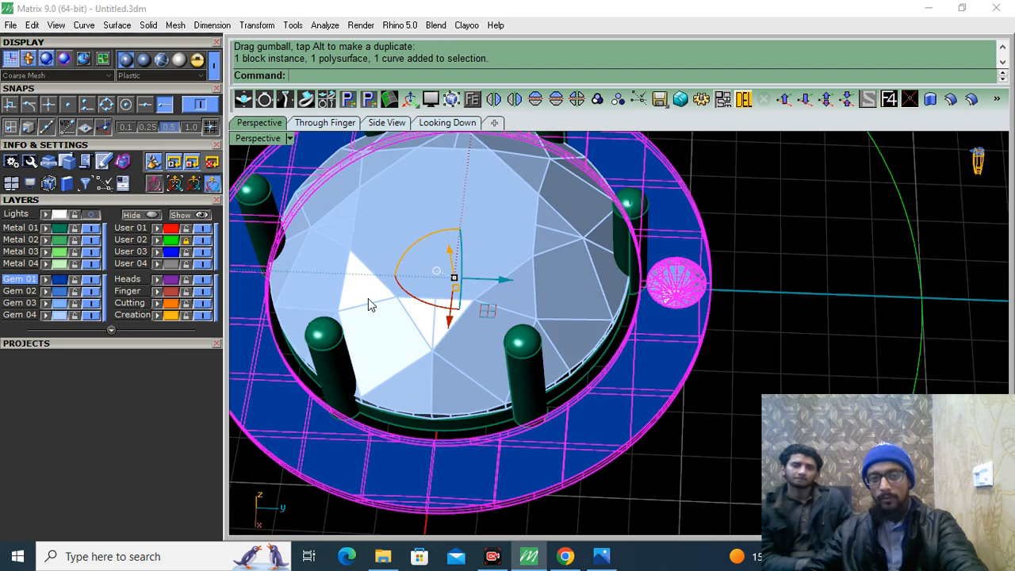
pyautogui.keyDown('shift'); pyautogui.moveTo(271, 300); pyautogui.dragTo(358, 303, button='right'); pyautogui.keyUp('shift')
pyautogui.keyDown('shift'); pyautogui.moveTo(284, 271); pyautogui.dragTo(279, 271); pyautogui.keyUp('shift')
pyautogui.click(842, 252)
# Step: Start a polar array of the small gem around the origin 0,0,0 with 20 items over 360 degrees
pyautogui.keyDown('shift'); pyautogui.moveTo(879, 274); pyautogui.dragTo(667, 354, button='right'); pyautogui.keyUp('shift')
pyautogui.scroll(3, 667, 356)
pyautogui.click(708, 323)
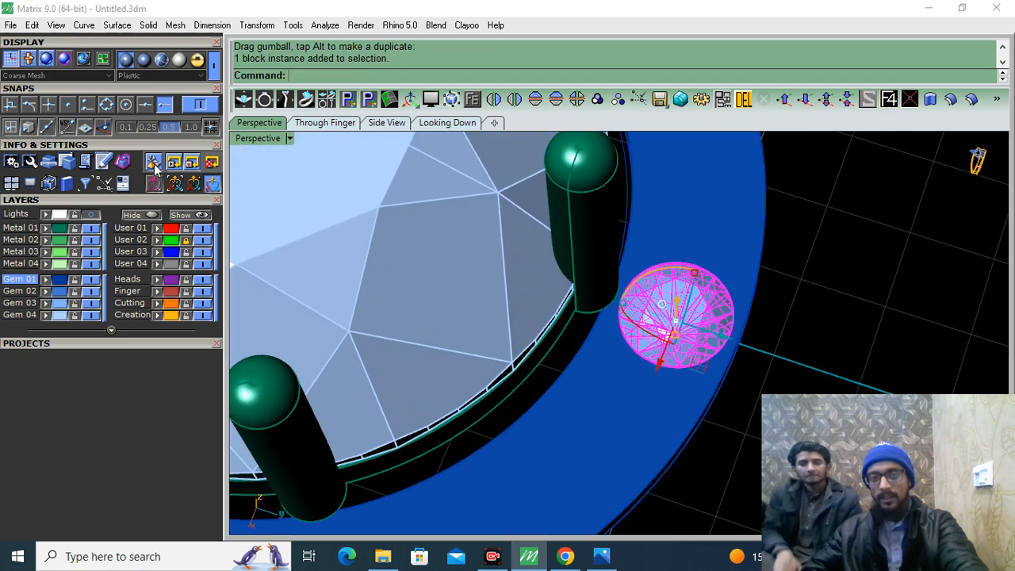
pyautogui.click(95, 201)
pyautogui.click(89, 183)
pyautogui.click(887, 98)
pyautogui.scroll(-5, 700, 303)
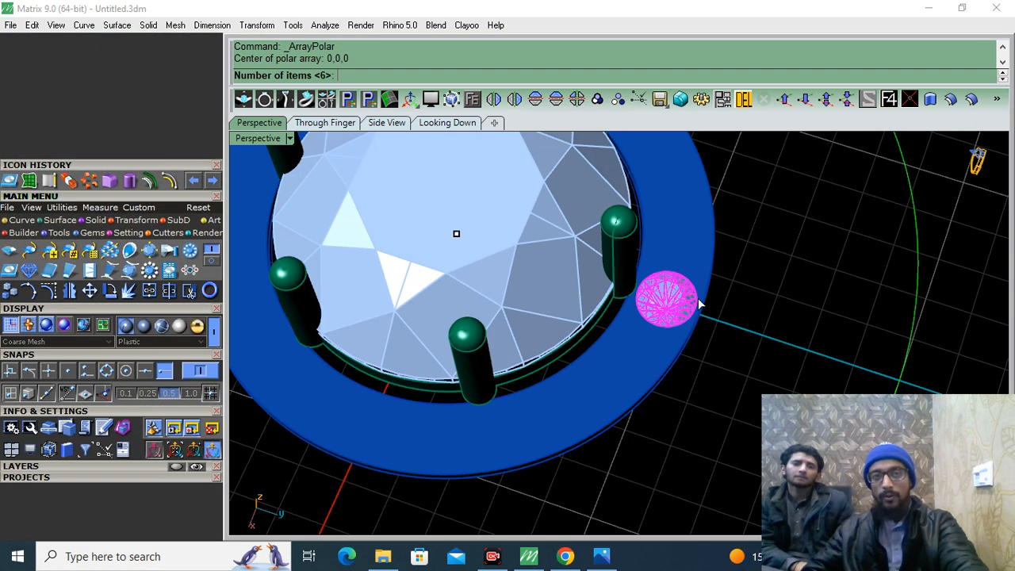
pyautogui.write('20')
pyautogui.press('Return')
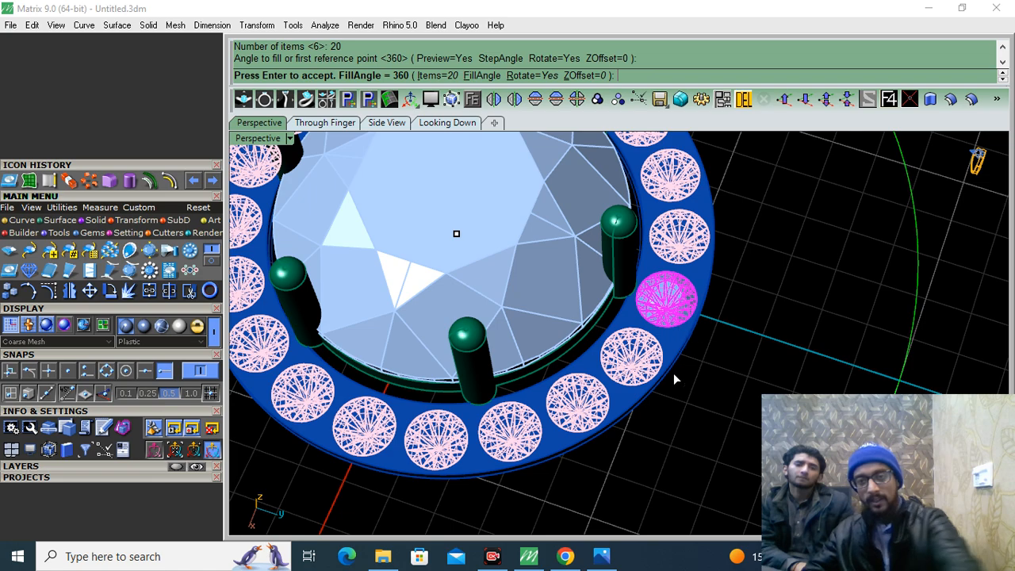
# Step: Check the spacing between the arrayed gems, set the number of items to 22 and accept the polar array
pyautogui.scroll(5, 674, 379)
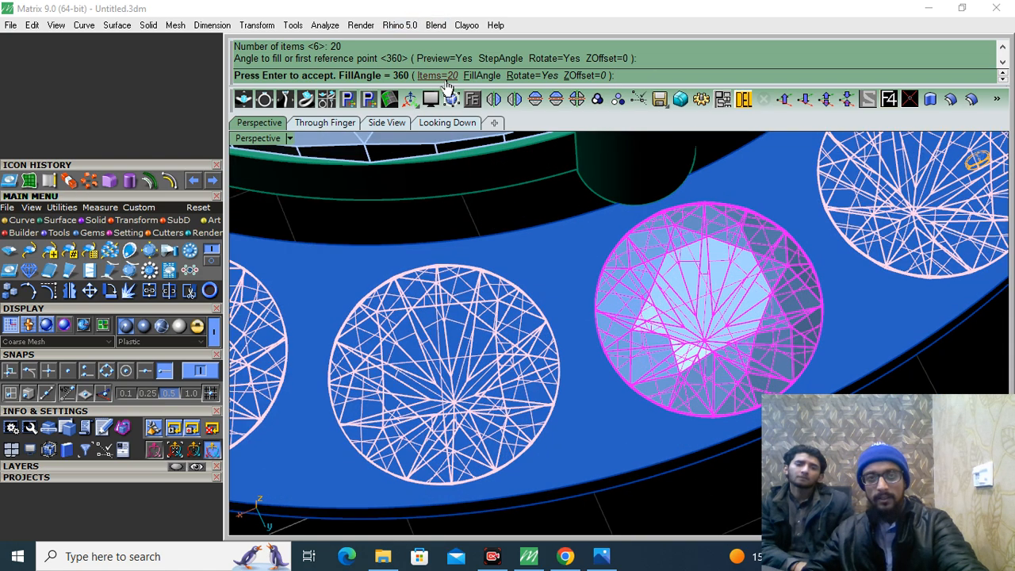
pyautogui.click(438, 75)
pyautogui.write('2')
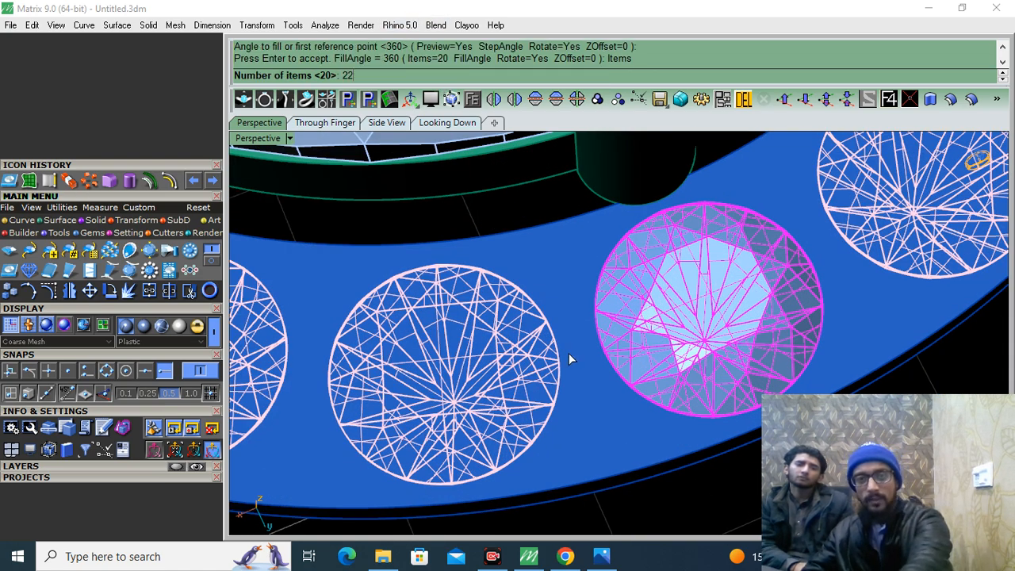
pyautogui.write('2')
pyautogui.press('Return')
pyautogui.scroll(-3, 571, 381)
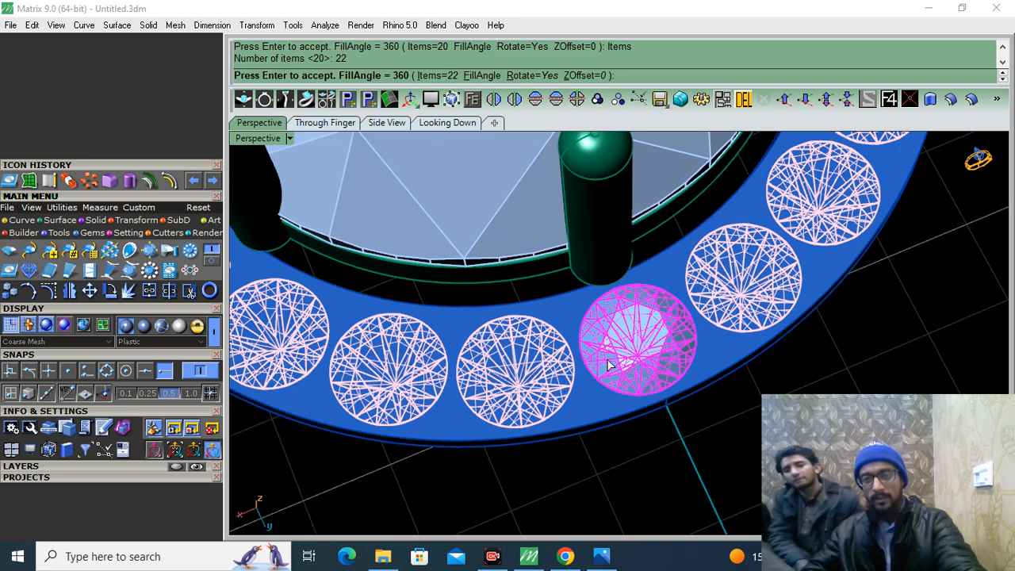
pyautogui.press('Return')
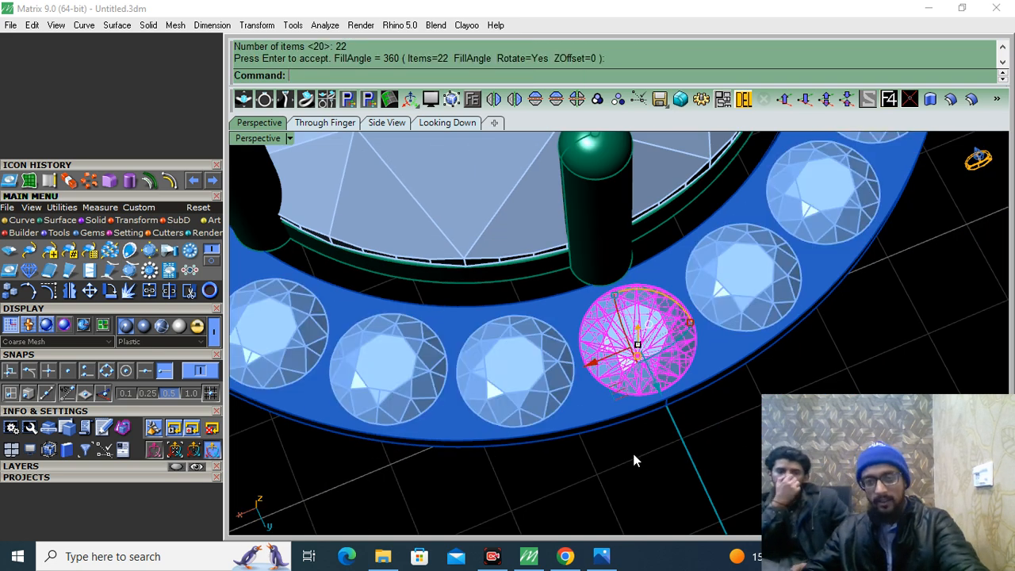
# Step: Group all 22 small gems around the ring base
pyautogui.click(86, 468)
pyautogui.moveTo(85, 468); pyautogui.dragTo(111, 339)
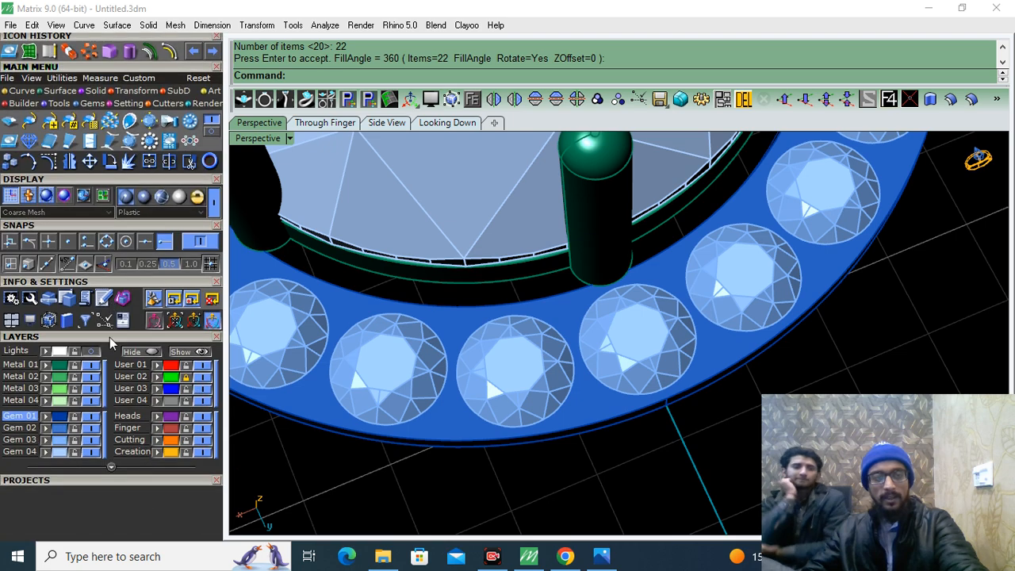
pyautogui.click(424, 403)
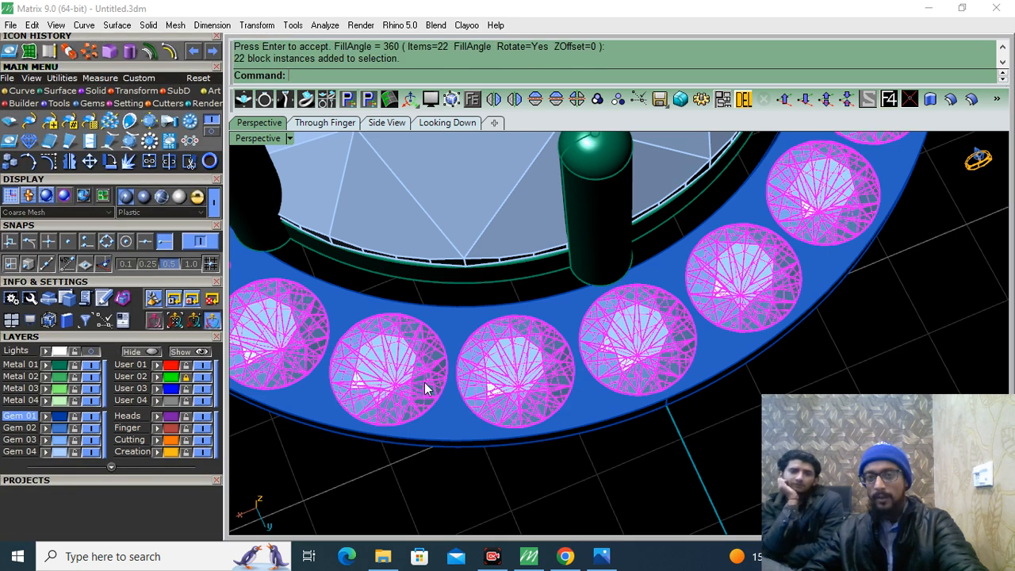
pyautogui.click(598, 100)
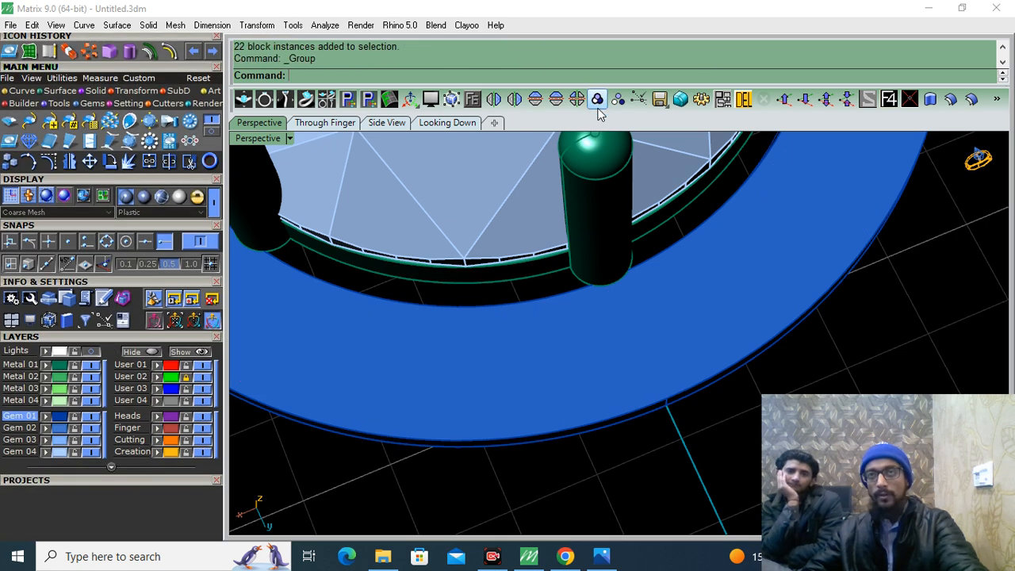
pyautogui.click(623, 482)
# Step: Open the Gem Cutter builder for the grouped small gems and load them to generate a cutter for each one
pyautogui.click(639, 354)
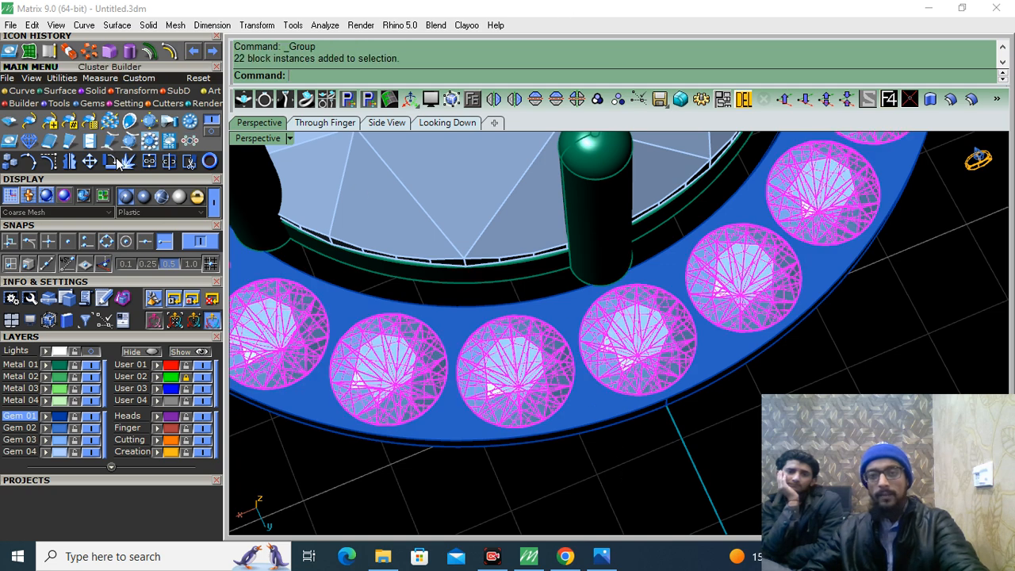
pyautogui.click(171, 103)
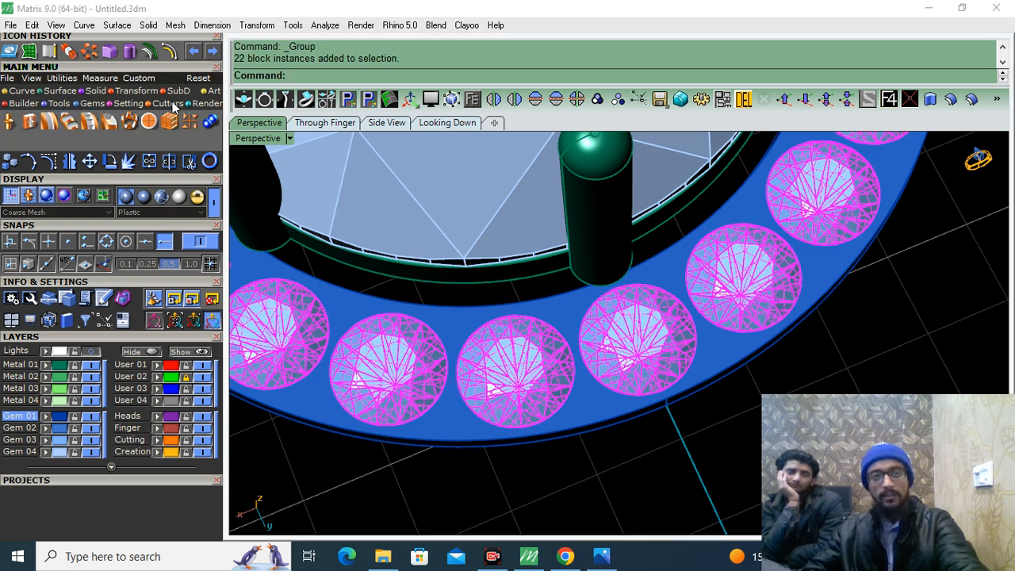
pyautogui.click(6, 128)
pyautogui.click(100, 340)
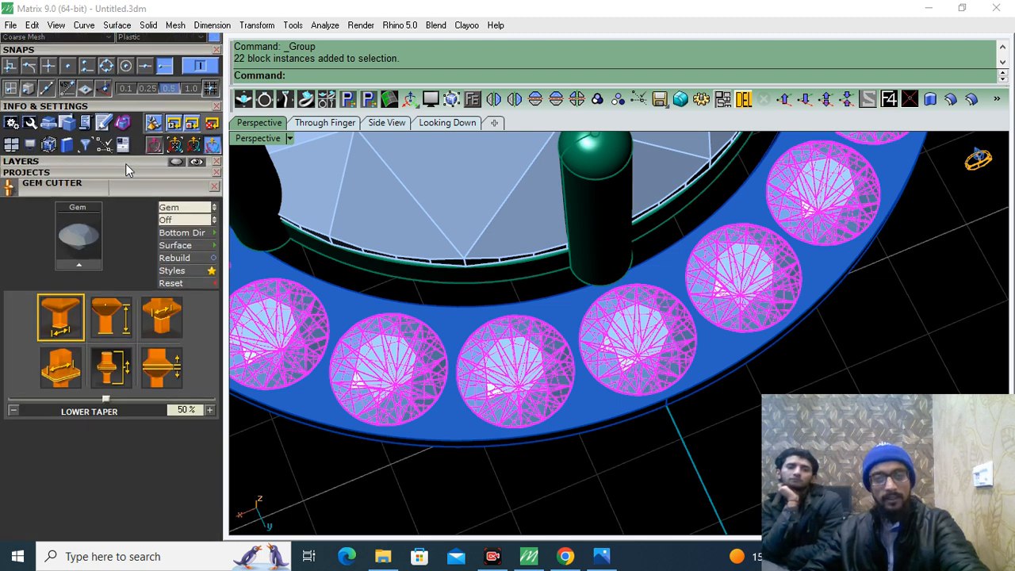
pyautogui.click(82, 262)
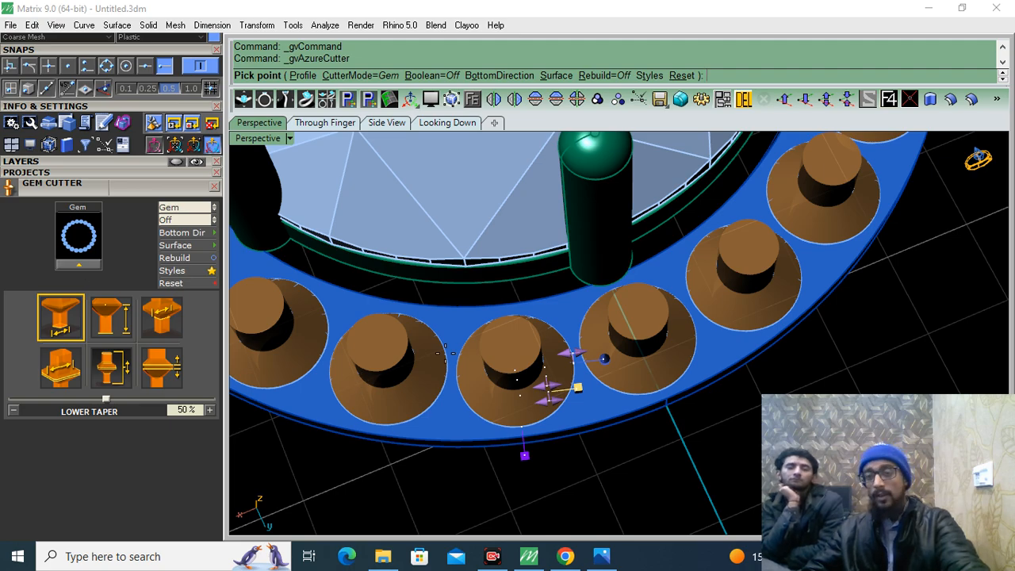
# Step: Set the gem cutters' lower seat size to 56% and create the cutters
pyautogui.scroll(-4, 445, 358)
pyautogui.moveTo(445, 358); pyautogui.dragTo(507, 111, button='right')
pyautogui.scroll(5, 477, 314)
pyautogui.moveTo(606, 333); pyautogui.dragTo(617, 272, button='right')
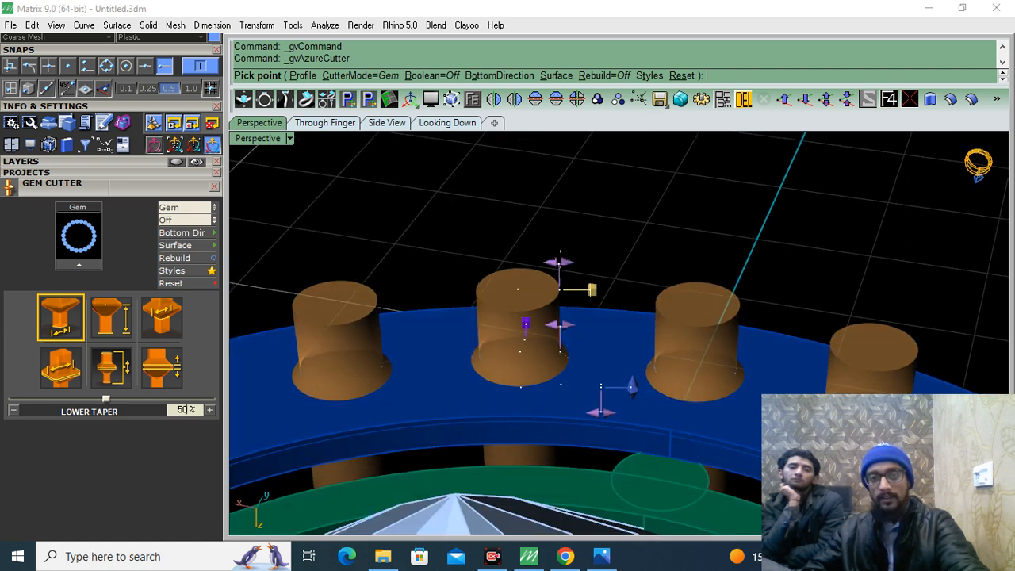
pyautogui.scroll(3, 562, 278)
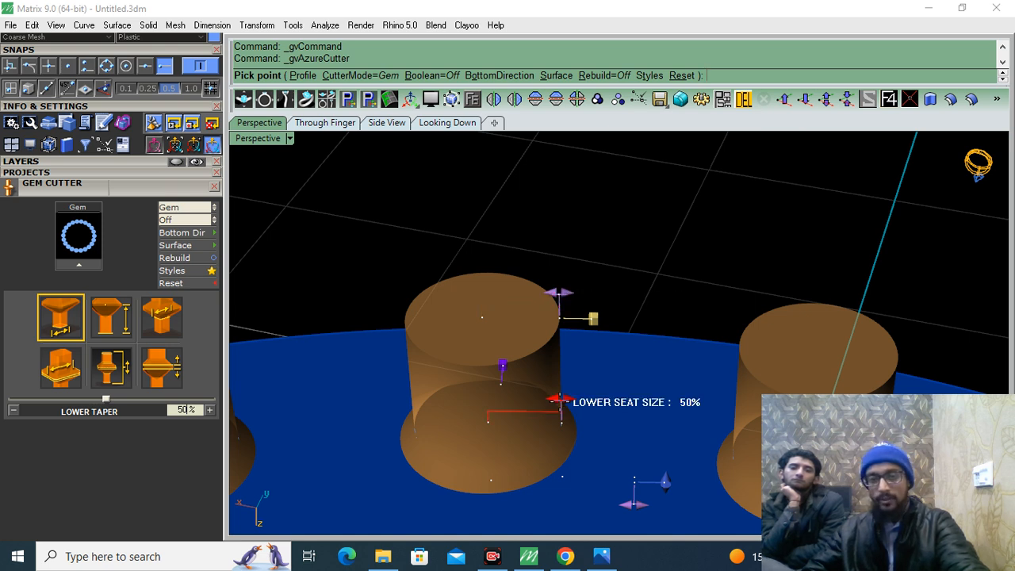
pyautogui.moveTo(561, 400)
pyautogui.mouseDown()
pyautogui.moveTo(571, 407)
pyautogui.moveTo(556, 404)
pyautogui.mouseUp()
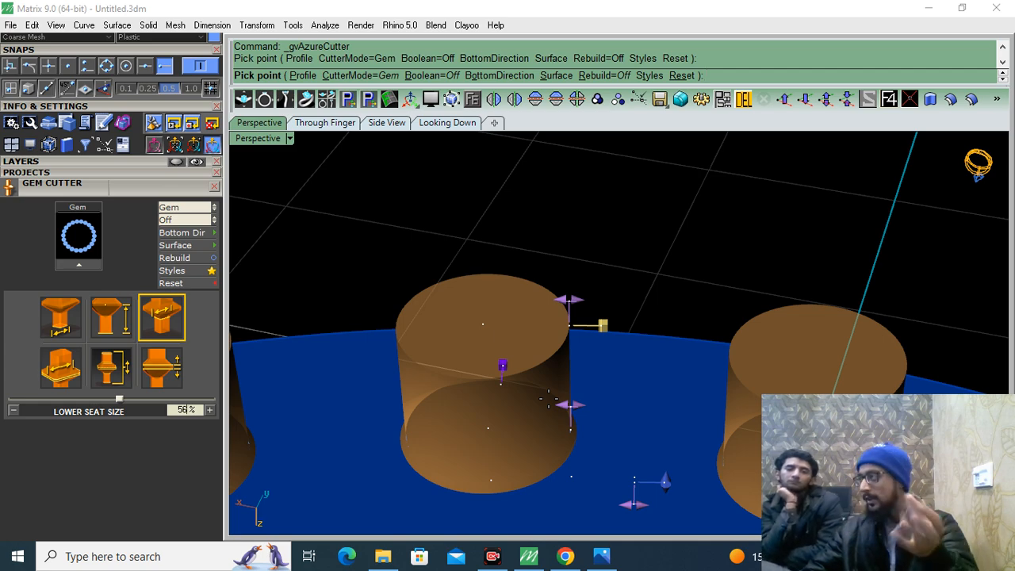
pyautogui.press('Return')
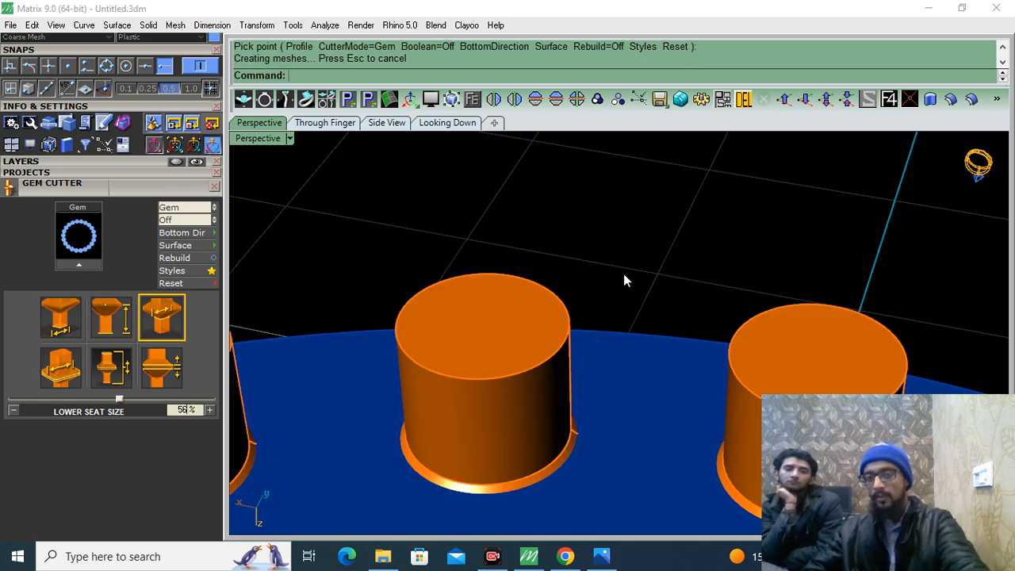
# Step: Try a Boolean difference that subtracts the gem cutters from the ring base, and undo it
pyautogui.scroll(-8, 611, 279)
pyautogui.moveTo(573, 362); pyautogui.dragTo(553, 298, button='right')
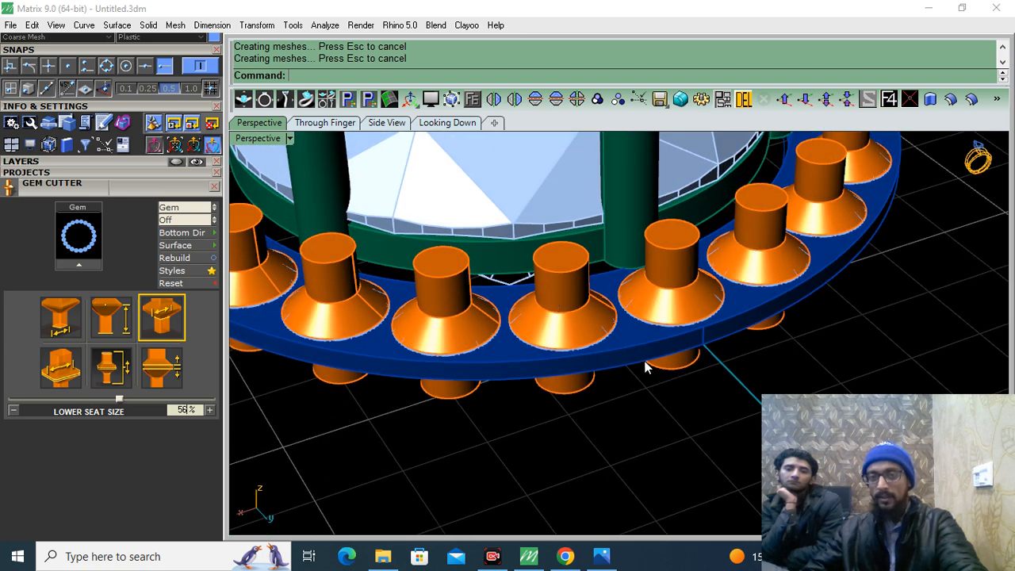
pyautogui.scroll(3, 646, 367)
pyautogui.click(623, 307)
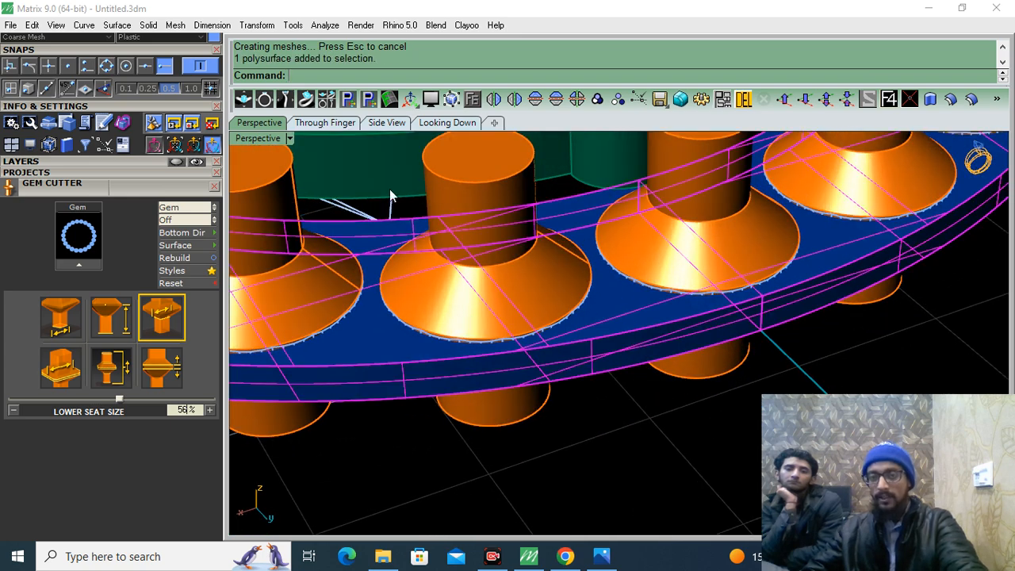
pyautogui.click(214, 187)
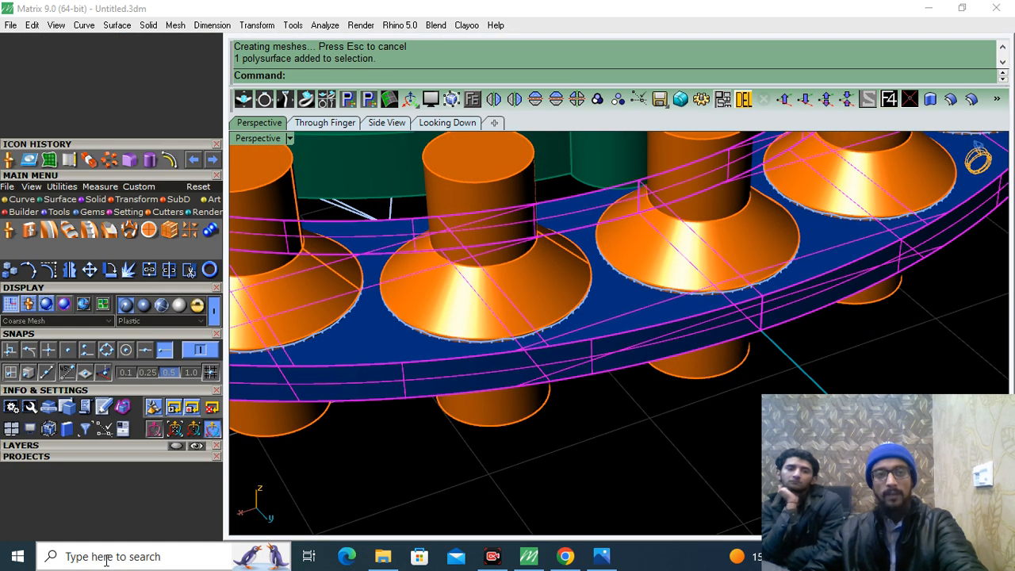
pyautogui.click(94, 199)
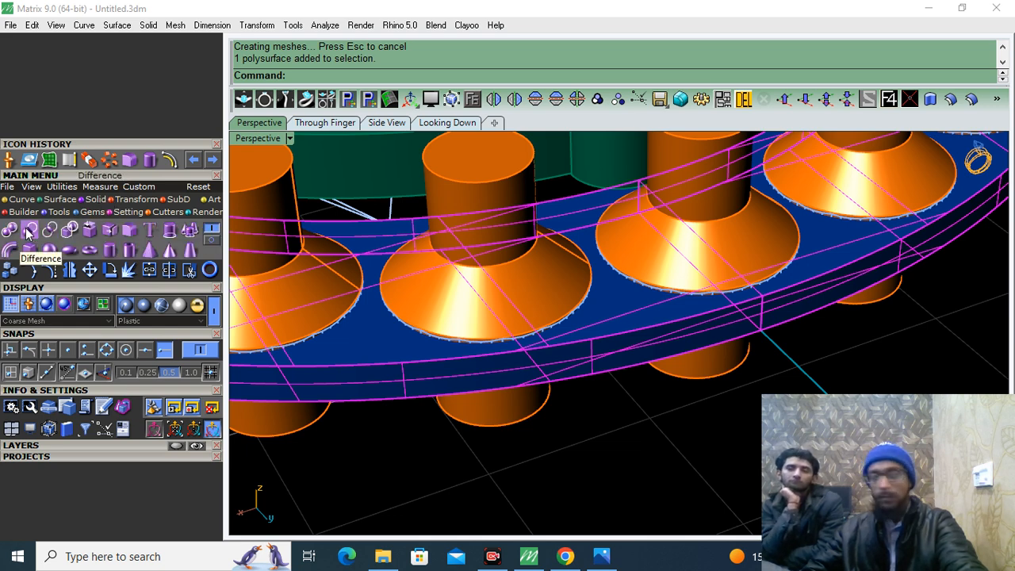
pyautogui.click(29, 229)
pyautogui.click(492, 315)
pyautogui.press('Return')
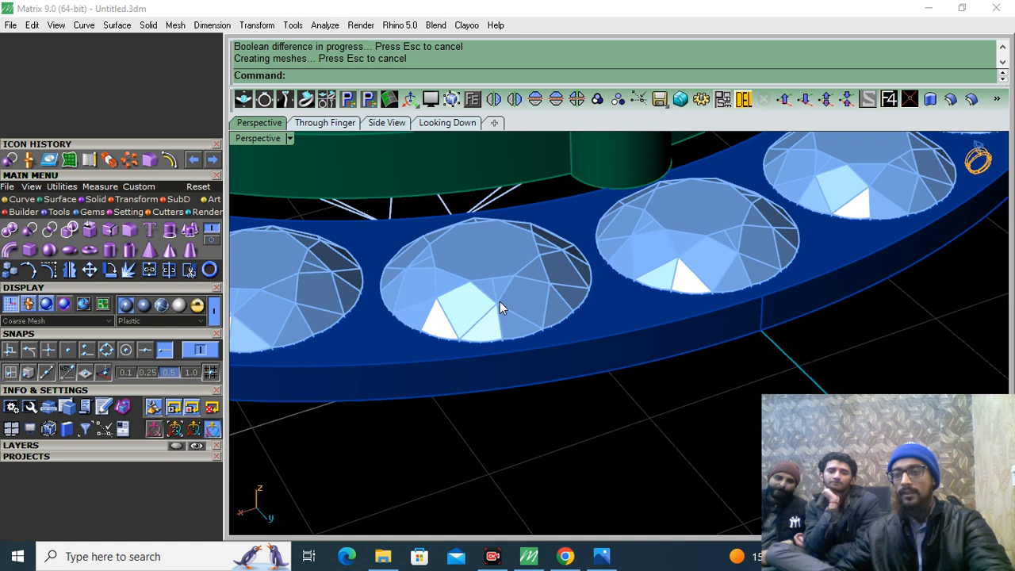
pyautogui.hotkey('ctrl', 'z')
# Step: Cut the gem seats into the ring base by subtracting all the gem cutters with a Boolean difference
pyautogui.click(621, 442)
pyautogui.click(625, 314)
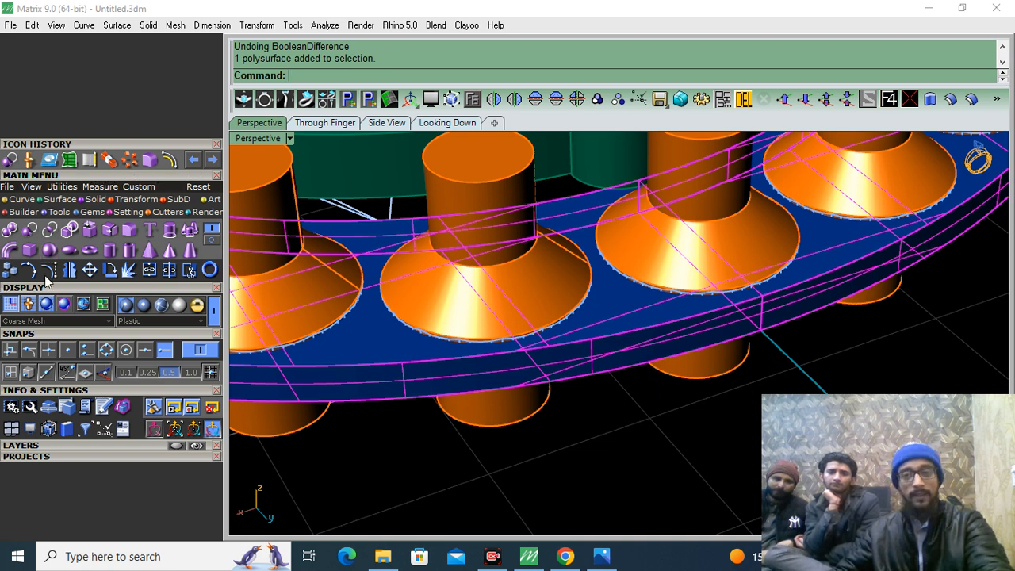
pyautogui.click(29, 231)
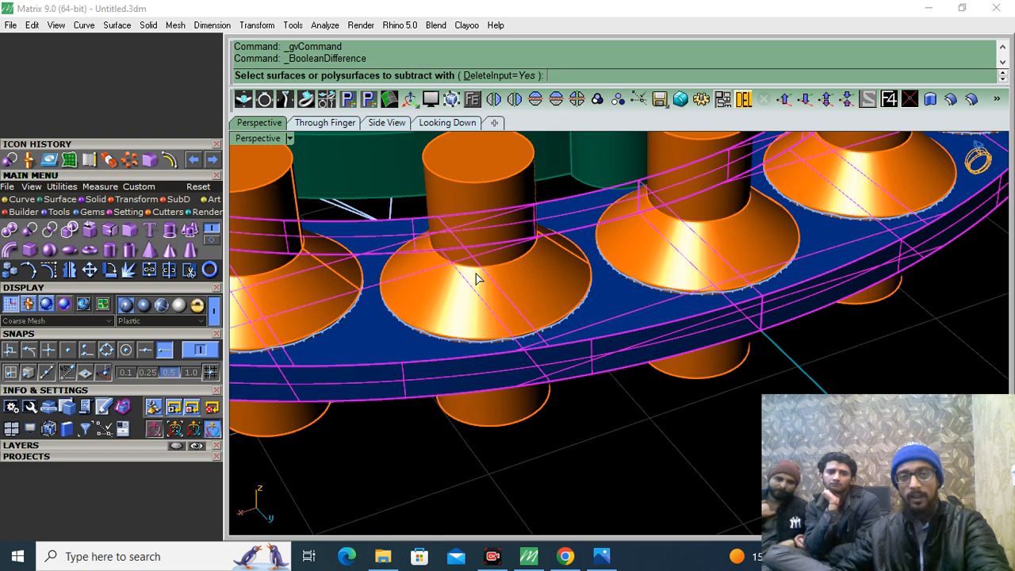
pyautogui.click(473, 277)
pyautogui.press('Return')
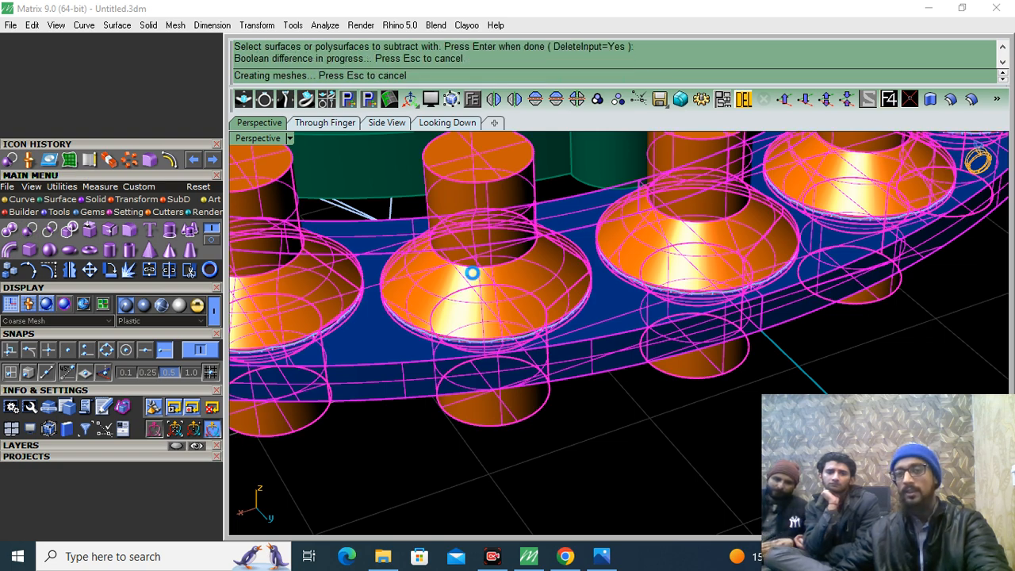
# Step: Delete the small gems to inspect the cut seats in the ring base, and undo the deletion
pyautogui.click(741, 95)
pyautogui.moveTo(557, 312)
pyautogui.mouseDown(button='right')
pyautogui.moveTo(541, 407)
pyautogui.moveTo(544, 317)
pyautogui.mouseUp(button='right')
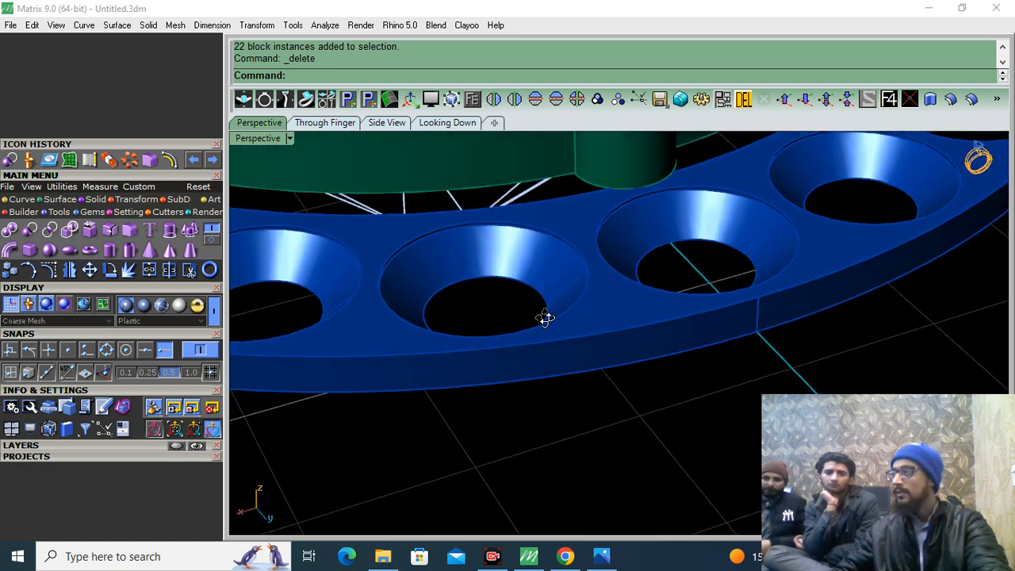
pyautogui.hotkey('ctrl', 'z')
pyautogui.press('Escape')
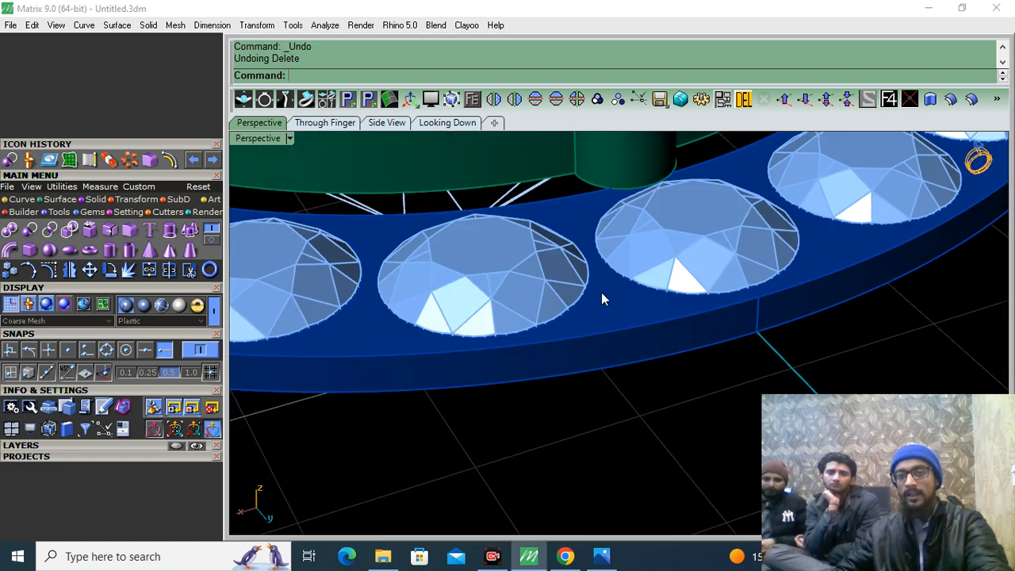
# Step: Start Prong on Surface and load the ring base as its target surface
pyautogui.moveTo(601, 293); pyautogui.dragTo(626, 391, button='right')
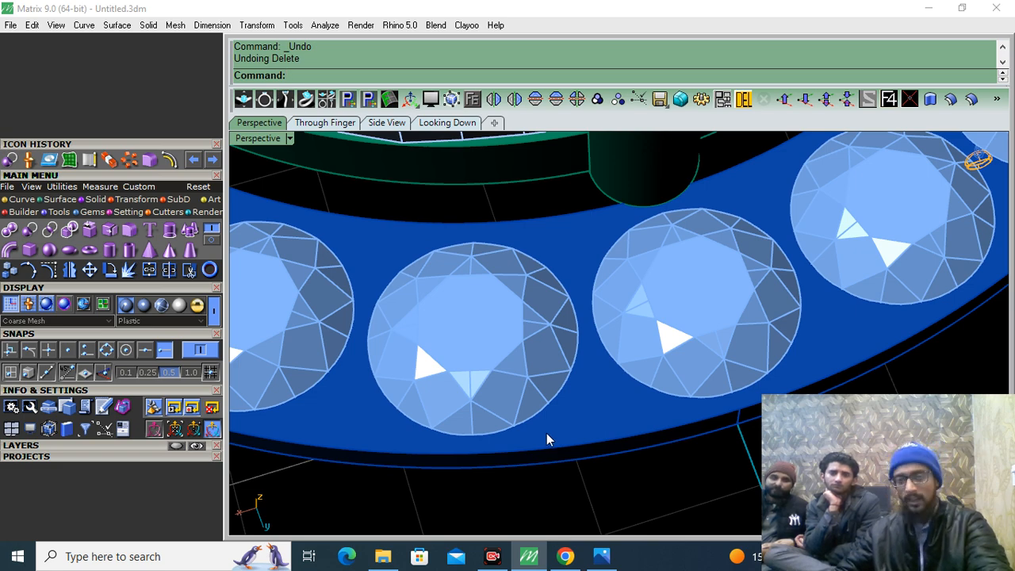
pyautogui.scroll(-10, 546, 433)
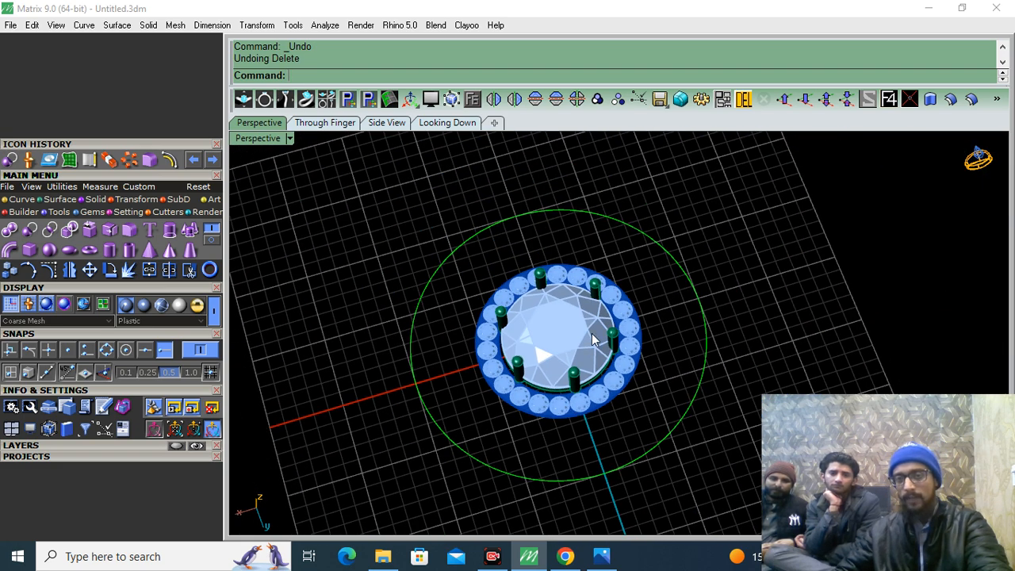
pyautogui.scroll(5, 566, 400)
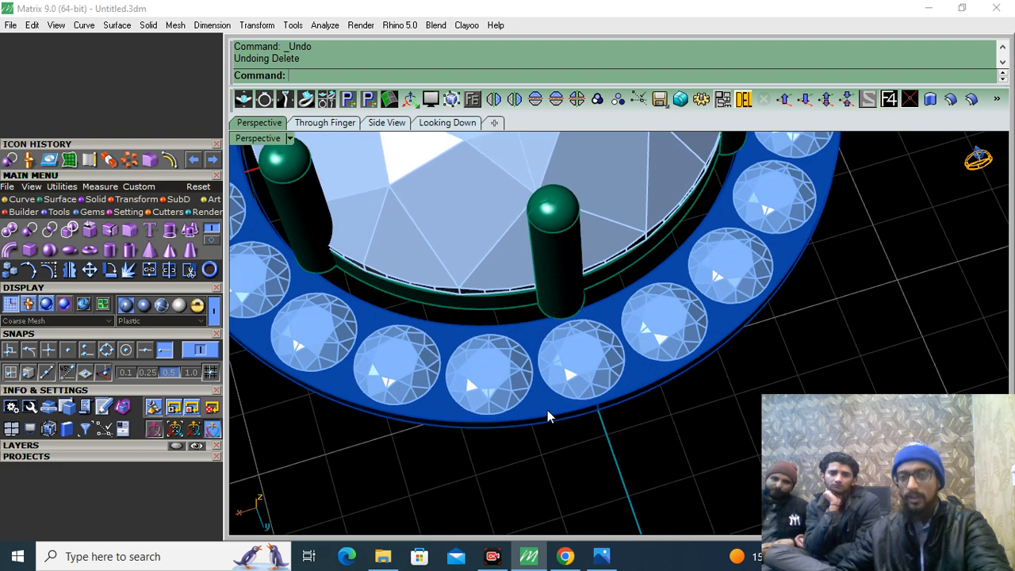
pyautogui.click(540, 405)
pyautogui.click(120, 211)
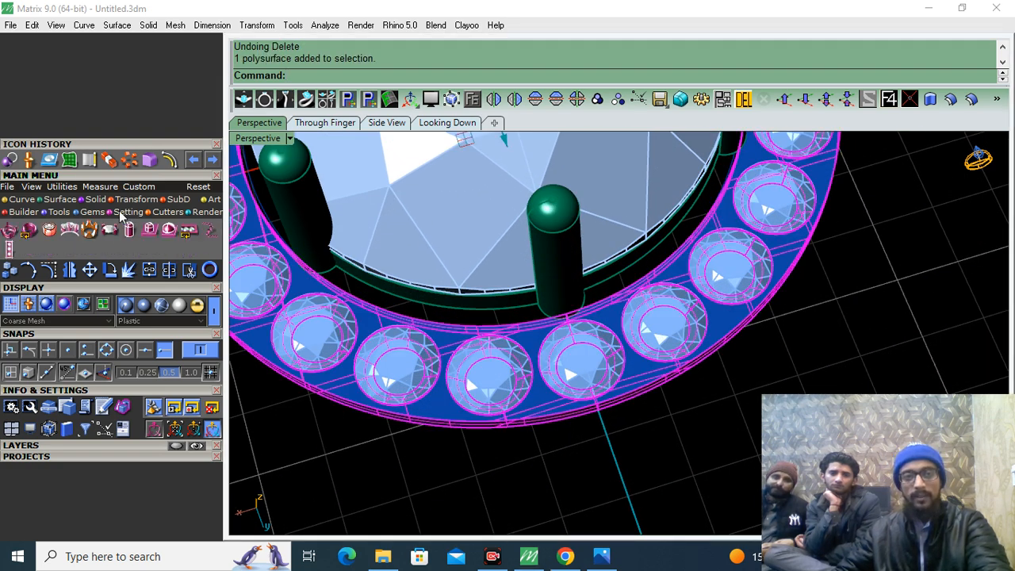
pyautogui.click(167, 230)
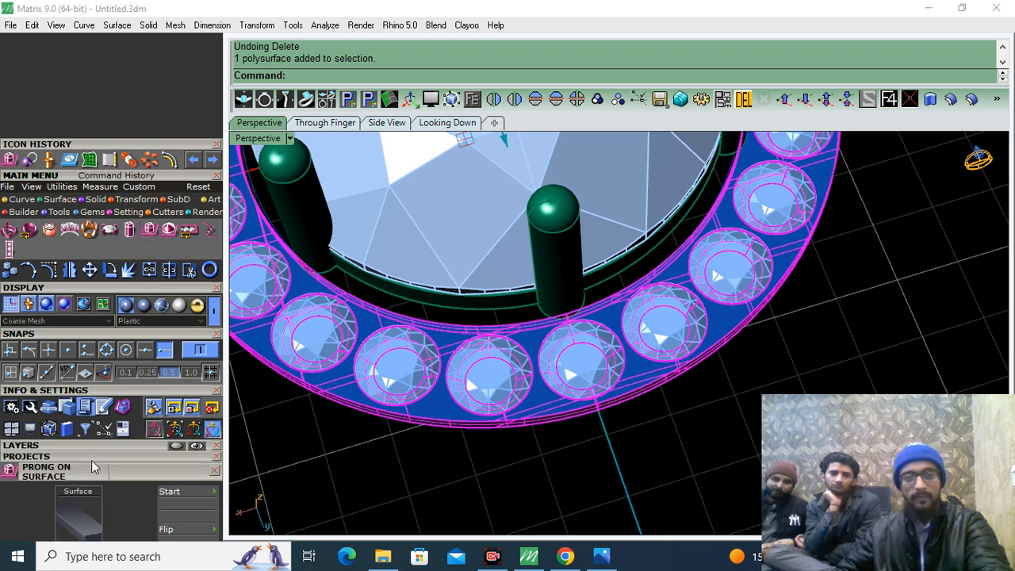
pyautogui.moveTo(80, 456); pyautogui.dragTo(169, 97)
pyautogui.moveTo(362, 229); pyautogui.dragTo(532, 359, button='right')
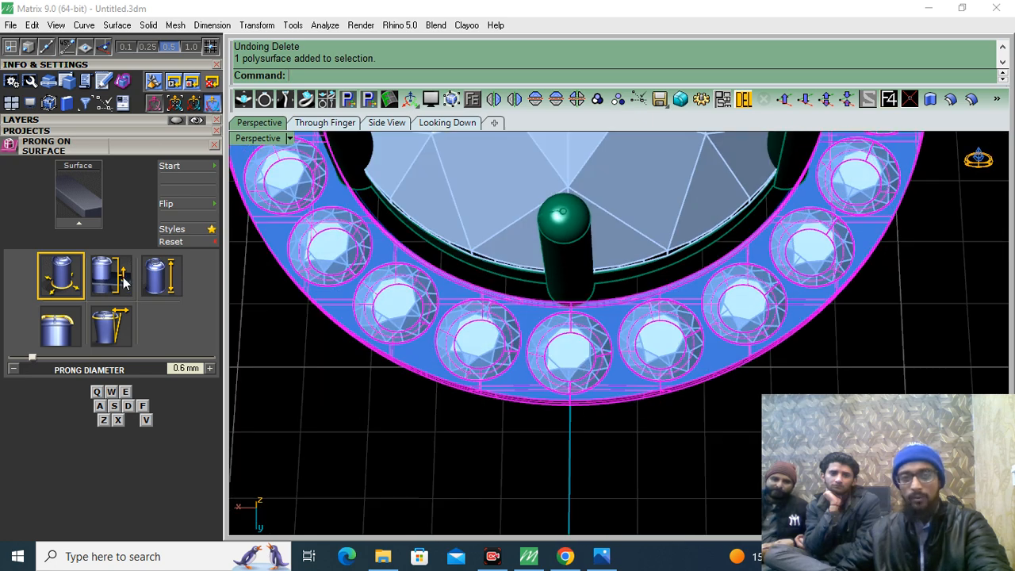
pyautogui.click(75, 224)
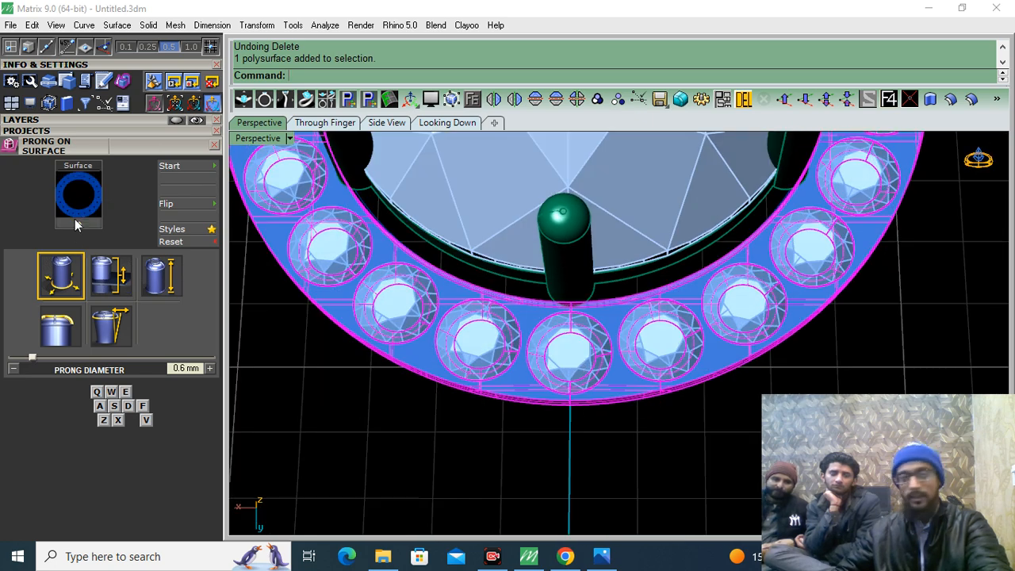
# Step: Turn off the object snaps, flip the surface prong's direction and set its diameter to 0.45 mm
pyautogui.scroll(2, 604, 341)
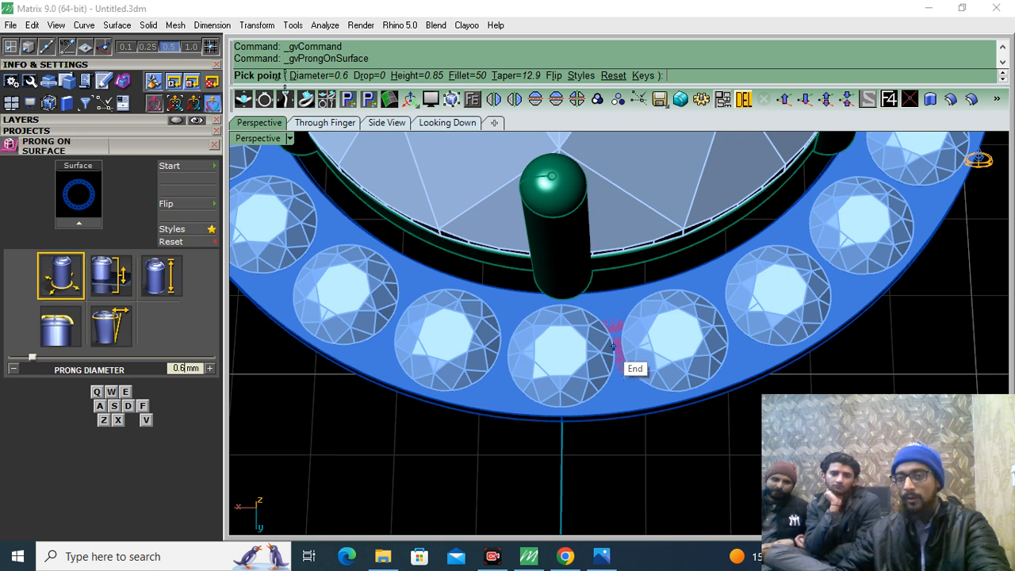
pyautogui.scroll(2, 140, 219)
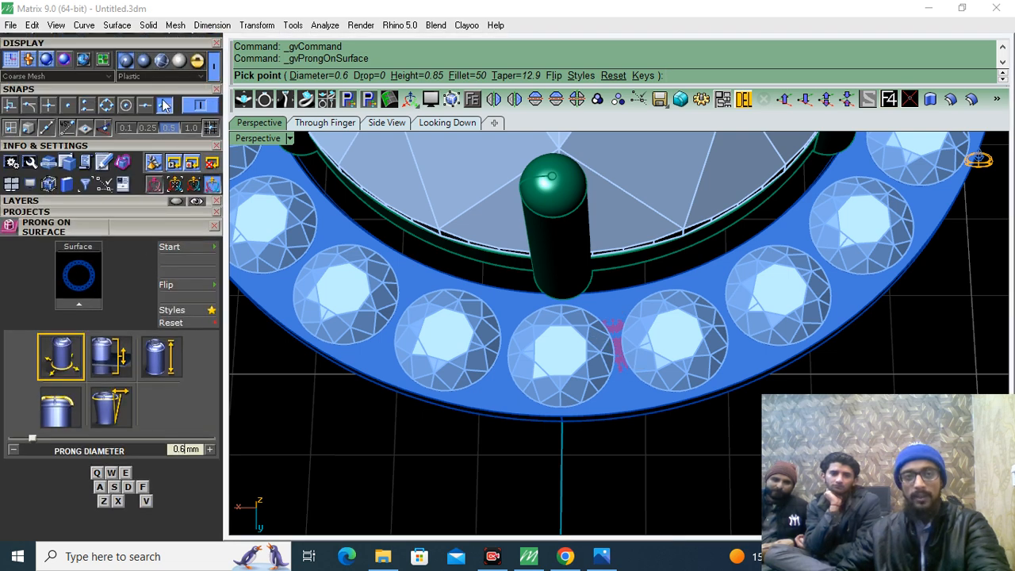
pyautogui.scroll(2, 615, 316)
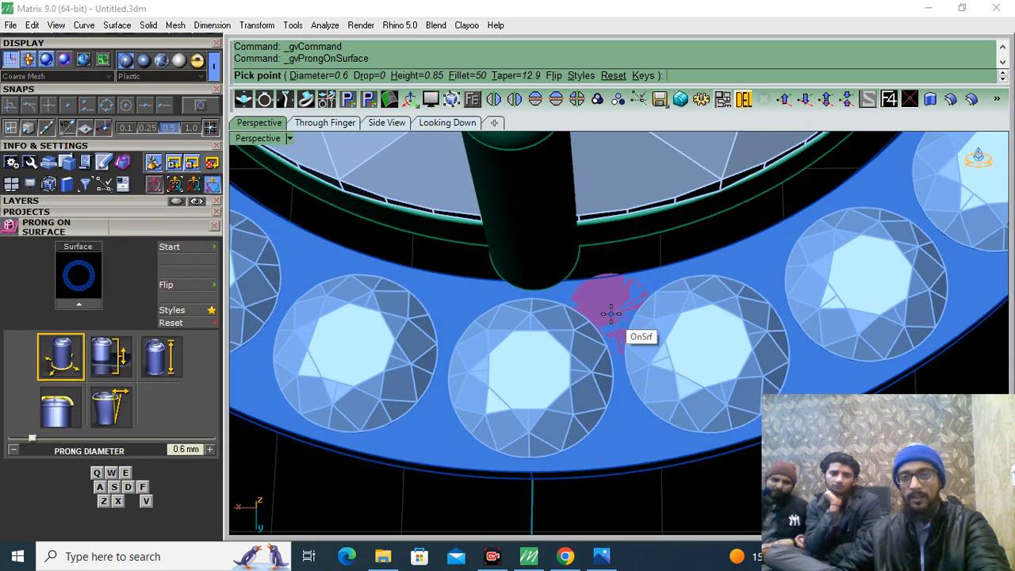
pyautogui.click(171, 288)
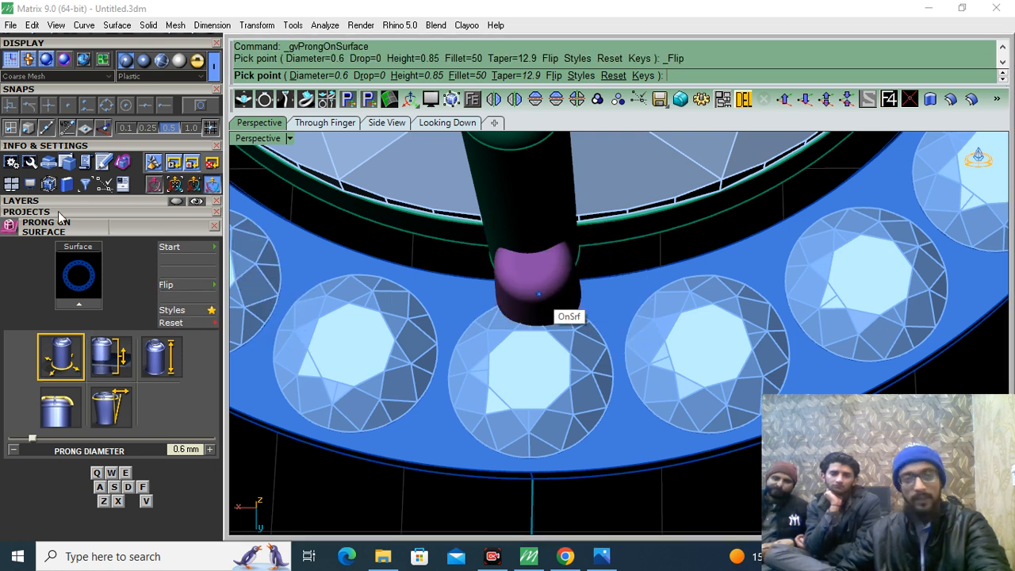
pyautogui.scroll(-2, 68, 211)
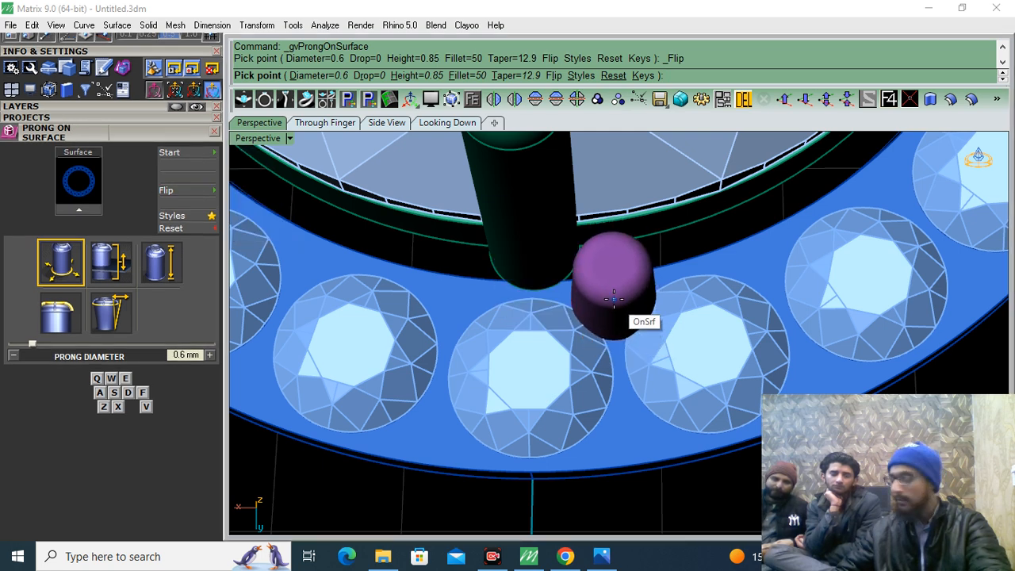
pyautogui.press('q')
pyautogui.press('q')
pyautogui.press('q')
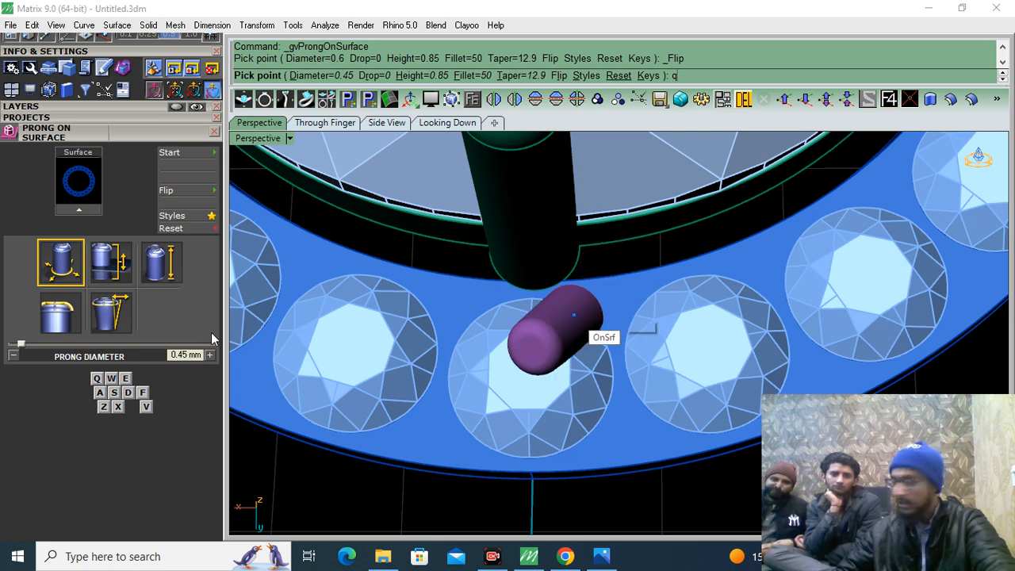
# Step: Set the surface prong's drop to 0.15 mm and its height to 0.75 mm
pyautogui.click(102, 268)
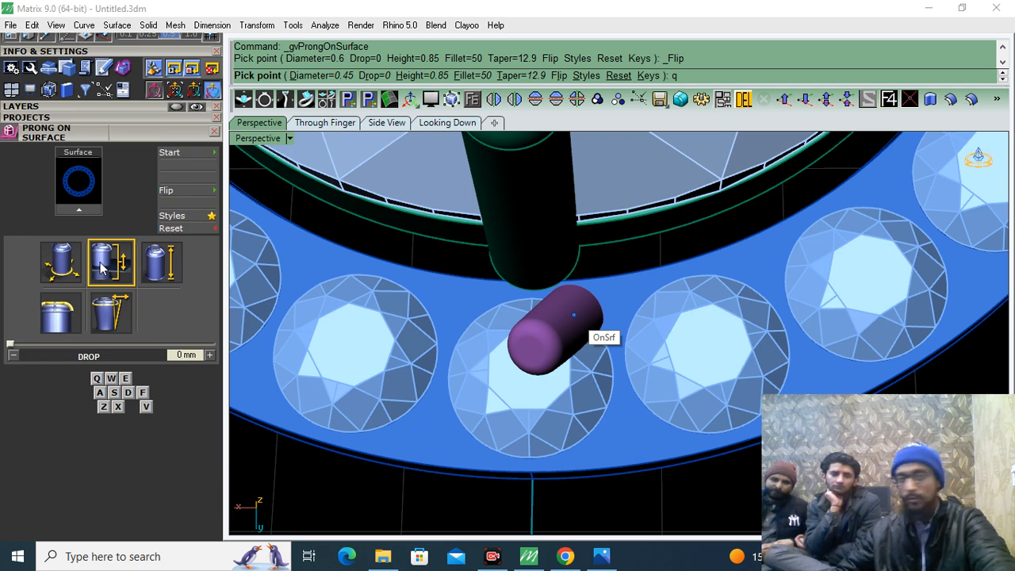
pyautogui.moveTo(544, 360); pyautogui.dragTo(549, 274, button='right')
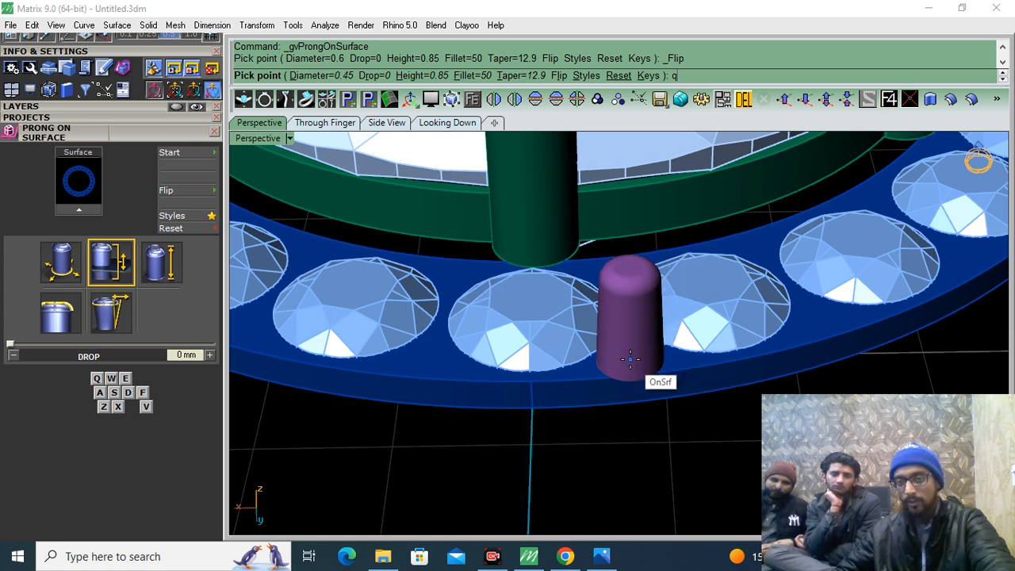
pyautogui.click(210, 354)
pyautogui.click(210, 354)
pyautogui.click(210, 354)
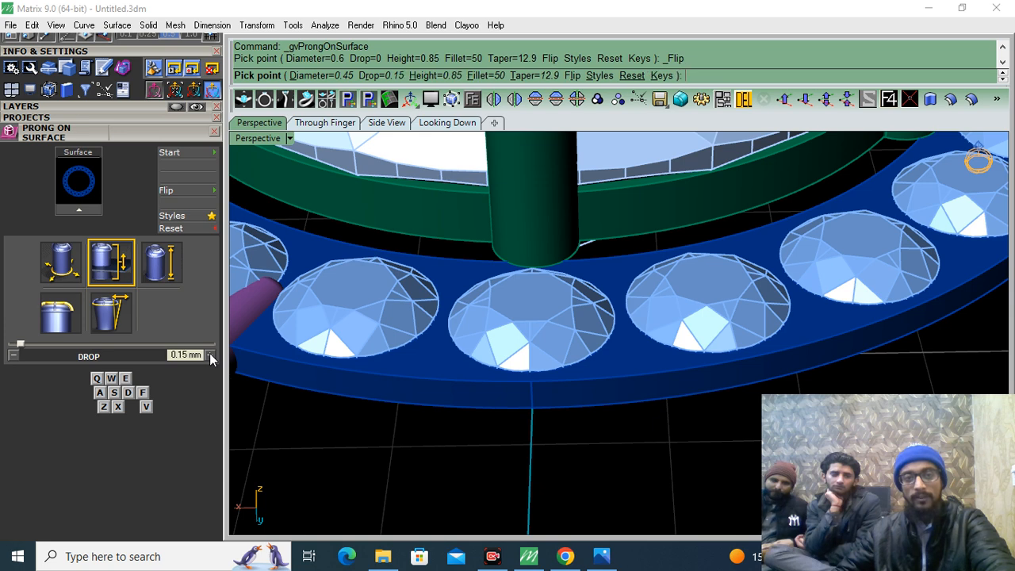
pyautogui.click(161, 270)
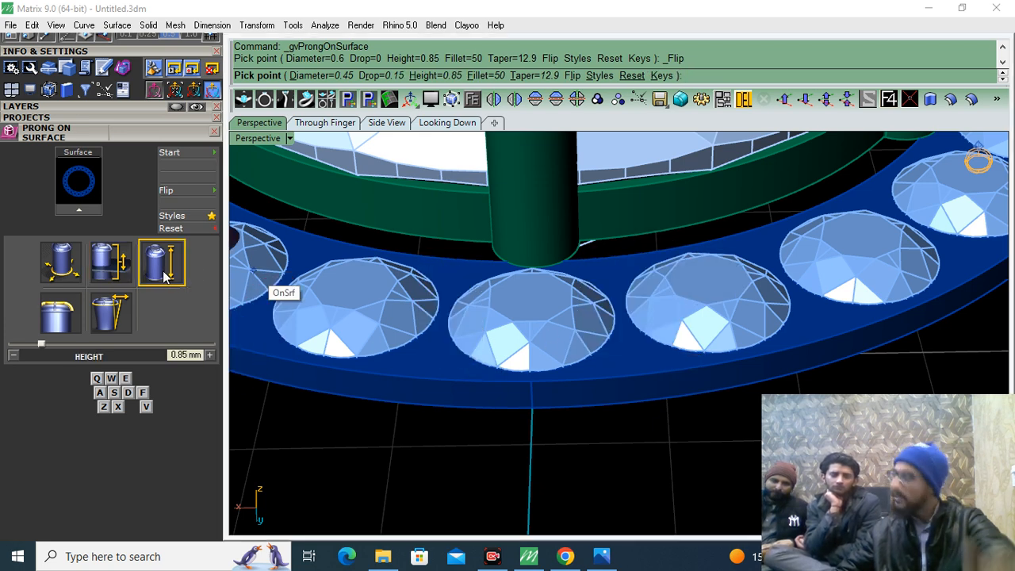
pyautogui.press('BackSpace')
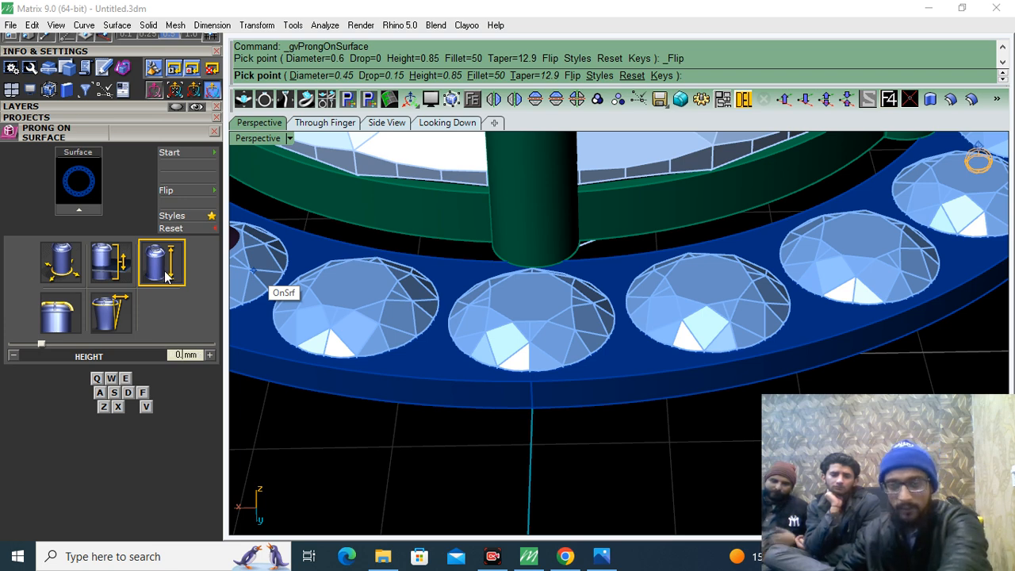
pyautogui.write('75')
pyautogui.press('Return')
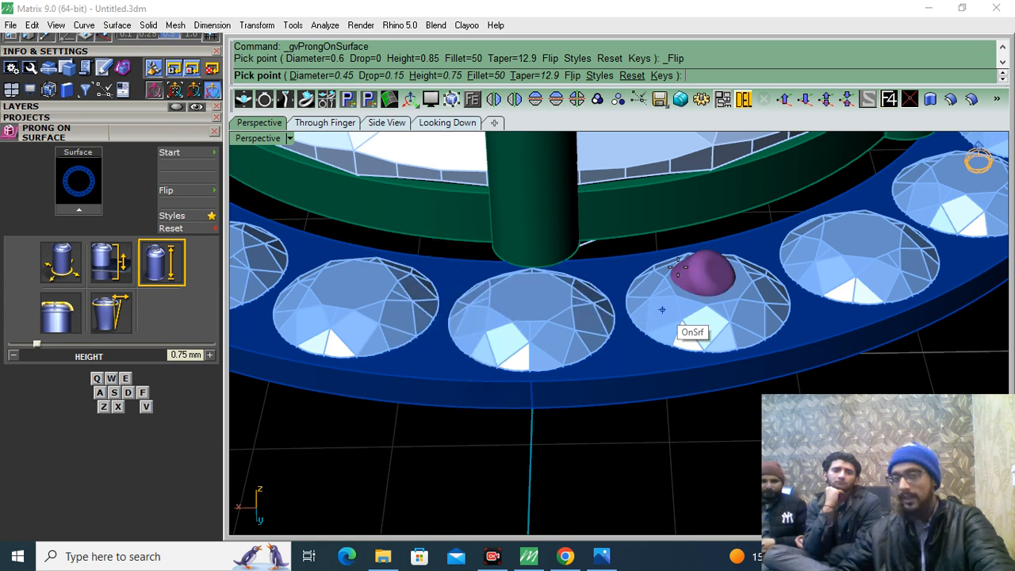
# Step: Place two prongs between two neighbouring small gems, one near the ring base's inner edge and one near its outer edge
pyautogui.scroll(1, 663, 333)
pyautogui.scroll(2, 627, 348)
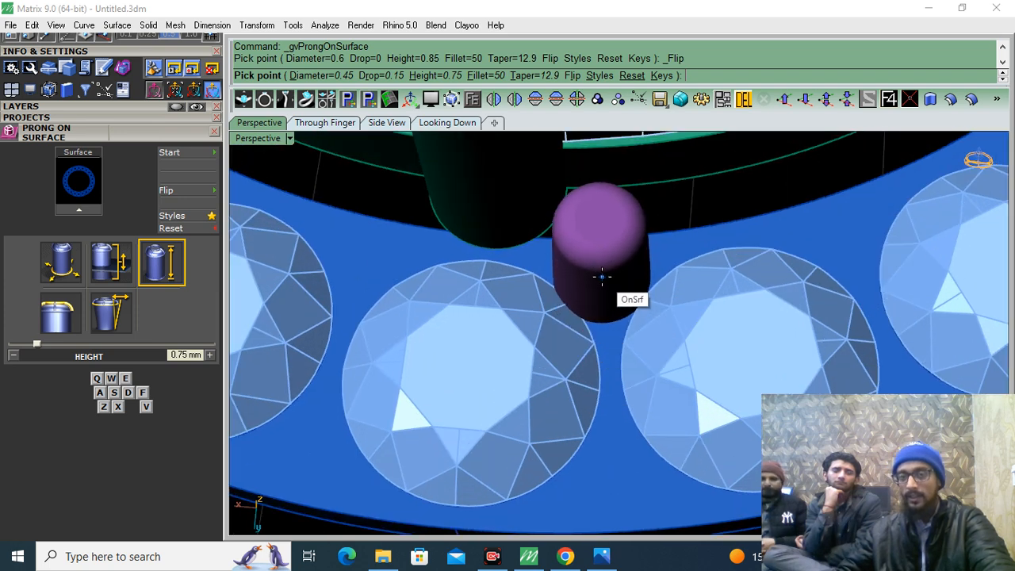
pyautogui.click(602, 276)
pyautogui.scroll(-2, 603, 276)
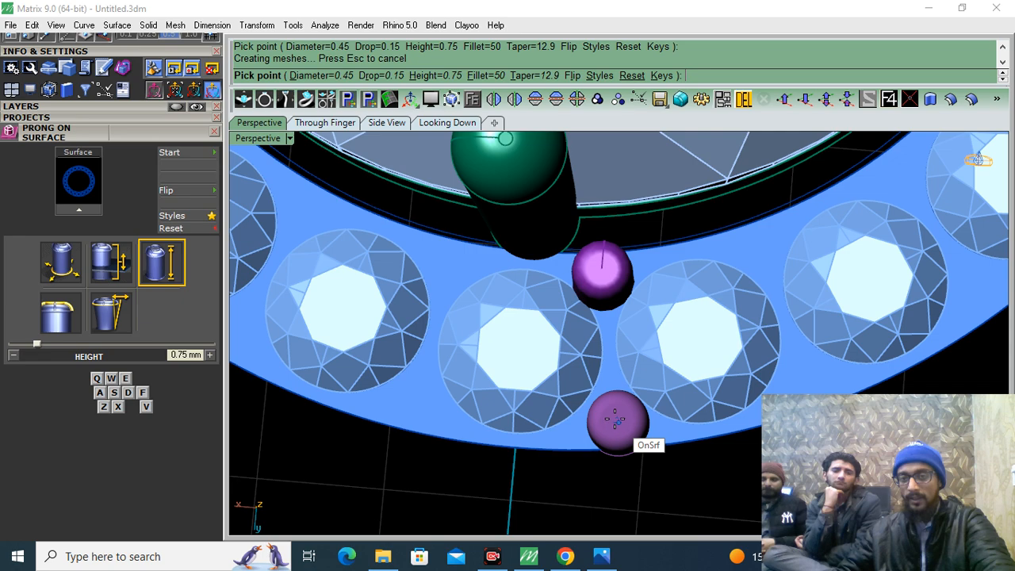
pyautogui.click(611, 409)
pyautogui.press('Return')
# Step: Polar array the two prongs around the origin with 22 items over 360 degrees
pyautogui.keyDown('shift'); pyautogui.click(595, 284); pyautogui.keyUp('shift')
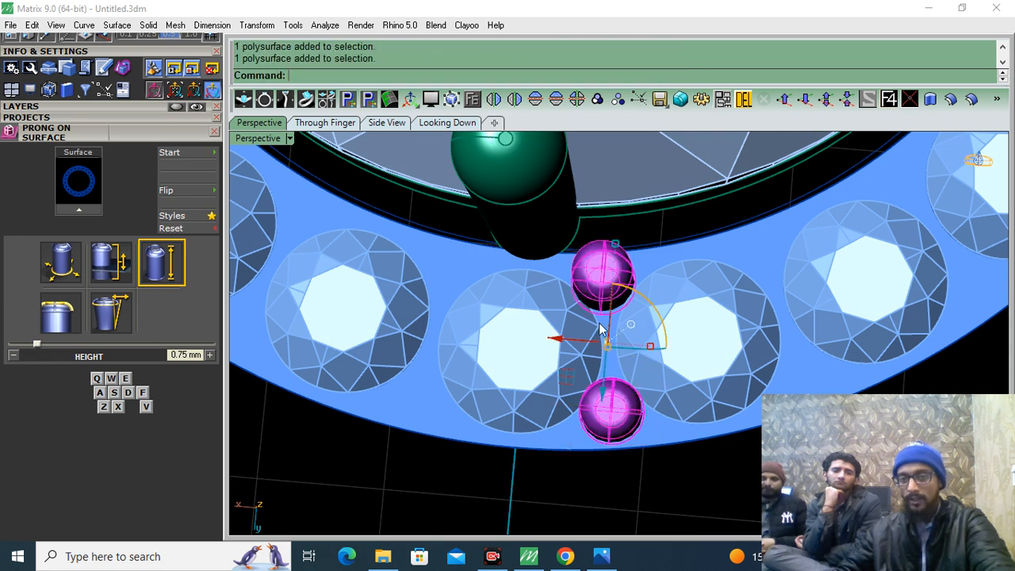
pyautogui.scroll(-5, 594, 284)
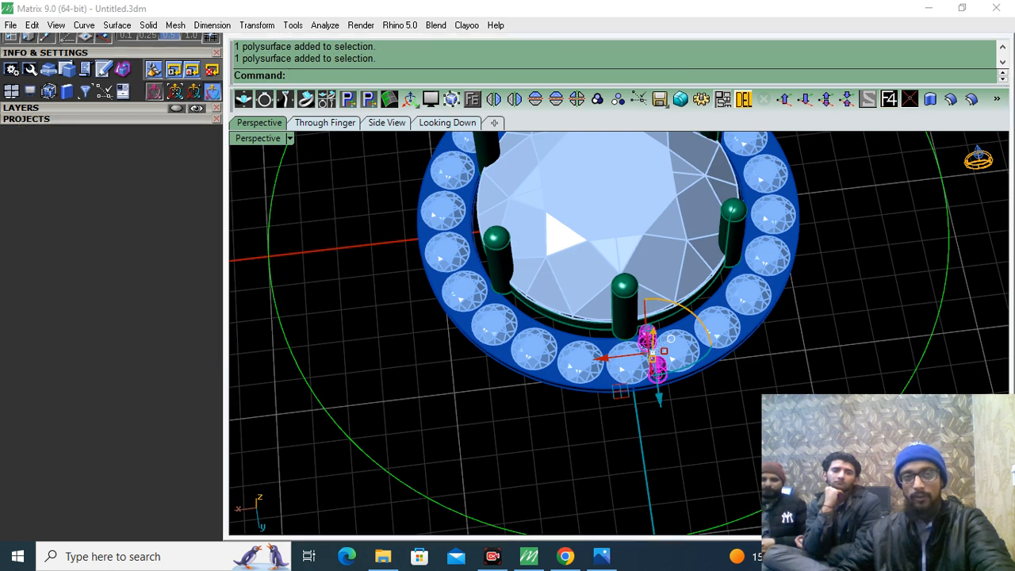
pyautogui.click(149, 169)
pyautogui.moveTo(564, 384); pyautogui.dragTo(553, 351, button='right')
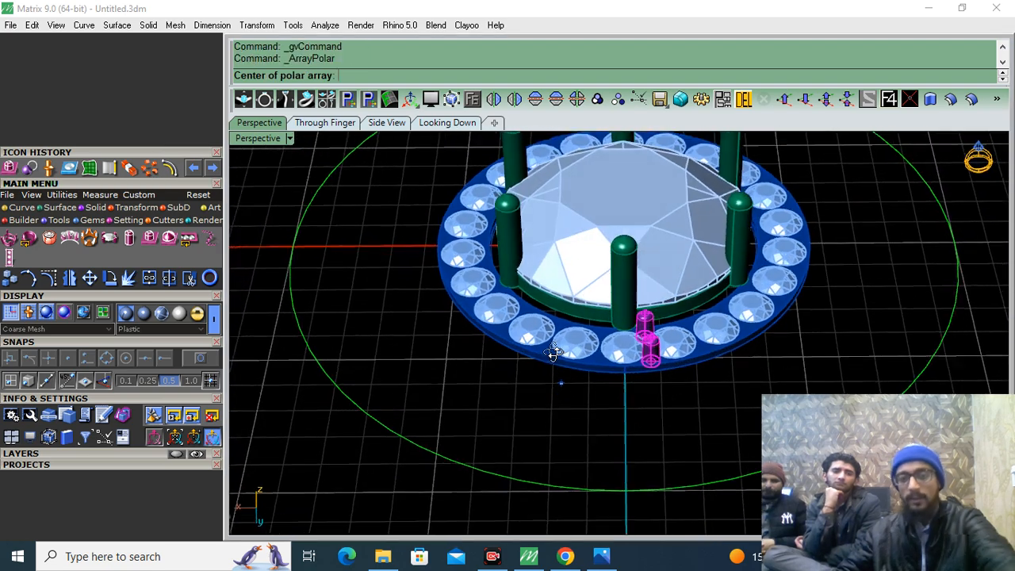
pyautogui.write('0')
pyautogui.press('Return')
pyautogui.press('Return')
pyautogui.press('Return')
pyautogui.press('Return')
pyautogui.moveTo(616, 385); pyautogui.dragTo(607, 283, button='right')
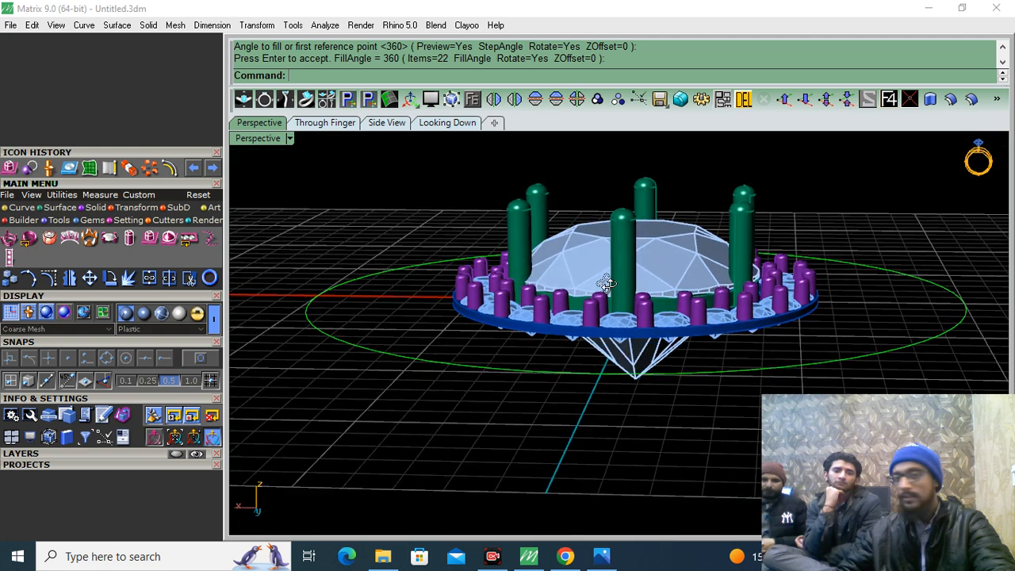
pyautogui.scroll(5, 566, 322)
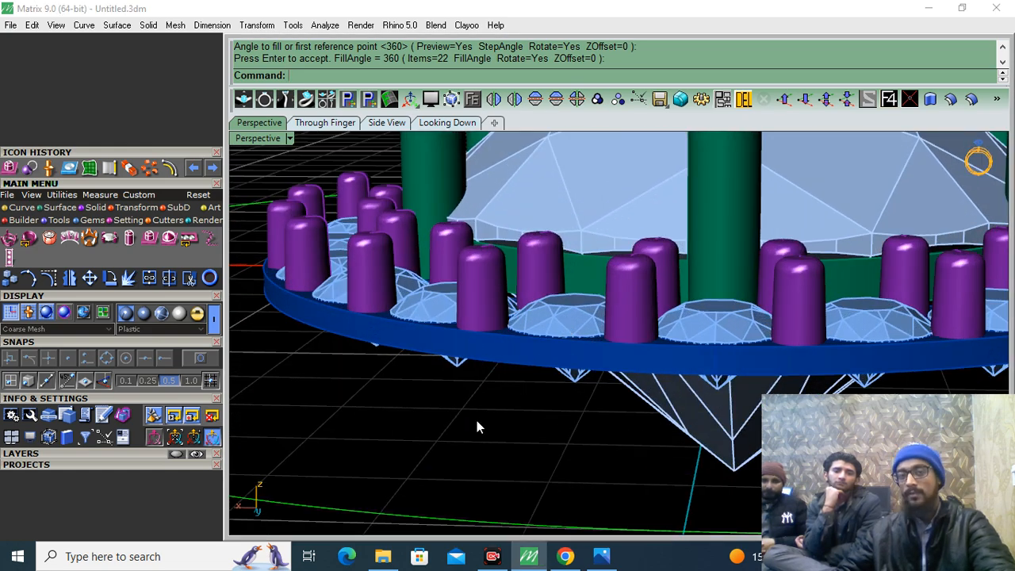
# Step: Undo the polar array and delete the two prongs placed on the ring base
pyautogui.hotkey('ctrl', 'z')
pyautogui.moveTo(510, 326); pyautogui.dragTo(650, 395, button='right')
pyautogui.scroll(3, 752, 340)
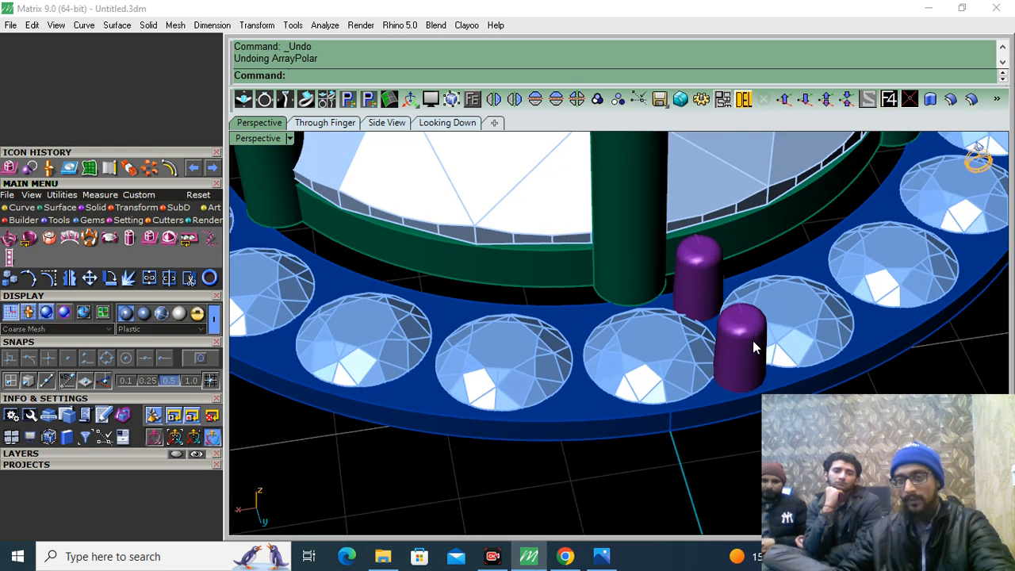
pyautogui.click(752, 340)
pyautogui.keyDown('shift'); pyautogui.click(708, 293); pyautogui.keyUp('shift')
pyautogui.click(743, 98)
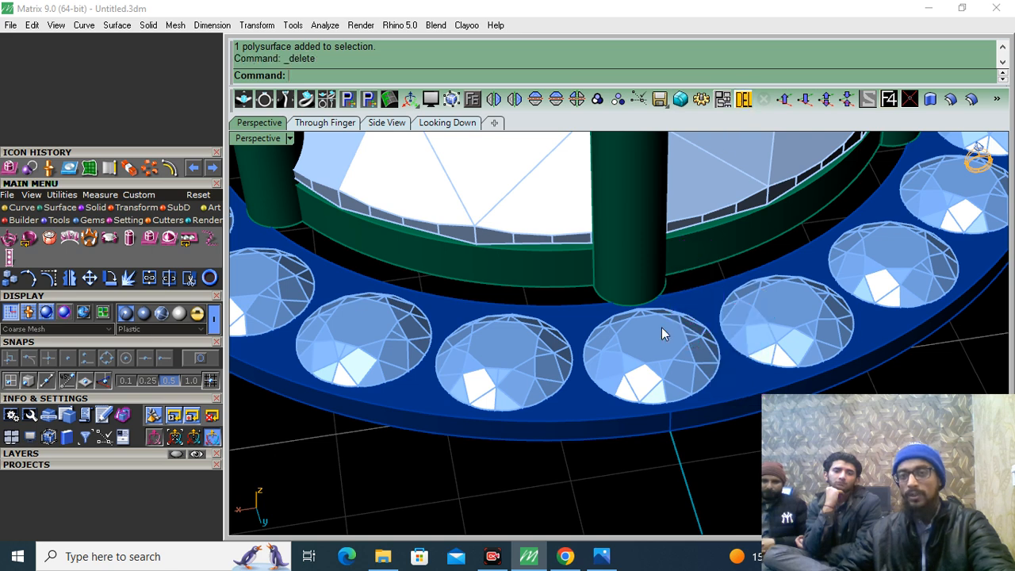
# Step: Start Prong Adder with two shared prongs and load all 22 small gems into it
pyautogui.click(661, 327)
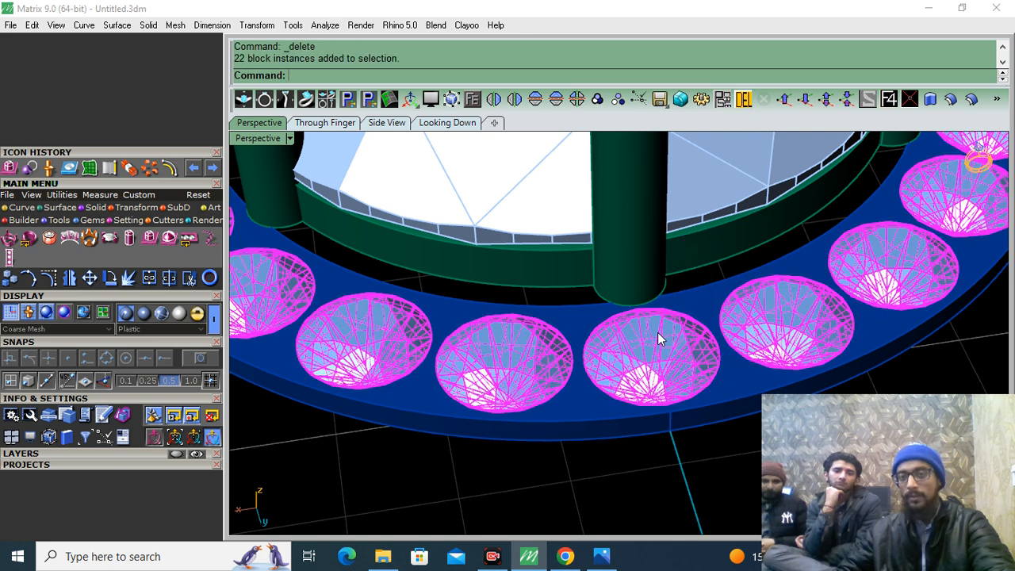
pyautogui.click(110, 241)
pyautogui.moveTo(107, 461); pyautogui.dragTo(127, 113)
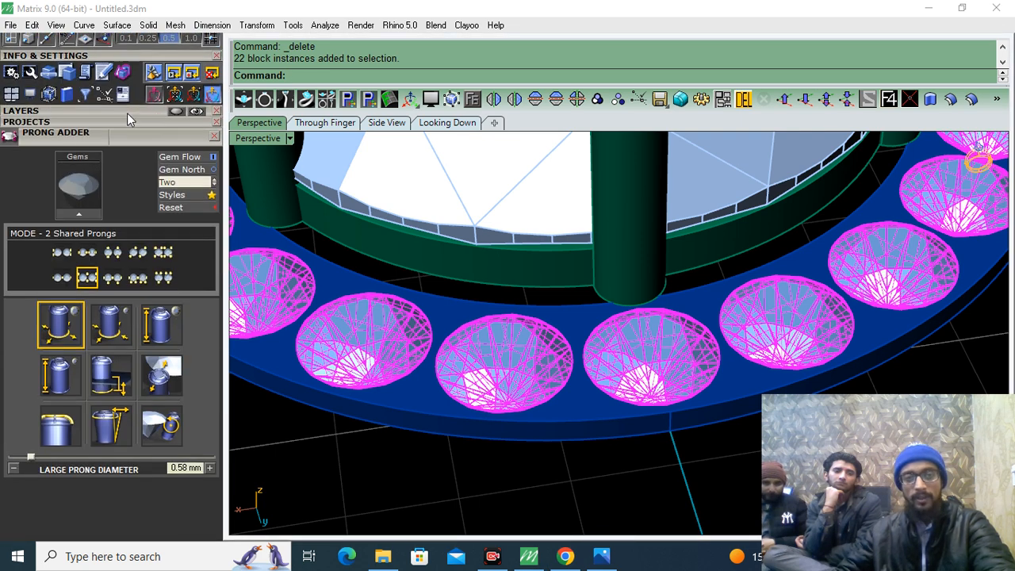
pyautogui.click(84, 210)
pyautogui.scroll(-6, 676, 311)
pyautogui.moveTo(677, 311); pyautogui.dragTo(628, 436, button='right')
# Step: Set both the large and the small prong diameter to 0.45 mm in Prong Adder
pyautogui.click(64, 311)
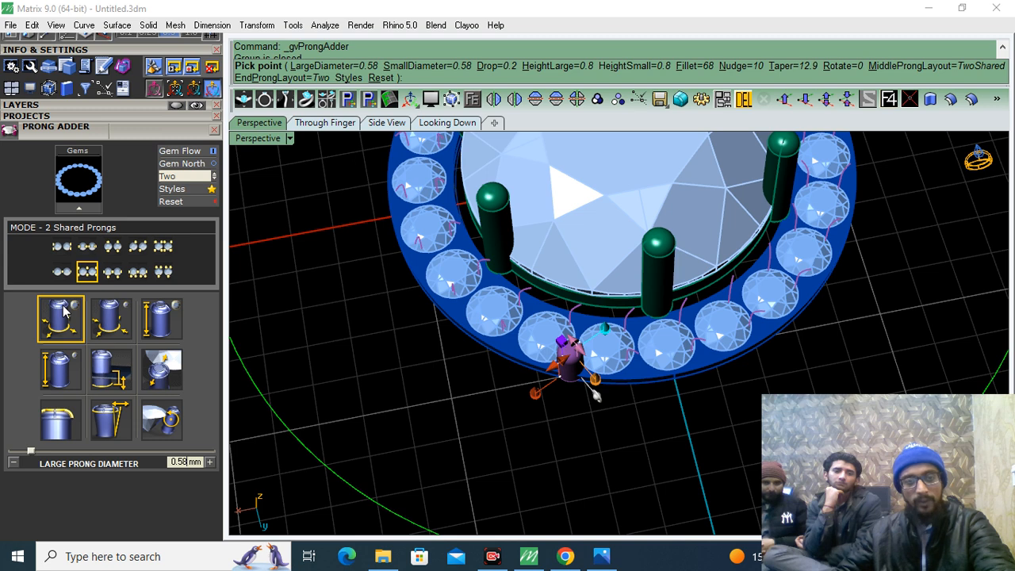
pyautogui.write('.45')
pyautogui.press('Return')
pyautogui.click(132, 325)
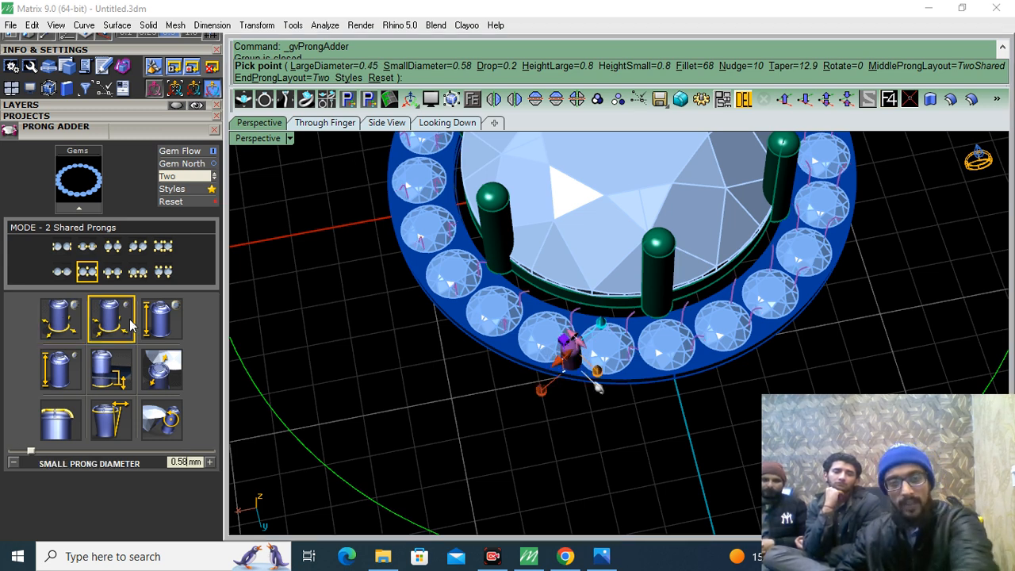
pyautogui.write('0.45')
pyautogui.press('Return')
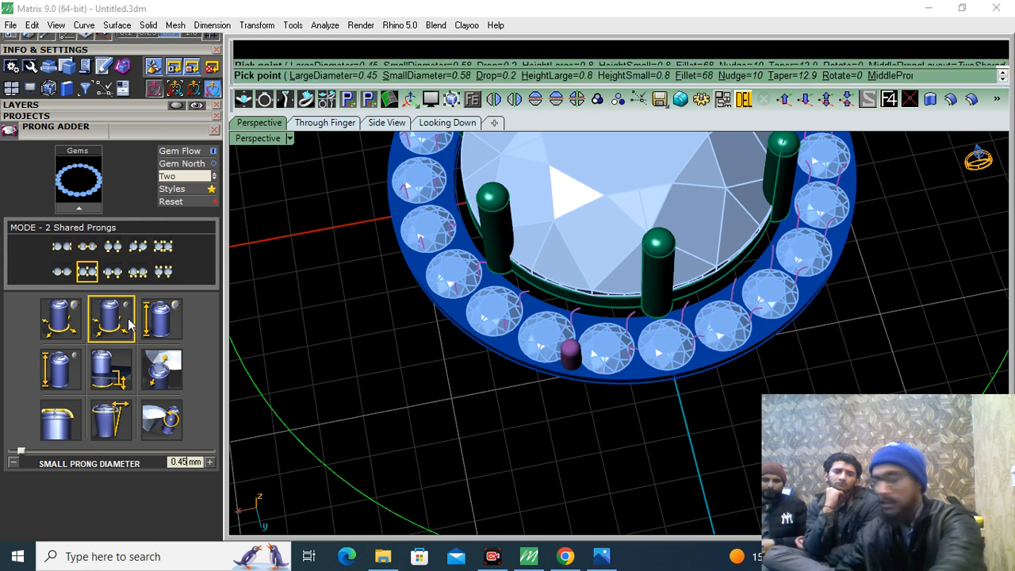
# Step: Set the large prong height to 0.65 mm
pyautogui.click(157, 321)
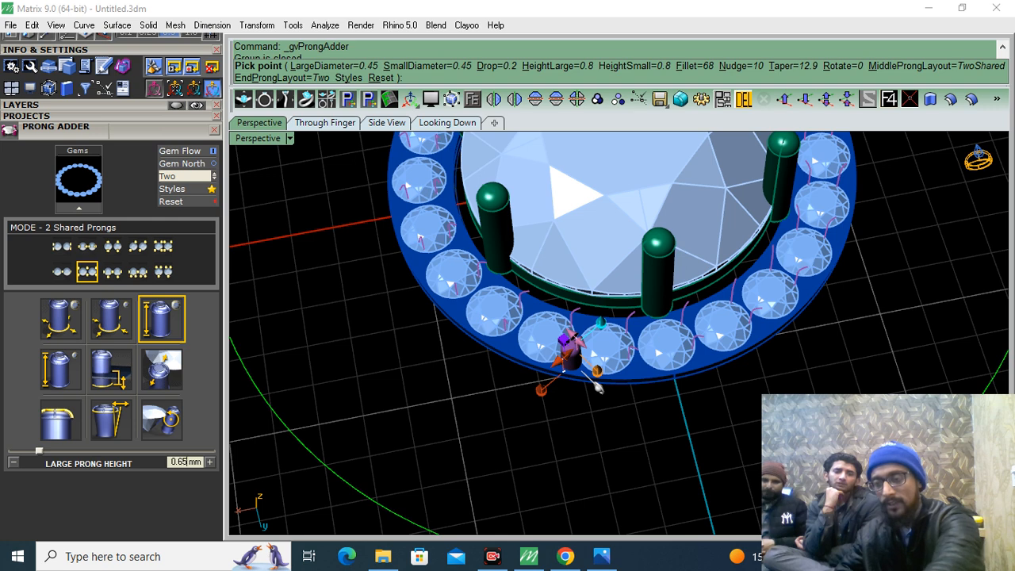
# Step: Set both the large and small prong heights to 0.65 mm
pyautogui.write('0.65')
pyautogui.press('Return')
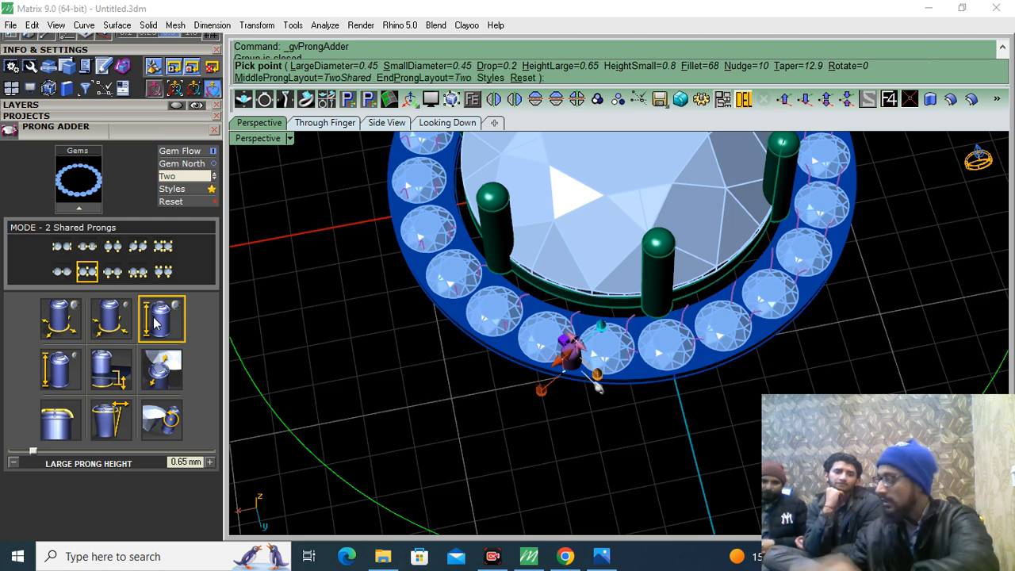
pyautogui.click(69, 379)
pyautogui.write('0.65')
pyautogui.press('Return')
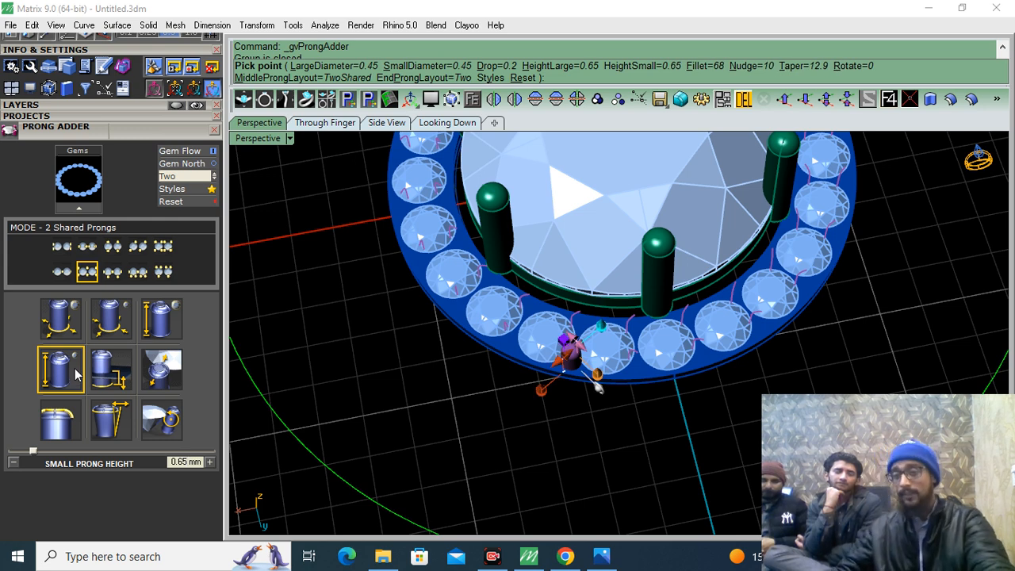
# Step: Set the prong drop to 0.15 mm and the nudge to 0%
pyautogui.click(109, 377)
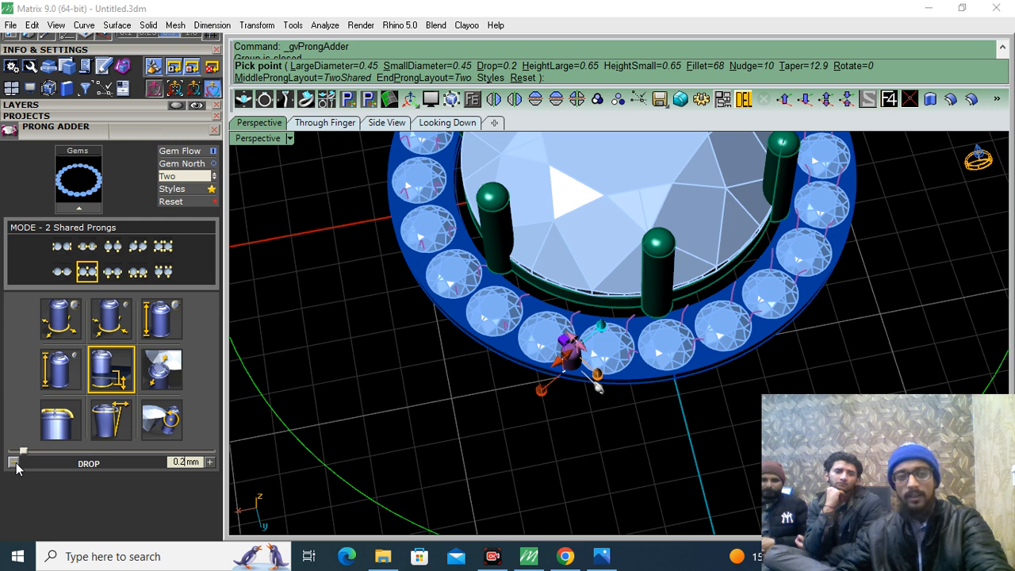
pyautogui.click(14, 463)
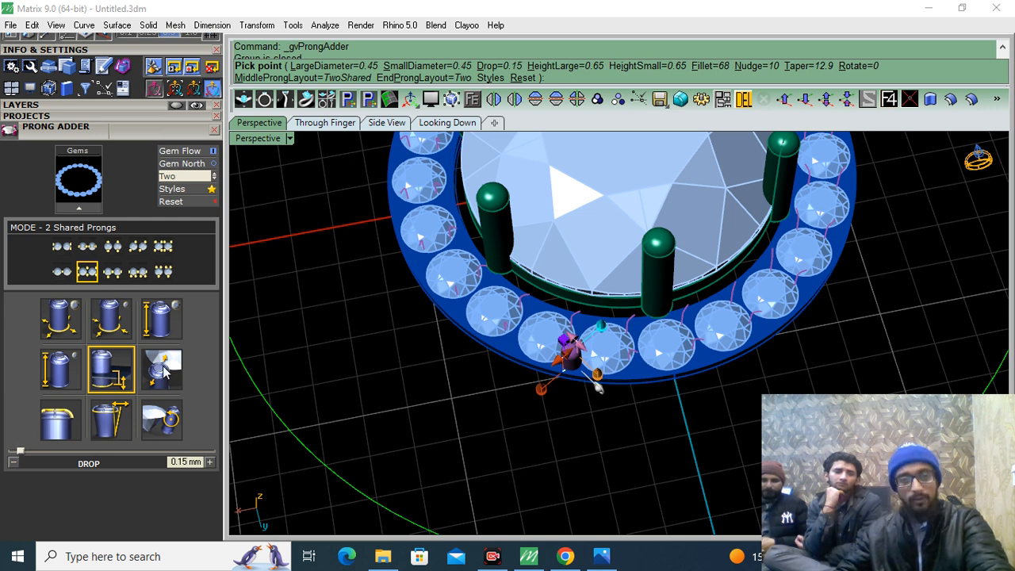
pyautogui.click(164, 369)
pyautogui.moveTo(31, 454); pyautogui.dragTo(3, 463)
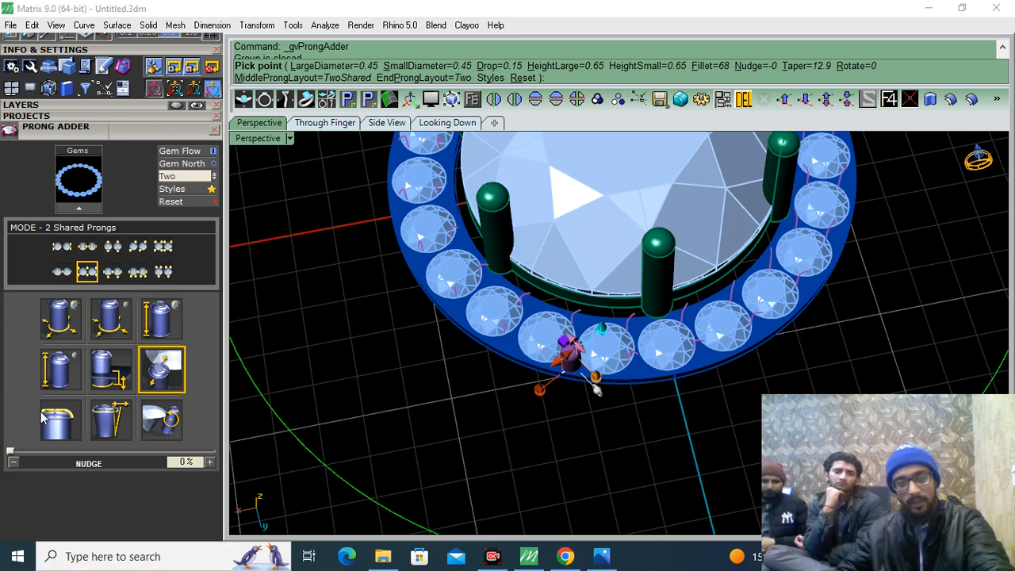
# Step: Inspect the preview prong between the halo gems and generate the two-shared prongs around the whole halo
pyautogui.moveTo(508, 376); pyautogui.dragTo(596, 304, button='right')
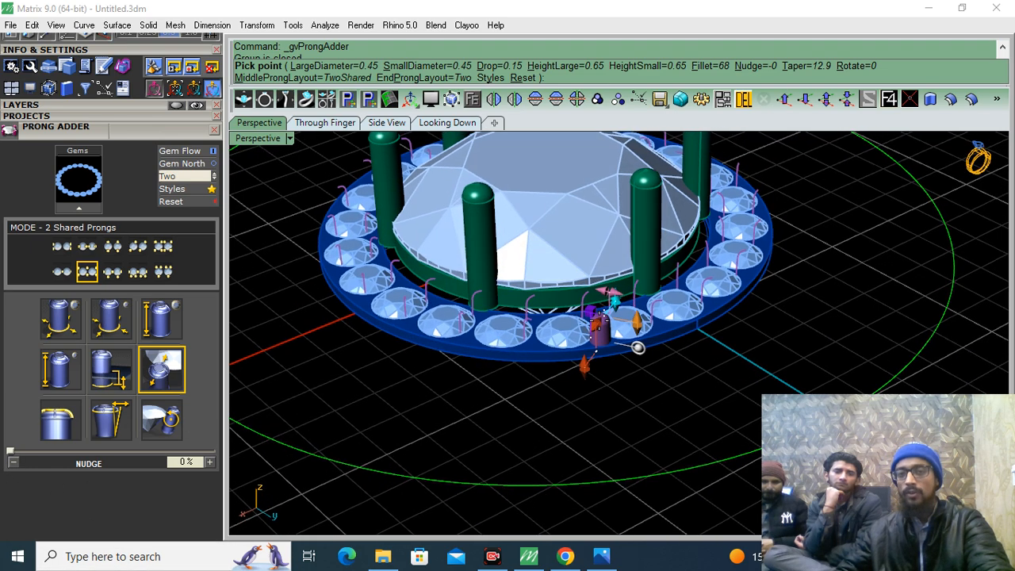
pyautogui.scroll(10, 596, 305)
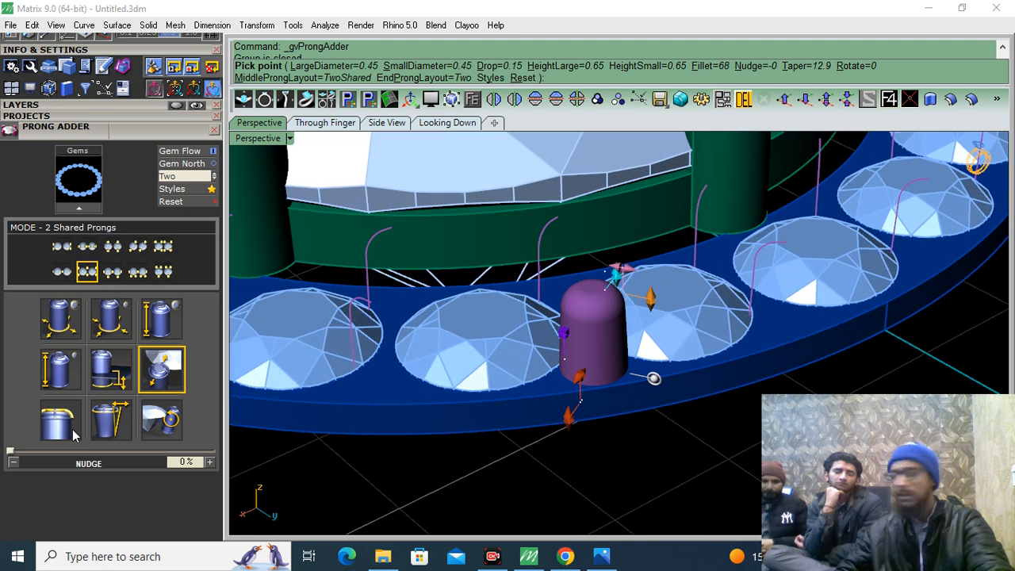
pyautogui.scroll(-9, 509, 349)
pyautogui.moveTo(547, 329); pyautogui.dragTo(600, 390, button='right')
pyautogui.rightClick(614, 389)
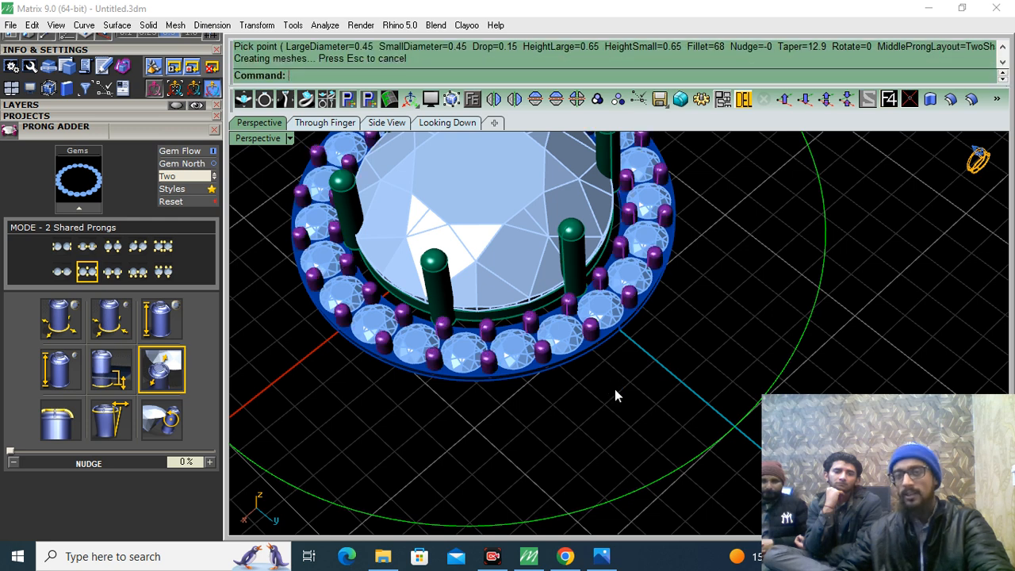
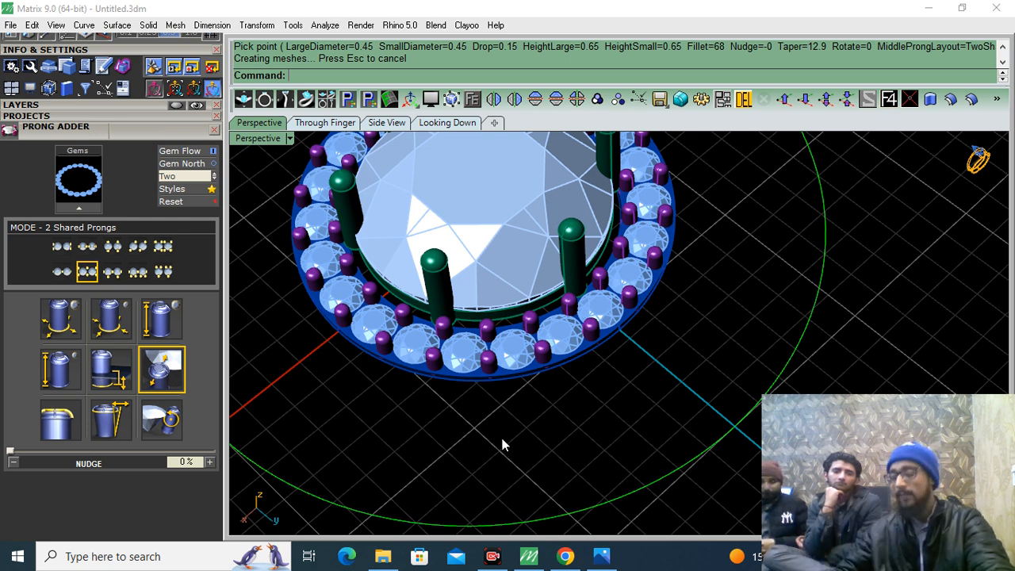
# Step: Group the new halo prongs with the halo's metal ring
pyautogui.scroll(6, 547, 368)
pyautogui.click(548, 354)
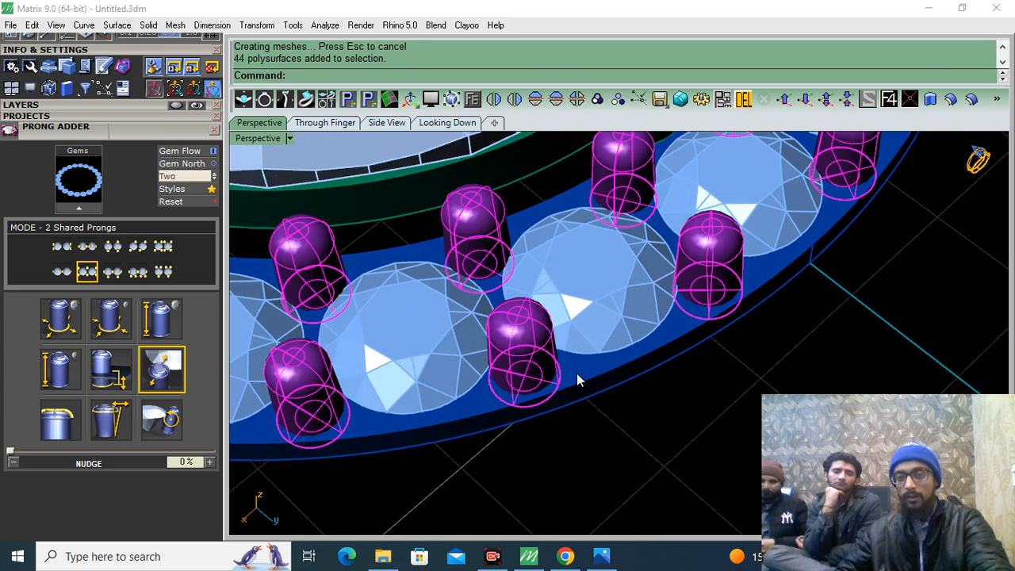
pyautogui.keyDown('shift'); pyautogui.click(576, 372); pyautogui.keyUp('shift')
pyautogui.hotkey('ctrl', 'g')
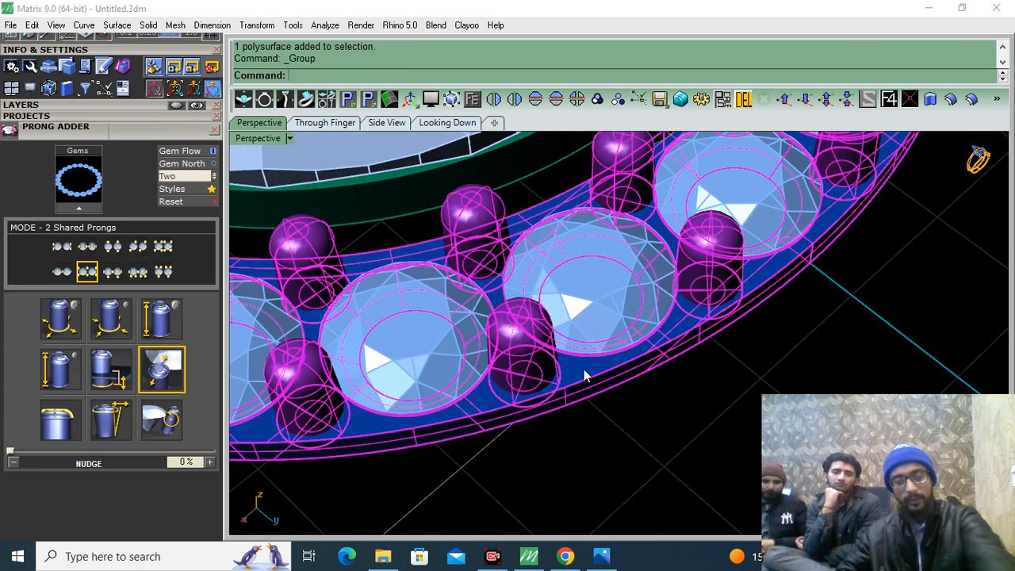
# Step: Assign the grouped halo ring and prongs to the Metal 01 layer
pyautogui.click(214, 131)
pyautogui.click(144, 106)
pyautogui.click(54, 134)
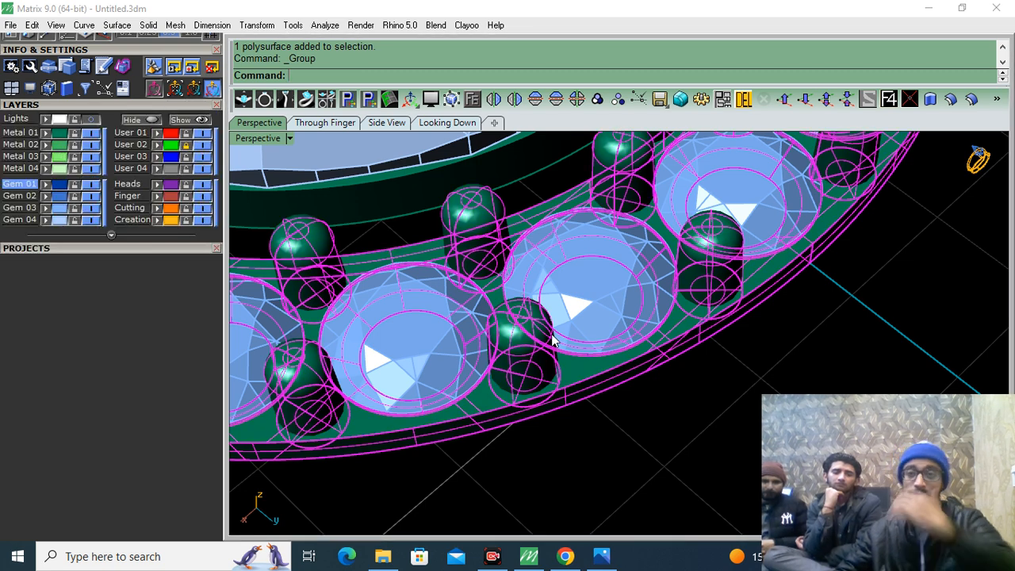
pyautogui.click(689, 495)
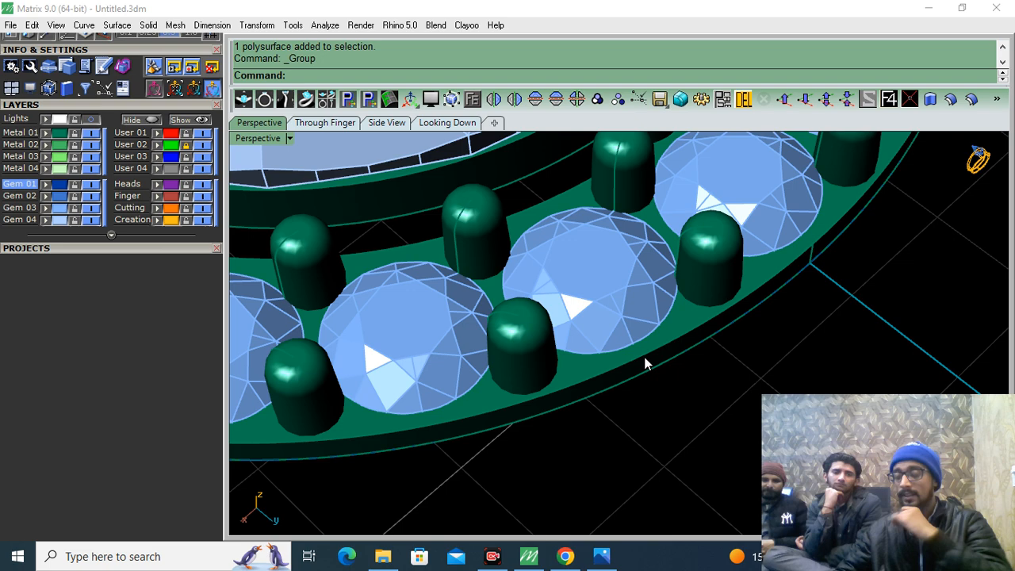
# Step: Group the halo gems together with the metal ring and prongs
pyautogui.click(650, 325)
pyautogui.keyDown('shift'); pyautogui.click(706, 300); pyautogui.keyUp('shift')
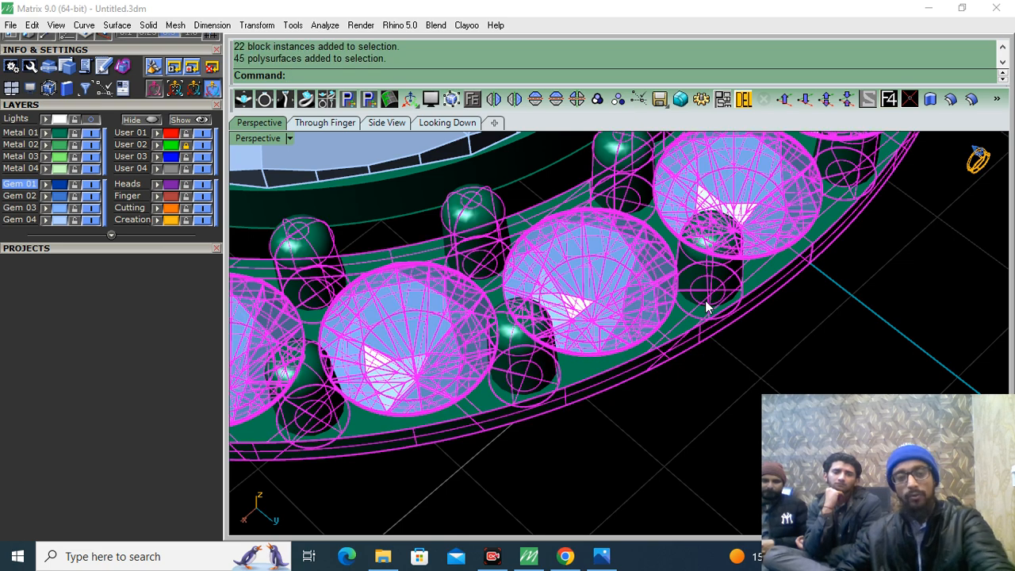
pyautogui.hotkey('ctrl', 'g')
pyautogui.click(635, 404)
# Step: Extrude the halo's outer edge curve straight by -0.5 to form a band below the ring
pyautogui.click(642, 400)
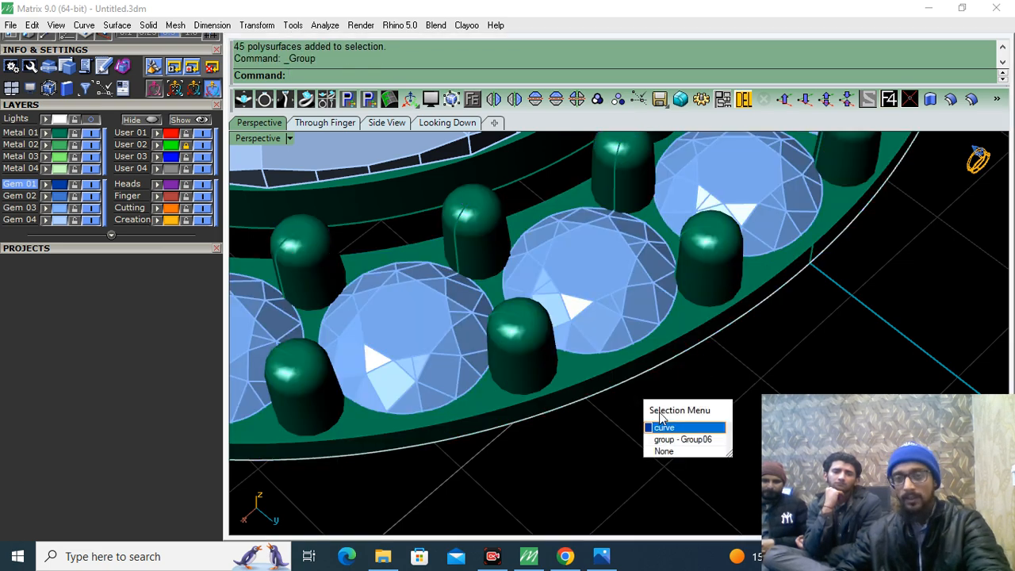
pyautogui.click(665, 428)
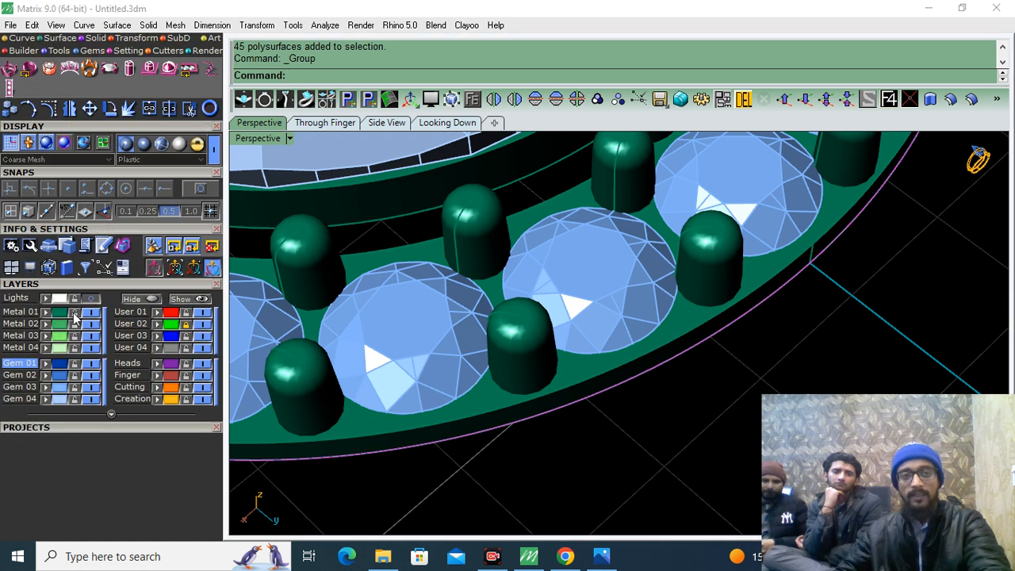
pyautogui.click(67, 286)
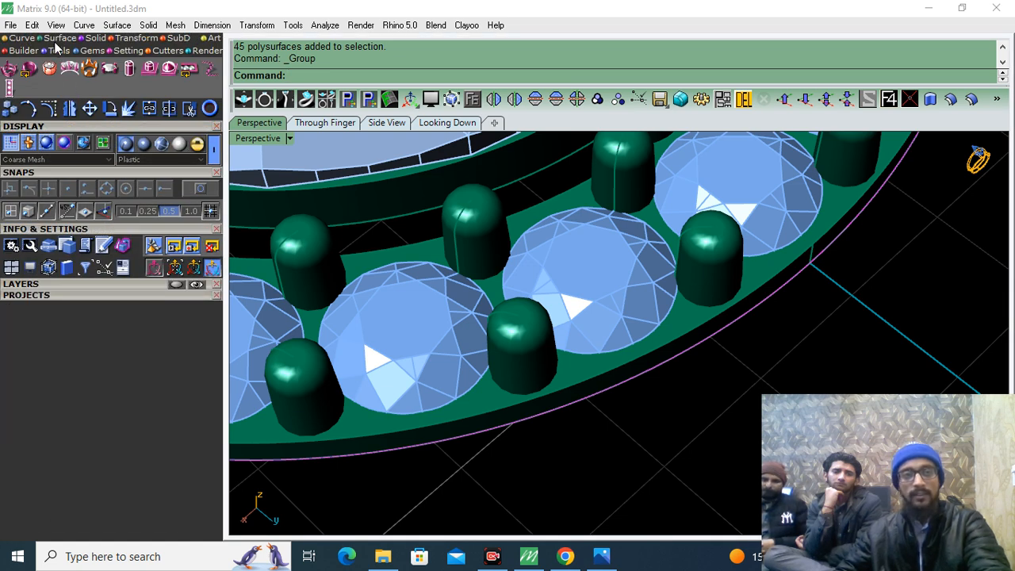
pyautogui.click(59, 50)
pyautogui.click(90, 90)
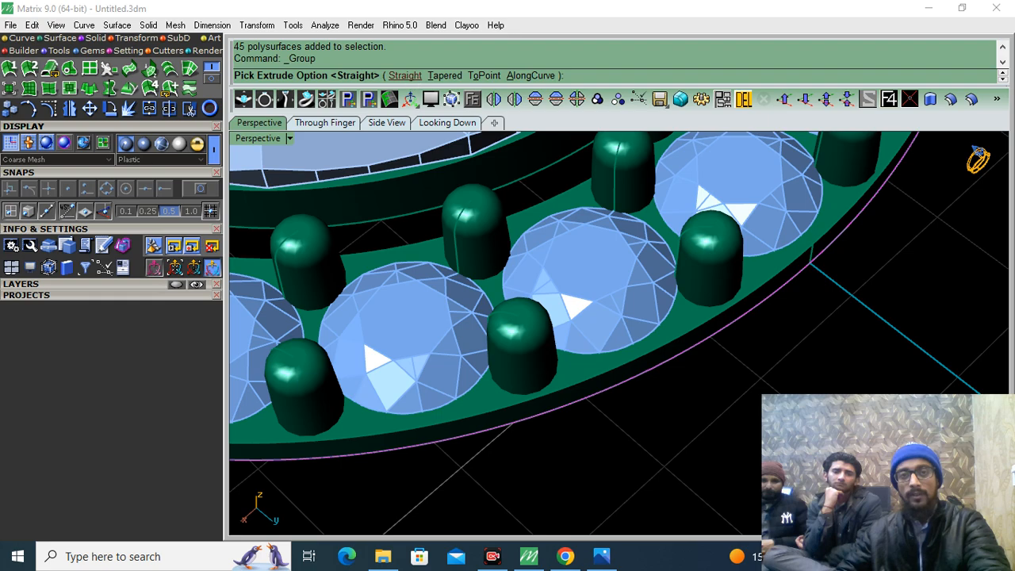
pyautogui.click(405, 75)
pyautogui.scroll(-10, 532, 262)
pyautogui.moveTo(549, 379); pyautogui.dragTo(603, 315, button='right')
pyautogui.scroll(4, 590, 339)
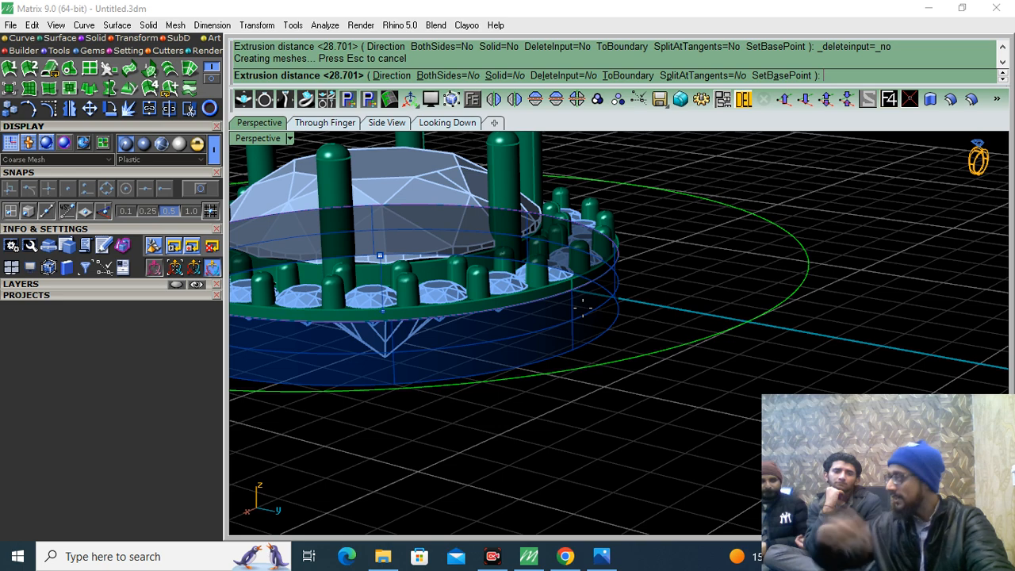
pyautogui.write('-.')
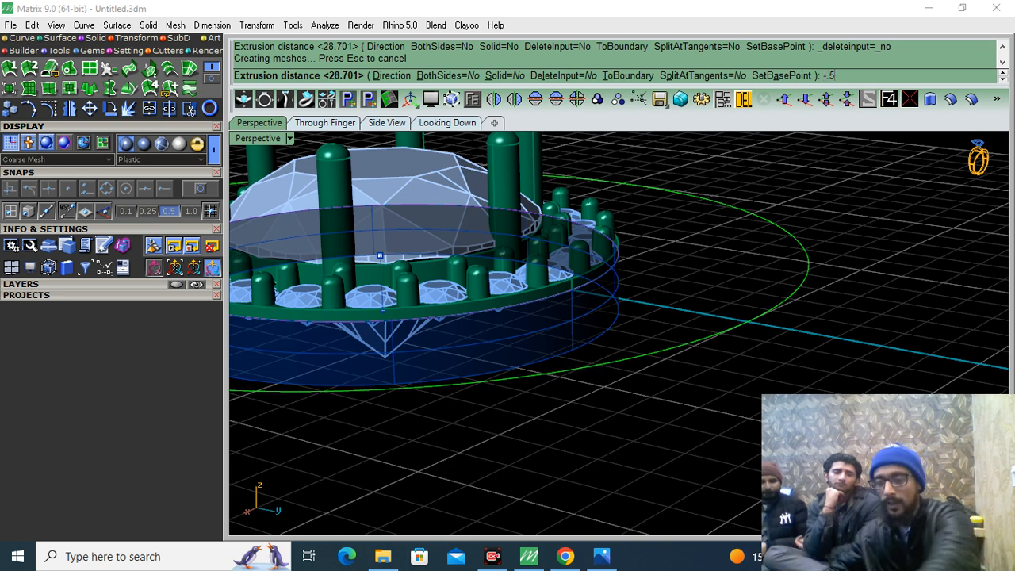
pyautogui.write('5')
pyautogui.press('Return')
# Step: Raise the extruded band slightly into the halo ring and offset it inward by 0.25 as a solid
pyautogui.scroll(5, 619, 317)
pyautogui.click(577, 284)
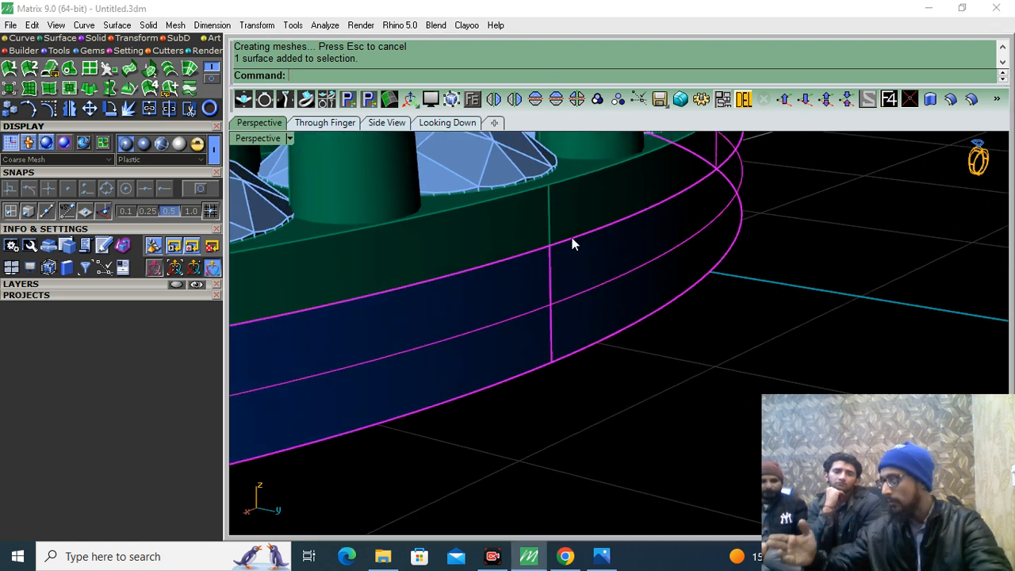
pyautogui.moveTo(573, 272); pyautogui.dragTo(588, 274)
pyautogui.click(950, 100)
pyautogui.click(612, 315)
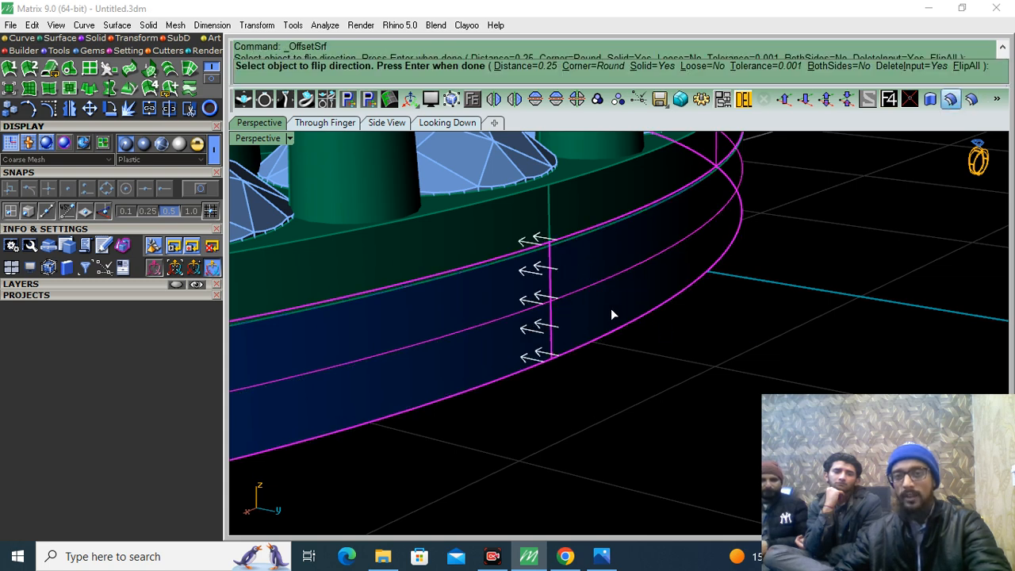
pyautogui.press('Return')
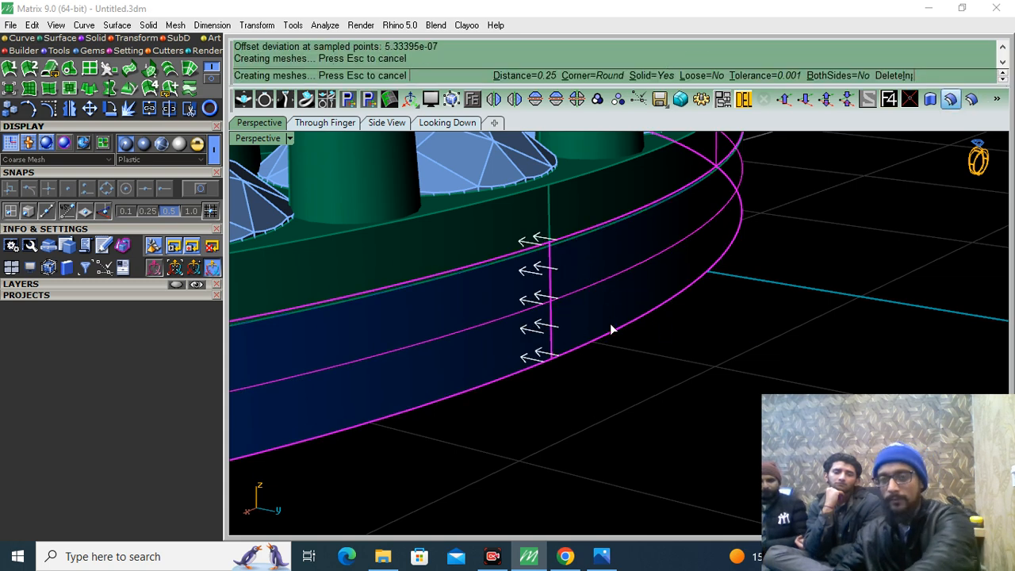
# Step: With the Gem 03 layer hidden, group the new solid band with the halo and assign it to Metal 01
pyautogui.click(101, 283)
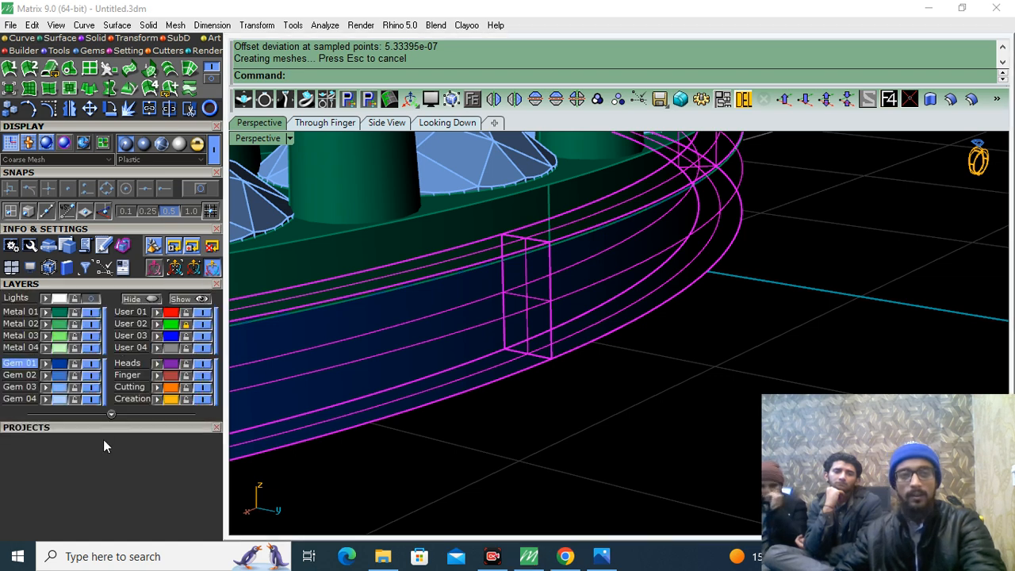
pyautogui.click(90, 390)
pyautogui.moveTo(539, 251); pyautogui.dragTo(531, 328, button='right')
pyautogui.hotkey('ctrl', 'a')
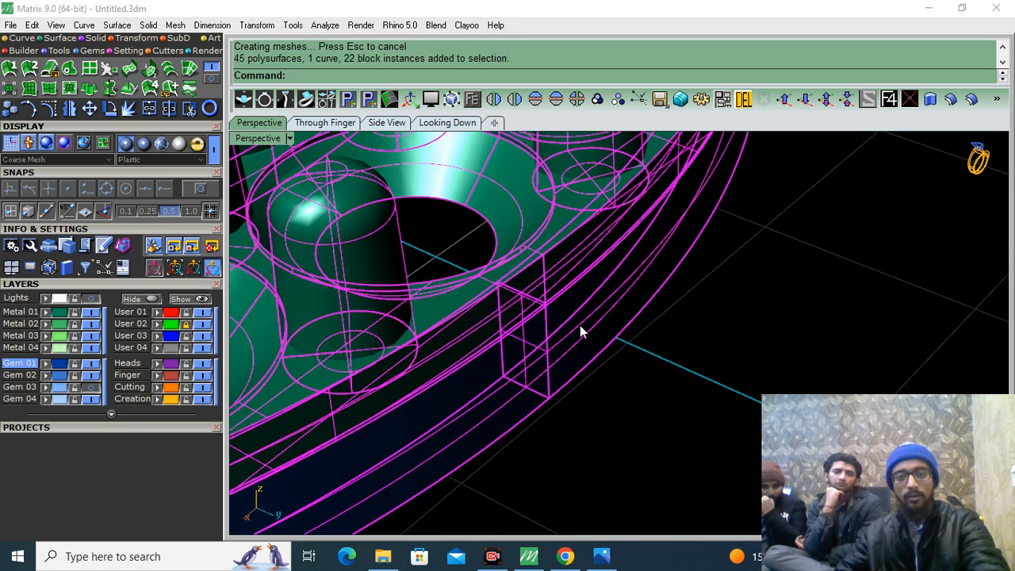
pyautogui.hotkey('ctrl', 'g')
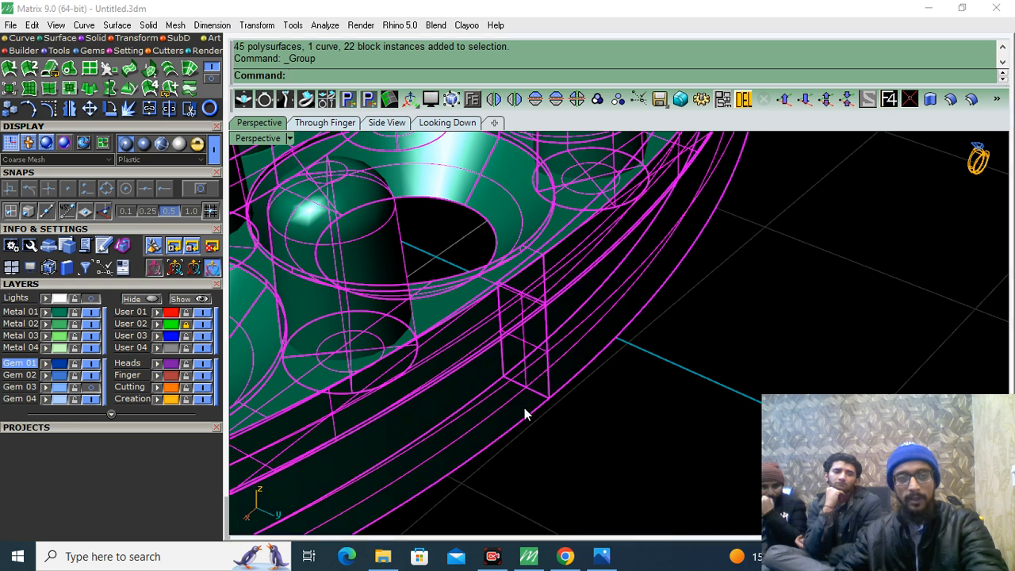
pyautogui.click(622, 444)
pyautogui.scroll(-8, 605, 441)
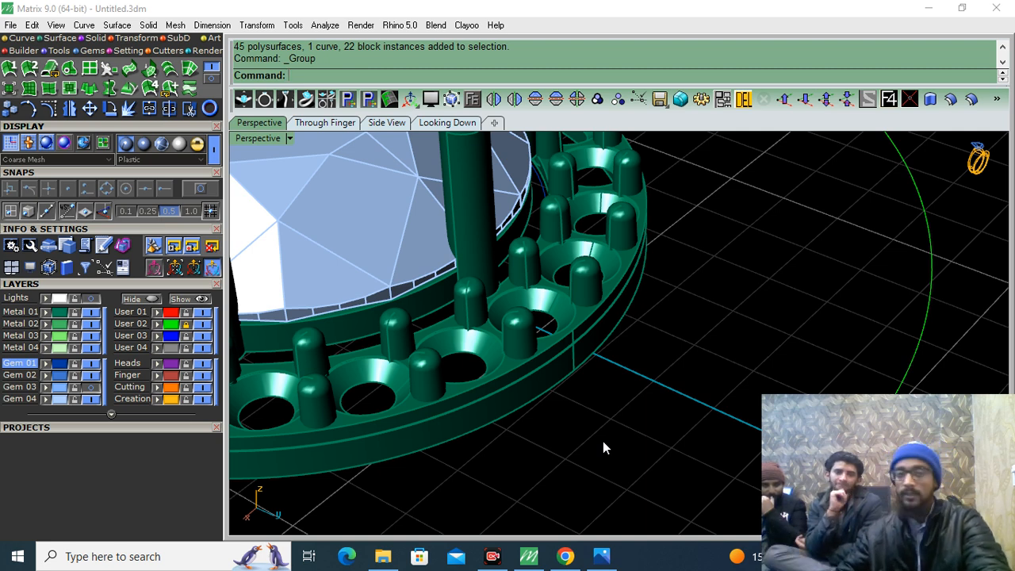
# Step: Show the Gem 03 layer again so the halo gems are displayed
pyautogui.click(688, 6)
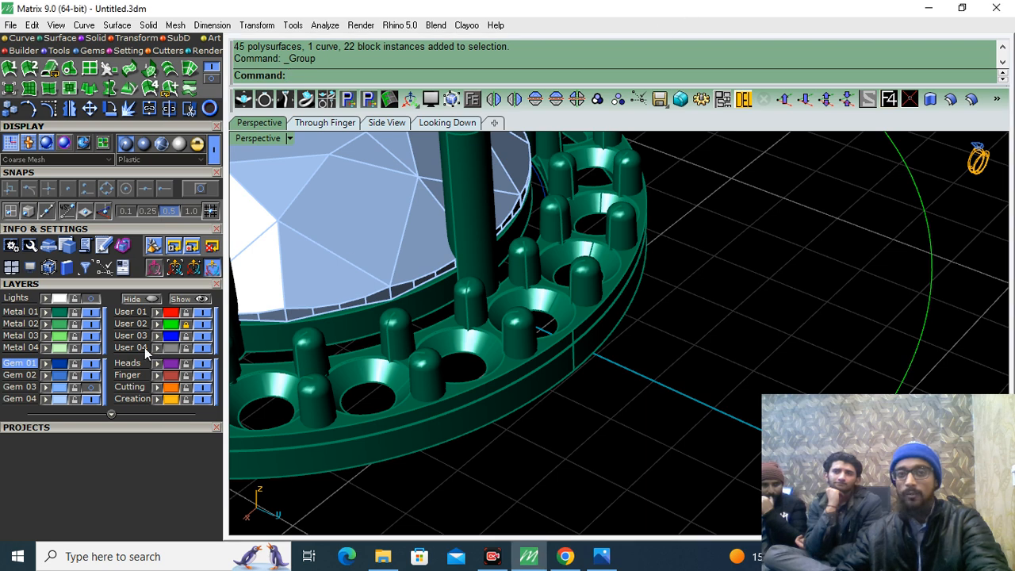
pyautogui.click(93, 386)
pyautogui.scroll(-5, 516, 344)
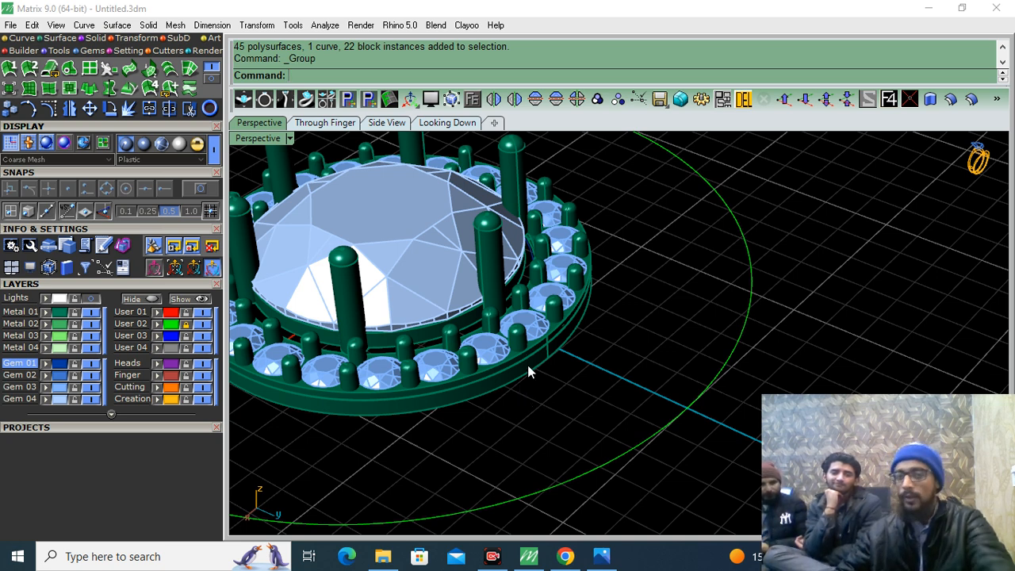
# Step: Switch to the Looking Down view and show the reference photo on the Lights layer
pyautogui.click(447, 122)
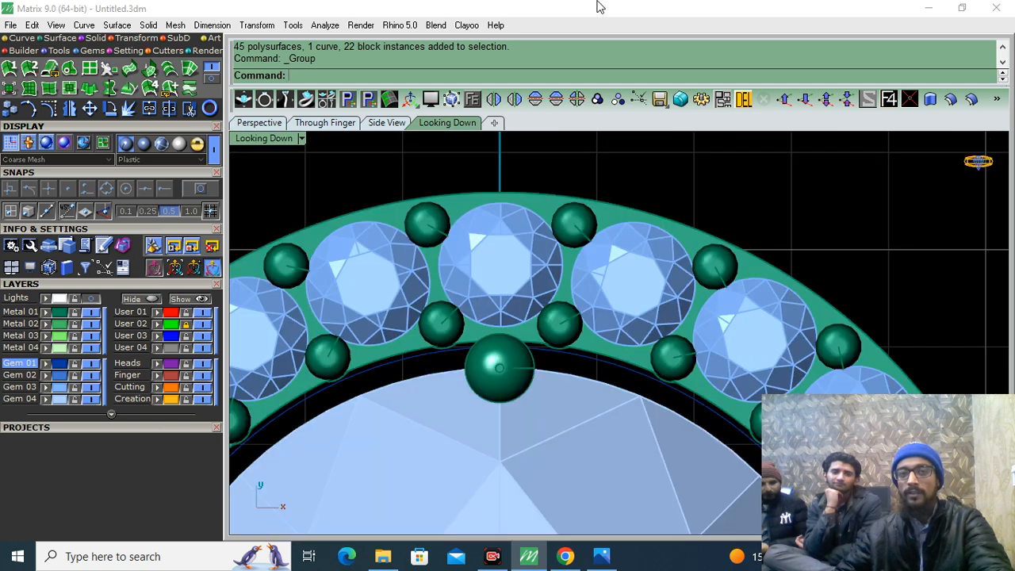
pyautogui.scroll(-16, 482, 197)
pyautogui.moveTo(509, 255); pyautogui.dragTo(502, 260, button='right')
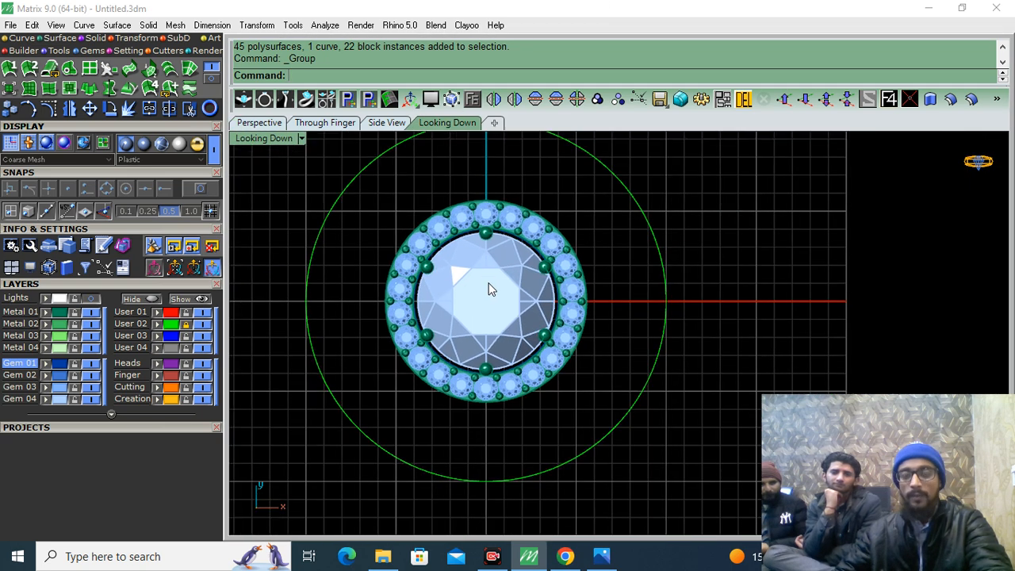
pyautogui.click(83, 301)
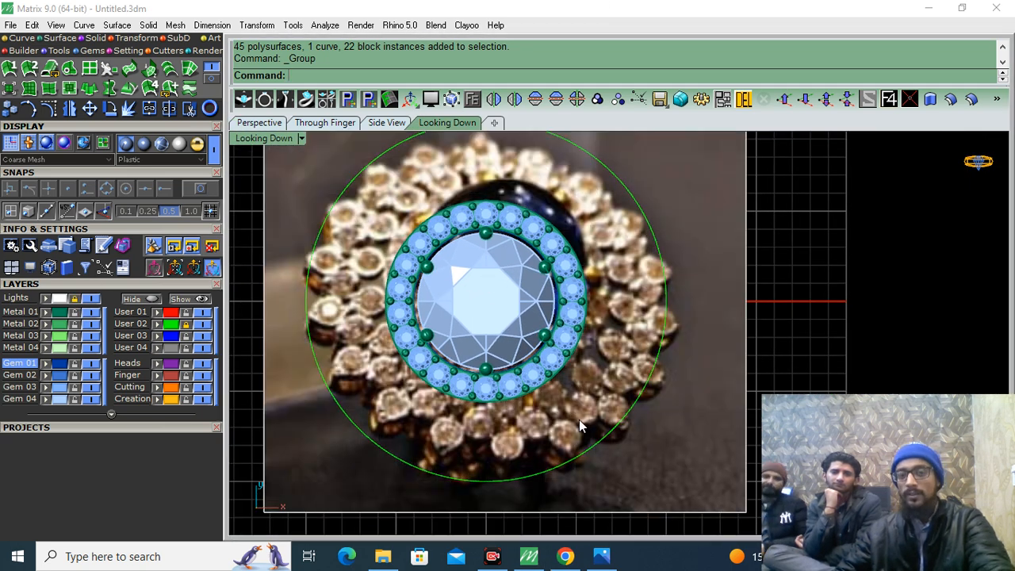
# Step: Shift the reference photo down under the halo, narrow it slightly, and lock the Lights layer
pyautogui.moveTo(634, 367); pyautogui.dragTo(622, 400)
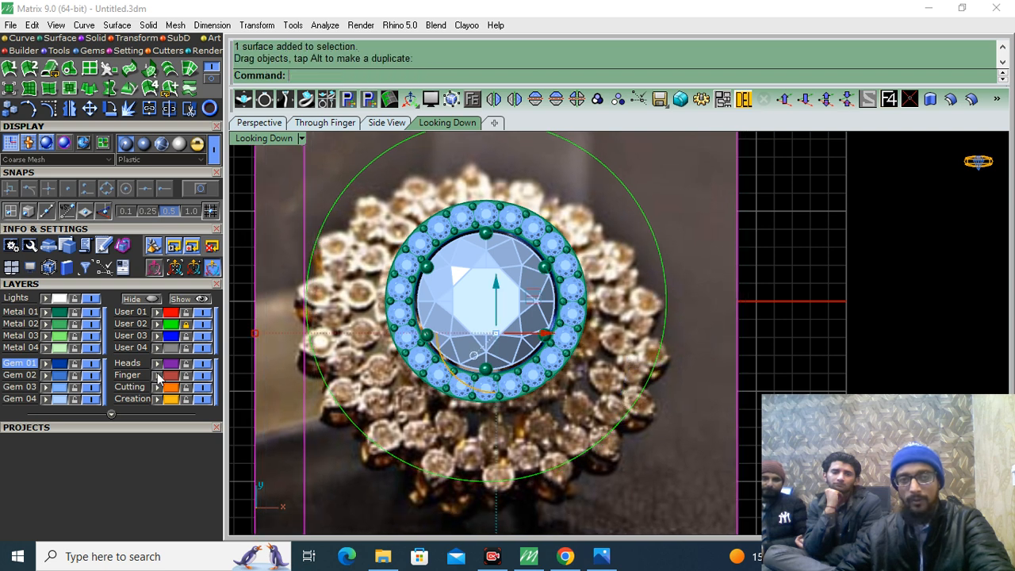
pyautogui.moveTo(253, 337); pyautogui.dragTo(264, 346)
pyautogui.click(73, 298)
pyautogui.scroll(-3, 656, 280)
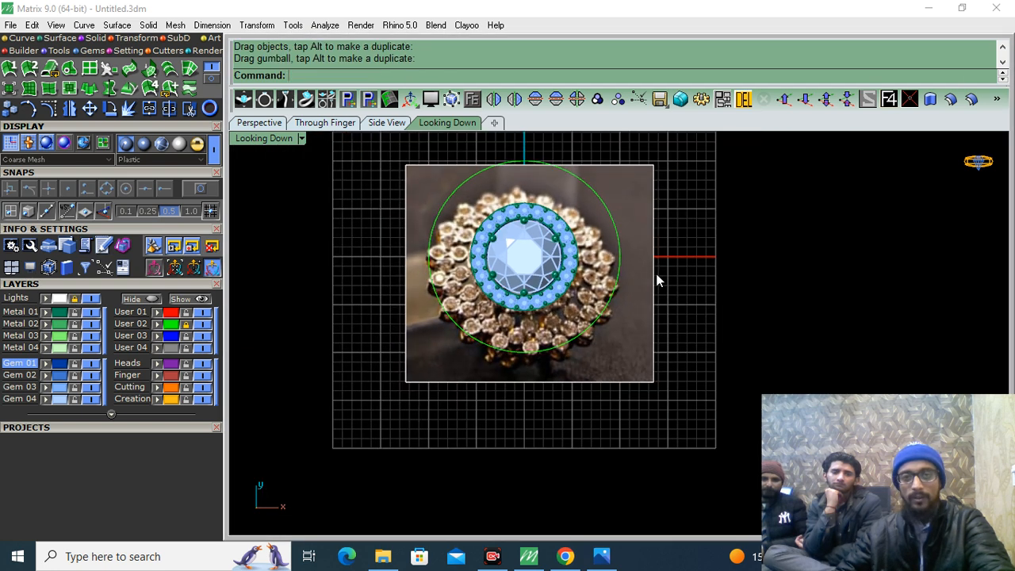
# Step: Save the model as 1 in the customer's folder on the Data (E:) drive
pyautogui.click(659, 98)
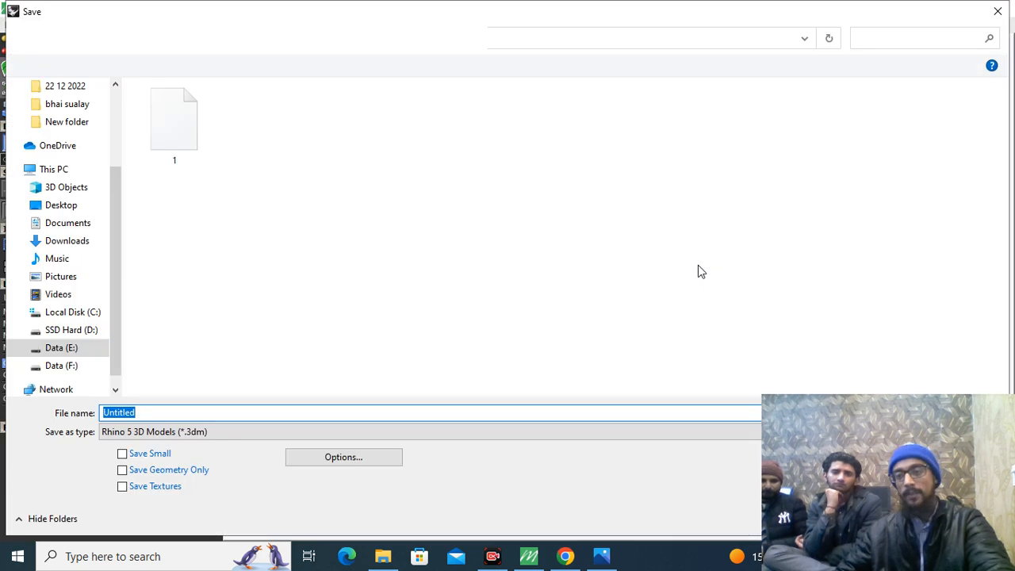
pyautogui.click(72, 349)
pyautogui.click(882, 37)
pyautogui.click(880, 60)
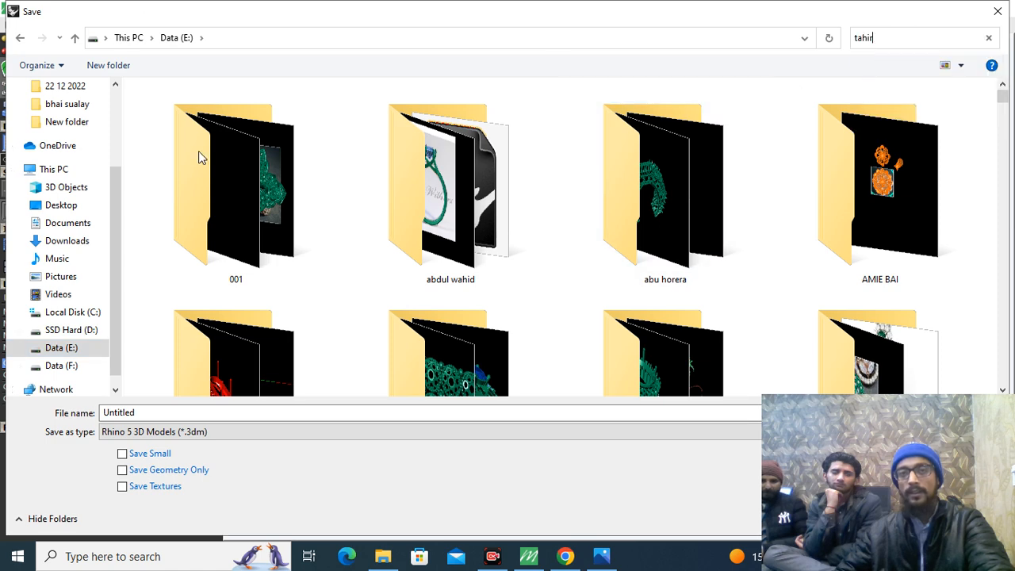
pyautogui.doubleClick(182, 99)
pyautogui.scroll(-2, 392, 255)
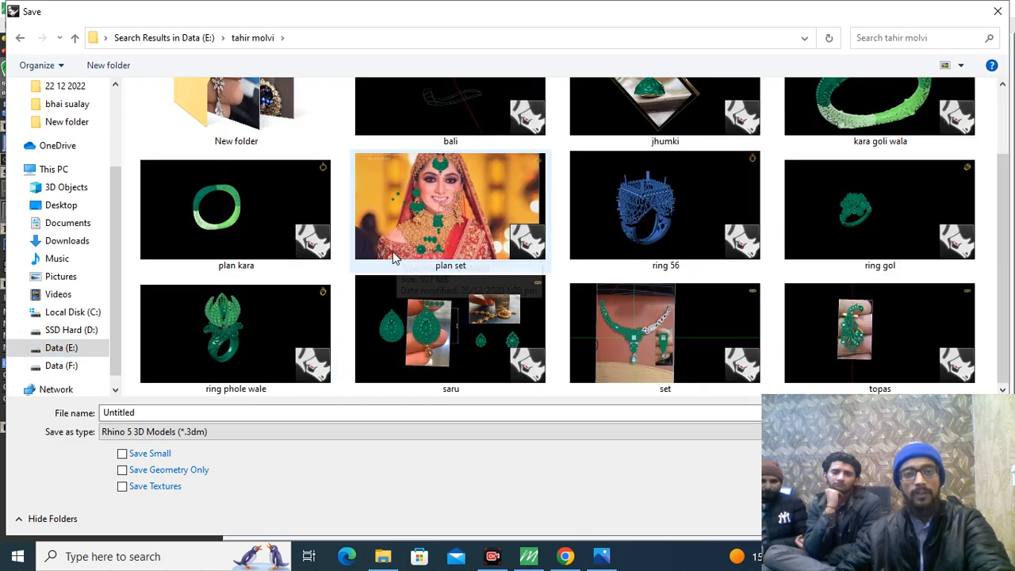
pyautogui.write('t')
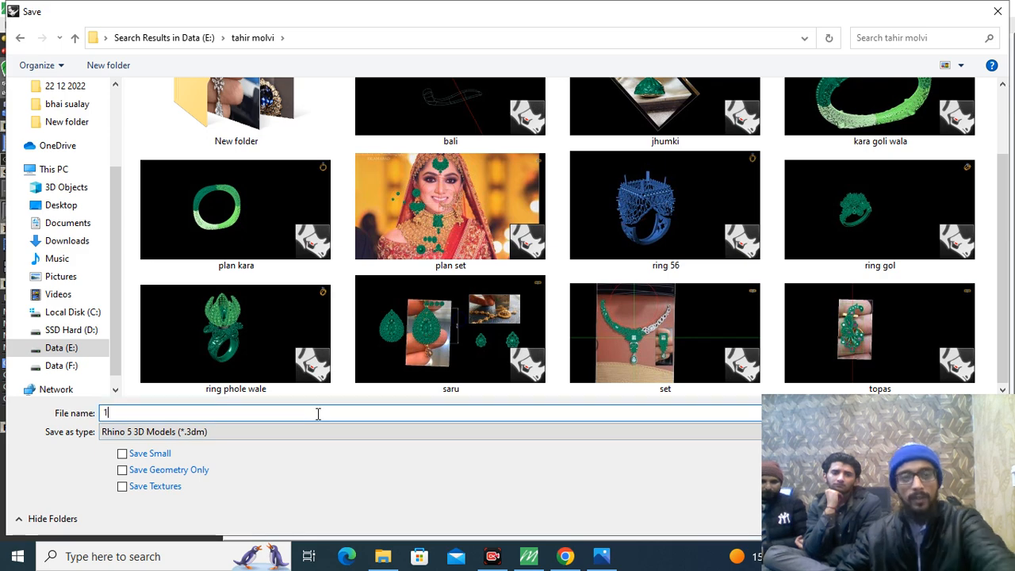
pyautogui.press('Return')
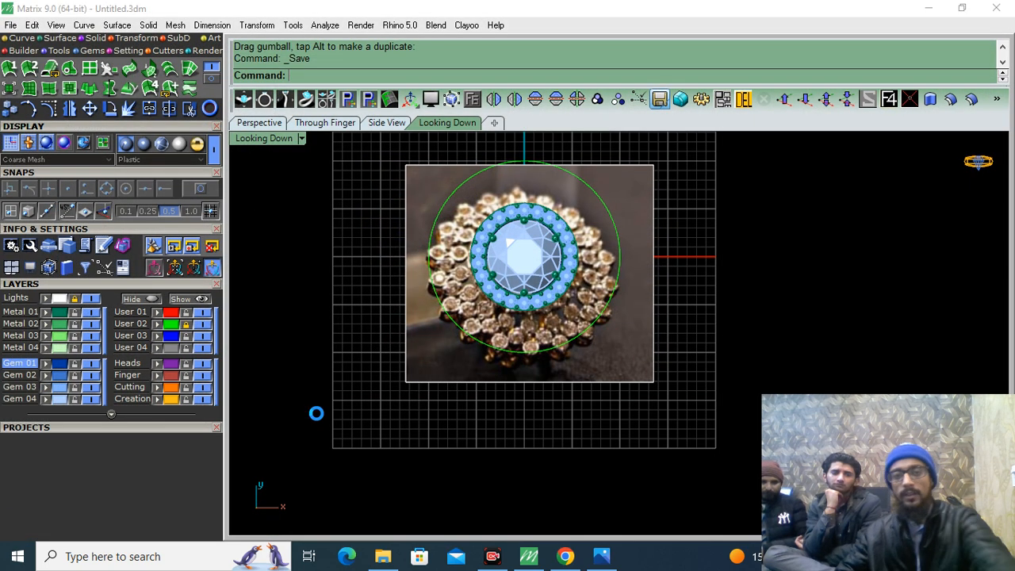
# Step: Hide the Gem 02, Gem 04 and Metal 01 layers to uncover the reference photo
pyautogui.scroll(2, 552, 250)
pyautogui.scroll(2, 552, 251)
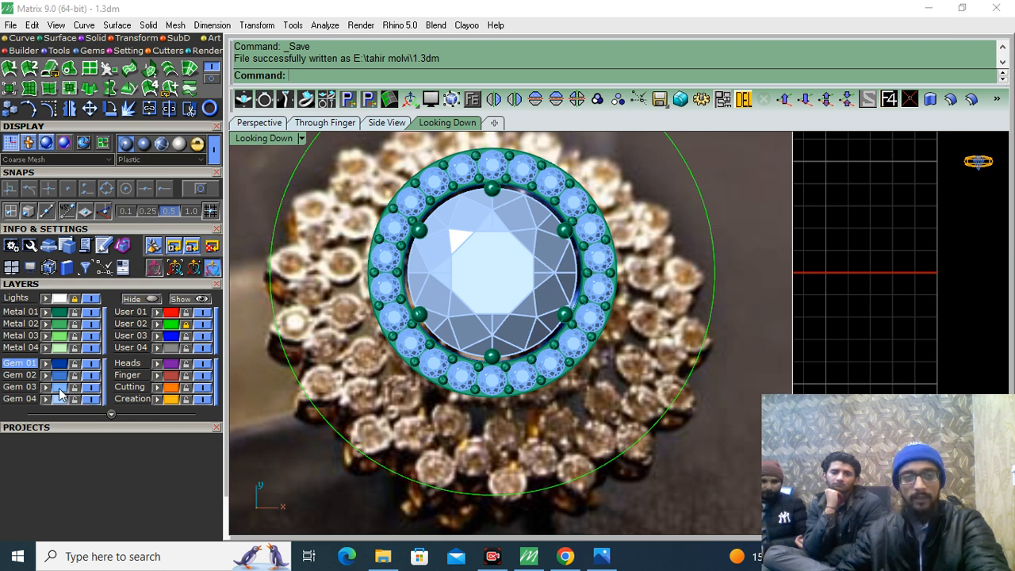
pyautogui.click(46, 386)
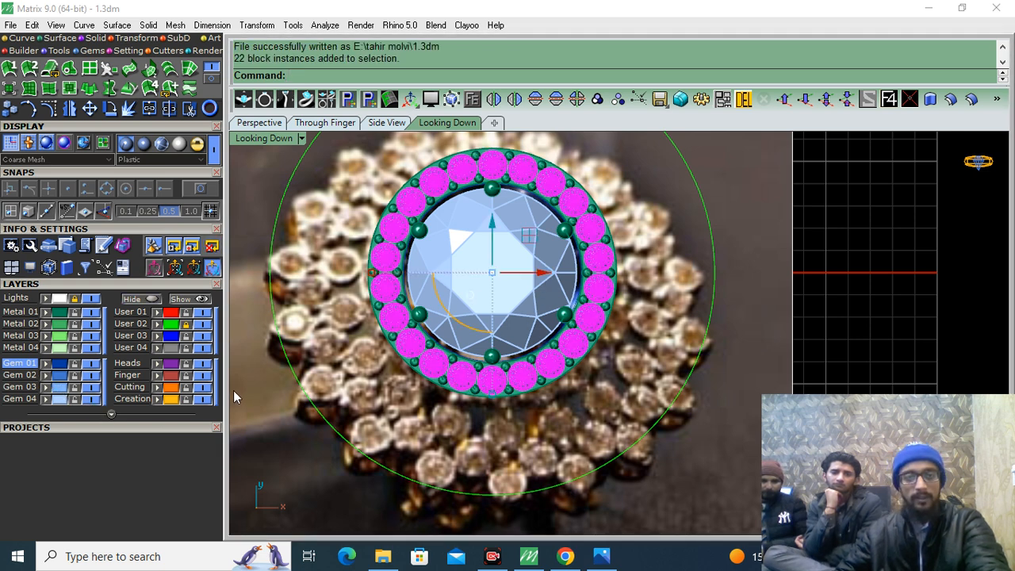
pyautogui.click(256, 418)
pyautogui.click(92, 376)
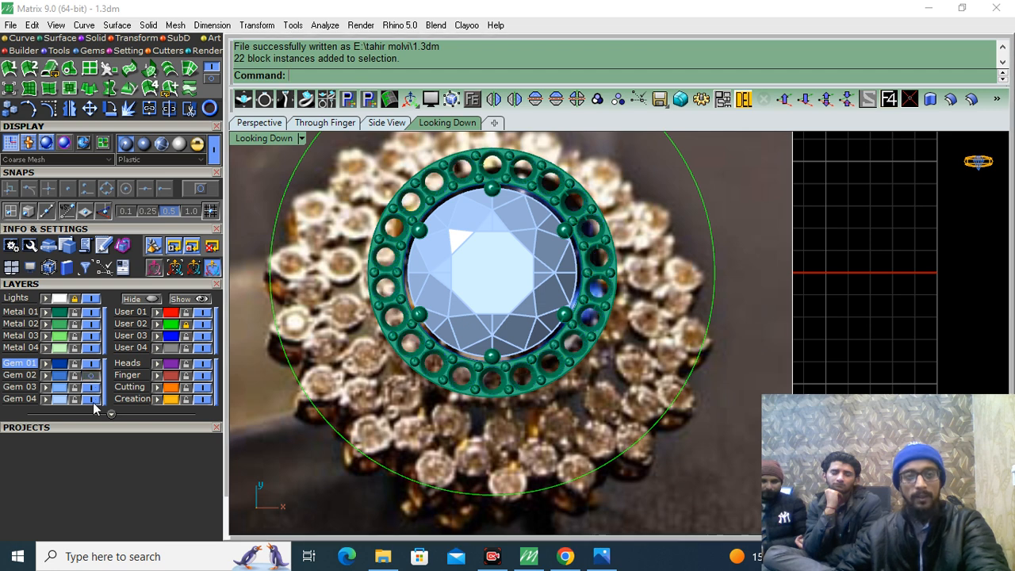
pyautogui.click(92, 400)
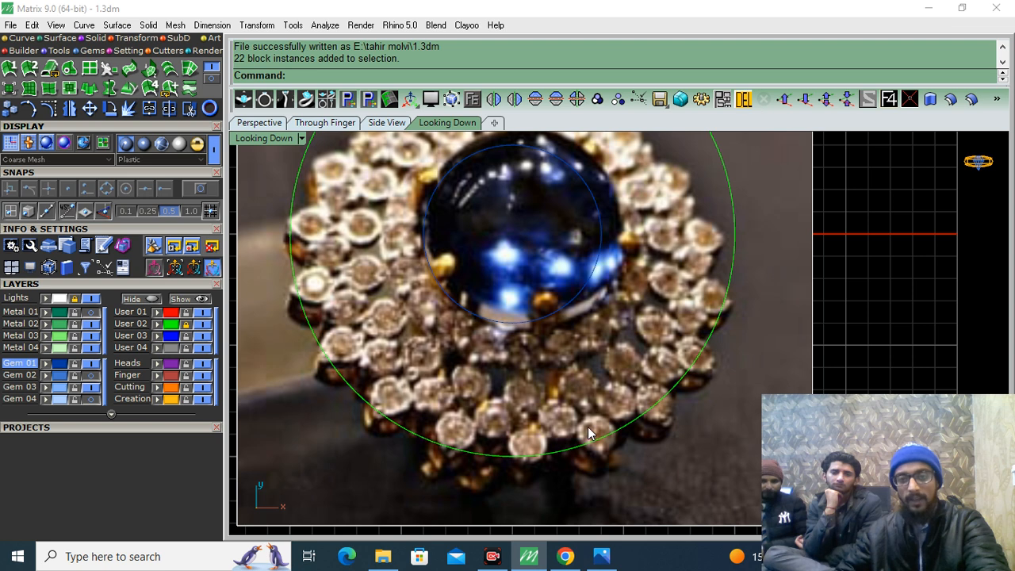
# Step: Load a 3 x 2.5 mm pear-shaped diamond and place it over an outer stone on the photo's left side
pyautogui.scroll(3, 730, 351)
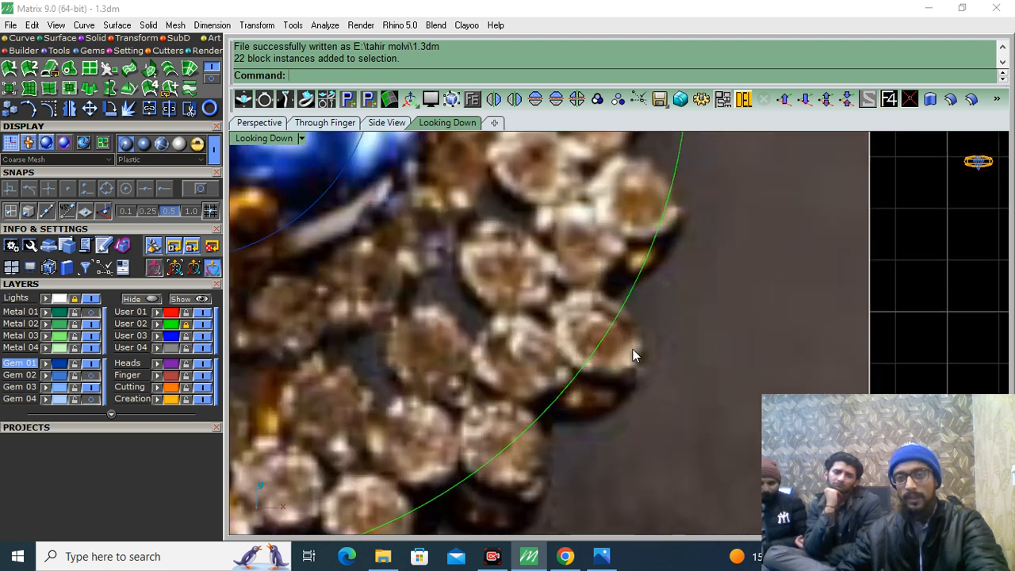
pyautogui.scroll(-4, 673, 302)
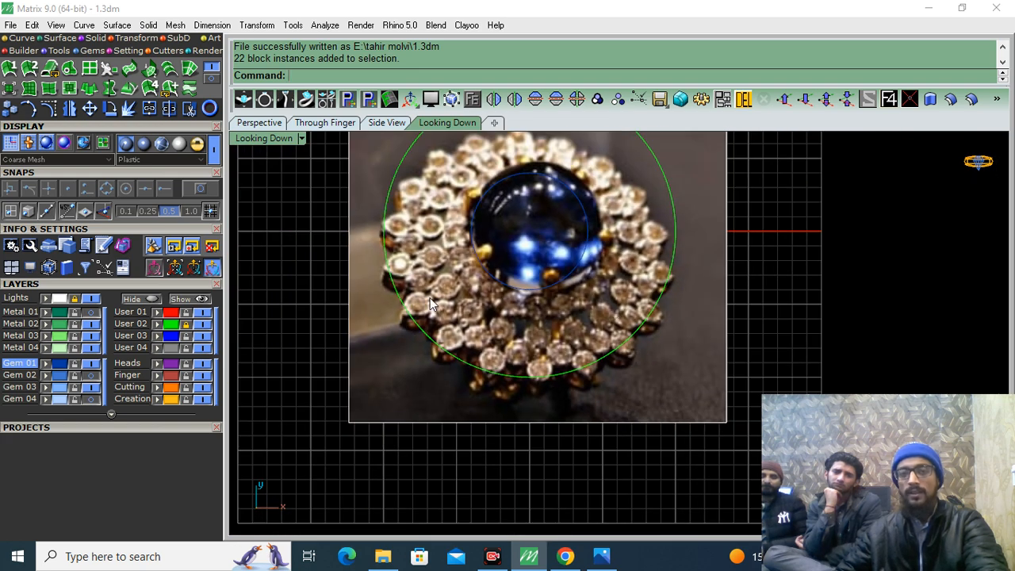
pyautogui.scroll(5, 391, 319)
pyautogui.scroll(2, 424, 228)
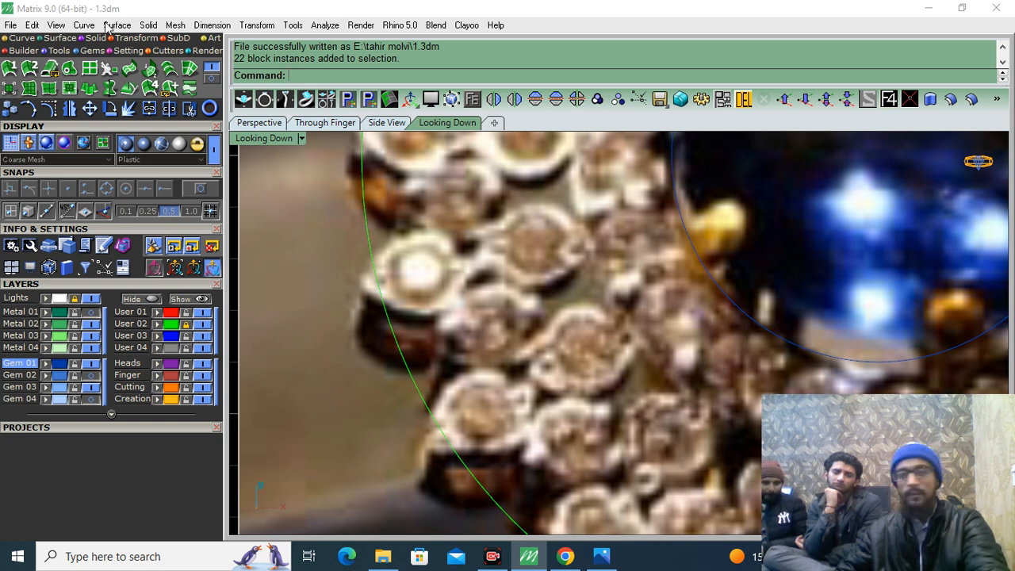
pyautogui.click(87, 51)
pyautogui.click(9, 69)
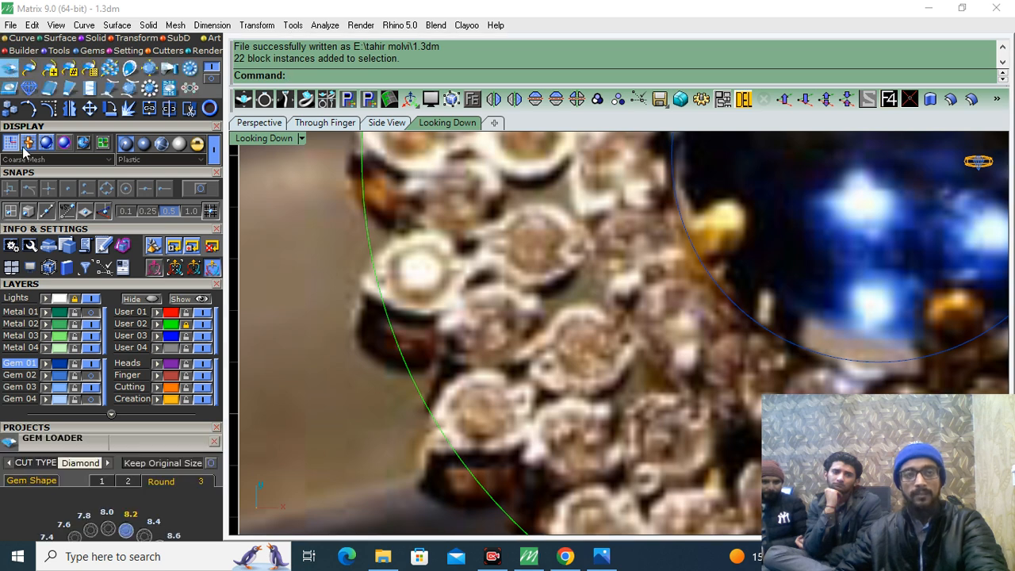
pyautogui.click(77, 285)
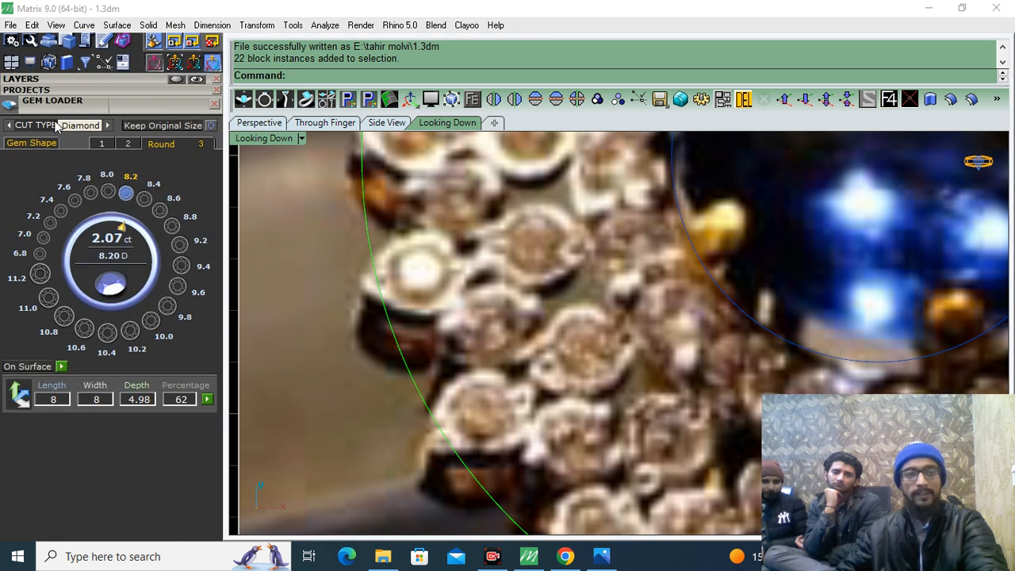
pyautogui.click(32, 144)
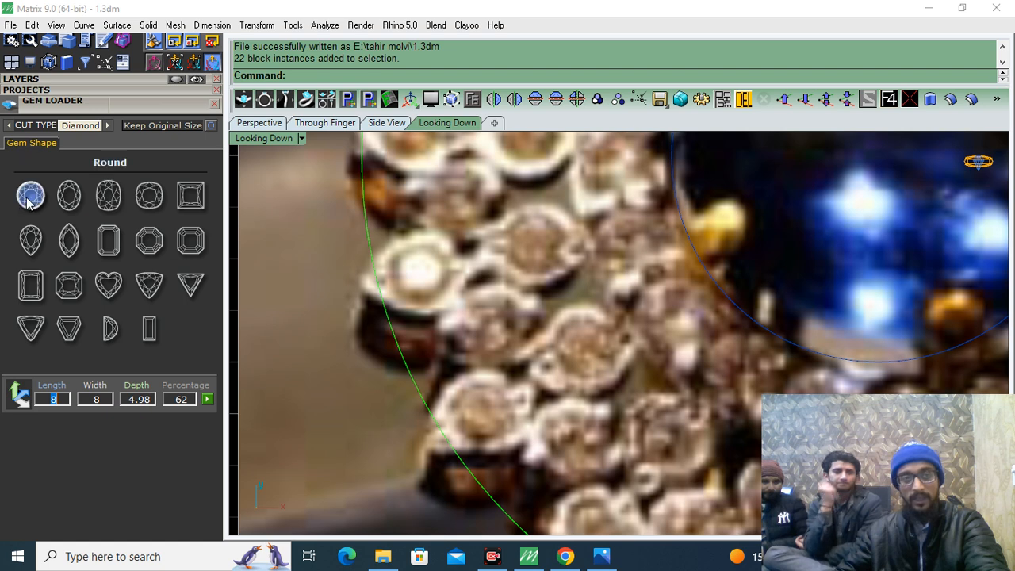
pyautogui.click(29, 241)
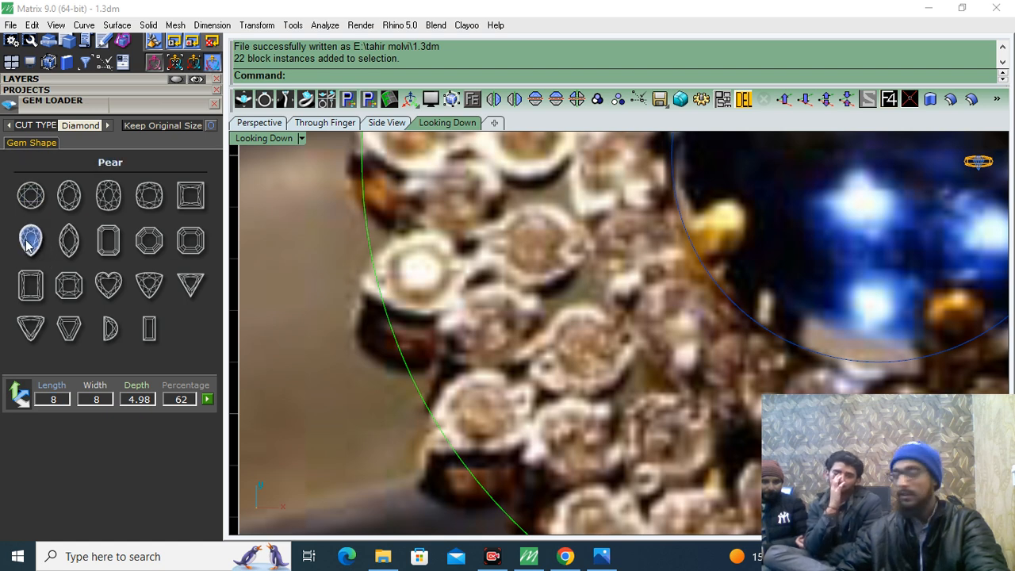
pyautogui.click(29, 240)
pyautogui.click(43, 250)
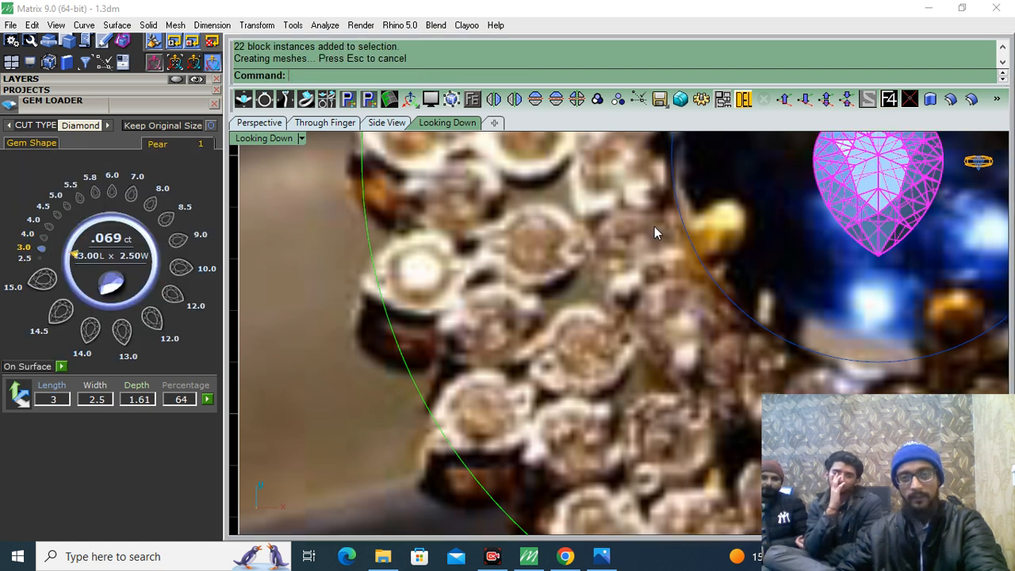
pyautogui.moveTo(894, 200); pyautogui.dragTo(406, 296)
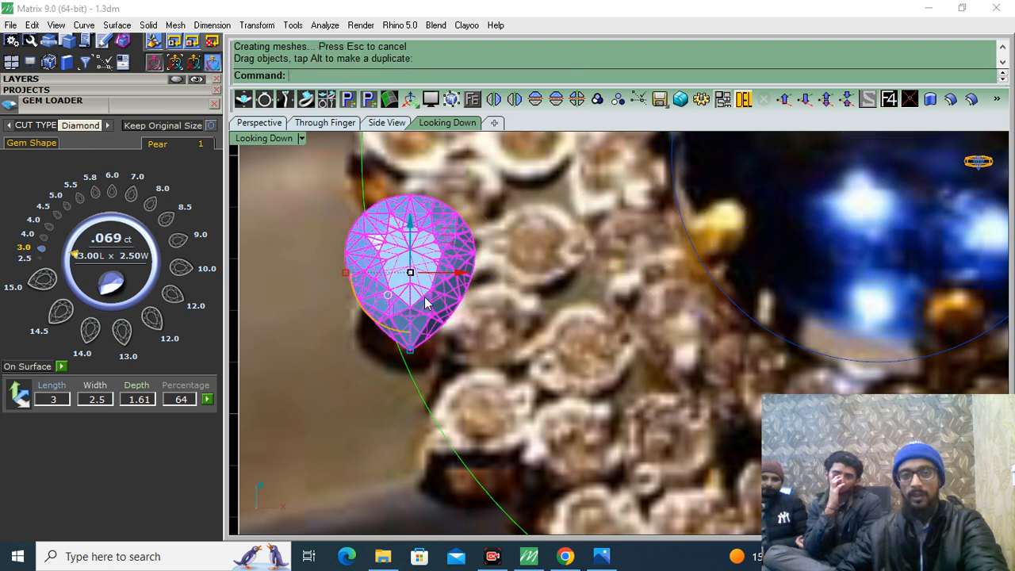
# Step: Create a Gem Profile outline curve from the pear gem and delete the gem itself
pyautogui.click(472, 101)
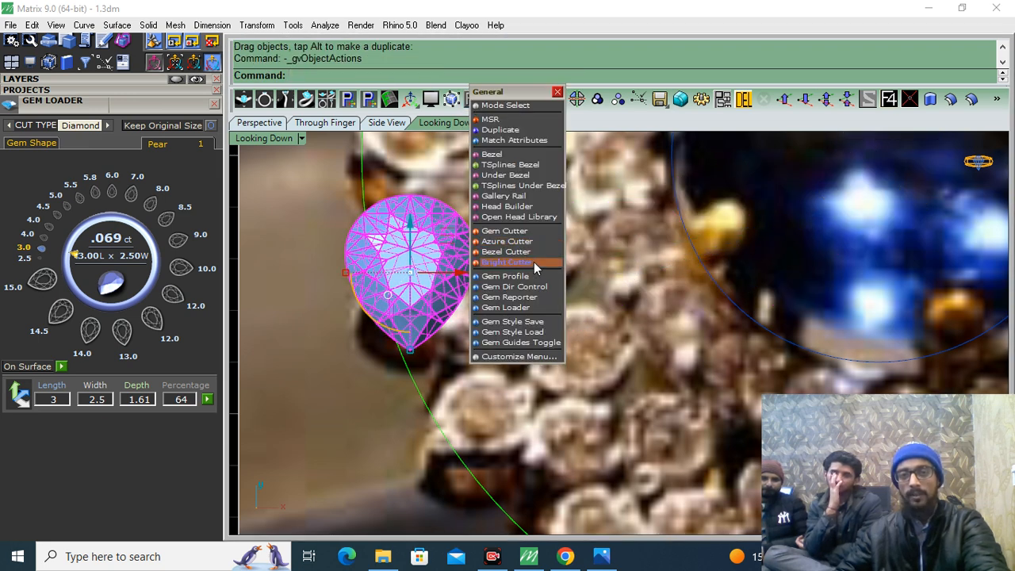
pyautogui.click(520, 277)
pyautogui.press('Escape')
pyautogui.click(439, 290)
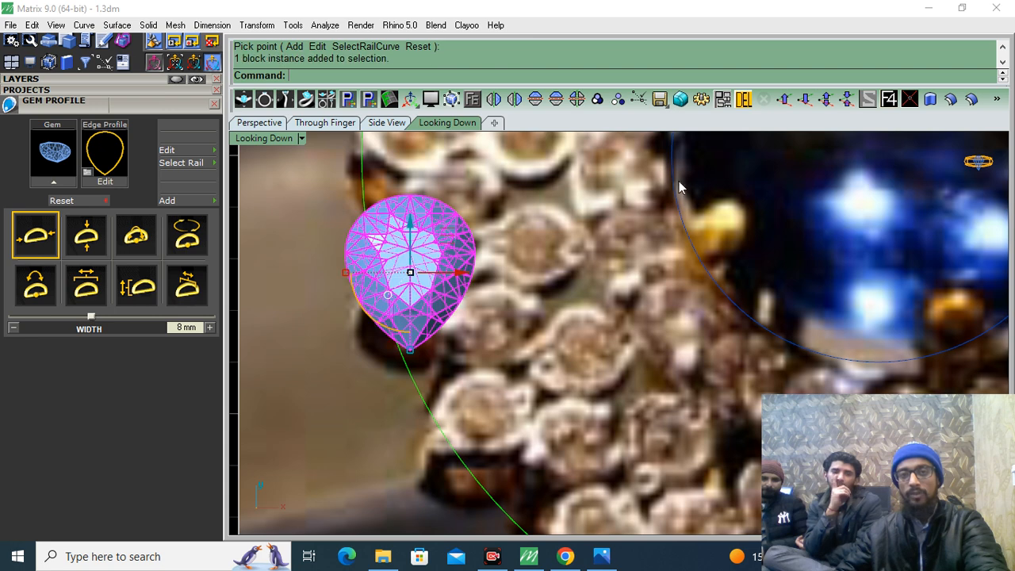
pyautogui.press('Delete')
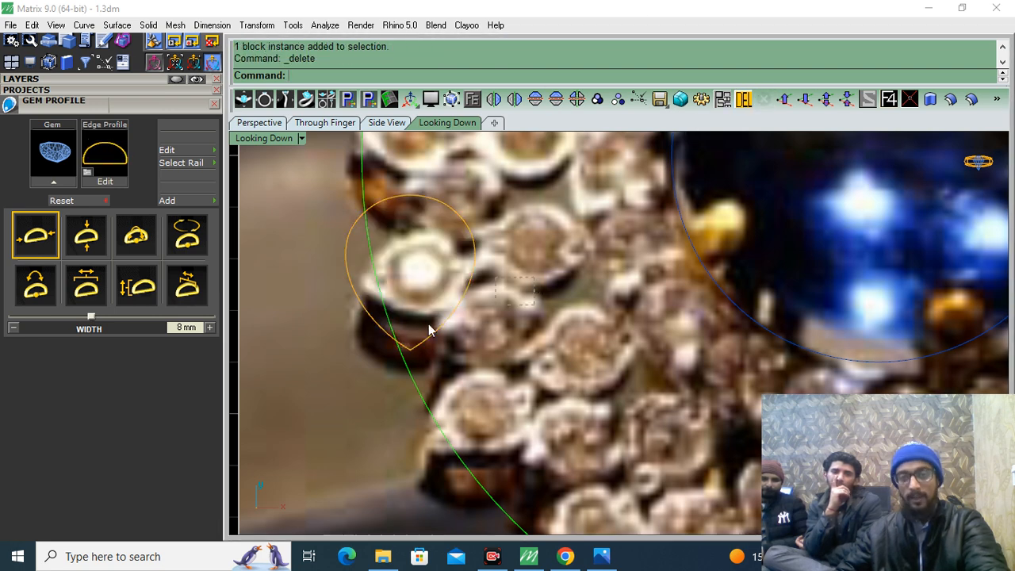
# Step: Rotate the pear outline so its tip points outward and scale it down to fit the stone in the photo
pyautogui.click(396, 339)
pyautogui.moveTo(384, 325); pyautogui.dragTo(356, 259)
pyautogui.click(214, 105)
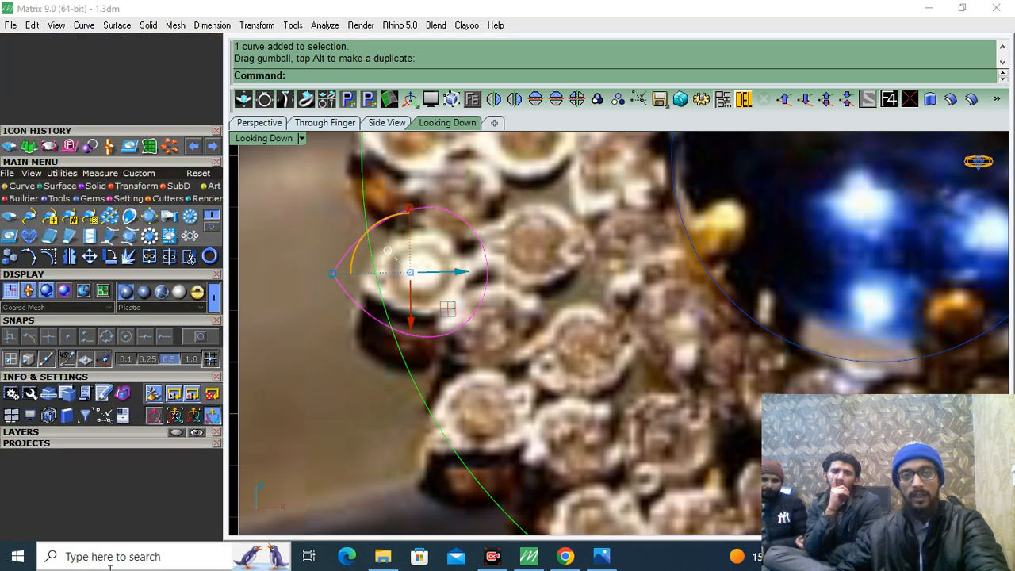
pyautogui.moveTo(330, 274); pyautogui.dragTo(357, 271)
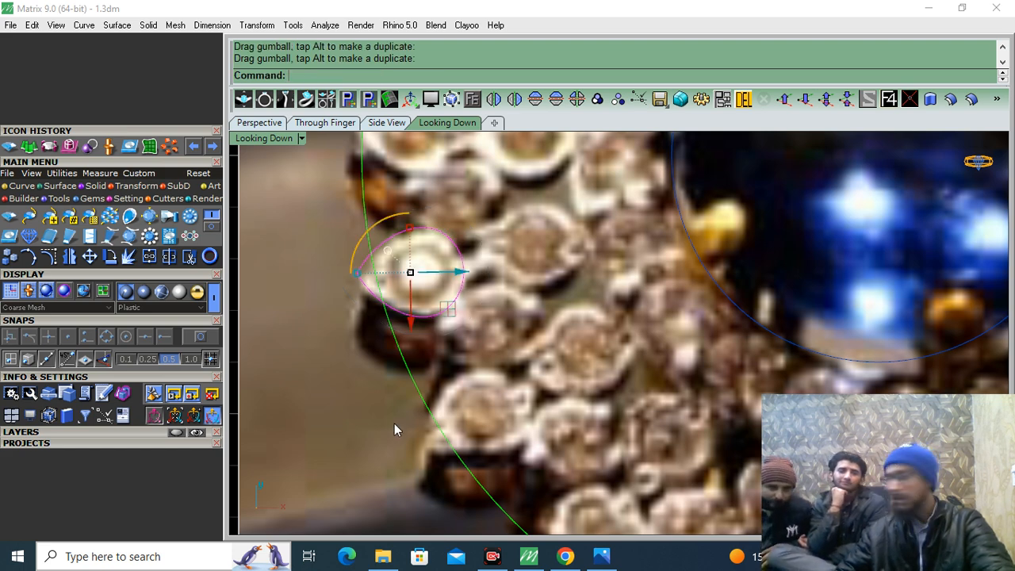
pyautogui.scroll(5, 410, 270)
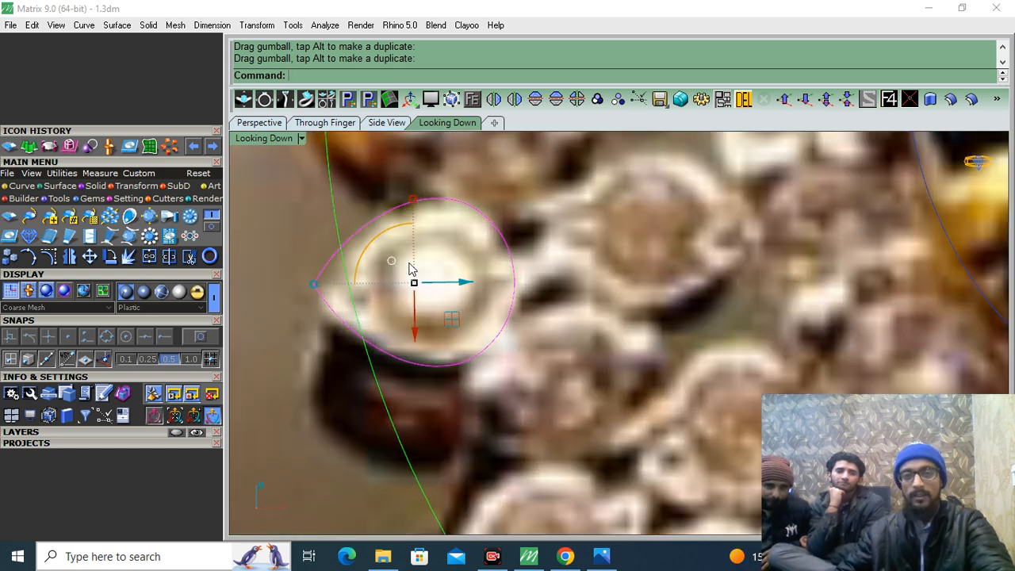
# Step: Fill the pear outline with a planar surface and hide the reference photo's Lights layer
pyautogui.click(58, 188)
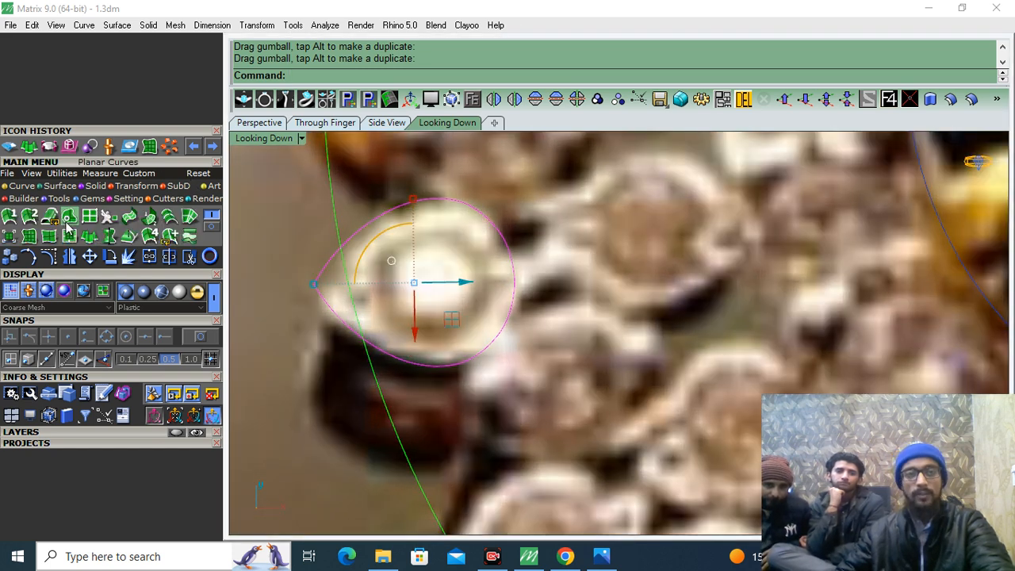
pyautogui.click(68, 225)
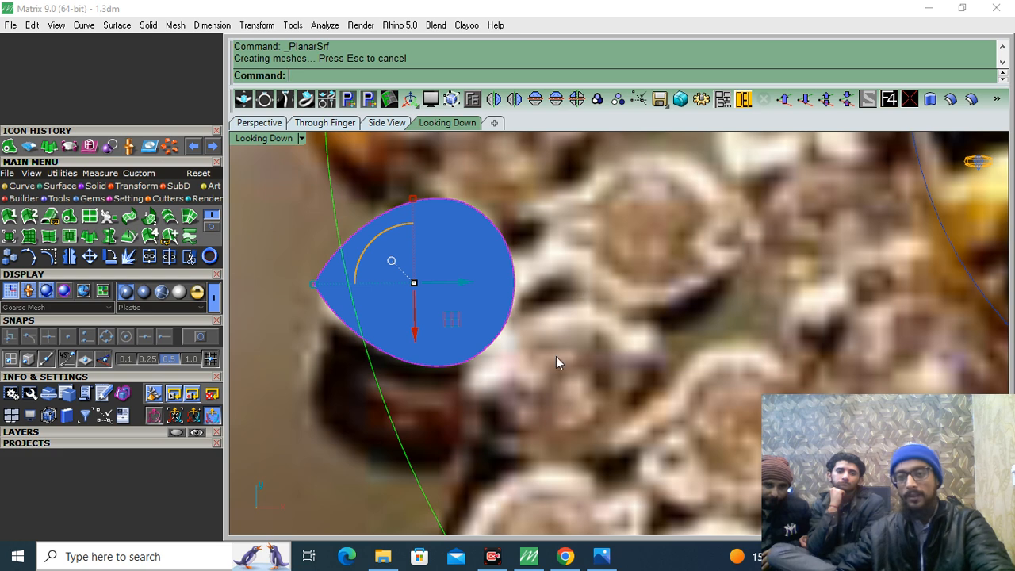
pyautogui.click(88, 432)
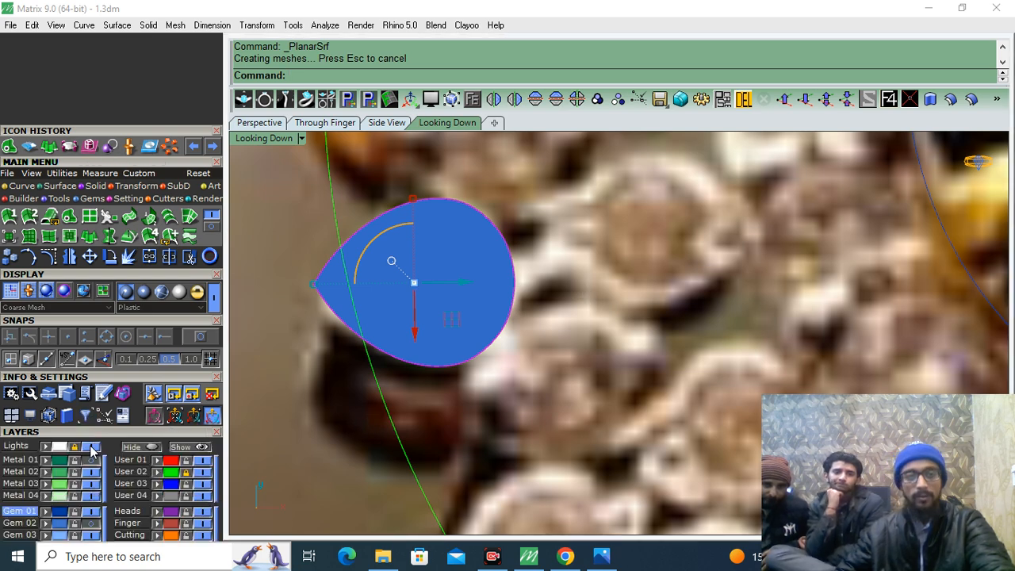
pyautogui.click(93, 448)
pyautogui.click(489, 353)
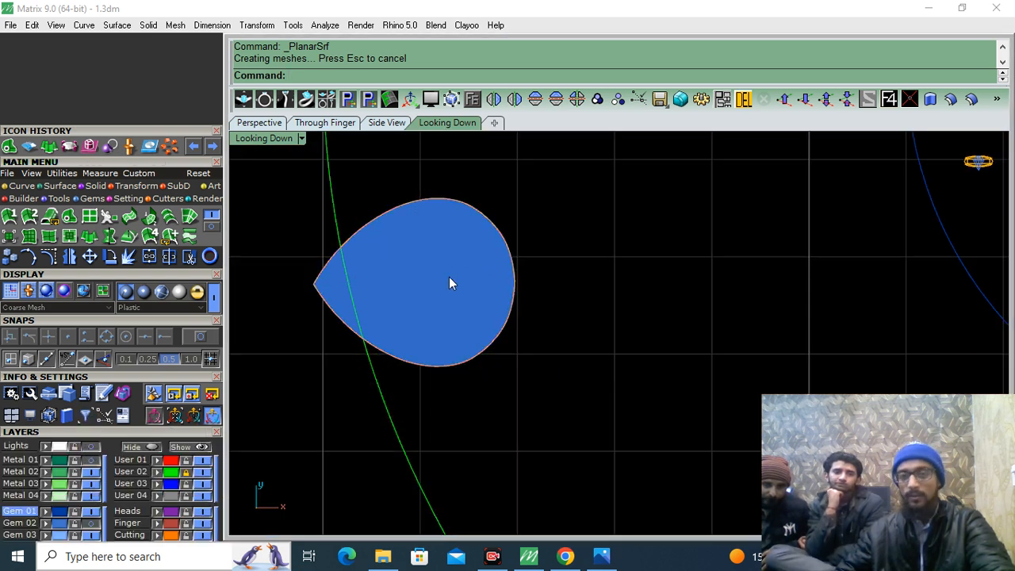
# Step: Delete the pear outline curve while keeping the planar surface
pyautogui.scroll(-10, 452, 270)
pyautogui.moveTo(455, 261); pyautogui.dragTo(450, 284)
pyautogui.scroll(4, 450, 284)
pyautogui.keyDown('ctrl'); pyautogui.click(437, 313); pyautogui.keyUp('ctrl')
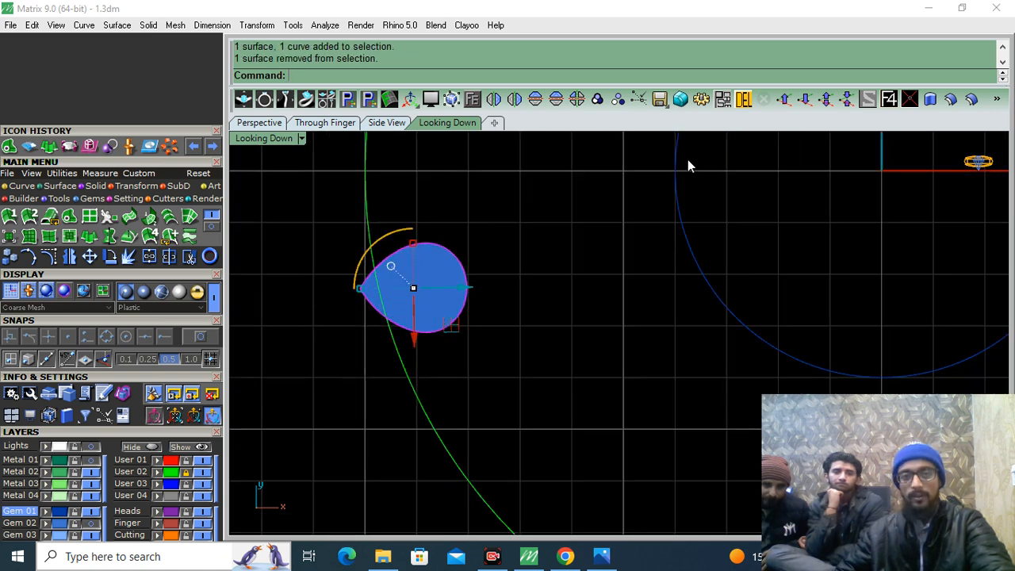
pyautogui.click(740, 103)
# Step: Center the pear surface at the origin by moving it to 0 in X, Y and Z on the CPlane
pyautogui.click(432, 270)
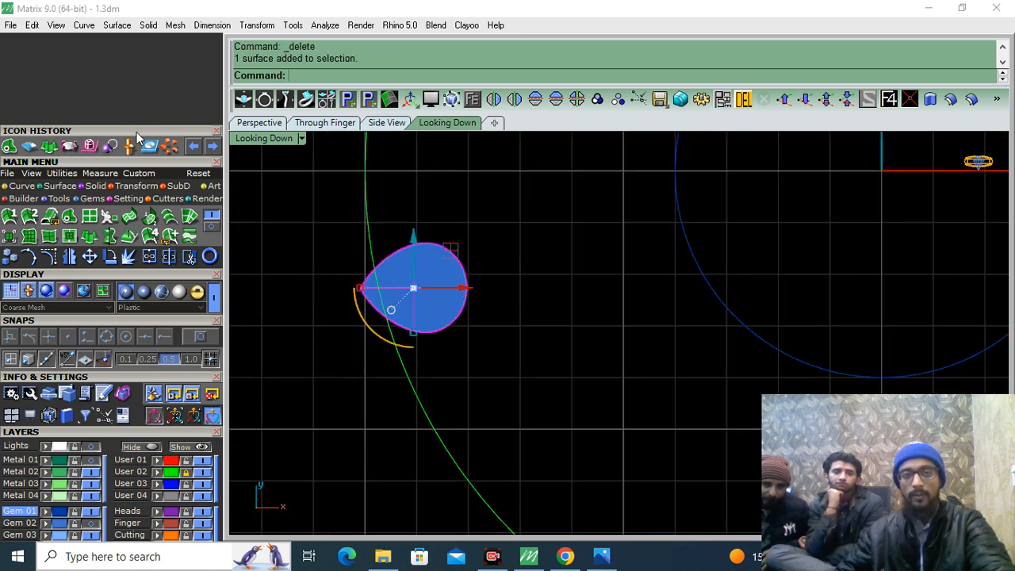
pyautogui.click(55, 173)
pyautogui.click(211, 215)
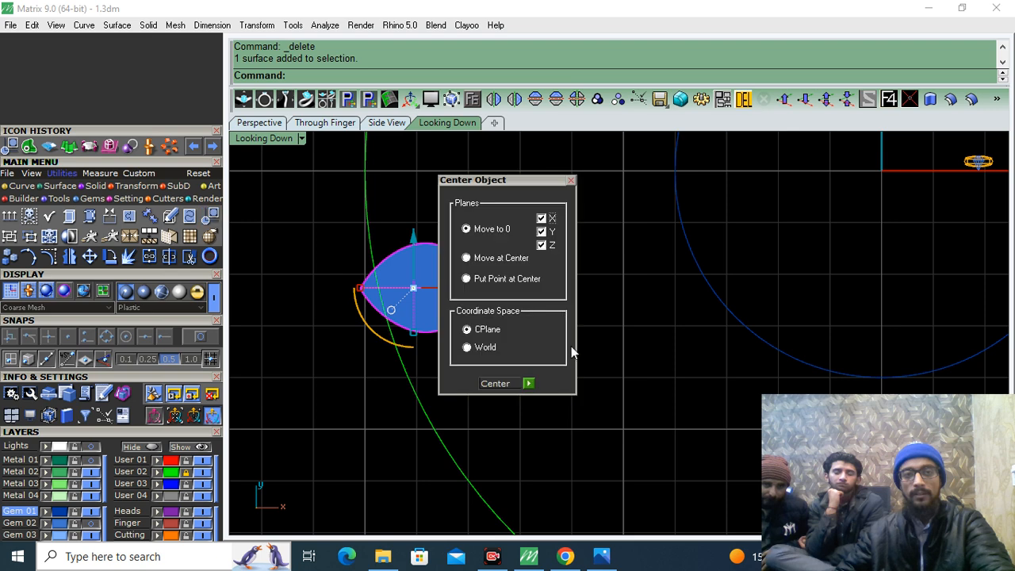
pyautogui.click(528, 384)
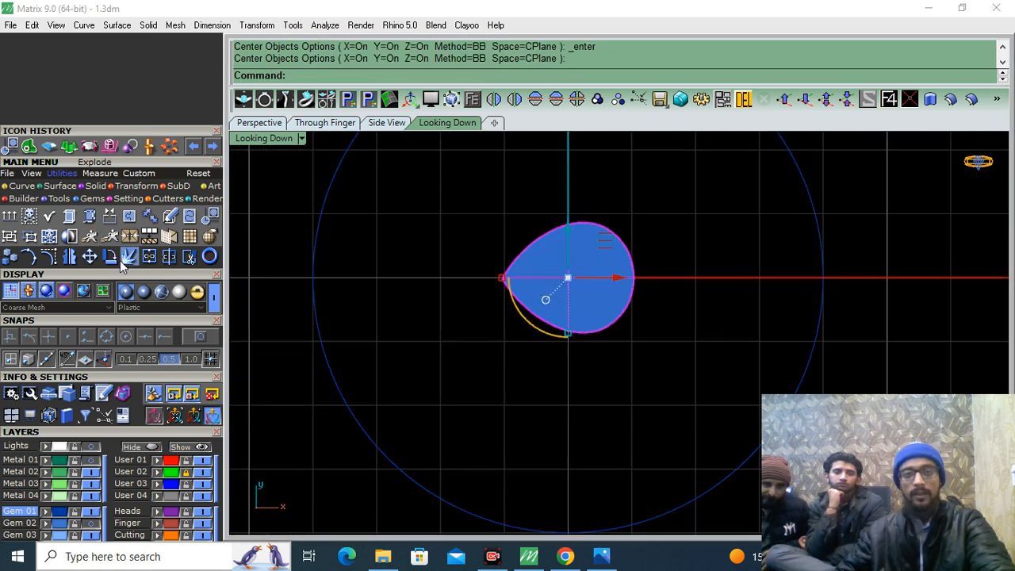
# Step: Rotate the pear surface about 0,0,0 so its tip points straight down on the vertical axis
pyautogui.click(128, 257)
pyautogui.click(146, 338)
pyautogui.click(909, 99)
pyautogui.scroll(6, 535, 251)
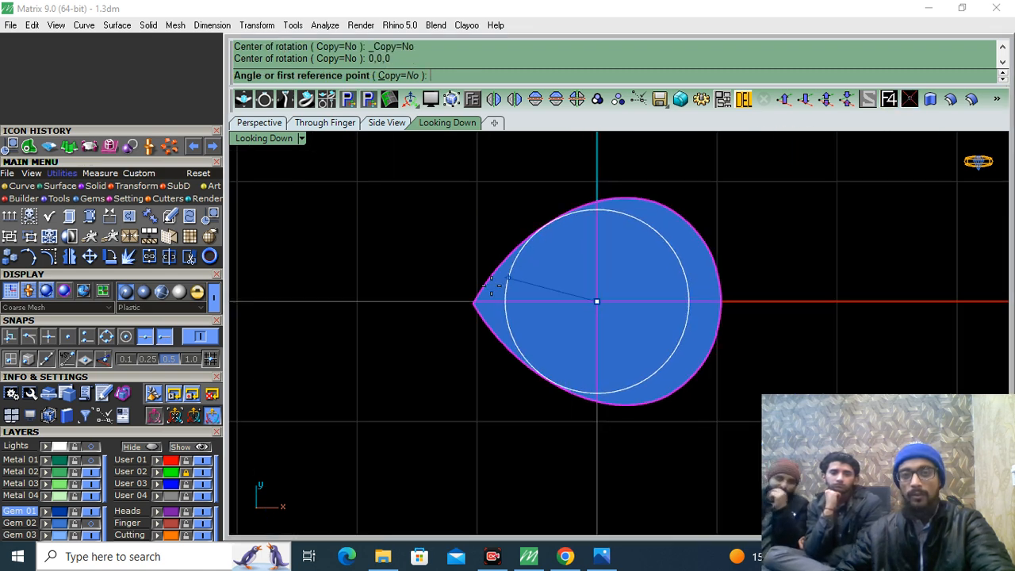
pyautogui.click(474, 302)
pyautogui.click(597, 425)
# Step: Rotate the pear surface about its tip with two reference points so its centre line lies exactly on the vertical axis
pyautogui.rightClick(622, 452)
pyautogui.click(596, 426)
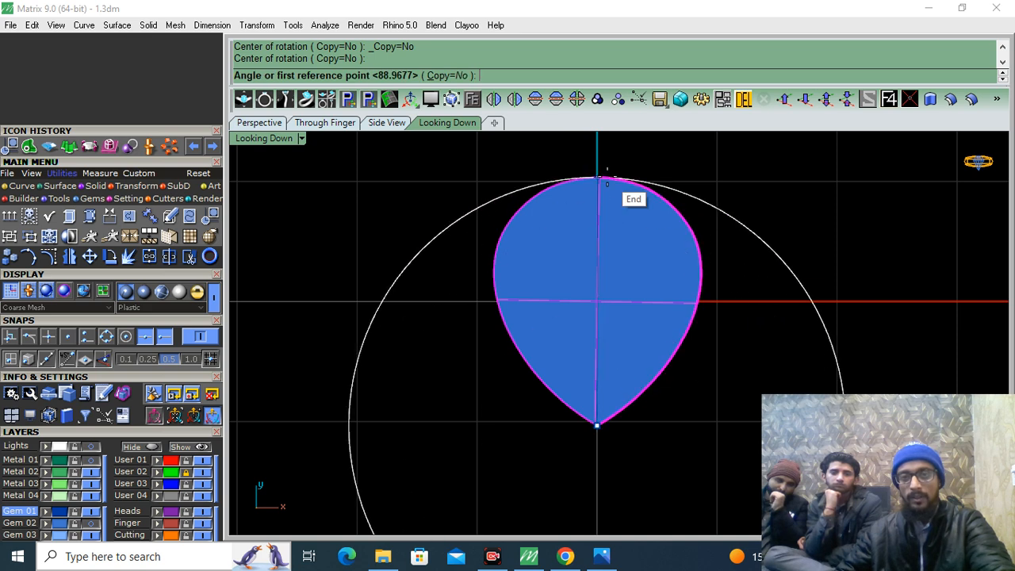
pyautogui.click(606, 171)
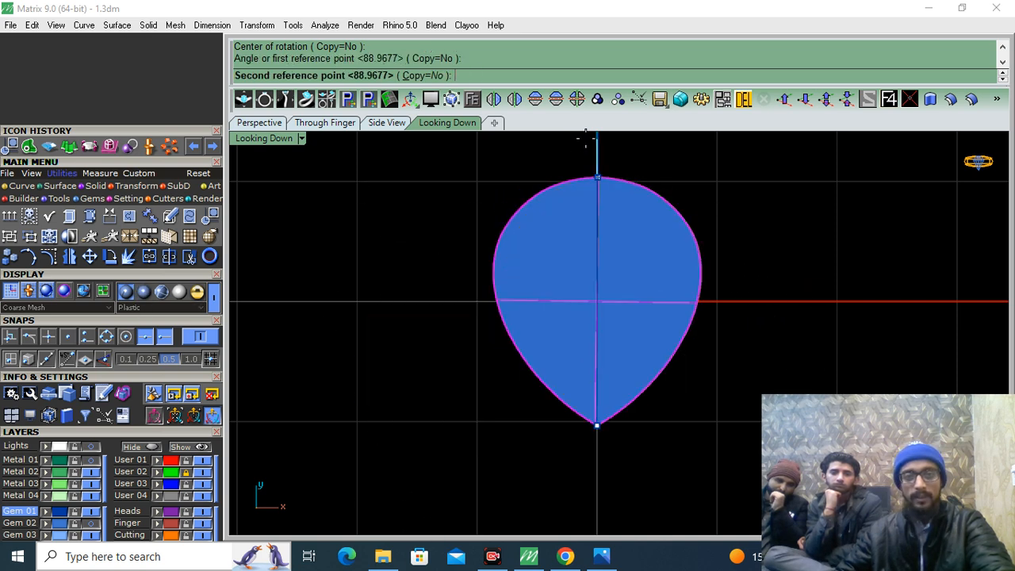
pyautogui.click(569, 161)
pyautogui.moveTo(470, 256); pyautogui.dragTo(448, 301, button='right')
# Step: Offset the pear surface 0.25 mm into a round-cornered solid plate, flipping the offset direction and deleting the input surface
pyautogui.click(720, 267)
pyautogui.click(620, 297)
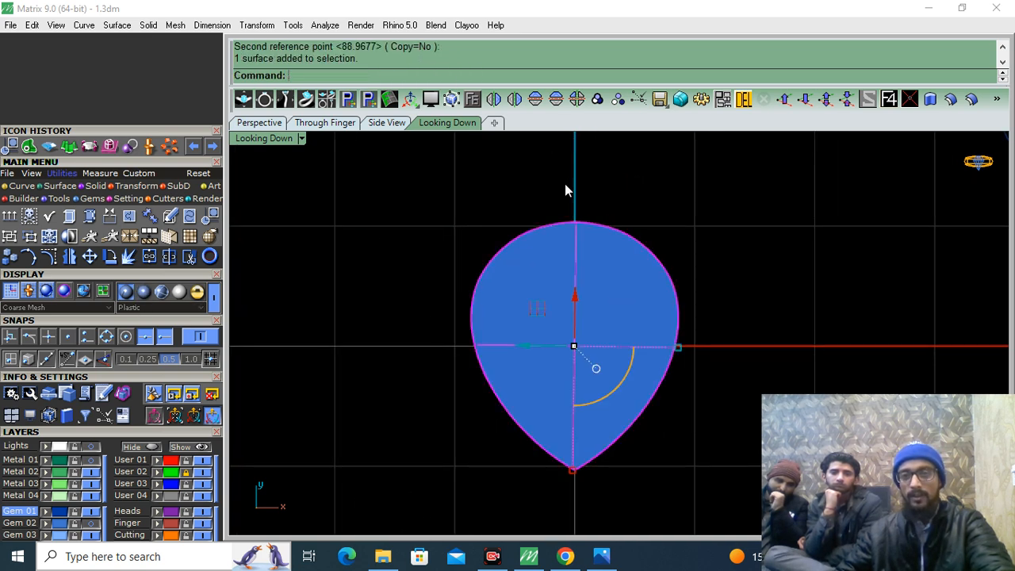
pyautogui.click(259, 123)
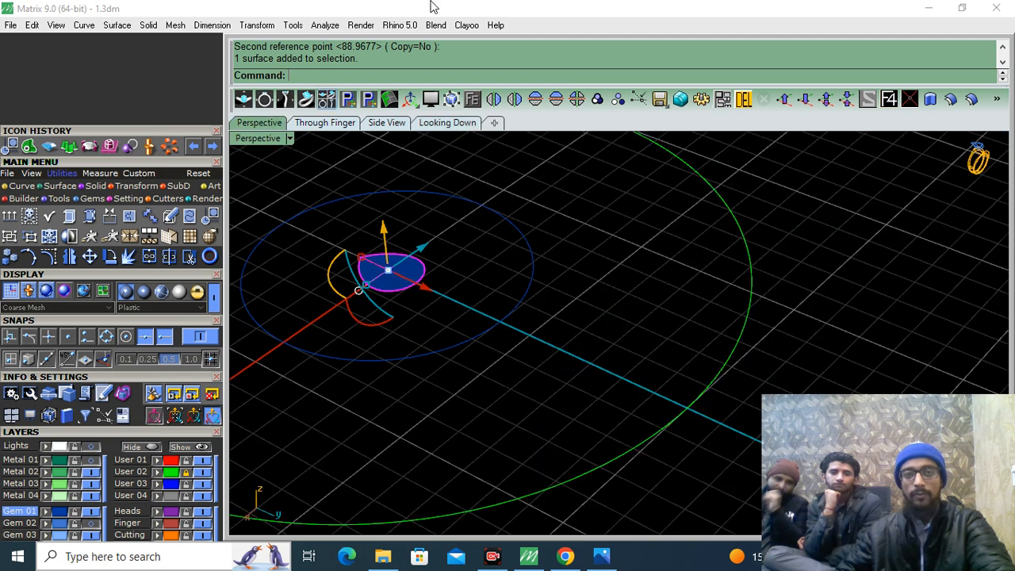
pyautogui.click(949, 98)
pyautogui.moveTo(649, 317); pyautogui.dragTo(754, 294, button='right')
pyautogui.scroll(6, 464, 348)
pyautogui.click(479, 333)
pyautogui.moveTo(533, 343); pyautogui.dragTo(595, 340, button='right')
pyautogui.rightClick(594, 340)
# Step: Place one 1 mm round gem with Gem on Surface at scale 1.05 in the wide part of the pear plate
pyautogui.click(447, 123)
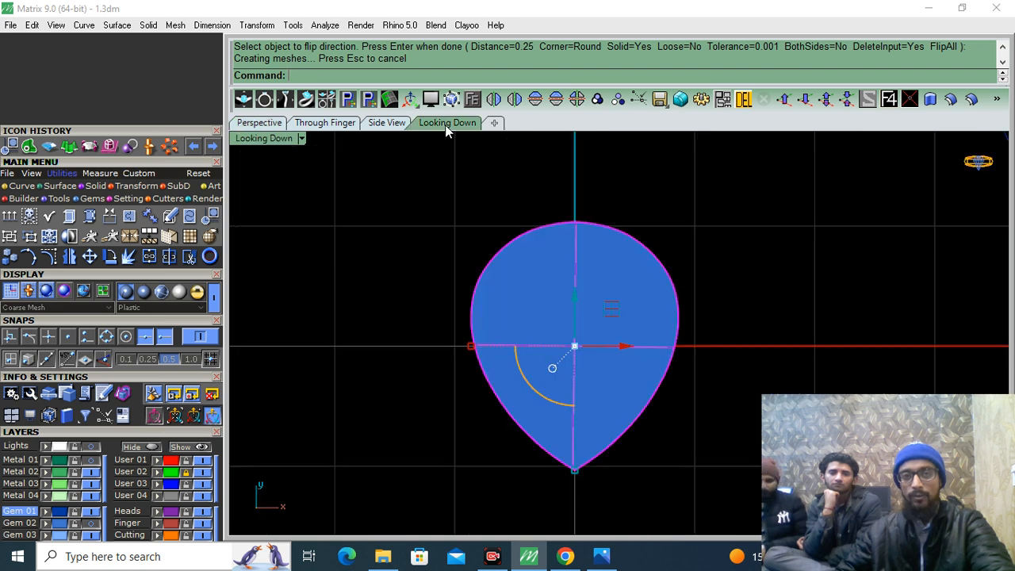
pyautogui.click(473, 98)
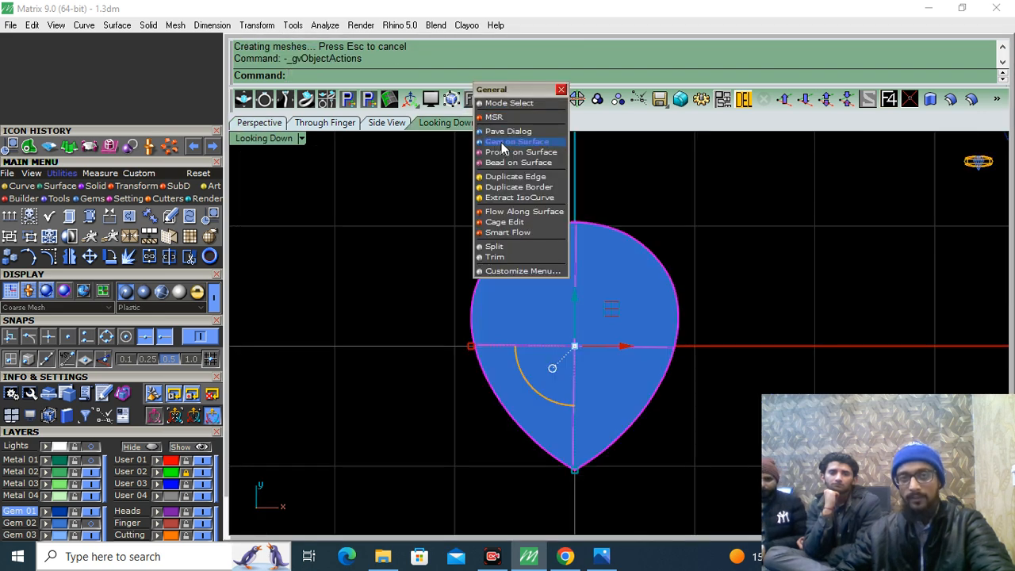
pyautogui.click(511, 141)
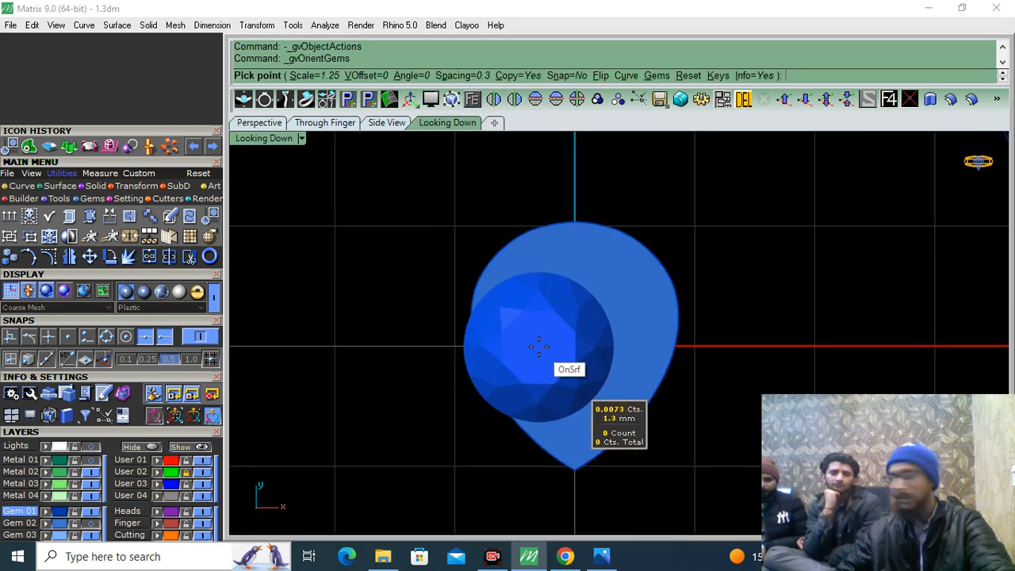
pyautogui.scroll(1, 581, 314)
pyautogui.scroll(-1, 573, 326)
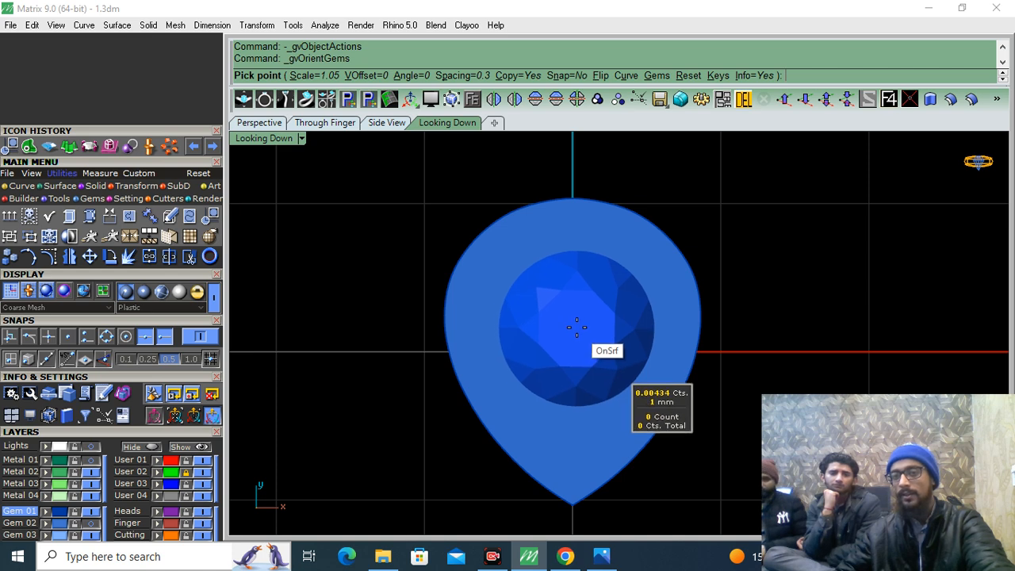
pyautogui.click(576, 325)
pyautogui.rightClick(588, 373)
# Step: Shift the round gem sideways onto the pear plate's vertical centre line
pyautogui.click(591, 361)
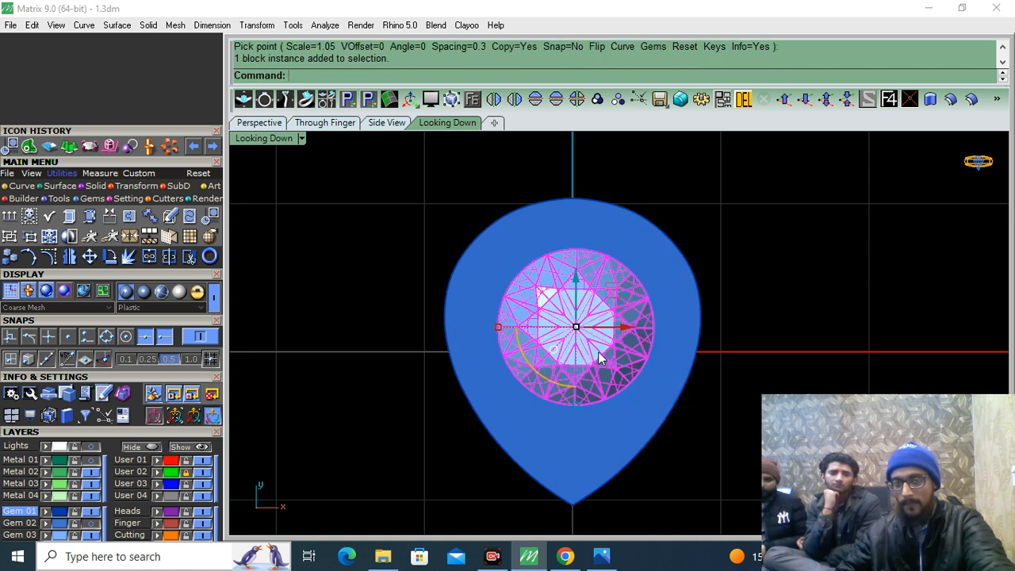
pyautogui.scroll(2, 617, 327)
pyautogui.moveTo(617, 325); pyautogui.dragTo(617, 325)
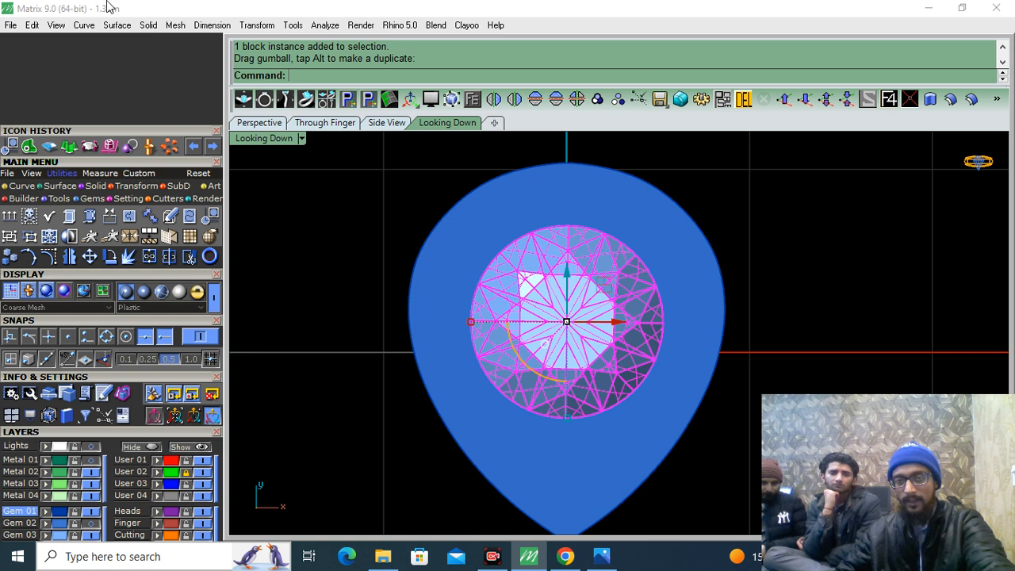
# Step: Create a gem cutter from the round gem in Gem mode with Boolean off, passing through the pear plate
pyautogui.click(100, 432)
pyautogui.scroll(-5, 137, 212)
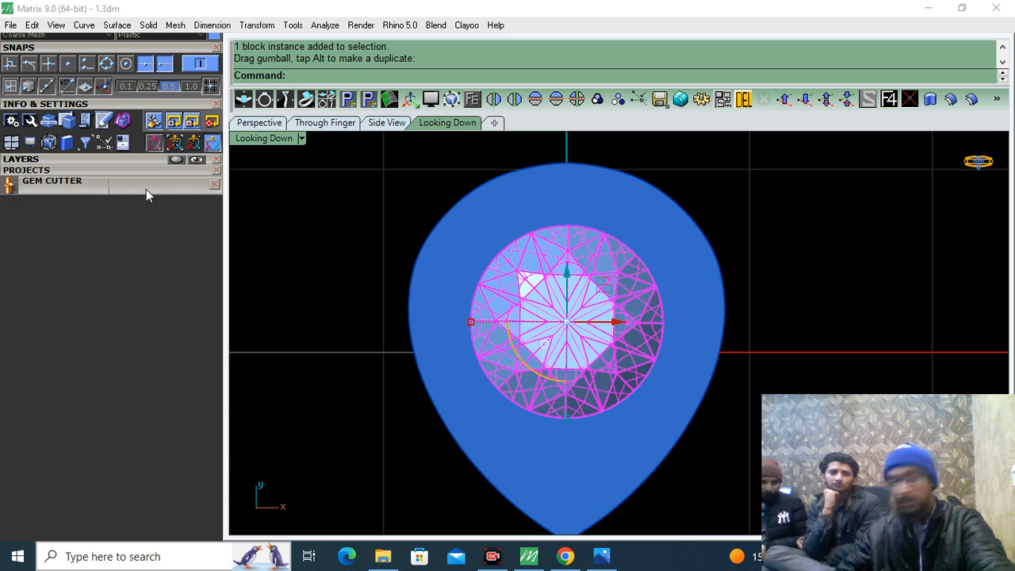
pyautogui.click(145, 190)
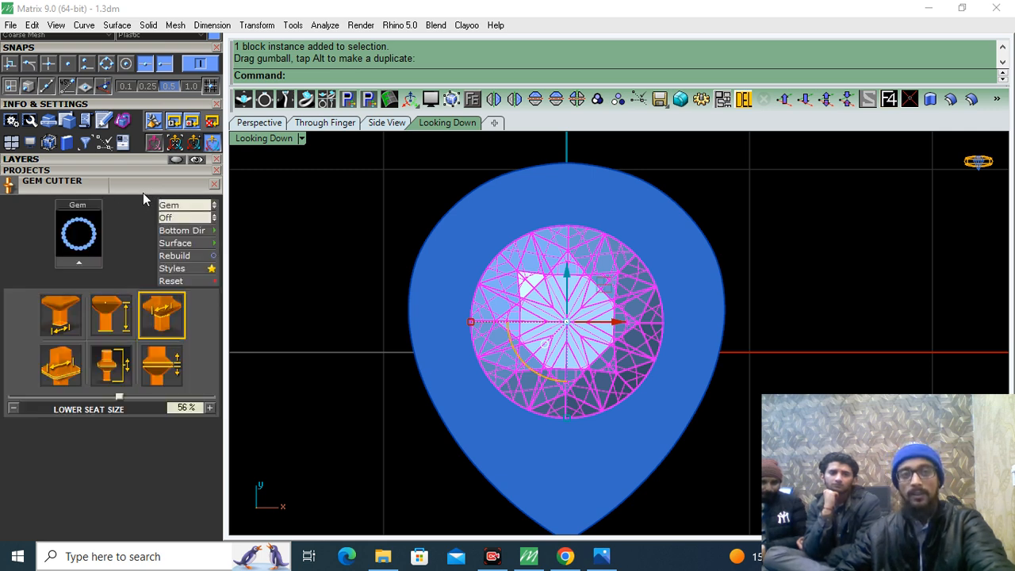
pyautogui.click(70, 260)
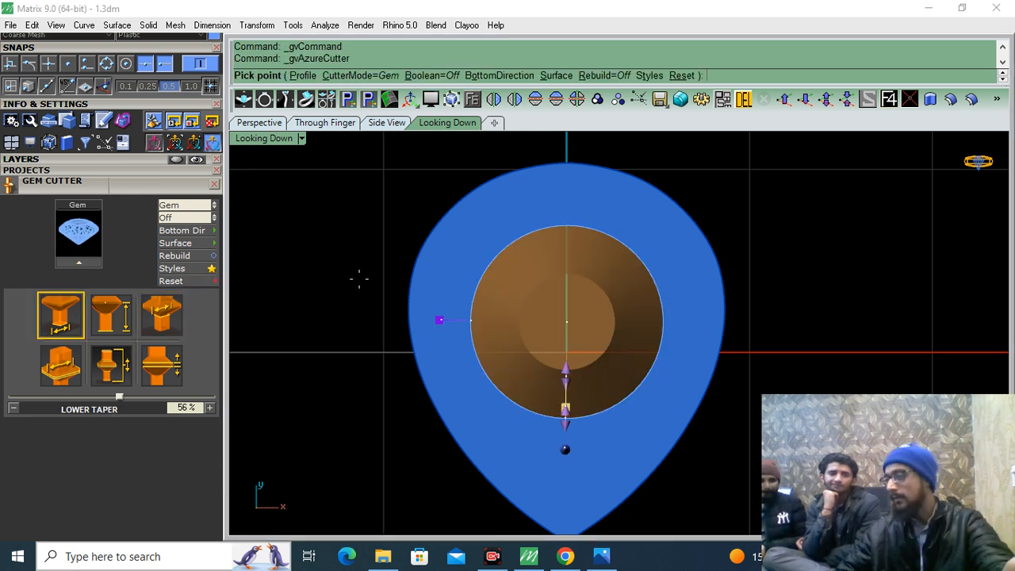
pyautogui.click(262, 122)
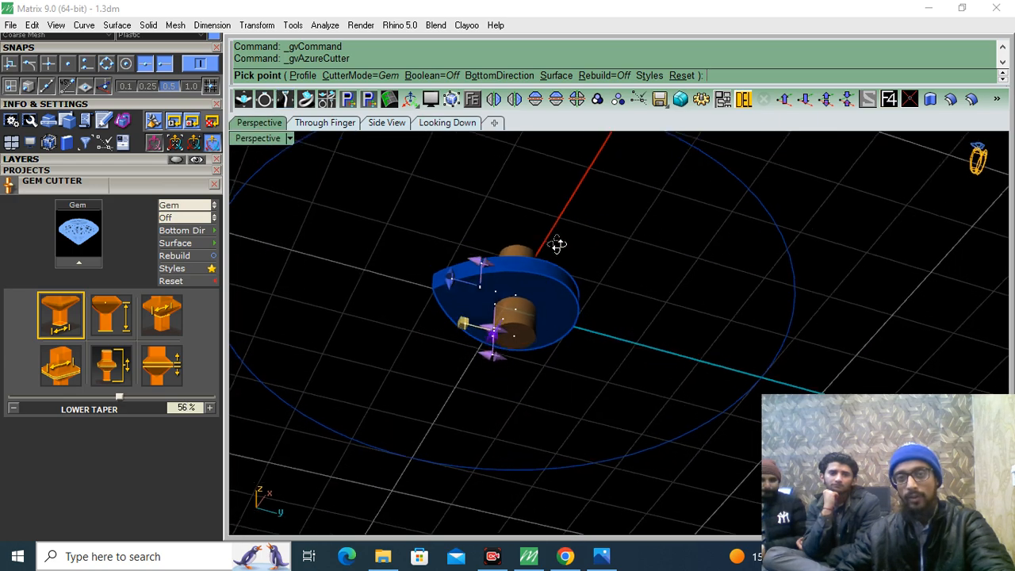
pyautogui.scroll(2, 557, 250)
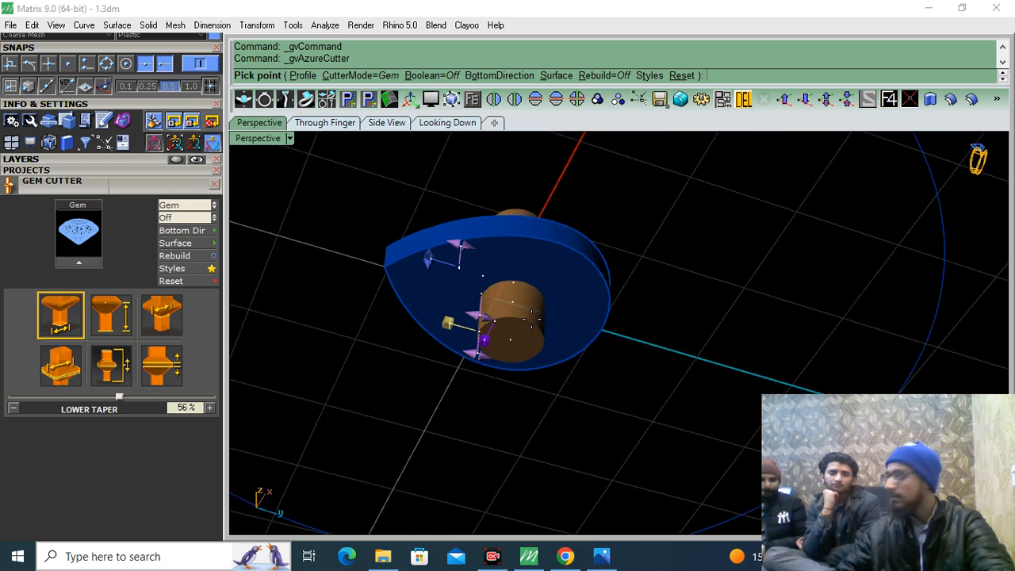
pyautogui.moveTo(592, 306); pyautogui.dragTo(608, 343, button='right')
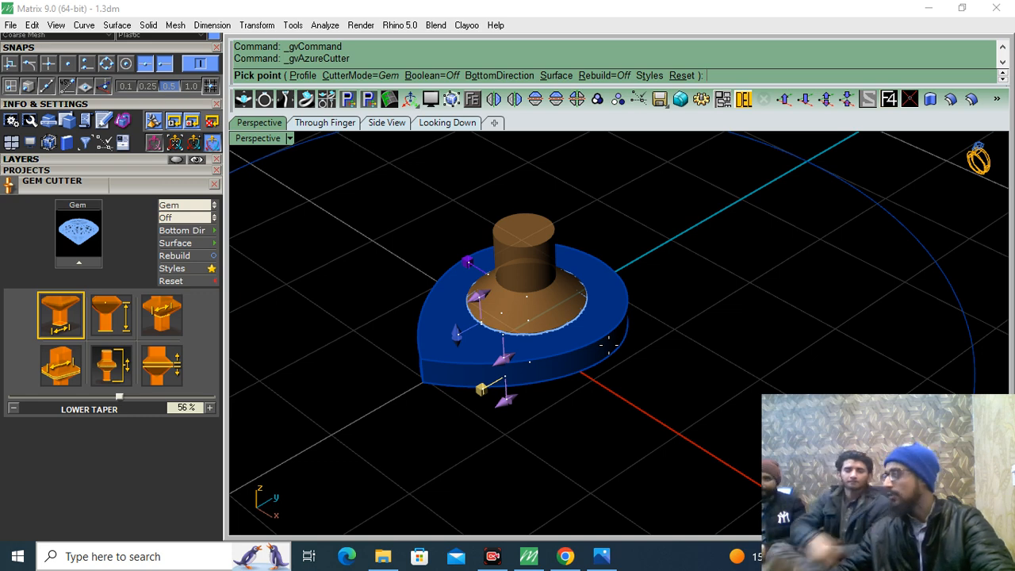
pyautogui.rightClick(616, 392)
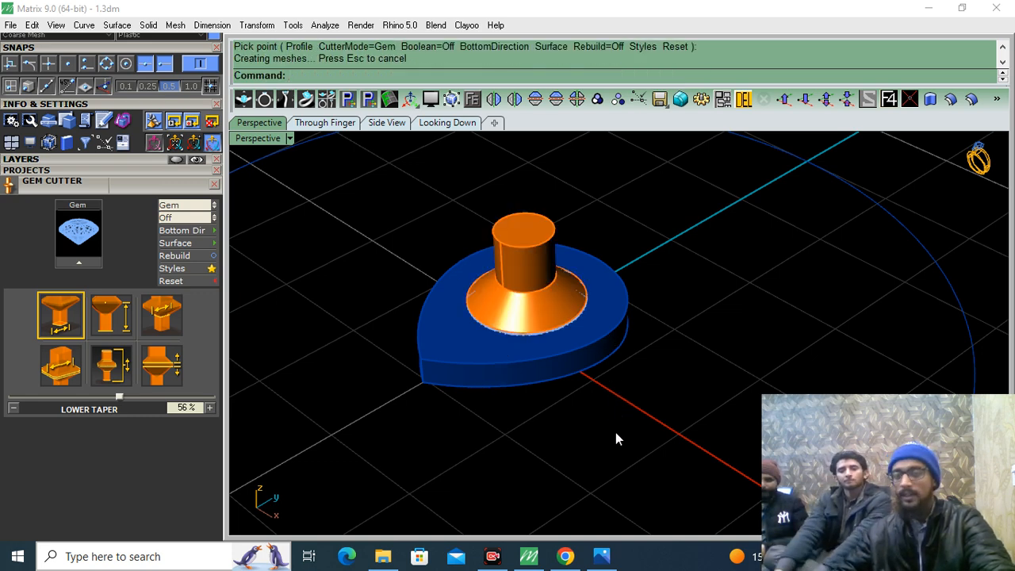
# Step: Subtract the gem cutter from the pear plate with a Boolean difference
pyautogui.click(587, 351)
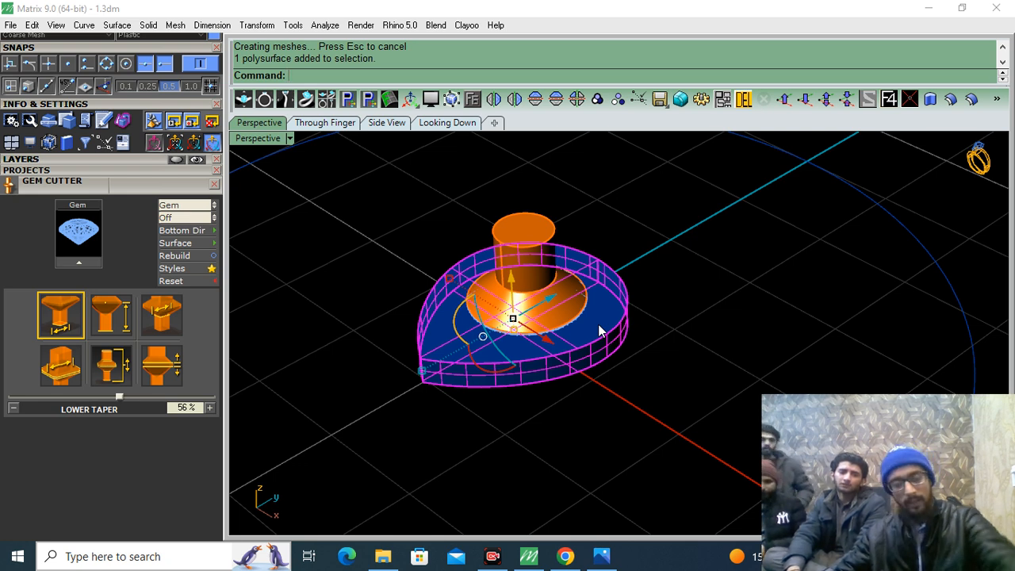
pyautogui.press('Return')
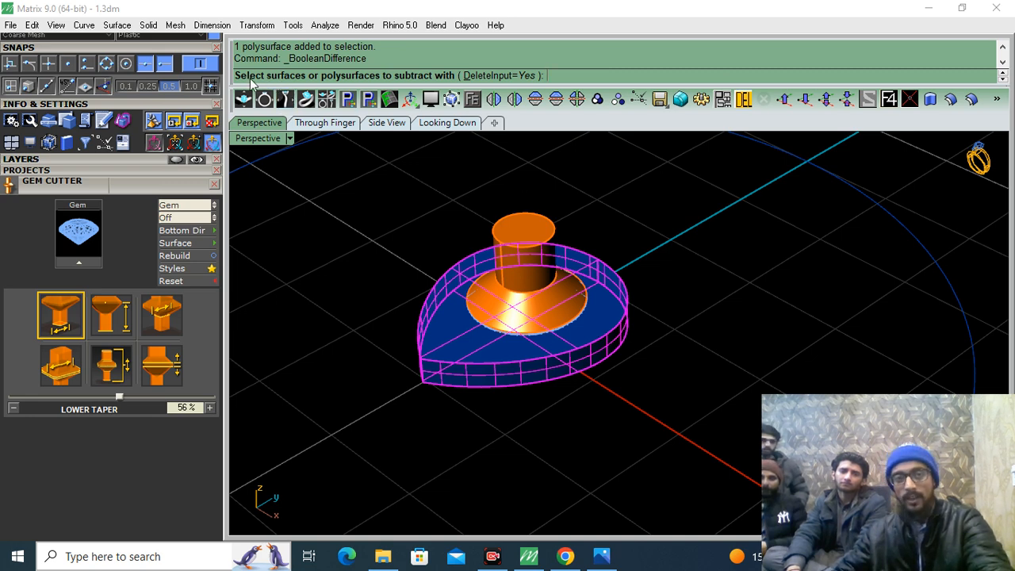
pyautogui.click(523, 248)
pyautogui.press('Return')
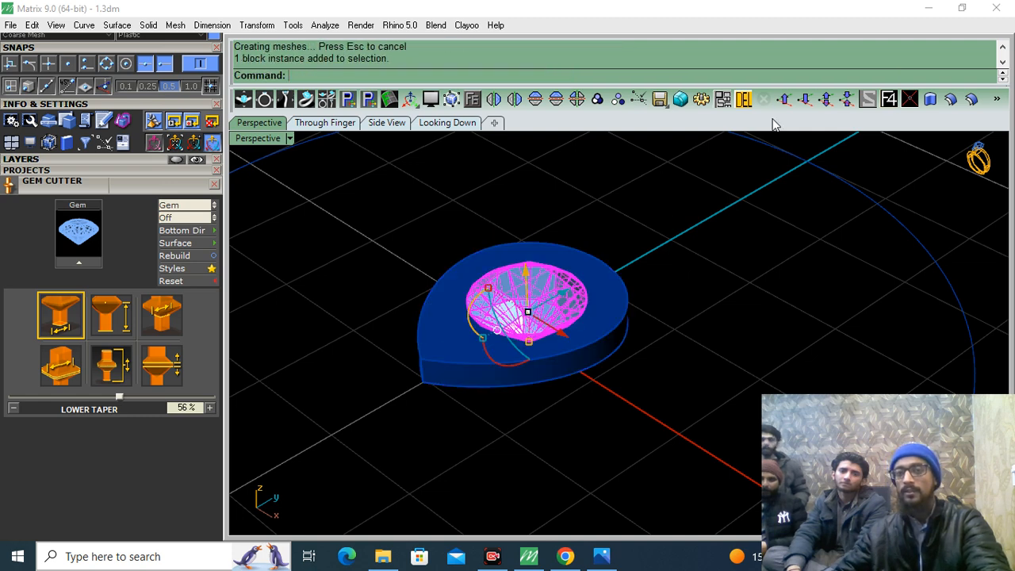
# Step: Delete the gem to inspect the cut seat in the pear plate, and restore the gem
pyautogui.click(744, 100)
pyautogui.moveTo(451, 333); pyautogui.dragTo(561, 405, button='right')
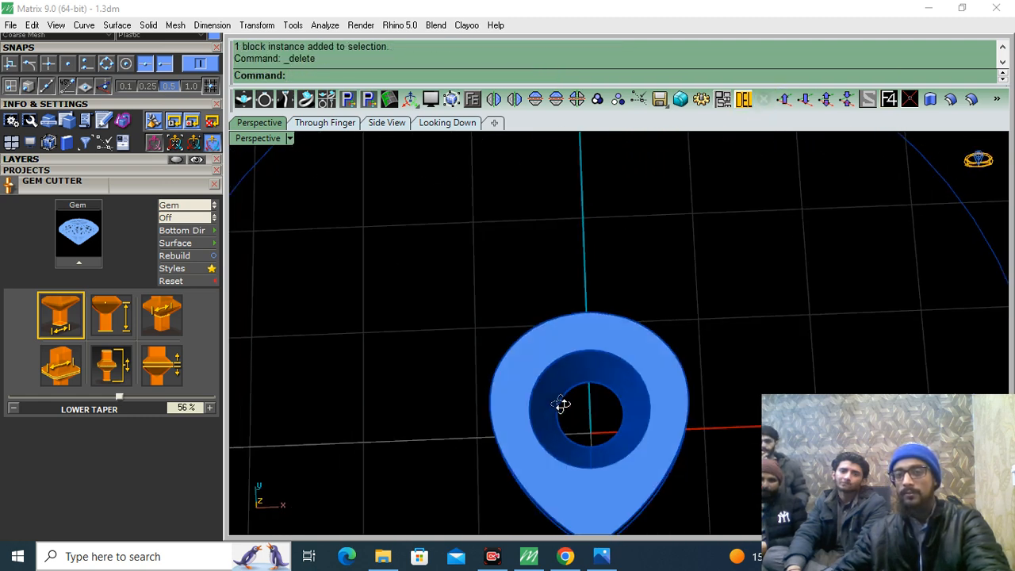
pyautogui.hotkey('ctrl', 'z')
# Step: Undo the Boolean difference and the gem cutter, working from the top view
pyautogui.click(448, 122)
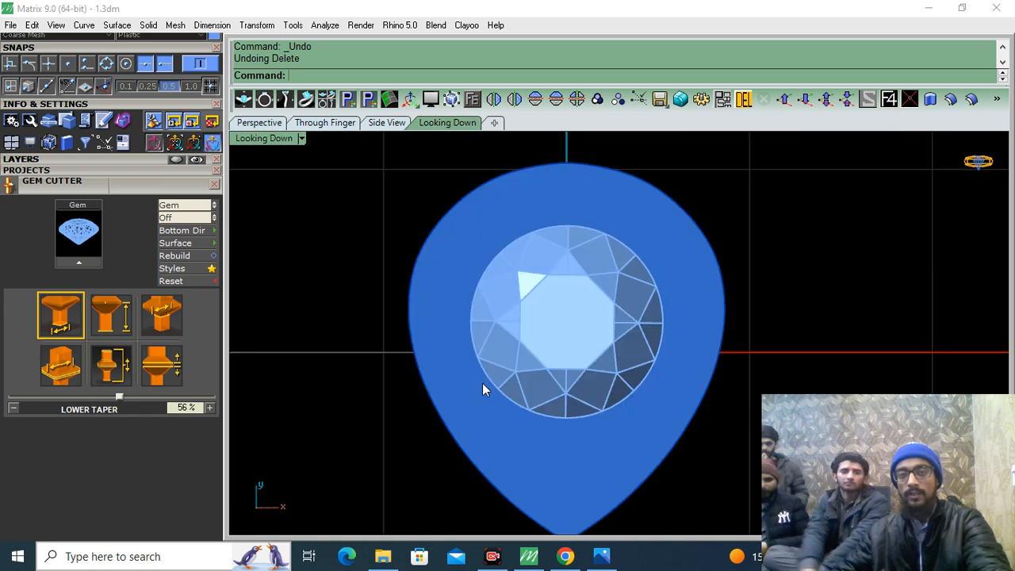
pyautogui.click(552, 490)
pyautogui.moveTo(565, 450); pyautogui.dragTo(511, 430, button='right')
pyautogui.hotkey('ctrl', 'z')
pyautogui.hotkey('ctrl', 'z')
# Step: Enlarge the round gem slightly and move it a little toward the pear's tip, keeping it on the vertical centre line
pyautogui.click(515, 322)
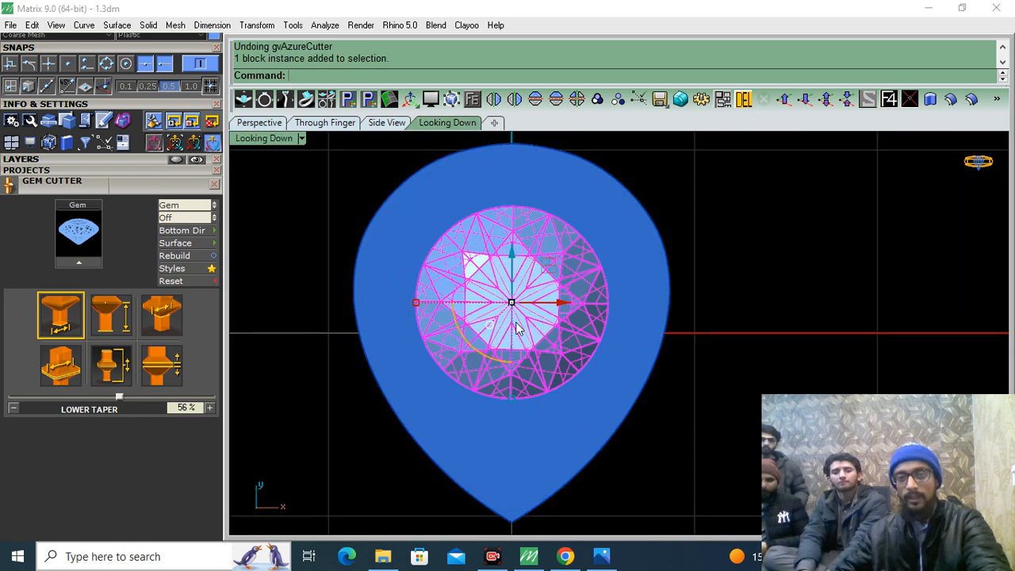
pyautogui.moveTo(415, 302); pyautogui.dragTo(404, 302)
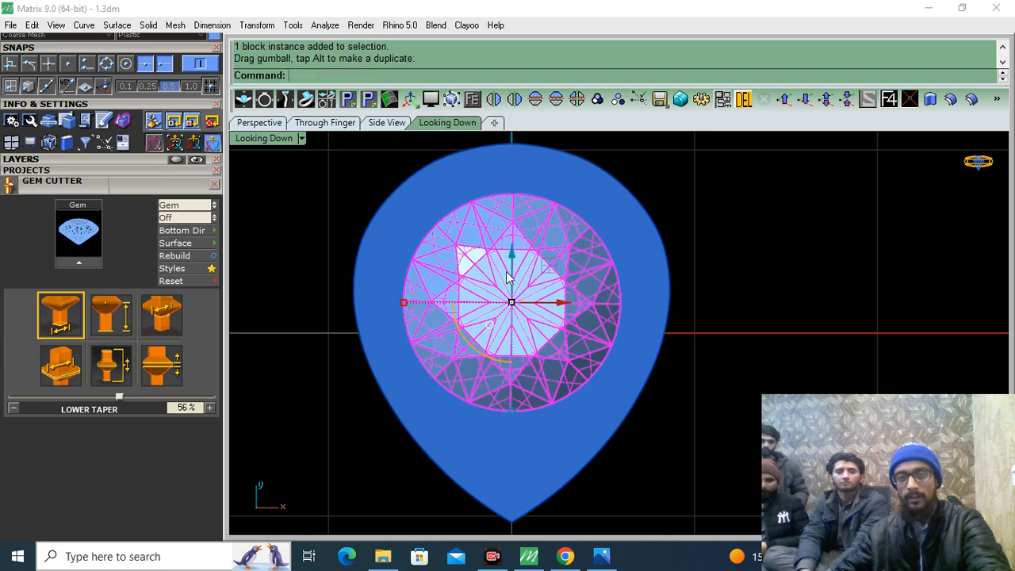
pyautogui.moveTo(515, 248); pyautogui.dragTo(515, 258)
pyautogui.moveTo(408, 306); pyautogui.dragTo(412, 308)
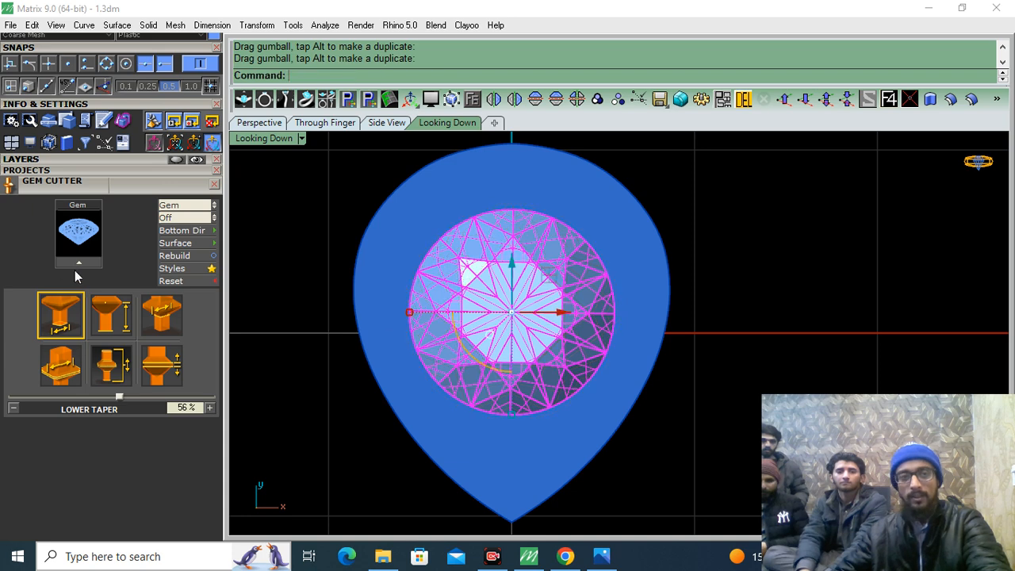
# Step: Create a gem cutter from the resized gem and subtract it from the pear plate with a Boolean difference
pyautogui.click(77, 257)
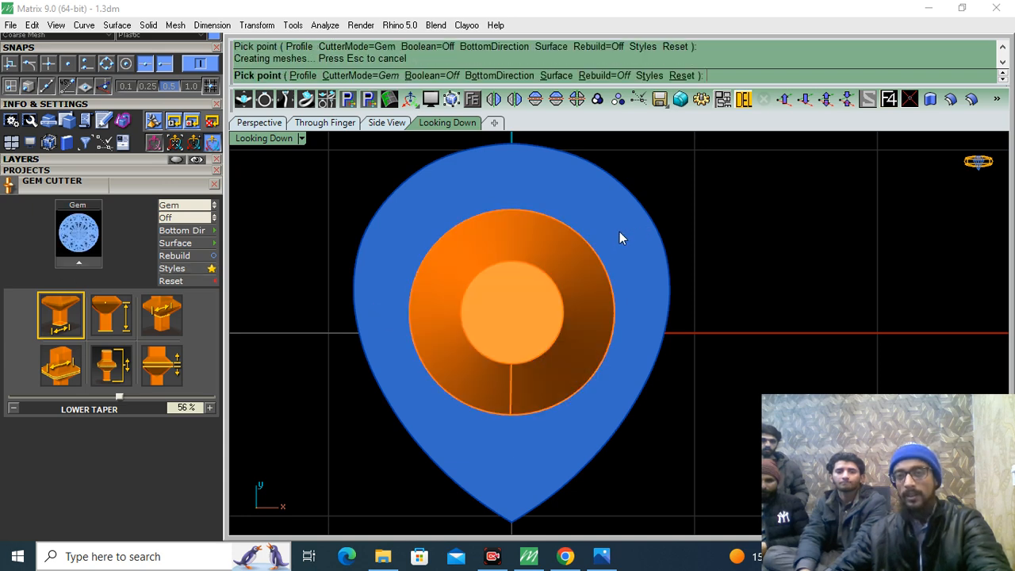
pyautogui.click(622, 198)
pyautogui.doubleClick(481, 300)
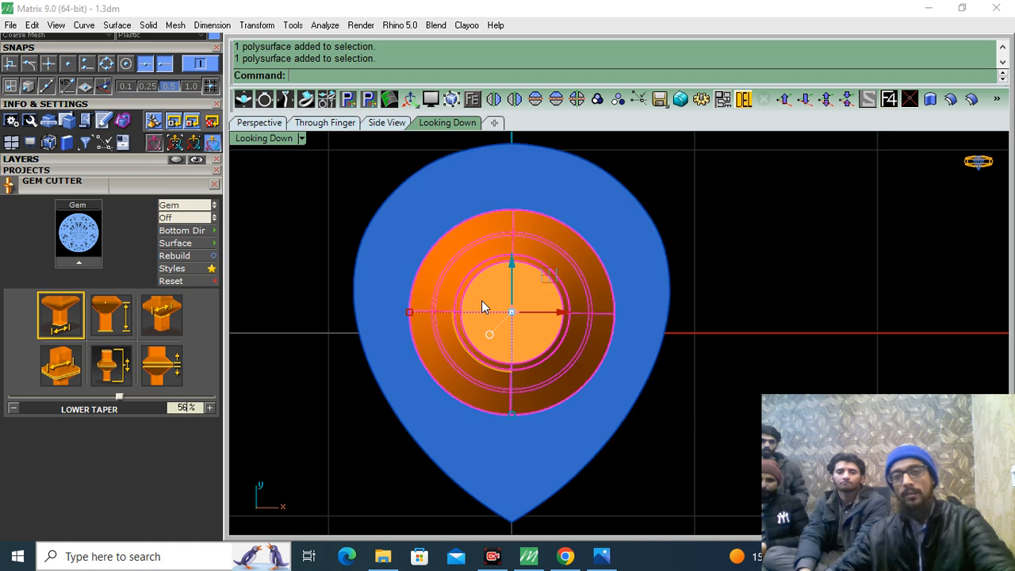
pyautogui.click(631, 222)
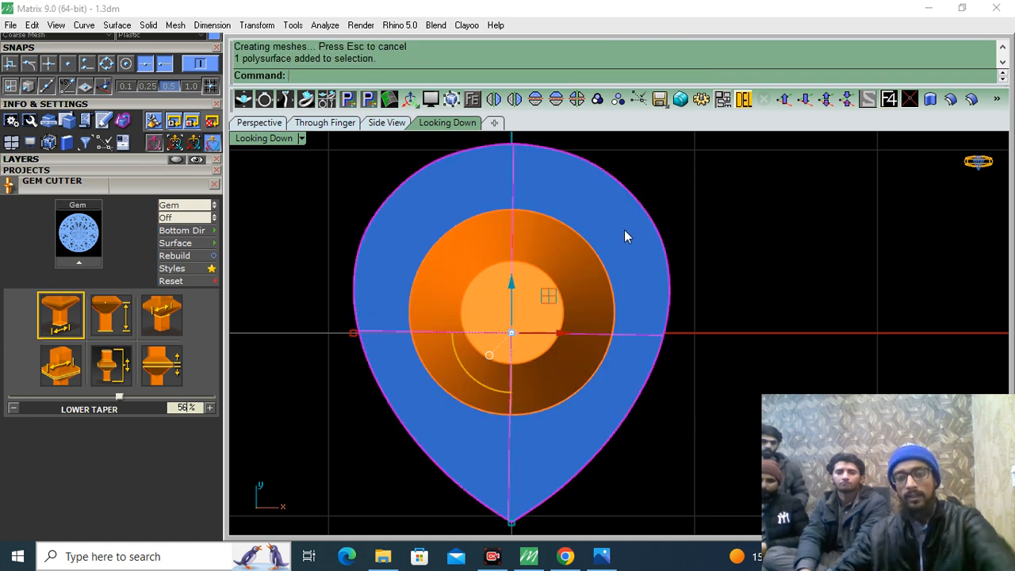
pyautogui.click(552, 290)
pyautogui.press('Return')
# Step: Start Prong on Surface on the pear plate with the object snaps turned off
pyautogui.click(529, 452)
pyautogui.click(473, 101)
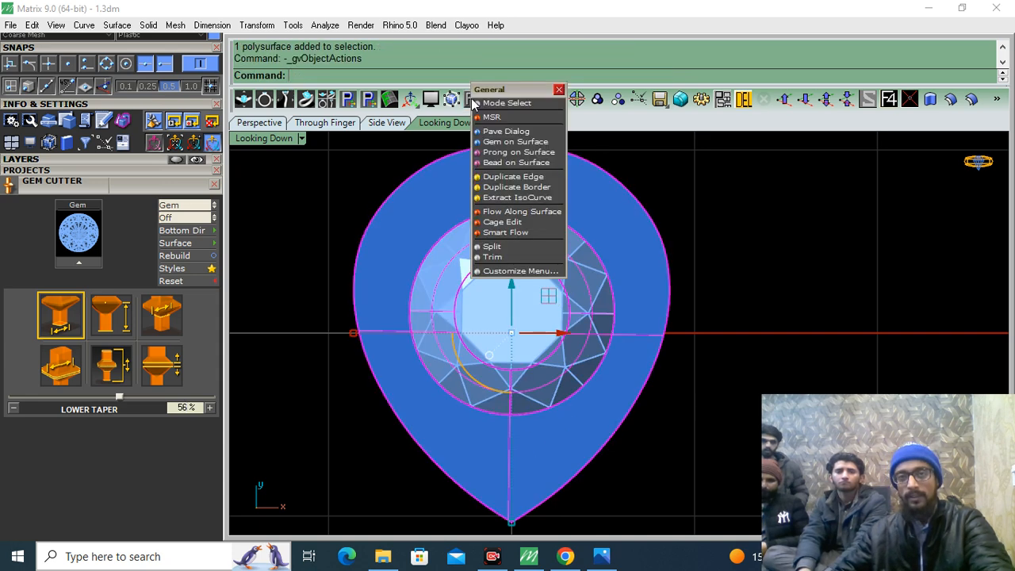
pyautogui.click(508, 152)
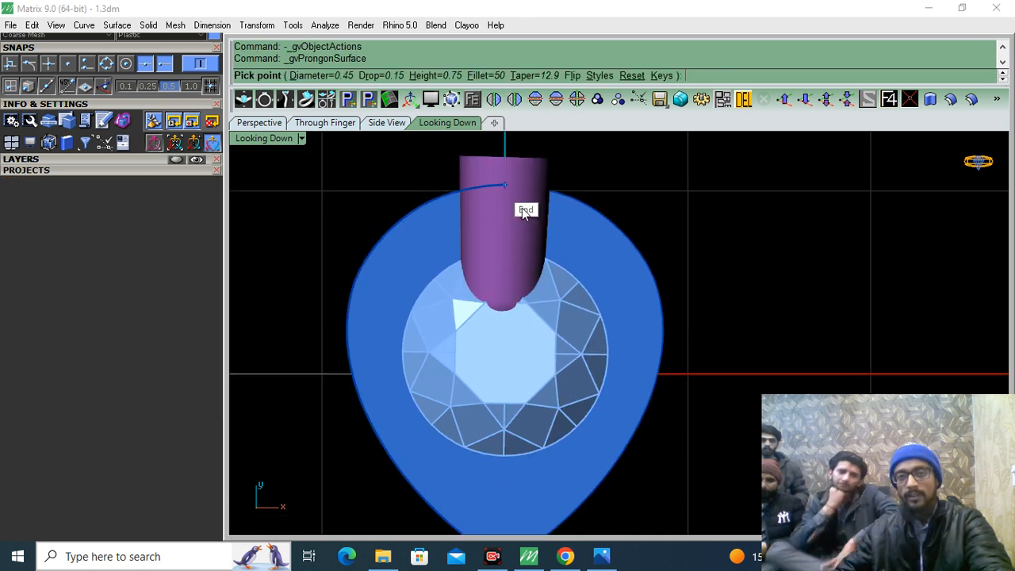
pyautogui.click(497, 224)
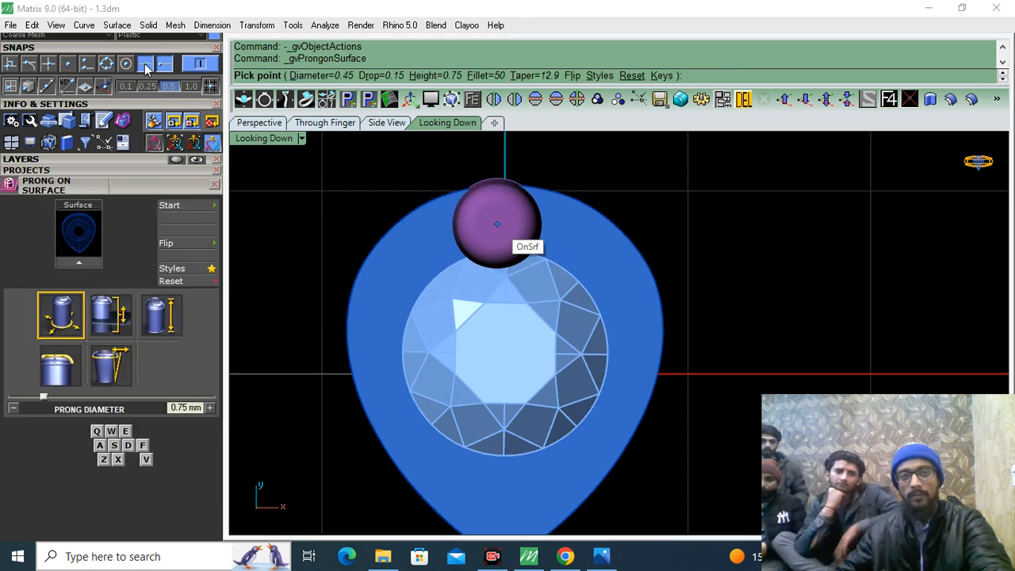
pyautogui.click(196, 67)
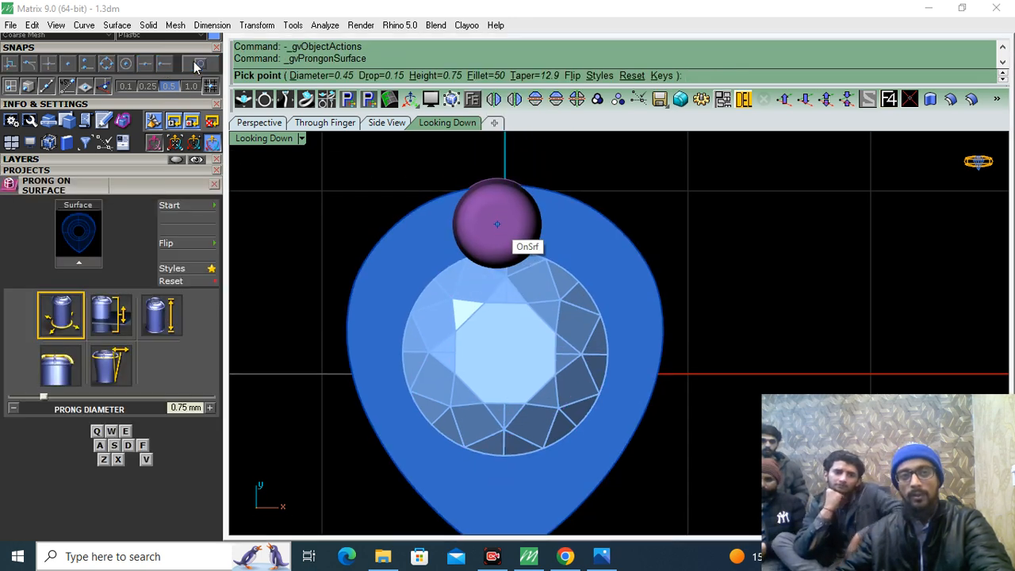
# Step: Set the prong height to 0.65 mm and the prong diameter to 0.4 mm
pyautogui.click(112, 326)
pyautogui.click(162, 317)
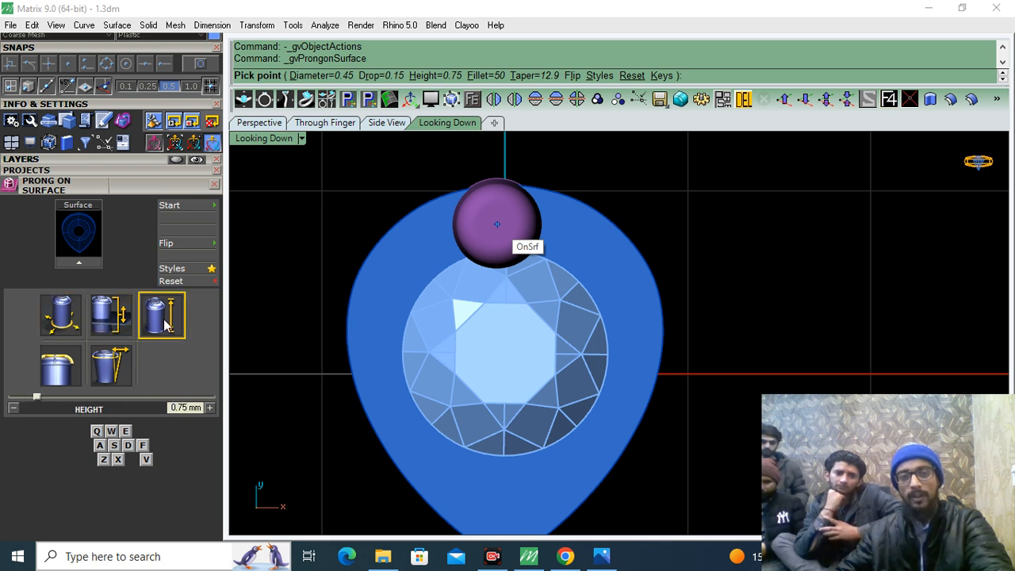
pyautogui.press('BackSpace')
pyautogui.press('BackSpace')
pyautogui.write('65')
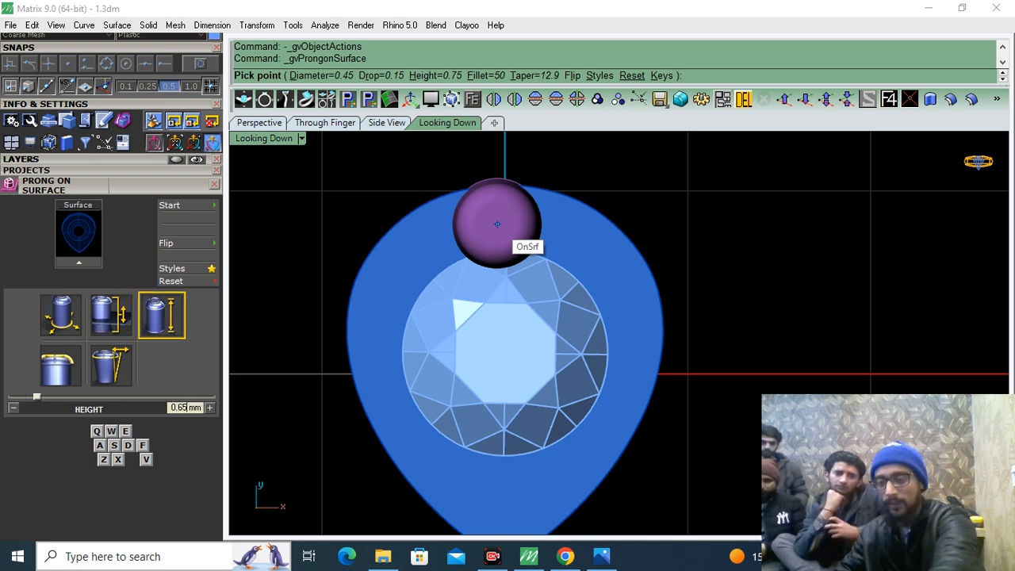
pyautogui.press('Return')
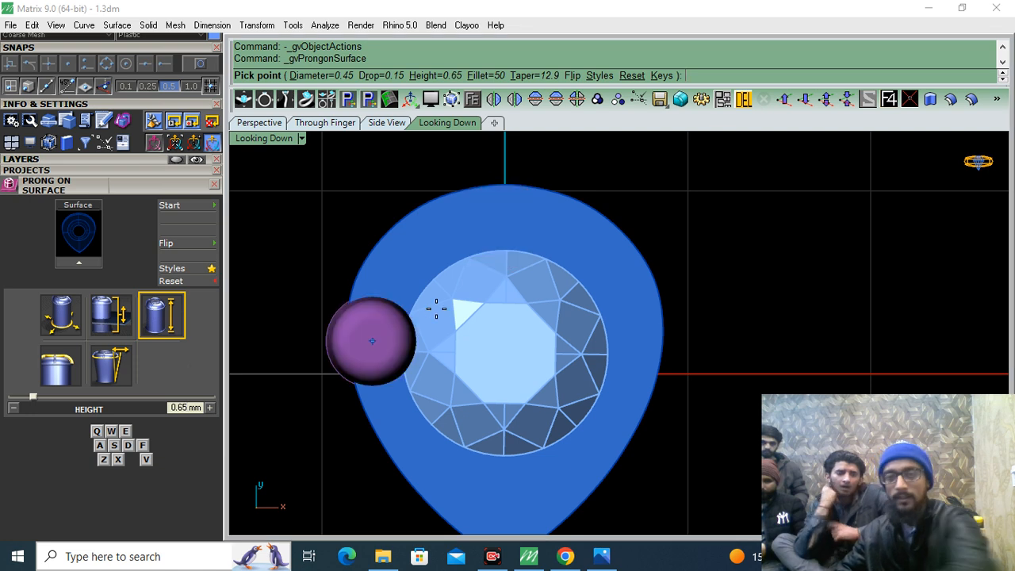
pyautogui.click(15, 408)
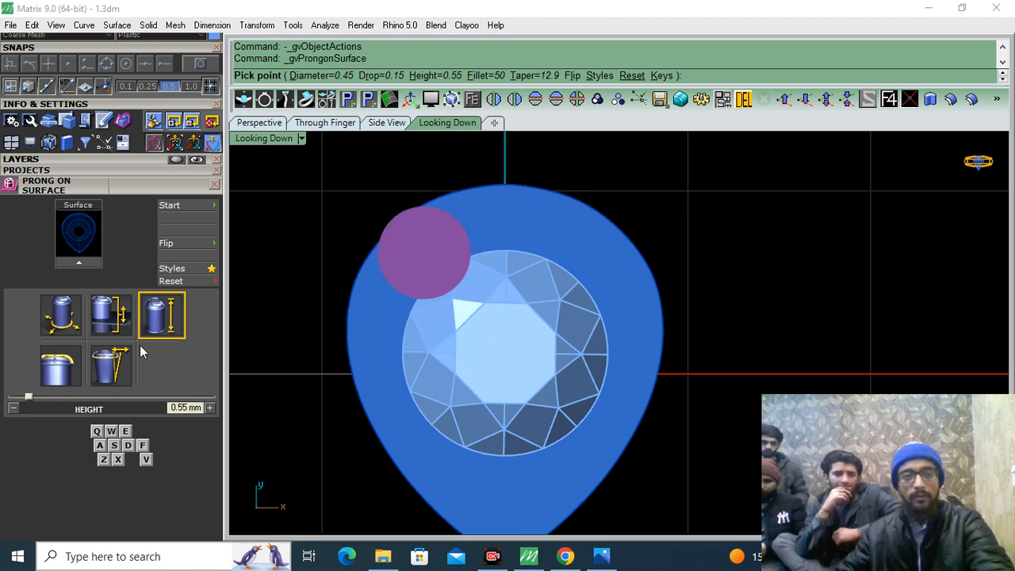
pyautogui.click(209, 408)
pyautogui.click(60, 321)
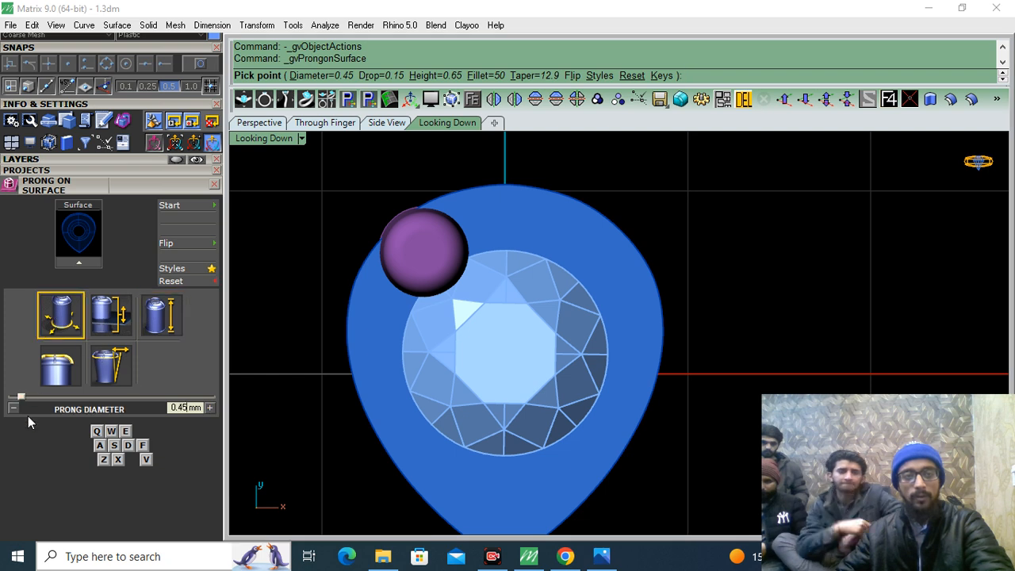
pyautogui.click(14, 407)
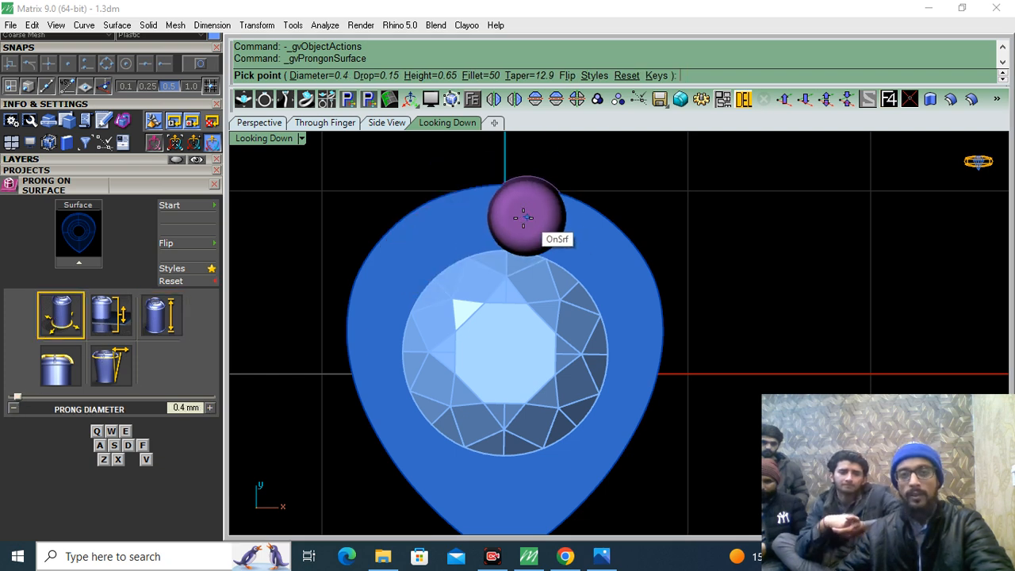
# Step: Place two prongs on the plate's vertical centre line, one at each end of the round gem, and finish the command
pyautogui.click(502, 216)
pyautogui.scroll(-2, 482, 265)
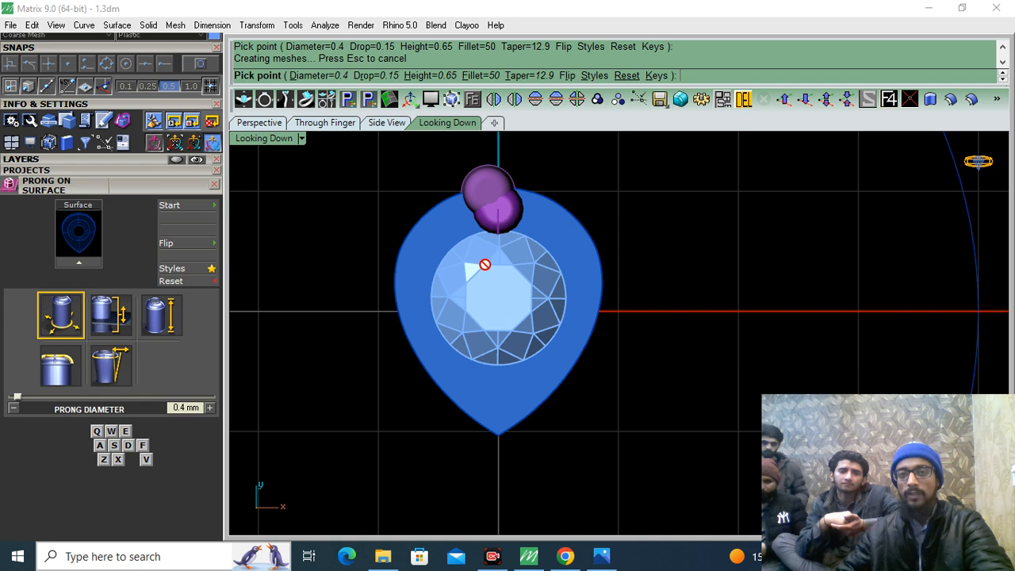
pyautogui.click(492, 387)
pyautogui.press('Return')
# Step: Group the pear plate with its two prongs and assign them to the Metal 02 layer
pyautogui.click(503, 270)
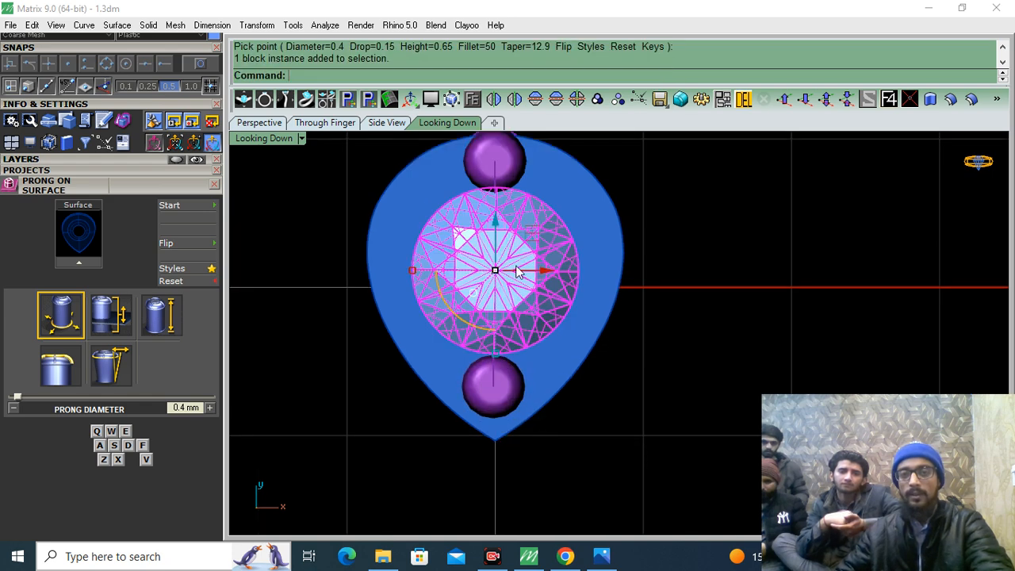
pyautogui.click(509, 152)
pyautogui.keyDown('shift'); pyautogui.click(565, 198); pyautogui.keyUp('shift')
pyautogui.keyDown('shift'); pyautogui.click(496, 401); pyautogui.keyUp('shift')
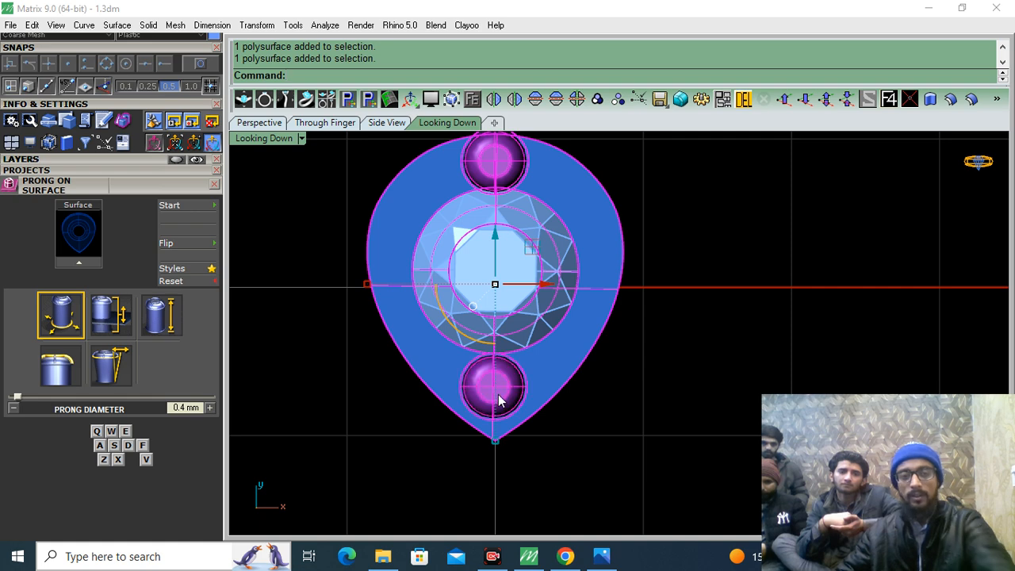
pyautogui.hotkey('ctrl', 'g')
pyautogui.click(214, 184)
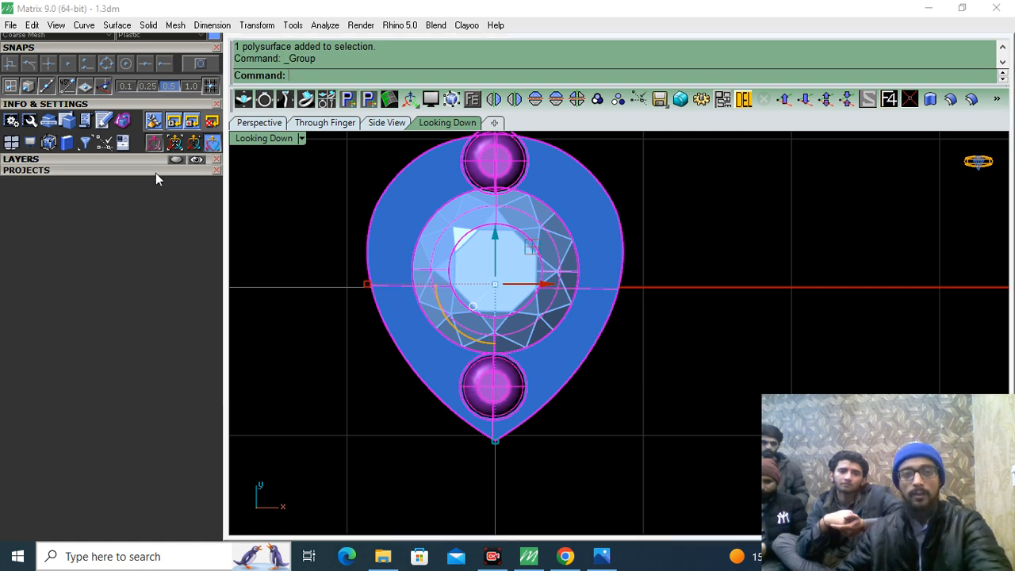
pyautogui.click(116, 161)
pyautogui.click(45, 199)
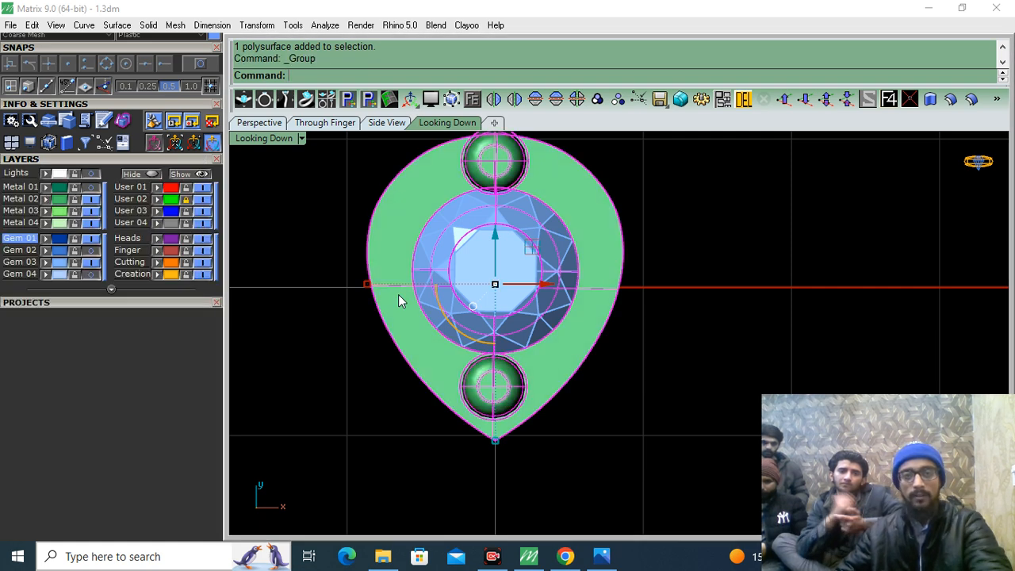
# Step: Group the gem with the plate and prongs, and view the unit in perspective
pyautogui.click(446, 264)
pyautogui.click(260, 122)
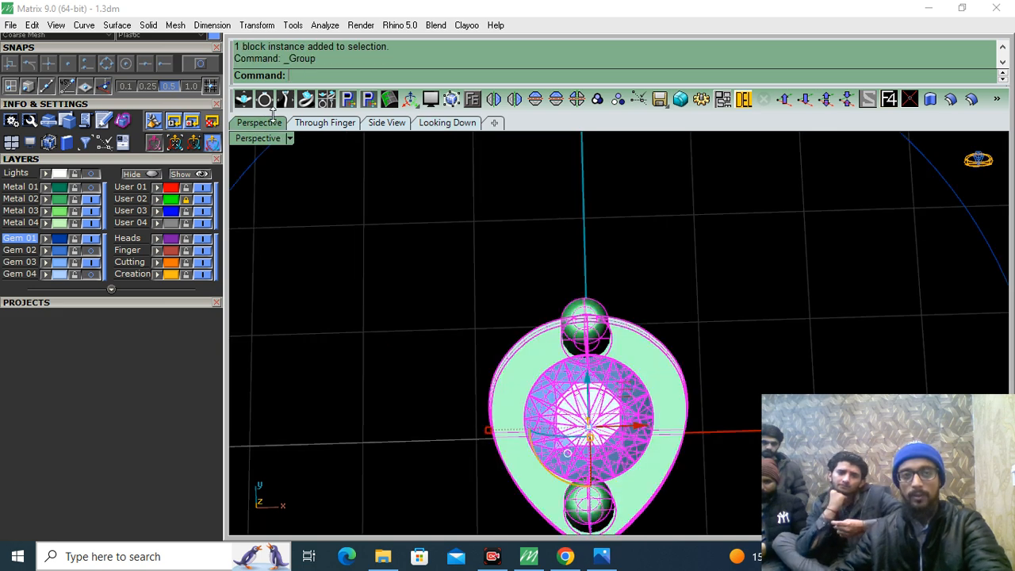
pyautogui.click(418, 295)
pyautogui.scroll(-7, 399, 270)
pyautogui.click(84, 160)
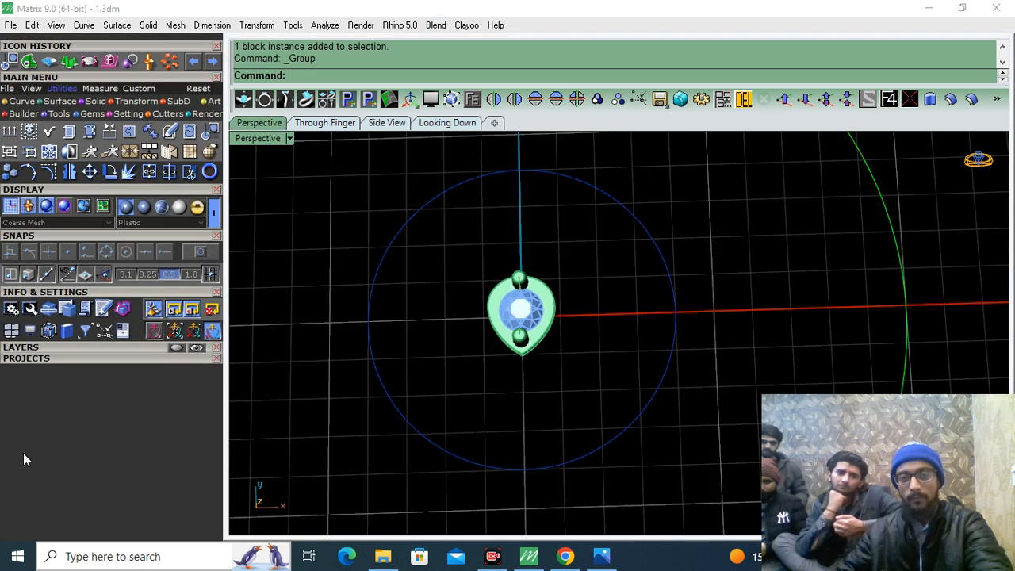
# Step: Duplicate the two lower outline edges of the pear plate and join them into one closed curve
pyautogui.click(17, 101)
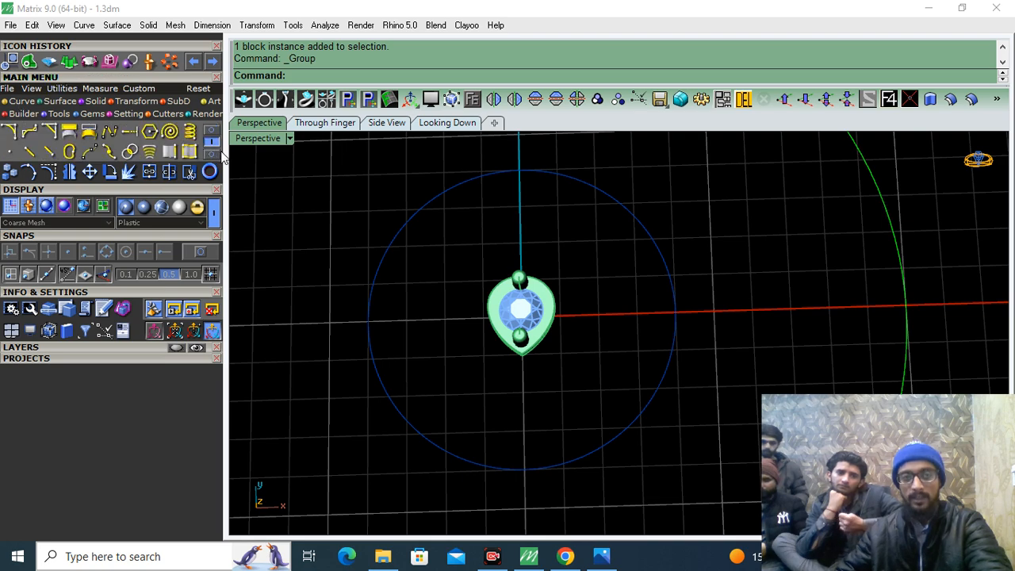
pyautogui.click(170, 152)
pyautogui.moveTo(552, 412); pyautogui.dragTo(530, 314, button='right')
pyautogui.scroll(10, 530, 314)
pyautogui.click(493, 323)
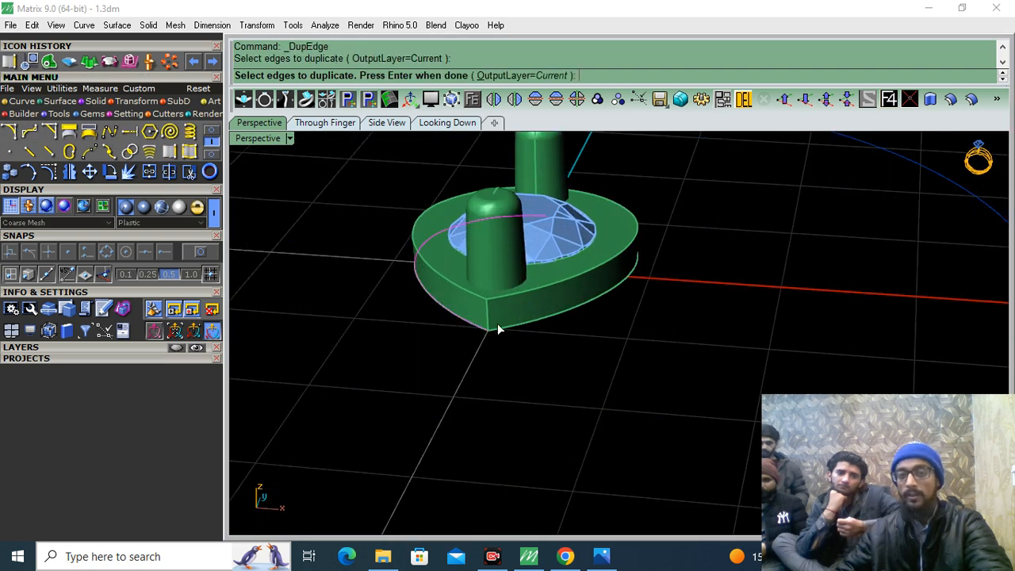
pyautogui.click(508, 331)
pyautogui.keyDown('shift'); pyautogui.moveTo(590, 353); pyautogui.dragTo(566, 369, button='right'); pyautogui.keyUp('shift')
pyautogui.press('Return')
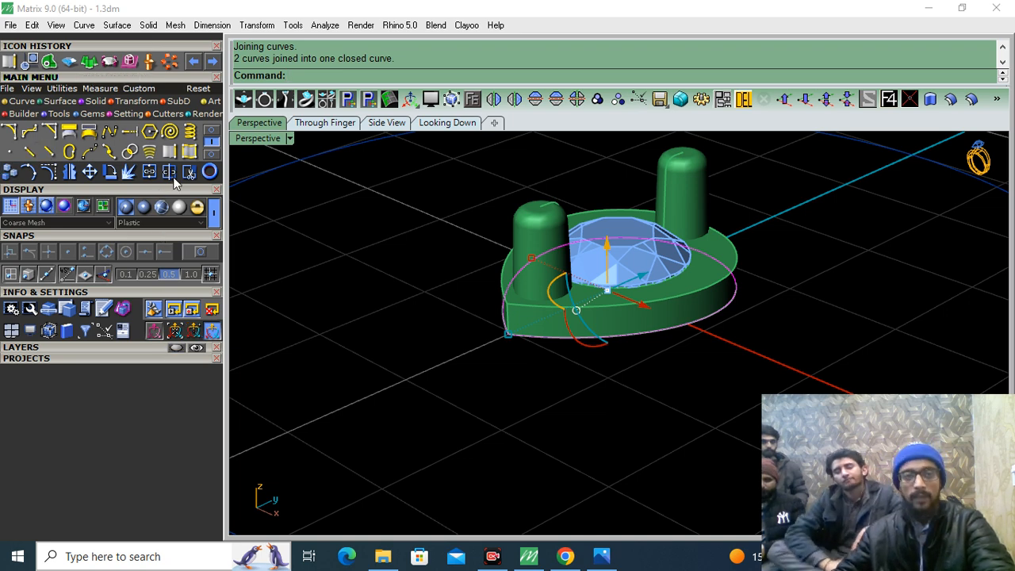
pyautogui.click(149, 171)
pyautogui.moveTo(560, 342); pyautogui.dragTo(539, 333, button='right')
pyautogui.rightClick(538, 332)
# Step: Extrude the closed pear curve straight down with a distance of -0.35, forming a wall below the plate
pyautogui.scroll(4, 493, 335)
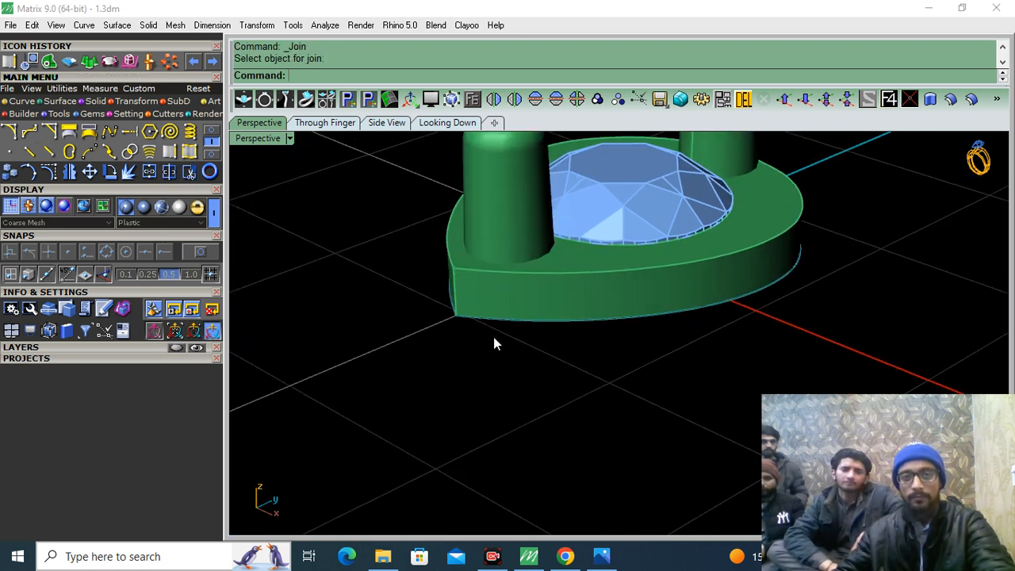
pyautogui.moveTo(503, 346); pyautogui.dragTo(434, 307)
pyautogui.keyDown('ctrl'); pyautogui.click(499, 306); pyautogui.keyUp('ctrl')
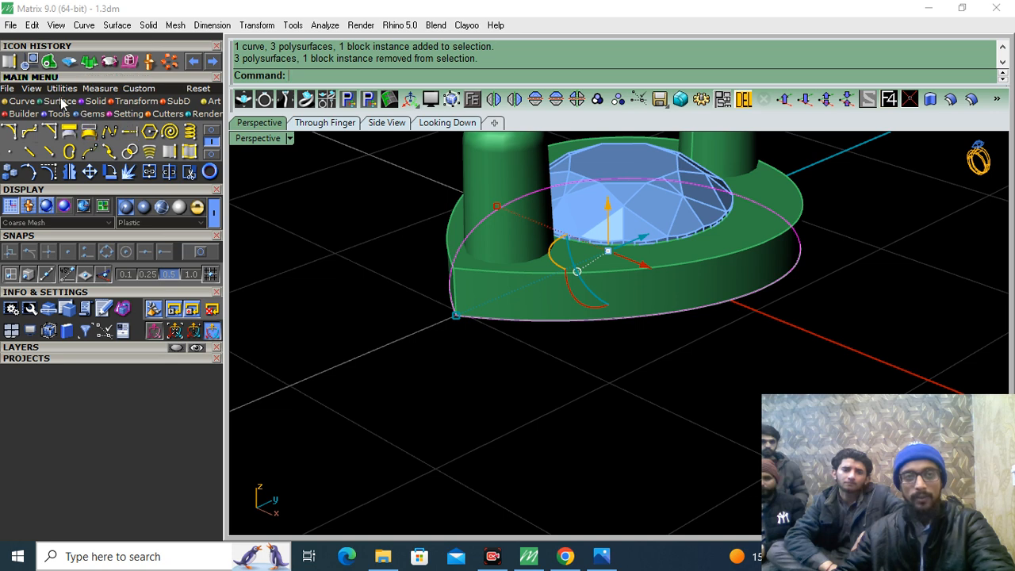
pyautogui.click(89, 62)
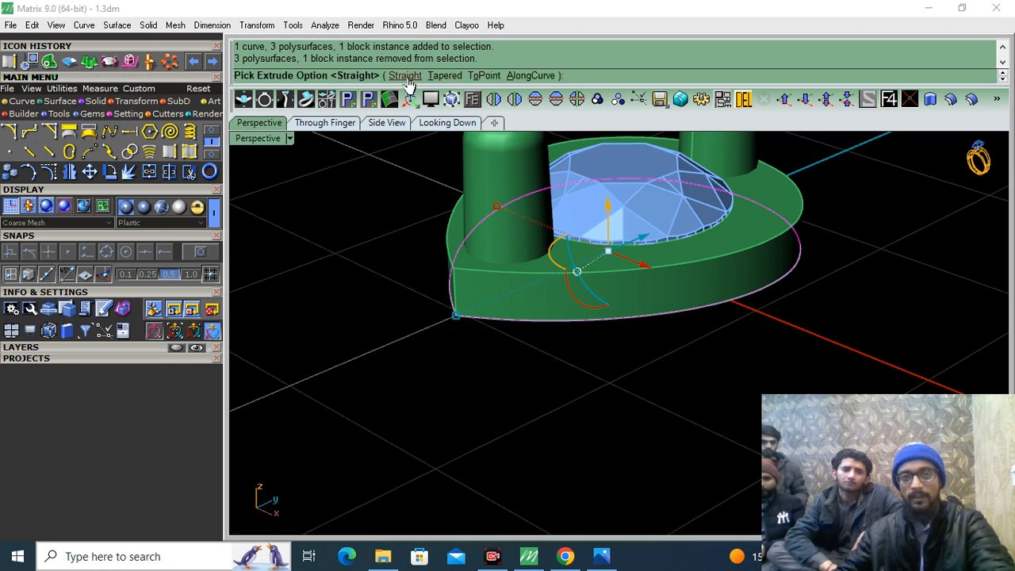
pyautogui.click(405, 77)
pyautogui.write('-.35')
pyautogui.press('Return')
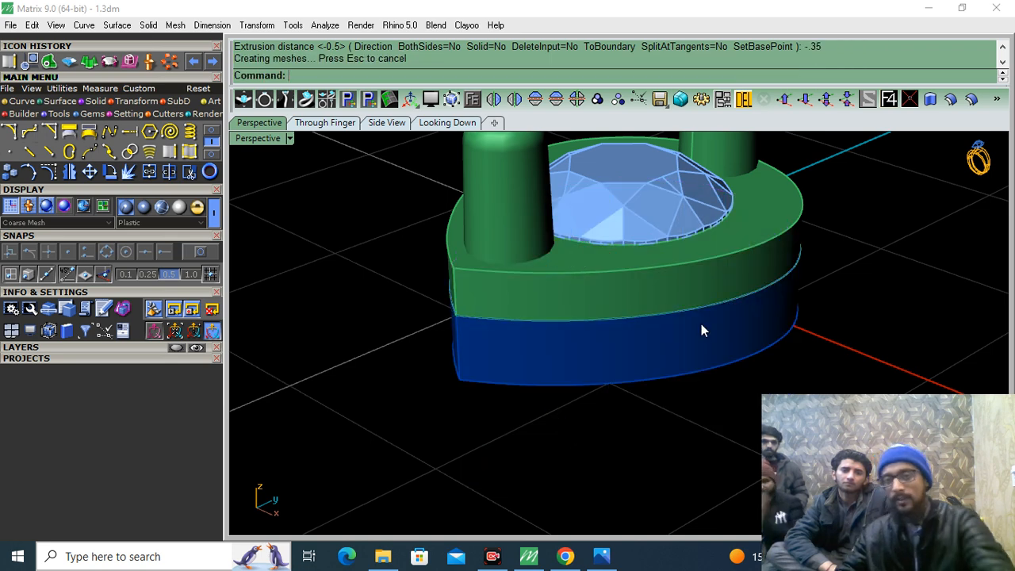
# Step: Offset the extruded wall surface inward by 0.25 with the Solid option on
pyautogui.scroll(2, 701, 314)
pyautogui.scroll(2, 702, 315)
pyautogui.click(702, 365)
pyautogui.moveTo(699, 352); pyautogui.dragTo(627, 361)
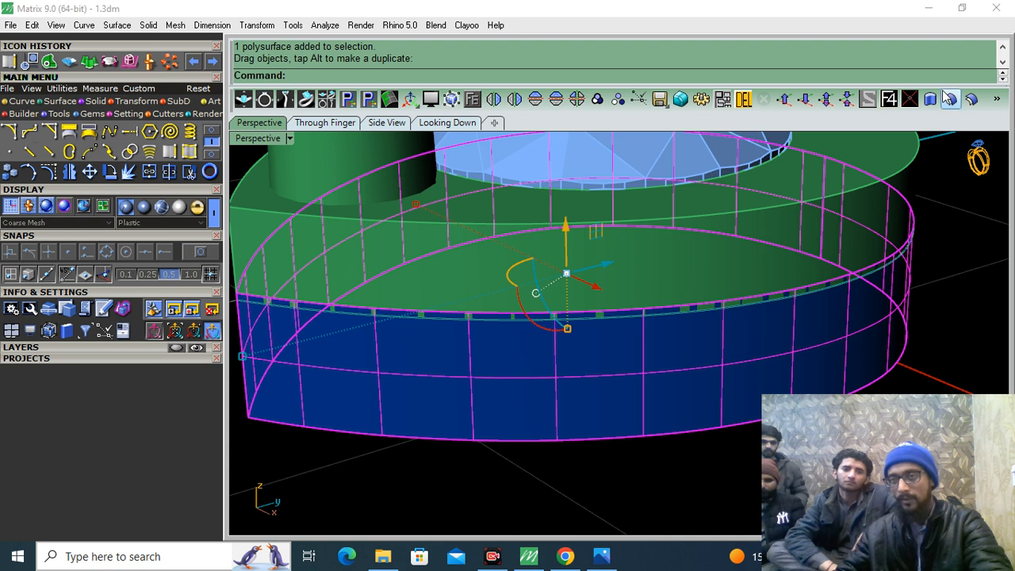
pyautogui.press('Return')
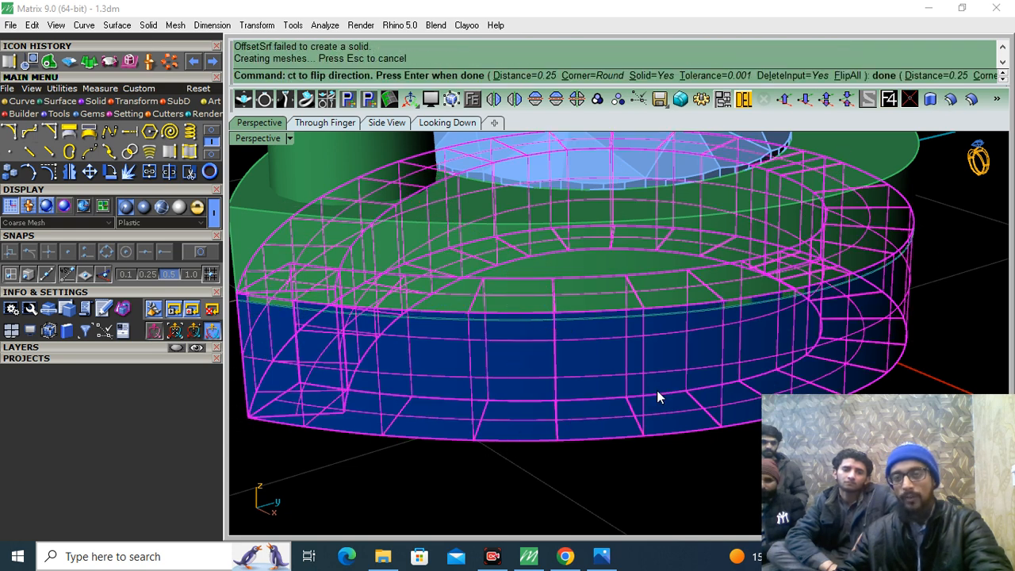
# Step: Group the wall, plate, prongs, gem and curve, and assign them to the Metal 02 layer
pyautogui.click(62, 345)
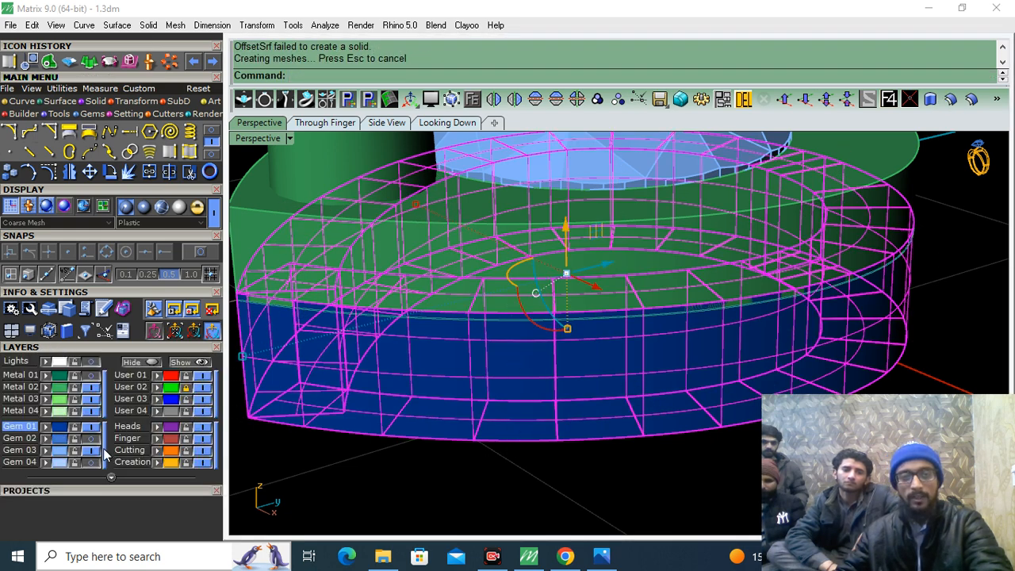
pyautogui.scroll(-5, 531, 435)
pyautogui.moveTo(532, 435); pyautogui.dragTo(446, 230)
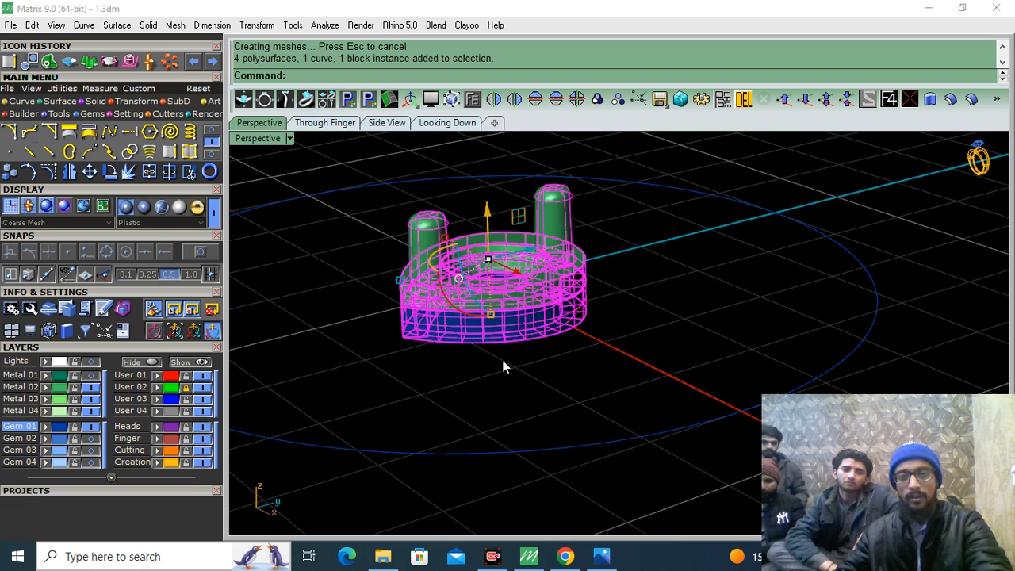
pyautogui.hotkey('ctrl', 'g')
pyautogui.click(46, 388)
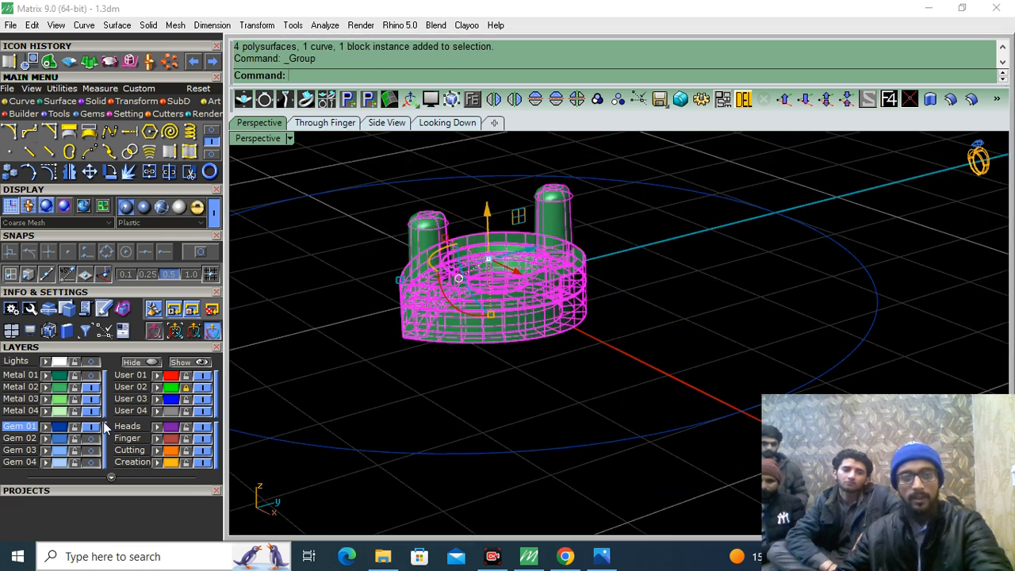
pyautogui.click(91, 449)
pyautogui.click(400, 376)
# Step: Assign the inner circle around the pear unit to the locked User 02 layer
pyautogui.moveTo(478, 341); pyautogui.dragTo(500, 424, button='right')
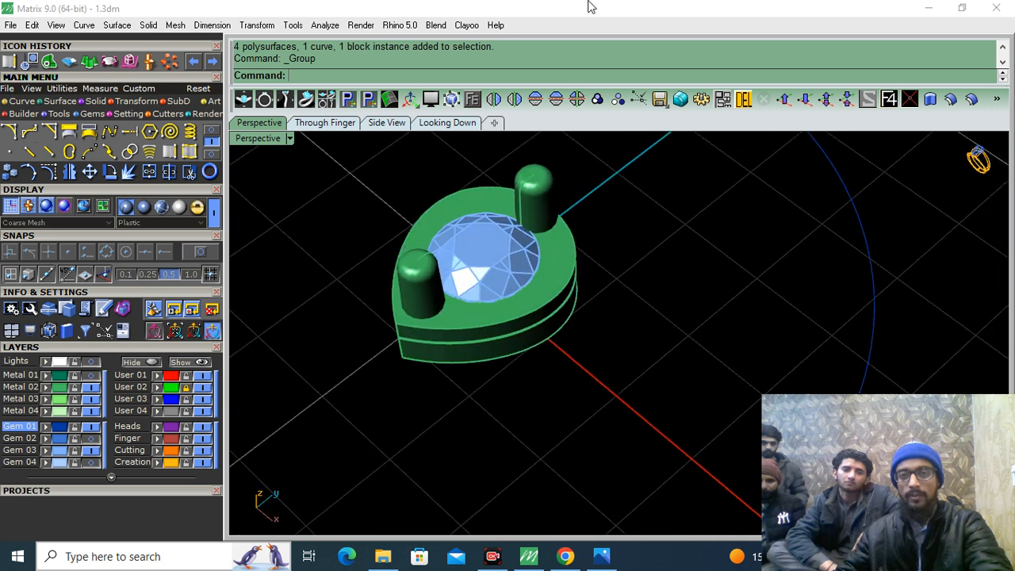
pyautogui.scroll(-6, 589, 225)
pyautogui.click(589, 379)
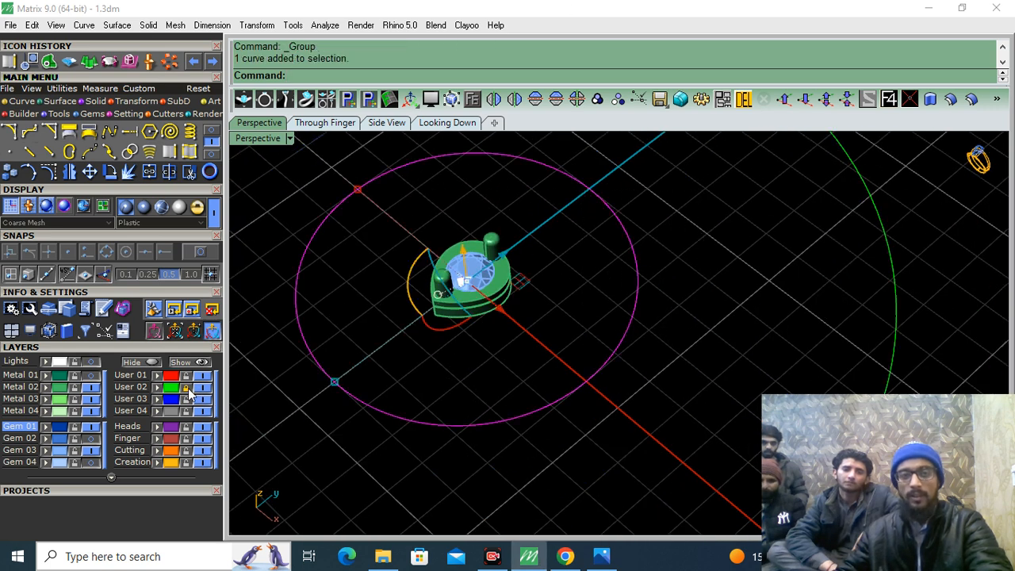
pyautogui.click(582, 327)
# Step: Show and lock the Metal 01 halo layer, and move the grouped pear unit straight down to just outside the halo in the top view
pyautogui.click(496, 293)
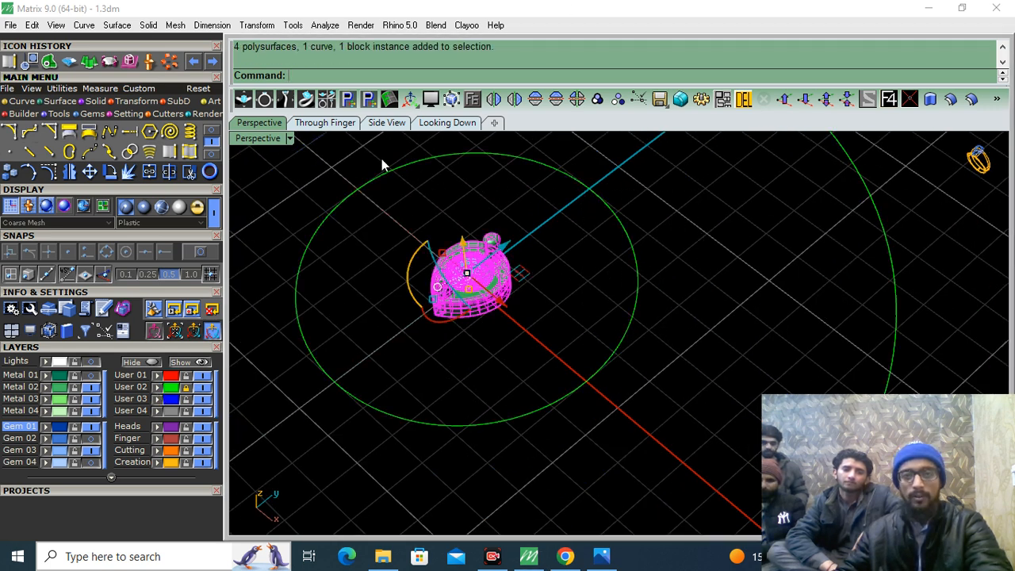
pyautogui.click(74, 375)
pyautogui.click(447, 123)
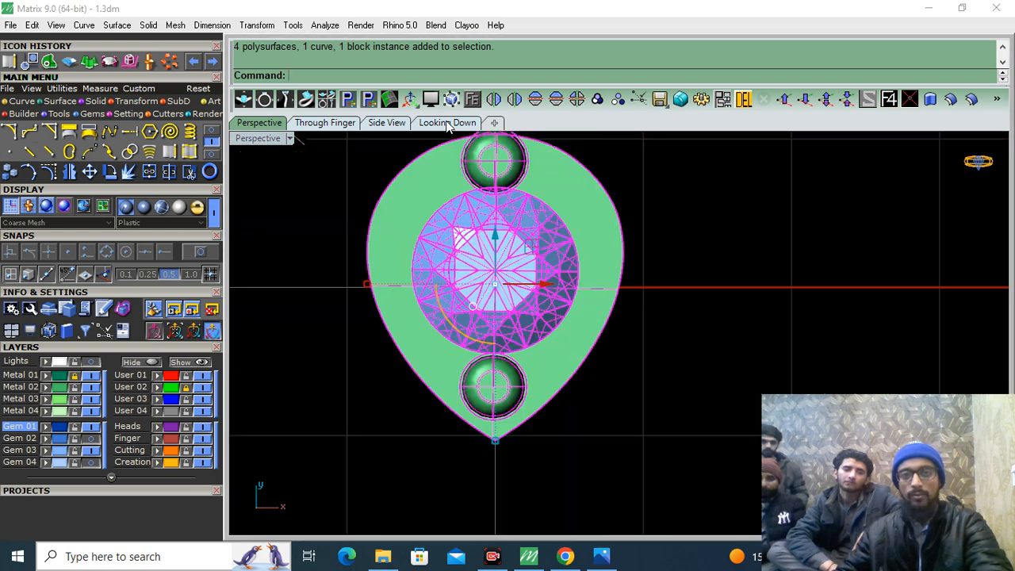
pyautogui.scroll(-9, 511, 250)
pyautogui.scroll(-8, 511, 250)
pyautogui.moveTo(509, 248); pyautogui.dragTo(509, 330)
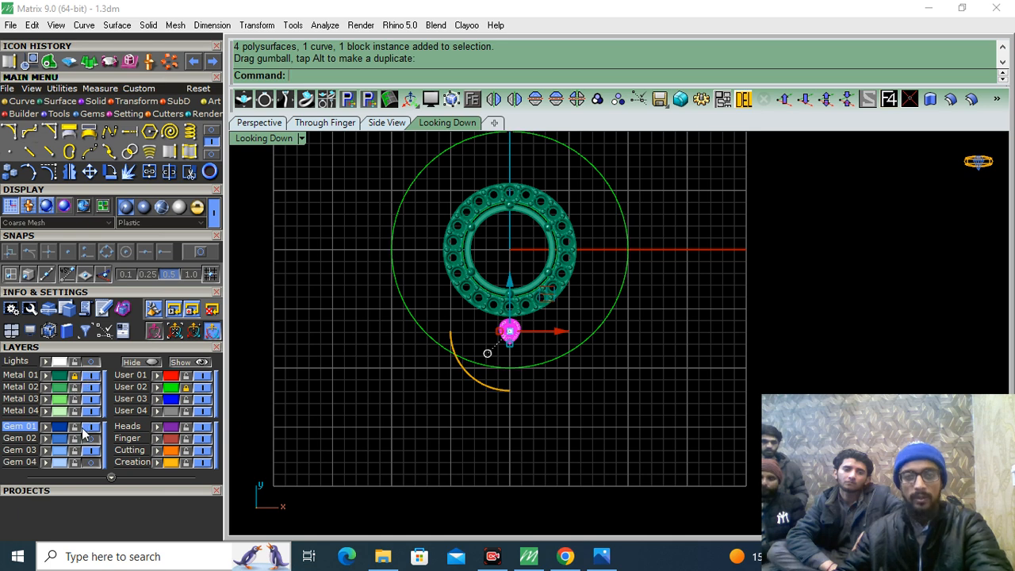
# Step: Hide the Metal 01 layer and show the reference photo on the locked Lights layer, viewing its lower halo area
pyautogui.click(91, 375)
pyautogui.scroll(5, 526, 323)
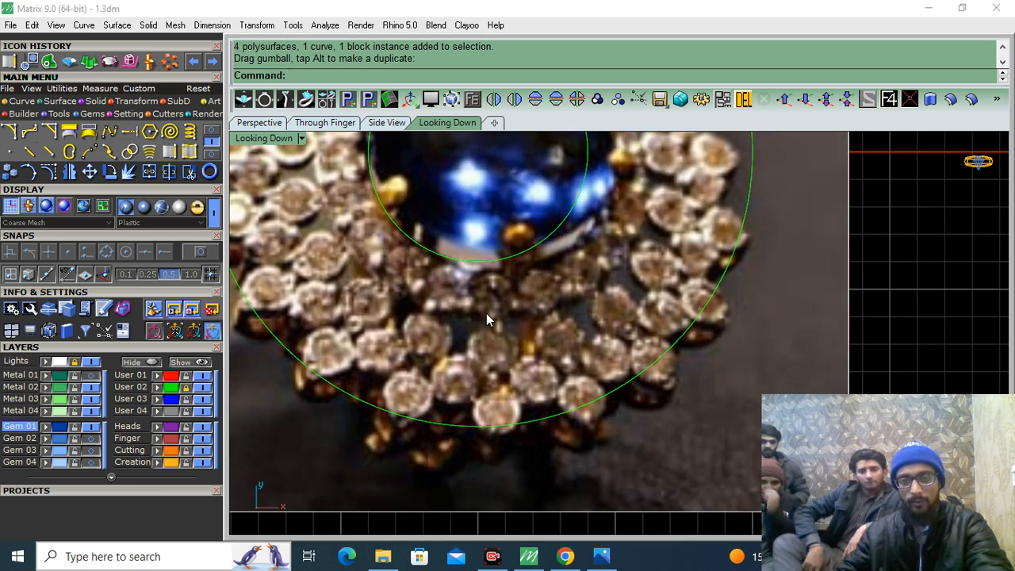
# Step: Examine the reference photo's gem clusters around the centre stone, comparing their rows and spacing with the two guide circles
pyautogui.moveTo(456, 297); pyautogui.dragTo(448, 376, button='right')
pyautogui.scroll(-3, 447, 376)
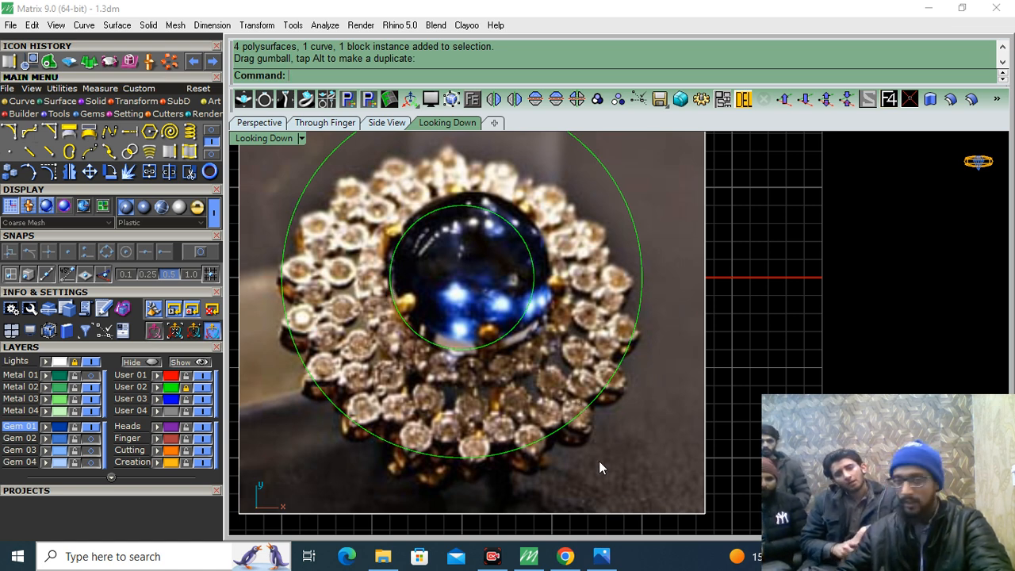
pyautogui.click(90, 362)
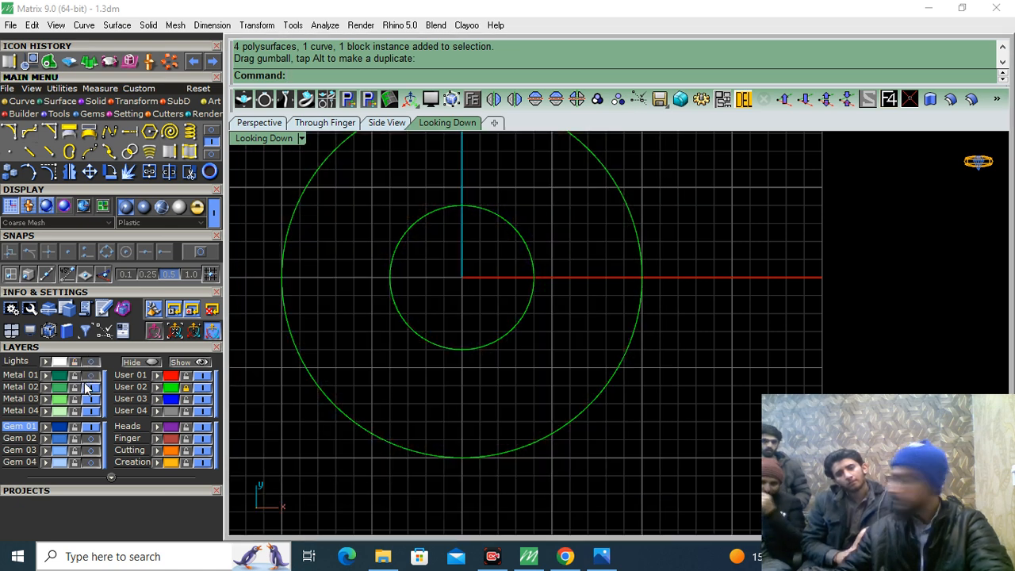
pyautogui.click(76, 378)
pyautogui.click(90, 376)
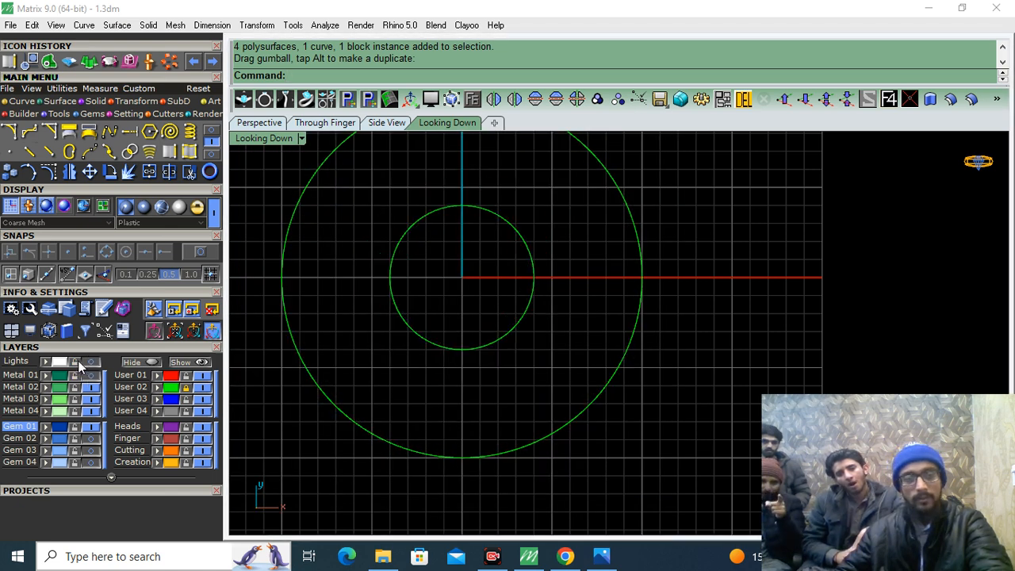
pyautogui.click(91, 362)
pyautogui.scroll(2, 434, 392)
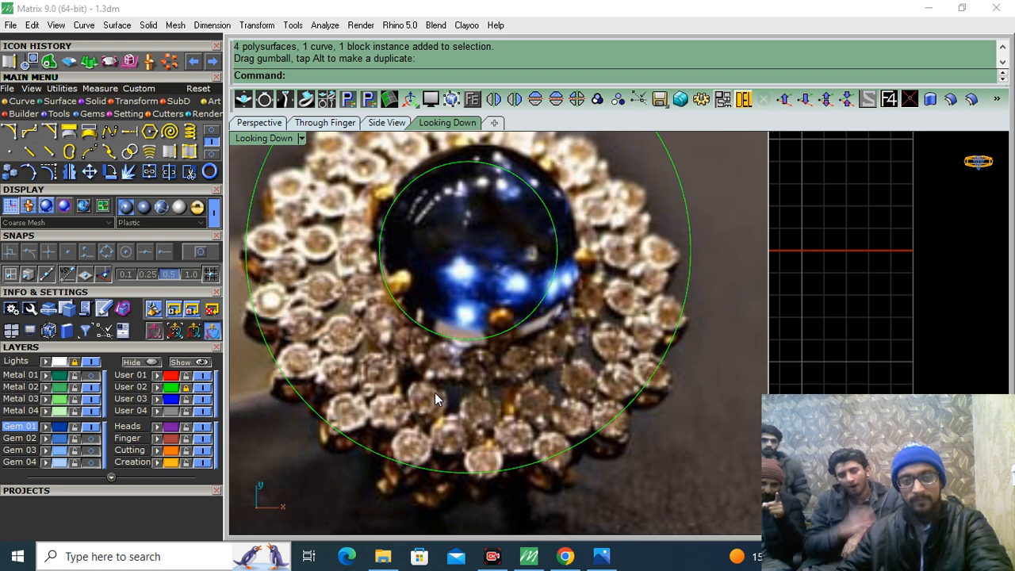
pyautogui.scroll(3, 317, 292)
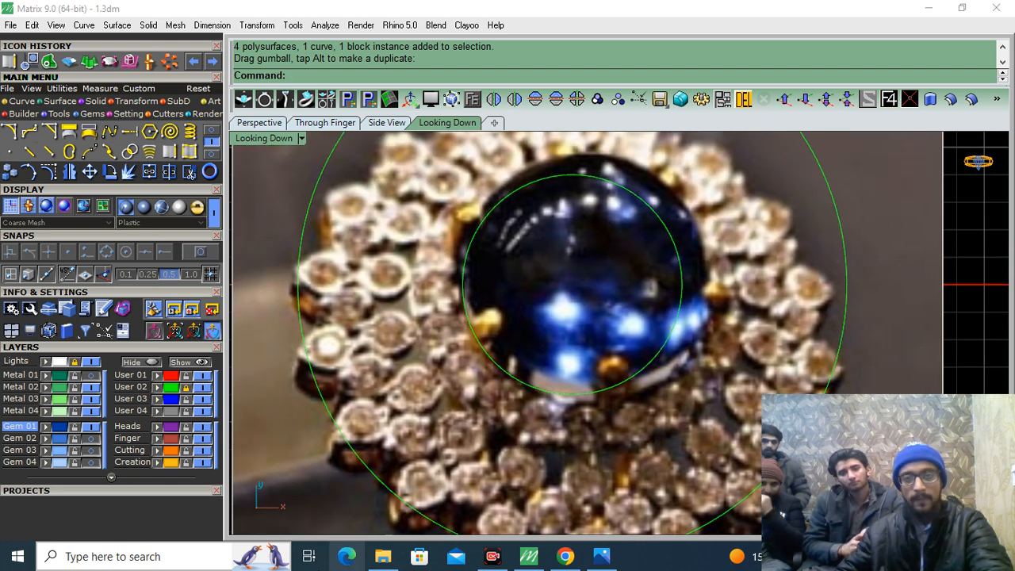
pyautogui.scroll(-3, 408, 246)
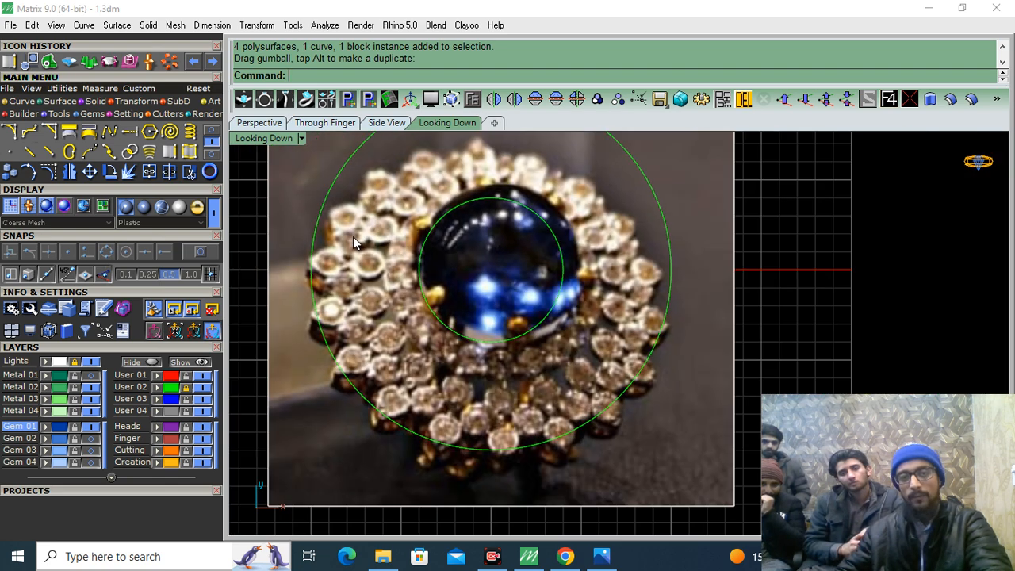
pyautogui.scroll(2, 652, 339)
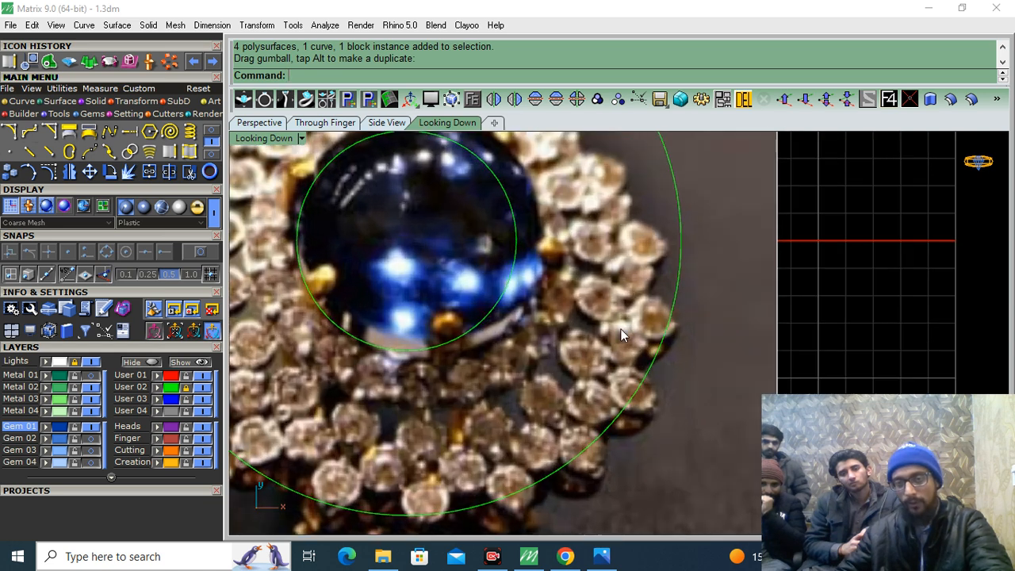
pyautogui.moveTo(420, 335); pyautogui.dragTo(634, 366, button='right')
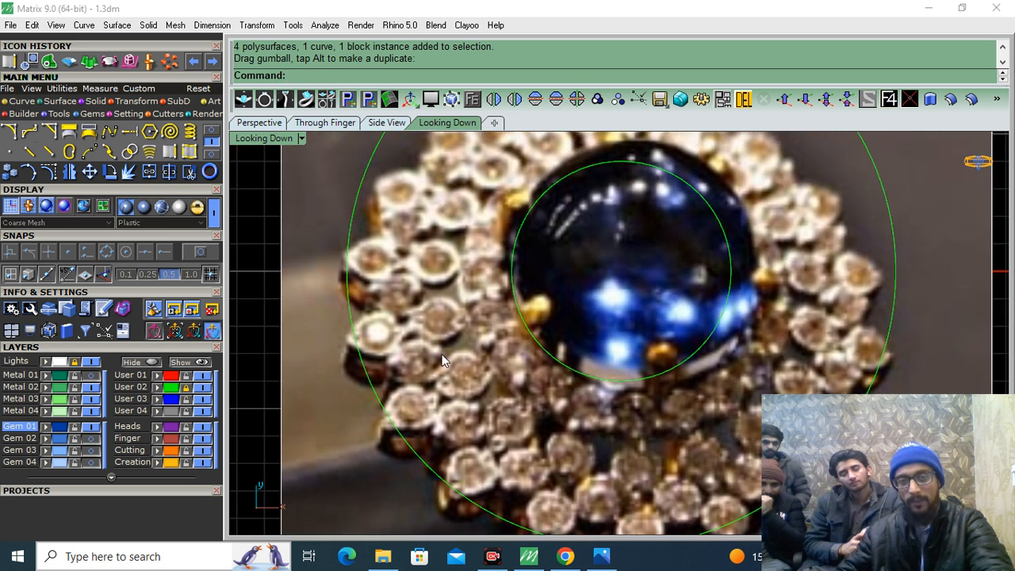
pyautogui.scroll(2, 393, 250)
pyautogui.moveTo(449, 269); pyautogui.dragTo(442, 303, button='right')
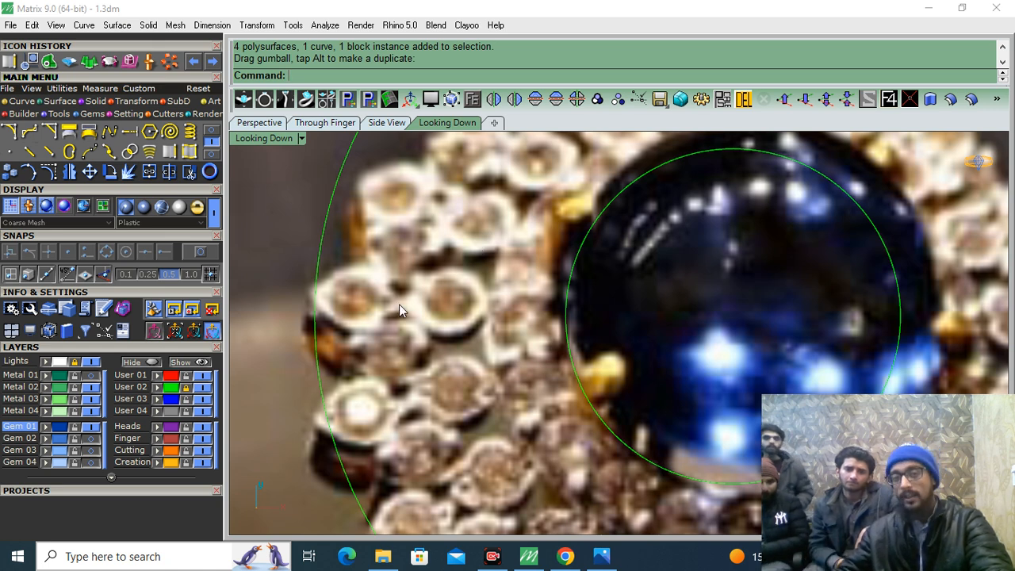
pyautogui.scroll(-4, 469, 238)
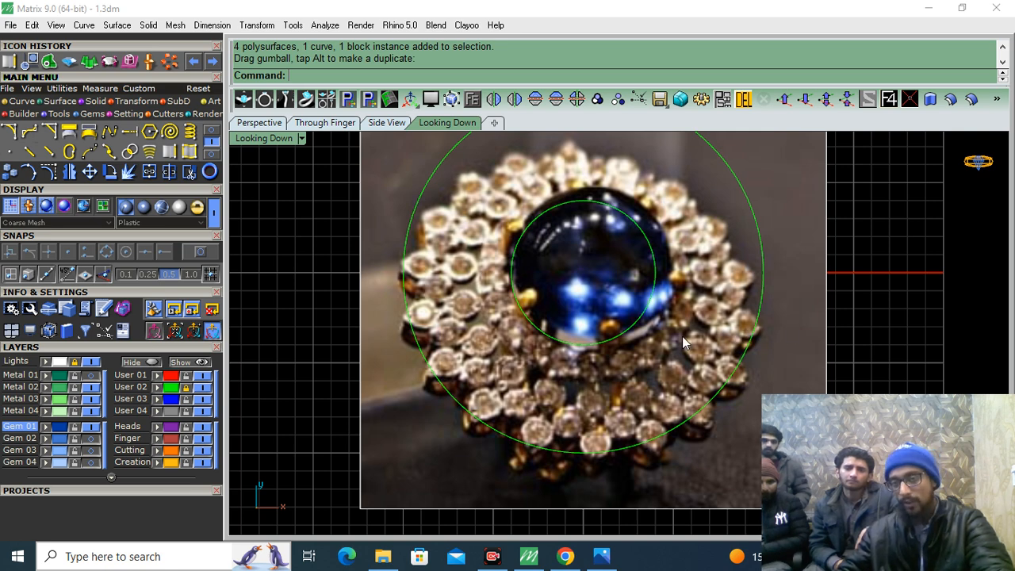
pyautogui.scroll(3, 459, 264)
pyautogui.scroll(-2, 455, 260)
pyautogui.scroll(4, 445, 269)
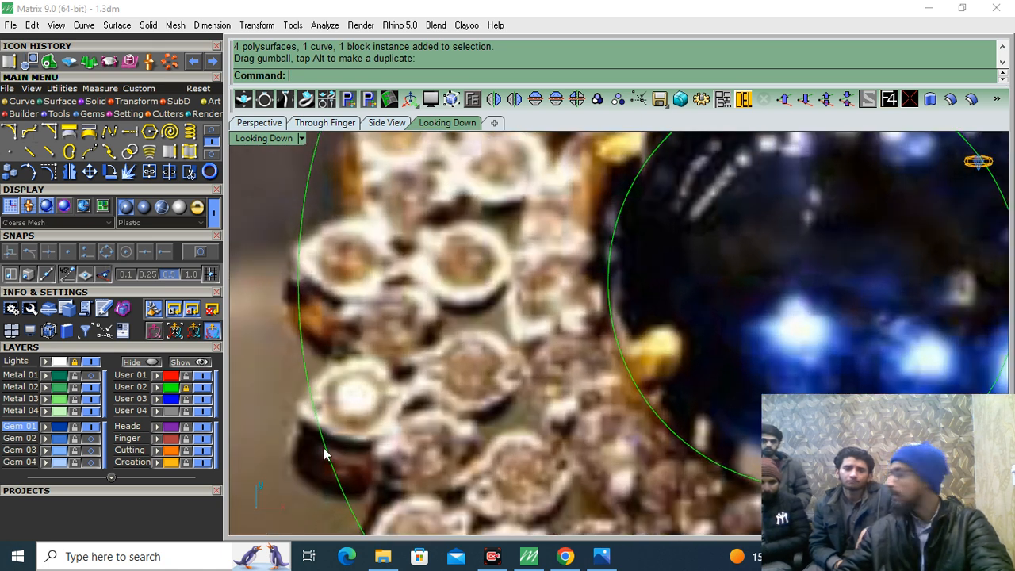
pyautogui.scroll(-6, 323, 453)
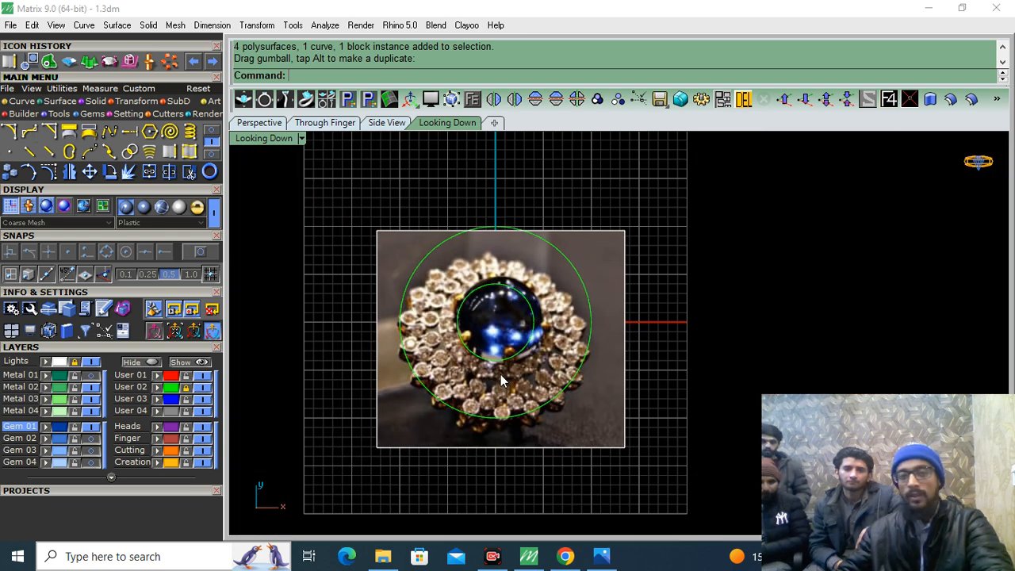
# Step: Show the Metal 01 halo layer and move the pear unit slightly up towards the halo's lower edge in the top view
pyautogui.click(89, 378)
pyautogui.scroll(5, 498, 420)
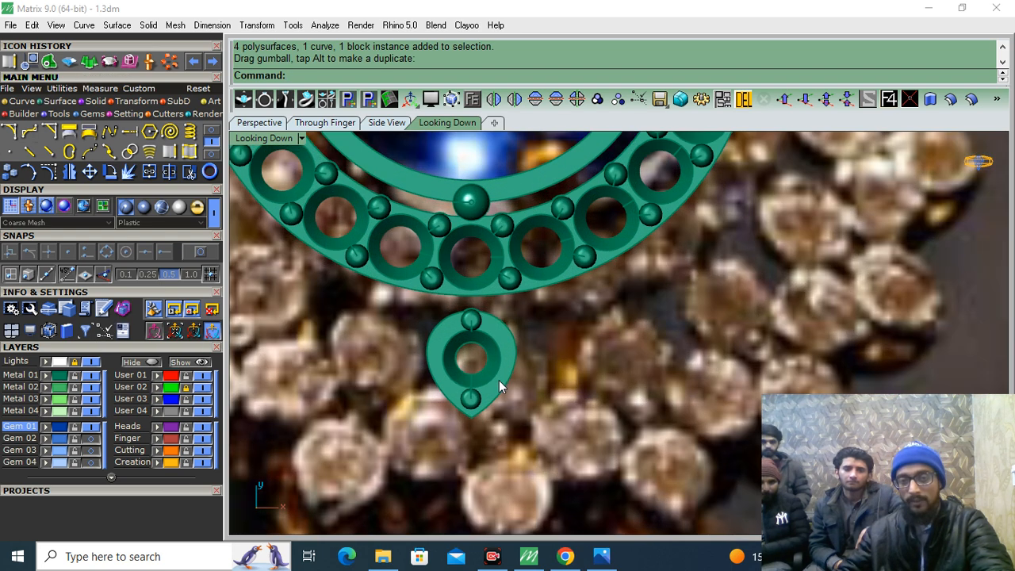
pyautogui.click(482, 359)
pyautogui.moveTo(473, 321); pyautogui.dragTo(473, 313)
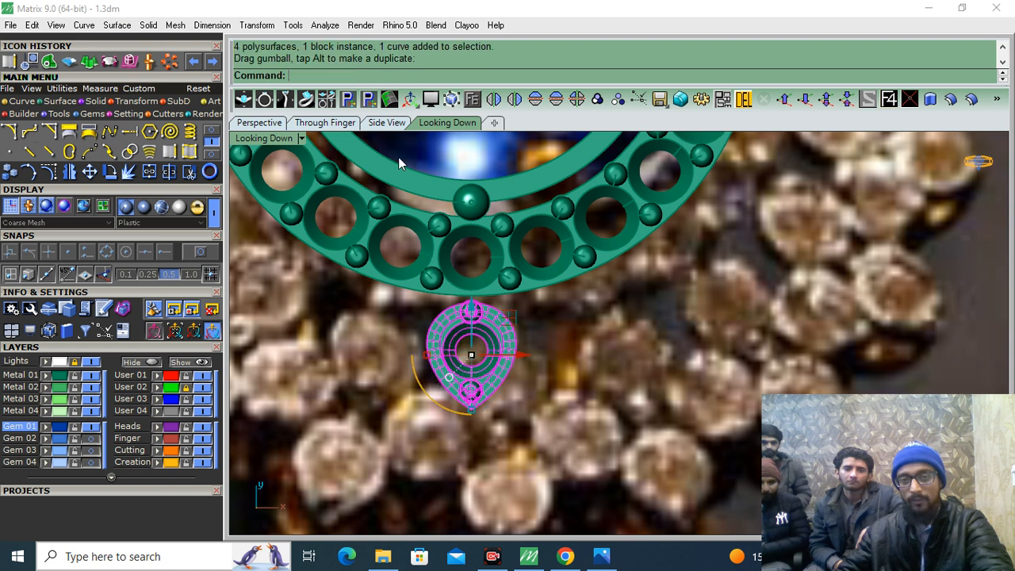
# Step: Show the Gem 02, Gem 03 and Gem 04 layers and group the halo, prongs and gems in the side view
pyautogui.click(386, 123)
pyautogui.click(90, 441)
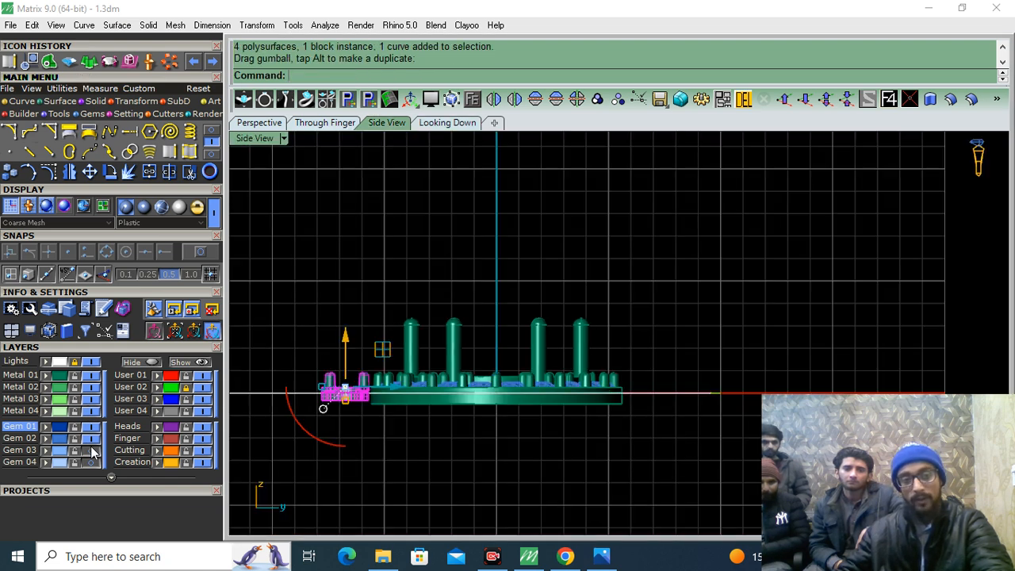
pyautogui.click(92, 462)
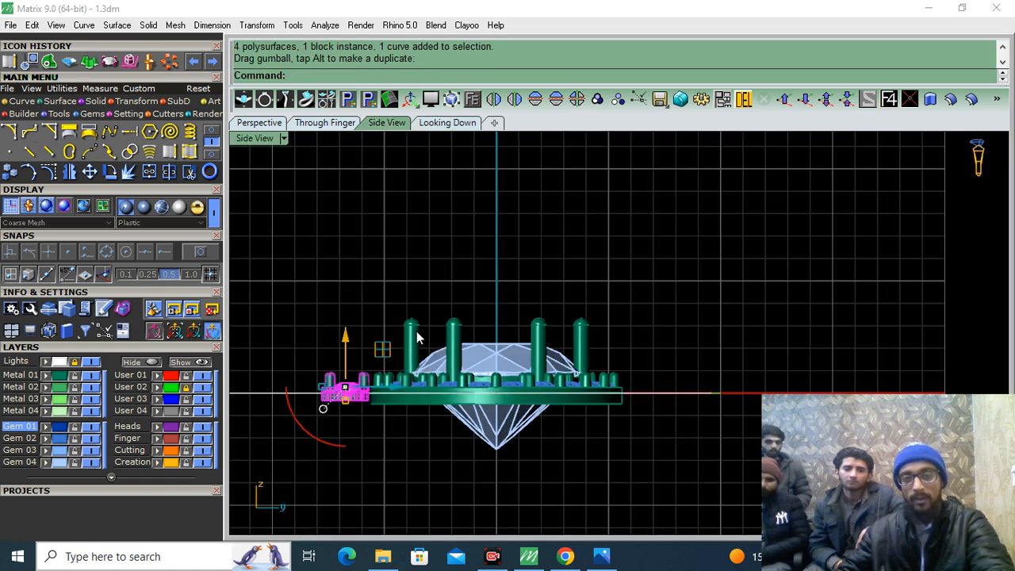
pyautogui.moveTo(417, 339); pyautogui.dragTo(442, 392, button='right')
pyautogui.click(440, 396)
pyautogui.moveTo(687, 387); pyautogui.dragTo(609, 478)
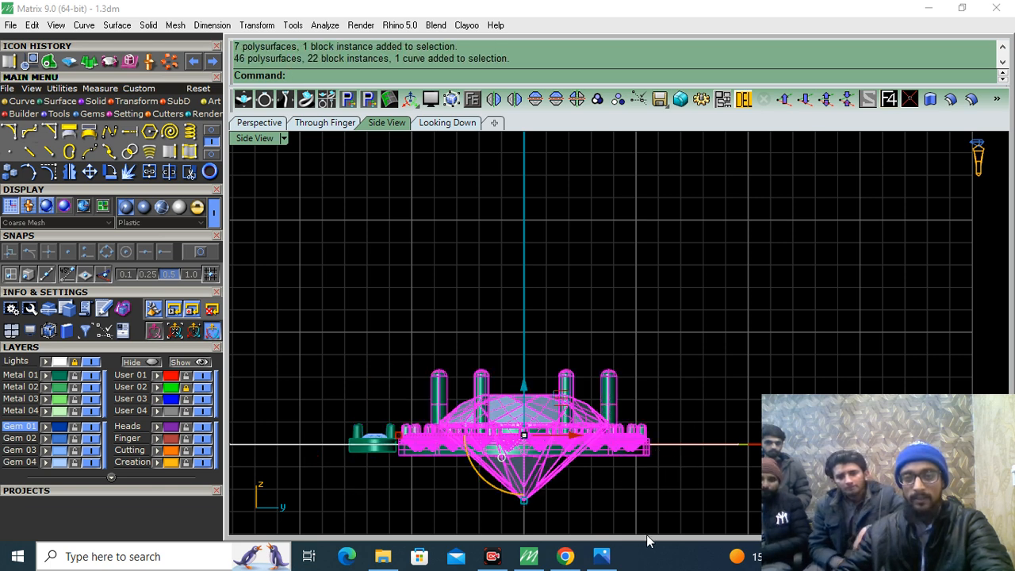
pyautogui.click(597, 101)
pyautogui.click(463, 124)
pyautogui.click(386, 122)
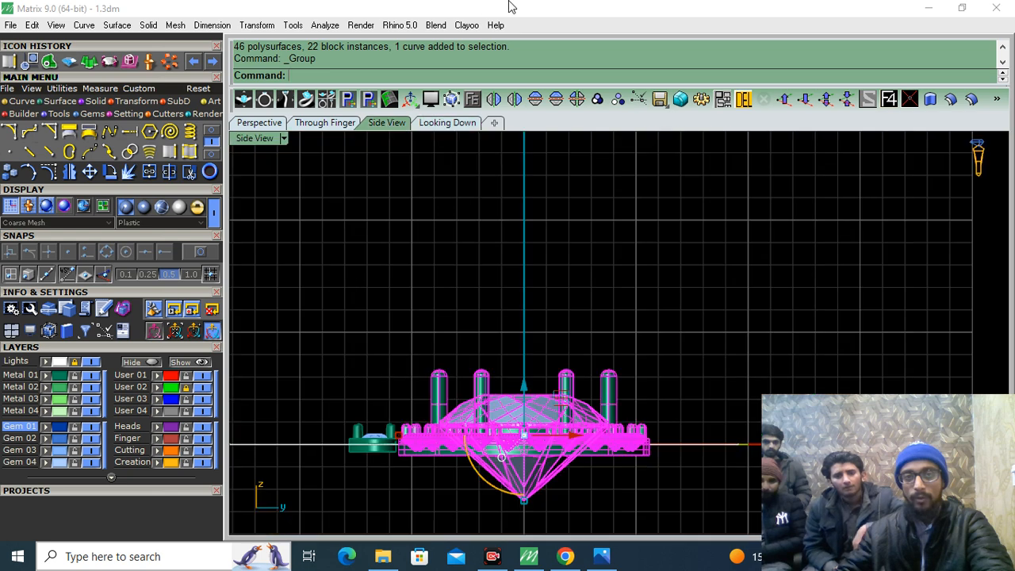
# Step: Raise the grouped halo assembly straight up in the side view, and lift the pear unit to the same height beside it
pyautogui.click(639, 221)
pyautogui.click(536, 391)
pyautogui.moveTo(536, 391); pyautogui.dragTo(713, 288)
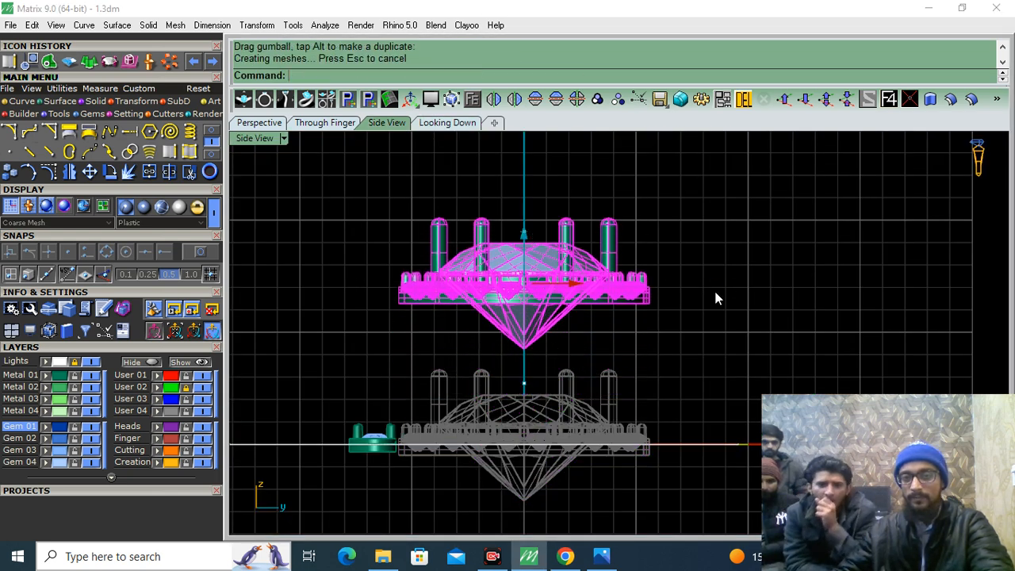
pyautogui.press('Escape')
pyautogui.click(372, 428)
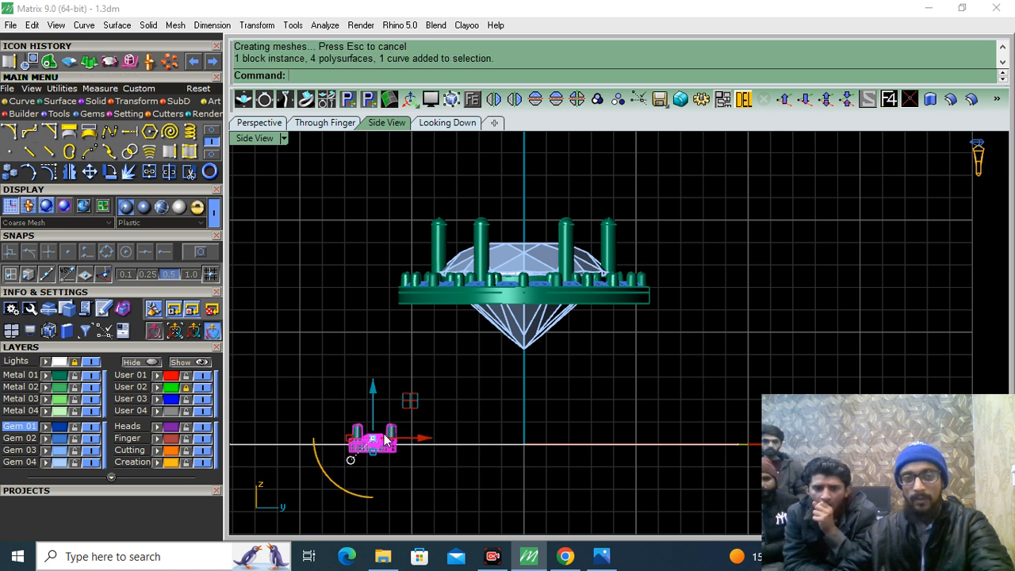
pyautogui.moveTo(374, 402); pyautogui.dragTo(378, 252)
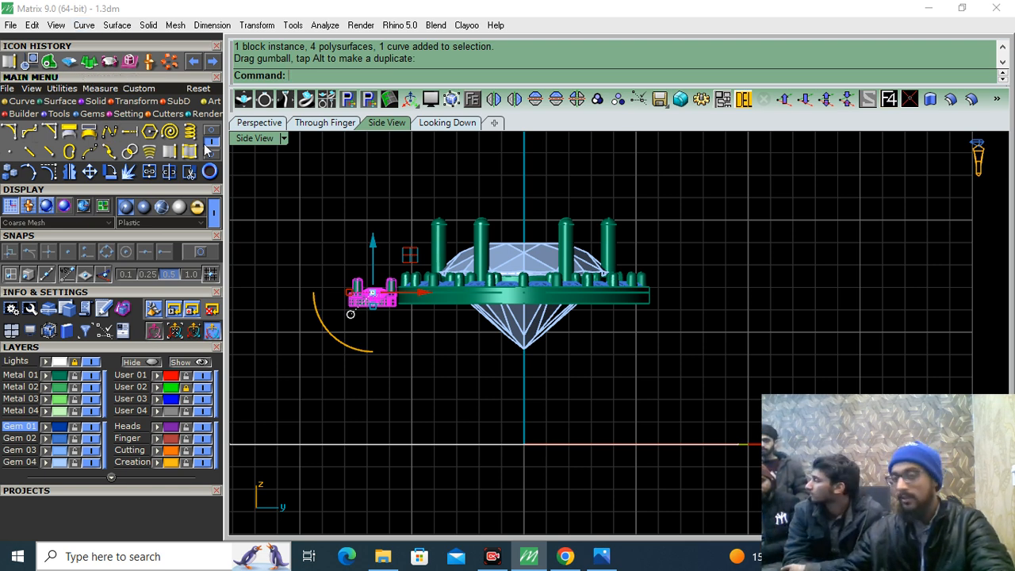
# Step: Try tilting the pear unit outward, first about its lower inner corner and also freely about its own centre
pyautogui.click(110, 171)
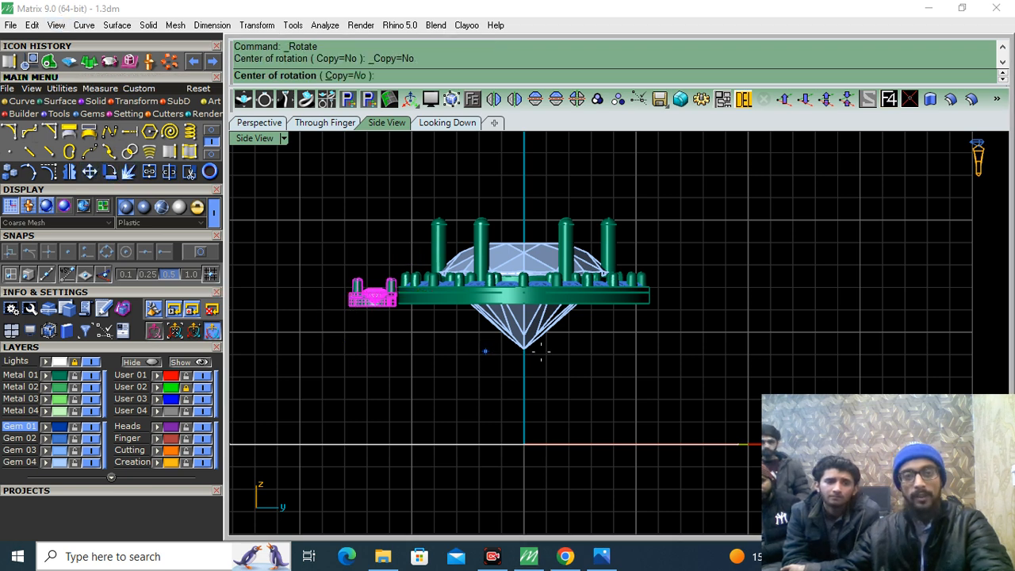
pyautogui.moveTo(405, 317); pyautogui.dragTo(501, 322, button='right')
pyautogui.scroll(10, 503, 321)
pyautogui.click(475, 299)
pyautogui.click(317, 306)
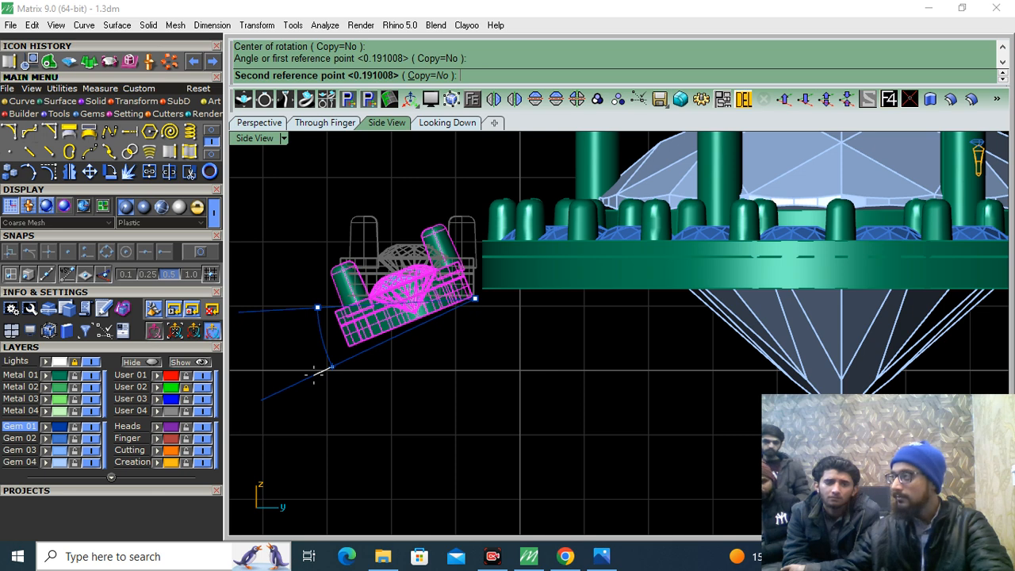
pyautogui.click(314, 374)
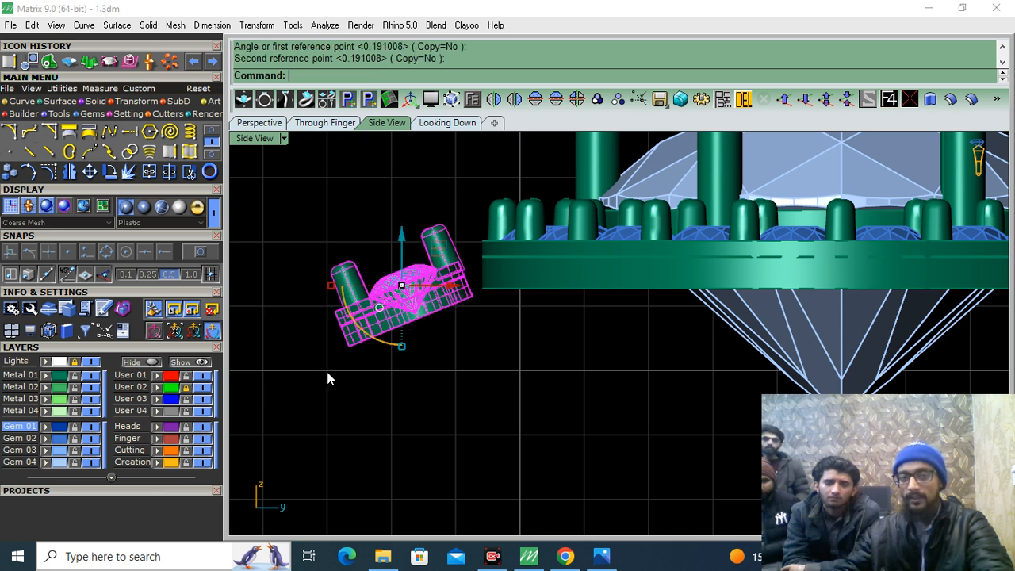
pyautogui.hotkey('ctrl', 'z')
pyautogui.moveTo(386, 311); pyautogui.dragTo(407, 325)
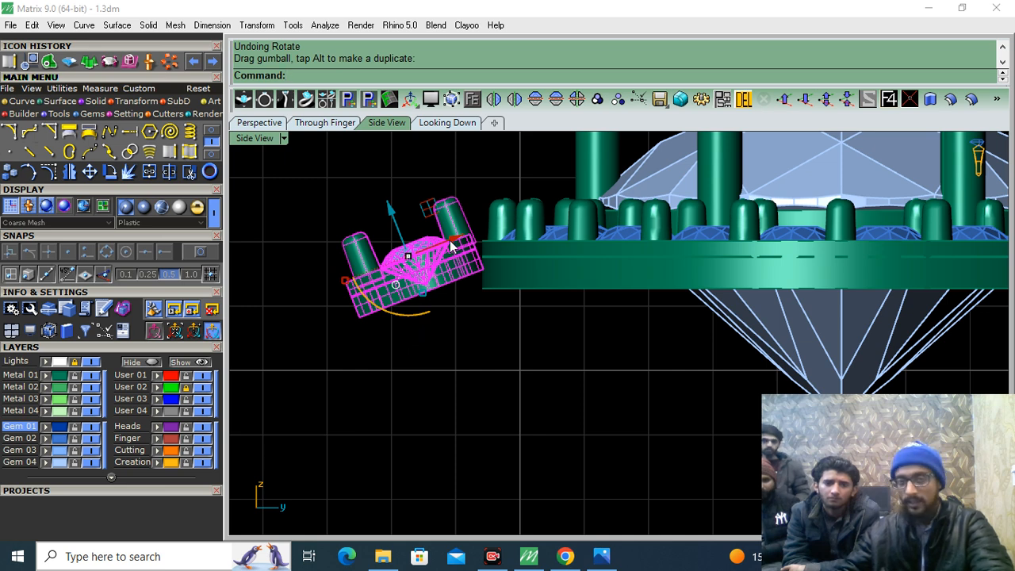
pyautogui.hotkey('ctrl', 'z')
# Step: Rotate the pear unit about its lower inner corner so it slopes down and outward, and move it against the halo's lower edge
pyautogui.rightClick(477, 305)
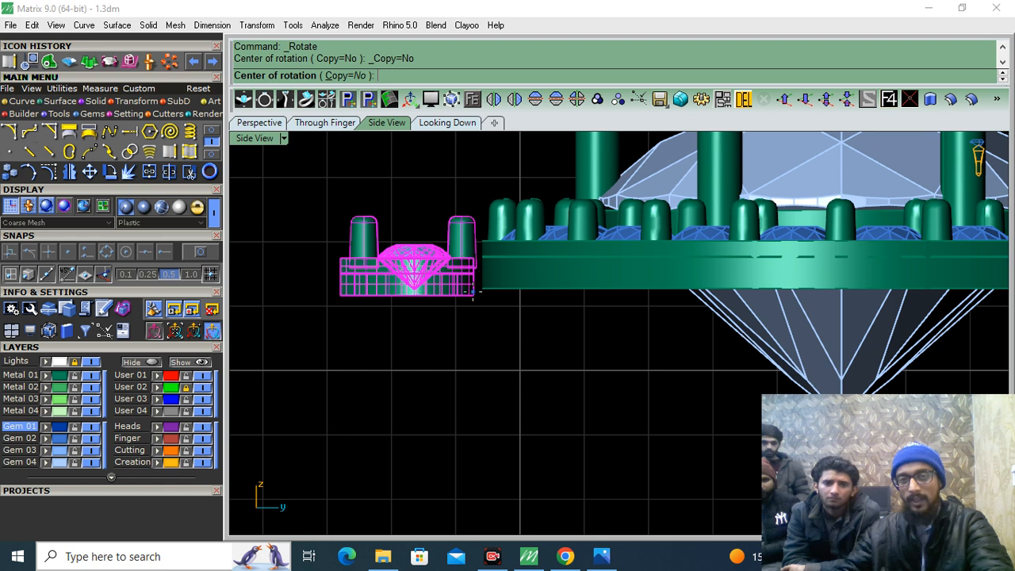
pyautogui.click(473, 294)
pyautogui.click(261, 306)
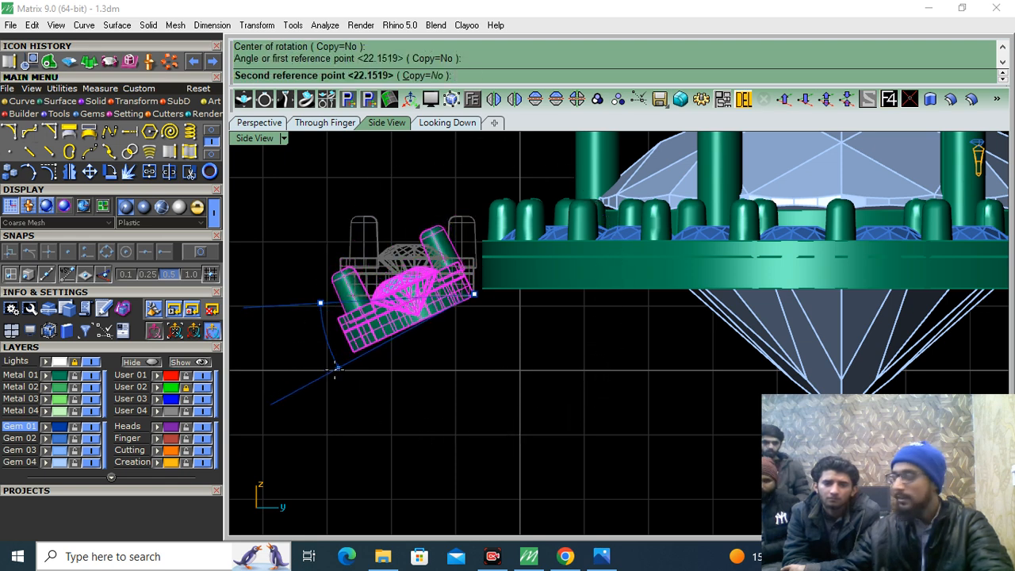
pyautogui.click(336, 367)
pyautogui.click(466, 310)
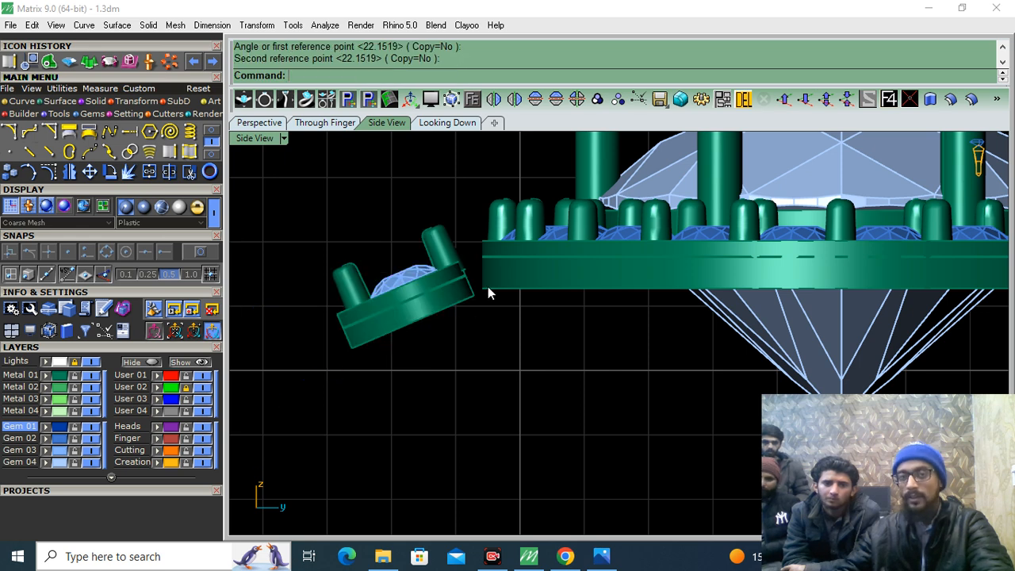
pyautogui.click(485, 287)
pyautogui.click(455, 294)
pyautogui.moveTo(403, 250); pyautogui.dragTo(458, 293)
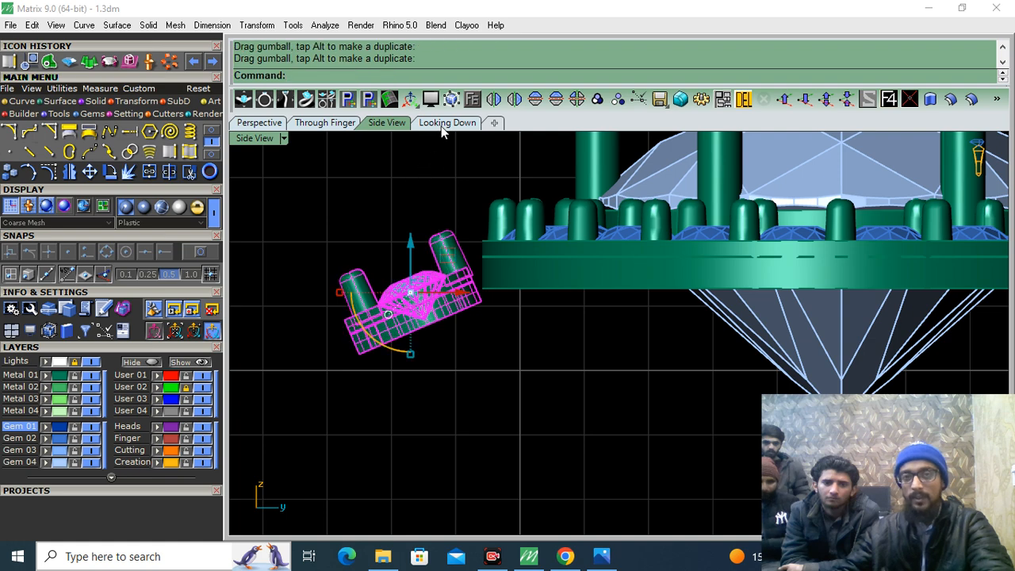
# Step: Hide the Gem 02, Gem 03 and Gem 04 layers and compare the halo and tilted pear unit with the reference photo from above
pyautogui.click(440, 126)
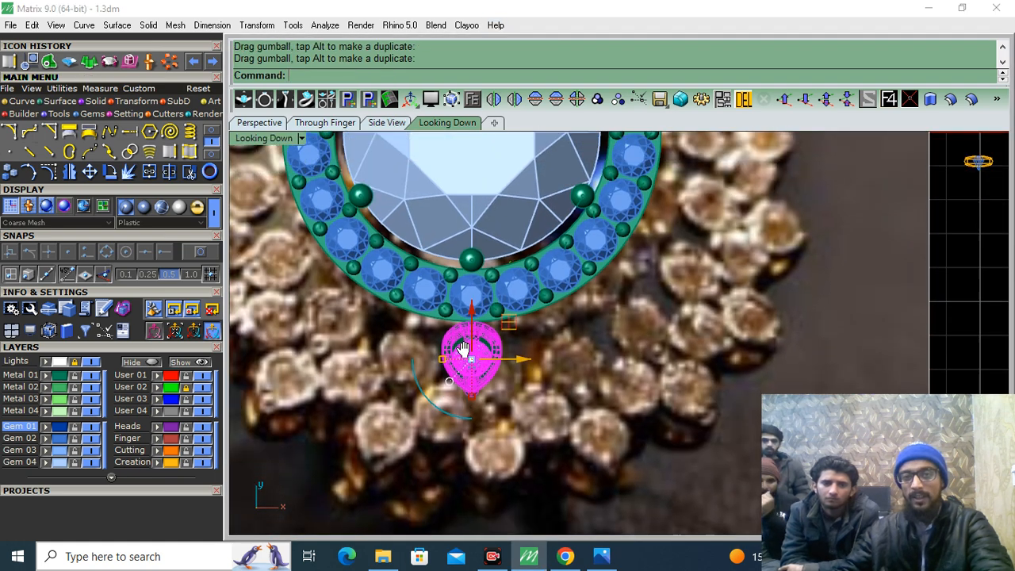
pyautogui.click(169, 61)
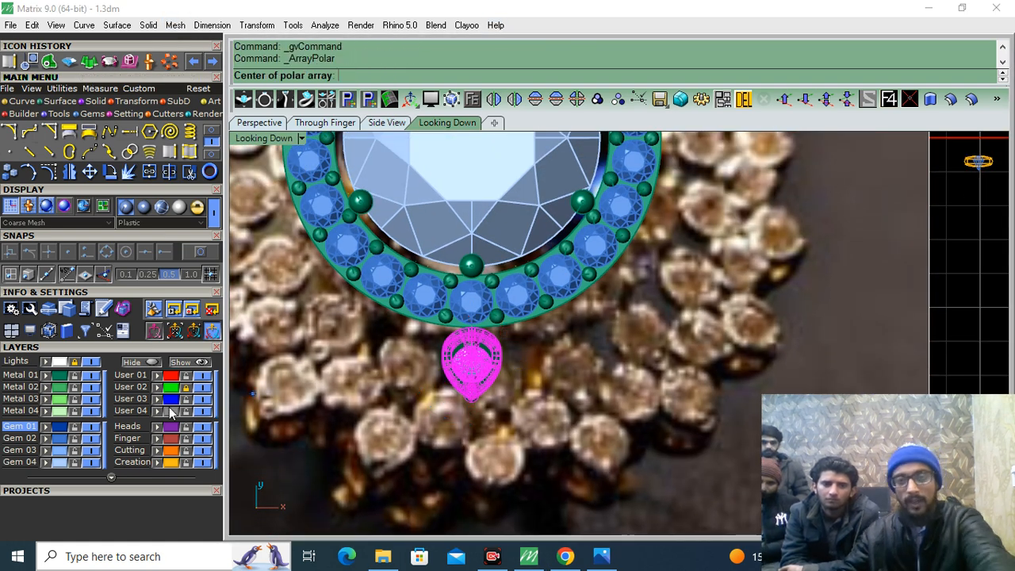
pyautogui.click(92, 461)
pyautogui.click(92, 450)
pyautogui.click(90, 439)
pyautogui.press('Escape')
pyautogui.click(88, 377)
pyautogui.scroll(-5, 452, 377)
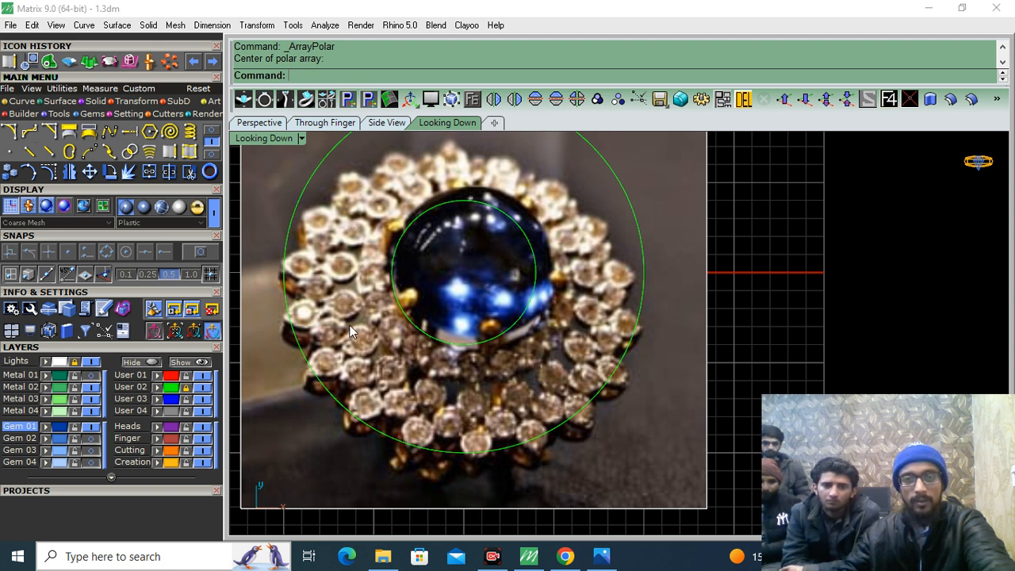
pyautogui.click(91, 381)
pyautogui.scroll(4, 471, 400)
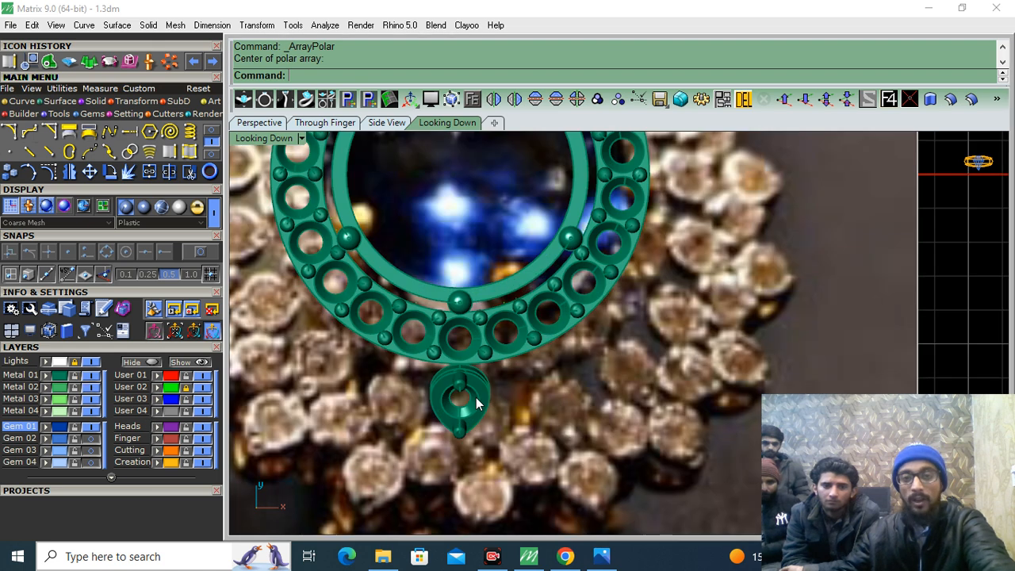
# Step: Polar array the tilted pear unit below the halo as 16 items over 360 degrees around the centre stone
pyautogui.click(464, 397)
pyautogui.rightClick(169, 62)
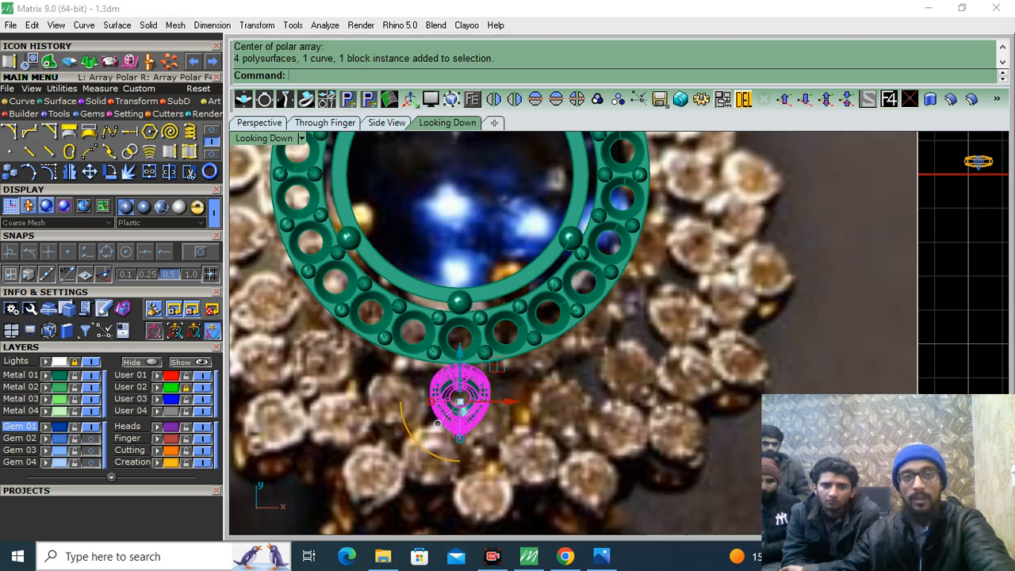
pyautogui.write('16')
pyautogui.press('Return')
pyautogui.press('Return')
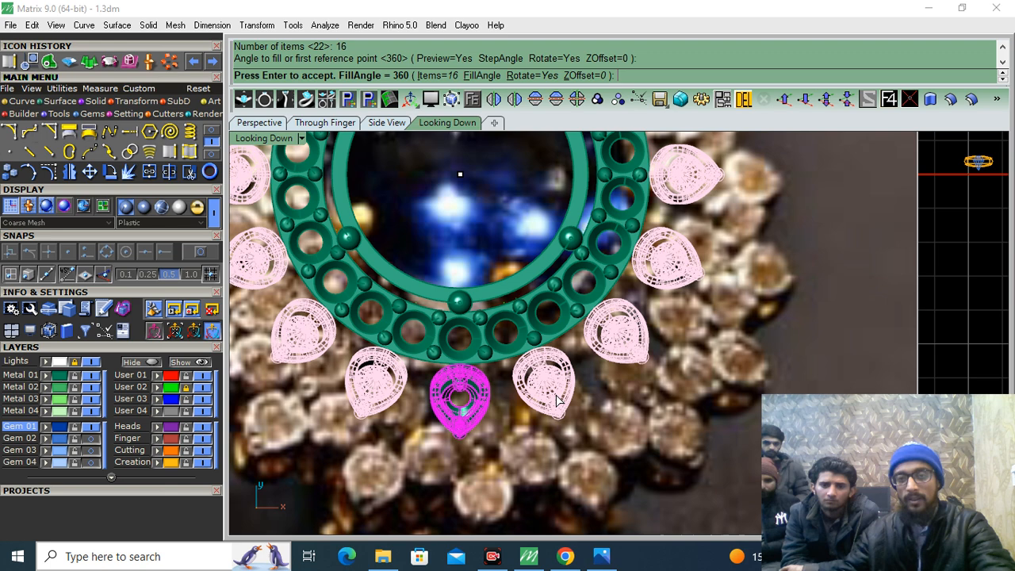
pyautogui.press('Return')
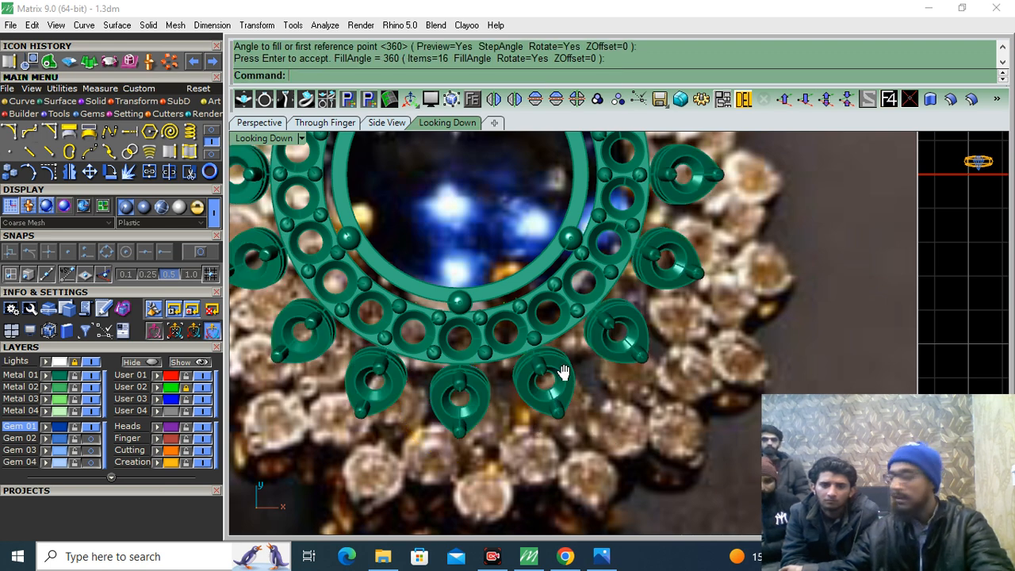
# Step: Show the Gem 02, Gem 03 and Gem 04 layers with the lowest pear unit selected
pyautogui.moveTo(564, 371); pyautogui.dragTo(620, 310, button='right')
pyautogui.click(517, 361)
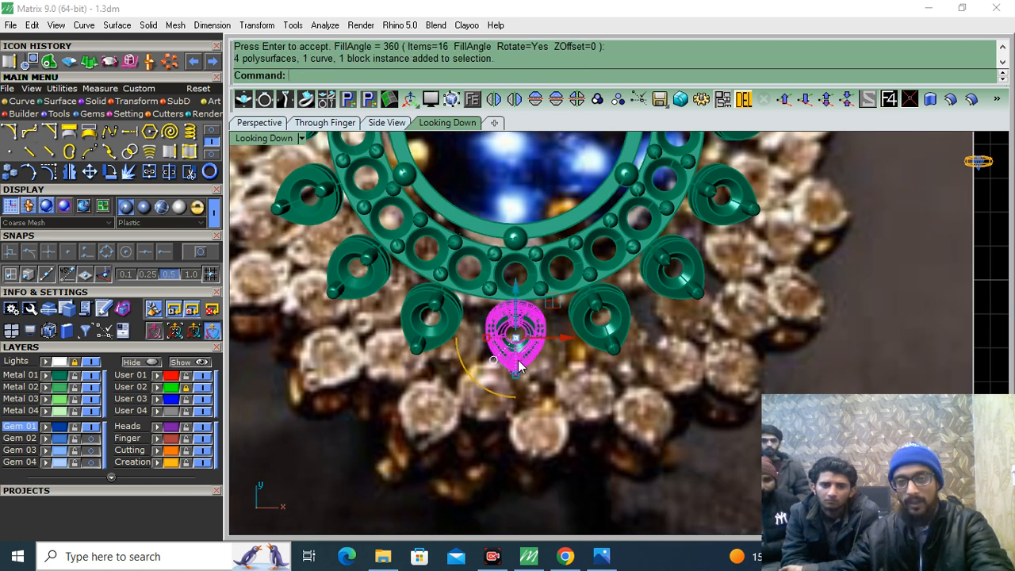
pyautogui.click(91, 439)
pyautogui.click(91, 450)
pyautogui.click(92, 462)
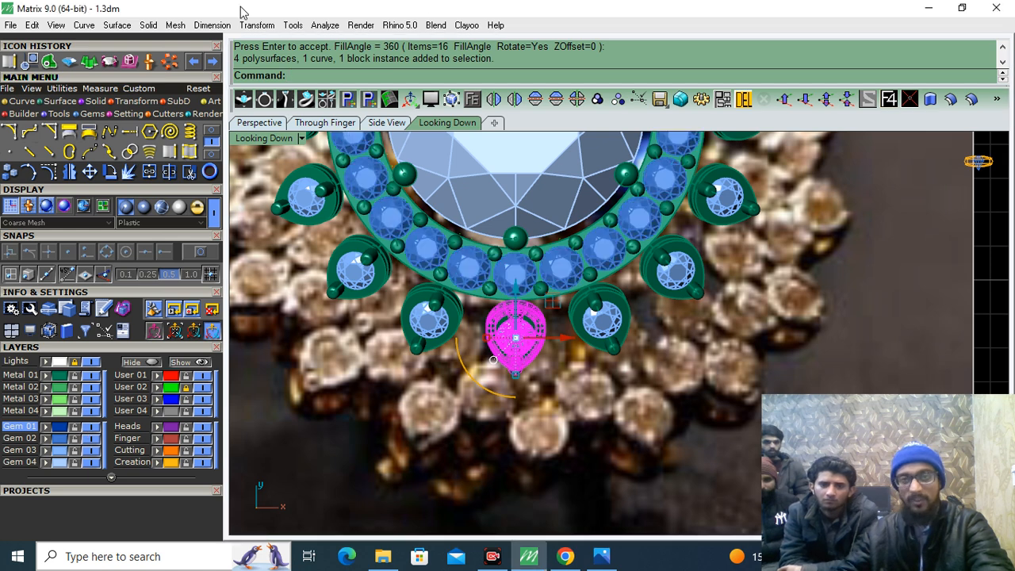
# Step: Rotate a copy of the lowest pear unit about 0,0,0 to midway between it and its neighbour
pyautogui.click(110, 171)
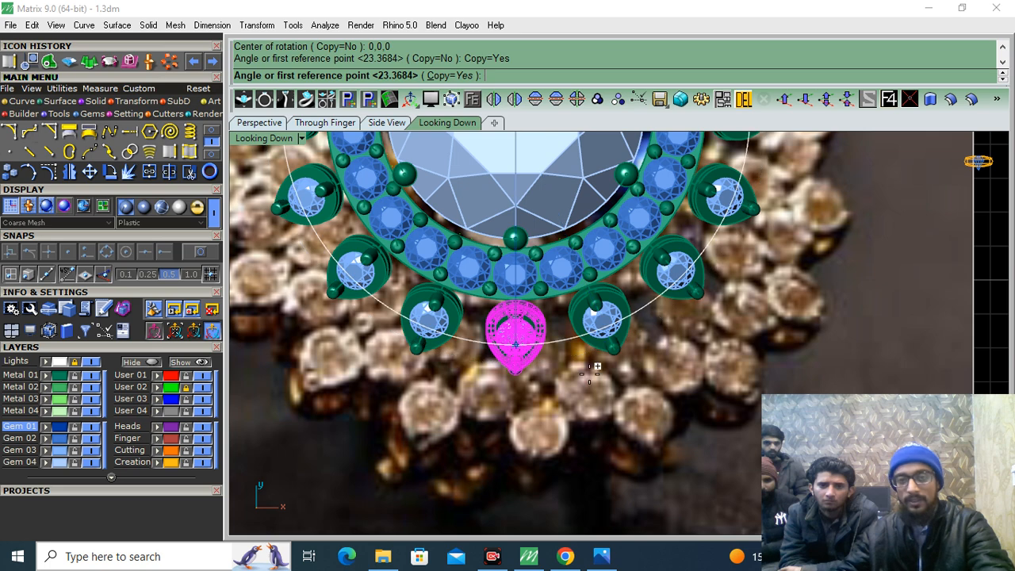
pyautogui.click(550, 408)
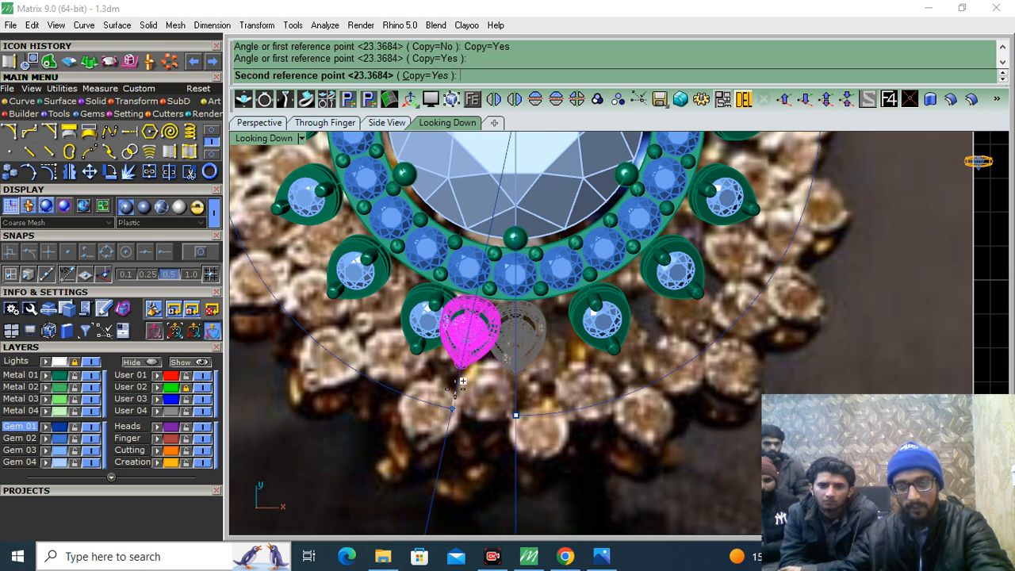
pyautogui.scroll(1, 460, 380)
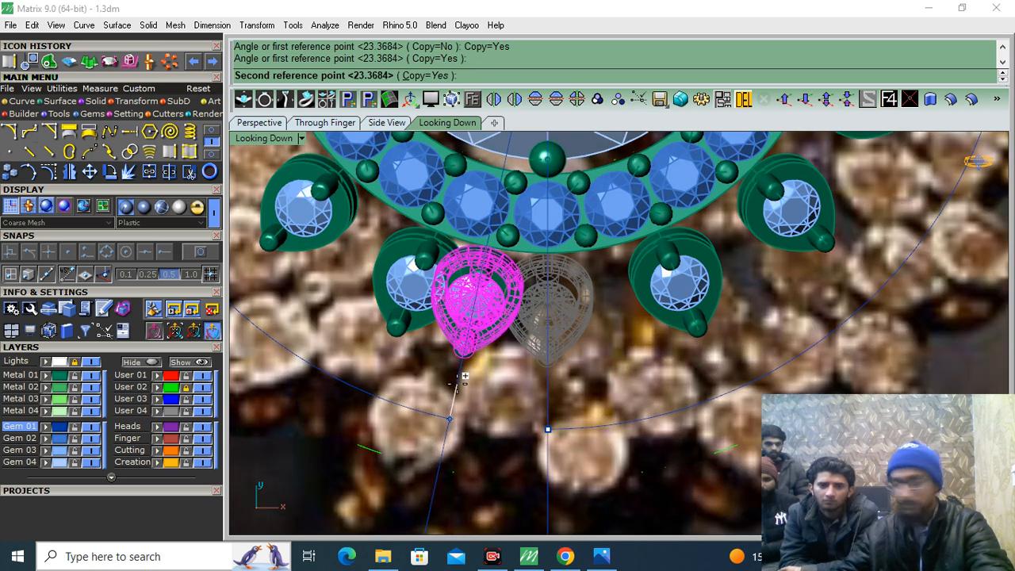
pyautogui.click(461, 382)
# Step: Move the rotated pear copy outward below the first row and hide the Lights layer with the reference photo
pyautogui.click(484, 277)
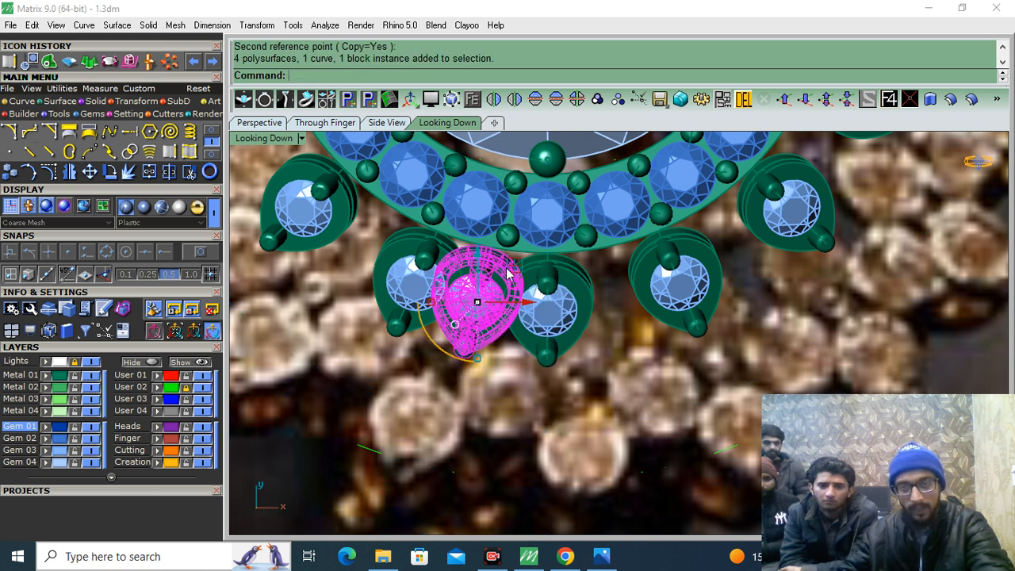
pyautogui.moveTo(507, 285); pyautogui.dragTo(501, 341)
pyautogui.click(257, 124)
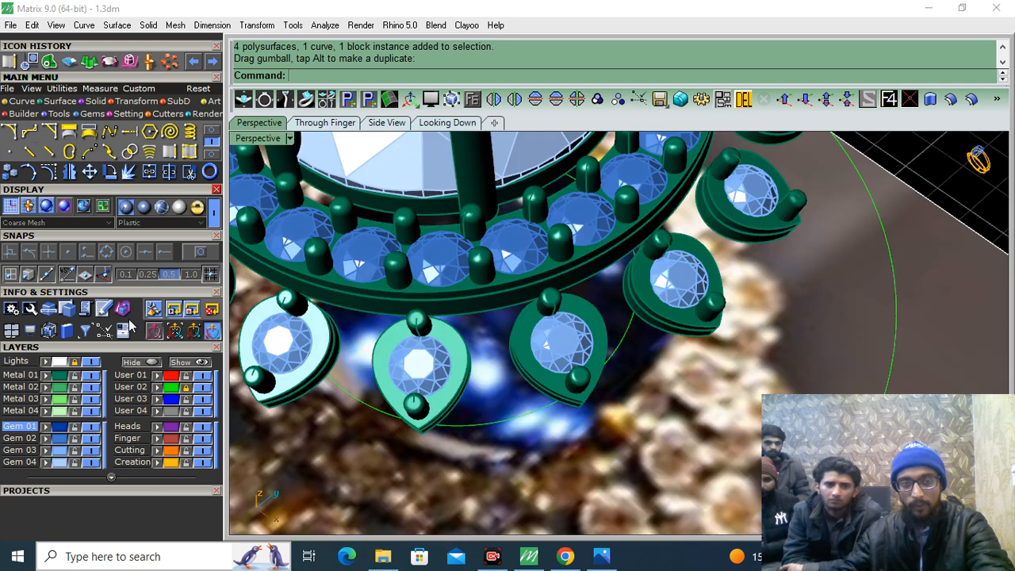
pyautogui.scroll(-5, 622, 299)
pyautogui.moveTo(622, 299); pyautogui.dragTo(544, 410, button='right')
pyautogui.click(576, 433)
pyautogui.scroll(10, 547, 405)
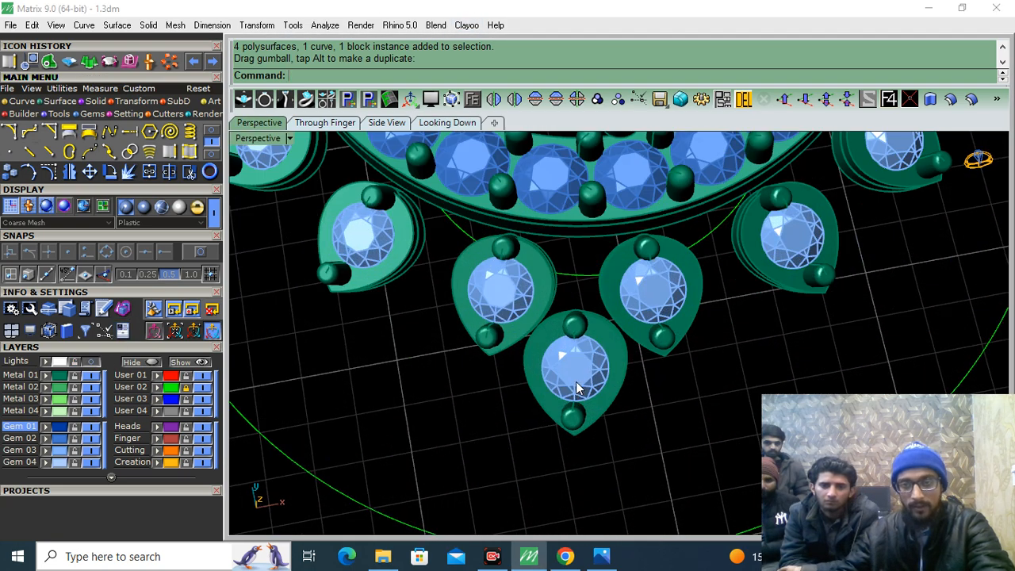
# Step: Align the gumball of the outer pear copy with its tilt and lower the copy beneath the first row
pyautogui.click(576, 388)
pyautogui.keyDown('ctrl'); pyautogui.moveTo(554, 422); pyautogui.dragTo(532, 410); pyautogui.keyUp('ctrl')
pyautogui.scroll(-5, 503, 360)
pyautogui.moveTo(523, 362); pyautogui.dragTo(424, 255, button='right')
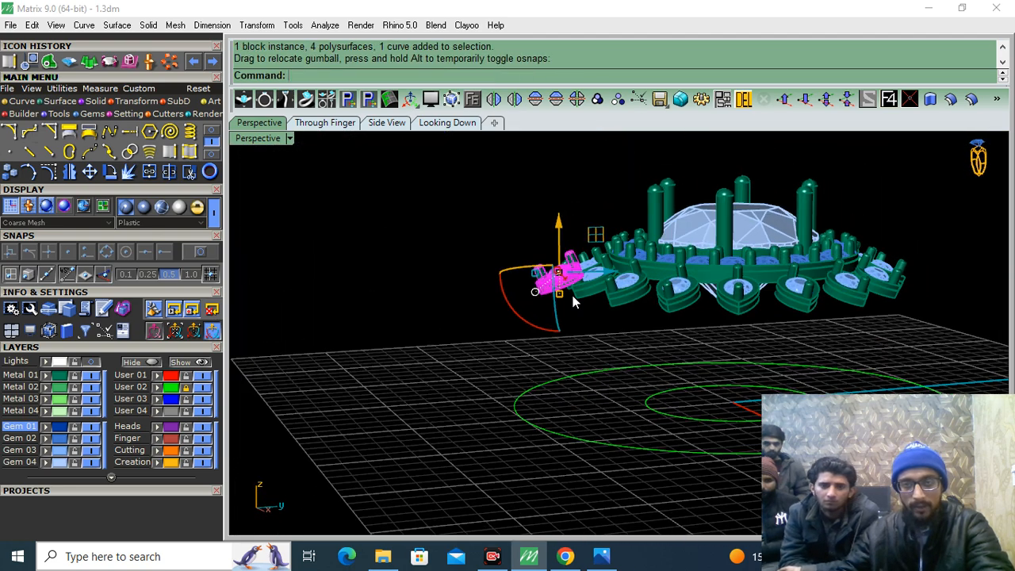
pyautogui.scroll(5, 572, 298)
pyautogui.moveTo(517, 309); pyautogui.dragTo(547, 291)
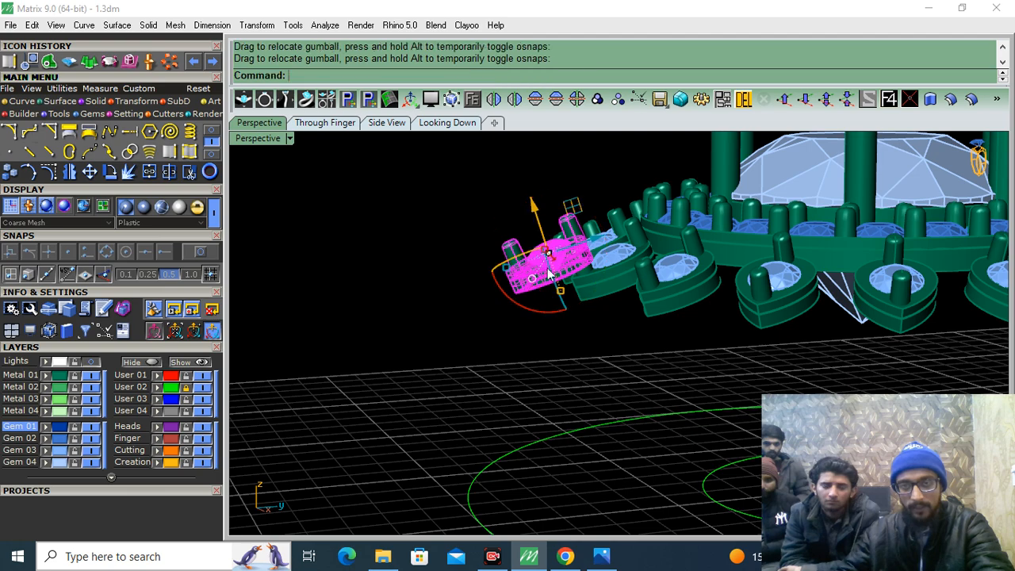
pyautogui.moveTo(533, 214); pyautogui.dragTo(543, 243)
# Step: Fine-tune the outer pear copy's position and orientation so it sits centred between its two neighbours
pyautogui.moveTo(533, 279); pyautogui.dragTo(649, 421, button='right')
pyautogui.keyDown('shift'); pyautogui.moveTo(648, 420); pyautogui.dragTo(676, 382, button='right'); pyautogui.keyUp('shift')
pyautogui.scroll(1, 653, 379)
pyautogui.scroll(5, 590, 337)
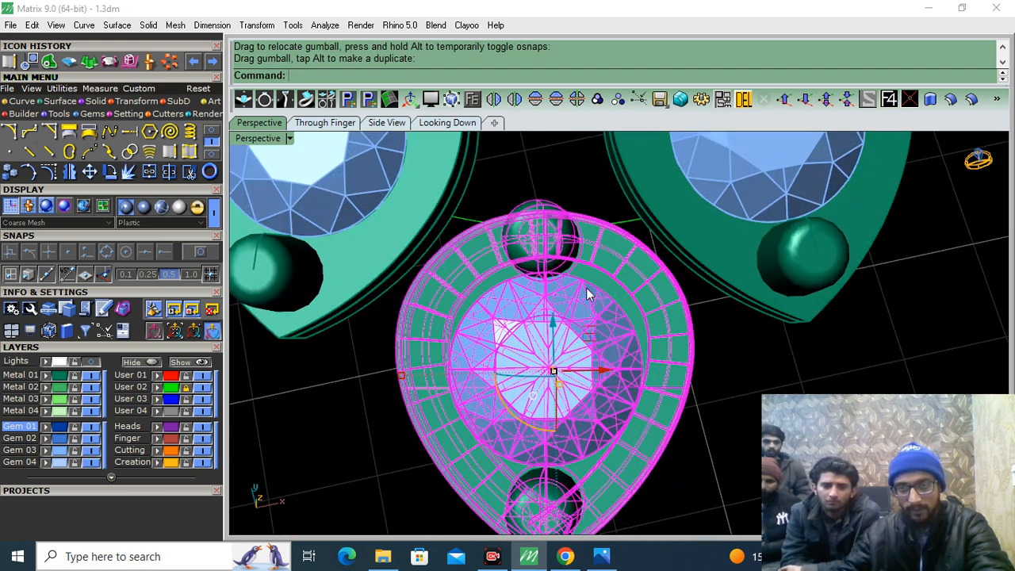
pyautogui.scroll(-4, 586, 288)
pyautogui.moveTo(544, 384); pyautogui.dragTo(535, 381)
pyautogui.moveTo(562, 281); pyautogui.dragTo(560, 297)
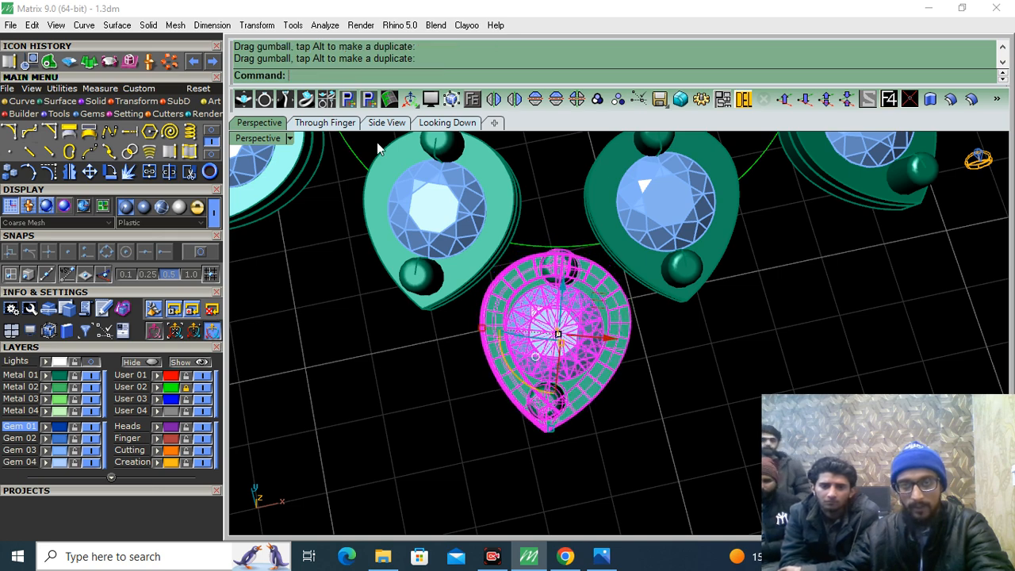
# Step: Compare the outer pear copy from above, and lower it a little further beneath the first row
pyautogui.click(445, 123)
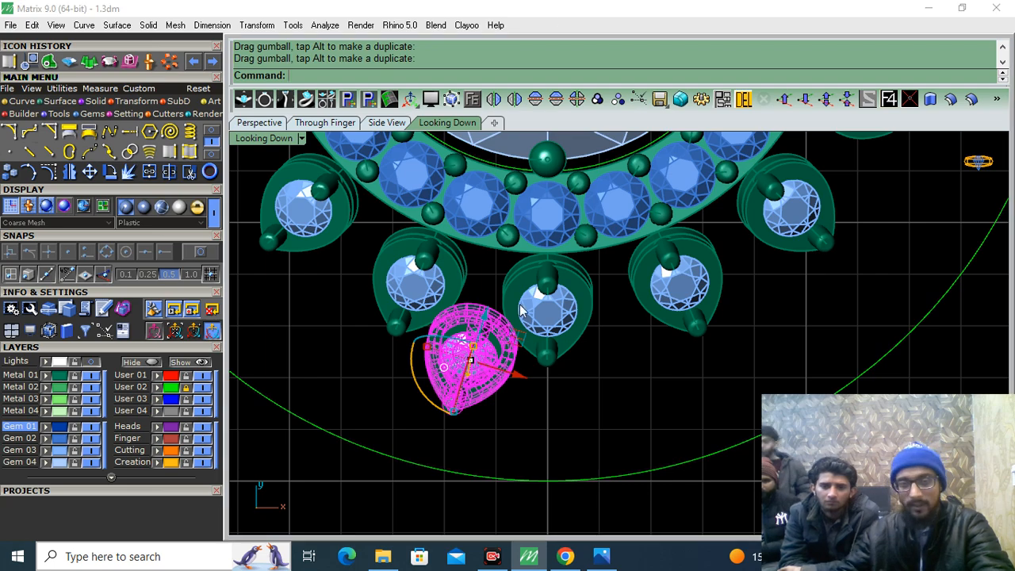
pyautogui.click(259, 123)
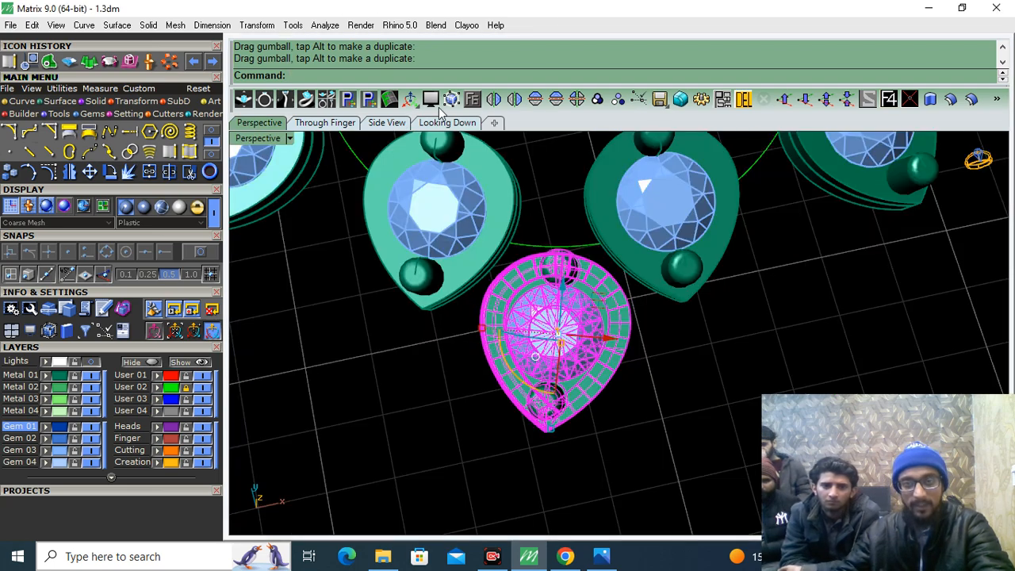
pyautogui.moveTo(539, 222); pyautogui.dragTo(551, 159, button='right')
pyautogui.moveTo(540, 227); pyautogui.dragTo(542, 252)
pyautogui.moveTo(533, 284); pyautogui.dragTo(577, 275, button='right')
pyautogui.moveTo(621, 342); pyautogui.dragTo(629, 295, button='right')
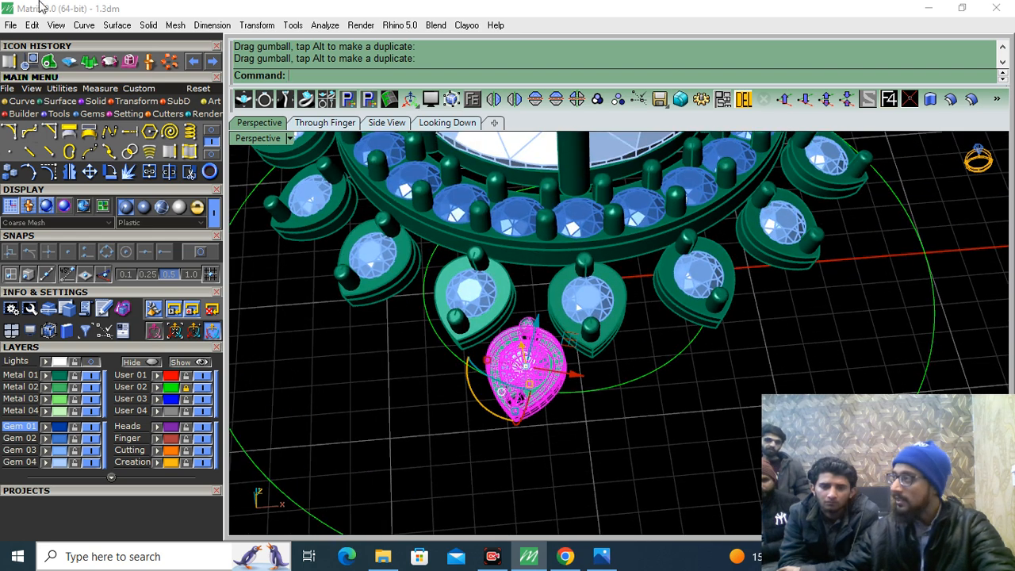
# Step: Polar array the outer pear copy around 0,0,0 as 16 items over 360 degrees
pyautogui.click(169, 61)
pyautogui.scroll(-6, 387, 251)
pyautogui.write('0,0,0')
pyautogui.press('Return')
pyautogui.moveTo(578, 362); pyautogui.dragTo(655, 421, button='right')
pyautogui.press('Return')
pyautogui.press('Return')
pyautogui.press('Return')
pyautogui.press('Return')
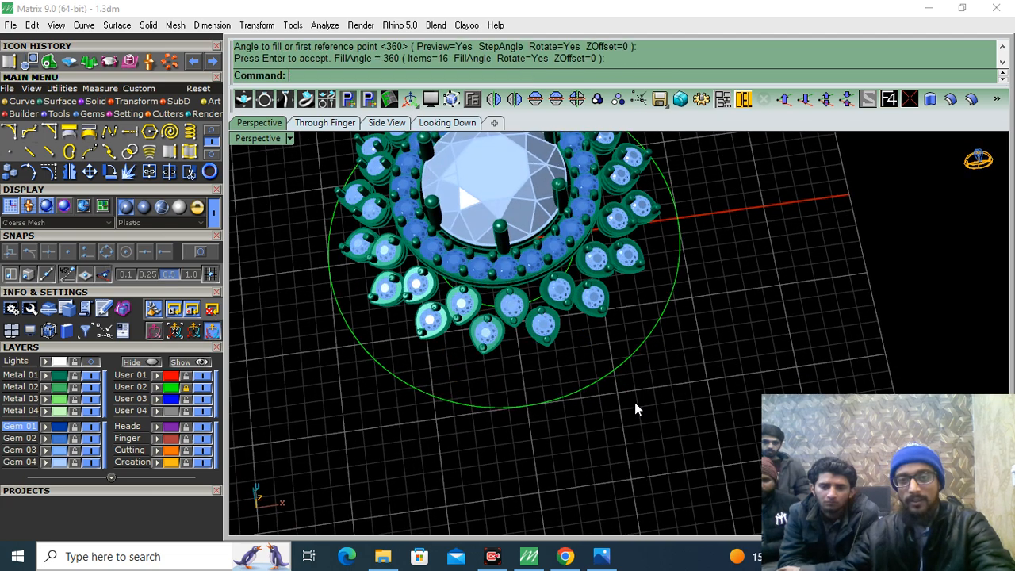
# Step: Copy the lowest first-row pear unit straight outward to below the gap between the two second-row units
pyautogui.keyDown('shift'); pyautogui.moveTo(410, 131); pyautogui.dragTo(435, 185, button='right'); pyautogui.keyUp('shift')
pyautogui.click(444, 123)
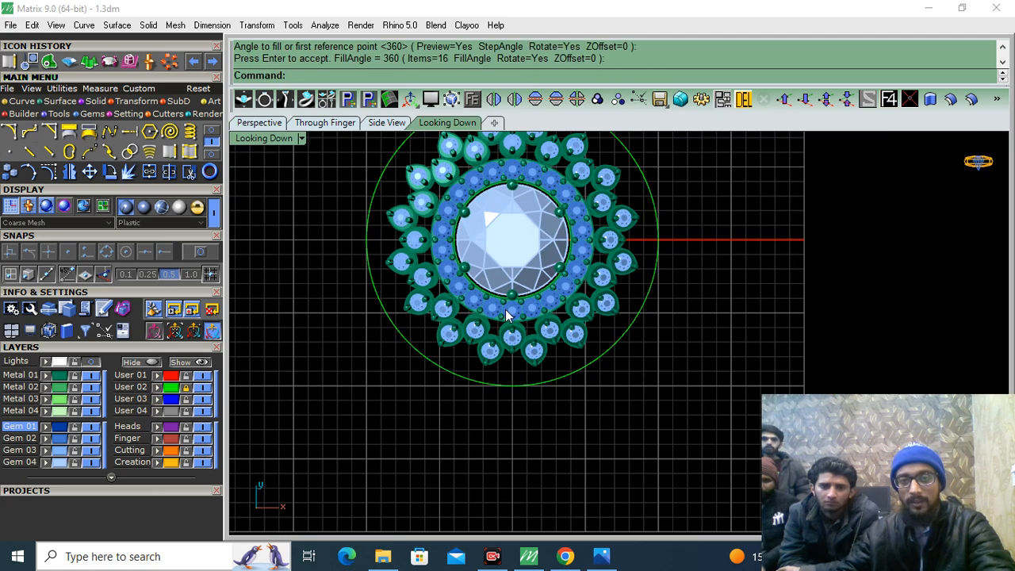
pyautogui.scroll(3, 476, 400)
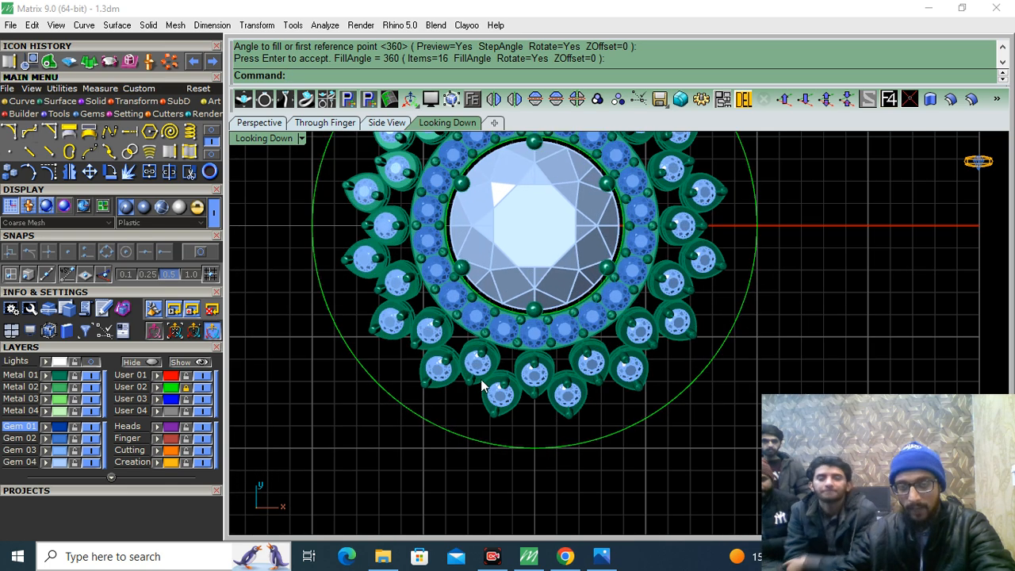
pyautogui.scroll(2, 475, 373)
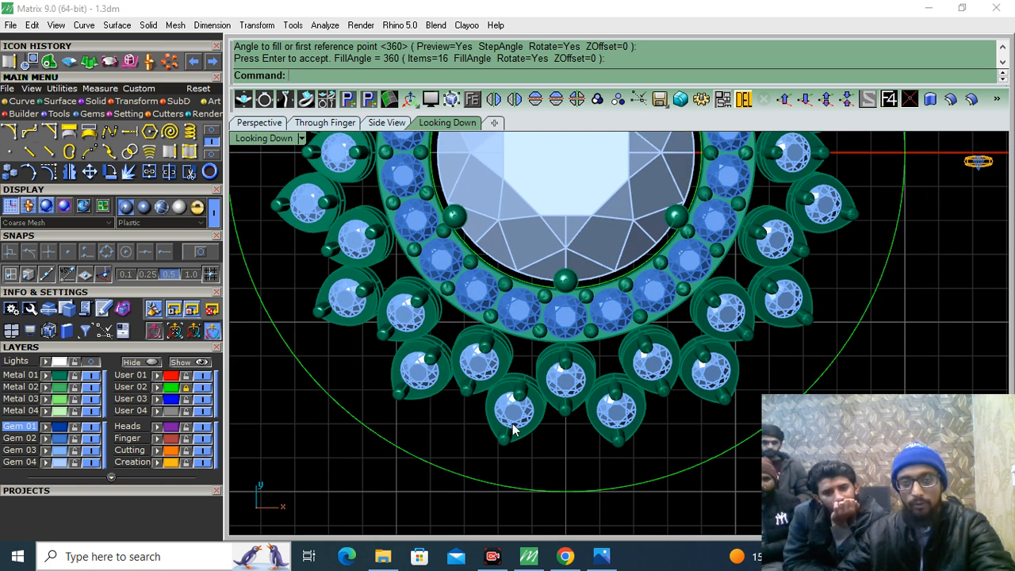
pyautogui.click(562, 421)
pyautogui.click(4, 175)
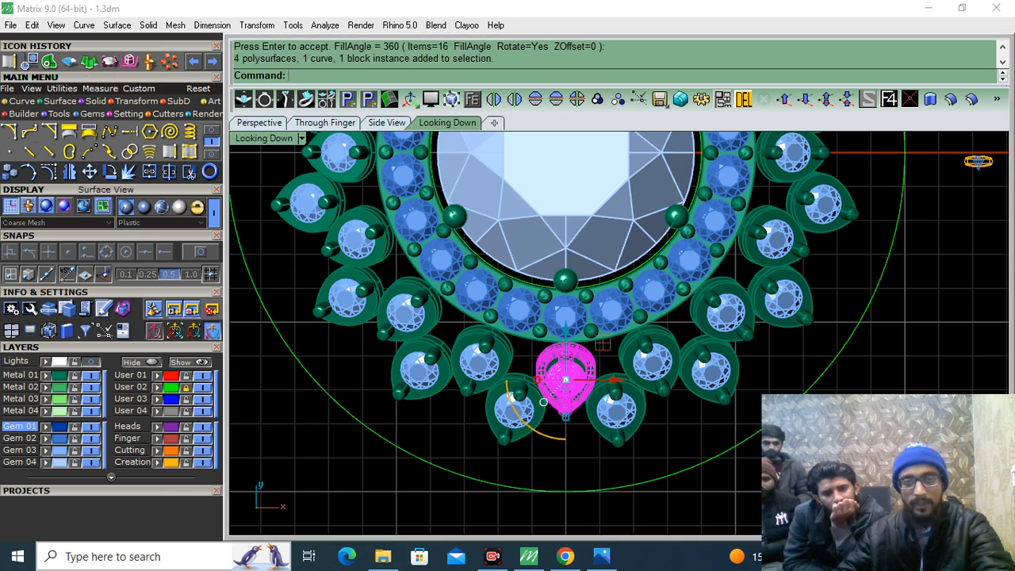
pyautogui.scroll(-6, 520, 311)
pyautogui.scroll(4, 563, 337)
pyautogui.click(543, 370)
pyautogui.scroll(2, 557, 430)
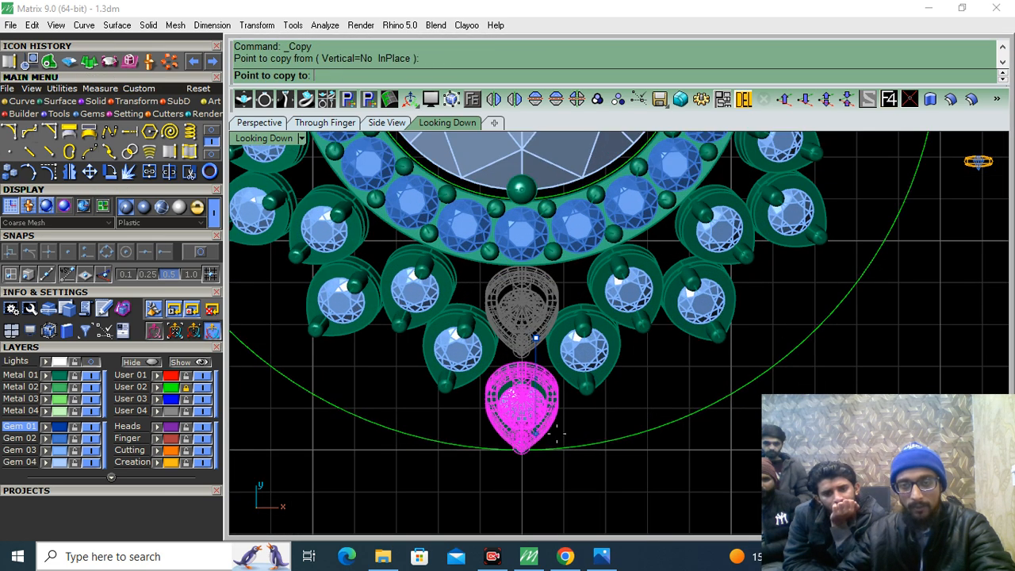
pyautogui.click(558, 430)
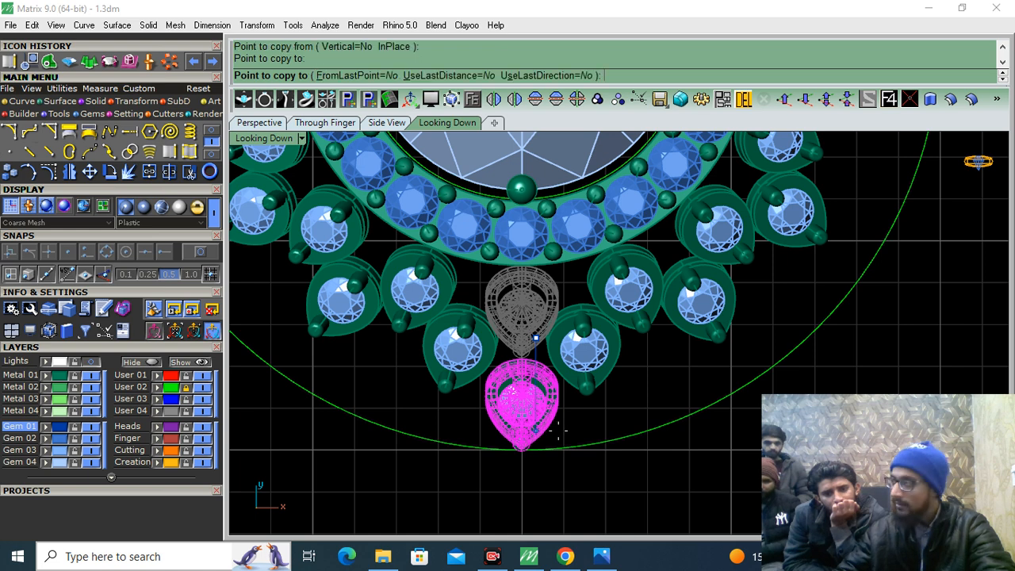
pyautogui.press('Return')
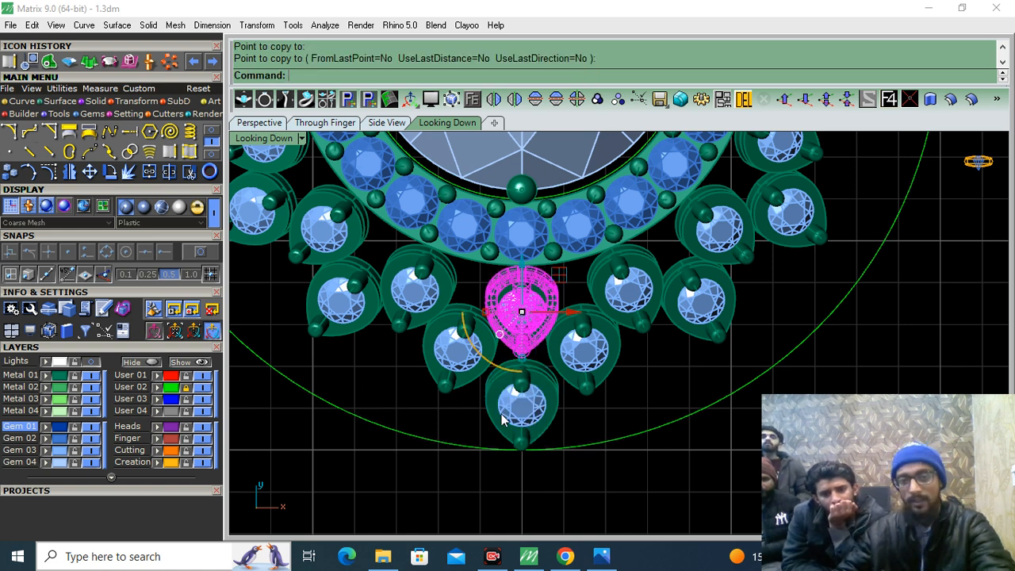
# Step: Lower the new third-row pear copy beneath the second row in the perspective view
pyautogui.click(522, 426)
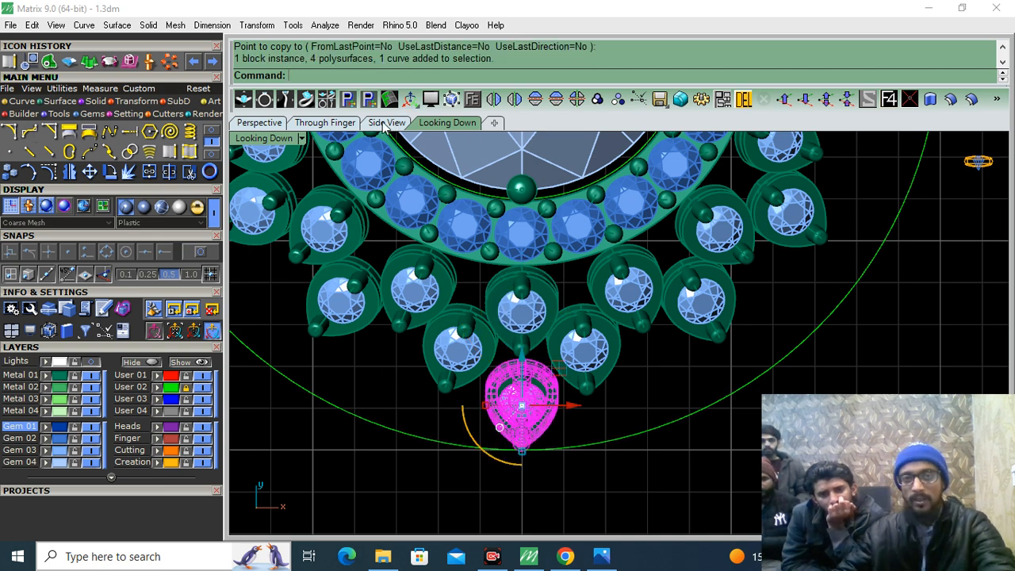
pyautogui.click(255, 124)
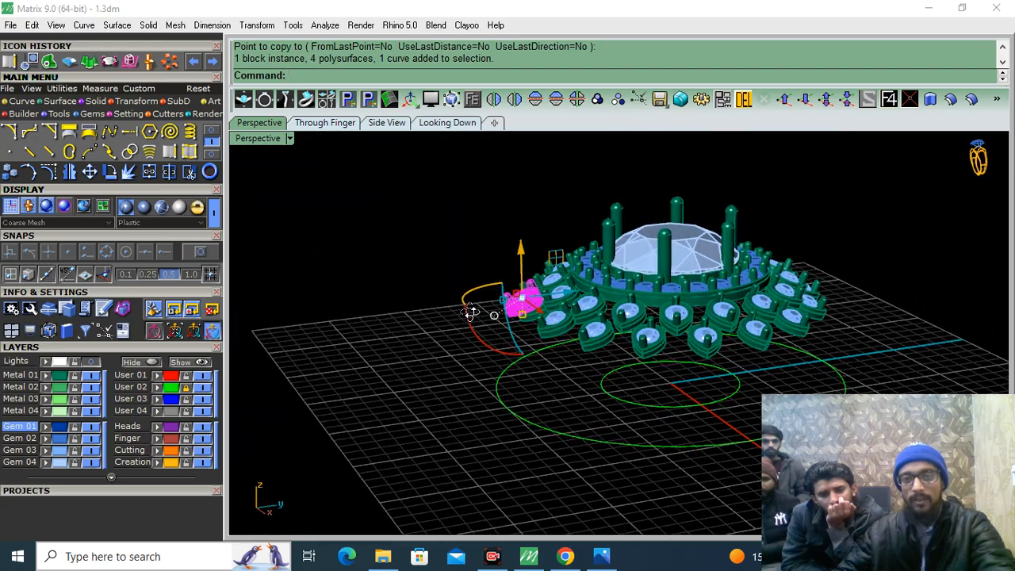
pyautogui.moveTo(497, 181); pyautogui.dragTo(498, 274)
pyautogui.click(406, 333)
pyautogui.moveTo(406, 334); pyautogui.dragTo(567, 349, button='right')
# Step: Nudge the third-row pear copy inward toward the two second-row units and check its fit from the side
pyautogui.click(584, 303)
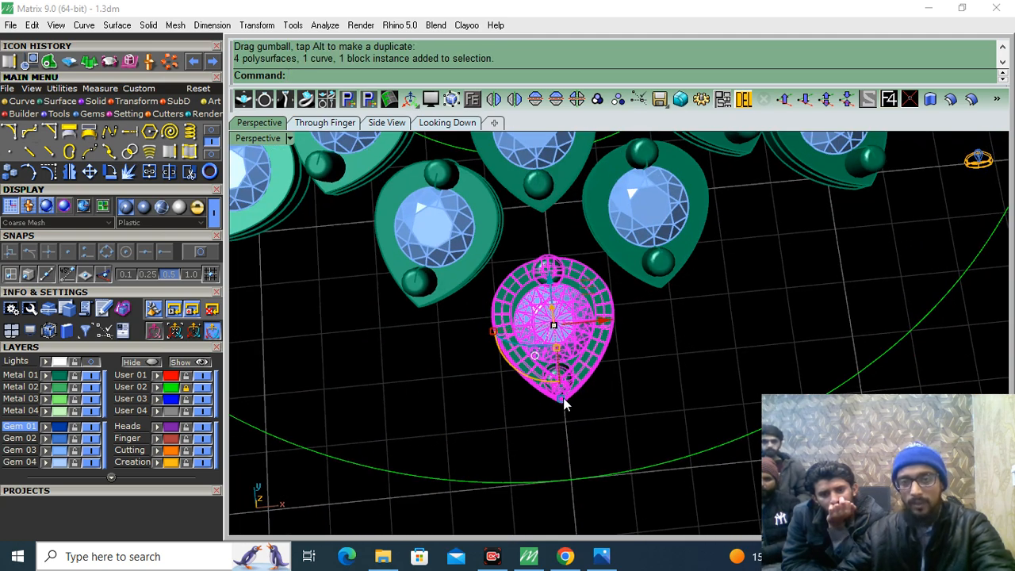
pyautogui.moveTo(551, 284)
pyautogui.mouseDown()
pyautogui.moveTo(567, 265)
pyautogui.moveTo(547, 273)
pyautogui.mouseUp()
pyautogui.press('Escape')
pyautogui.click(637, 305)
pyautogui.moveTo(576, 299); pyautogui.dragTo(580, 331, button='right')
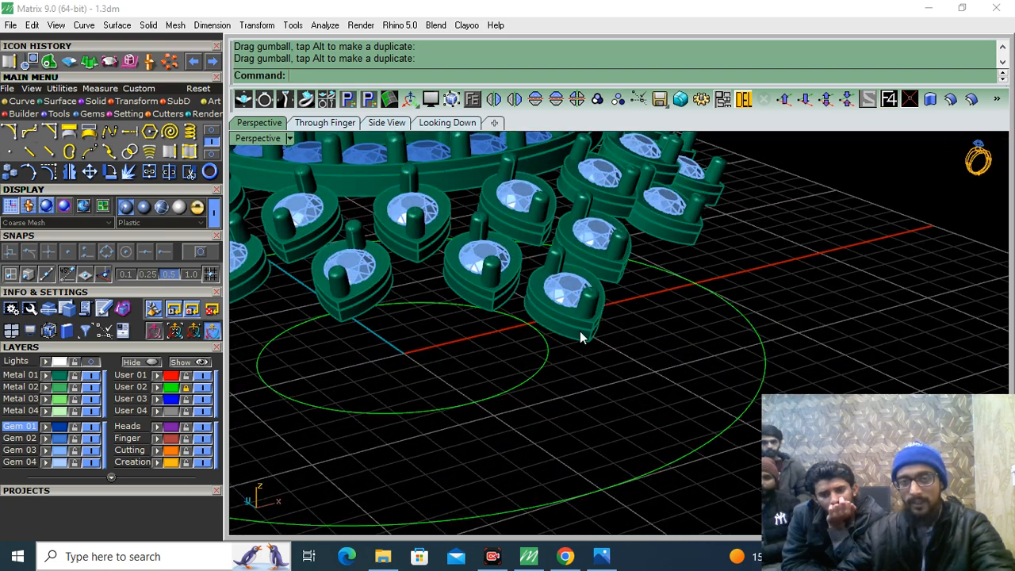
# Step: Polar array the third-row pear unit around the origin as 16 items over 360 degrees
pyautogui.click(579, 330)
pyautogui.click(169, 62)
pyautogui.write('0')
pyautogui.press('Return')
pyautogui.press('Return')
pyautogui.press('Return')
pyautogui.press('Return')
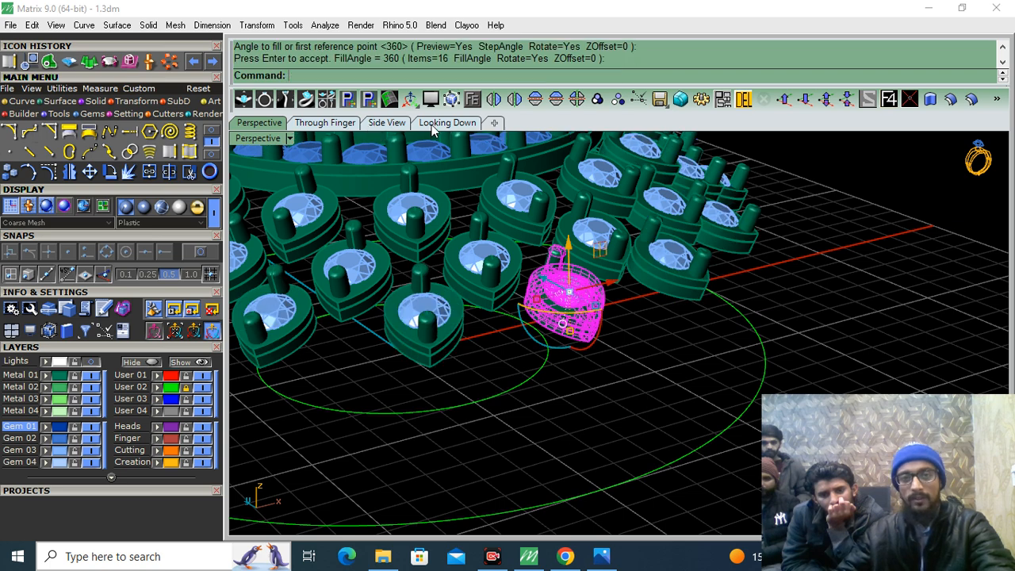
# Step: Show the Lights layer with the reference photo in the top view and make Metal 01 the current layer
pyautogui.click(447, 122)
pyautogui.scroll(-4, 451, 400)
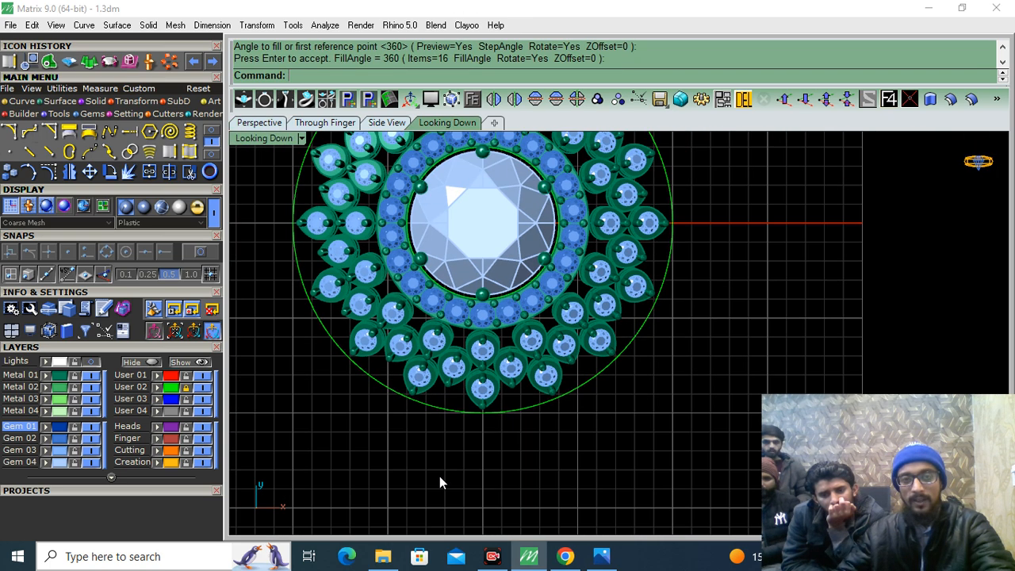
pyautogui.click(88, 376)
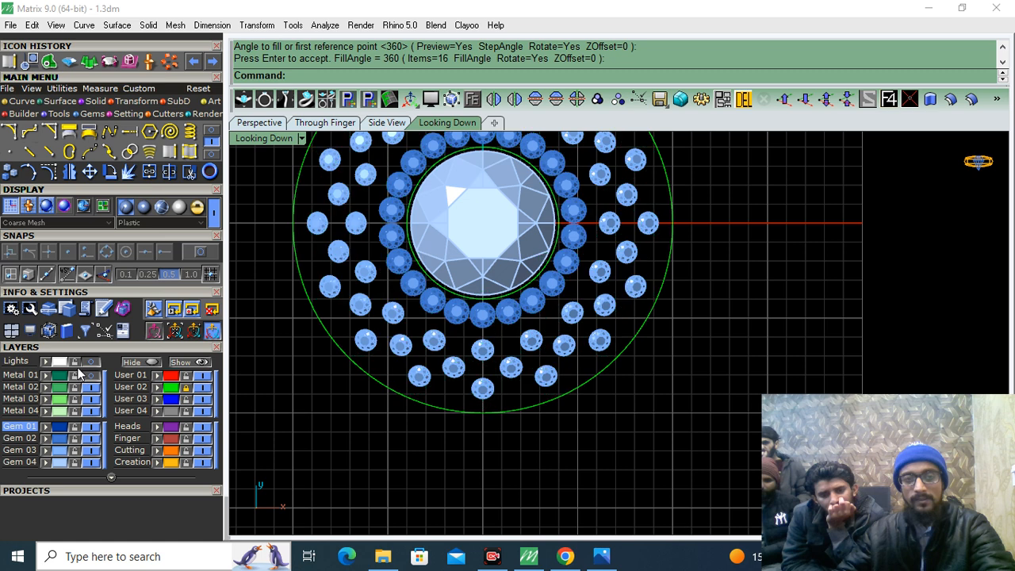
pyautogui.click(68, 364)
pyautogui.click(21, 375)
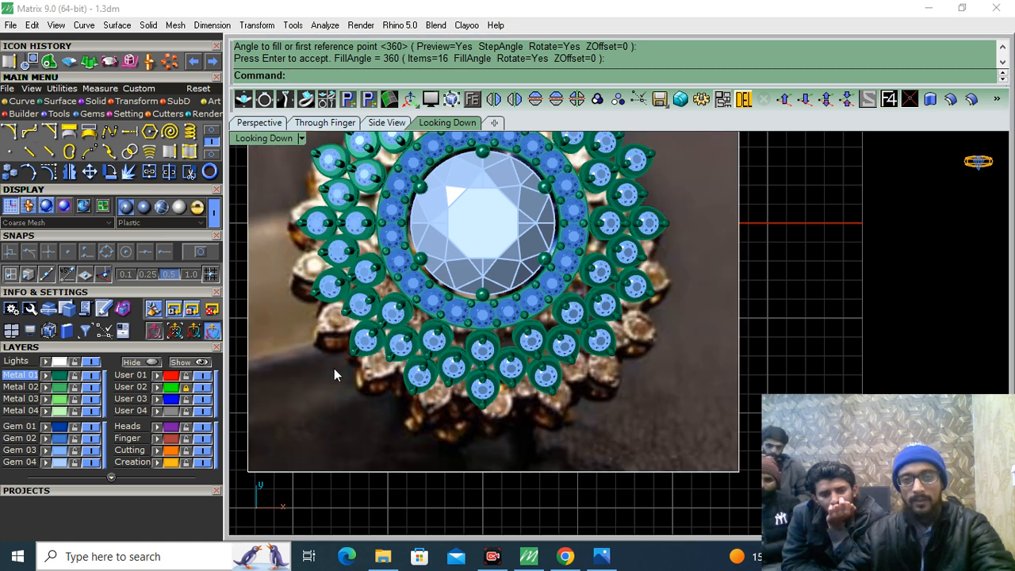
# Step: Hide the Gem 02, Gem 03 and Gem 04 layers to compare the metalwork with the photo
pyautogui.click(91, 452)
pyautogui.click(92, 462)
pyautogui.click(92, 438)
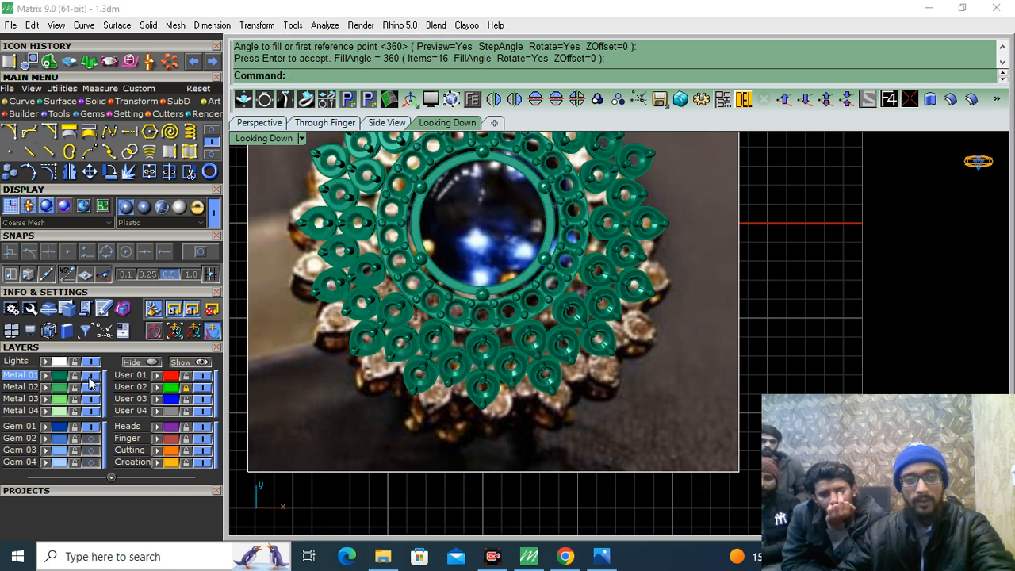
# Step: Make Metal 02 the current layer and toggle the Metal 01 layer off and on to compare the metalwork with the photo
pyautogui.click(23, 387)
pyautogui.click(92, 375)
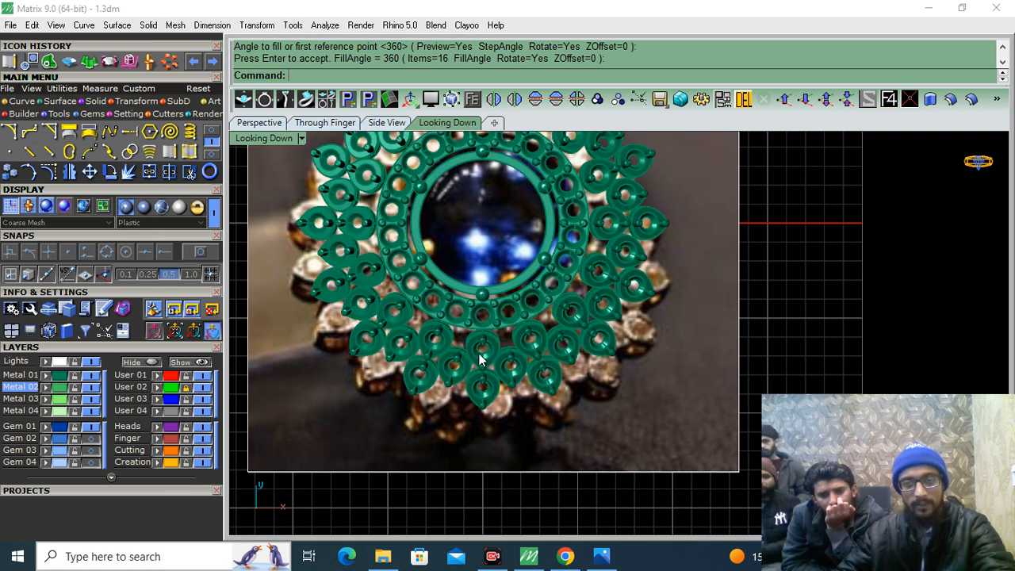
pyautogui.scroll(3, 486, 349)
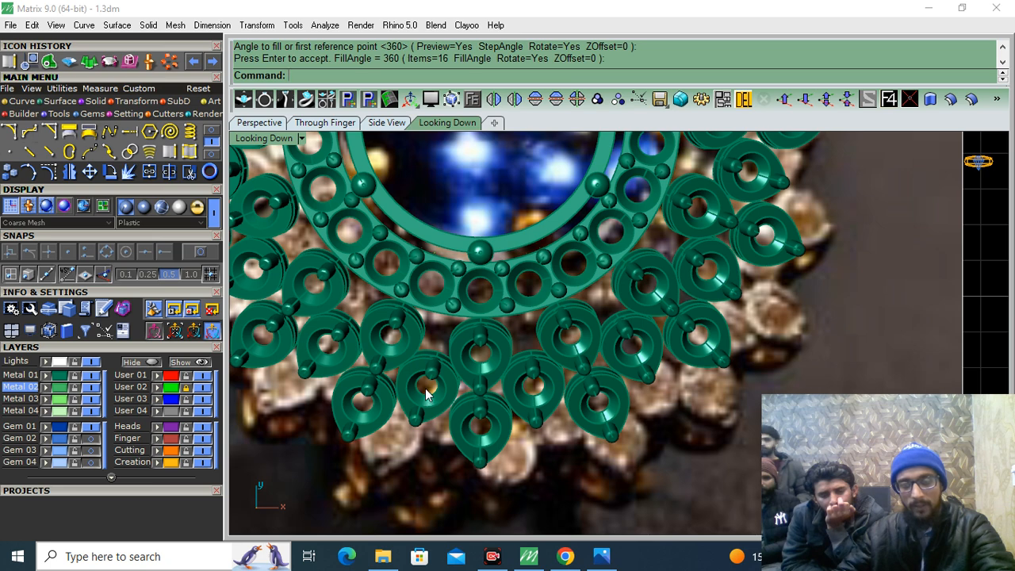
pyautogui.click(91, 375)
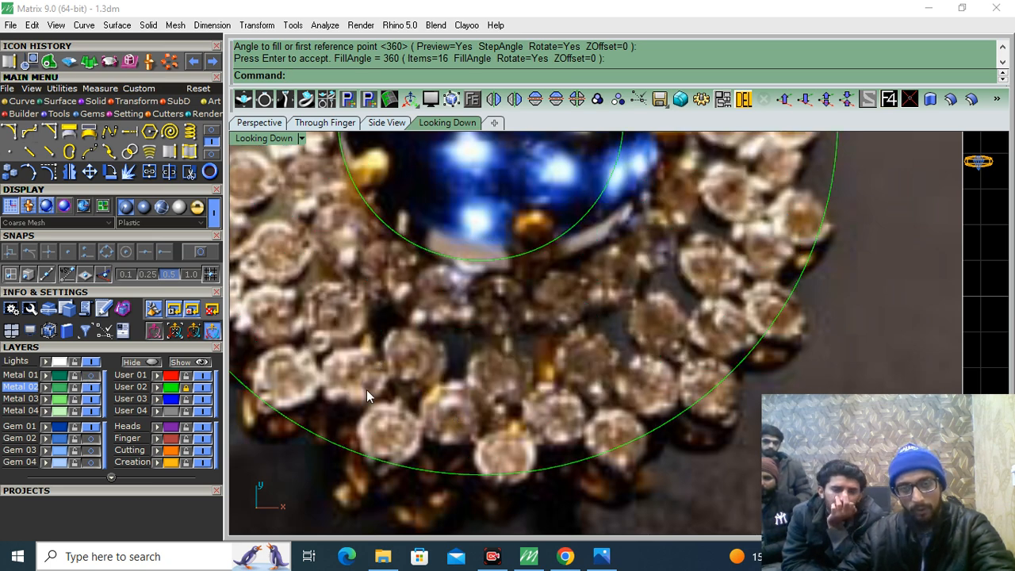
pyautogui.click(92, 376)
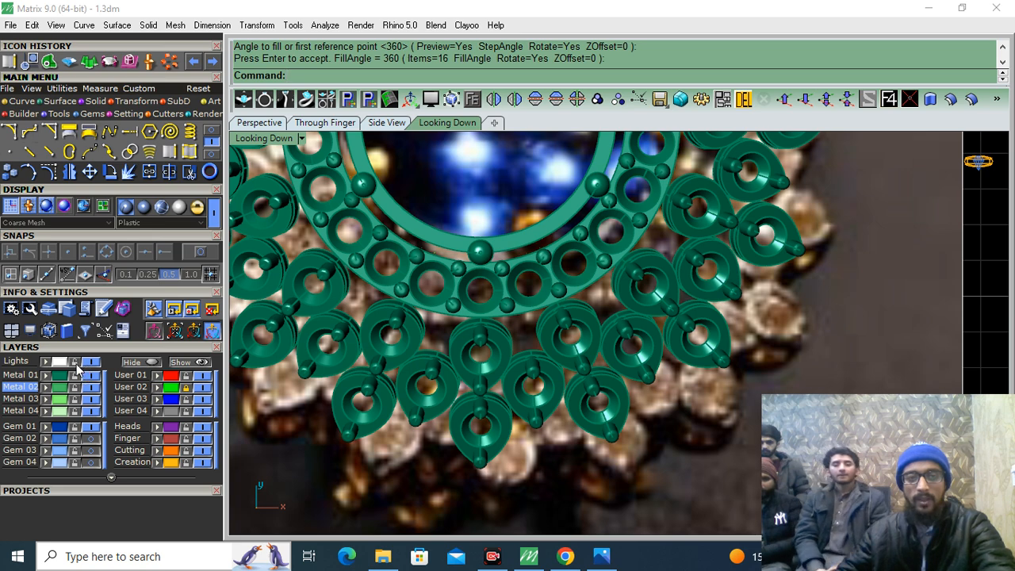
# Step: Lock the Lights layer and show the Gem 02, Gem 03 and Gem 04 layers
pyautogui.click(89, 452)
pyautogui.click(89, 460)
pyautogui.click(91, 438)
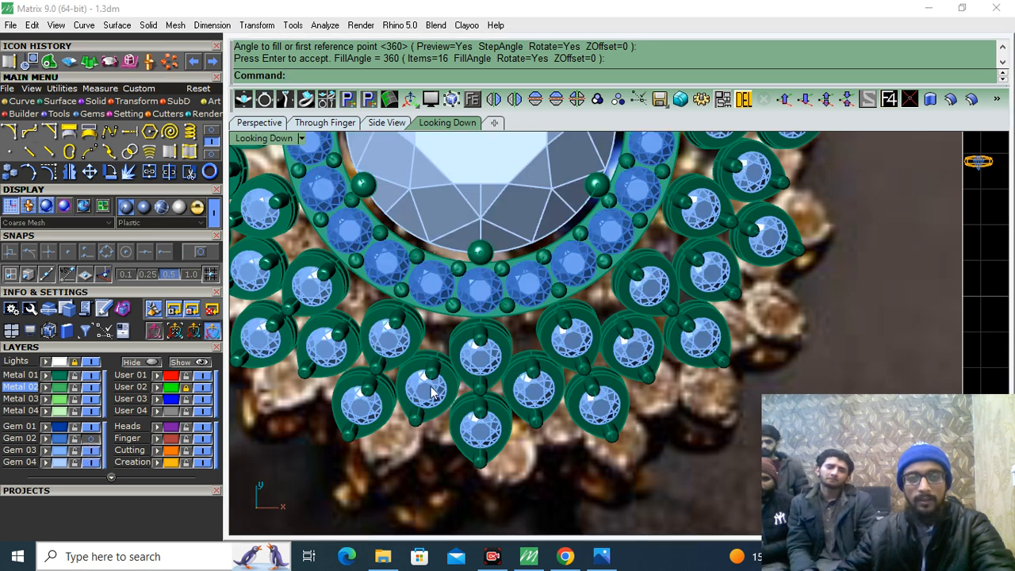
pyautogui.scroll(-5, 494, 341)
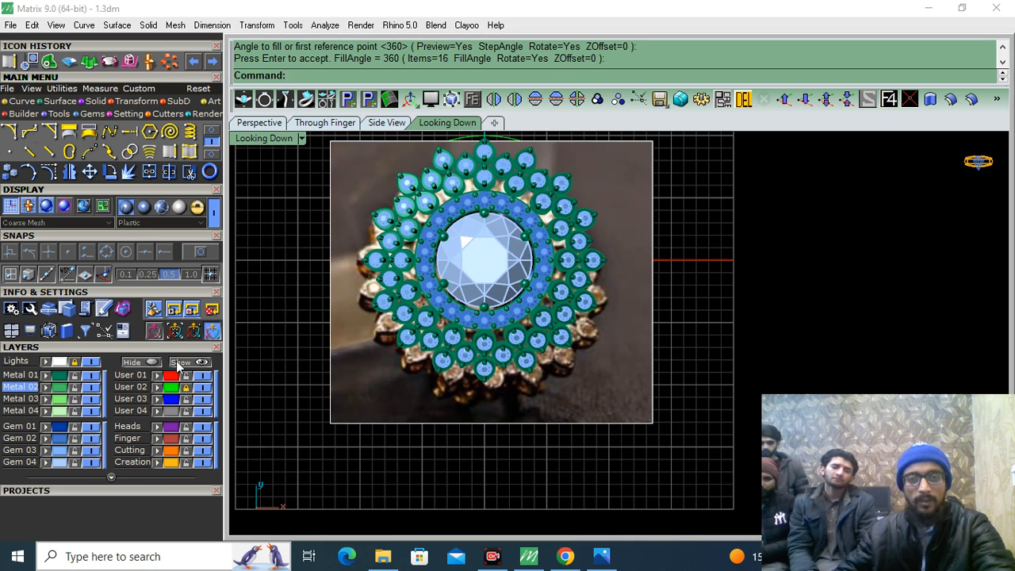
pyautogui.click(185, 389)
pyautogui.click(184, 388)
pyautogui.moveTo(466, 360); pyautogui.dragTo(461, 380, button='right')
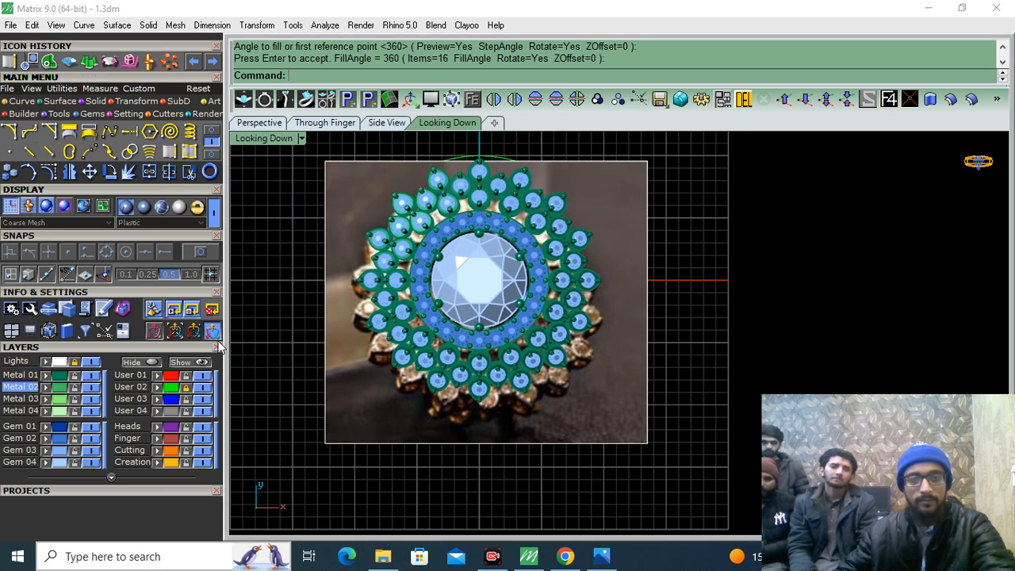
# Step: Unlock the Lights layer, lower the reference photo beneath the guide circles, and lock the layer again
pyautogui.click(259, 122)
pyautogui.scroll(-5, 445, 325)
pyautogui.click(75, 362)
pyautogui.click(385, 339)
pyautogui.moveTo(386, 339); pyautogui.dragTo(389, 296, button='right')
pyautogui.moveTo(489, 288); pyautogui.dragTo(491, 319)
pyautogui.click(444, 124)
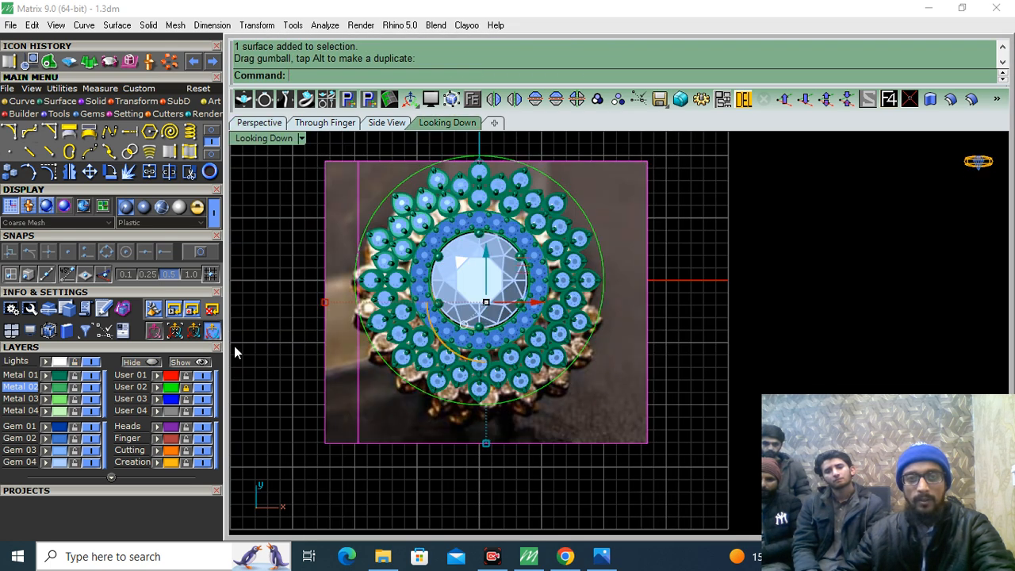
pyautogui.click(75, 363)
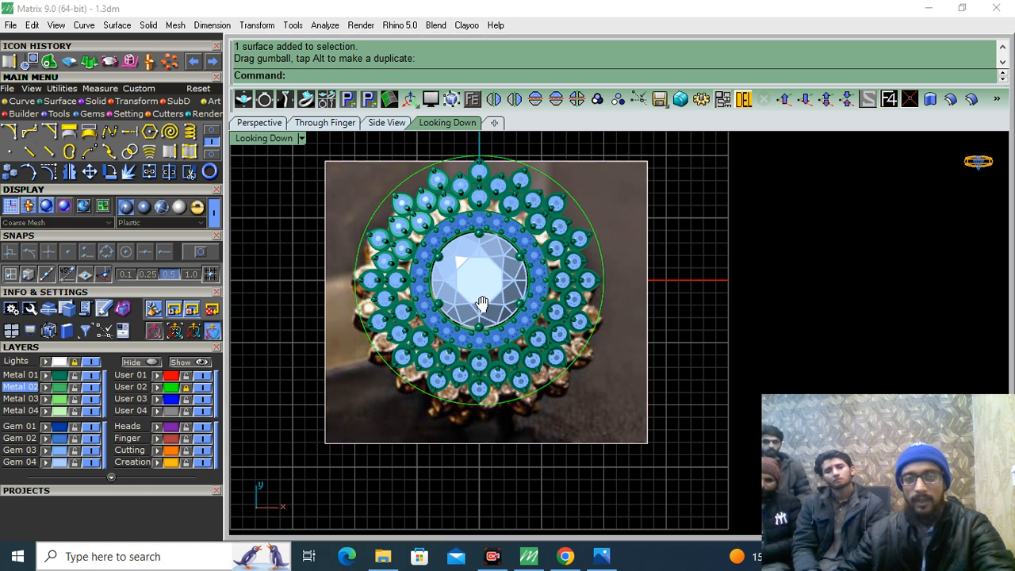
# Step: Select the whole ring top in the top view and scale it up slightly to the outer guide circle
pyautogui.moveTo(483, 293); pyautogui.dragTo(484, 330, button='right')
pyautogui.moveTo(316, 495); pyautogui.dragTo(316, 496)
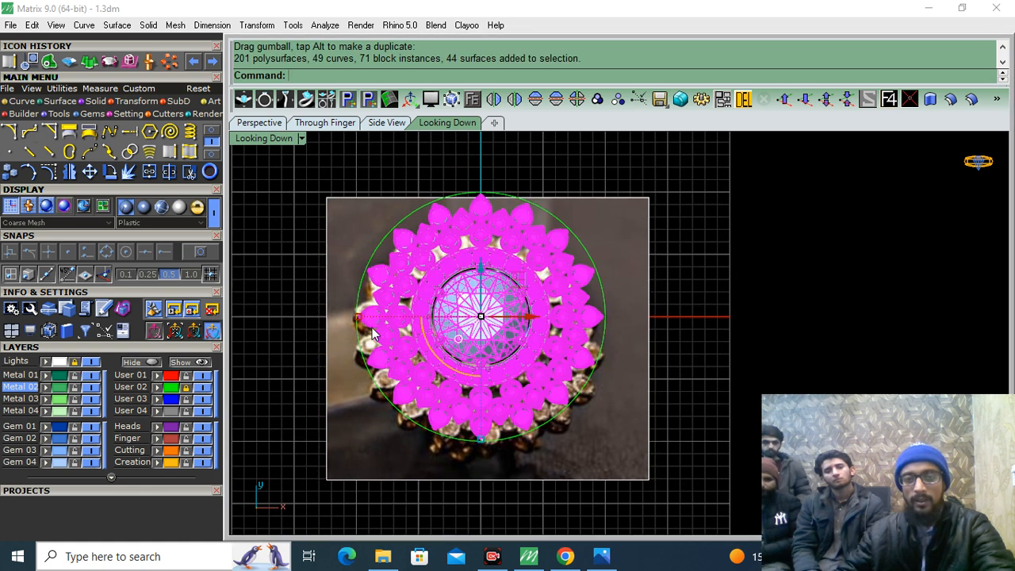
pyautogui.scroll(4, 364, 321)
pyautogui.moveTo(352, 321); pyautogui.dragTo(347, 323)
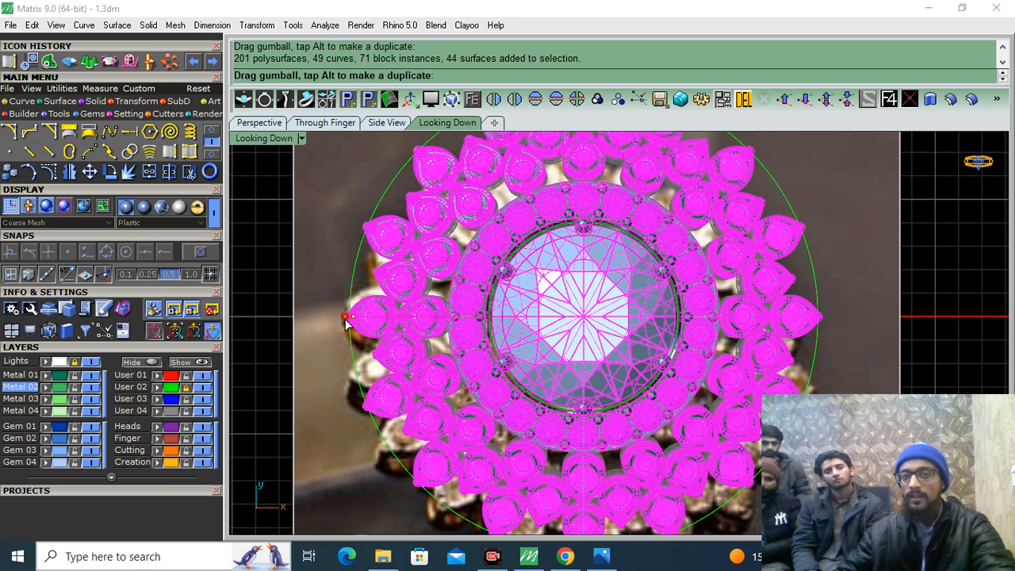
pyautogui.moveTo(346, 324); pyautogui.dragTo(347, 325)
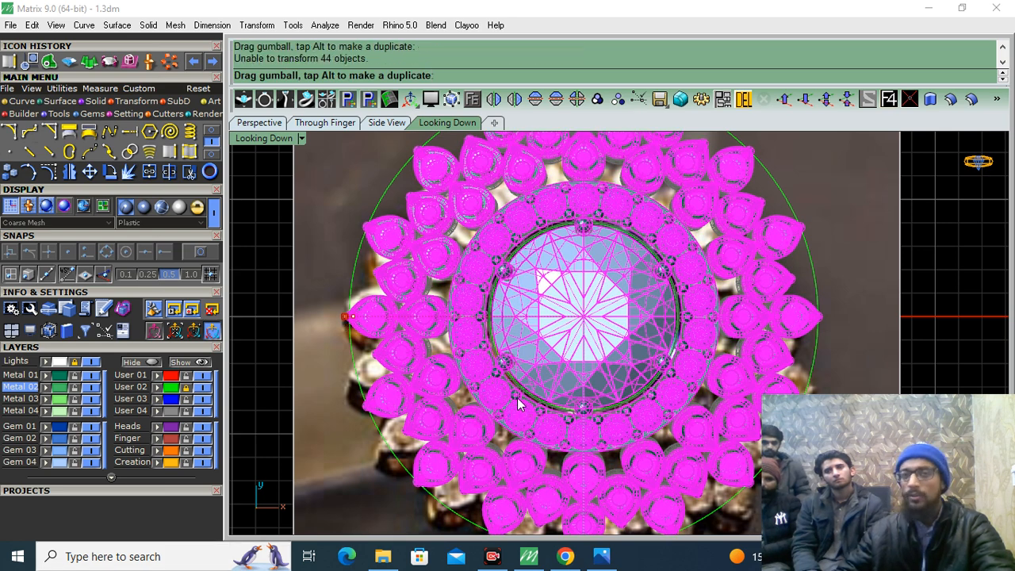
pyautogui.scroll(-5, 523, 395)
pyautogui.press('Escape')
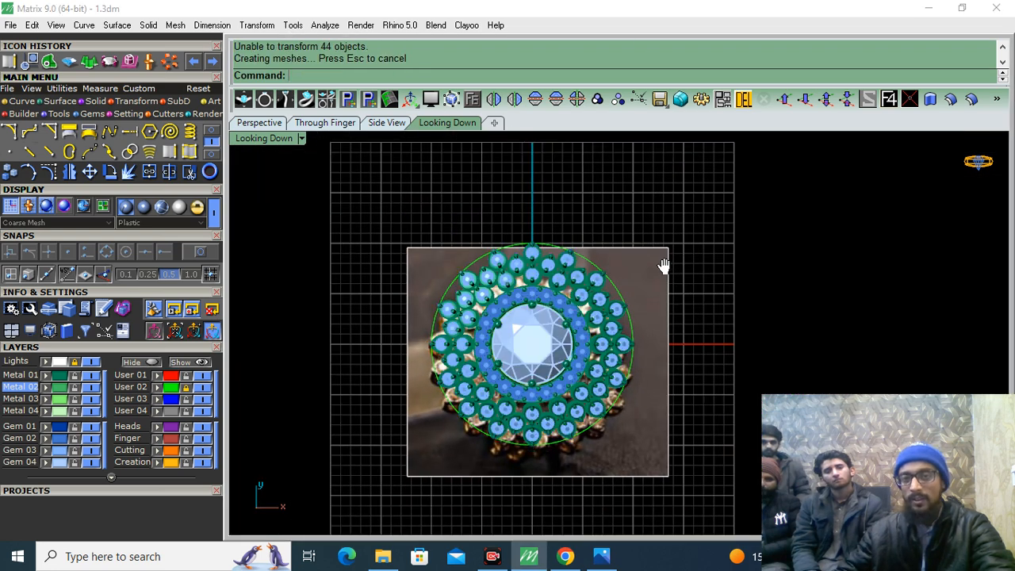
# Step: Hide the Lights layer with the reference photo and orbit the ring top in the perspective view
pyautogui.click(152, 205)
pyautogui.scroll(2, 521, 361)
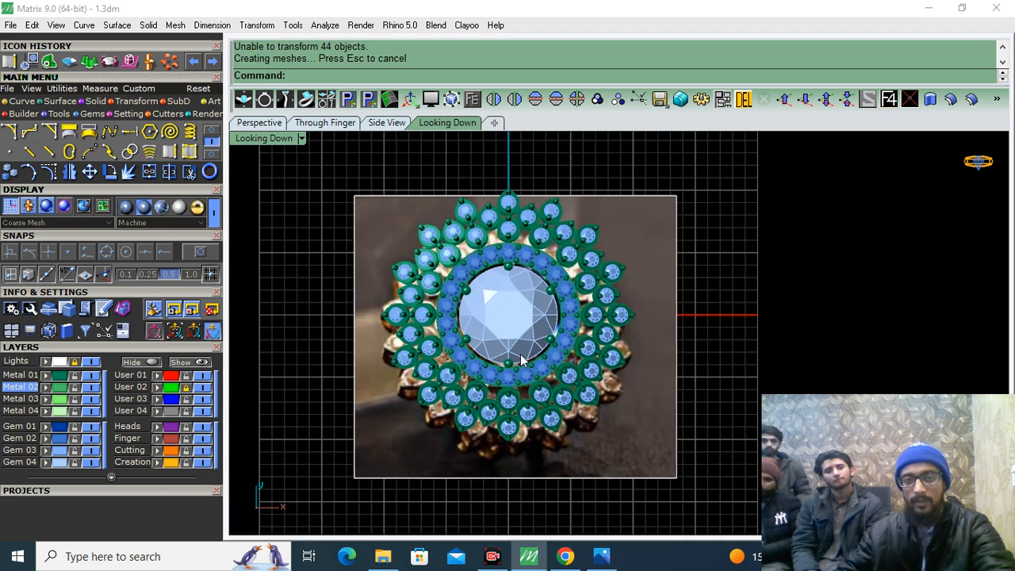
pyautogui.click(91, 361)
pyautogui.click(127, 207)
pyautogui.click(258, 123)
pyautogui.moveTo(428, 367); pyautogui.dragTo(631, 315, button='right')
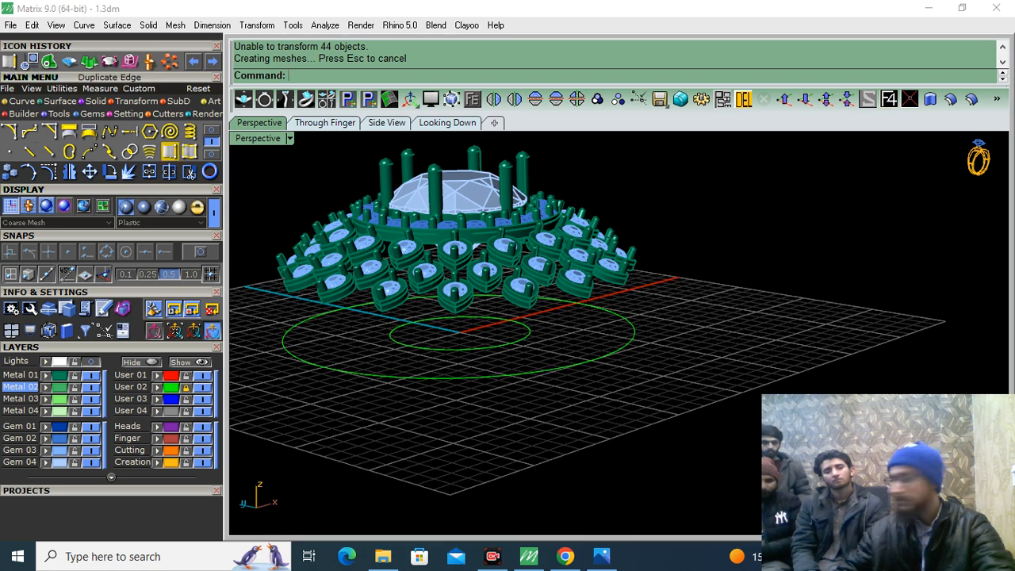
# Step: Duplicate the bottom outline edges of one outermost pear setting and its adjacent setting in the row above
pyautogui.click(190, 172)
pyautogui.moveTo(663, 315); pyautogui.dragTo(575, 340, button='right')
pyautogui.scroll(5, 512, 354)
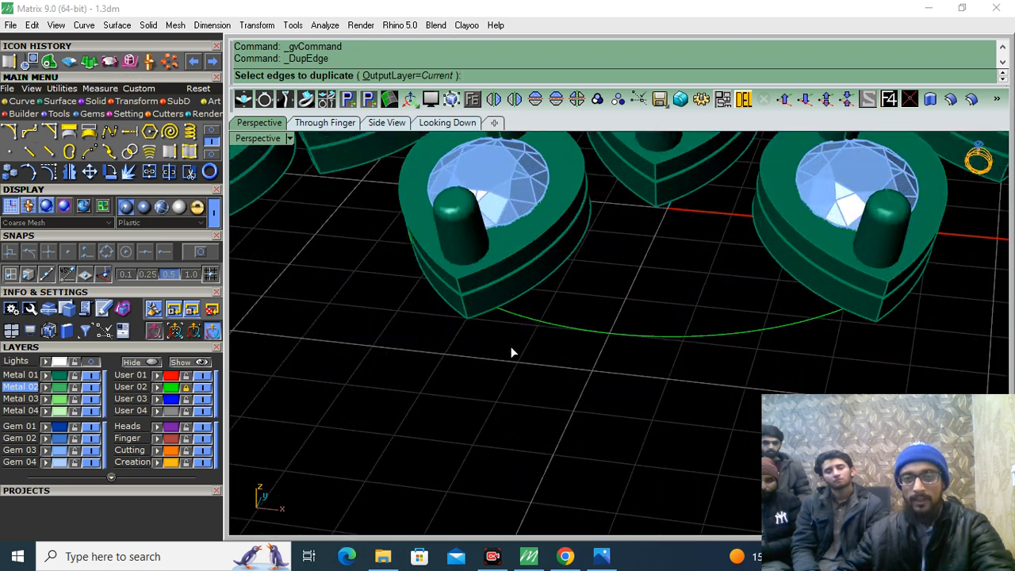
pyautogui.click(539, 288)
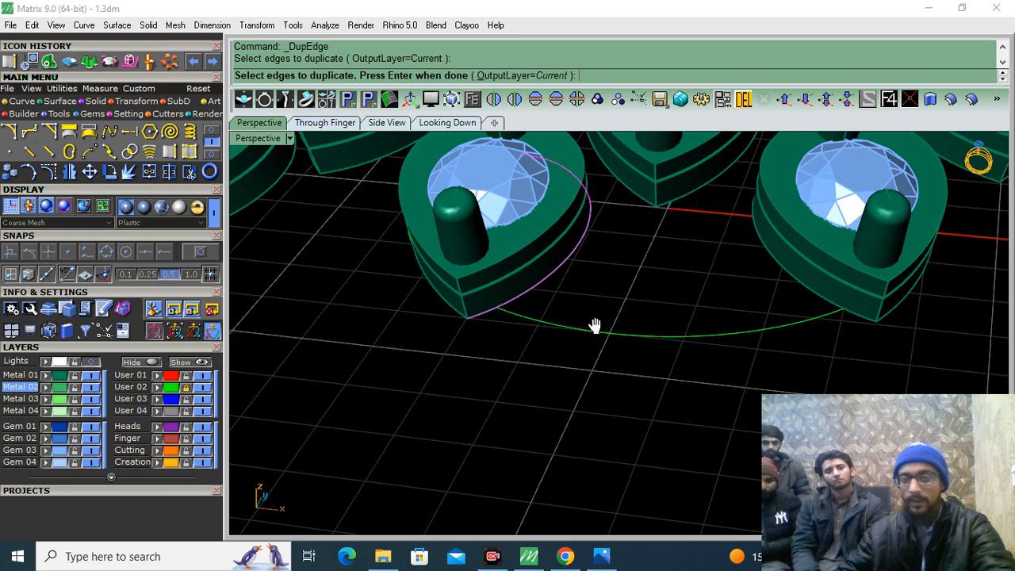
pyautogui.moveTo(610, 291); pyautogui.dragTo(587, 329, button='right')
pyautogui.moveTo(474, 385); pyautogui.dragTo(495, 371, button='right')
pyautogui.click(495, 370)
pyautogui.moveTo(474, 416); pyautogui.dragTo(544, 386, button='right')
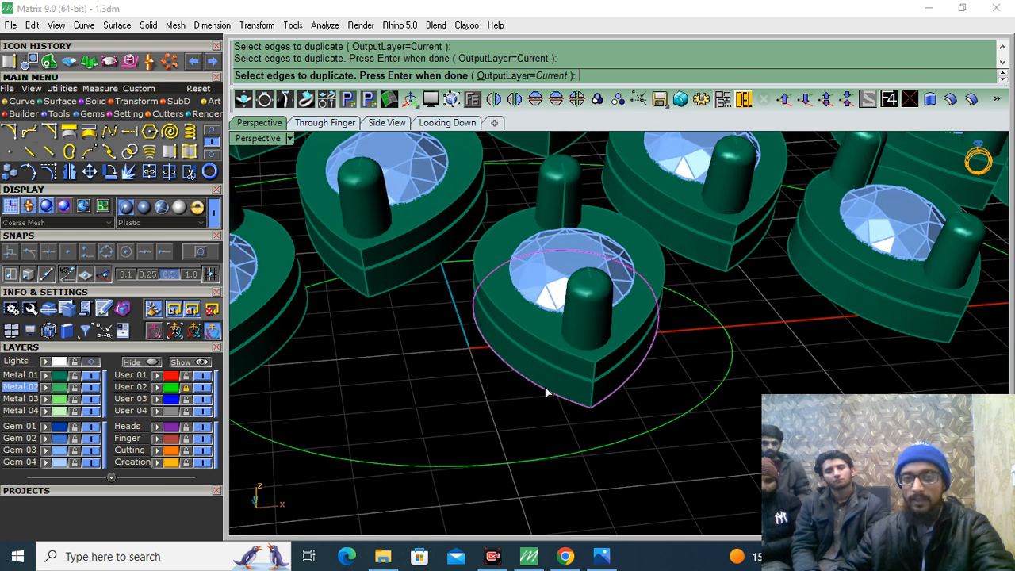
pyautogui.click(422, 272)
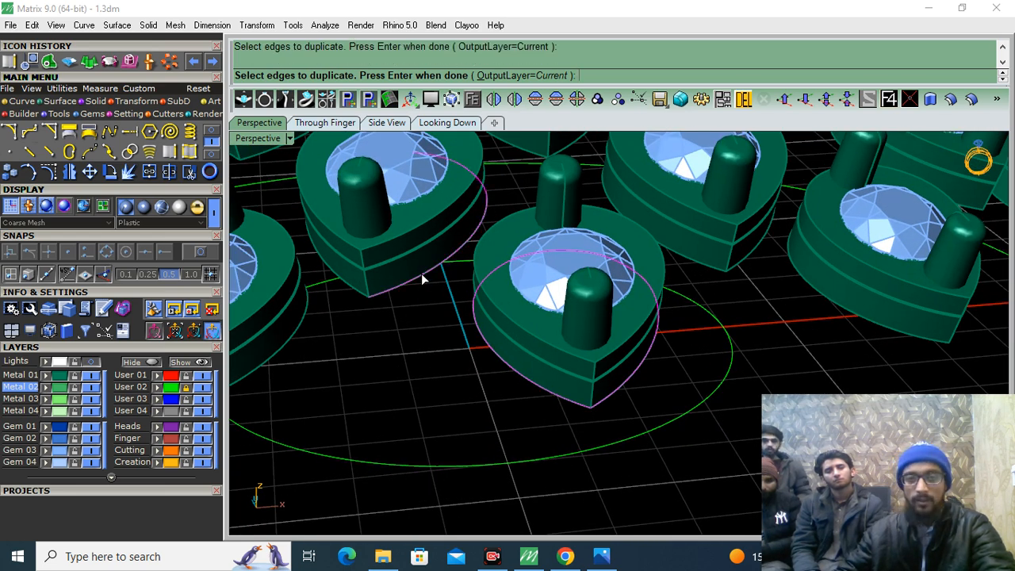
pyautogui.moveTo(386, 346); pyautogui.dragTo(588, 366, button='right')
pyautogui.press('Return')
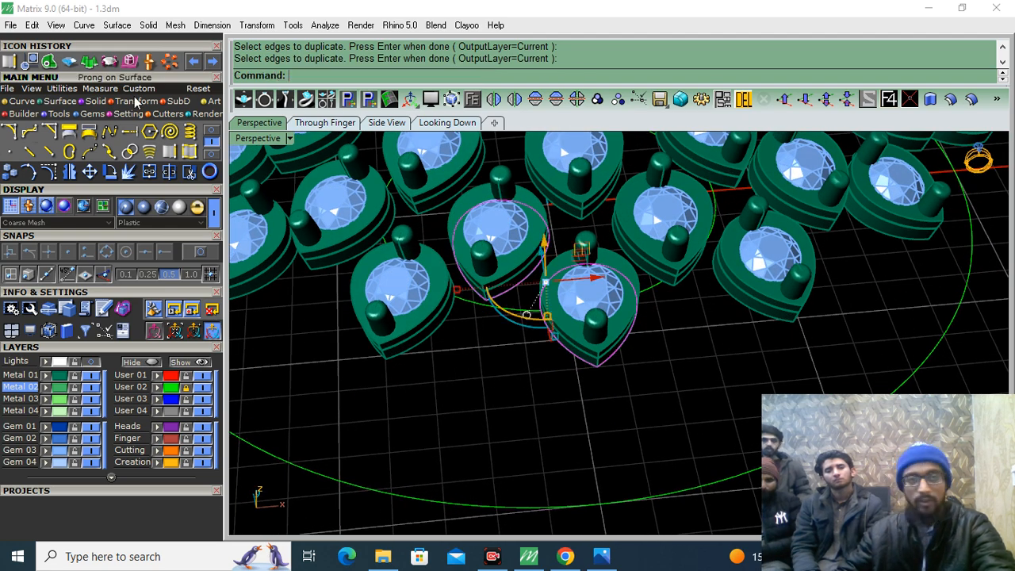
# Step: Project the duplicated pear outlines onto the construction plane, deleting the input curves
pyautogui.click(130, 102)
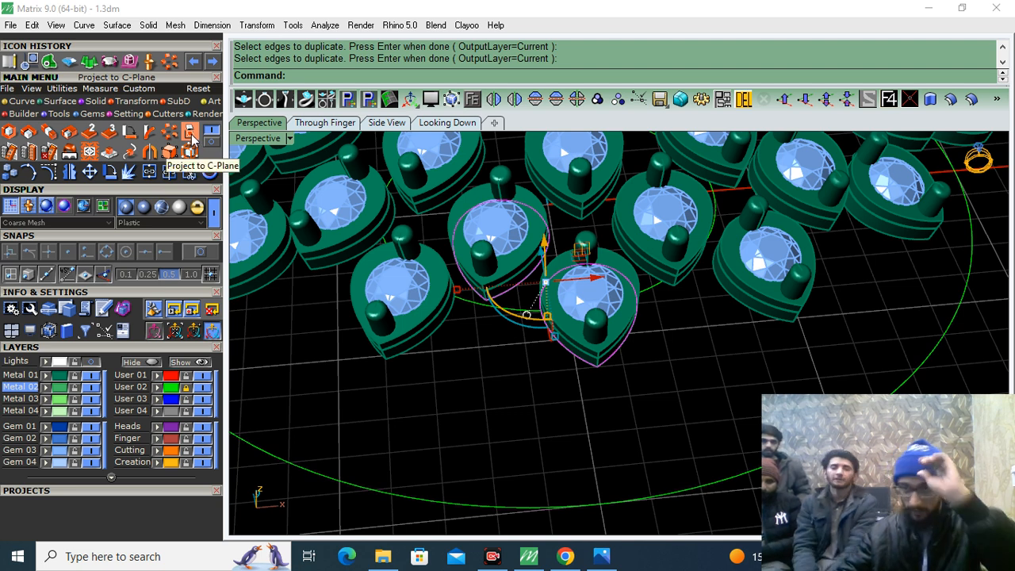
pyautogui.click(191, 137)
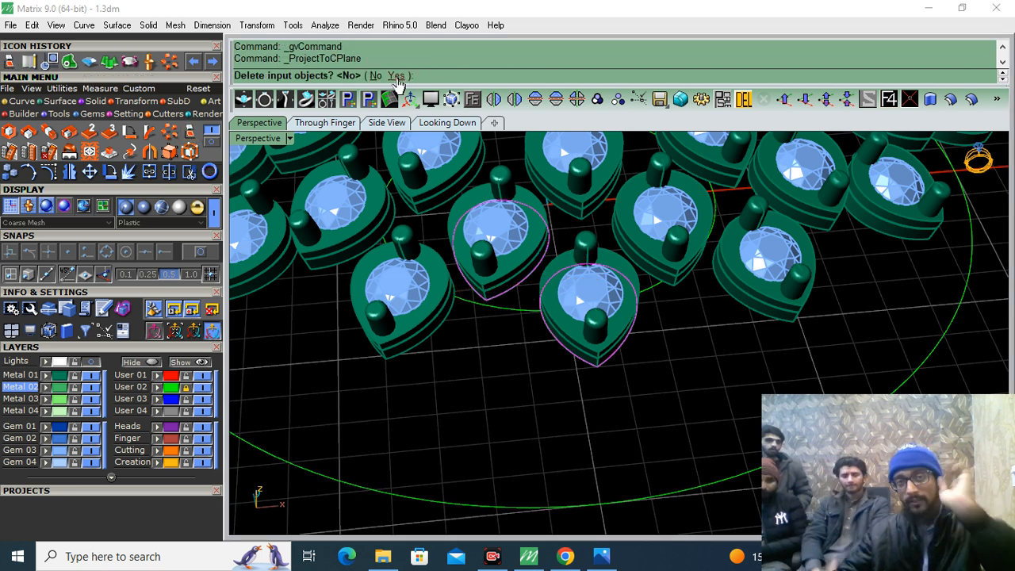
pyautogui.click(395, 76)
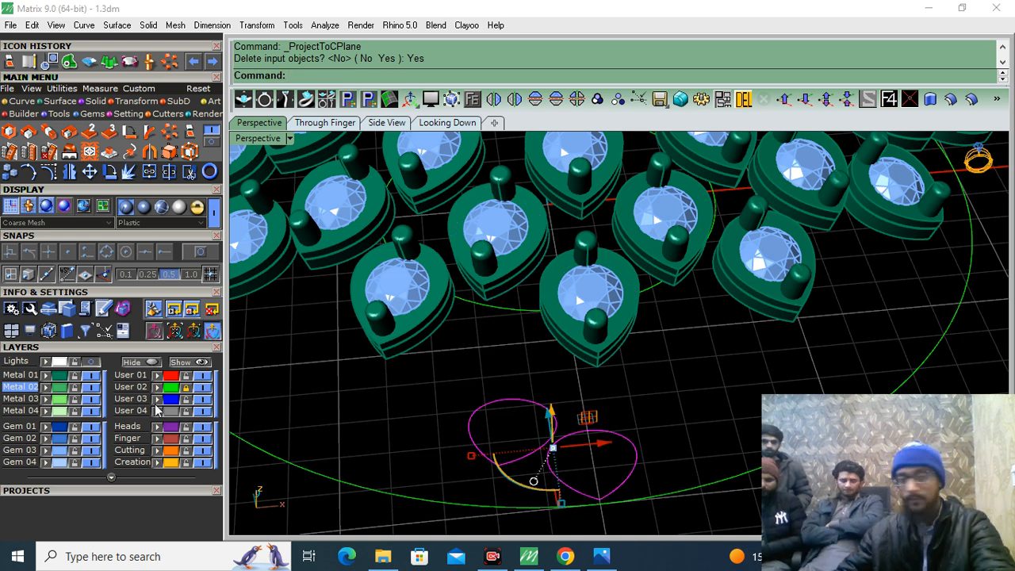
# Step: Hide the Metal 01, Gem 02, Gem 03 and Gem 04 layers and show the projected outlines in the top view
pyautogui.click(89, 376)
pyautogui.click(91, 462)
pyautogui.click(89, 451)
pyautogui.click(87, 439)
pyautogui.scroll(-3, 472, 359)
pyautogui.click(445, 122)
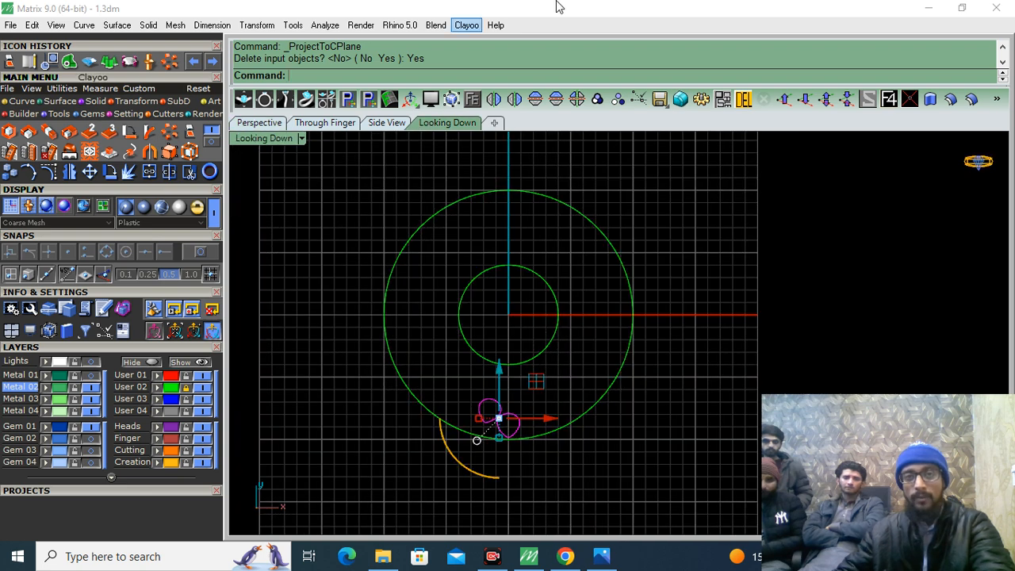
pyautogui.scroll(3, 495, 447)
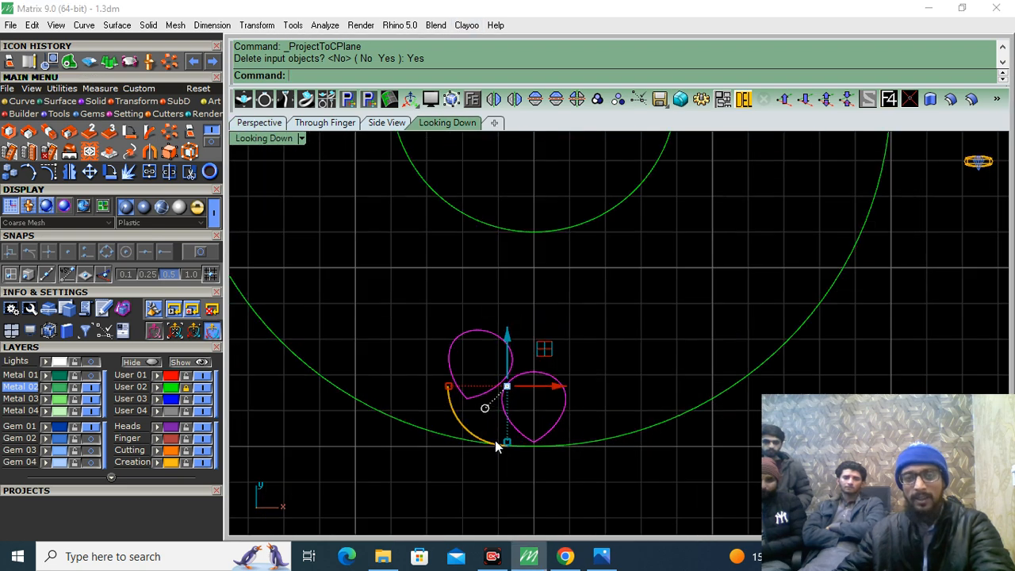
# Step: Polar array the two pear outlines around the origin as 16 items over 360 degrees
pyautogui.click(169, 62)
pyautogui.write('0')
pyautogui.press('Return')
pyautogui.press('Return')
pyautogui.press('Return')
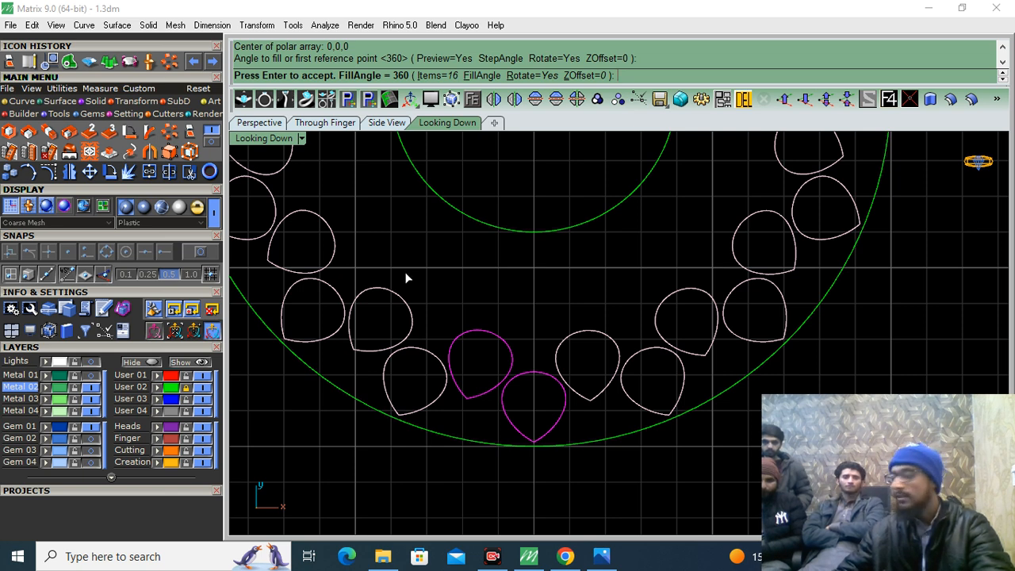
pyautogui.press('Return')
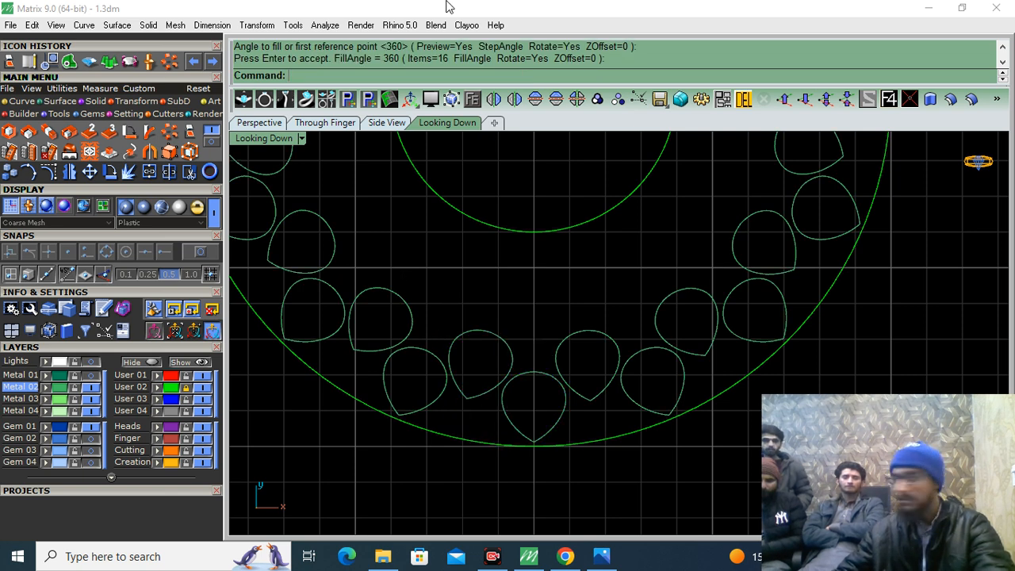
# Step: Draw a short direction arc, snapped with Near, bridging the lower pear outline and its upper-left neighbour
pyautogui.click(22, 103)
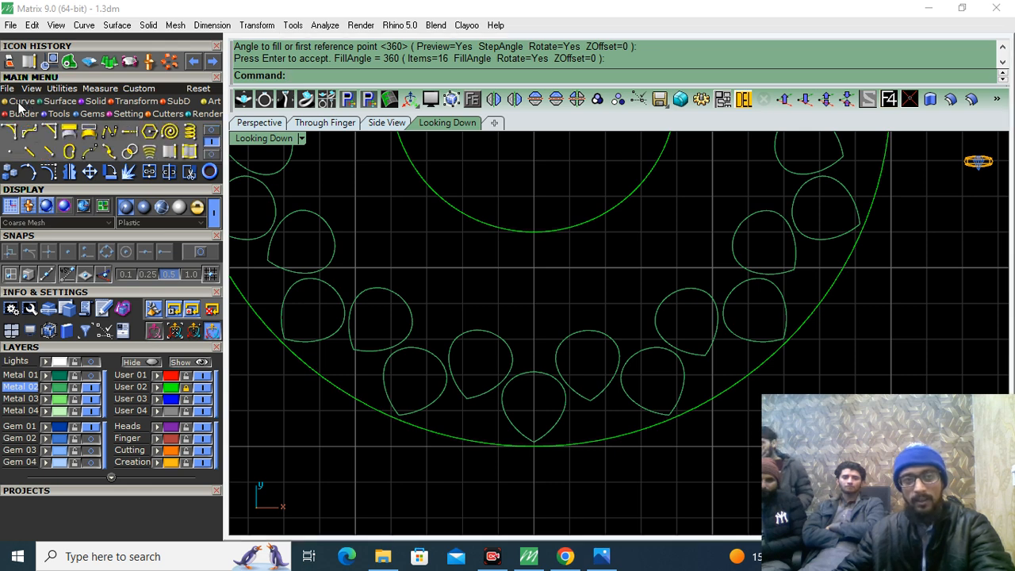
pyautogui.click(212, 130)
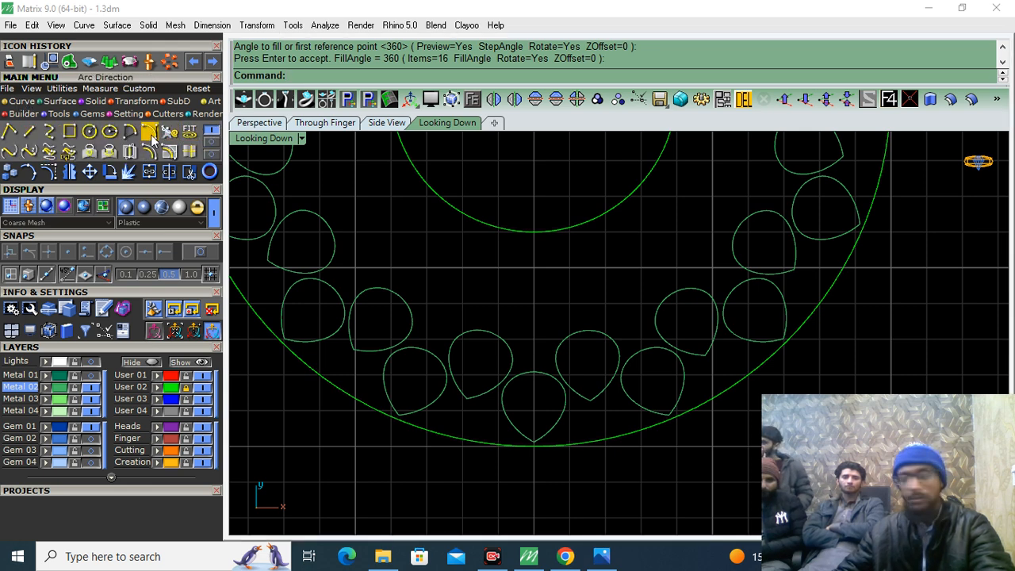
pyautogui.click(149, 133)
pyautogui.click(197, 252)
pyautogui.click(86, 252)
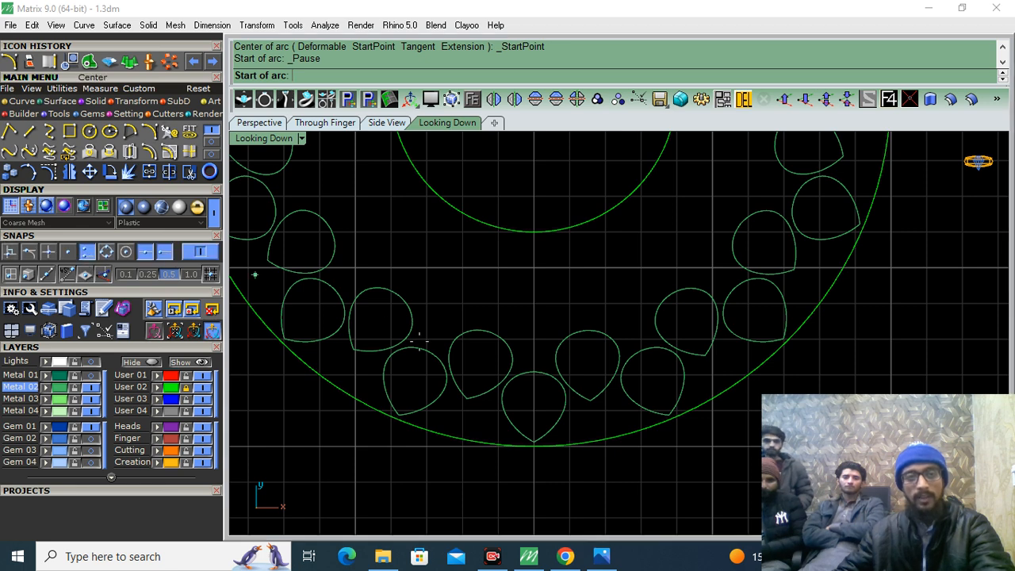
pyautogui.scroll(5, 475, 357)
pyautogui.click(481, 352)
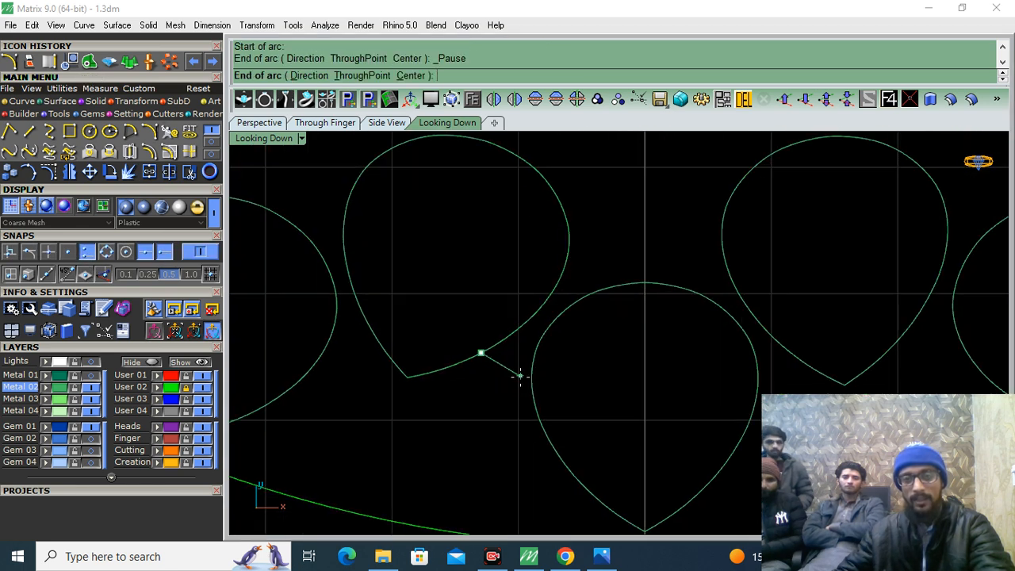
pyautogui.click(532, 394)
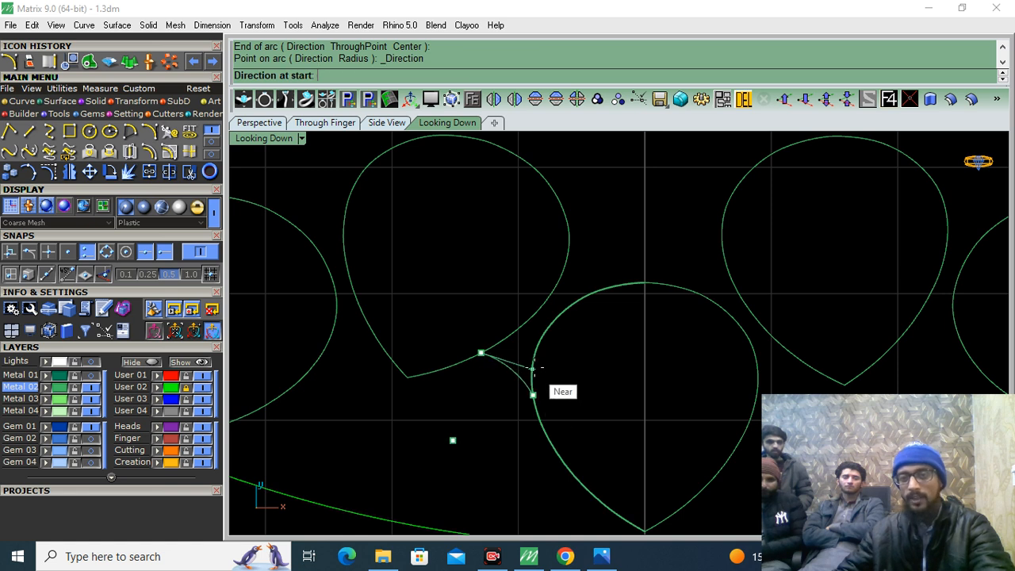
pyautogui.click(532, 366)
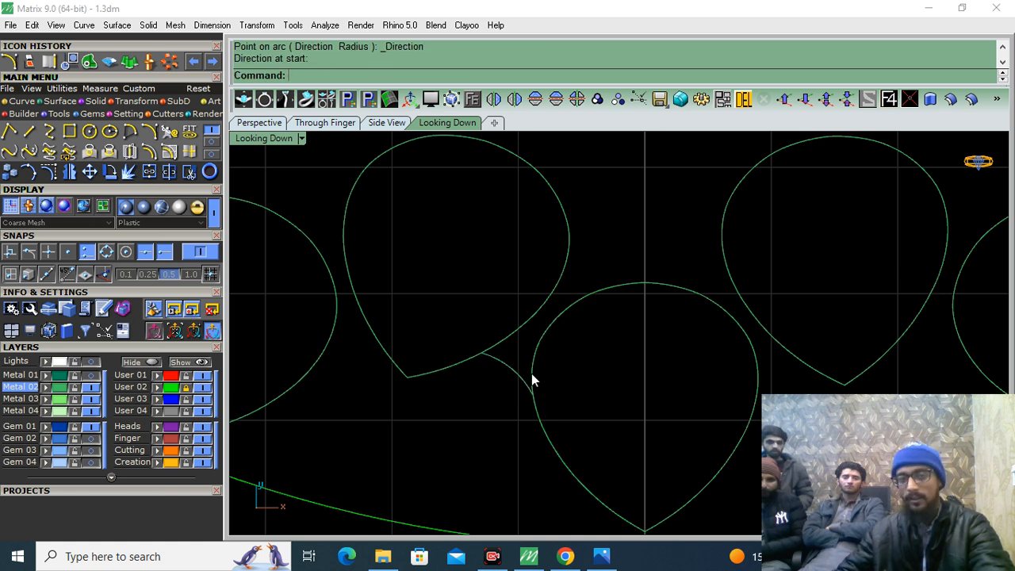
pyautogui.click(516, 371)
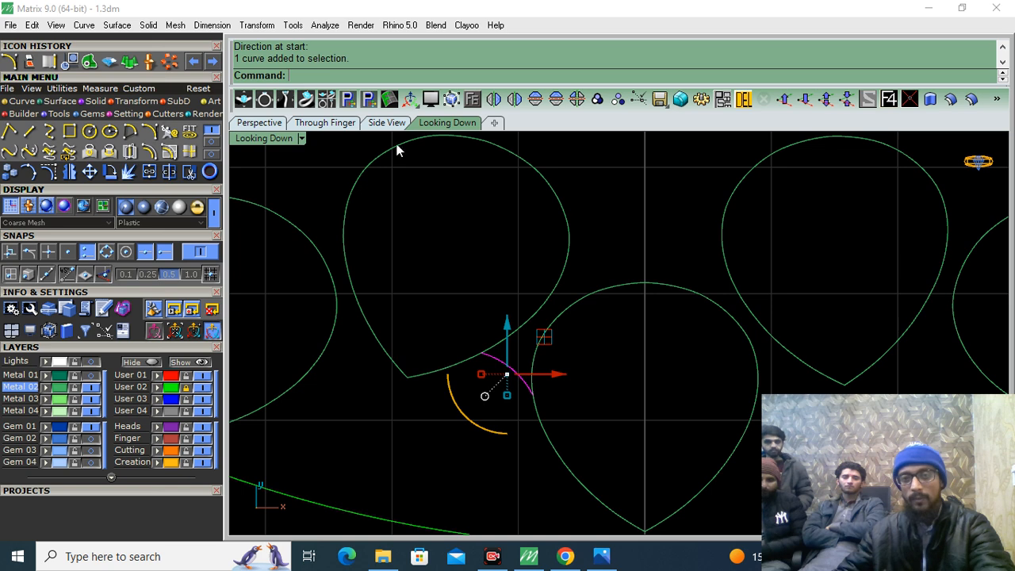
pyautogui.click(170, 63)
pyautogui.scroll(-4, 544, 300)
pyautogui.press('F4')
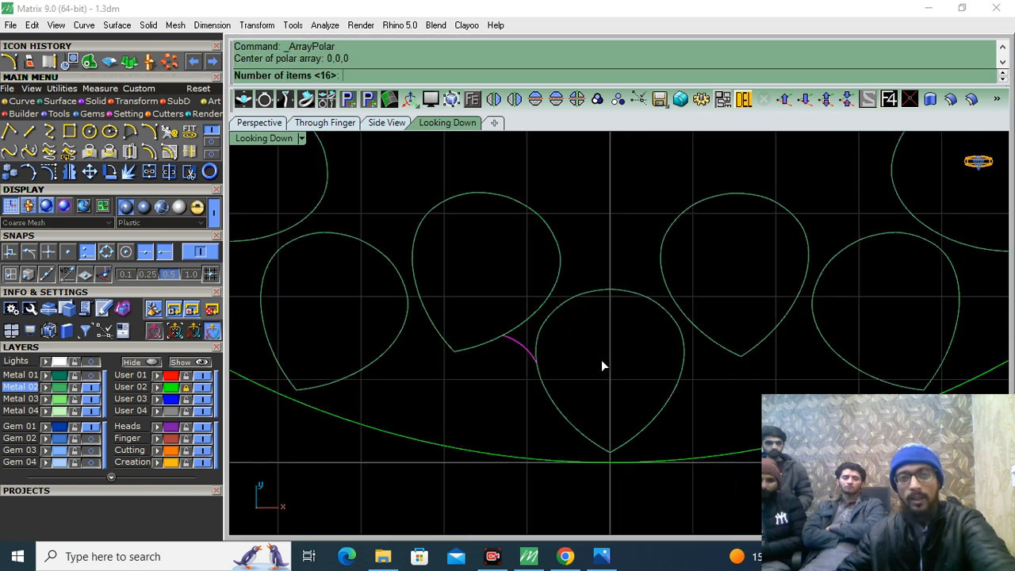
pyautogui.press('Return')
pyautogui.press('Return')
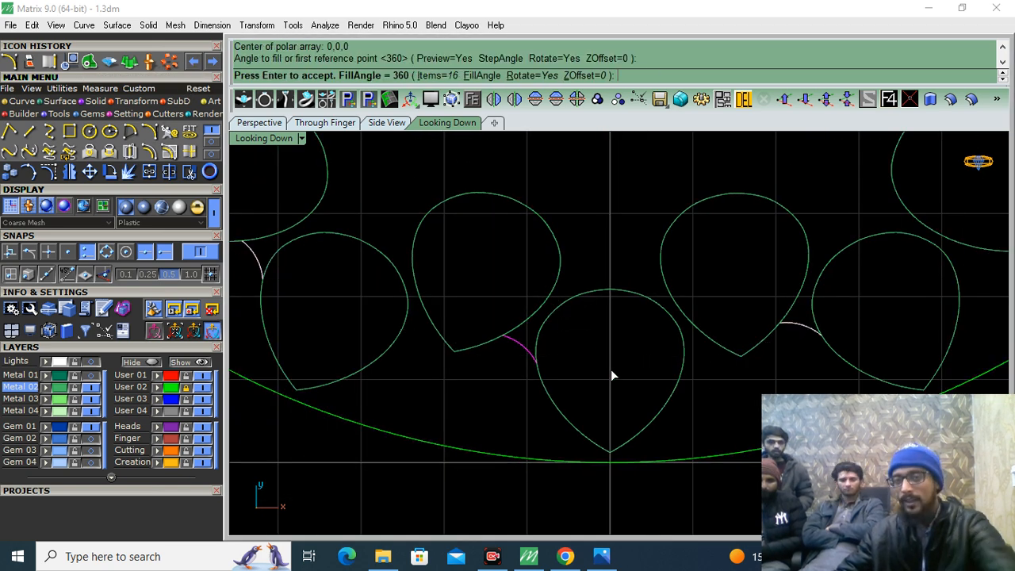
pyautogui.press('Escape')
# Step: Try to mirror the short bridging arc across the vertical axis with the copy kept
pyautogui.click(515, 100)
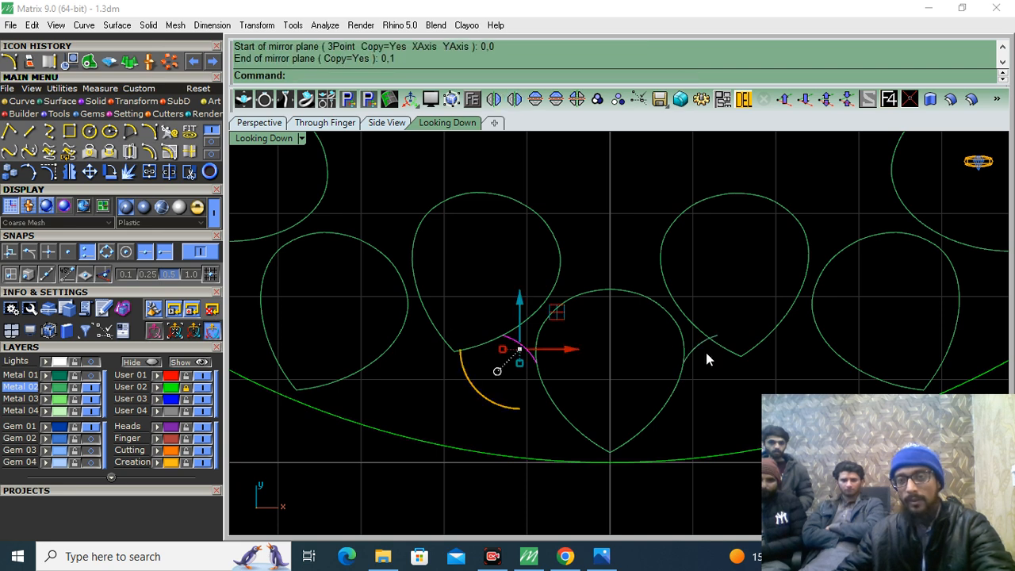
pyautogui.scroll(4, 705, 355)
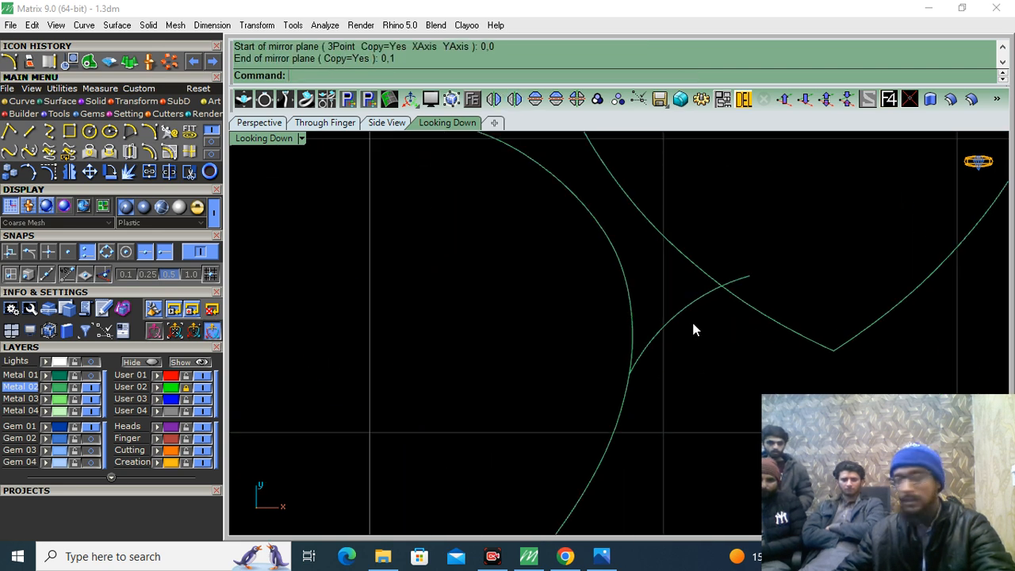
pyautogui.hotkey('ctrl', 'z')
# Step: Draw a direction arc, snapped with Near, bridging the lower pear outline and its upper-right neighbour
pyautogui.click(191, 172)
pyautogui.click(731, 293)
pyautogui.click(632, 346)
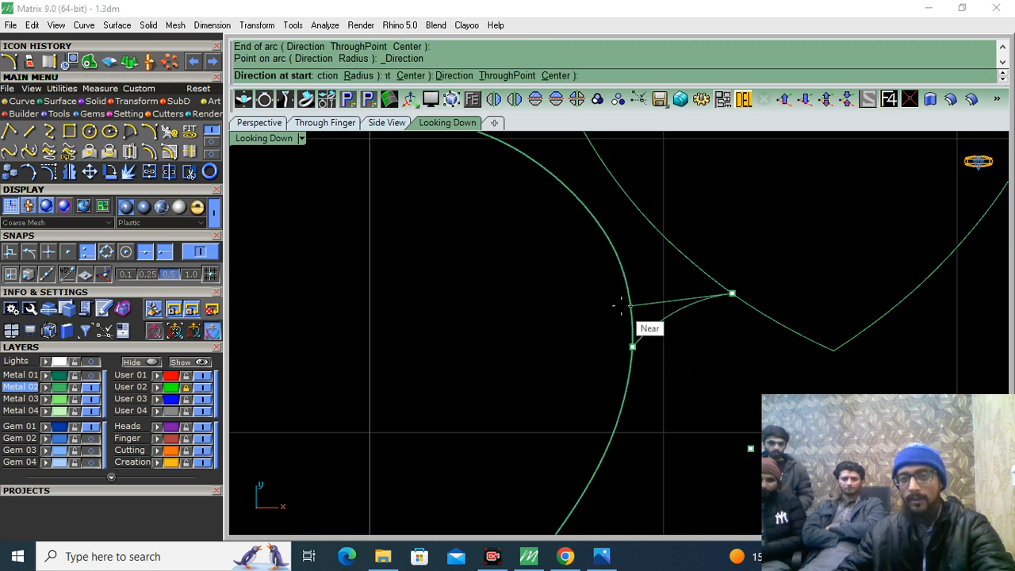
pyautogui.click(666, 322)
# Step: Try to polar array the two bridging arcs around the origin as 16 items over 360 degrees
pyautogui.scroll(-5, 665, 322)
pyautogui.click(742, 275)
pyautogui.keyDown('shift'); pyautogui.click(543, 278); pyautogui.keyUp('shift')
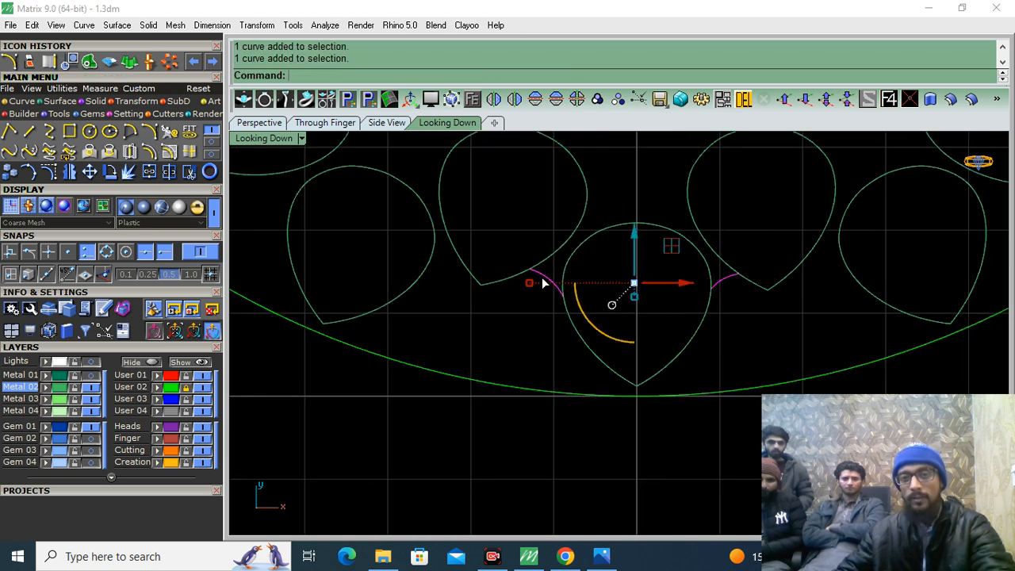
pyautogui.scroll(4, 648, 297)
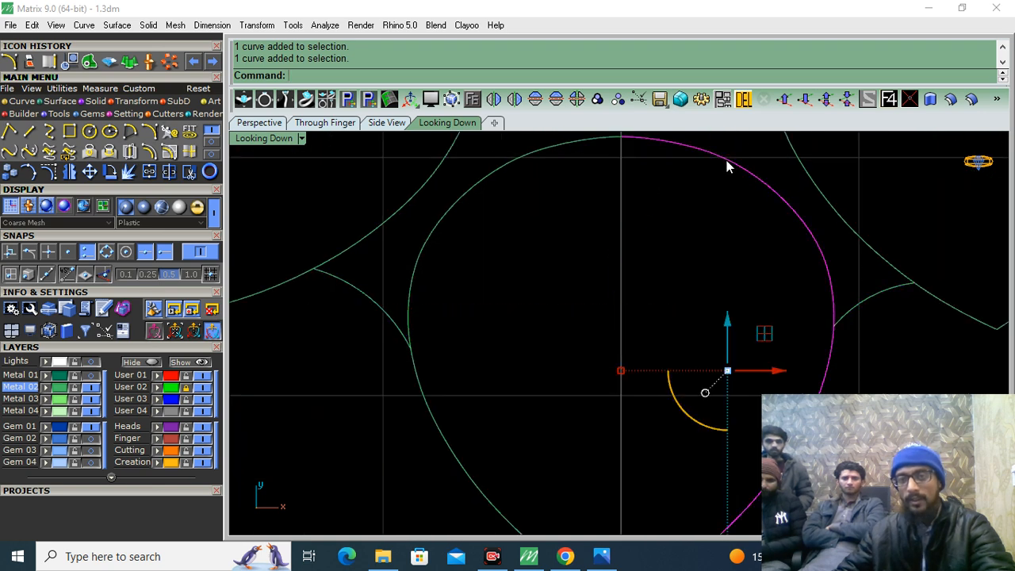
pyautogui.moveTo(525, 362); pyautogui.dragTo(458, 490)
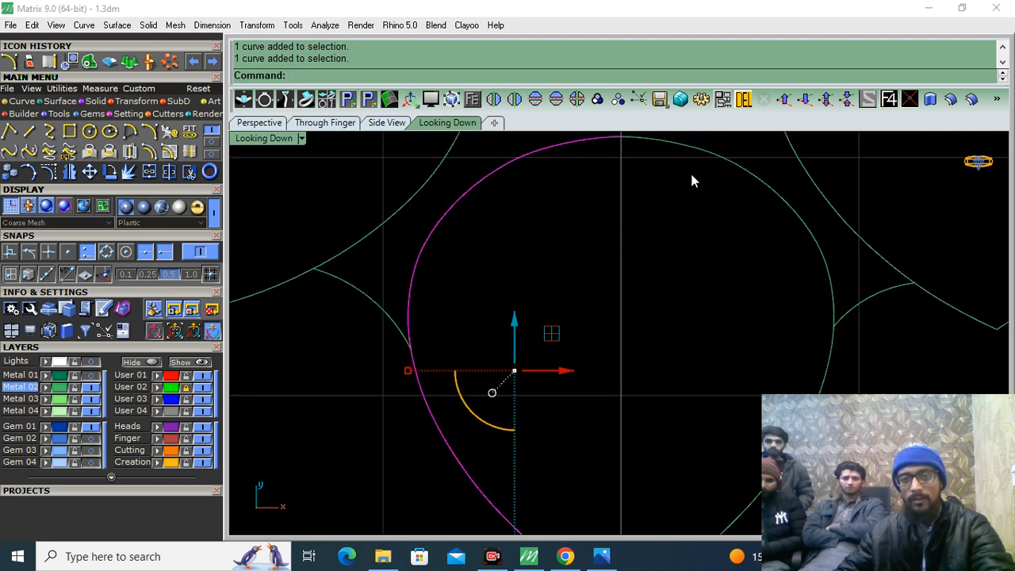
pyautogui.click(829, 332)
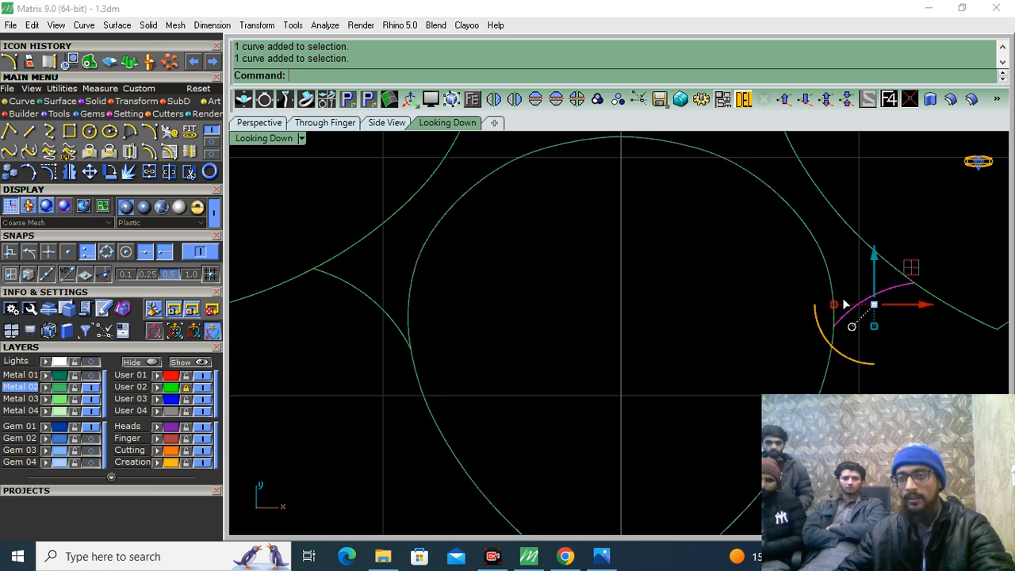
pyautogui.keyDown('shift'); pyautogui.click(363, 287); pyautogui.keyUp('shift')
pyautogui.scroll(-3, 479, 307)
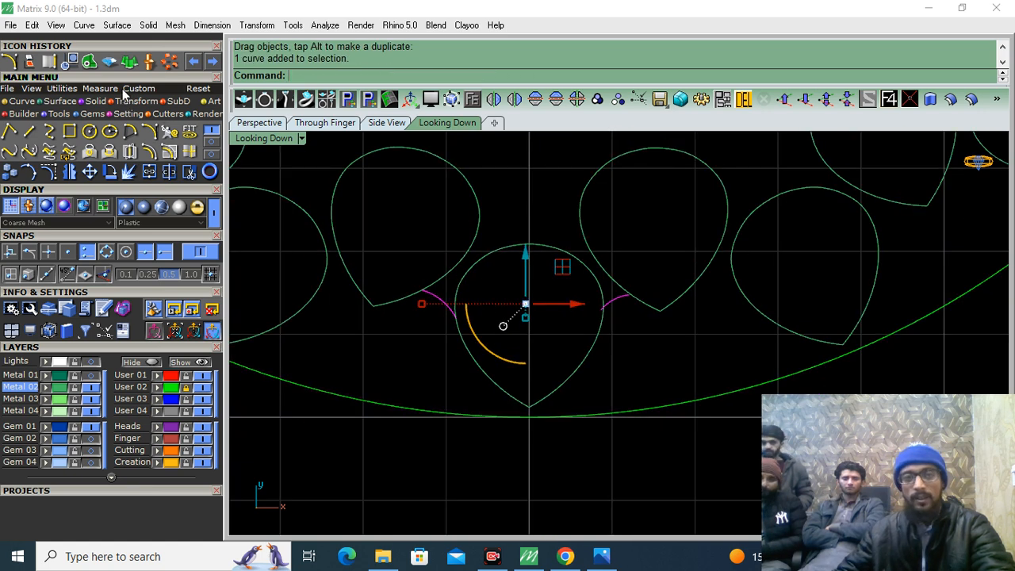
pyautogui.click(169, 61)
pyautogui.press('F4')
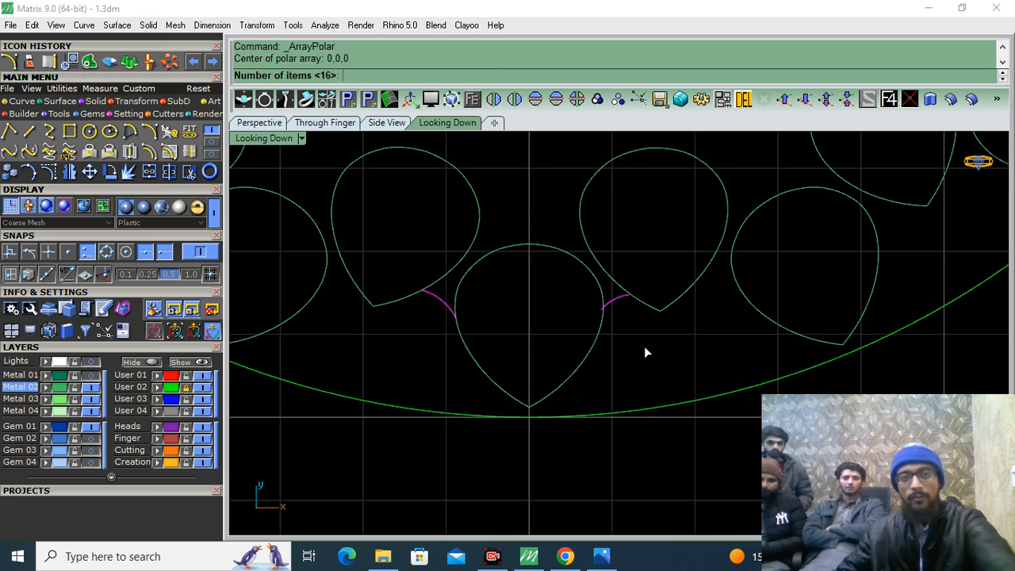
pyautogui.press('Return')
pyautogui.press('Return')
pyautogui.press('Return')
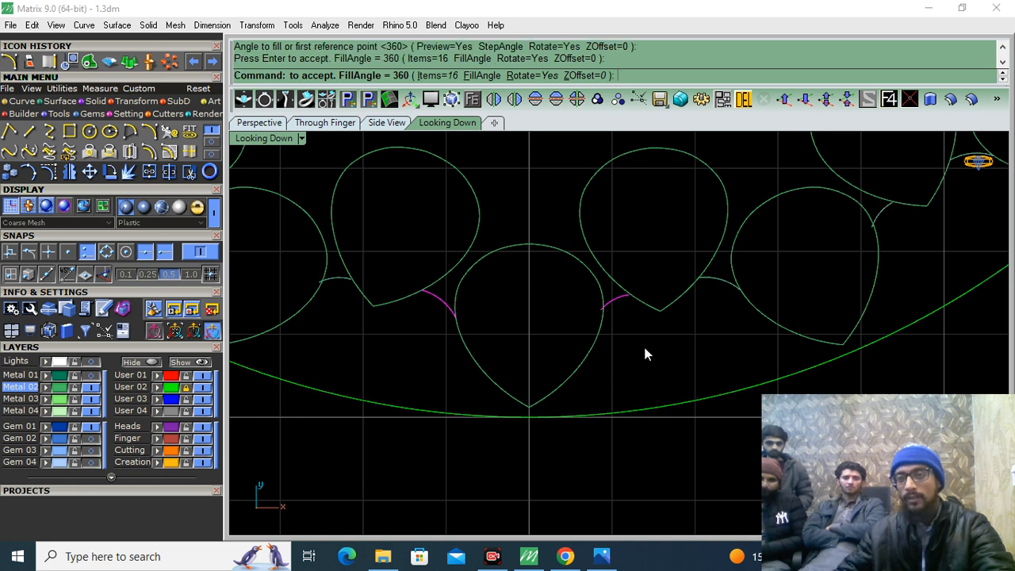
pyautogui.scroll(4, 904, 202)
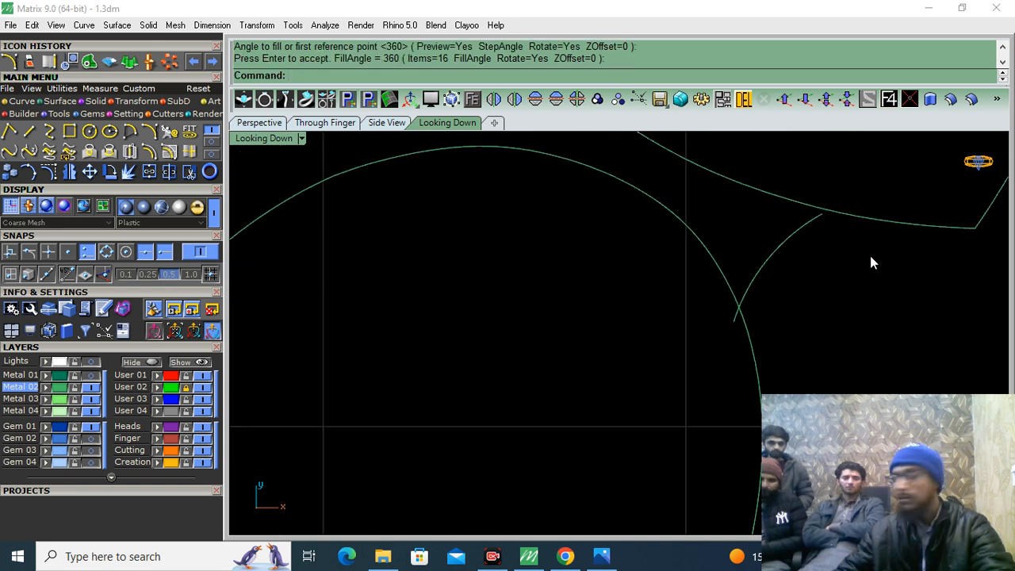
pyautogui.hotkey('ctrl', 'z')
# Step: Replace the right bridging arc with a copy of the left arc mirrored across the vertical axis
pyautogui.scroll(-4, 842, 262)
pyautogui.scroll(3, 665, 281)
pyautogui.click(673, 258)
pyautogui.press('Delete')
pyautogui.click(402, 251)
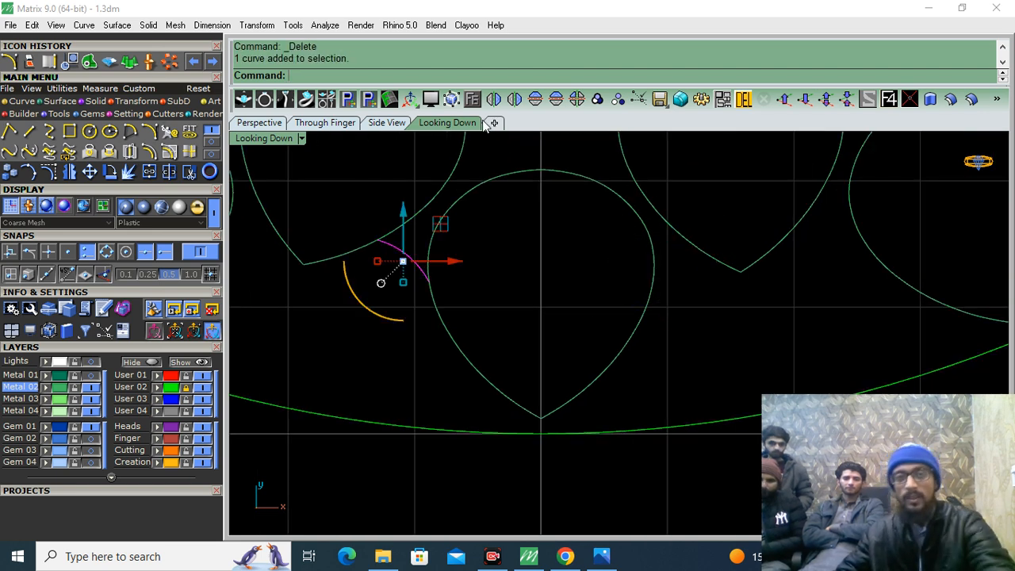
pyautogui.click(494, 99)
pyautogui.click(721, 351)
pyautogui.scroll(3, 617, 270)
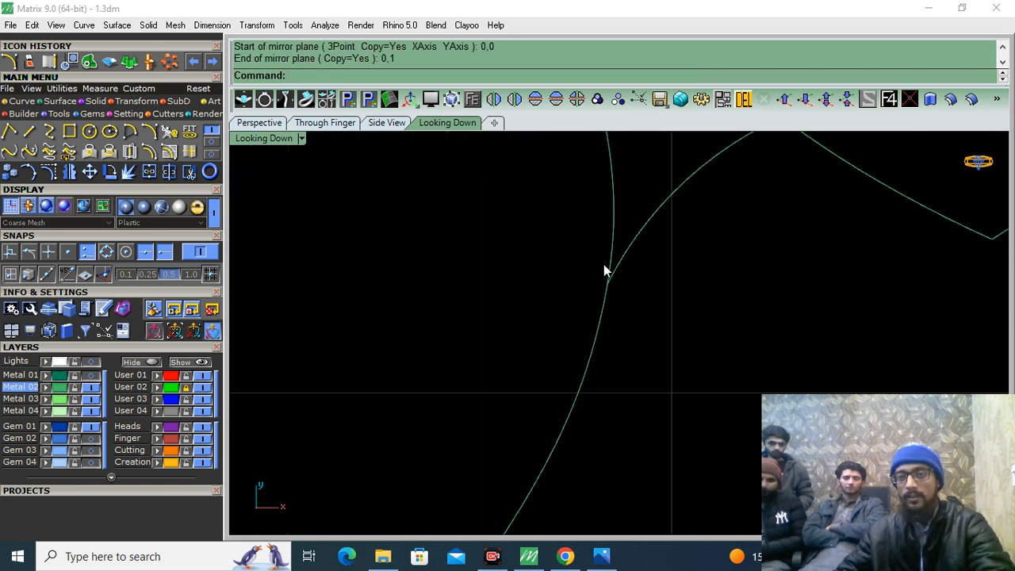
pyautogui.scroll(-6, 628, 280)
# Step: Delete all the arrayed outlines except the lower pear, its upper-right neighbour and the two bridging arcs
pyautogui.click(581, 317)
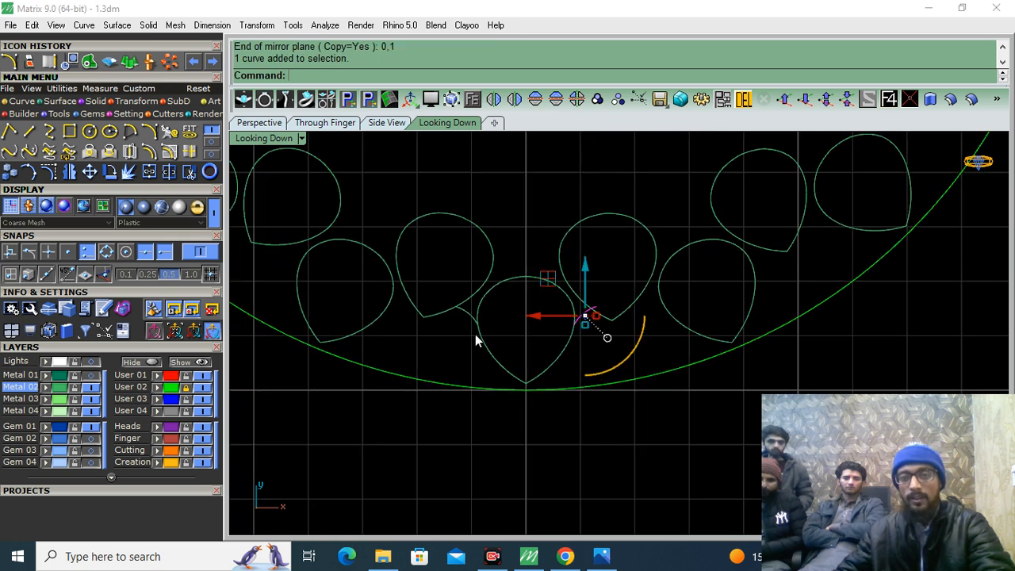
pyautogui.click(467, 320)
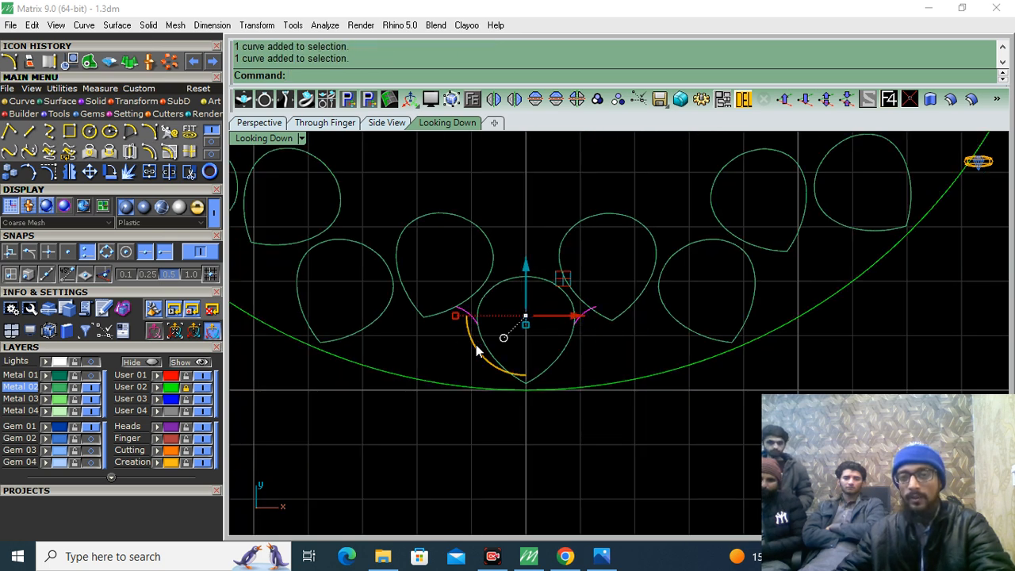
pyautogui.hotkey('ctrl', 'a')
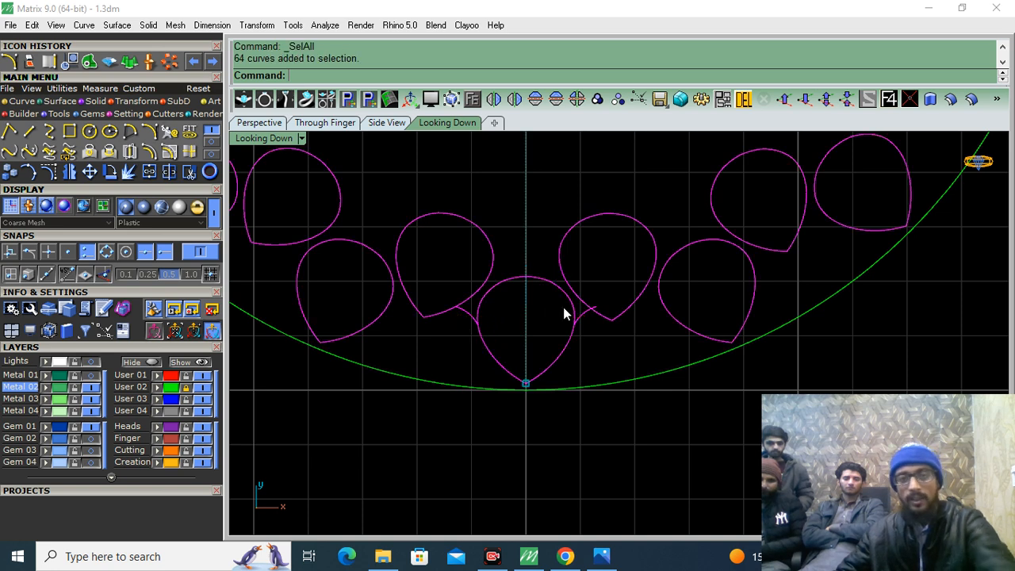
pyautogui.scroll(6, 573, 309)
pyautogui.keyDown('ctrl'); pyautogui.moveTo(615, 275); pyautogui.dragTo(561, 347); pyautogui.keyUp('ctrl')
pyautogui.keyDown('ctrl'); pyautogui.click(380, 316); pyautogui.keyUp('ctrl')
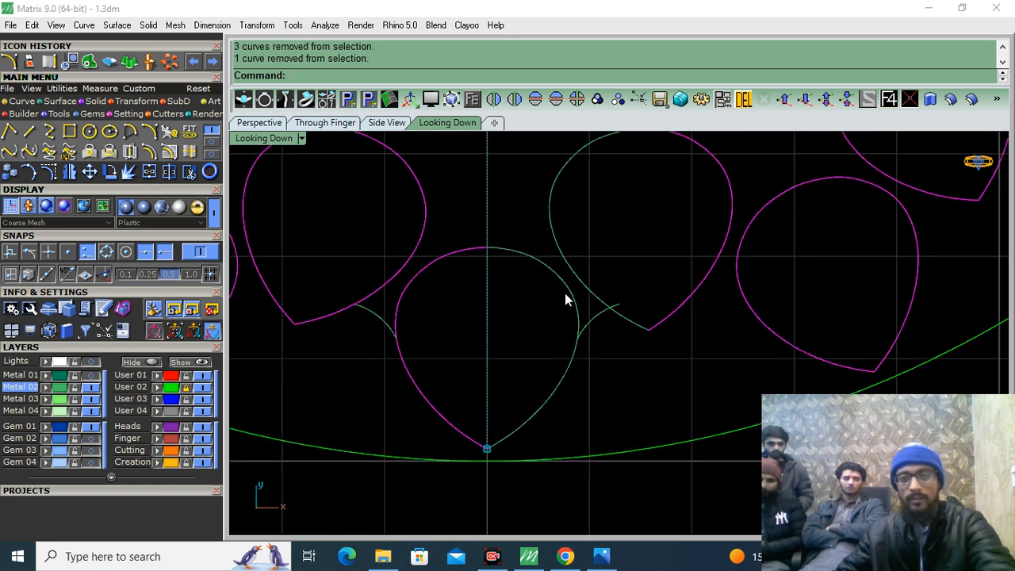
pyautogui.keyDown('ctrl'); pyautogui.click(569, 273); pyautogui.keyUp('ctrl')
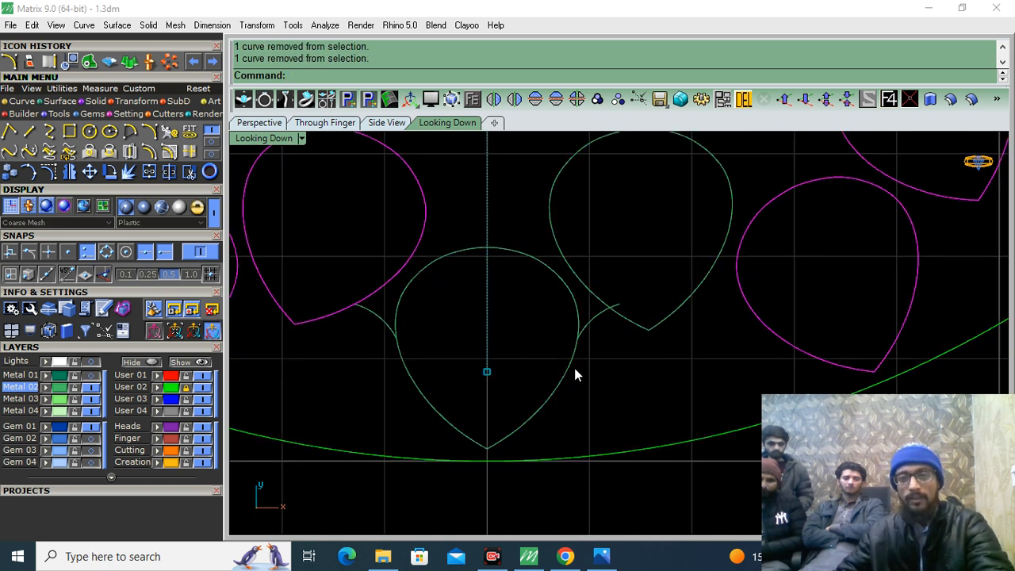
pyautogui.press('Delete')
# Step: Trim off the end of the right bridging arc that overshoots into the upper-right pear outline
pyautogui.scroll(-3, 497, 347)
pyautogui.moveTo(627, 217); pyautogui.dragTo(471, 346)
pyautogui.scroll(5, 546, 337)
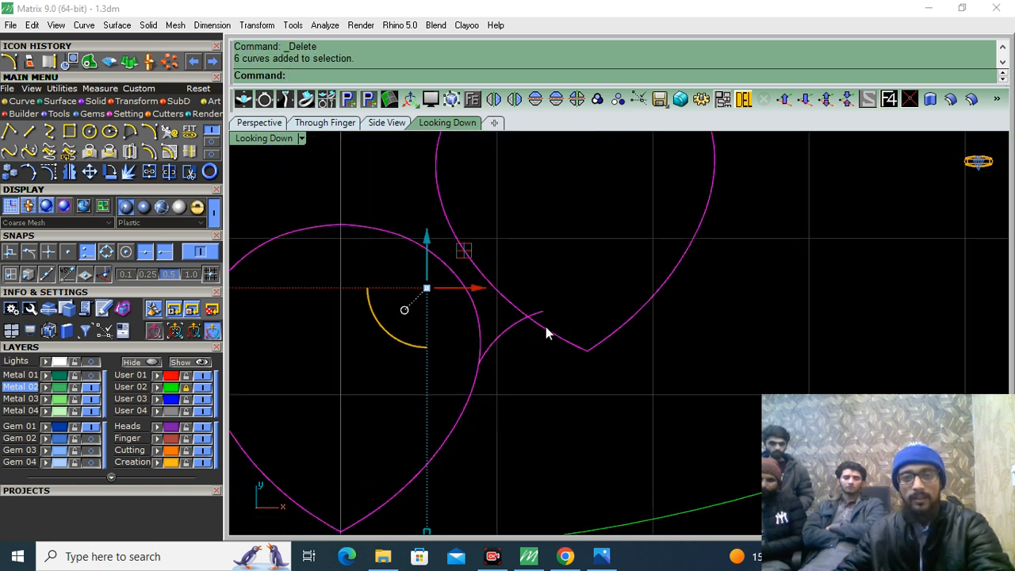
pyautogui.click(190, 173)
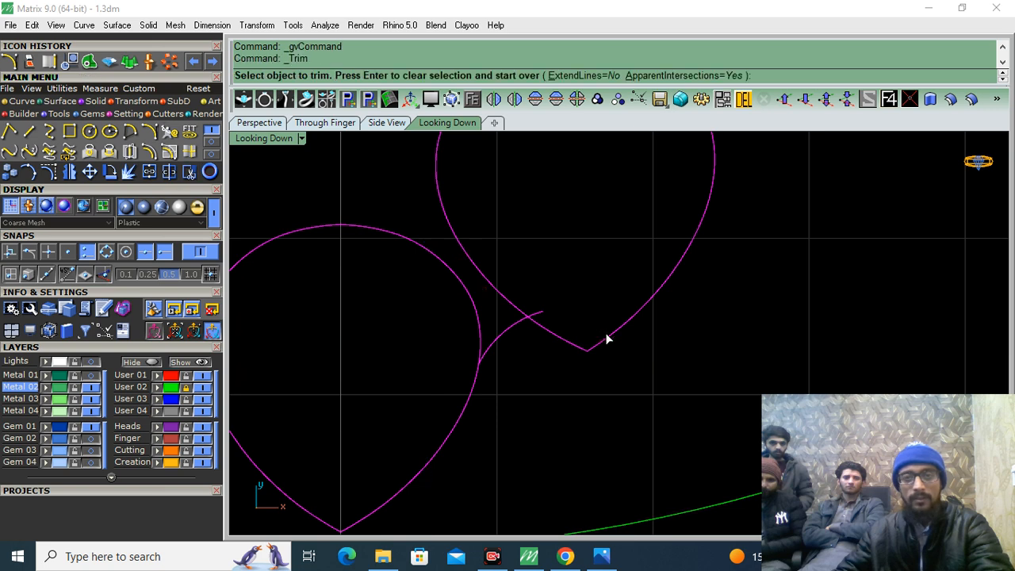
pyautogui.click(541, 313)
pyautogui.press('Return')
# Step: Polar array the two pear outlines with their bridging arcs around the origin as 16 items over 360 degrees
pyautogui.scroll(-5, 557, 301)
pyautogui.moveTo(648, 182); pyautogui.dragTo(314, 490)
pyautogui.click(172, 63)
pyautogui.press('Return')
pyautogui.press('Return')
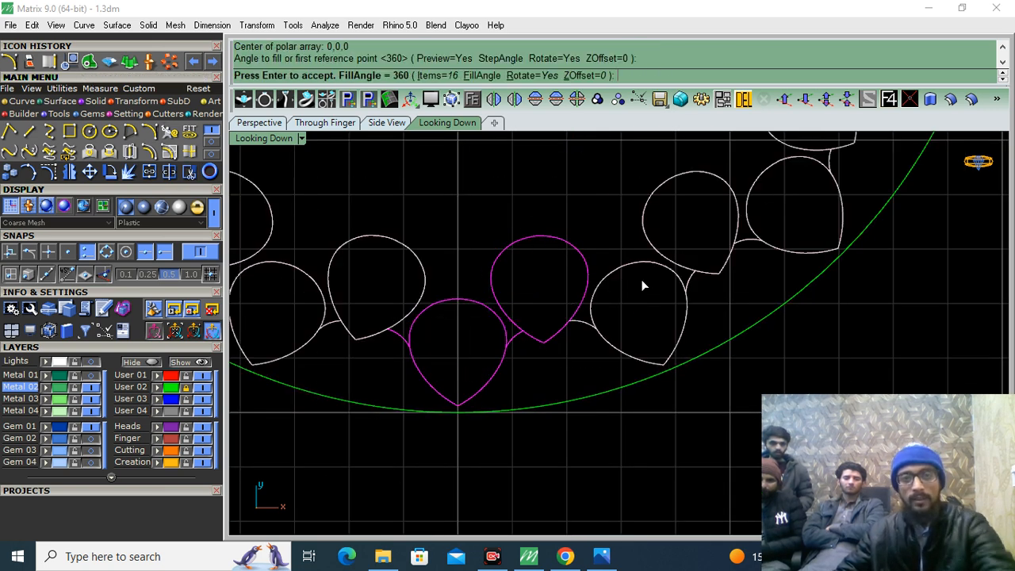
pyautogui.press('Return')
pyautogui.press('Escape')
pyautogui.scroll(4, 399, 345)
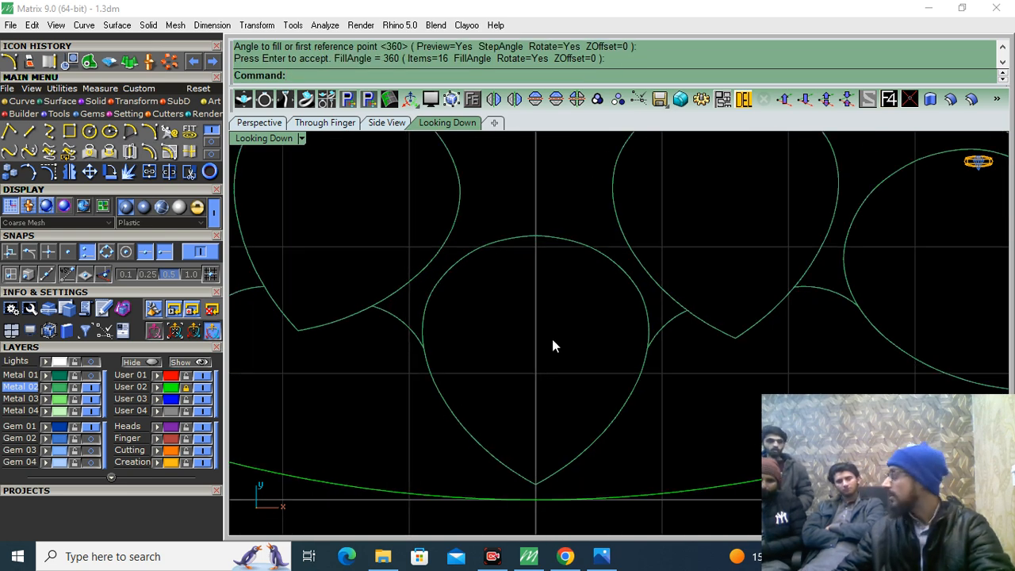
# Step: Trim all the arrayed curves against each other, removing the inner pear portions along the ring's bottom and lower right
pyautogui.scroll(-6, 512, 374)
pyautogui.moveTo(620, 236); pyautogui.dragTo(363, 386)
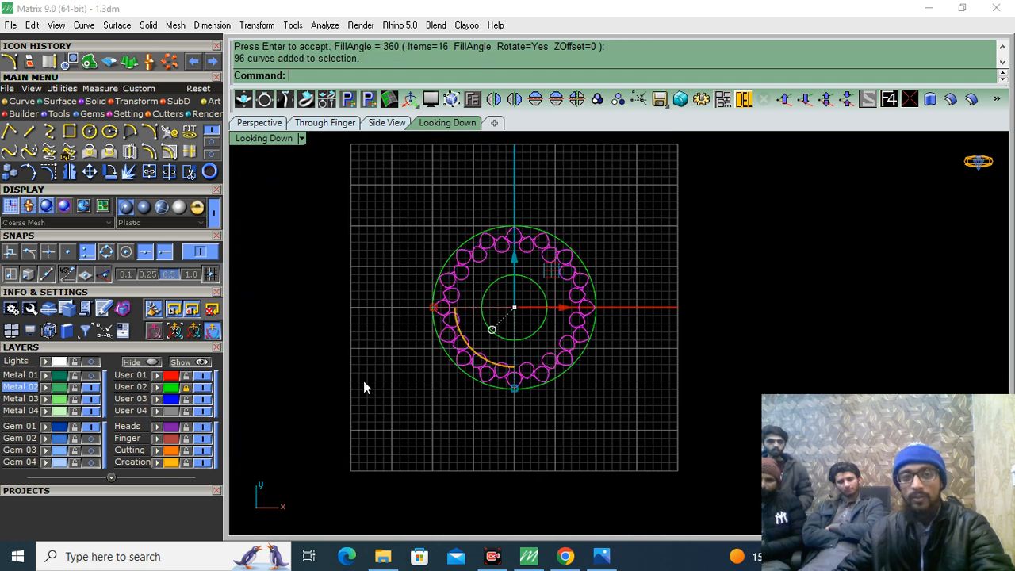
pyautogui.click(190, 171)
pyautogui.scroll(5, 536, 361)
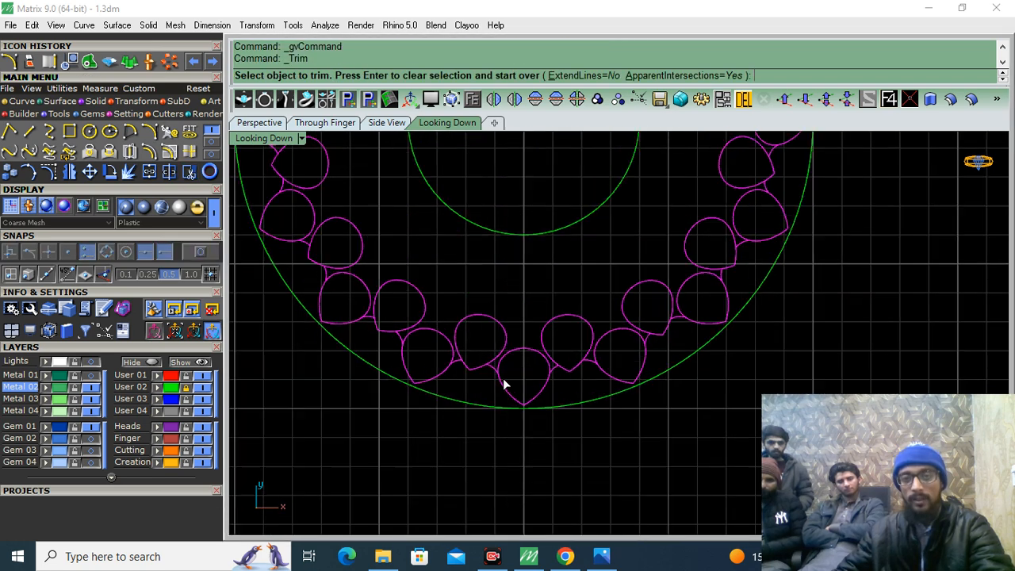
pyautogui.moveTo(536, 362); pyautogui.dragTo(508, 321)
pyautogui.moveTo(519, 268); pyautogui.dragTo(412, 329)
pyautogui.moveTo(588, 324); pyautogui.dragTo(559, 348)
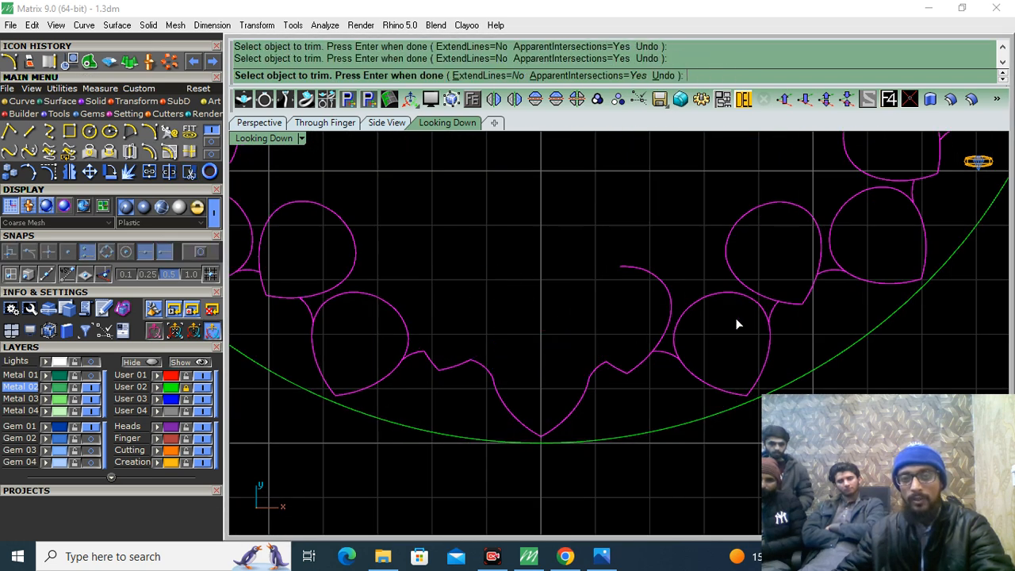
pyautogui.moveTo(747, 271); pyautogui.dragTo(661, 318)
pyautogui.scroll(-3, 809, 225)
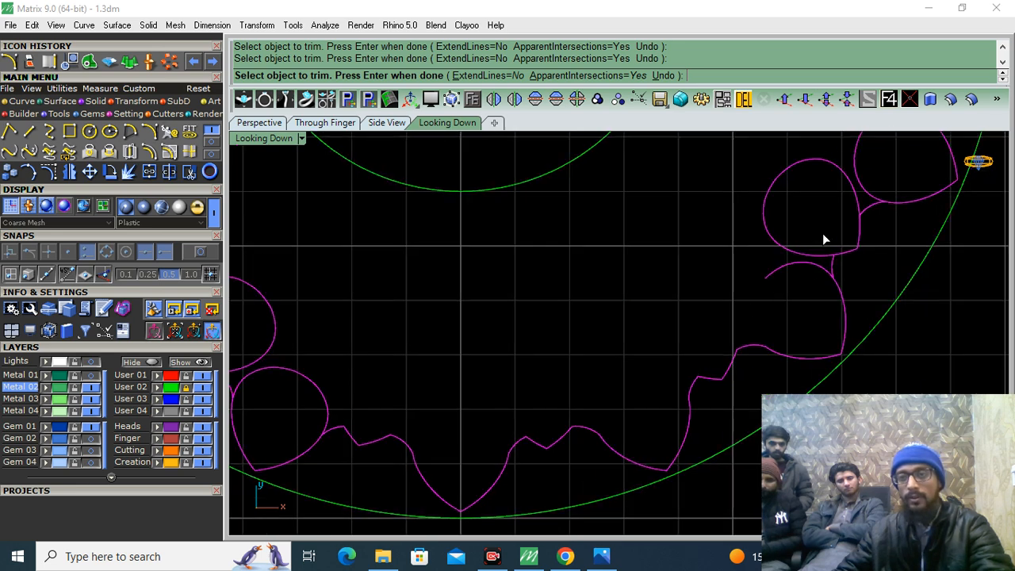
# Step: Trim away the inner pear portions along the ring's right side, up past the horizontal axis
pyautogui.scroll(5, 758, 285)
pyautogui.moveTo(790, 200); pyautogui.dragTo(718, 331, button='right')
pyautogui.moveTo(800, 230); pyautogui.dragTo(739, 329)
pyautogui.scroll(-5, 739, 331)
pyautogui.scroll(5, 764, 215)
pyautogui.moveTo(784, 236); pyautogui.dragTo(735, 277)
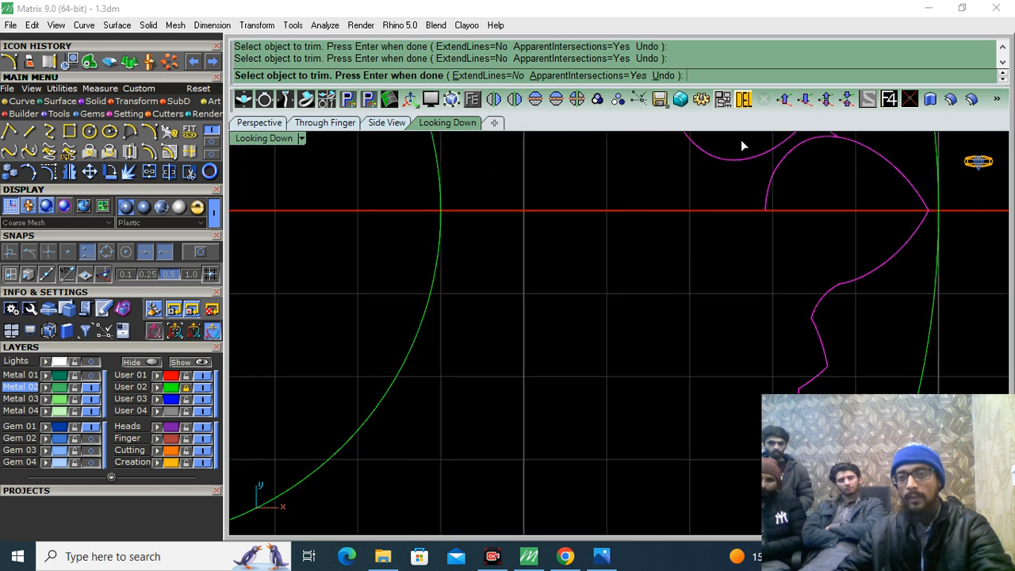
pyautogui.moveTo(740, 141); pyautogui.dragTo(736, 186)
pyautogui.moveTo(761, 216); pyautogui.dragTo(736, 322, button='right')
pyautogui.moveTo(760, 176); pyautogui.dragTo(730, 324, button='right')
pyautogui.moveTo(706, 231); pyautogui.dragTo(678, 295)
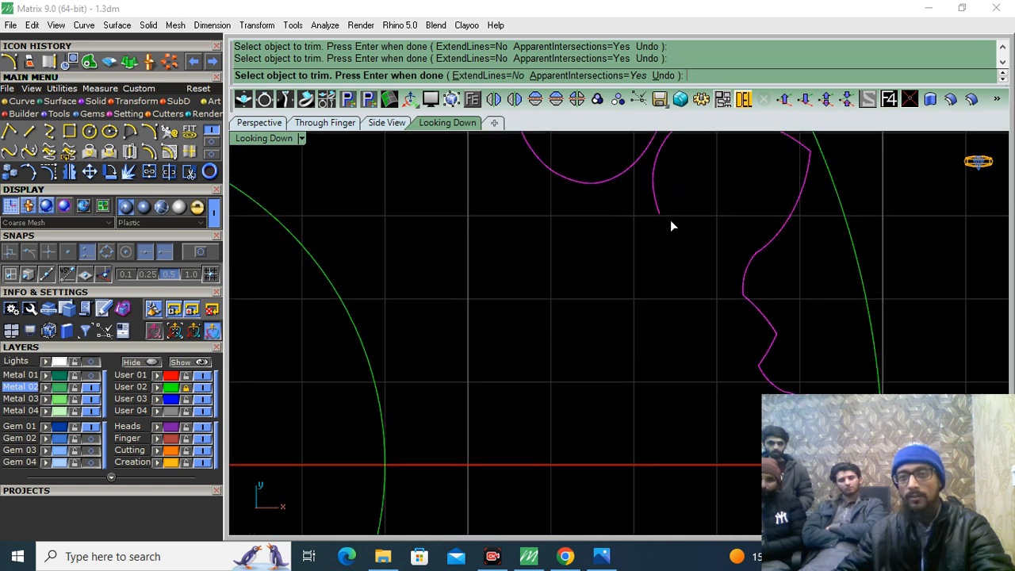
# Step: Trim away the inner pear portions through the ring's upper-right quadrant to its top
pyautogui.moveTo(671, 222); pyautogui.dragTo(652, 392, button='right')
pyautogui.moveTo(541, 178); pyautogui.dragTo(508, 209)
pyautogui.moveTo(497, 194); pyautogui.dragTo(561, 312, button='right')
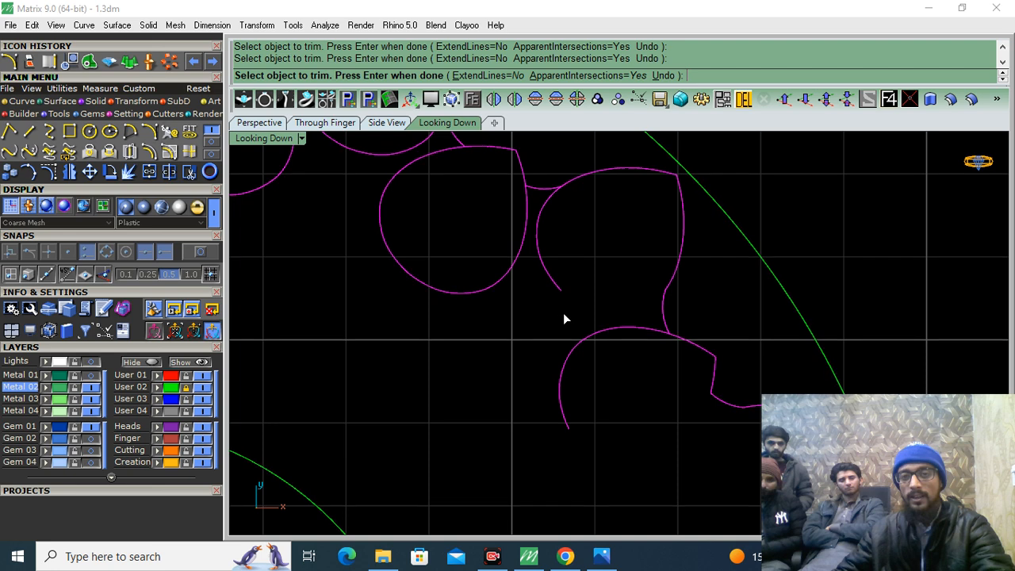
pyautogui.moveTo(619, 259); pyautogui.dragTo(472, 388)
pyautogui.moveTo(415, 136); pyautogui.dragTo(526, 226, button='right')
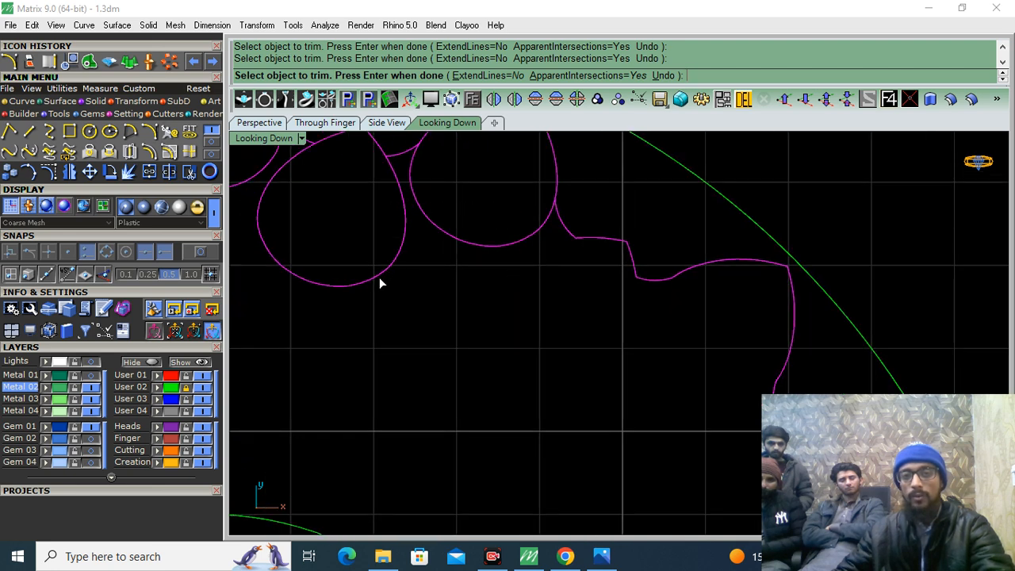
pyautogui.moveTo(385, 285); pyautogui.dragTo(384, 285)
pyautogui.moveTo(320, 258); pyautogui.dragTo(564, 333, button='right')
pyautogui.moveTo(539, 256); pyautogui.dragTo(377, 390)
pyautogui.moveTo(444, 346); pyautogui.dragTo(609, 339, button='right')
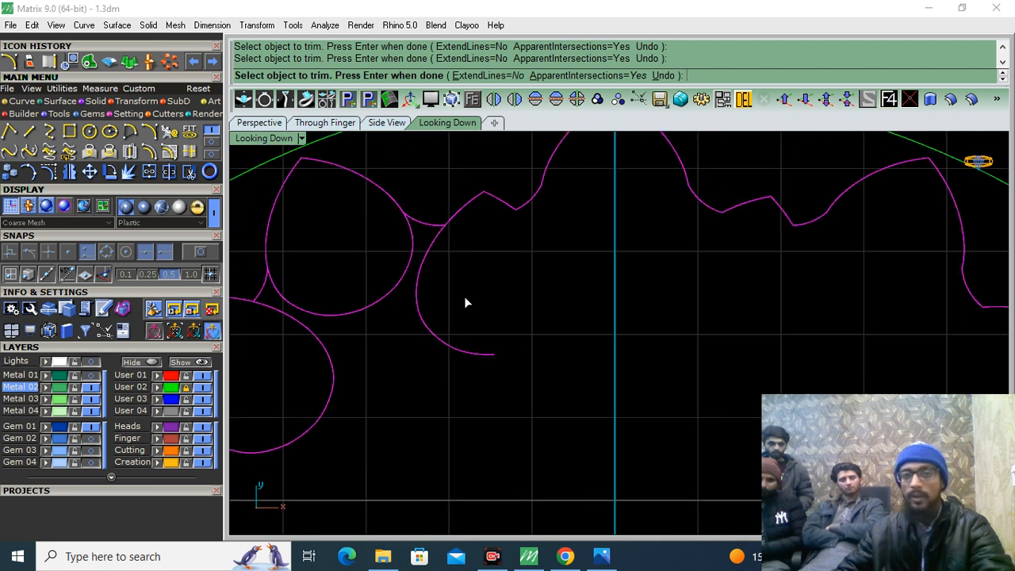
# Step: Trim away the inner pear portions through the ring's upper-left quadrant, down toward the horizontal axis
pyautogui.moveTo(361, 398); pyautogui.dragTo(315, 418)
pyautogui.moveTo(357, 363); pyautogui.dragTo(496, 279, button='right')
pyautogui.moveTo(448, 340); pyautogui.dragTo(325, 401)
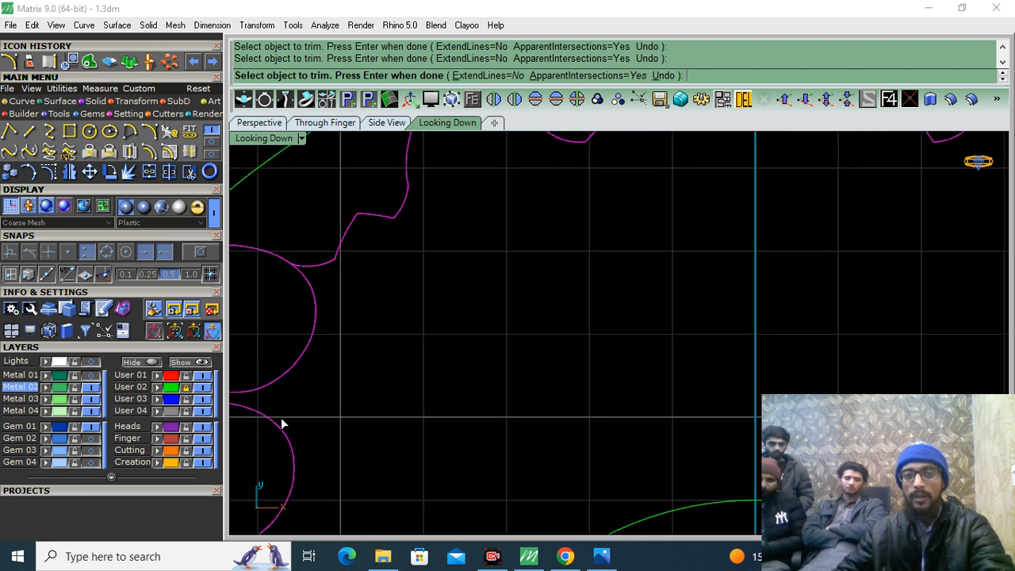
pyautogui.moveTo(347, 369); pyautogui.dragTo(505, 280, button='right')
pyautogui.moveTo(409, 400); pyautogui.dragTo(409, 402)
pyautogui.scroll(-6, 518, 220)
pyautogui.scroll(6, 507, 228)
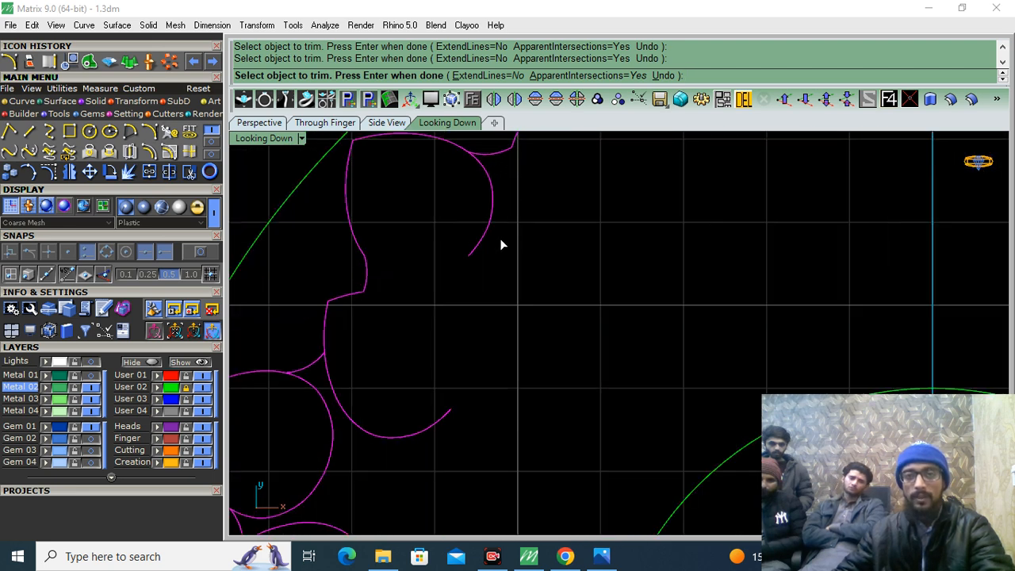
pyautogui.moveTo(344, 470); pyautogui.dragTo(344, 470)
pyautogui.scroll(-4, 347, 468)
pyautogui.moveTo(361, 463); pyautogui.dragTo(449, 280, button='right')
pyautogui.moveTo(443, 282); pyautogui.dragTo(399, 348)
pyautogui.moveTo(412, 372); pyautogui.dragTo(452, 298, button='right')
pyautogui.scroll(3, 456, 292)
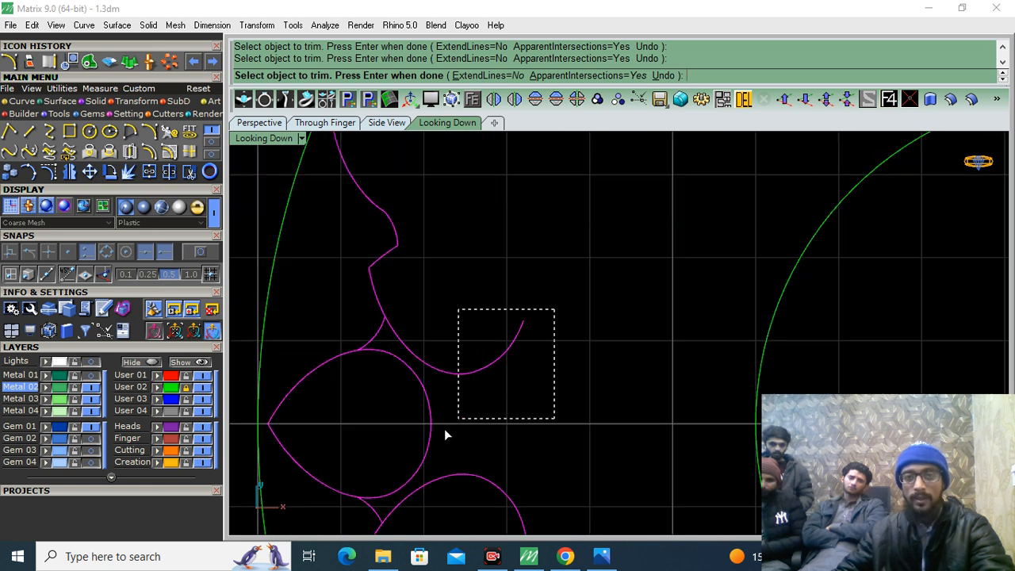
# Step: Trim away the remaining overlapping inner segments of the pear outlines and join the scalloped outline into one closed curve
pyautogui.moveTo(410, 496); pyautogui.dragTo(410, 496)
pyautogui.scroll(-4, 449, 250)
pyautogui.moveTo(499, 371); pyautogui.dragTo(522, 268, button='right')
pyautogui.scroll(6, 521, 268)
pyautogui.moveTo(550, 290); pyautogui.dragTo(465, 430)
pyautogui.scroll(-8, 510, 269)
pyautogui.scroll(5, 541, 409)
pyautogui.scroll(-8, 539, 333)
pyautogui.moveTo(563, 356); pyautogui.dragTo(505, 279, button='right')
pyautogui.scroll(6, 505, 279)
pyautogui.moveTo(502, 220); pyautogui.dragTo(418, 339)
pyautogui.scroll(-9, 417, 339)
pyautogui.scroll(-8, 417, 337)
pyautogui.press('Return')
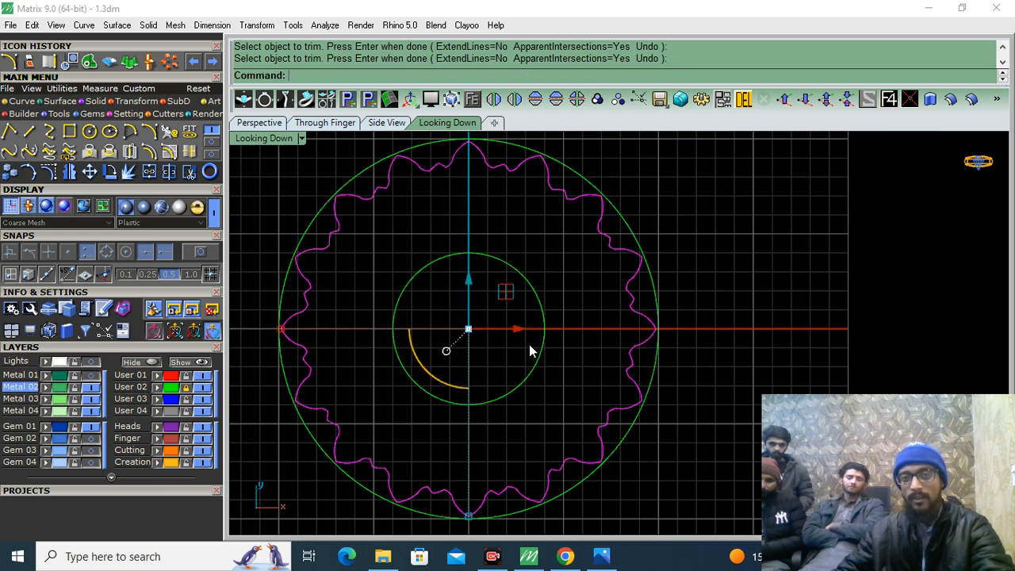
pyautogui.click(150, 176)
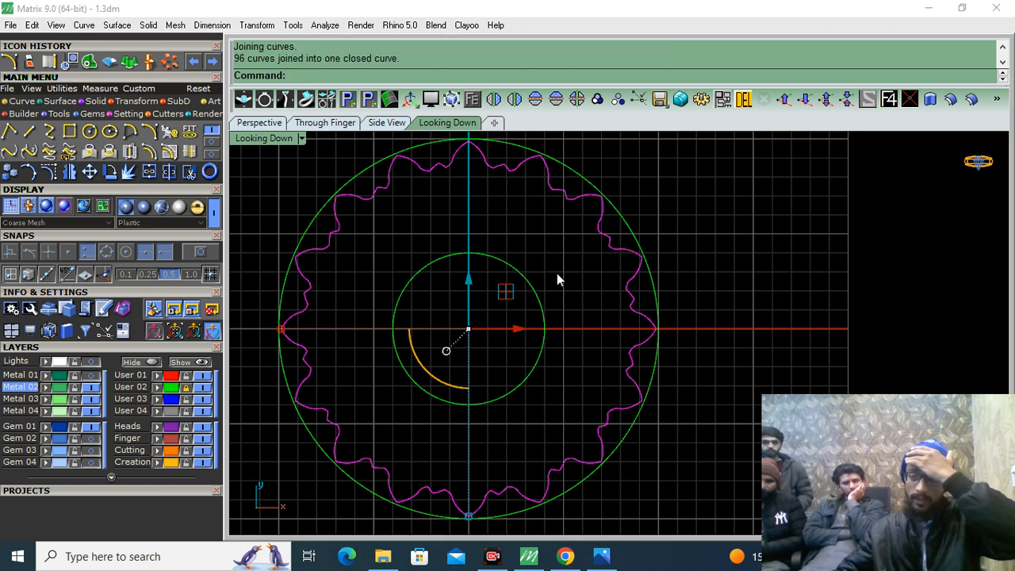
# Step: Offset the closed scalloped curve inward by 0.5 with sharp corners
pyautogui.click(635, 284)
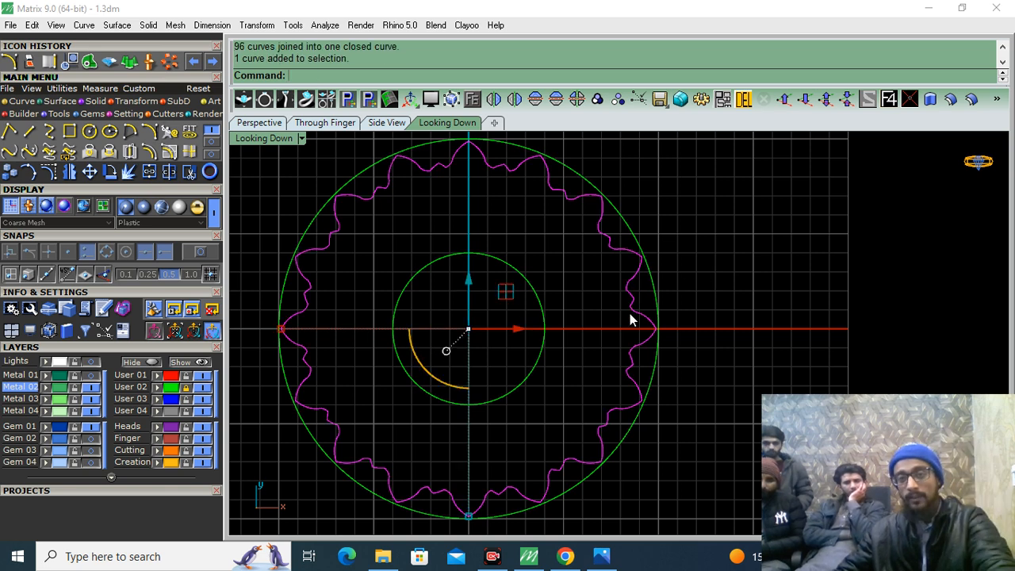
pyautogui.click(148, 156)
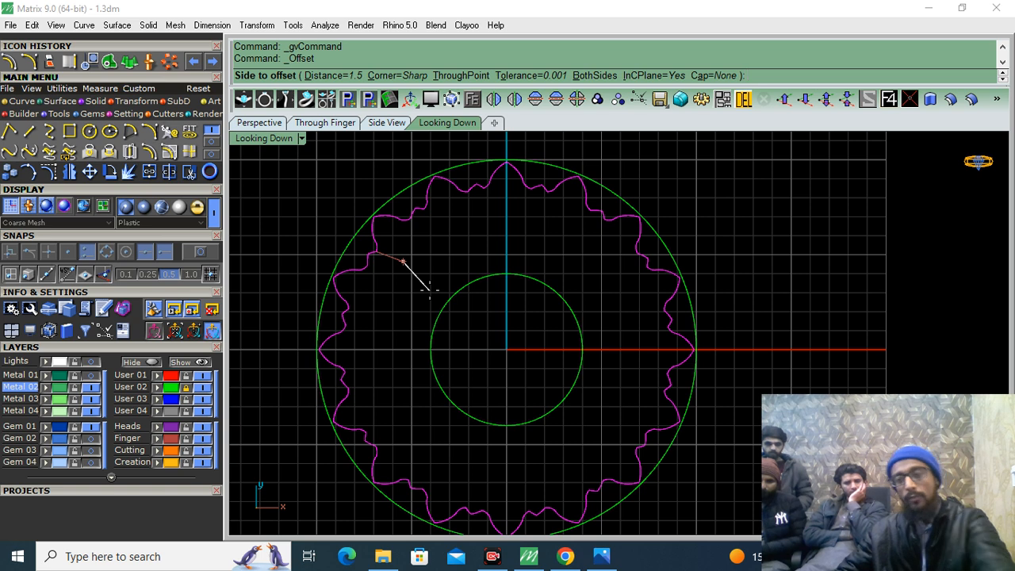
pyautogui.write('.5')
pyautogui.press('Return')
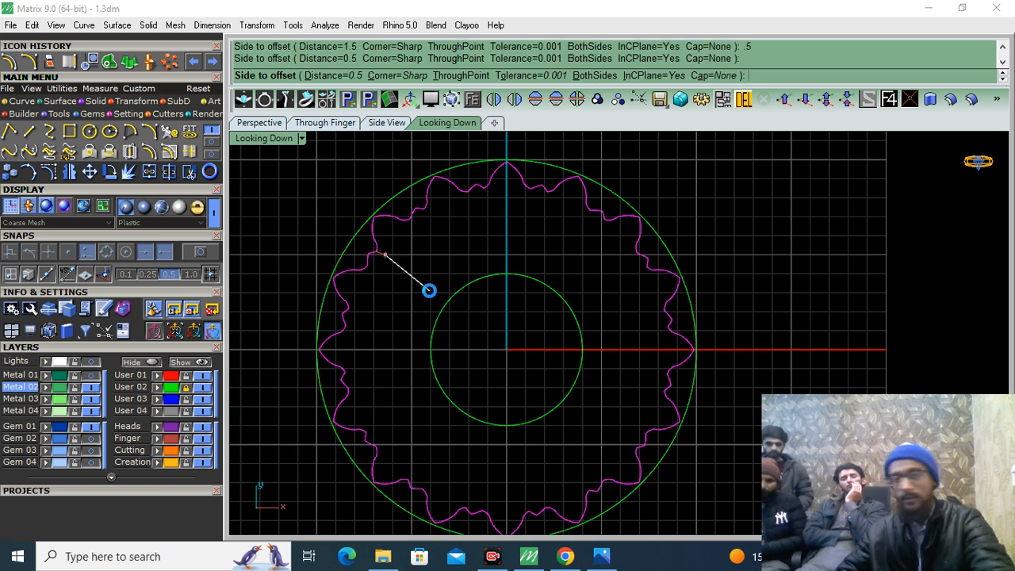
pyautogui.click(429, 290)
# Step: Fill the area between the two scalloped curves with a planar surface and select that surface in the perspective view
pyautogui.moveTo(523, 324); pyautogui.dragTo(523, 319)
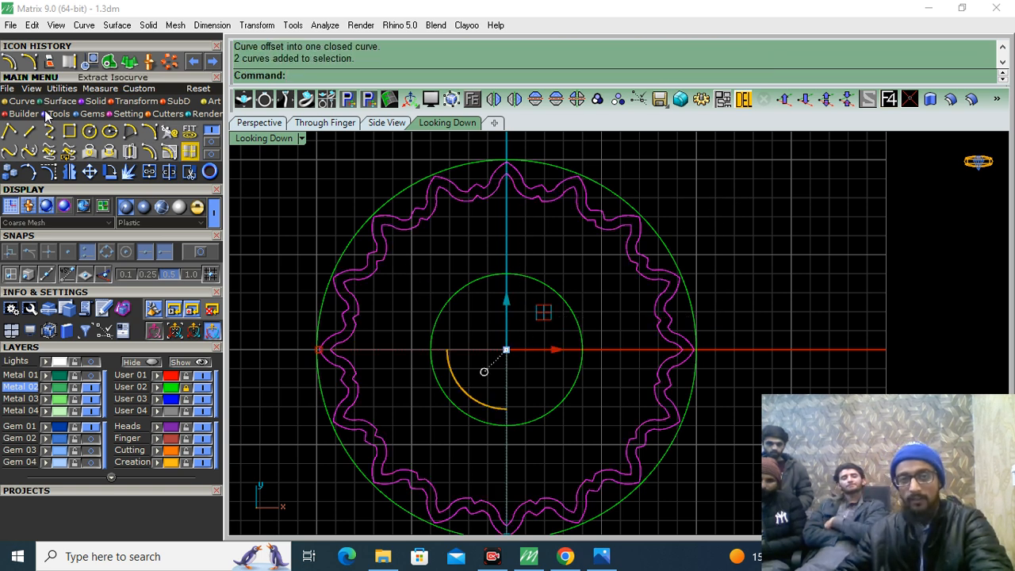
pyautogui.click(57, 101)
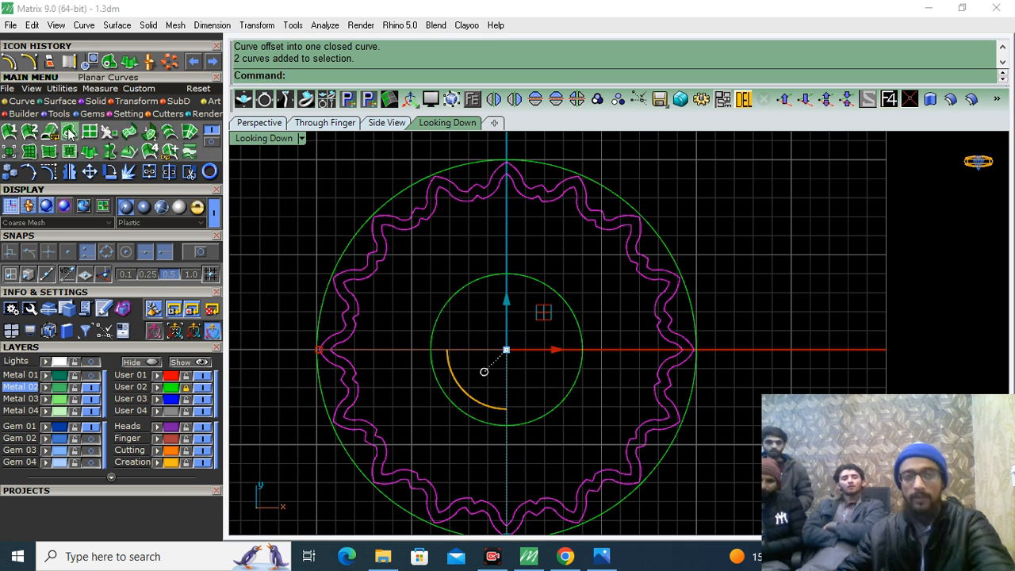
pyautogui.click(69, 132)
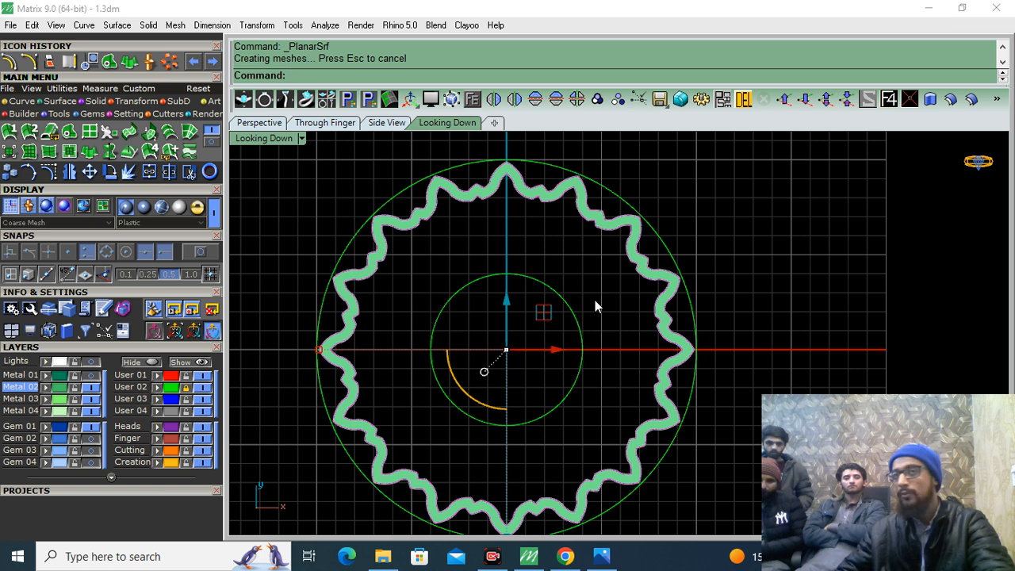
pyautogui.click(258, 122)
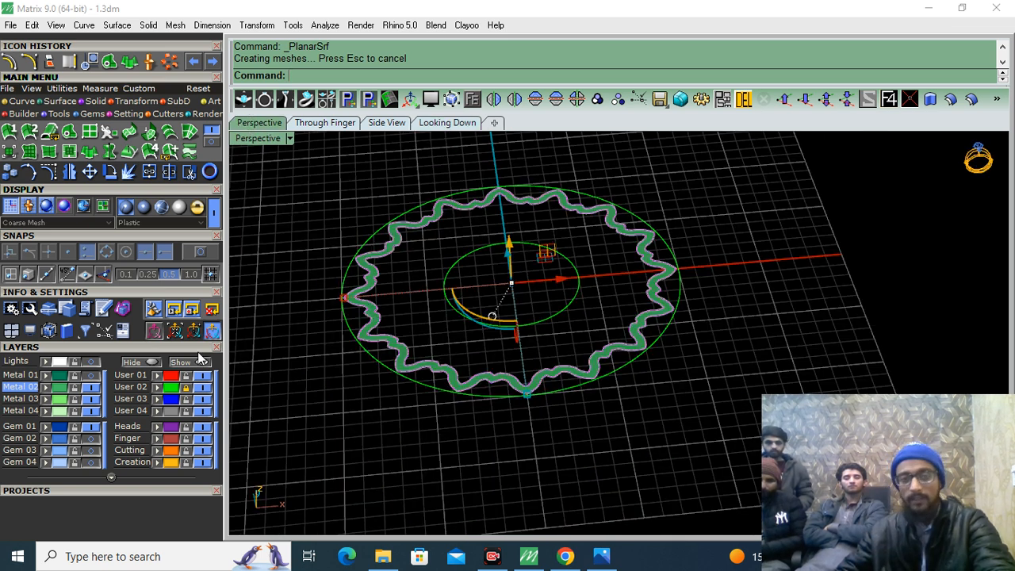
pyautogui.press('Escape')
pyautogui.moveTo(630, 334); pyautogui.dragTo(618, 349)
pyautogui.keyDown('shift'); pyautogui.moveTo(596, 373); pyautogui.dragTo(632, 407, button='right'); pyautogui.keyUp('shift')
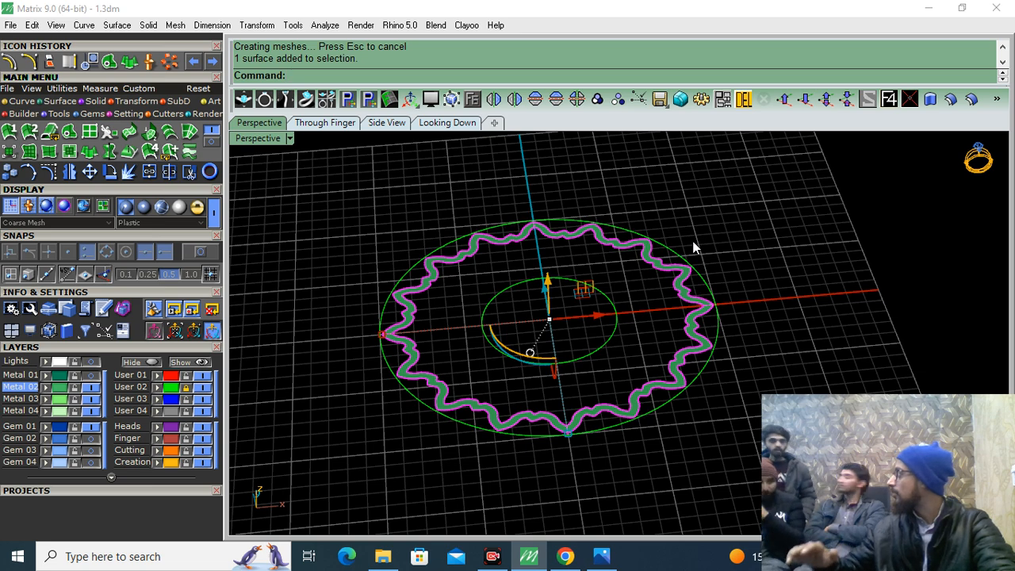
pyautogui.moveTo(546, 285); pyautogui.dragTo(830, 356)
pyautogui.moveTo(829, 355)
pyautogui.mouseDown(button='right')
pyautogui.moveTo(844, 286)
pyautogui.moveTo(782, 373)
pyautogui.mouseUp(button='right')
pyautogui.hotkey('ctrl', 'z')
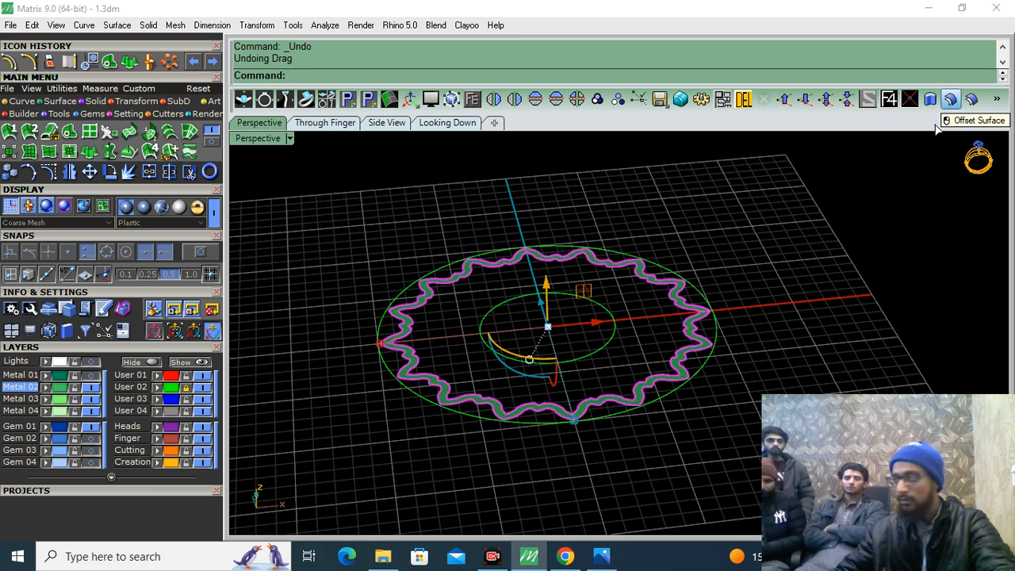
# Step: Offset the planar surface upward by 0.5 as a solid to form the scalloped base band
pyautogui.click(952, 104)
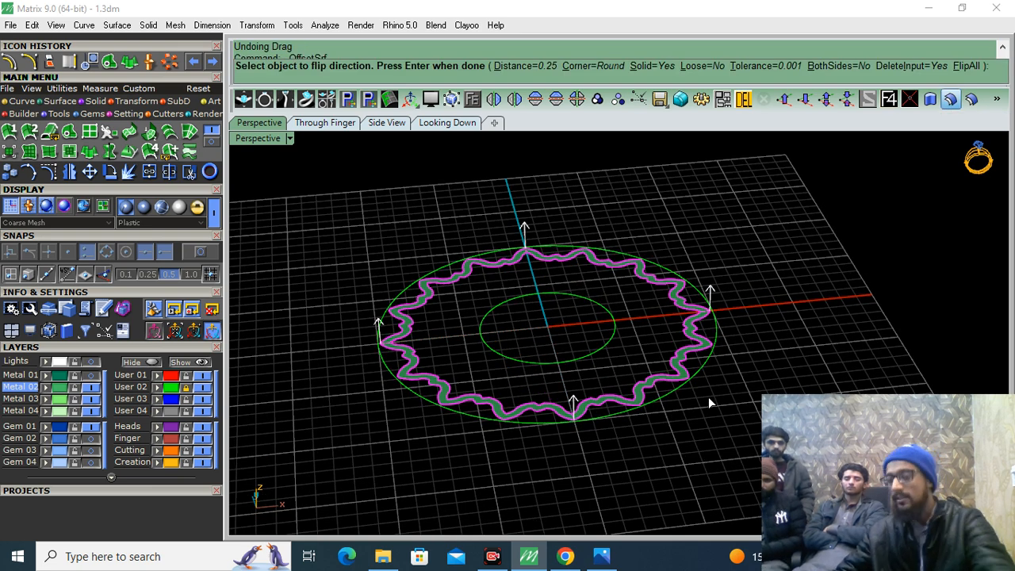
pyautogui.write('.5')
pyautogui.press('Return')
pyautogui.press('Return')
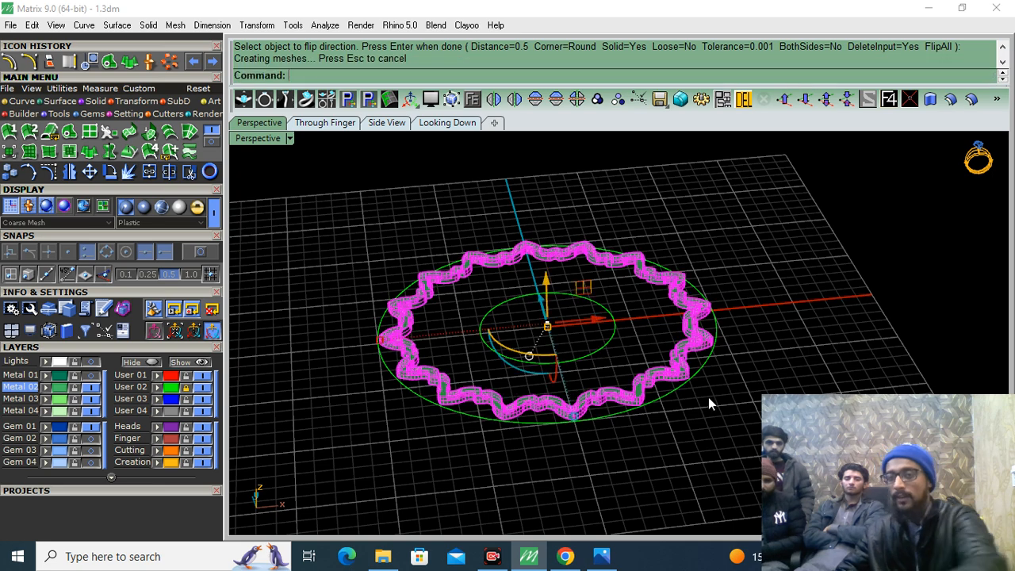
# Step: Turn on the Metal 01 layer and show the model shaded in the Through Finger view
pyautogui.click(90, 376)
pyautogui.click(326, 124)
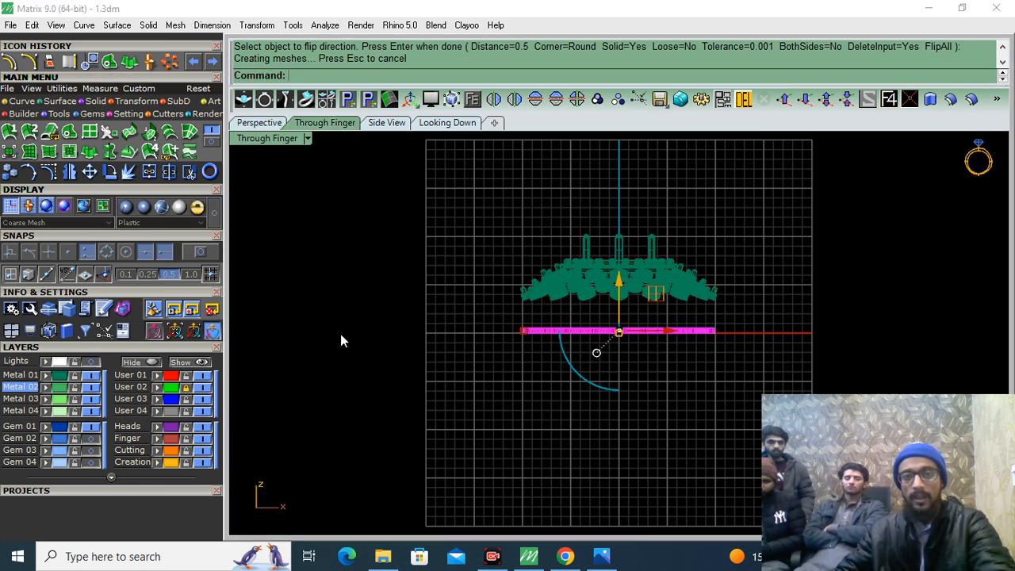
pyautogui.click(481, 263)
pyautogui.click(125, 207)
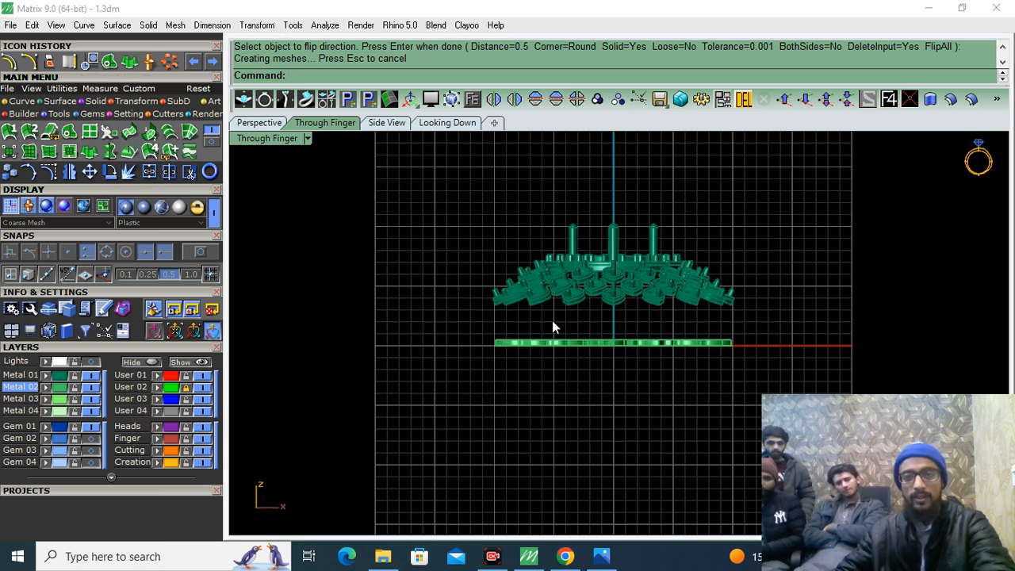
# Step: Select the whole cluster of stone settings and move it straight down until it sits just above the scalloped band
pyautogui.click(614, 295)
pyautogui.moveTo(791, 180); pyautogui.dragTo(481, 311)
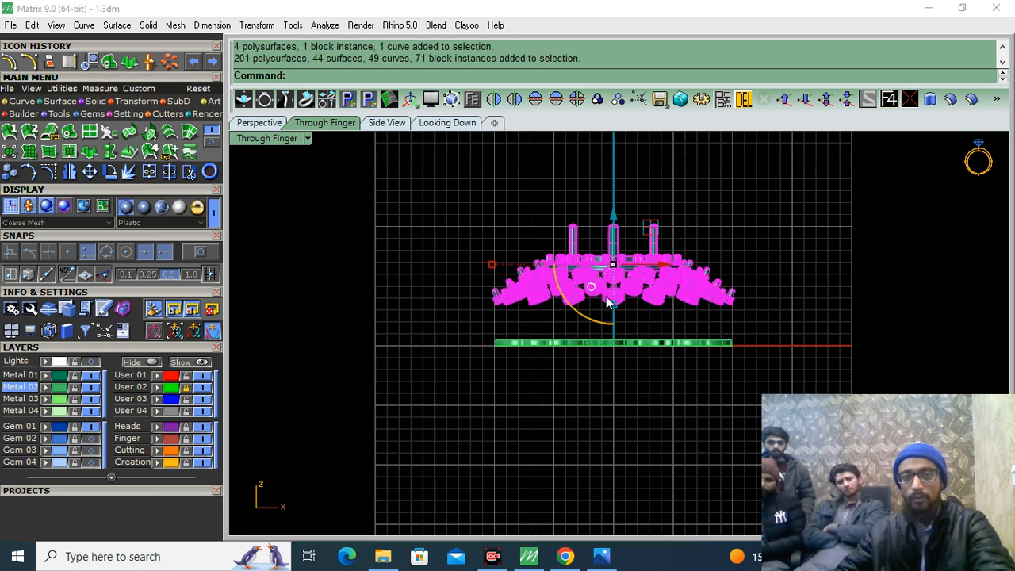
pyautogui.scroll(2, 616, 296)
pyautogui.moveTo(614, 214); pyautogui.dragTo(781, 352)
pyautogui.scroll(3, 772, 355)
pyautogui.scroll(2, 757, 349)
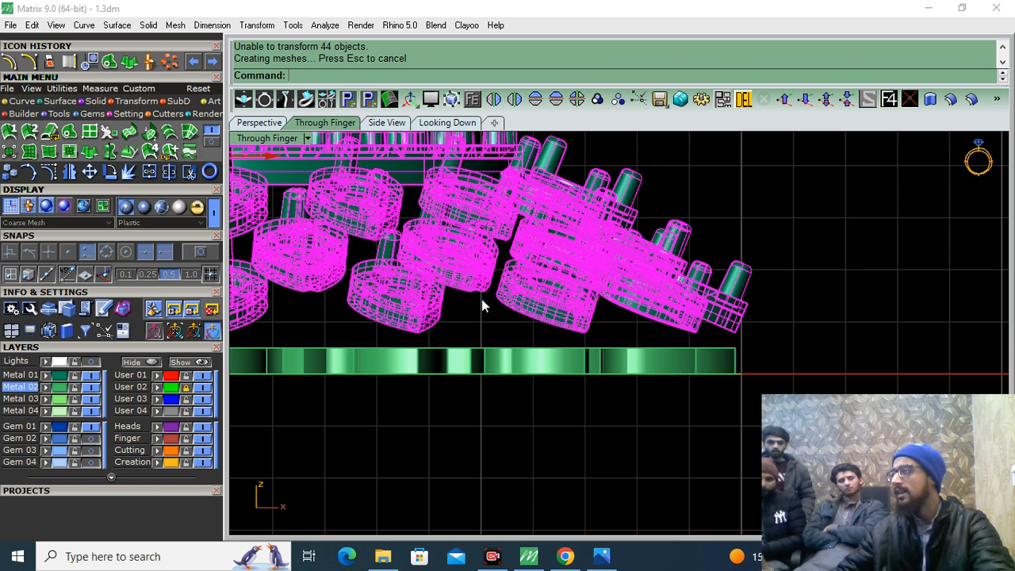
pyautogui.click(850, 285)
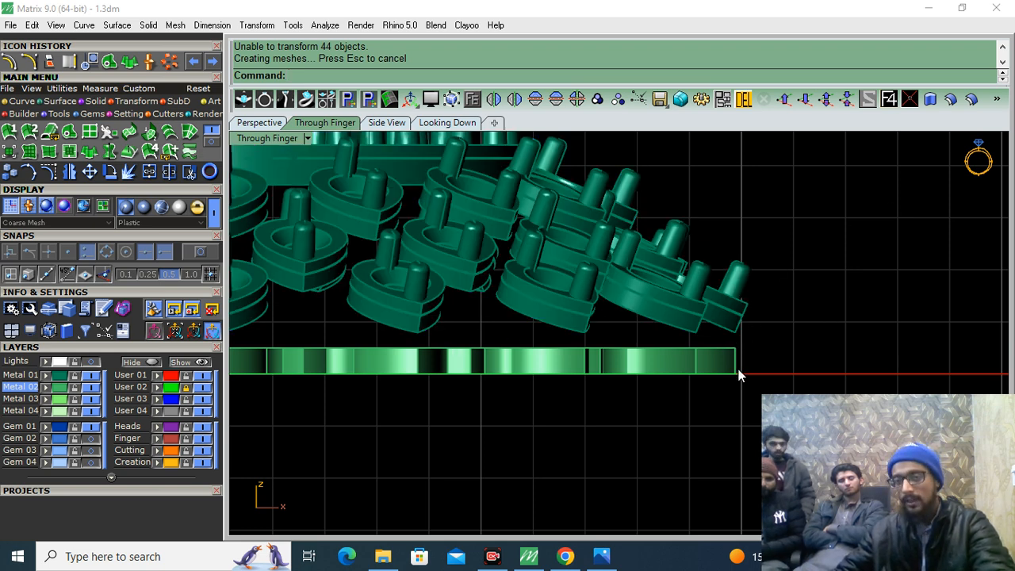
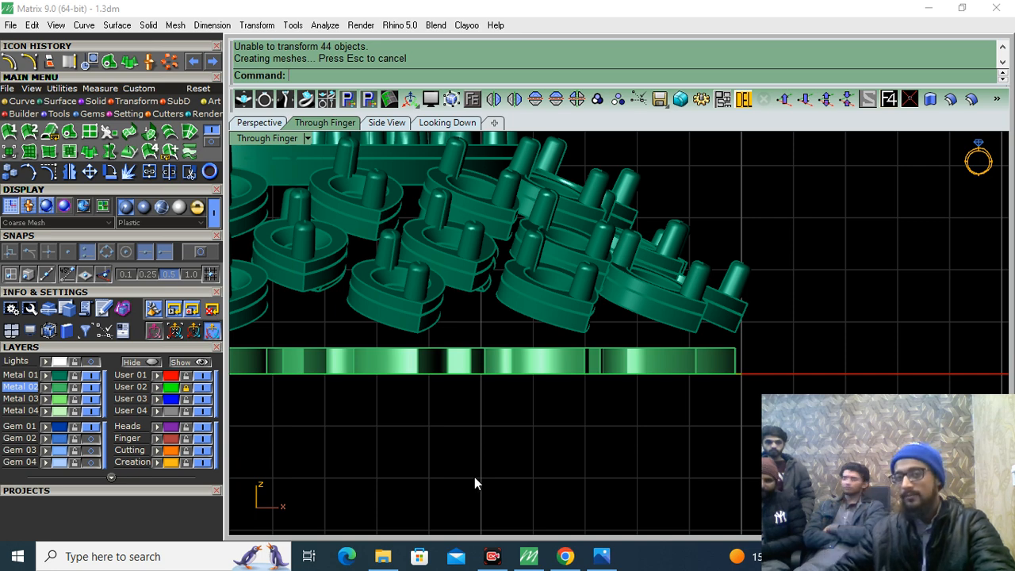
pyautogui.scroll(-4, 645, 283)
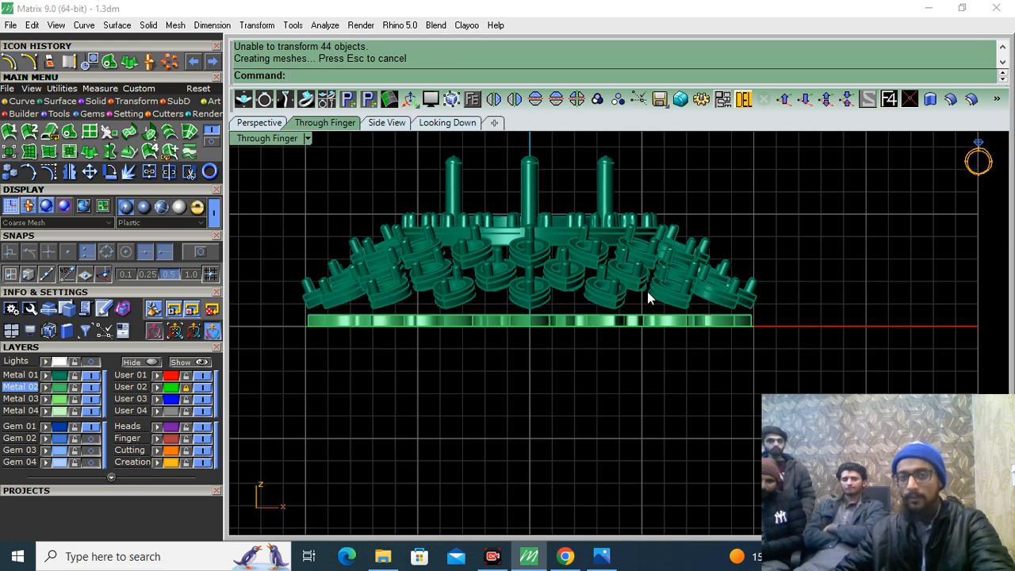
# Step: Draw two vertical lines in perspective from the pointed tips of neighbouring inner and outer pear settings down to the band's base
pyautogui.click(249, 126)
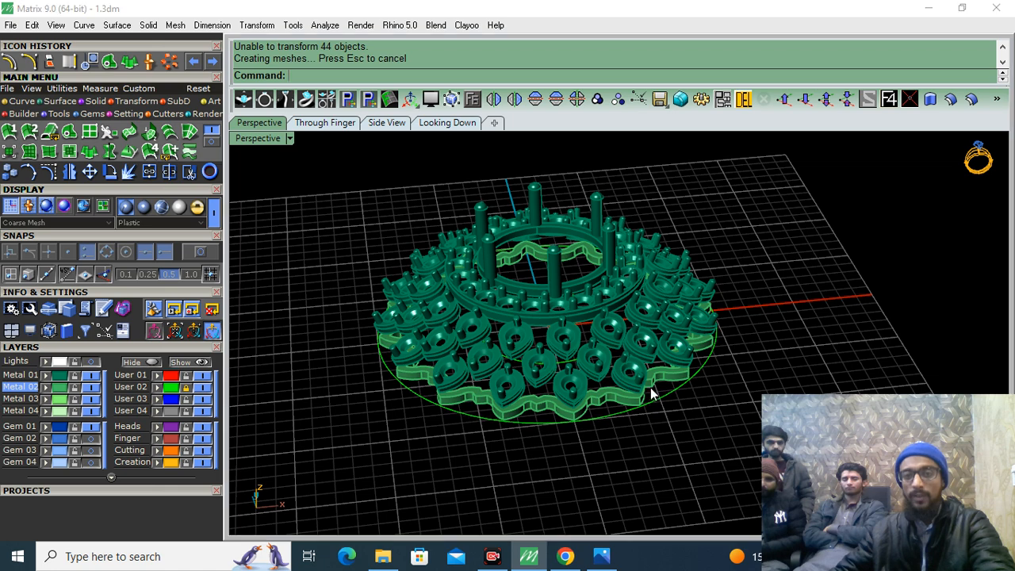
pyautogui.scroll(5, 577, 349)
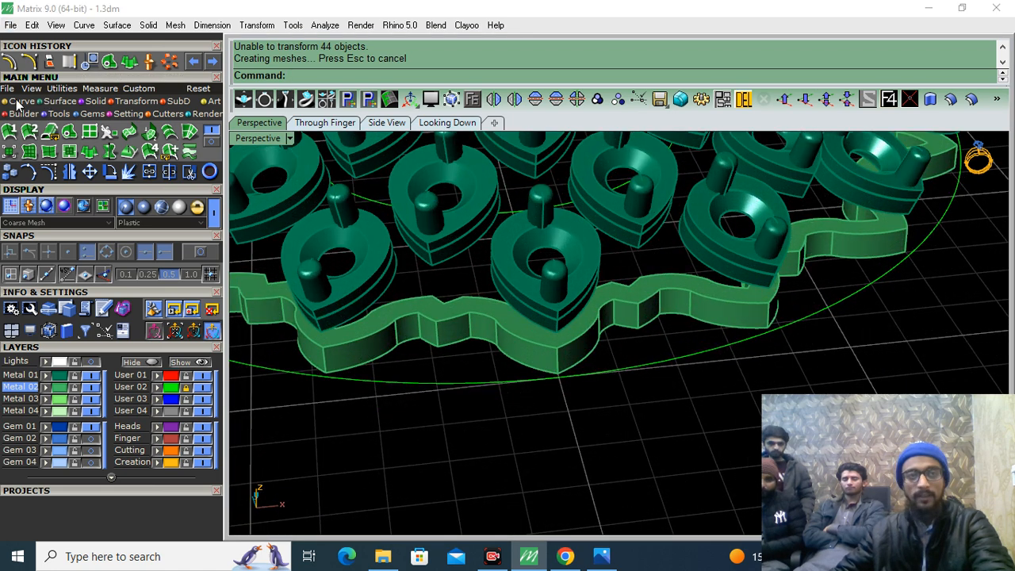
pyautogui.click(18, 102)
pyautogui.click(29, 131)
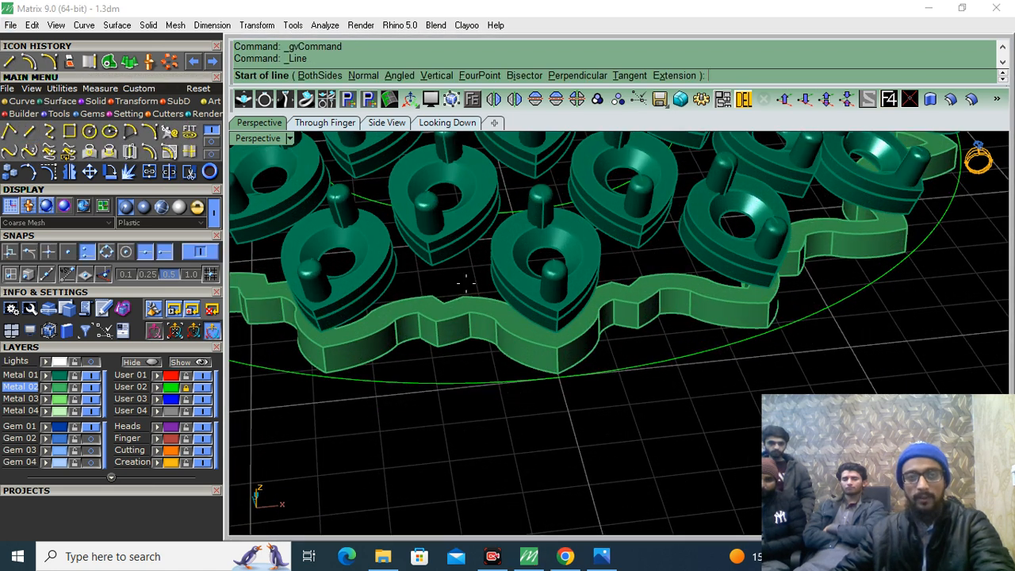
pyautogui.scroll(2, 465, 282)
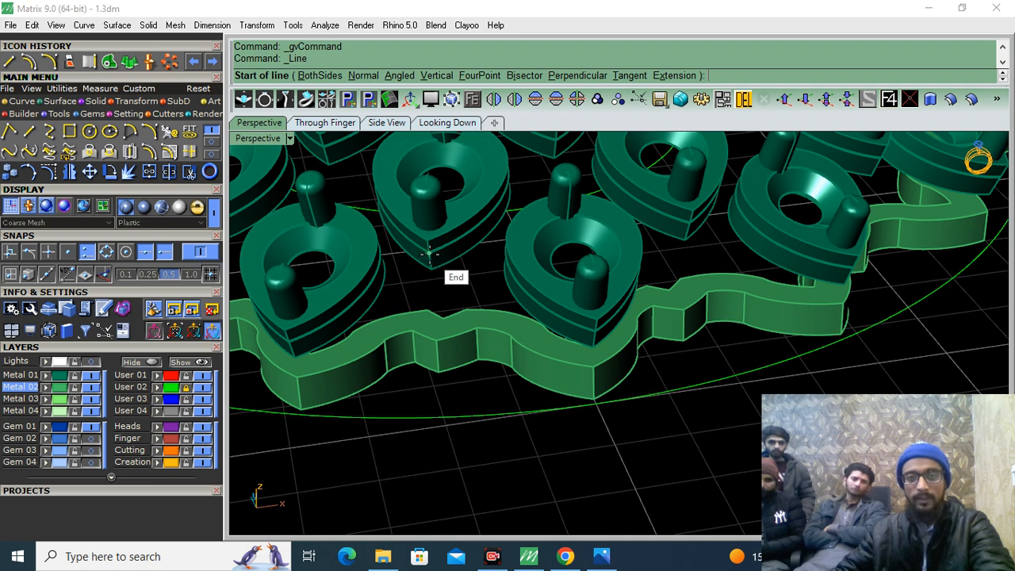
pyautogui.click(429, 253)
pyautogui.click(441, 372)
pyautogui.scroll(4, 596, 357)
pyautogui.press('Return')
pyautogui.click(606, 302)
pyautogui.click(607, 476)
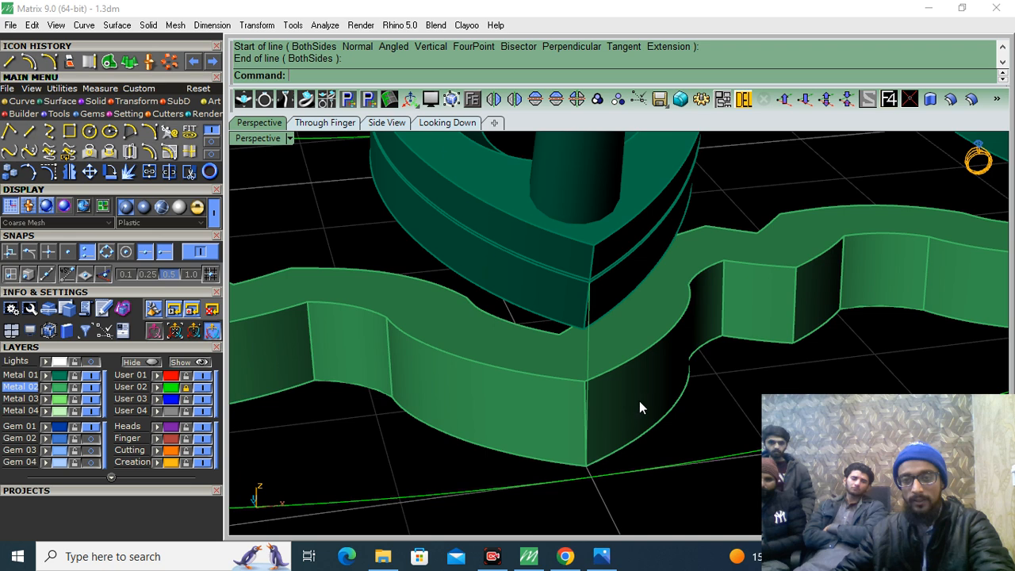
# Step: Move the scalloped band to the Metal 01 layer and lock that layer
pyautogui.click(641, 406)
pyautogui.click(46, 376)
pyautogui.click(75, 376)
pyautogui.scroll(-6, 583, 307)
# Step: Pipe the two vertical lines with flat caps and a diameter of 0.65
pyautogui.moveTo(637, 296); pyautogui.dragTo(355, 371)
pyautogui.click(94, 102)
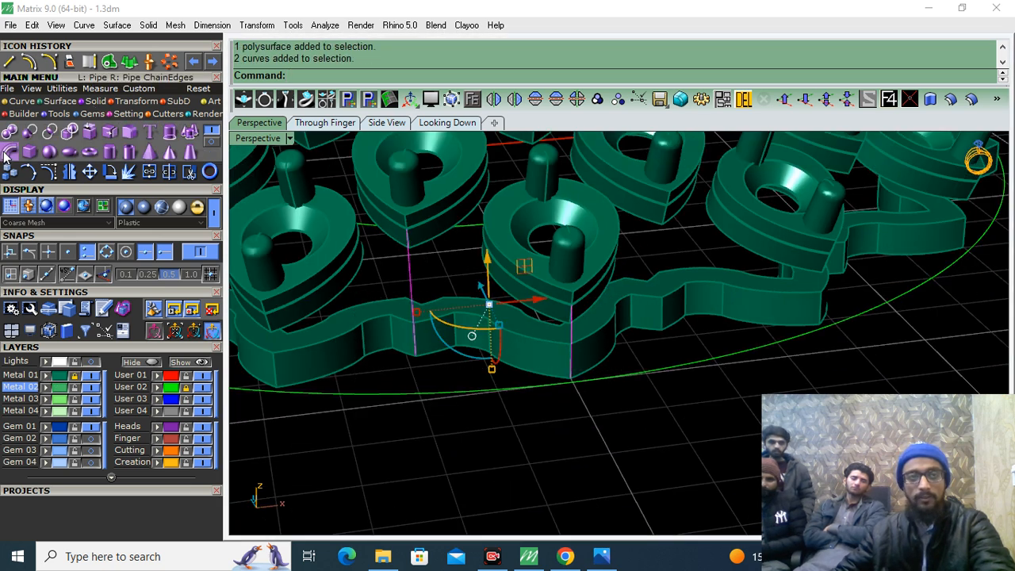
pyautogui.click(7, 152)
pyautogui.click(432, 76)
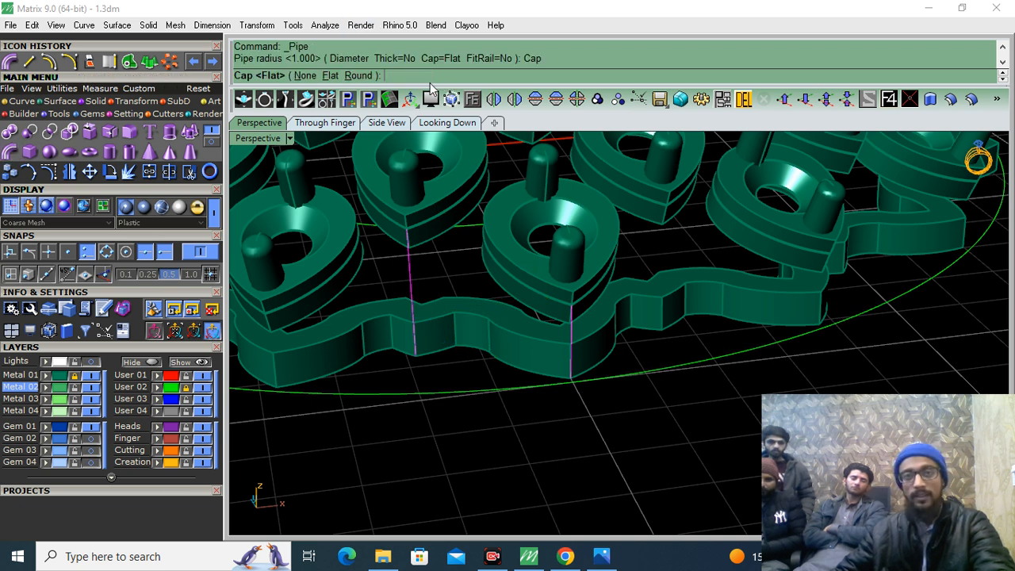
pyautogui.click(336, 76)
pyautogui.click(350, 76)
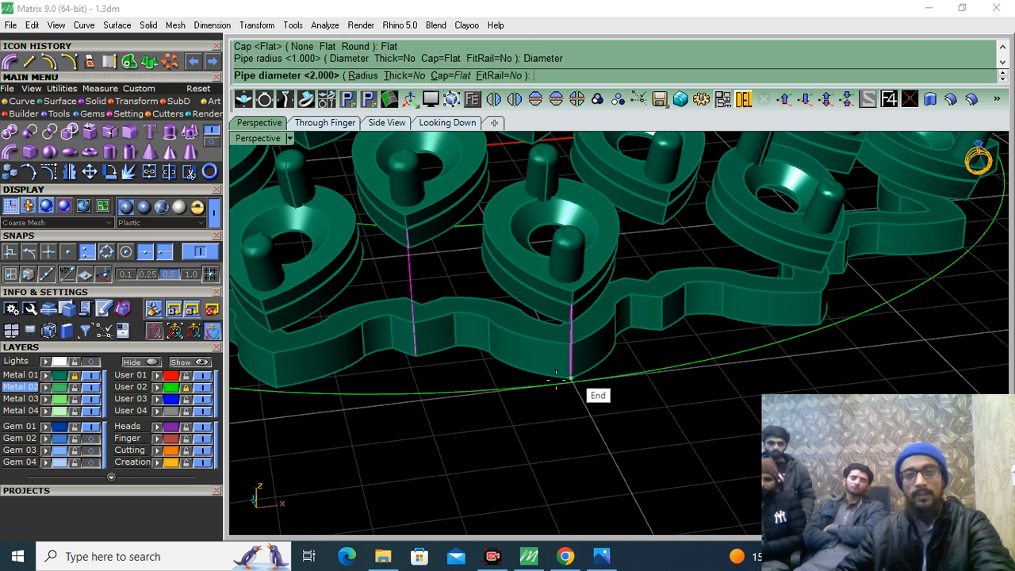
pyautogui.write('.65')
pyautogui.press('Return')
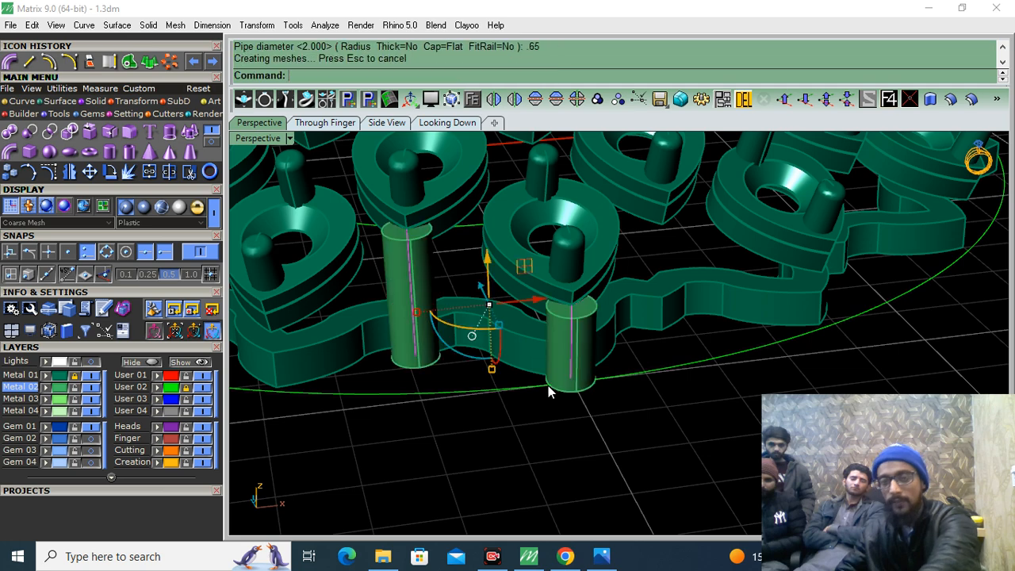
# Step: Redo the two pipes with a diameter of 0.6 and delete their guide lines
pyautogui.moveTo(646, 357); pyautogui.dragTo(562, 344, button='right')
pyautogui.hotkey('ctrl', 'z')
pyautogui.press('Return')
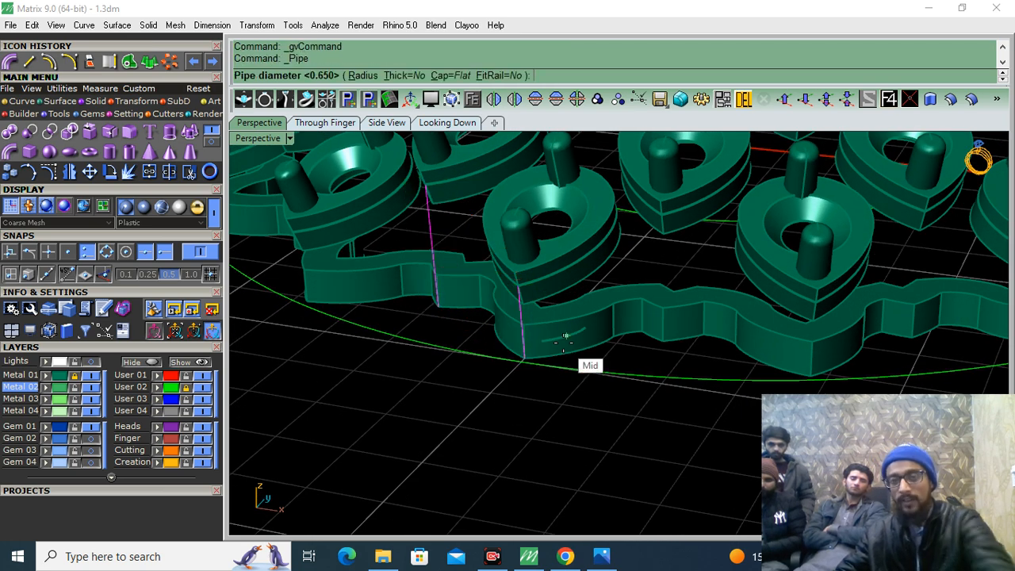
pyautogui.write('.6')
pyautogui.press('Return')
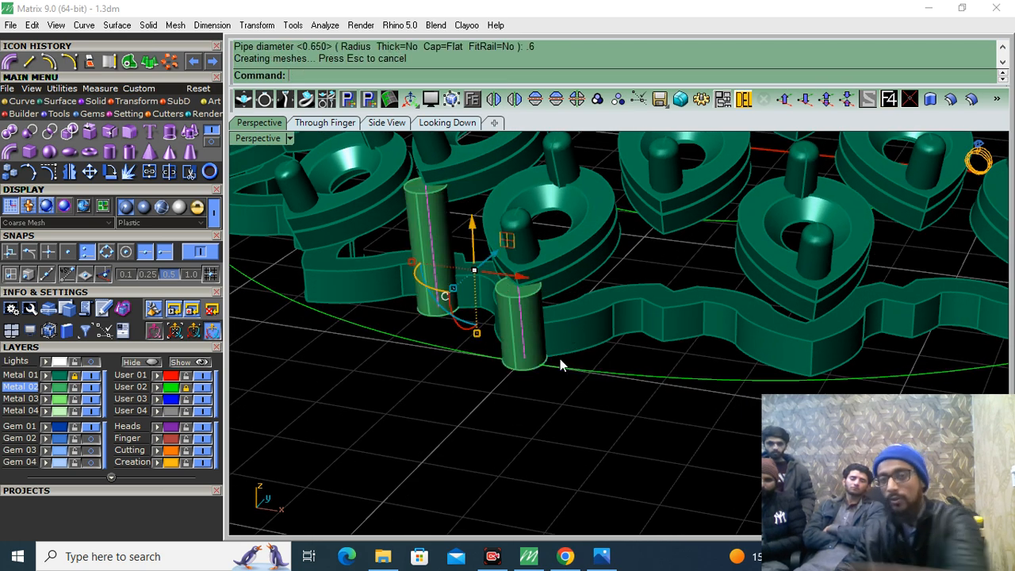
pyautogui.click(744, 102)
# Step: Move the shorter outer post inward so it sits within the band beneath the outer pear setting's tip
pyautogui.scroll(5, 554, 307)
pyautogui.moveTo(572, 313); pyautogui.dragTo(463, 322, button='right')
pyautogui.click(463, 323)
pyautogui.moveTo(506, 294); pyautogui.dragTo(543, 277)
pyautogui.moveTo(556, 279); pyautogui.dragTo(490, 291, button='right')
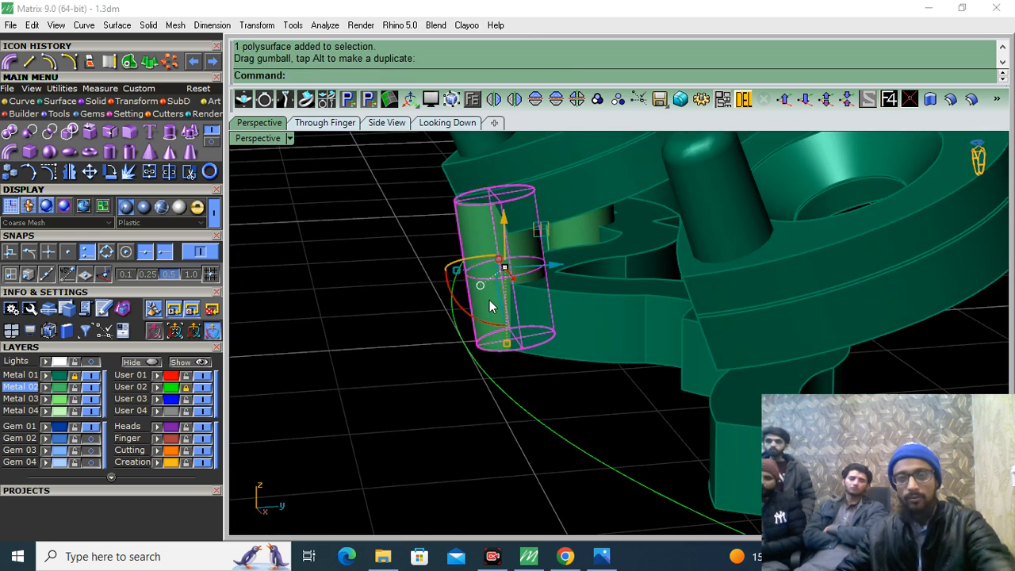
pyautogui.moveTo(484, 325); pyautogui.dragTo(475, 326)
pyautogui.click(368, 373)
# Step: Adjust the taller post's position so it sits within the band beneath the inner pear setting's tip
pyautogui.moveTo(463, 321); pyautogui.dragTo(619, 300, button='right')
pyautogui.scroll(-7, 846, 238)
pyautogui.scroll(6, 619, 301)
pyautogui.click(606, 295)
pyautogui.moveTo(608, 258); pyautogui.dragTo(607, 208)
pyautogui.scroll(3, 650, 282)
pyautogui.moveTo(649, 281); pyautogui.dragTo(656, 284)
pyautogui.click(651, 382)
pyautogui.scroll(-5, 646, 382)
pyautogui.moveTo(618, 383); pyautogui.dragTo(637, 285, button='right')
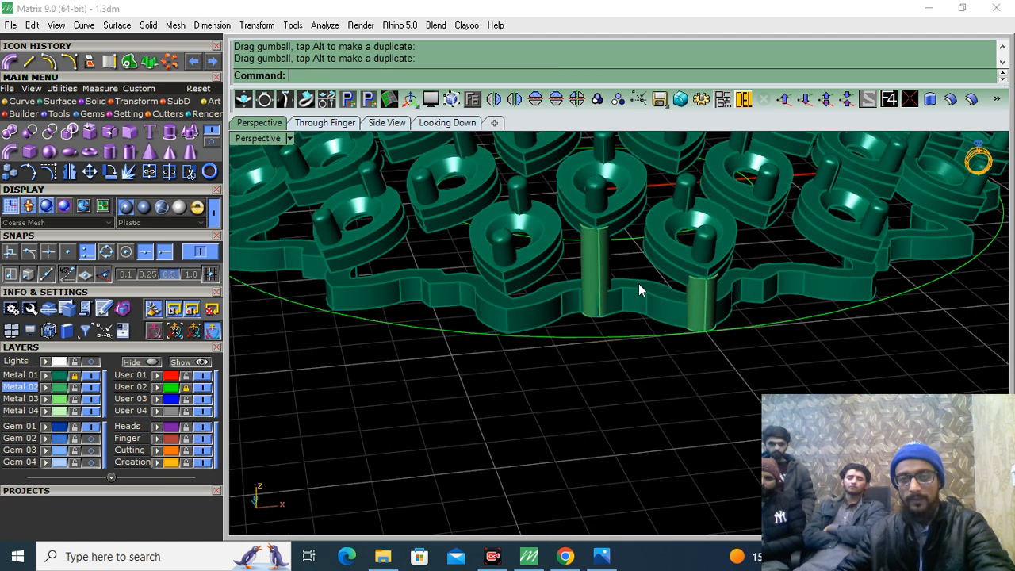
# Step: Polar array the two support posts around the origin with 16 items over 360 degrees
pyautogui.scroll(3, 637, 285)
pyautogui.click(588, 277)
pyautogui.keyDown('shift'); pyautogui.click(751, 301); pyautogui.keyUp('shift')
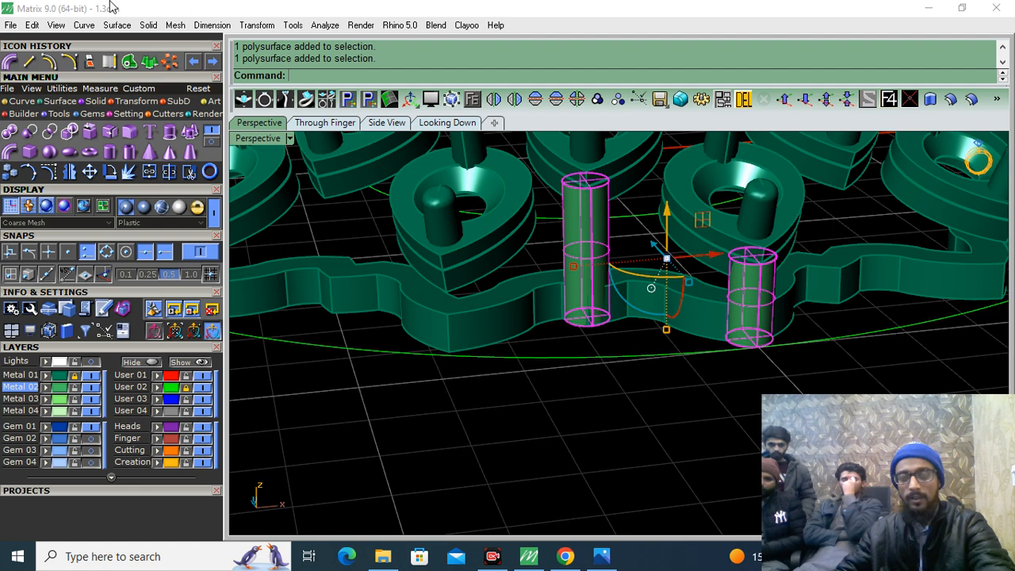
pyautogui.click(169, 61)
pyautogui.write('0')
pyautogui.press('Return')
pyautogui.scroll(-5, 545, 379)
pyautogui.press('Return')
pyautogui.press('Return')
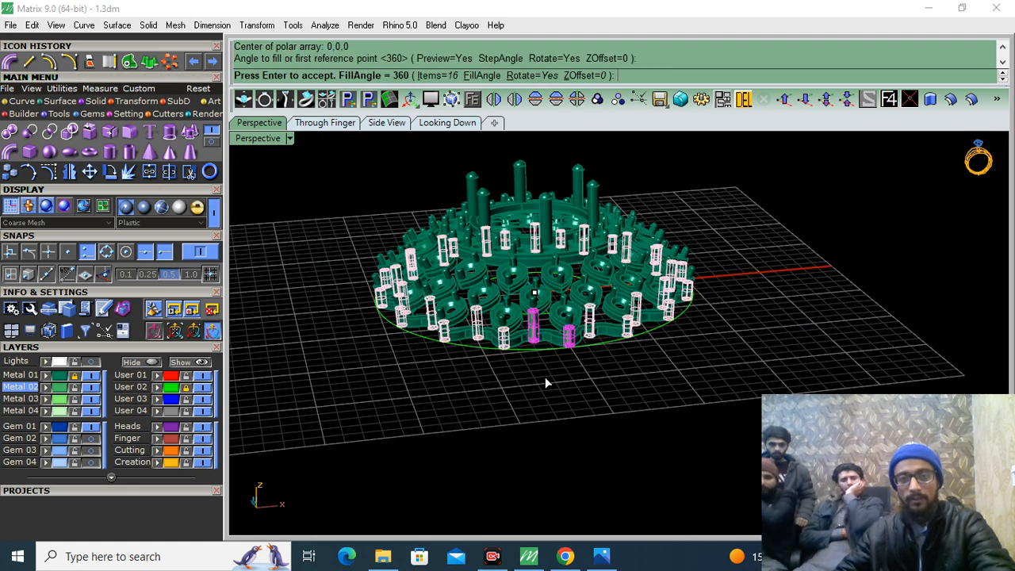
pyautogui.press('Return')
pyautogui.moveTo(535, 417); pyautogui.dragTo(547, 372, button='right')
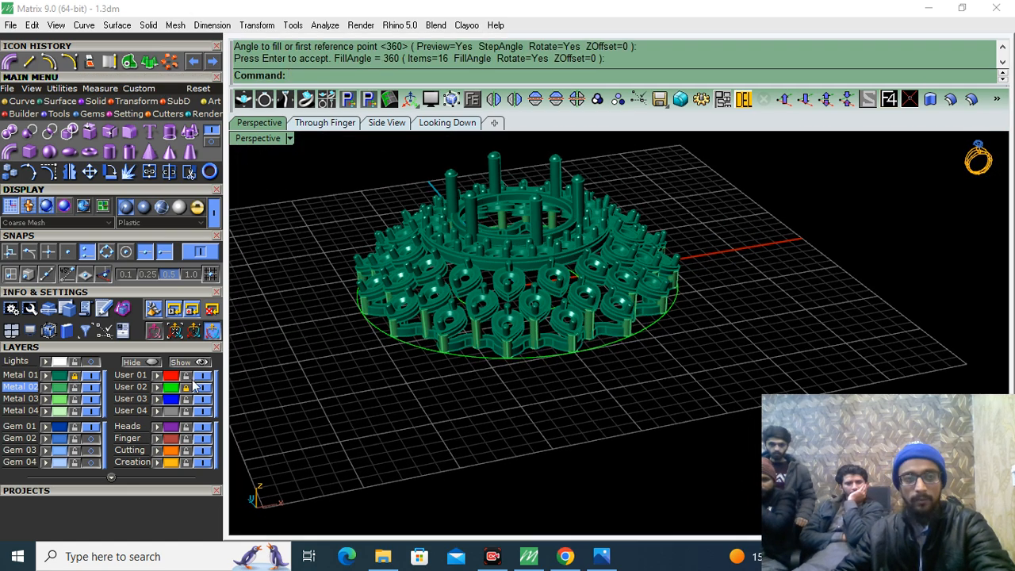
# Step: Show the Gem 04 and Gem 02 layers and examine how the stones sit in the supported settings
pyautogui.scroll(-5, 233, 456)
pyautogui.click(91, 462)
pyautogui.click(91, 439)
pyautogui.scroll(8, 483, 361)
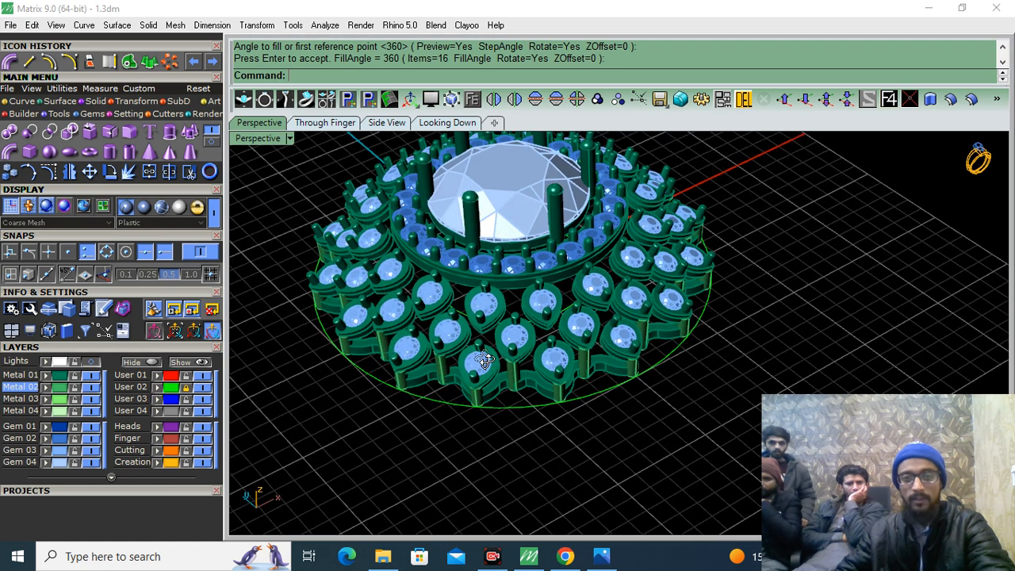
pyautogui.scroll(1, 483, 361)
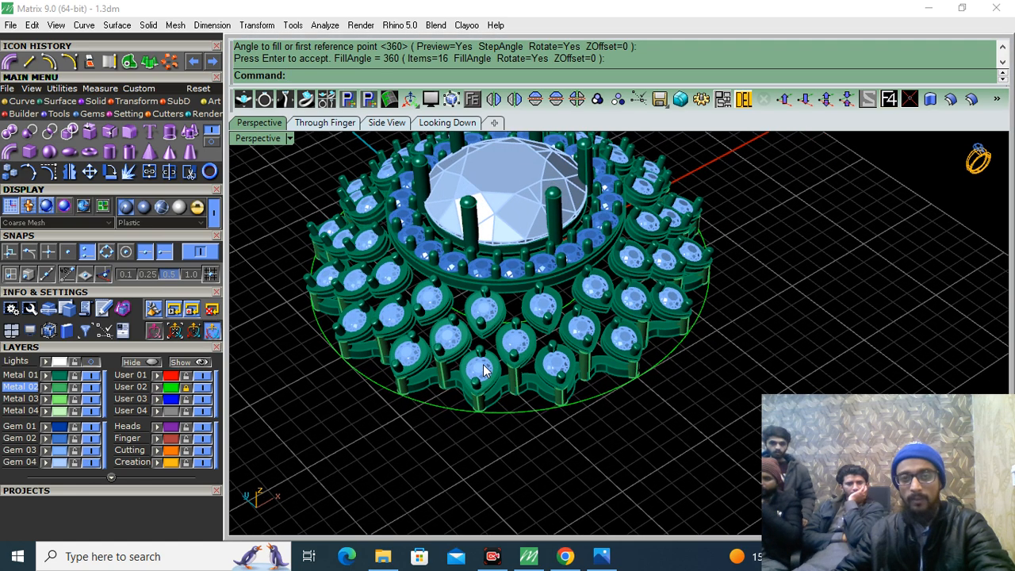
# Step: Select the whole ring head including its gems and ungroup all nested groups
pyautogui.click(550, 287)
pyautogui.scroll(-4, 526, 388)
pyautogui.hotkey('ctrl', 'a')
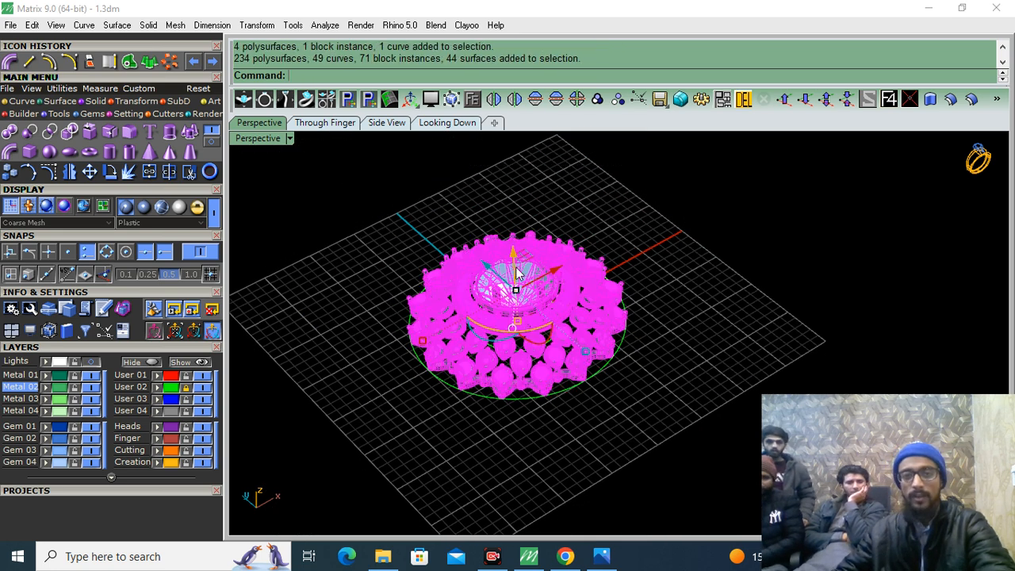
pyautogui.click(618, 99)
pyautogui.click(618, 99)
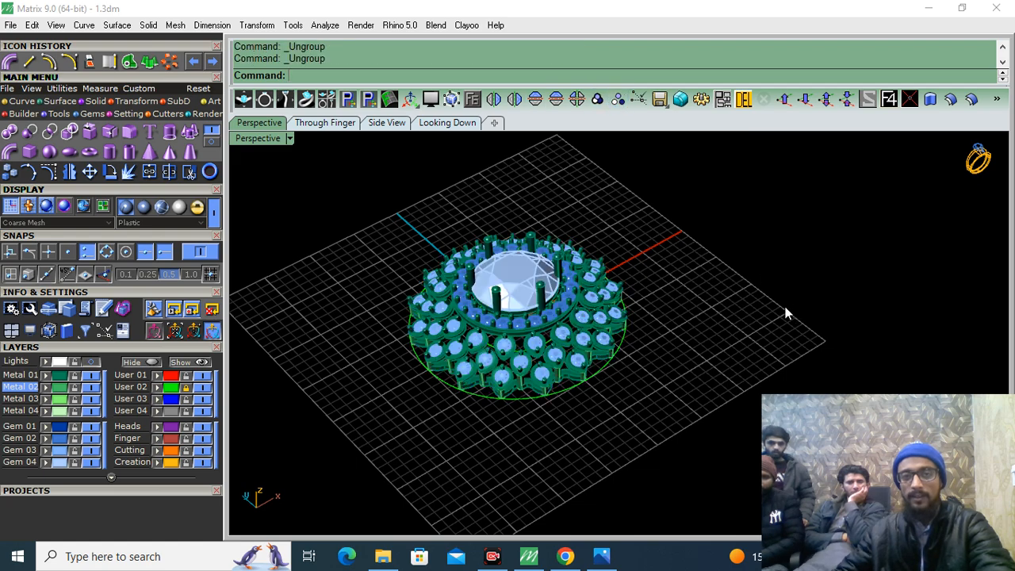
pyautogui.scroll(6, 486, 375)
pyautogui.click(486, 376)
pyautogui.click(454, 192)
pyautogui.scroll(-3, 482, 248)
pyautogui.hotkey('ctrl', 'shift', 'g')
# Step: Check the selection of the halo and centre stones, and hide the Gem 04 and Gem 02 layers
pyautogui.scroll(8, 465, 211)
pyautogui.click(483, 270)
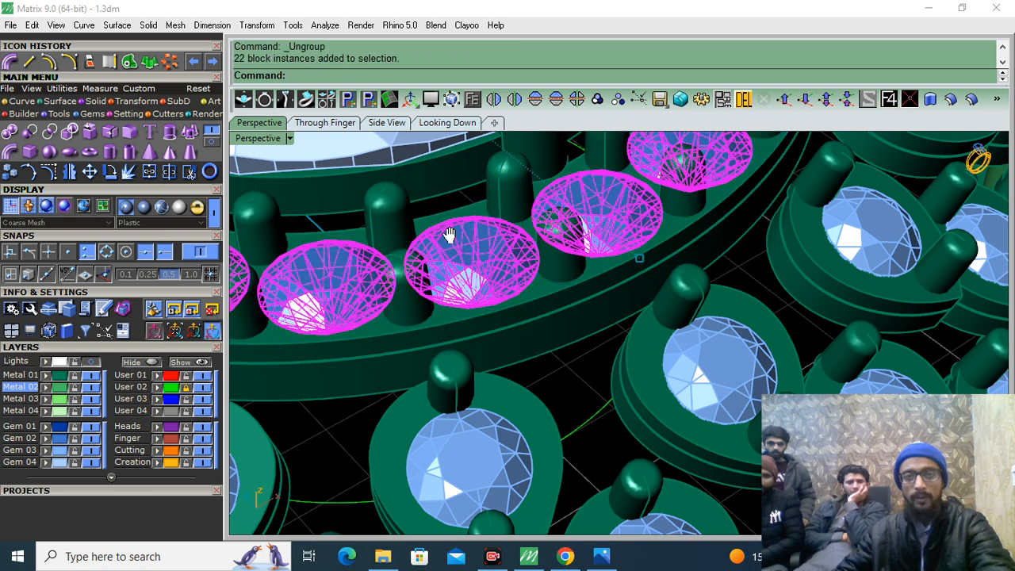
pyautogui.scroll(-2, 450, 202)
pyautogui.click(425, 226)
pyautogui.scroll(-5, 426, 226)
pyautogui.click(93, 463)
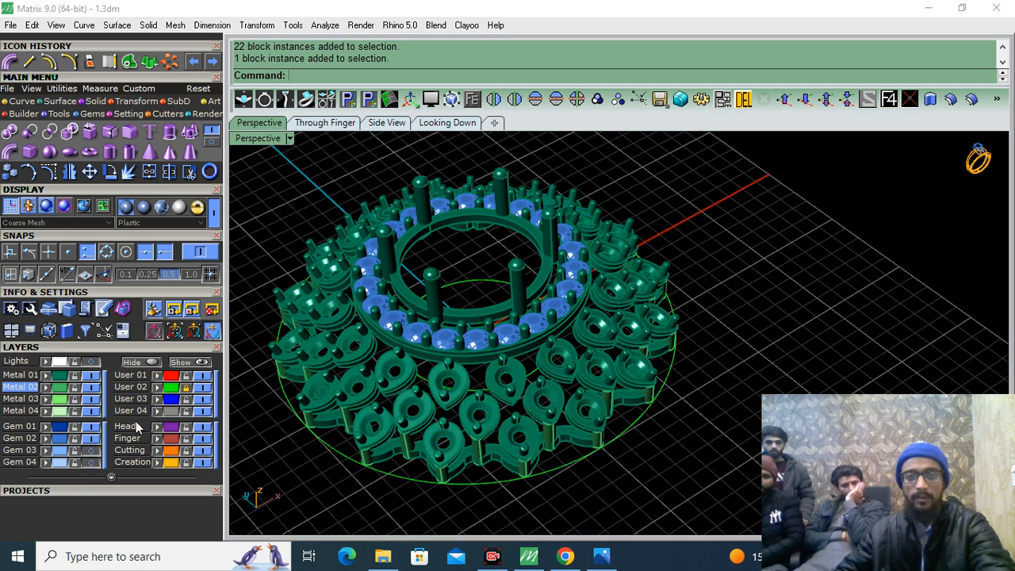
pyautogui.click(87, 439)
pyautogui.scroll(-4, 646, 189)
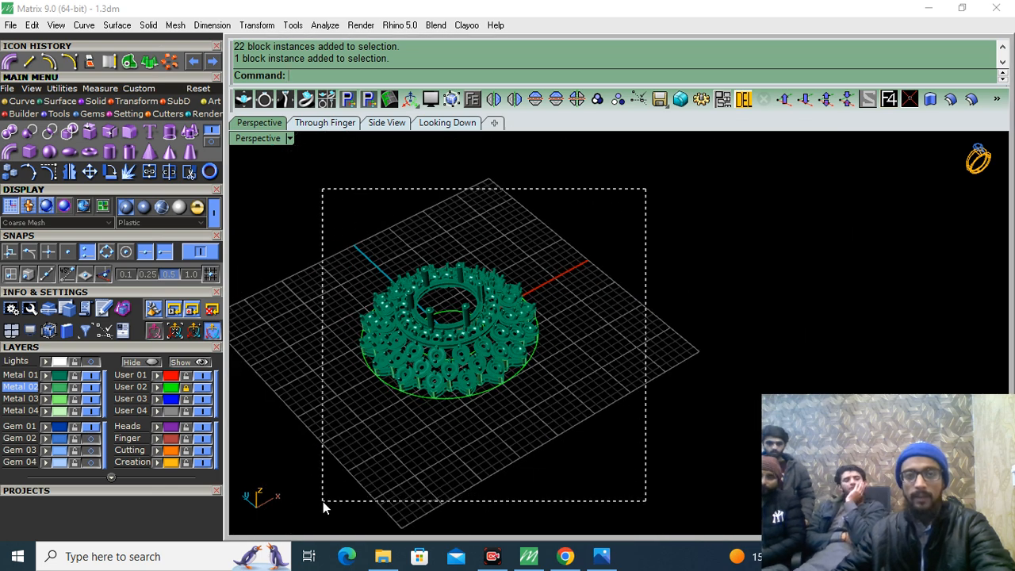
# Step: Group all the visible metal parts of the ring head
pyautogui.moveTo(322, 507); pyautogui.dragTo(322, 507)
pyautogui.click(598, 102)
pyautogui.click(476, 6)
pyautogui.click(691, 261)
pyautogui.keyDown('shift'); pyautogui.moveTo(658, 310); pyautogui.dragTo(735, 302, button='right'); pyautogui.keyUp('shift')
# Step: Create meshes from the grouped NURBS metal parts
pyautogui.click(566, 347)
pyautogui.moveTo(557, 384); pyautogui.dragTo(568, 341, button='right')
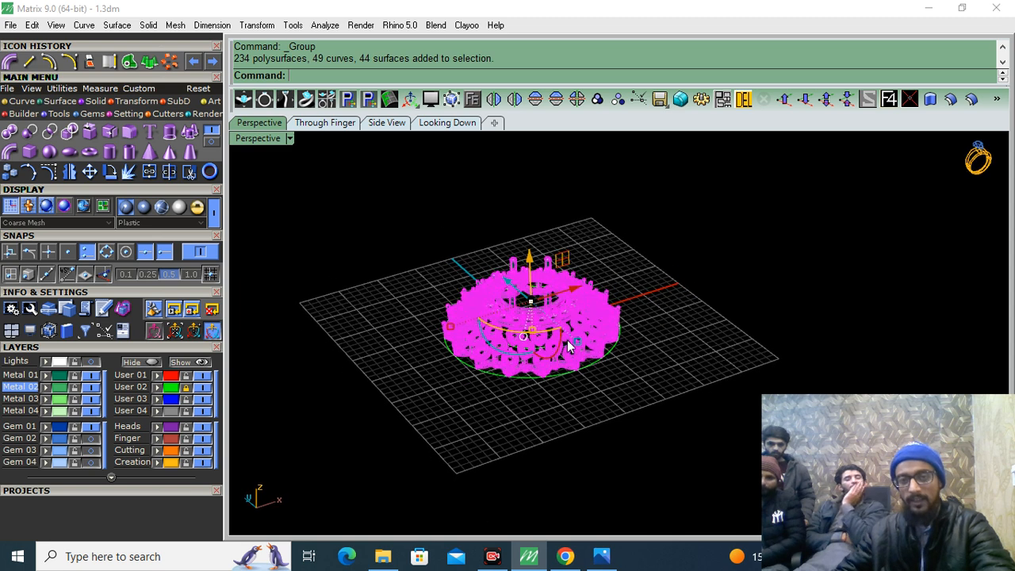
pyautogui.click(175, 24)
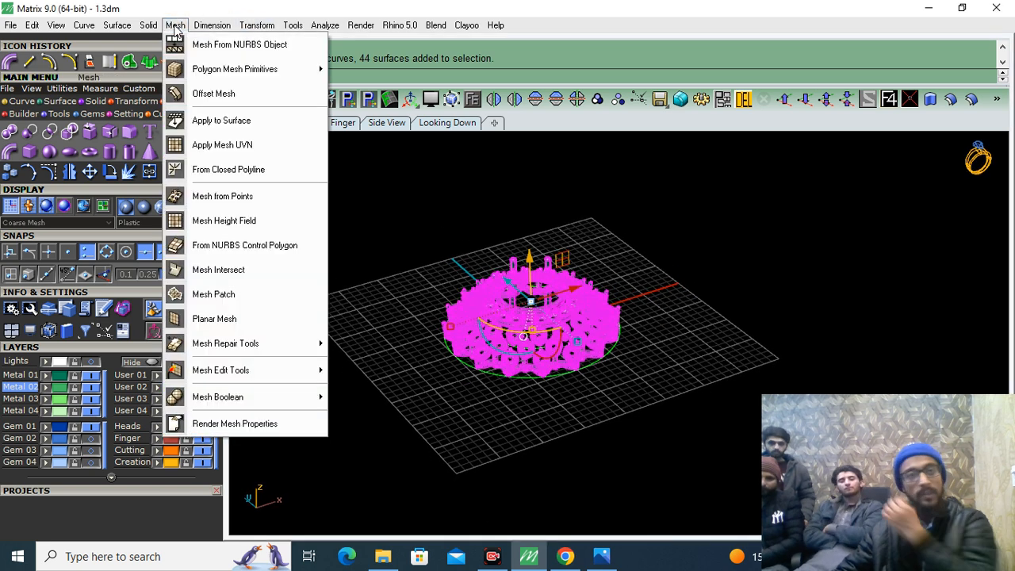
pyautogui.click(253, 46)
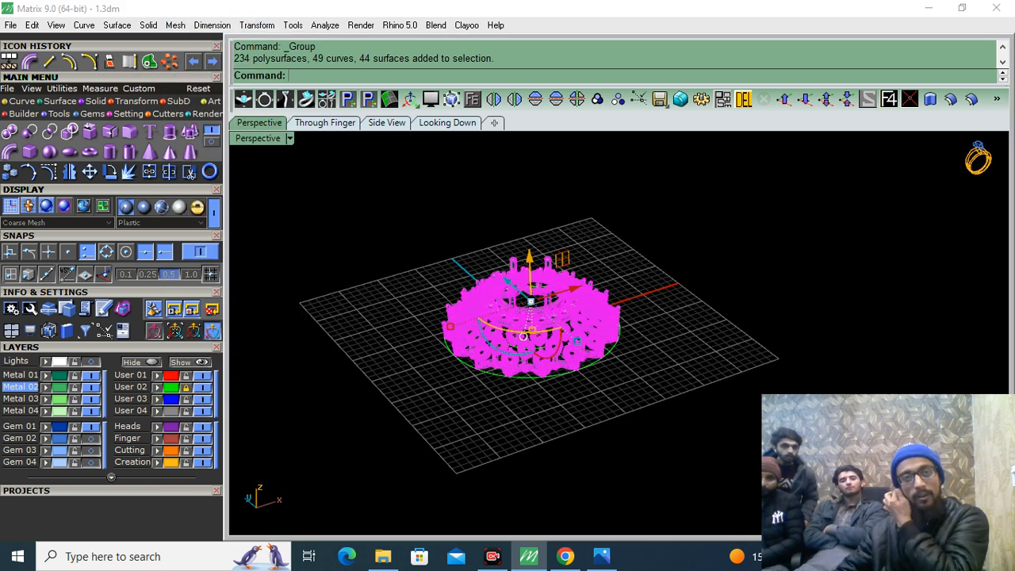
pyautogui.click(515, 382)
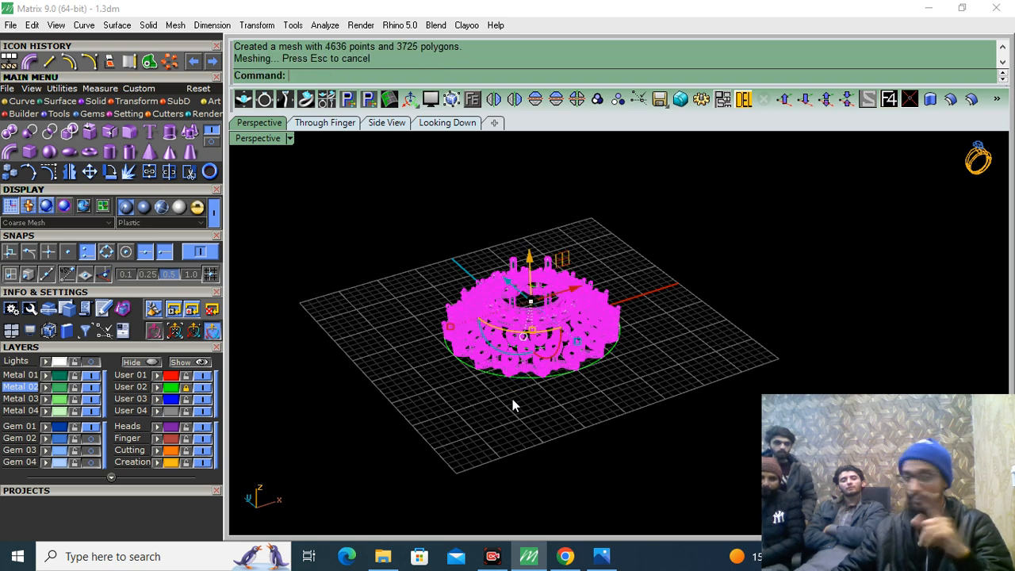
pyautogui.click(543, 400)
# Step: Move the original NURBS group to the Metal 04 layer and hide that layer
pyautogui.scroll(7, 511, 313)
pyautogui.click(542, 324)
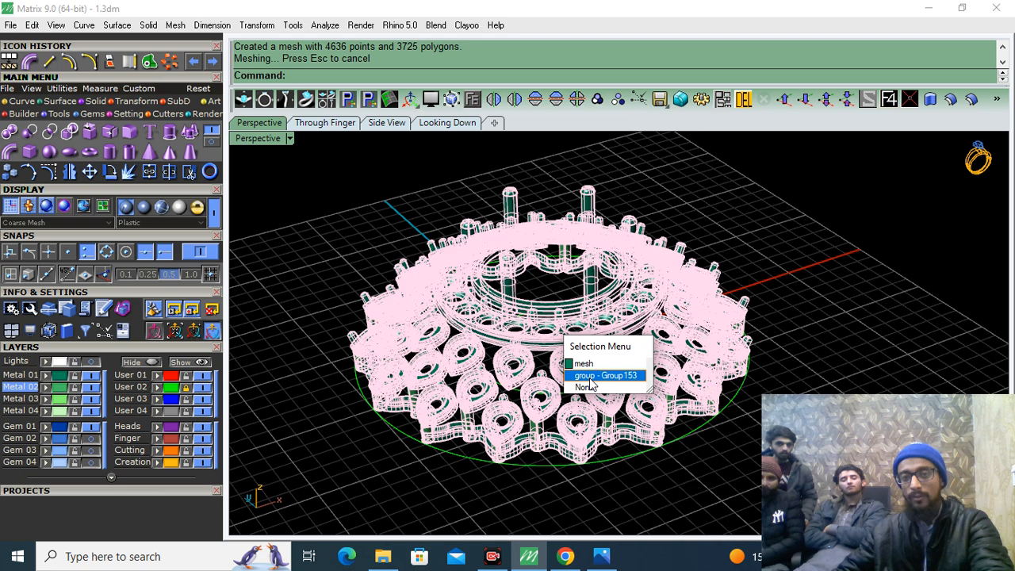
pyautogui.click(589, 378)
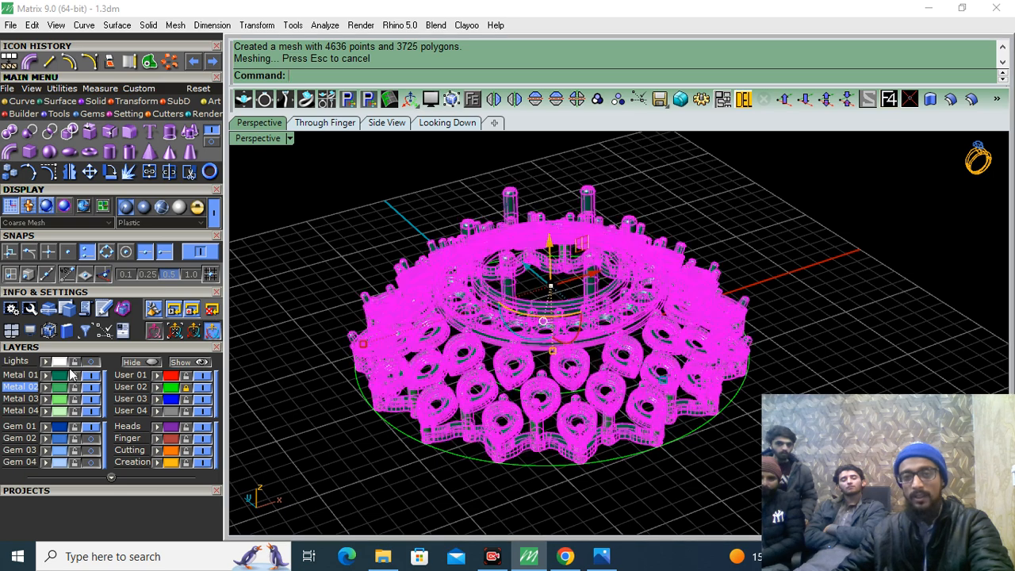
pyautogui.click(47, 413)
pyautogui.click(87, 412)
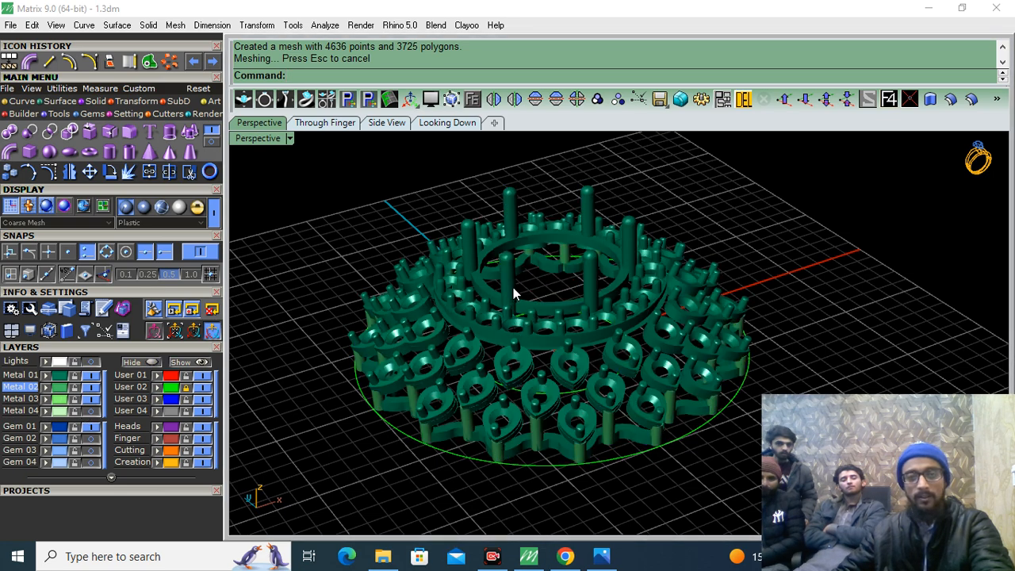
# Step: Group all the new meshes and assign them to the Metal 01 layer
pyautogui.scroll(-3, 544, 386)
pyautogui.scroll(6, 562, 421)
pyautogui.click(563, 418)
pyautogui.scroll(-6, 679, 230)
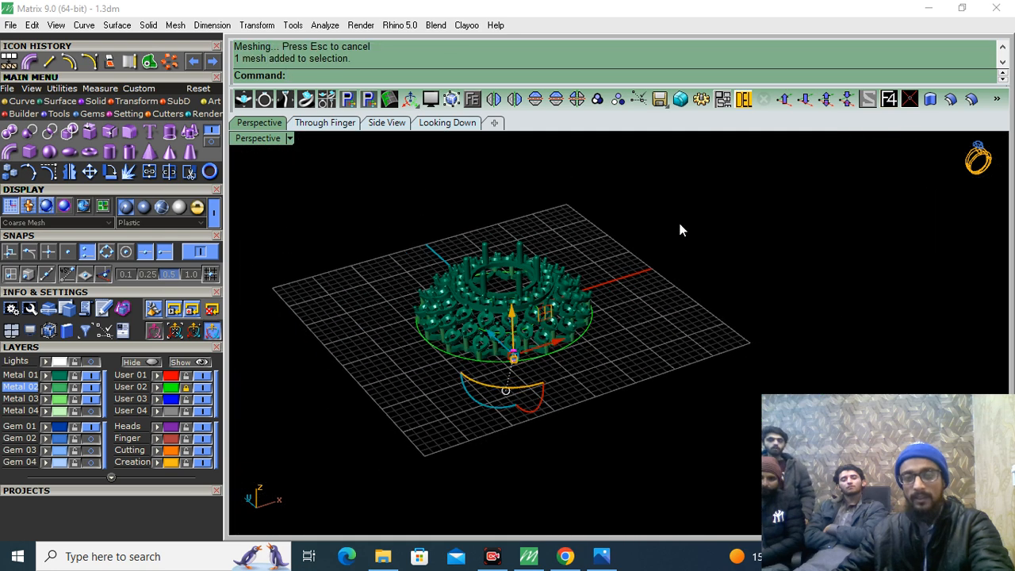
pyautogui.moveTo(406, 433); pyautogui.dragTo(352, 479)
pyautogui.hotkey('ctrl', 'g')
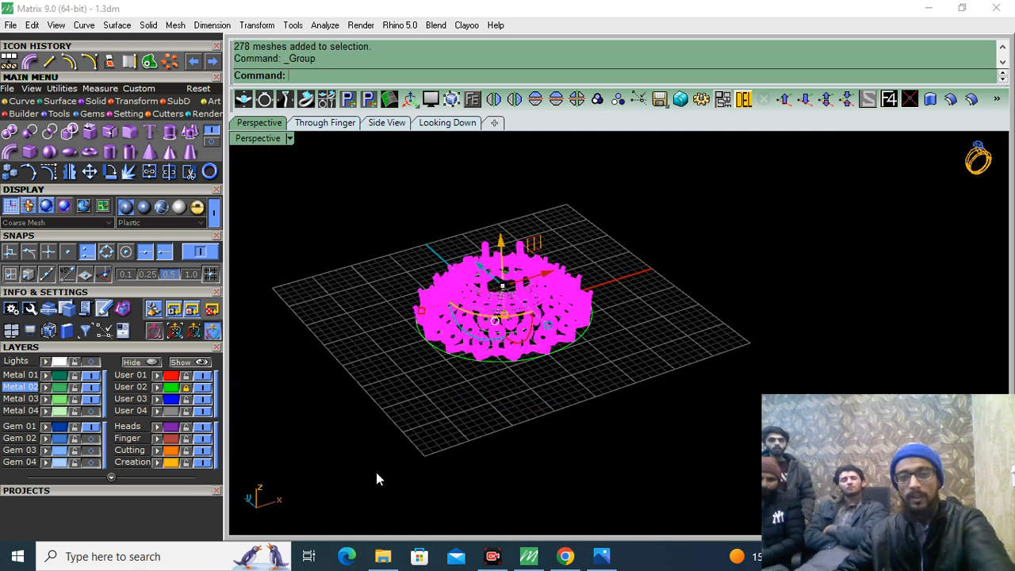
pyautogui.click(45, 375)
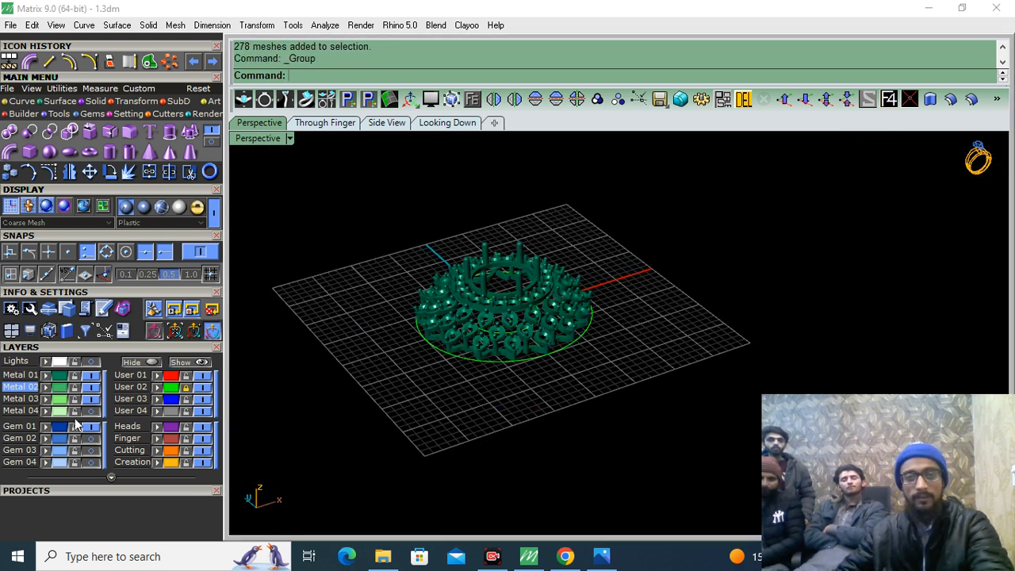
# Step: Examine the original parts on Metal 04 with Metal 01 hidden, and restore the display of only the mesh layer
pyautogui.click(91, 376)
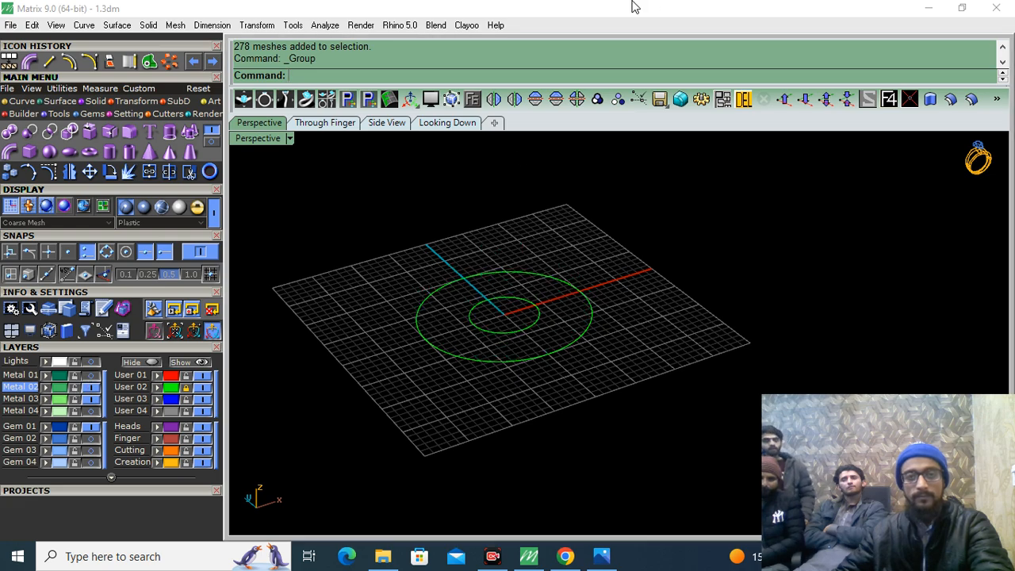
pyautogui.click(90, 411)
pyautogui.scroll(4, 452, 329)
pyautogui.moveTo(689, 401); pyautogui.dragTo(689, 353, button='right')
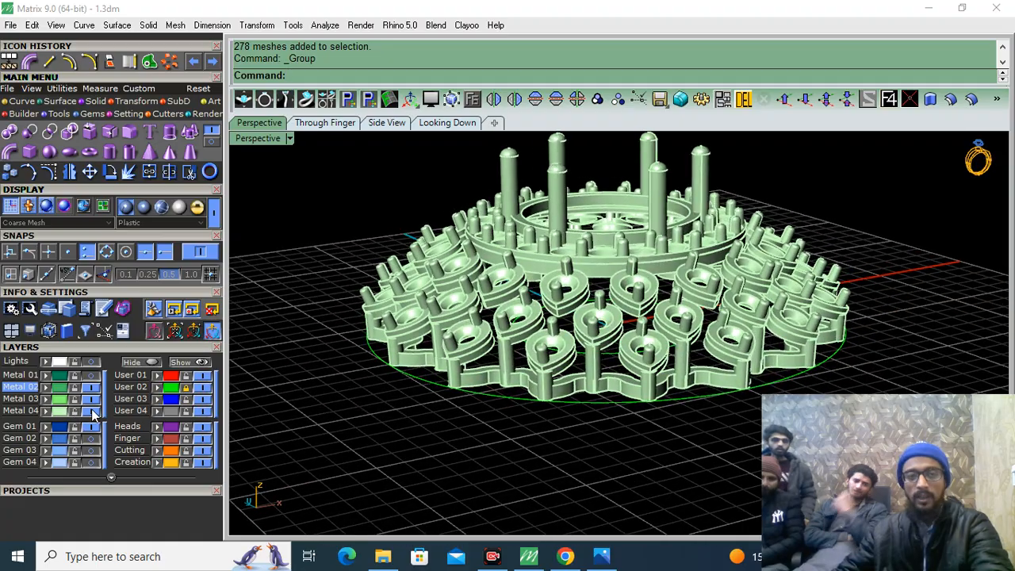
pyautogui.click(92, 411)
pyautogui.click(91, 376)
# Step: With BelSupport at radius 0.2, connect the outer pear setting's underside to the adjacent middle-row setting and to the inner setting's tip
pyautogui.moveTo(529, 305); pyautogui.dragTo(551, 380, button='right')
pyautogui.scroll(5, 567, 339)
pyautogui.hotkey('ctrl', 'a')
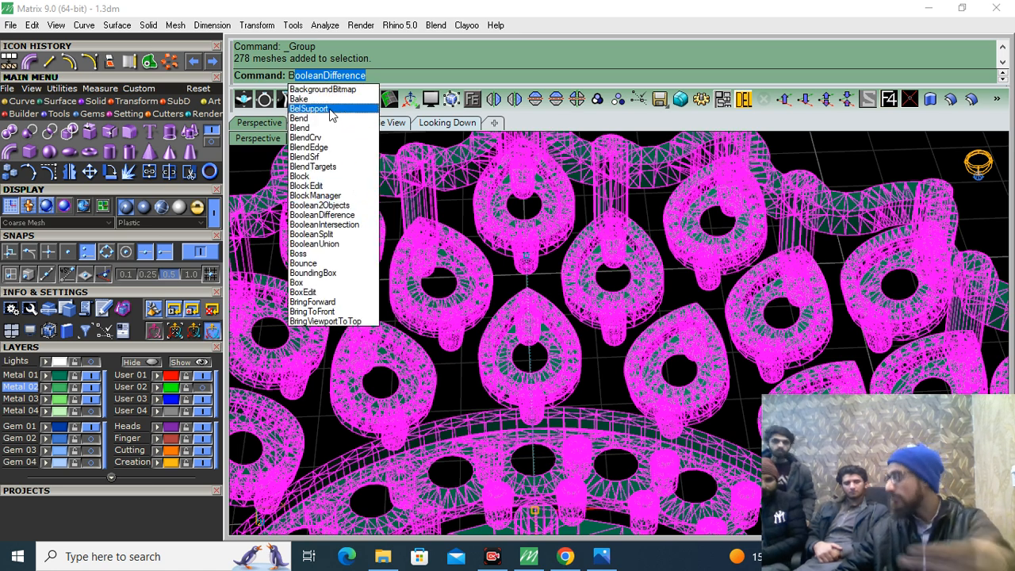
pyautogui.click(331, 109)
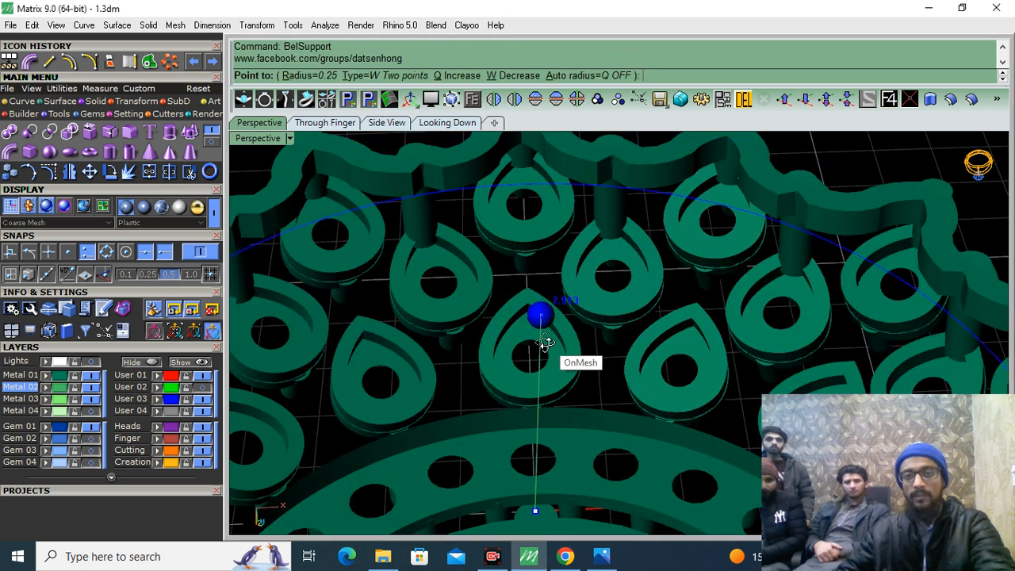
pyautogui.moveTo(545, 341); pyautogui.dragTo(546, 346, button='right')
pyautogui.click(307, 76)
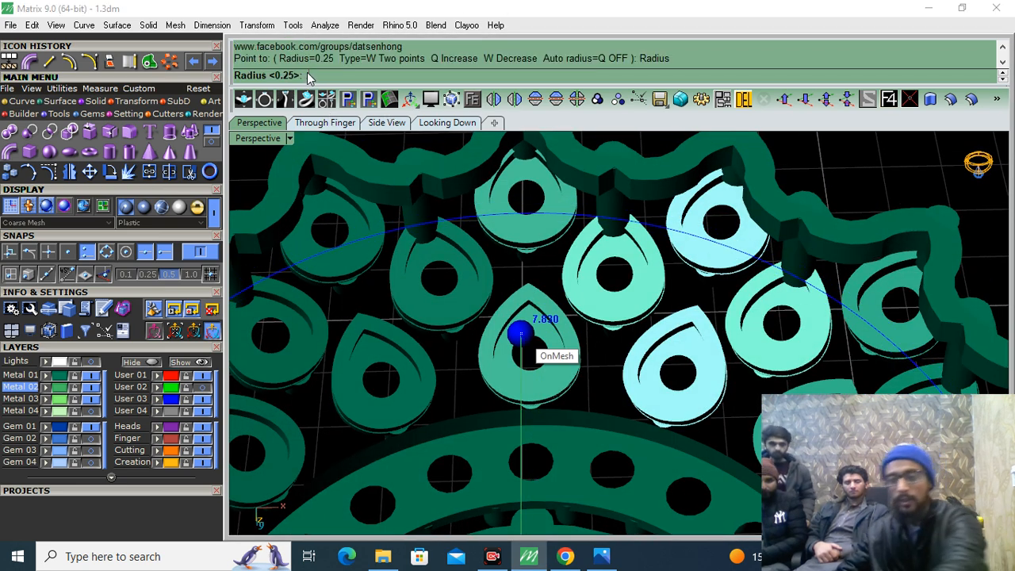
pyautogui.write('.2')
pyautogui.scroll(8, 484, 240)
pyautogui.click(496, 193)
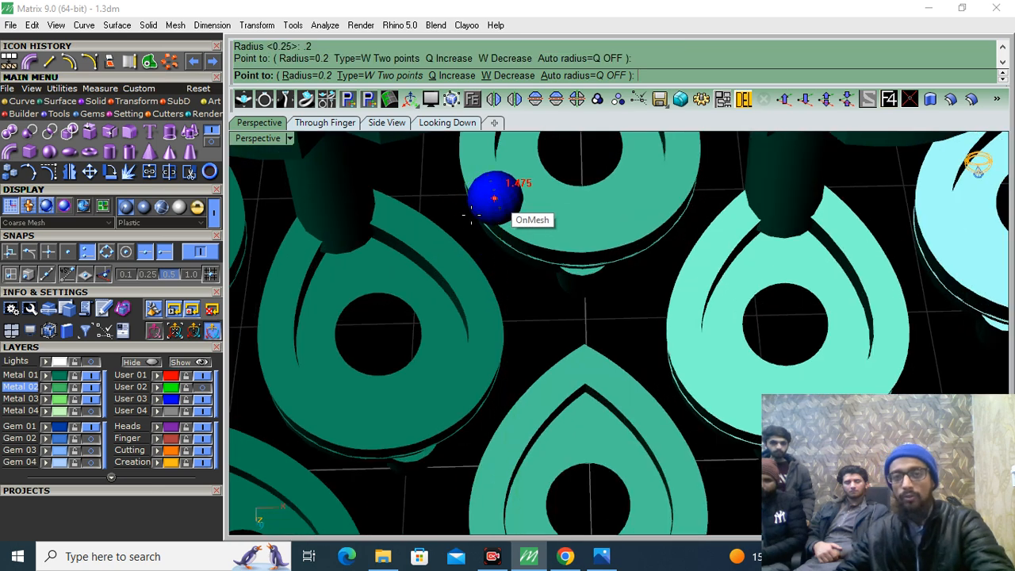
pyautogui.click(437, 251)
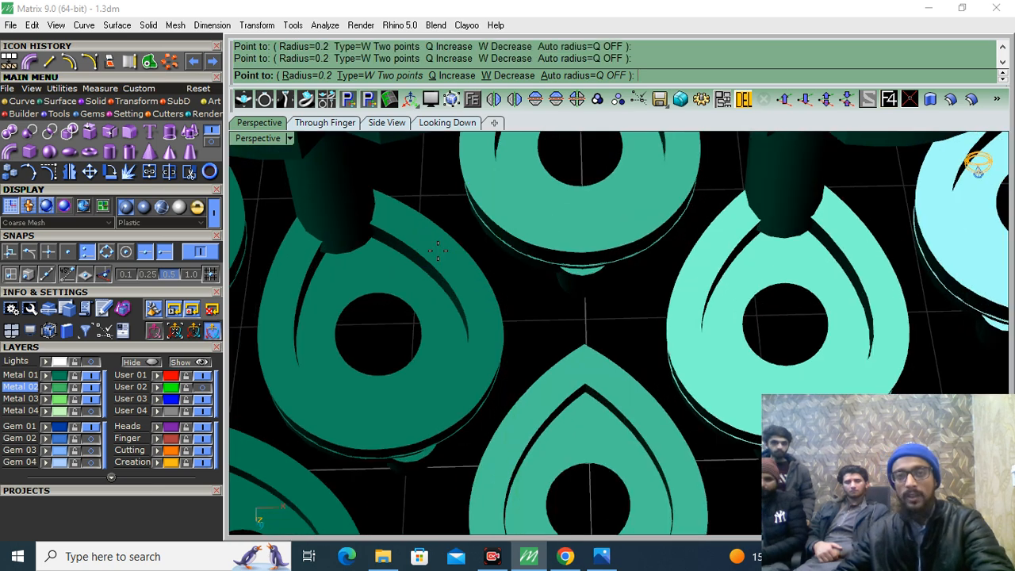
pyautogui.click(585, 351)
pyautogui.click(582, 238)
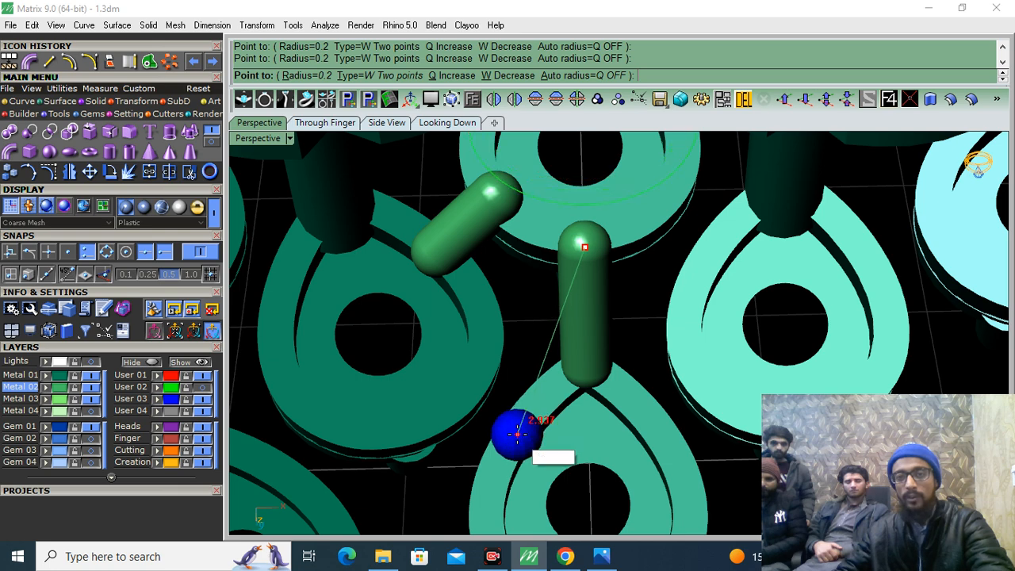
# Step: Add 0.2 radius supports from the inner pear setting to the adjacent middle-row setting and to the central halo ring
pyautogui.click(478, 398)
pyautogui.scroll(-3, 521, 240)
pyautogui.keyDown('shift'); pyautogui.moveTo(573, 424); pyautogui.dragTo(568, 325, button='right'); pyautogui.keyUp('shift')
pyautogui.scroll(3, 569, 415)
pyautogui.click(559, 456)
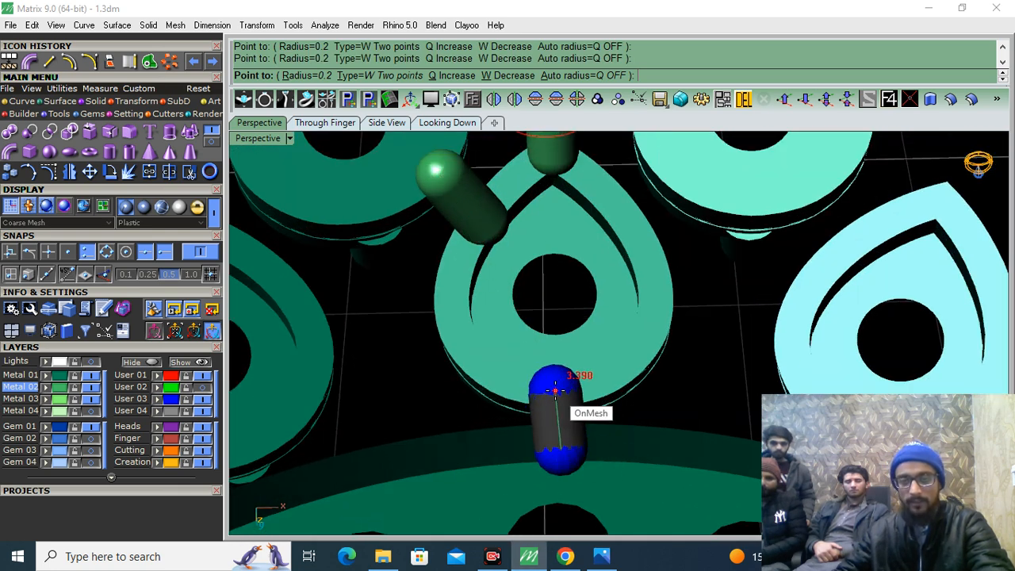
pyautogui.click(557, 390)
# Step: Turn off object snaps and polar array the halo-ring support around the origin with 16 items over 360 degrees
pyautogui.scroll(-3, 561, 411)
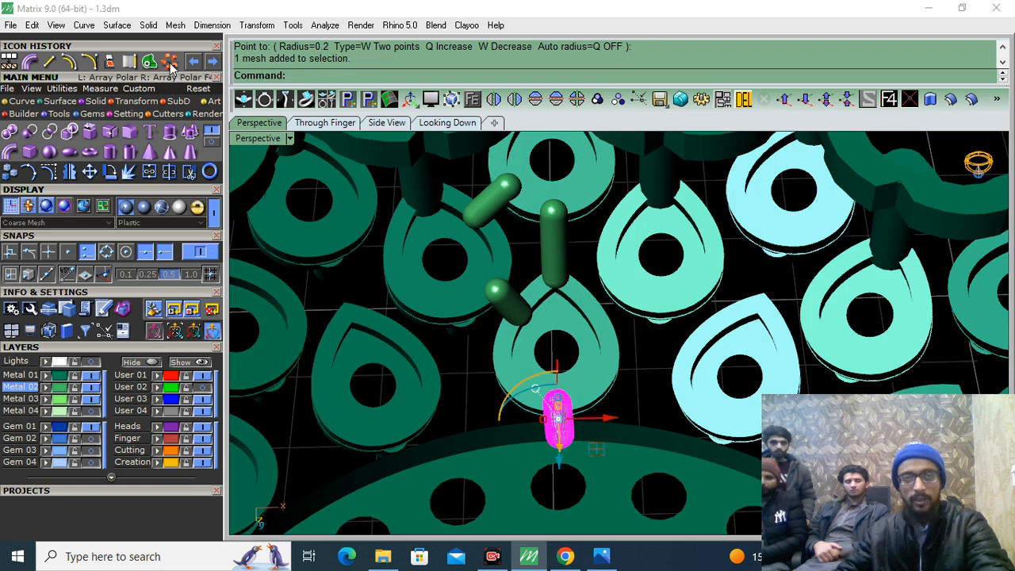
pyautogui.click(198, 251)
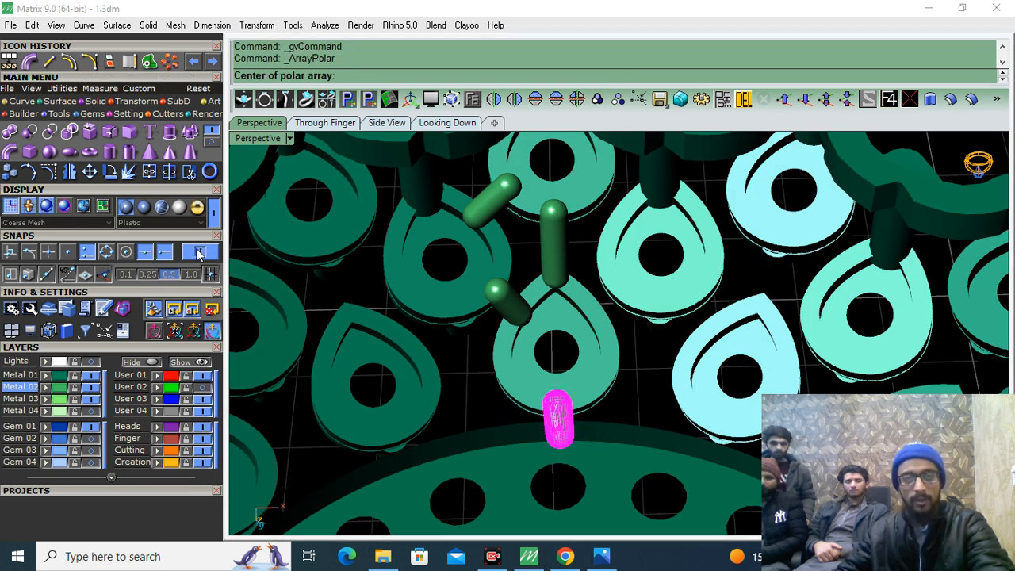
pyautogui.write('0')
pyautogui.press('Return')
pyautogui.press('Return')
pyautogui.press('Return')
pyautogui.press('Return')
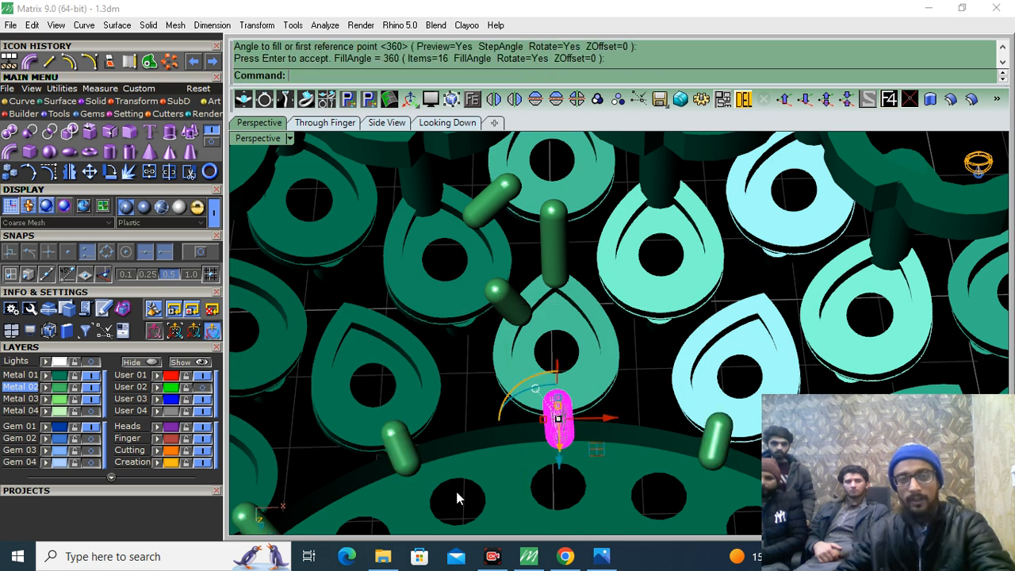
# Step: Mirror the outer diagonal support across the Y axis and polar array the pair with 16 items over 360 degrees
pyautogui.click(560, 257)
pyautogui.scroll(2, 488, 309)
pyautogui.click(485, 244)
pyautogui.click(493, 98)
pyautogui.keyDown('shift'); pyautogui.click(644, 262); pyautogui.keyUp('shift')
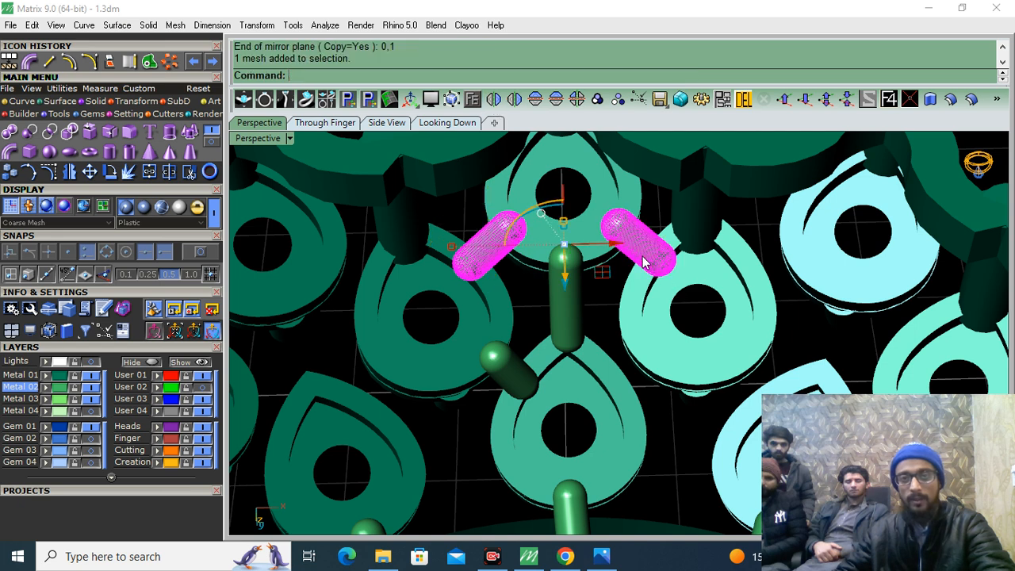
pyautogui.click(169, 62)
pyautogui.rightClick(597, 298)
pyautogui.rightClick(597, 298)
pyautogui.rightClick(598, 298)
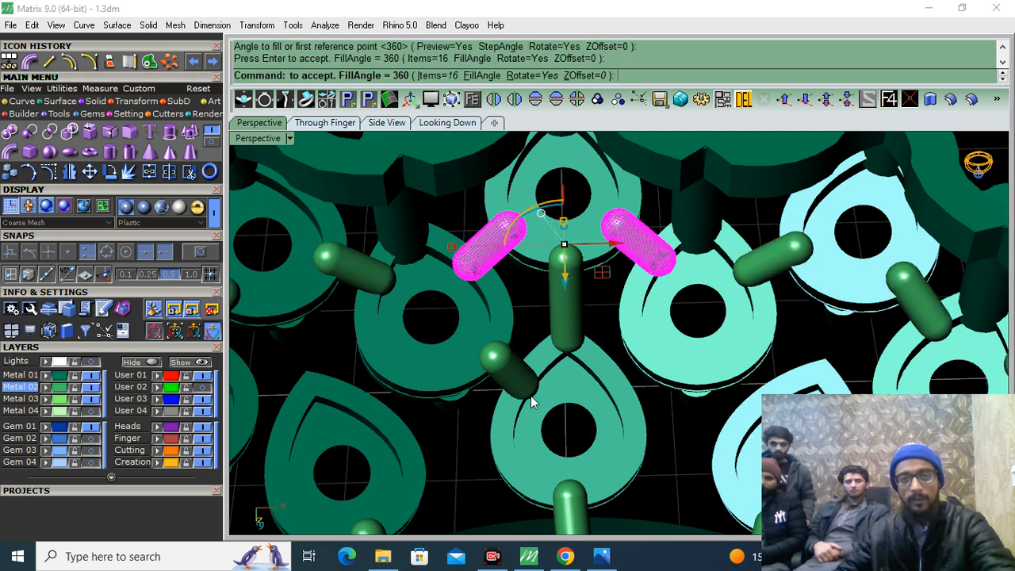
# Step: Mirror the inner diagonal support across the Y axis and polar array the pair with 16 items over 360 degrees
pyautogui.click(507, 370)
pyautogui.click(493, 99)
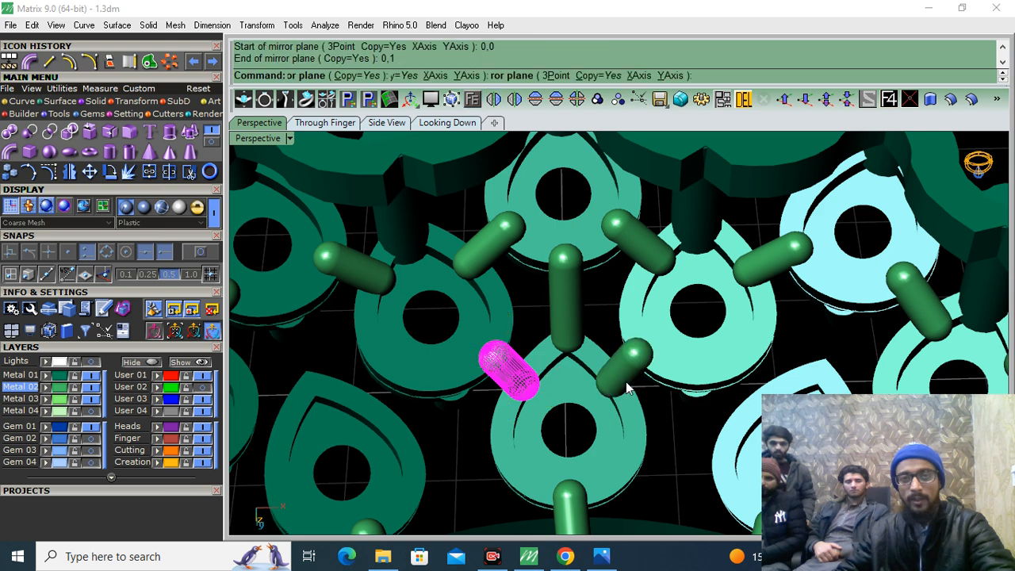
pyautogui.click(170, 62)
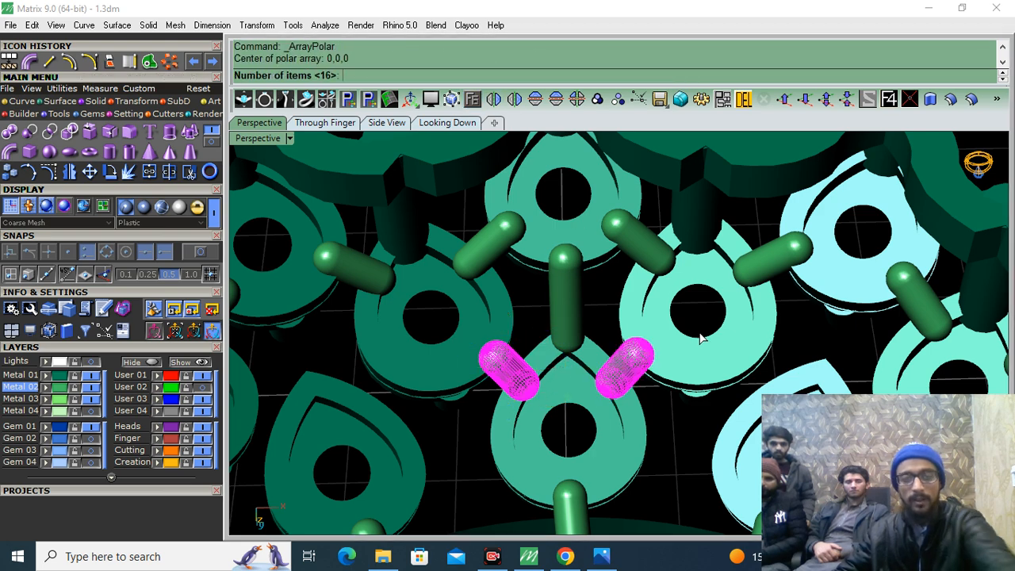
pyautogui.rightClick(701, 339)
pyautogui.rightClick(690, 340)
pyautogui.rightClick(682, 340)
pyautogui.click(470, 445)
# Step: Add a 0.2 radius BelSupport on the underside between the halo ring and the innermost ring
pyautogui.scroll(-5, 534, 394)
pyautogui.moveTo(533, 394); pyautogui.dragTo(530, 426, button='right')
pyautogui.scroll(-1, 563, 348)
pyautogui.moveTo(559, 322); pyautogui.dragTo(528, 415, button='right')
pyautogui.scroll(7, 529, 414)
pyautogui.click(557, 383)
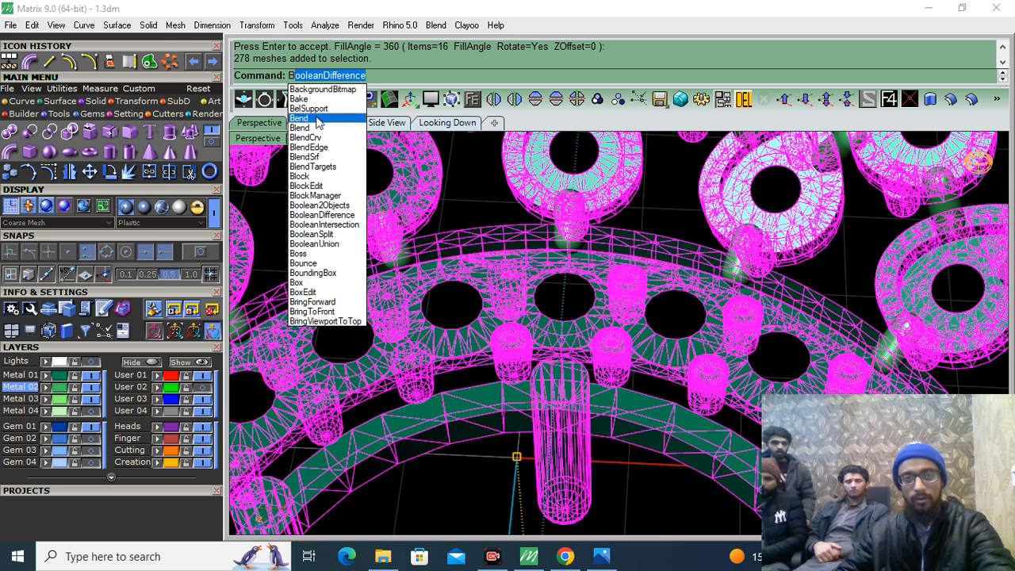
pyautogui.click(316, 109)
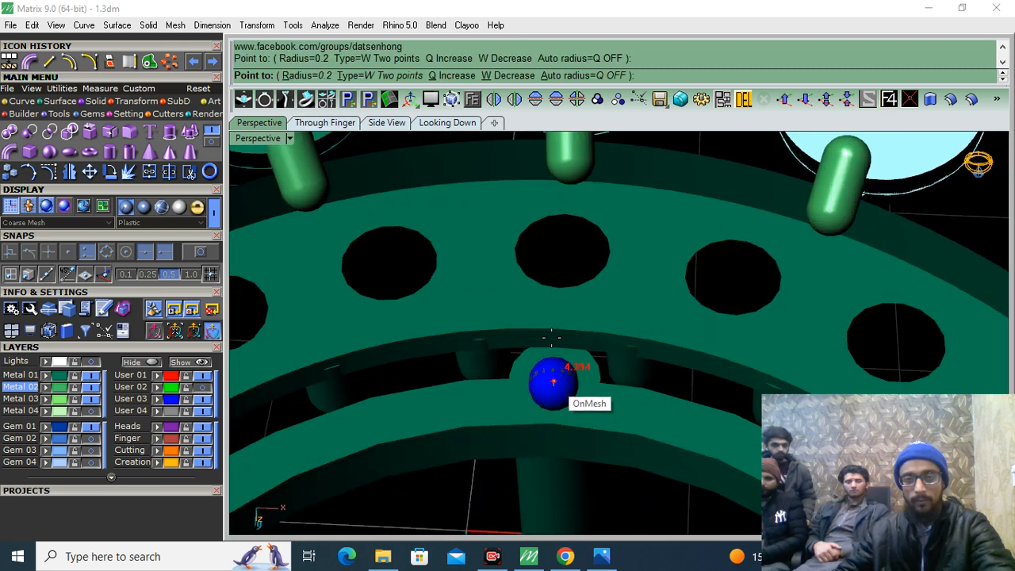
pyautogui.click(560, 325)
pyautogui.click(559, 392)
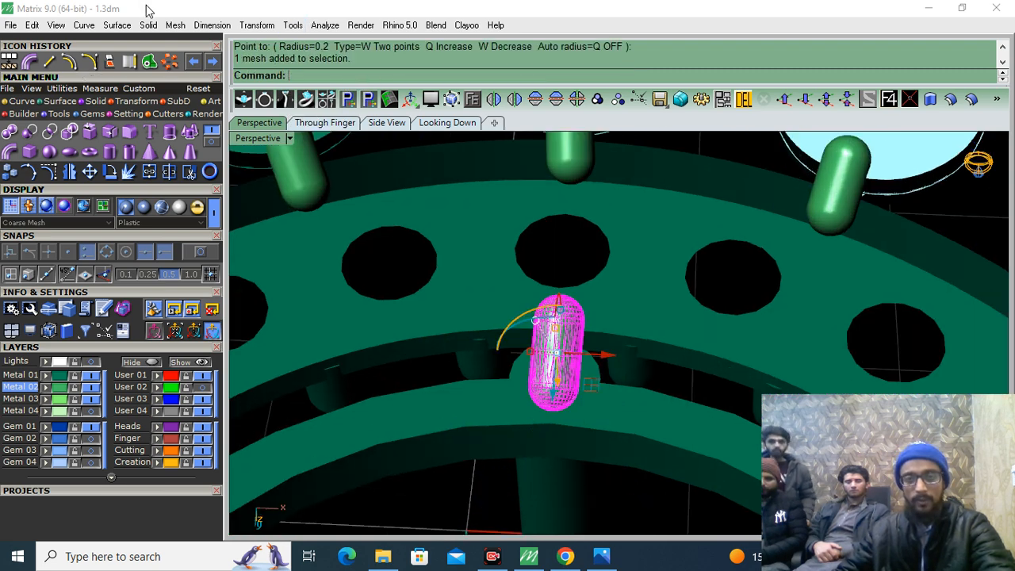
# Step: Polar array the inner-ring support around the origin with 6 items over 360 degrees
pyautogui.click(347, 100)
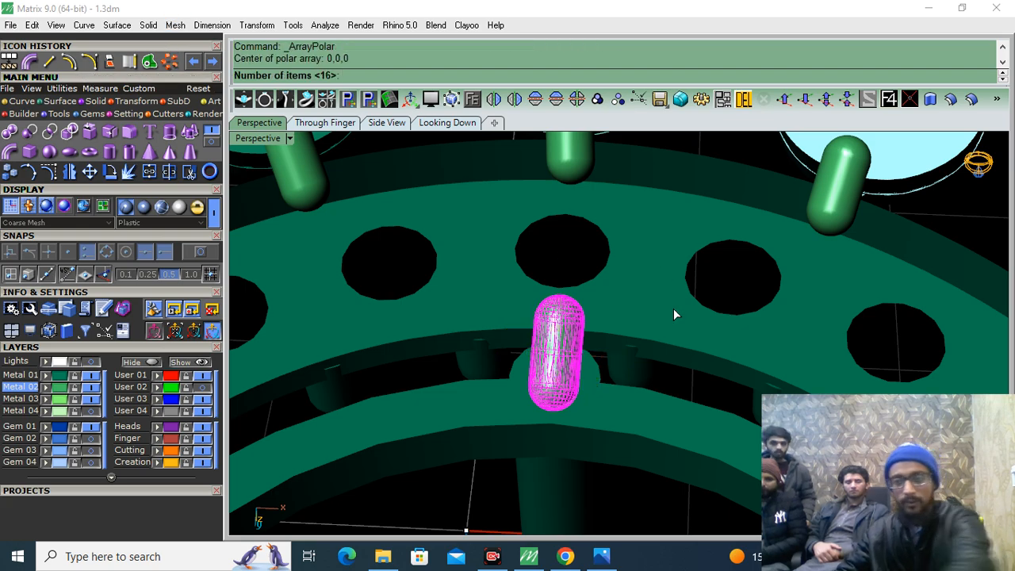
pyautogui.write('6')
pyautogui.press('Return')
pyautogui.press('Return')
pyautogui.press('Return')
# Step: Select the meshed copies of the metal parts, excluding the supports, and delete them
pyautogui.scroll(-2, 637, 256)
pyautogui.scroll(-3, 636, 250)
pyautogui.moveTo(539, 403); pyautogui.dragTo(560, 344, button='right')
pyautogui.hotkey('ctrl', 'a')
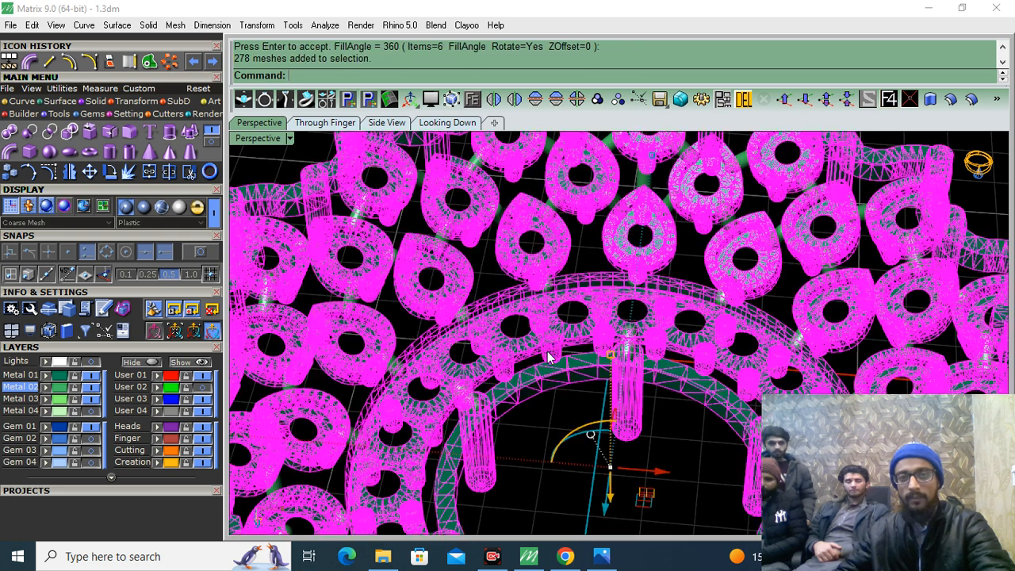
pyautogui.scroll(-5, 549, 349)
pyautogui.press('Delete')
# Step: Select all the underside support meshes and group them
pyautogui.moveTo(691, 249); pyautogui.dragTo(591, 300, button='right')
pyautogui.moveTo(684, 204); pyautogui.dragTo(373, 496)
pyautogui.hotkey('ctrl', 'g')
# Step: Group the supports with the original head geometry and assign everything to the Metal 01 layer
pyautogui.click(371, 401)
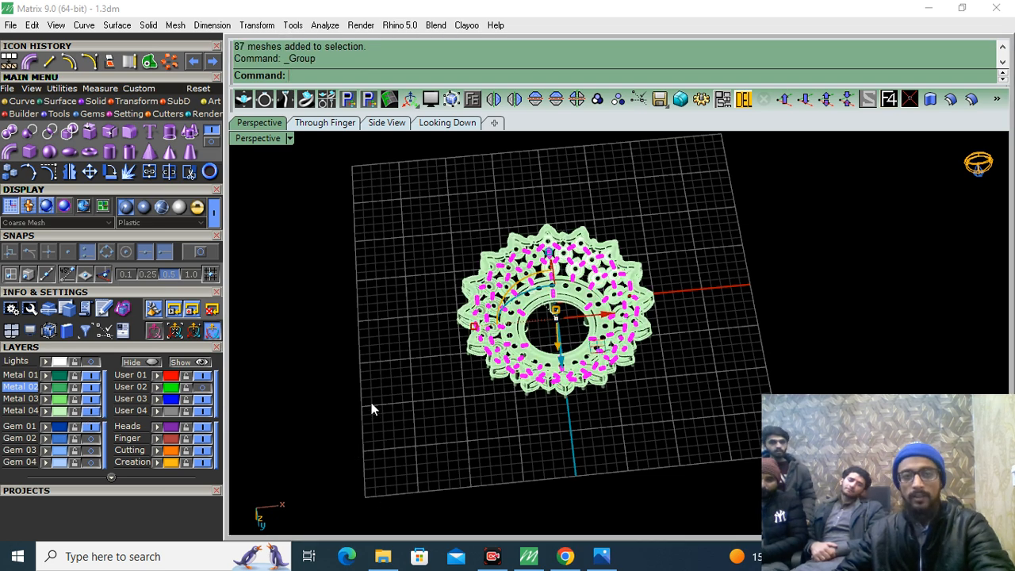
pyautogui.moveTo(421, 437); pyautogui.dragTo(400, 466)
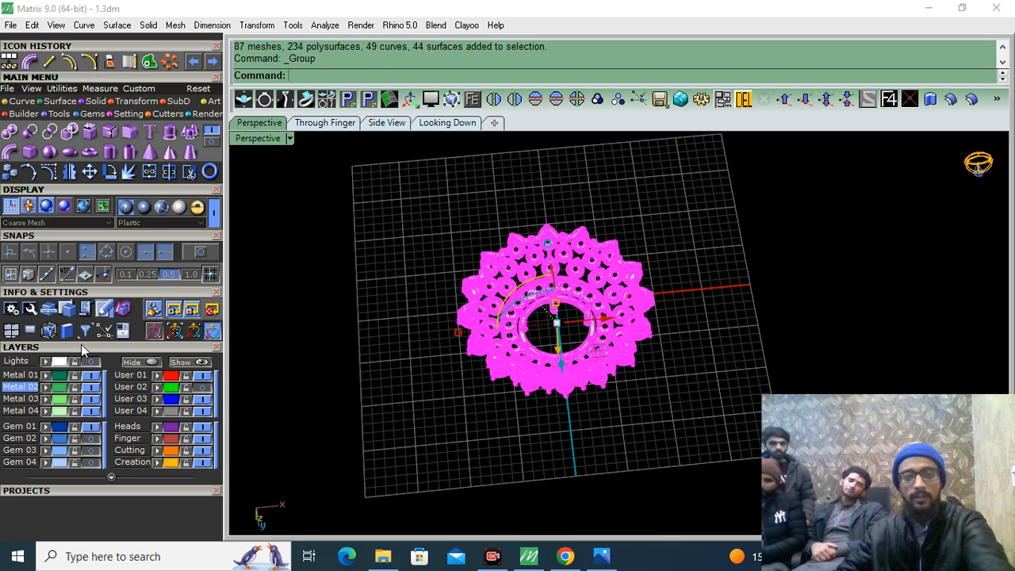
pyautogui.click(46, 377)
pyautogui.click(555, 161)
# Step: Ungroup the head, put the underside supports on the User 04 layer and ungroup them
pyautogui.moveTo(558, 155); pyautogui.dragTo(639, 266, button='right')
pyautogui.scroll(8, 632, 388)
pyautogui.moveTo(571, 449); pyautogui.dragTo(473, 312, button='right')
pyautogui.click(510, 238)
pyautogui.scroll(5, 525, 272)
pyautogui.click(601, 98)
pyautogui.click(642, 420)
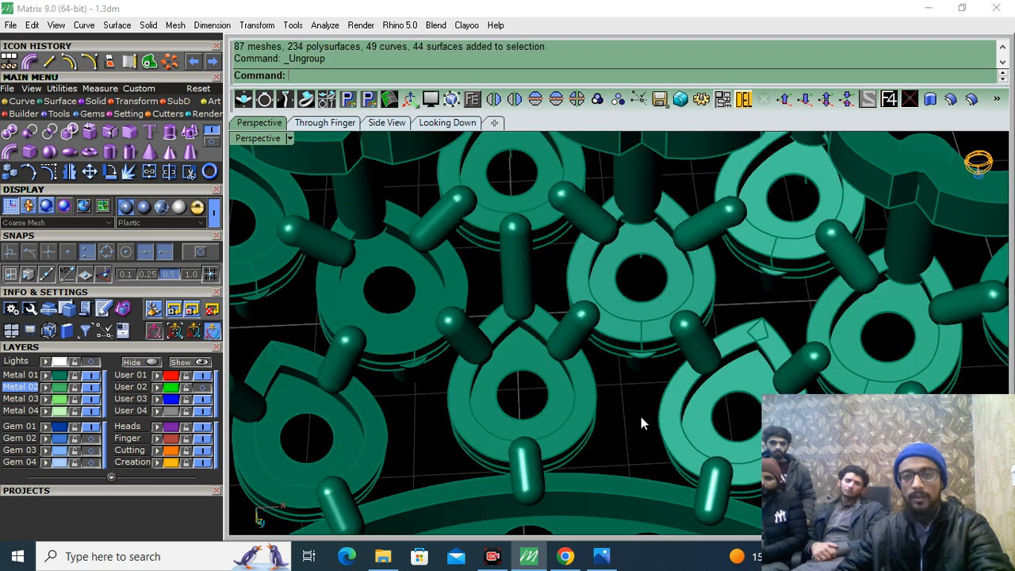
pyautogui.click(513, 270)
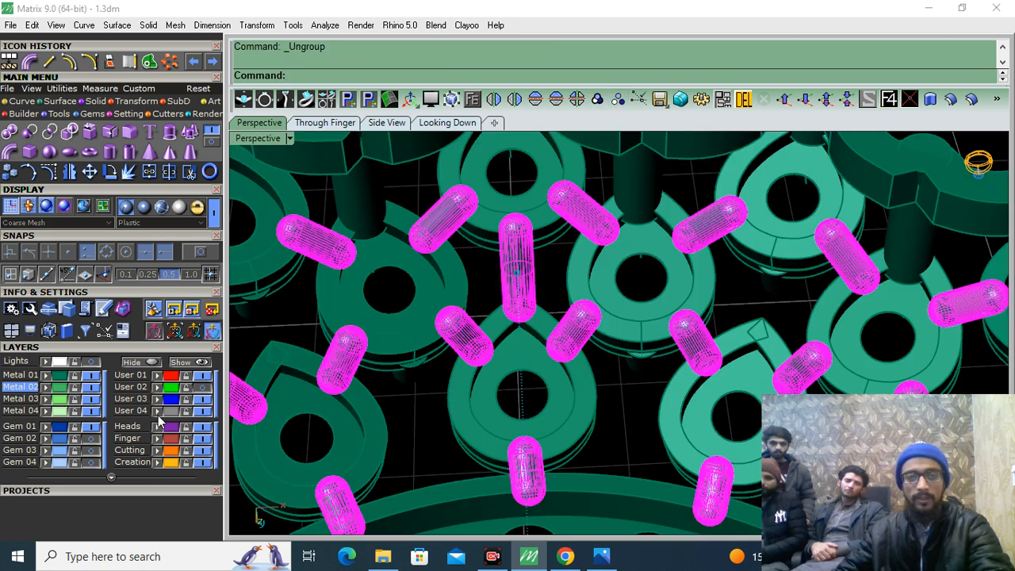
# Step: Polar array the long straight support between the outer and inner pear settings with 16 items over 360 degrees
pyautogui.click(536, 313)
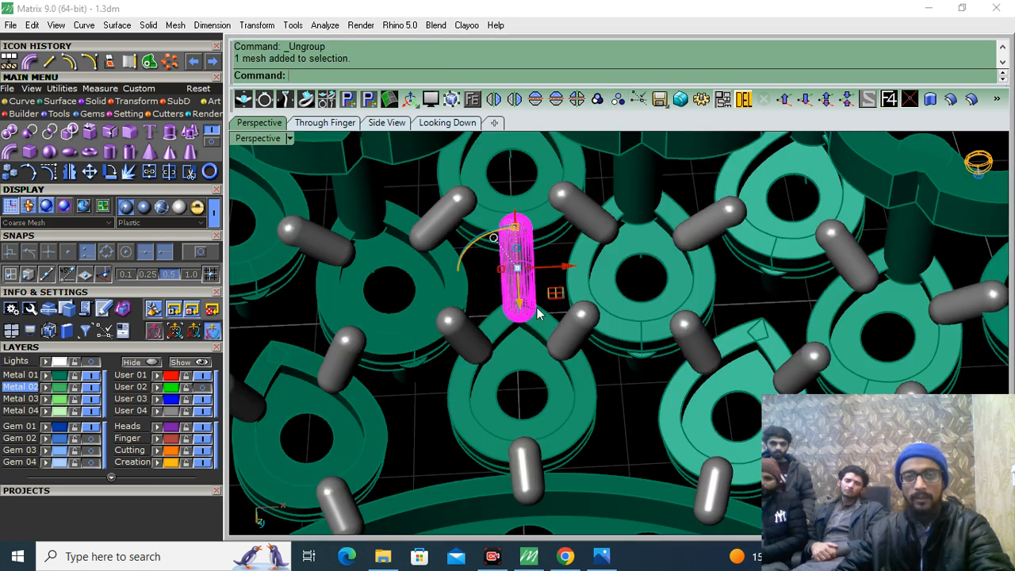
pyautogui.click(169, 62)
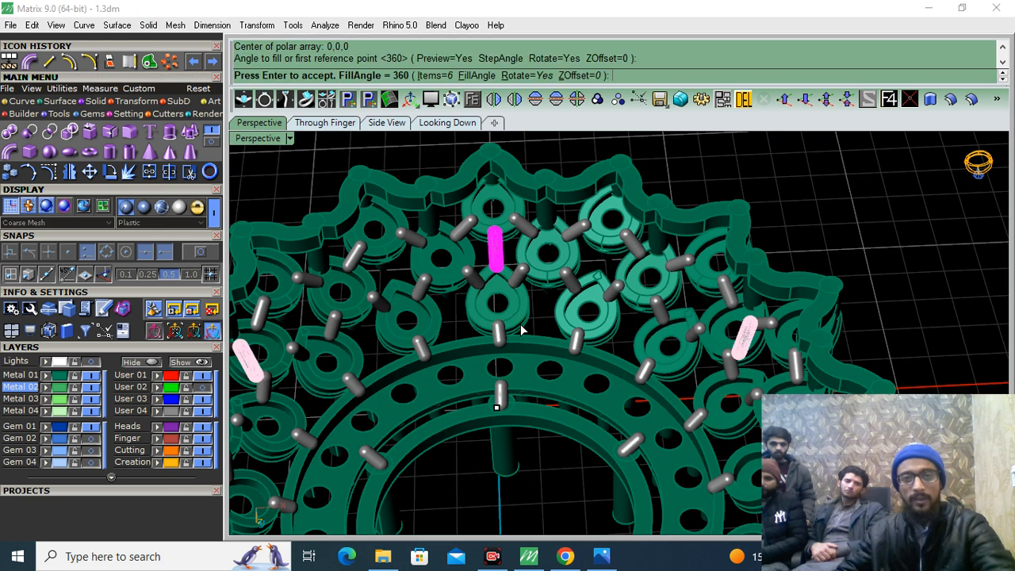
pyautogui.click(434, 75)
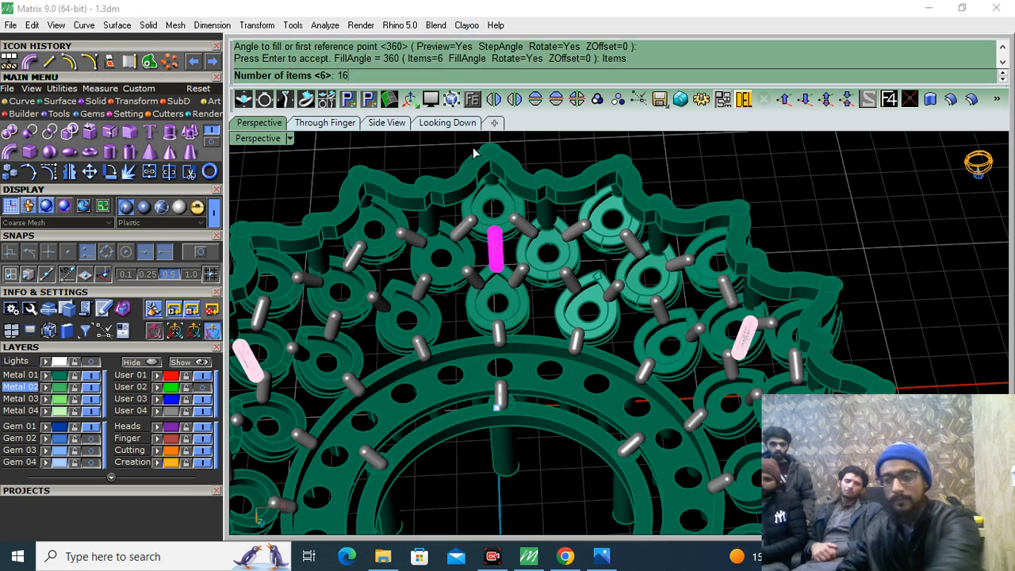
pyautogui.write('16')
pyautogui.press('Return')
pyautogui.press('Return')
pyautogui.click(455, 494)
# Step: Select all the supports on the User 04 layer and group them
pyautogui.moveTo(493, 351); pyautogui.dragTo(510, 363, button='right')
pyautogui.scroll(-5, 553, 306)
pyautogui.moveTo(533, 198); pyautogui.dragTo(484, 294, button='right')
pyautogui.click(160, 425)
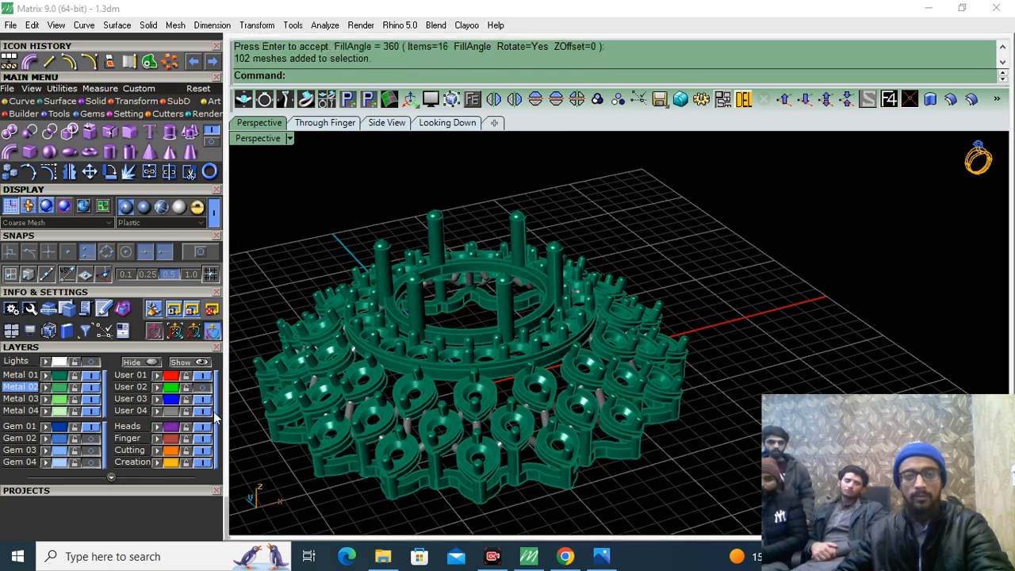
pyautogui.click(597, 99)
# Step: Group the supports and the rest of the head together, and select the complete group
pyautogui.scroll(-3, 625, 272)
pyautogui.moveTo(659, 220); pyautogui.dragTo(322, 468)
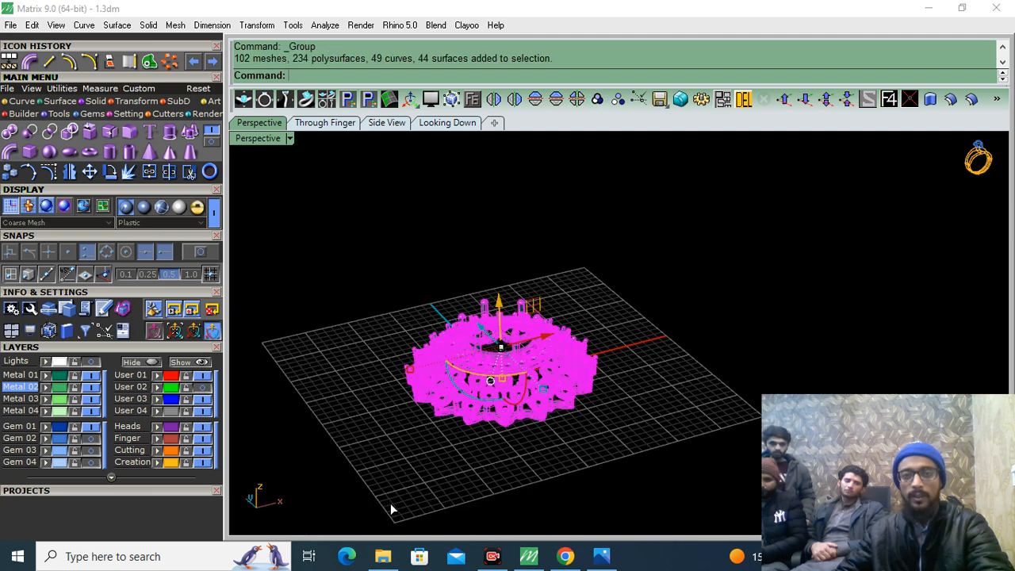
pyautogui.click(677, 254)
pyautogui.moveTo(670, 260); pyautogui.dragTo(606, 256, button='right')
pyautogui.click(551, 375)
pyautogui.moveTo(643, 337); pyautogui.dragTo(583, 428, button='right')
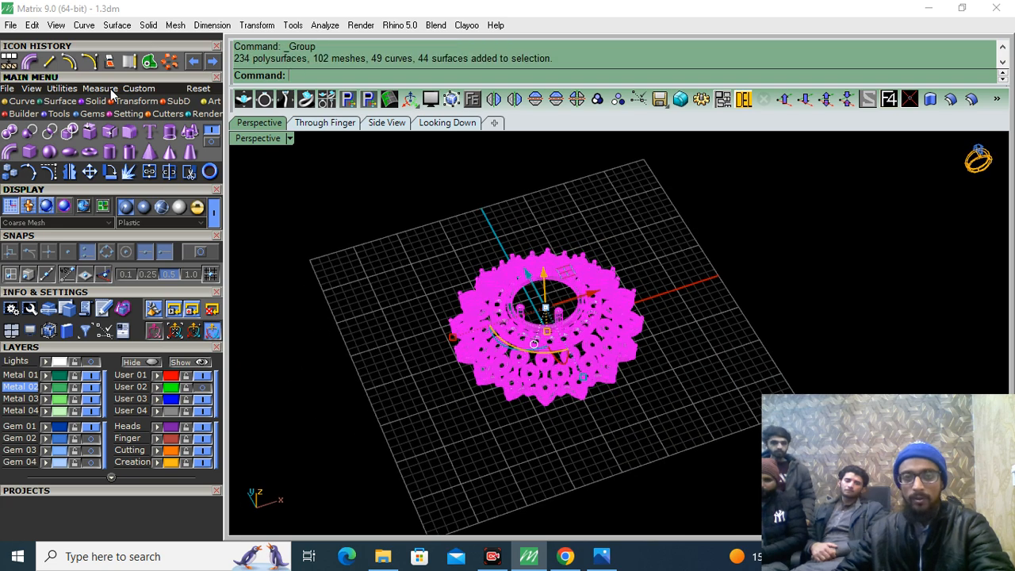
# Step: Export the selected head to the Desktop as an STL file named 1 with a 0.01 mm tolerance
pyautogui.click(11, 24)
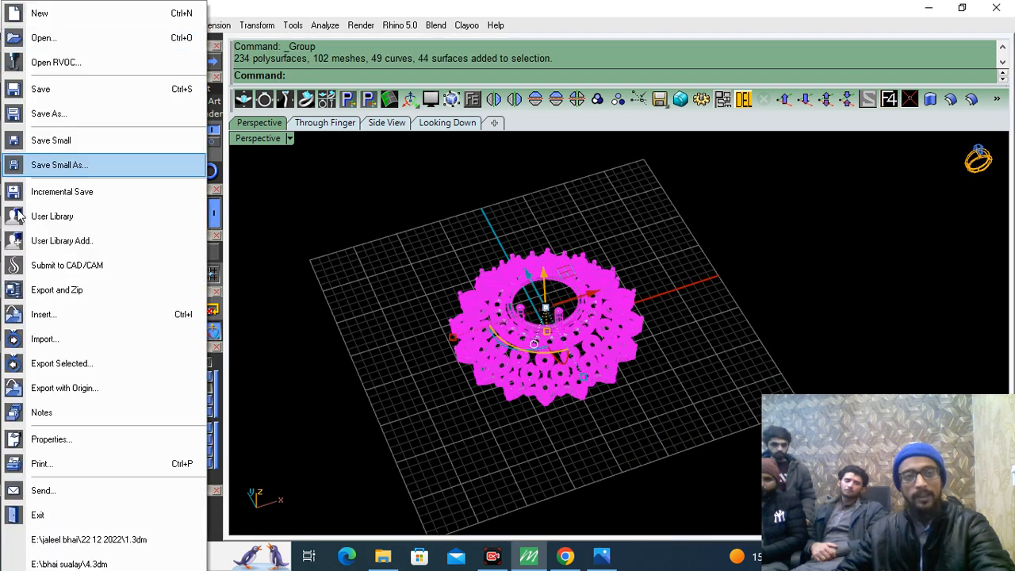
pyautogui.click(75, 365)
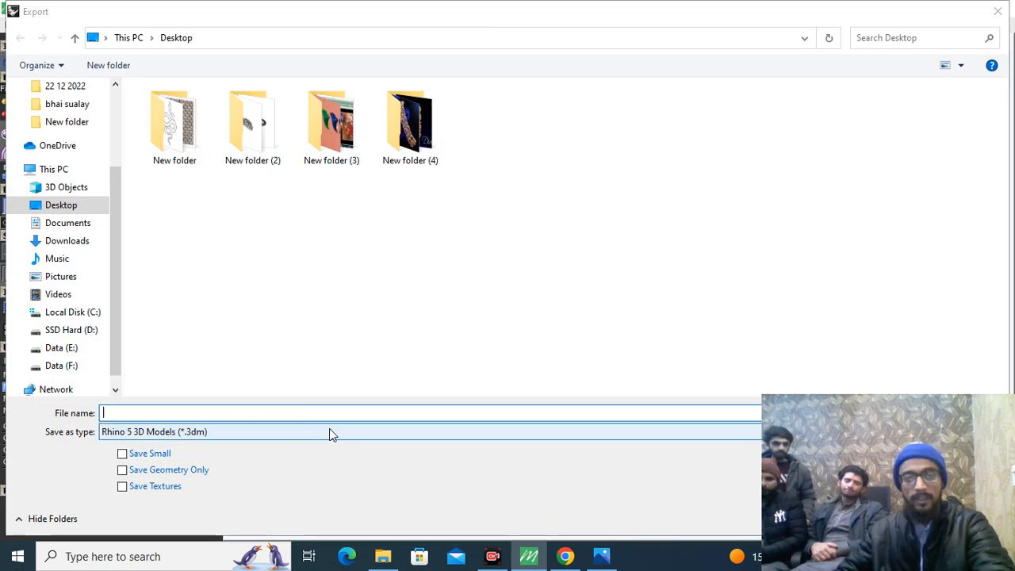
pyautogui.click(336, 432)
pyautogui.scroll(-3, 399, 270)
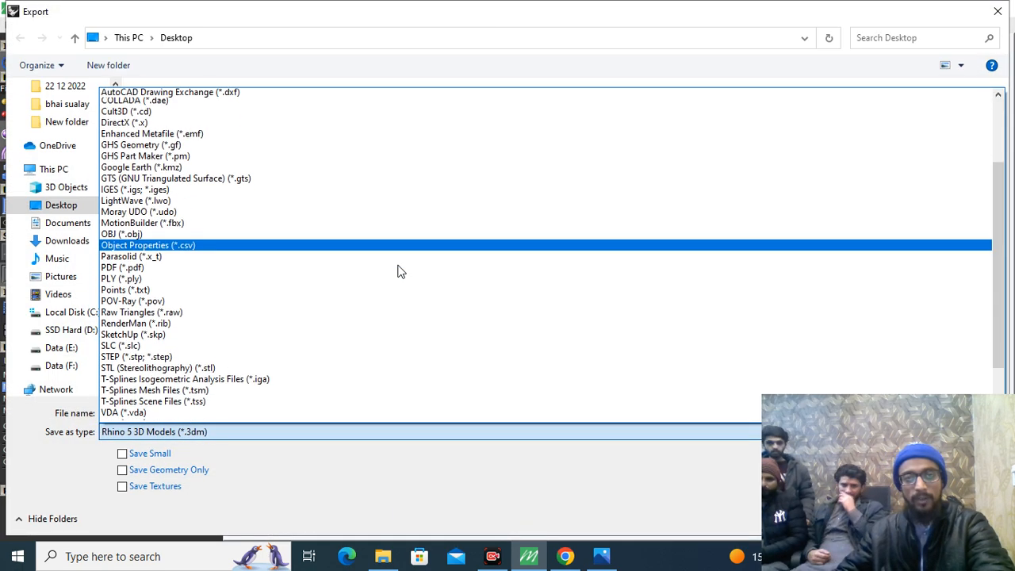
pyautogui.scroll(-1, 313, 402)
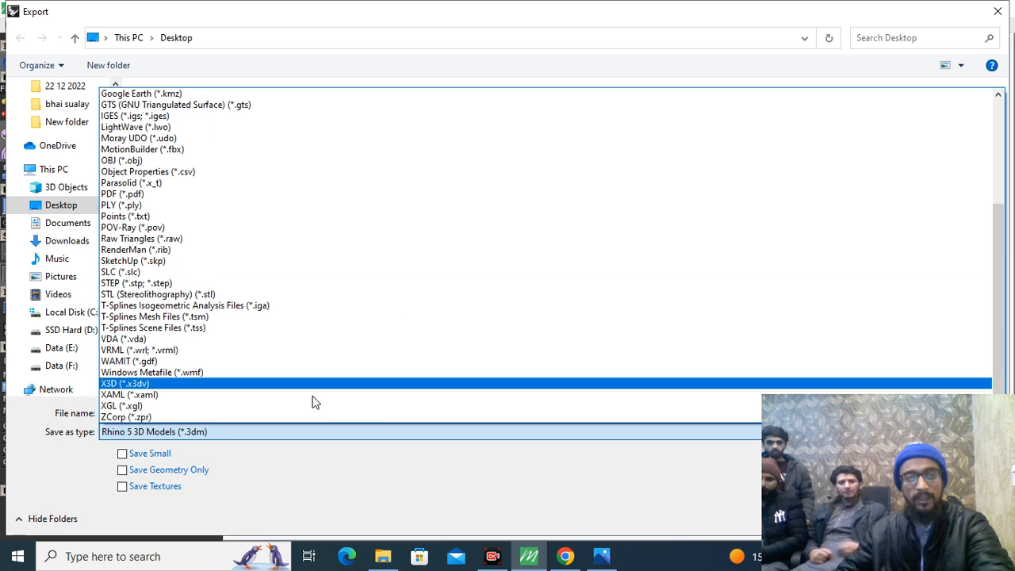
pyautogui.click(215, 295)
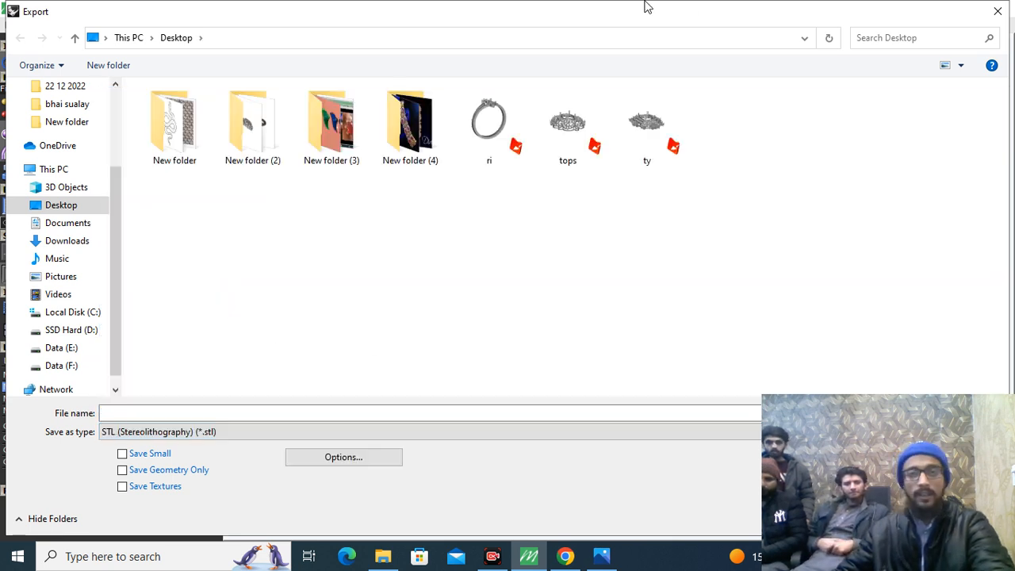
pyautogui.click(318, 411)
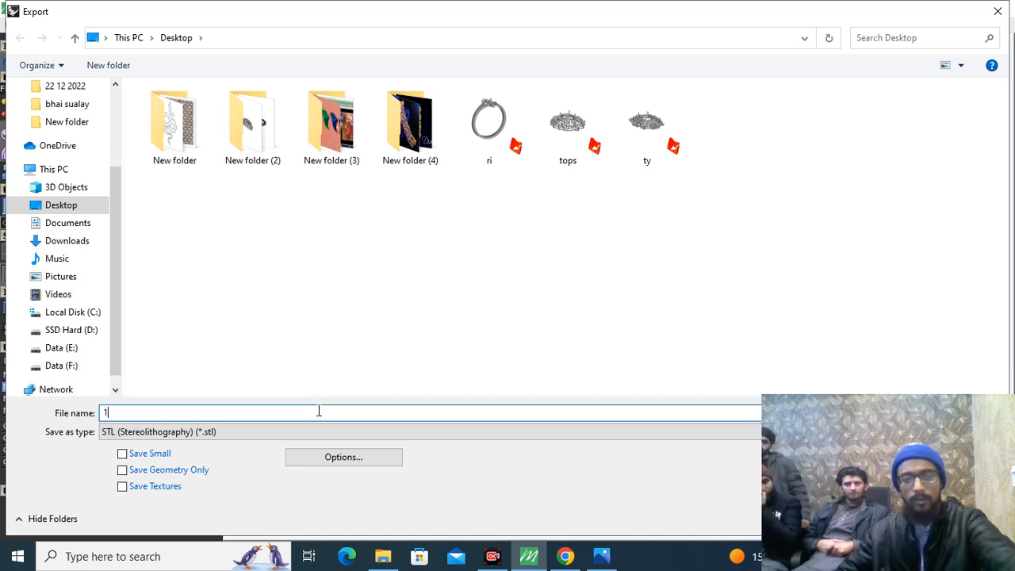
pyautogui.press('Return')
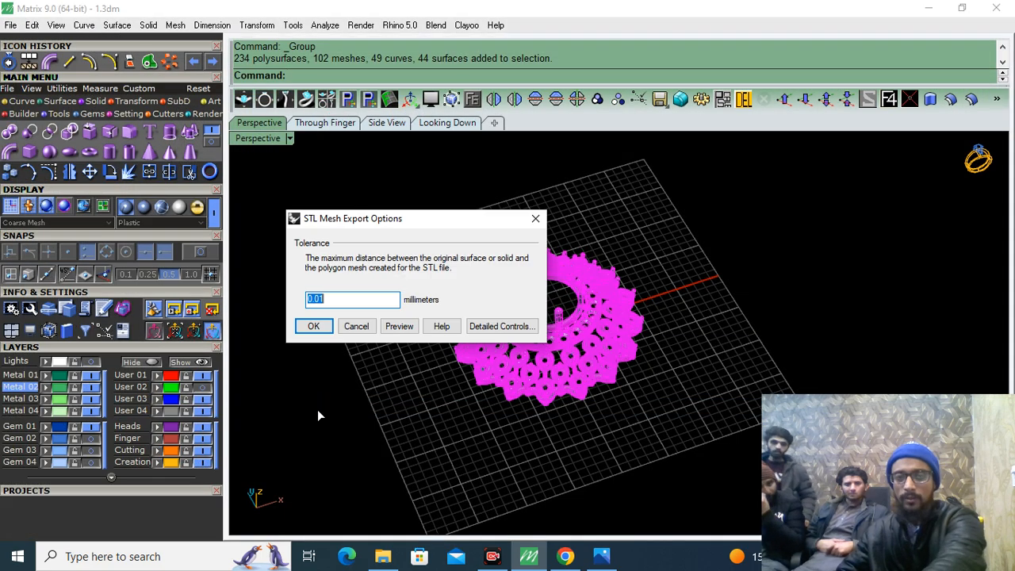
pyautogui.press('Return')
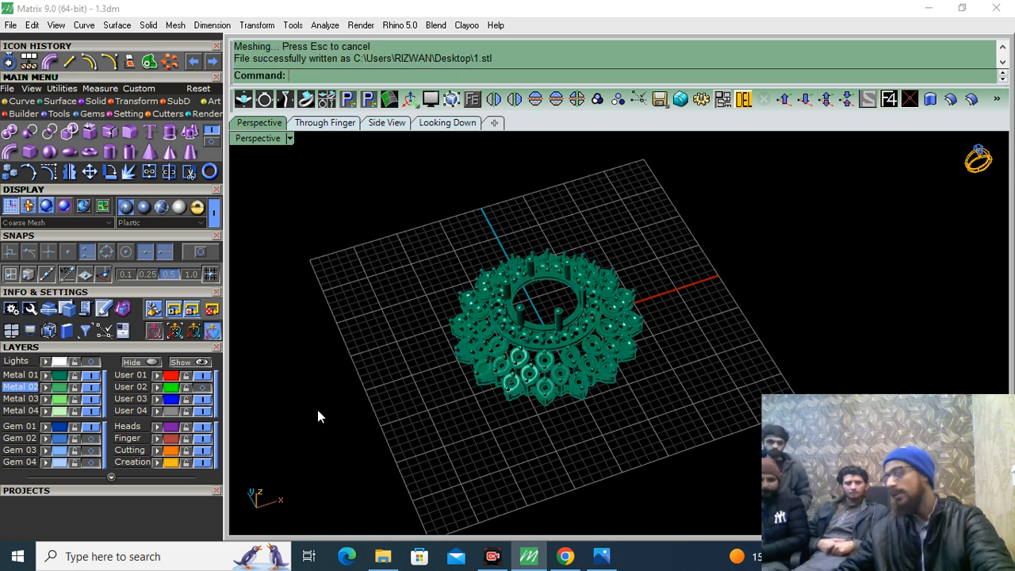
# Step: Open the exported 1.stl from the desktop in Magics and inspect the settings and supports
pyautogui.click(927, 7)
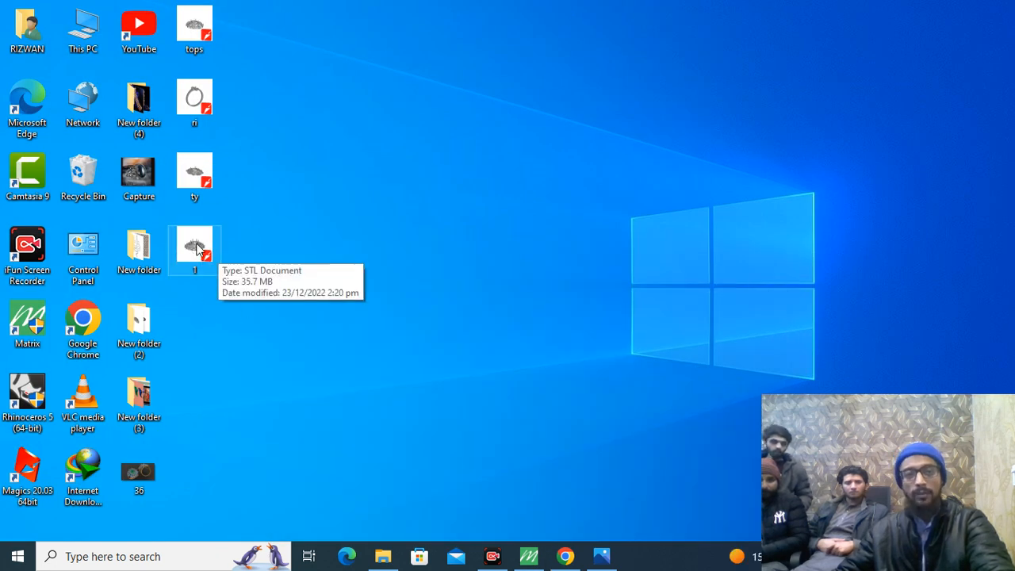
pyautogui.doubleClick(196, 249)
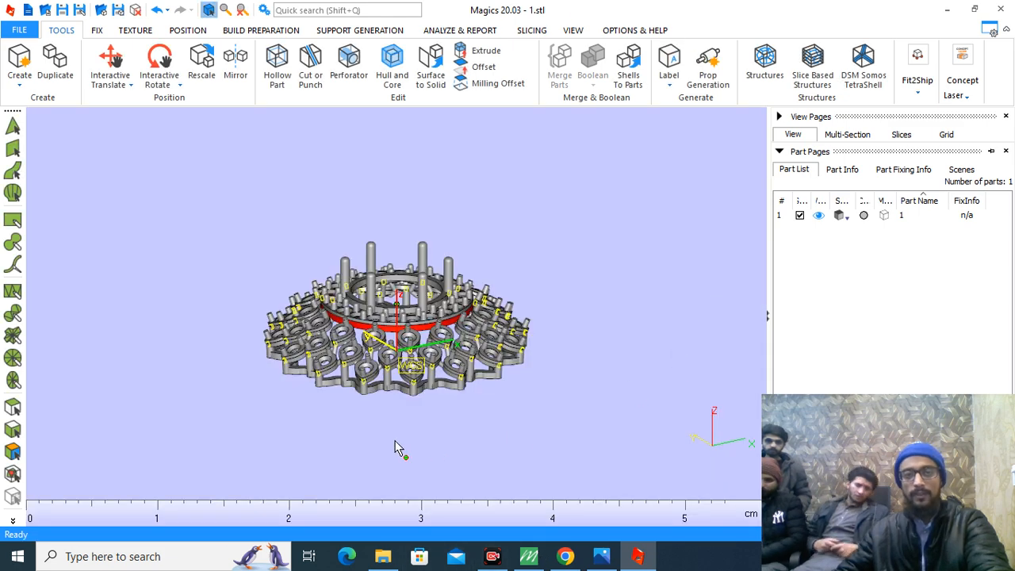
pyautogui.scroll(5, 392, 444)
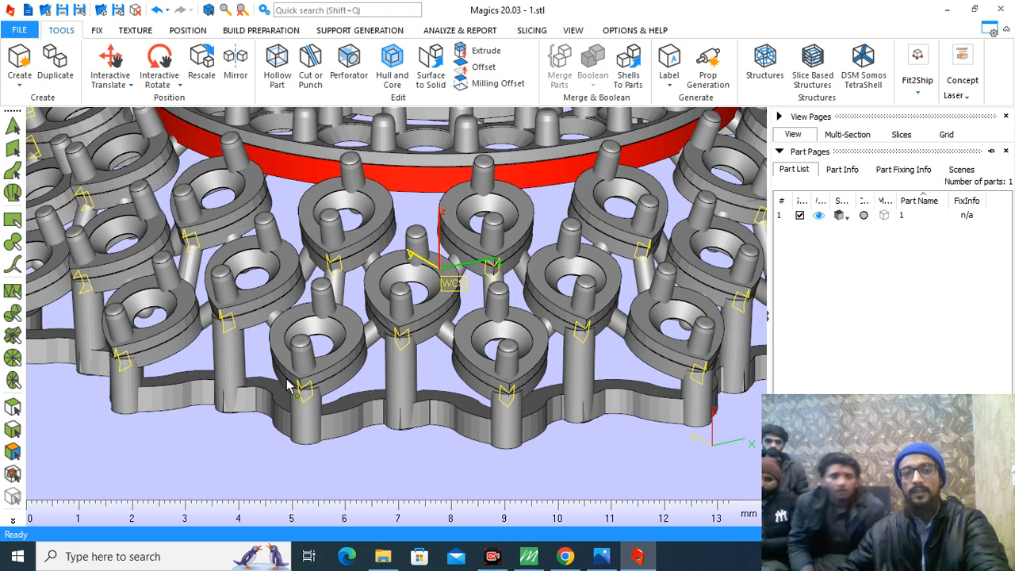
pyautogui.scroll(-5, 388, 318)
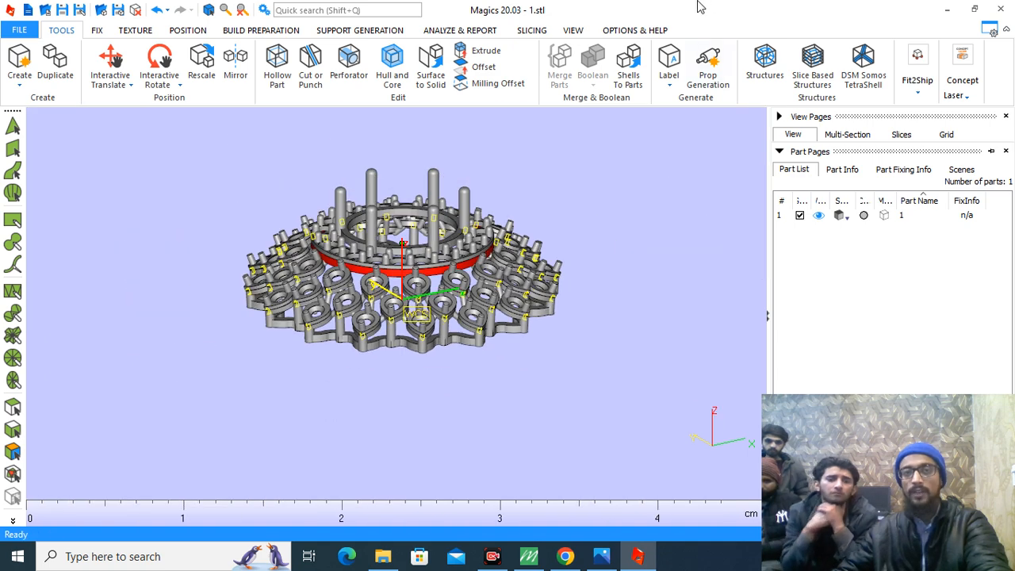
pyautogui.moveTo(478, 238); pyautogui.dragTo(467, 305, button='right')
# Step: Reduce triangles with 0.0200 mm detail, 45° maximum angle and 5 iterations, and collapse sharp triangles using a 0.010 mm filter and 3° angle
pyautogui.hotkey('ctrl', 't')
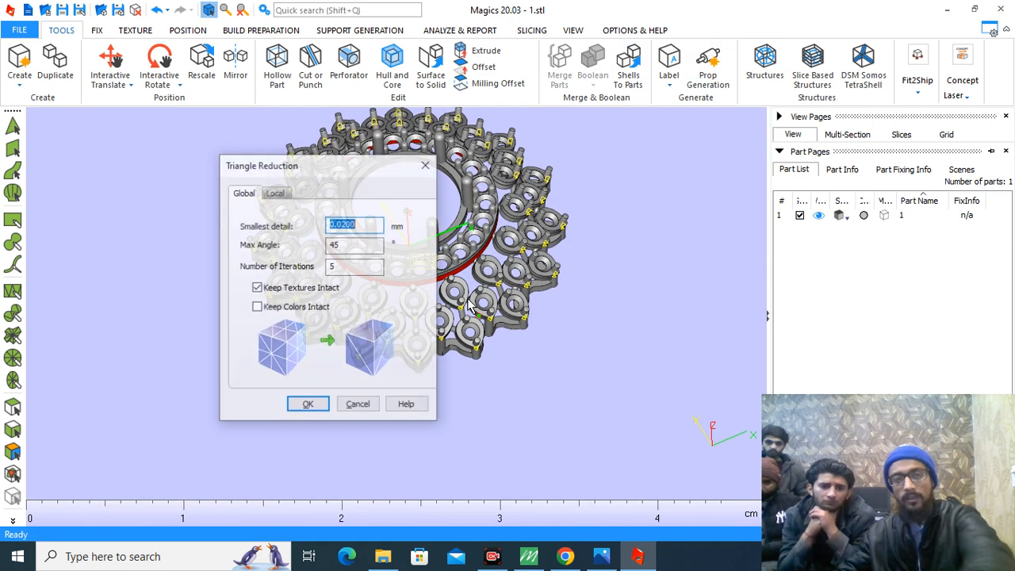
pyautogui.moveTo(346, 168); pyautogui.dragTo(211, 168)
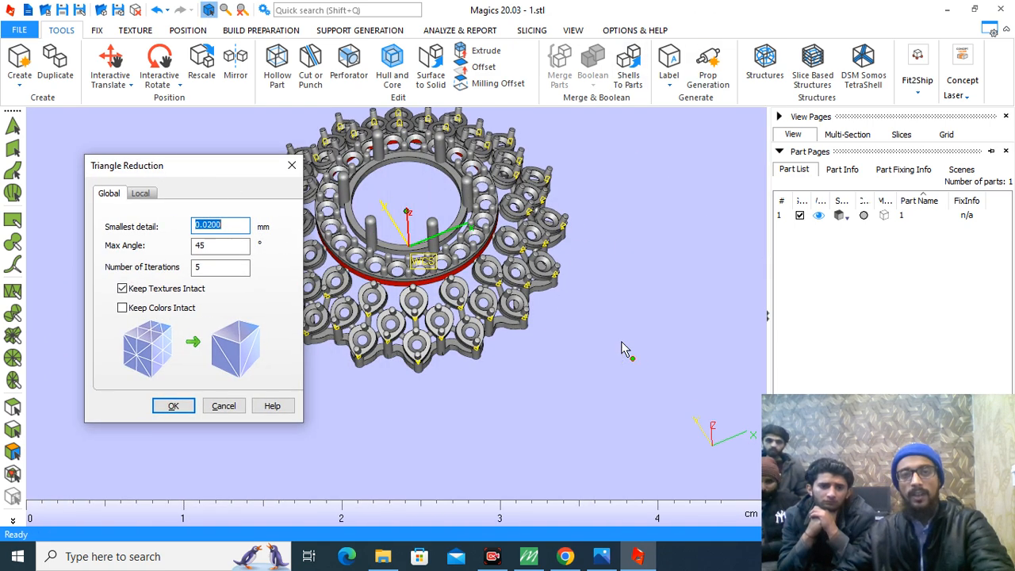
pyautogui.moveTo(621, 341); pyautogui.dragTo(715, 386, button='middle')
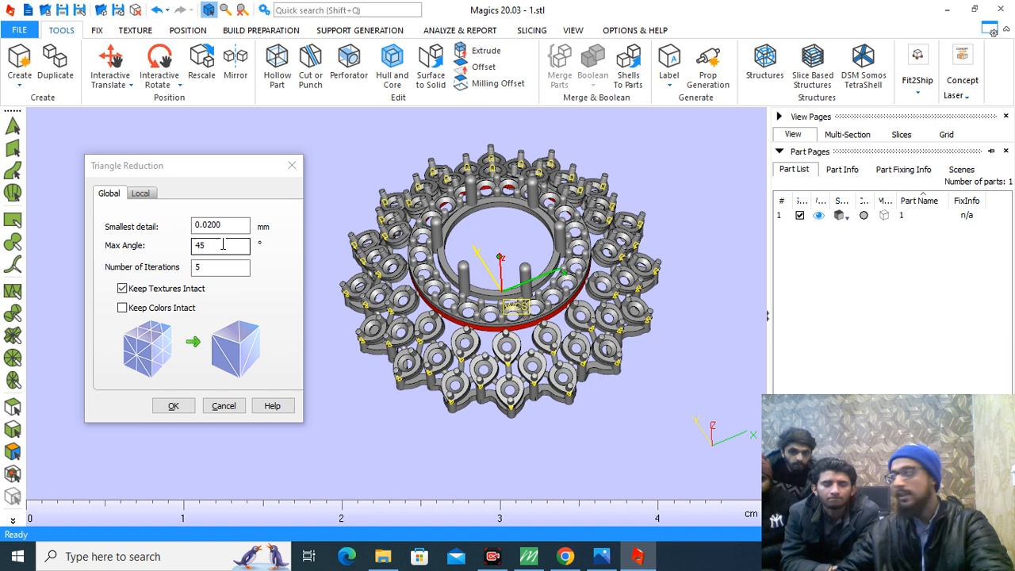
pyautogui.click(190, 406)
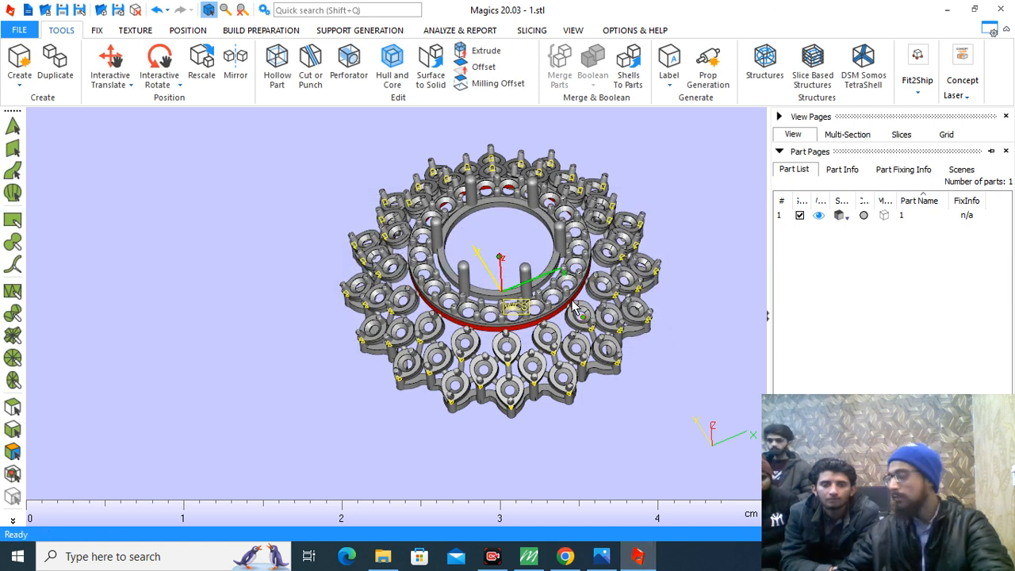
pyautogui.hotkey('ctrl', 'shift', 'f')
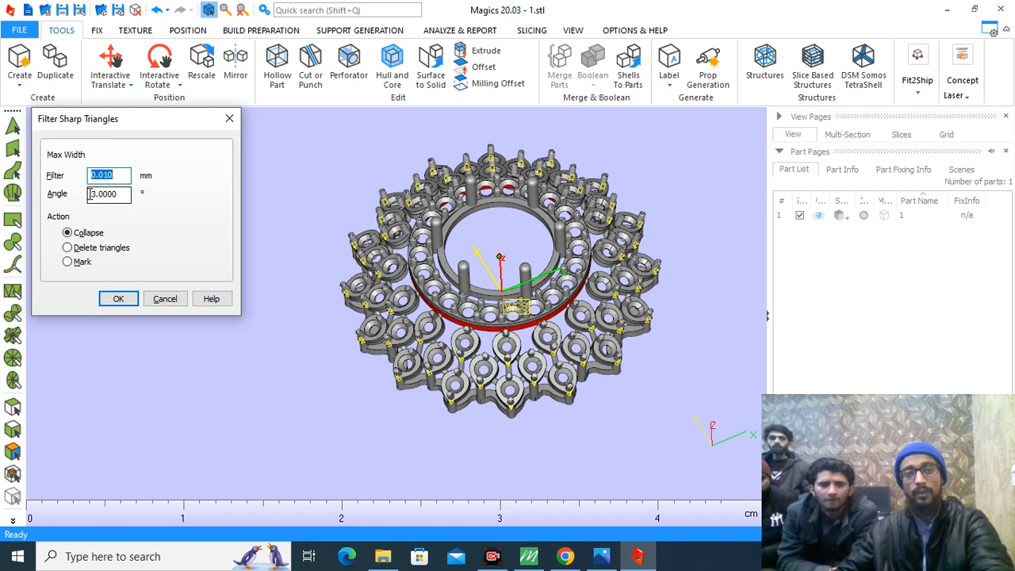
pyautogui.click(118, 298)
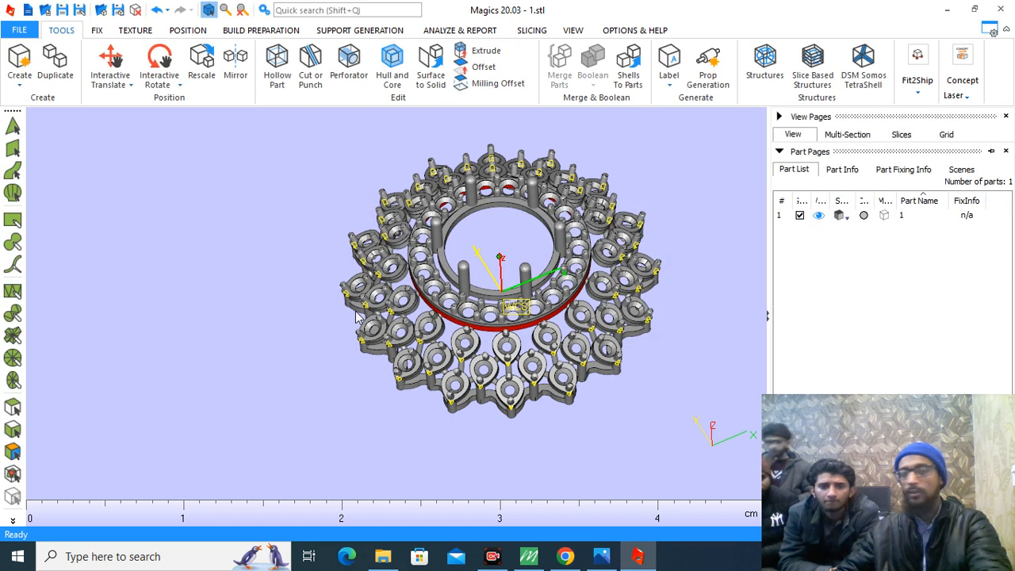
# Step: Open the Fix Wizard for part 1 and run the diagnostics on normals, edges, holes and shells
pyautogui.moveTo(553, 259); pyautogui.dragTo(501, 240, button='middle')
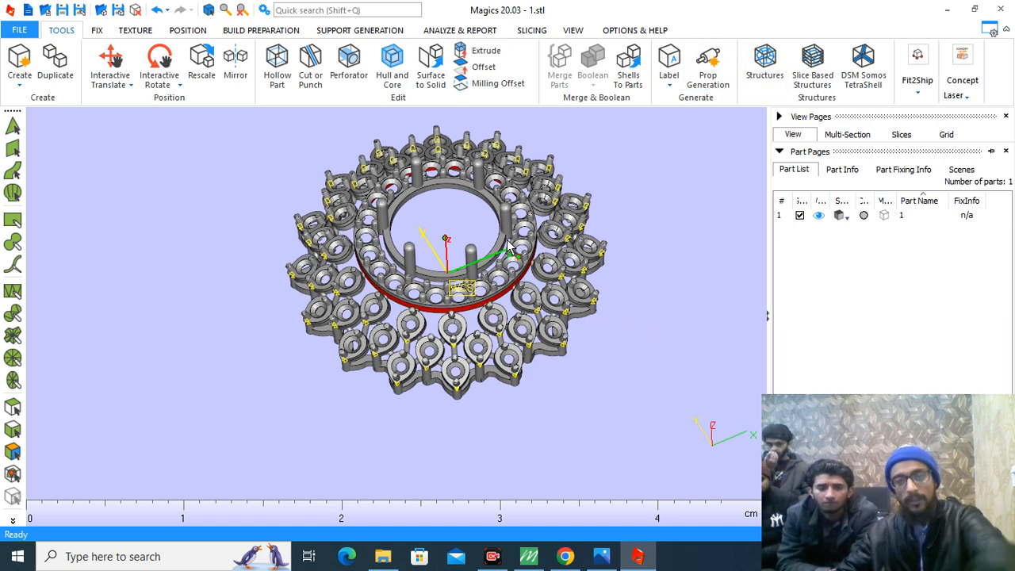
pyautogui.hotkey('ctrl', 'f')
pyautogui.moveTo(534, 241); pyautogui.dragTo(451, 272, button='middle')
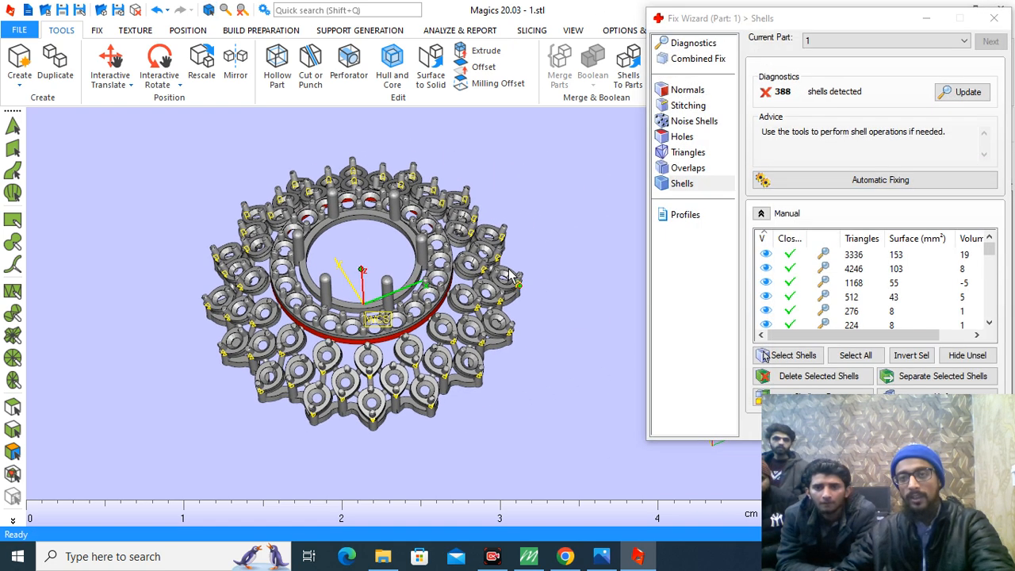
pyautogui.click(693, 43)
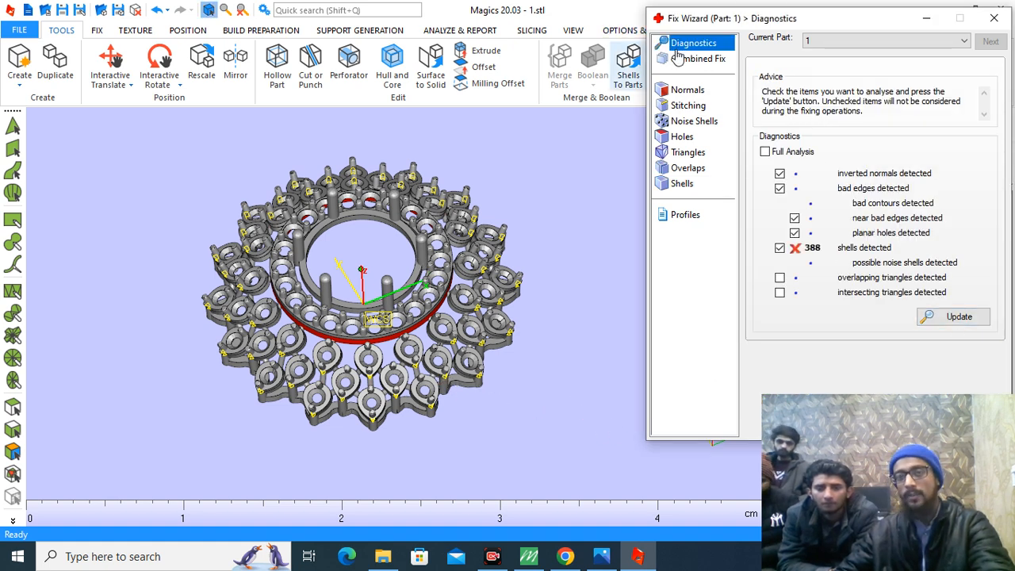
pyautogui.click(966, 319)
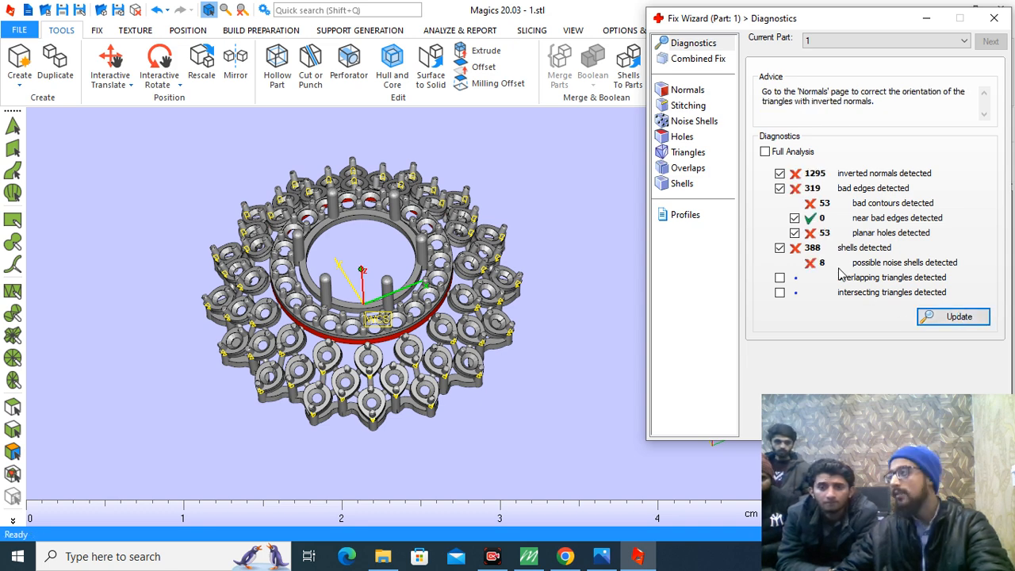
# Step: Invert the shell of the red outer band on the central ring to correct its normals, and recheck for inverted normals
pyautogui.click(685, 92)
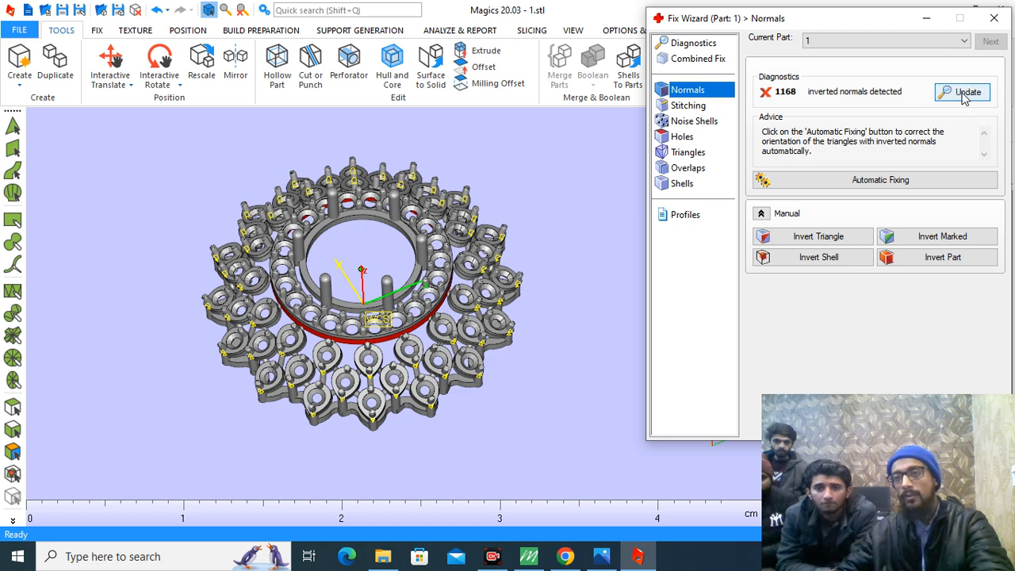
pyautogui.moveTo(371, 360); pyautogui.dragTo(354, 329, button='right')
pyautogui.scroll(5, 344, 362)
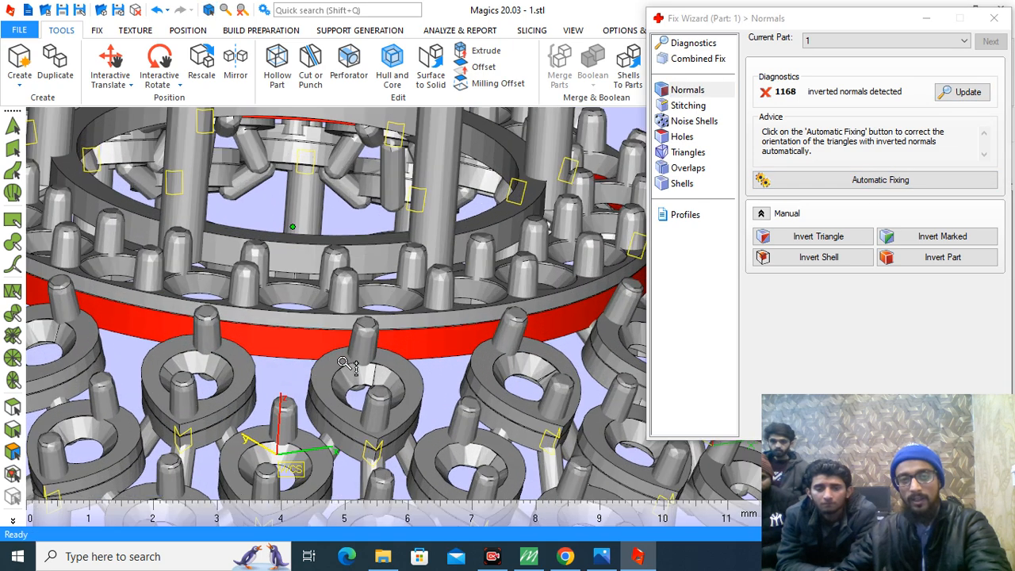
pyautogui.scroll(-5, 293, 346)
pyautogui.moveTo(354, 313); pyautogui.dragTo(357, 369, button='right')
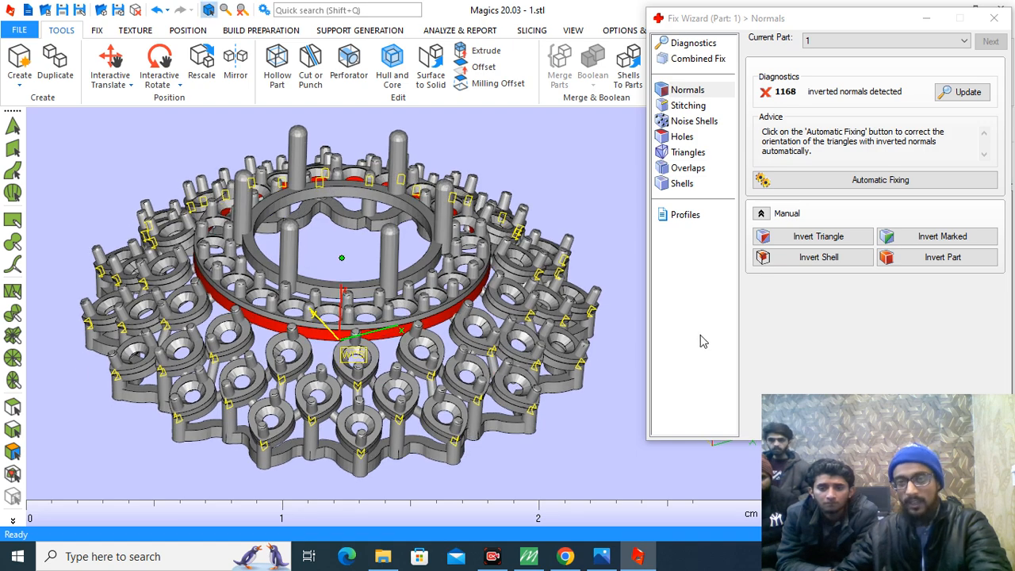
pyautogui.click(819, 268)
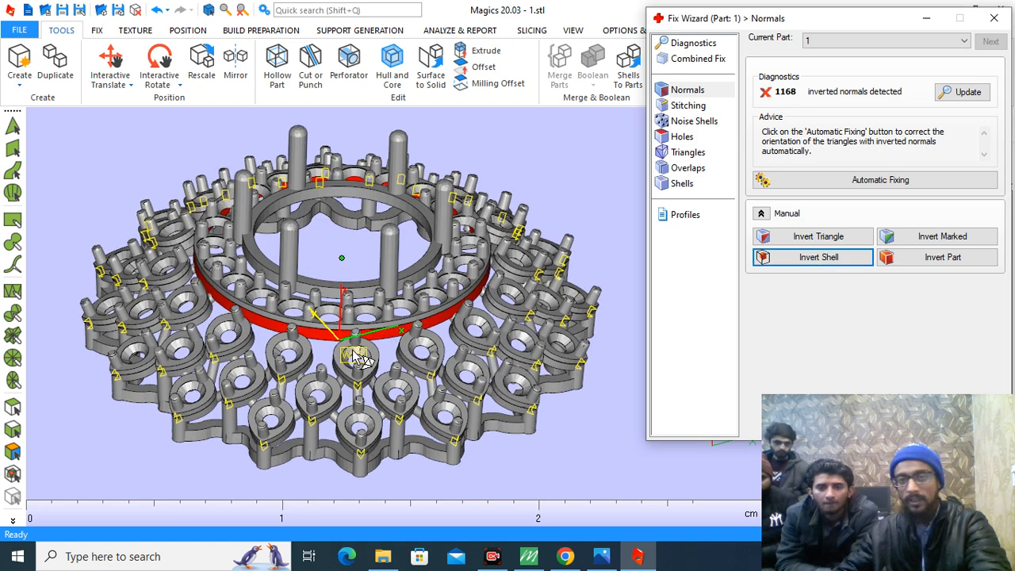
pyautogui.scroll(5, 363, 353)
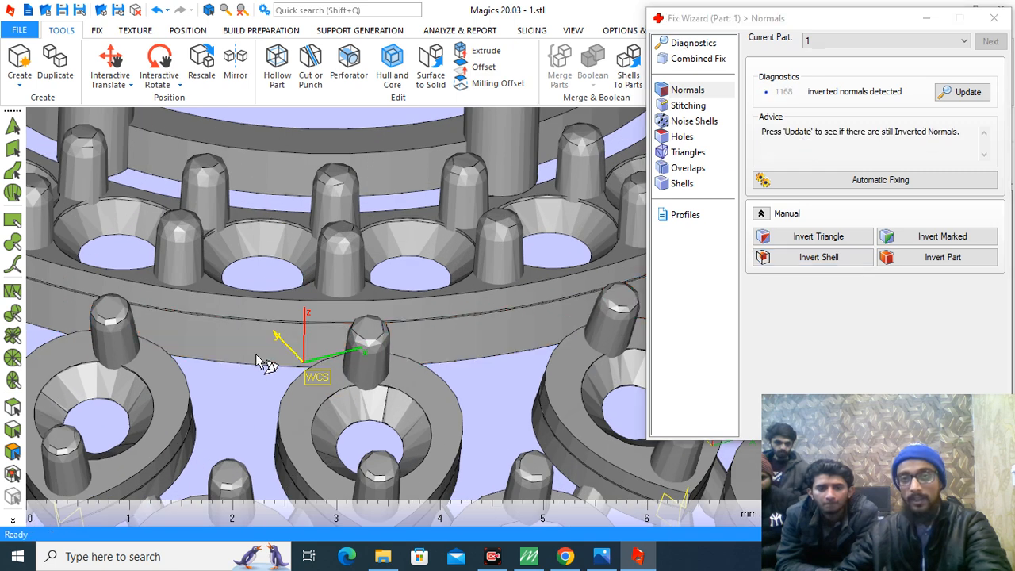
pyautogui.scroll(-5, 330, 349)
pyautogui.click(962, 92)
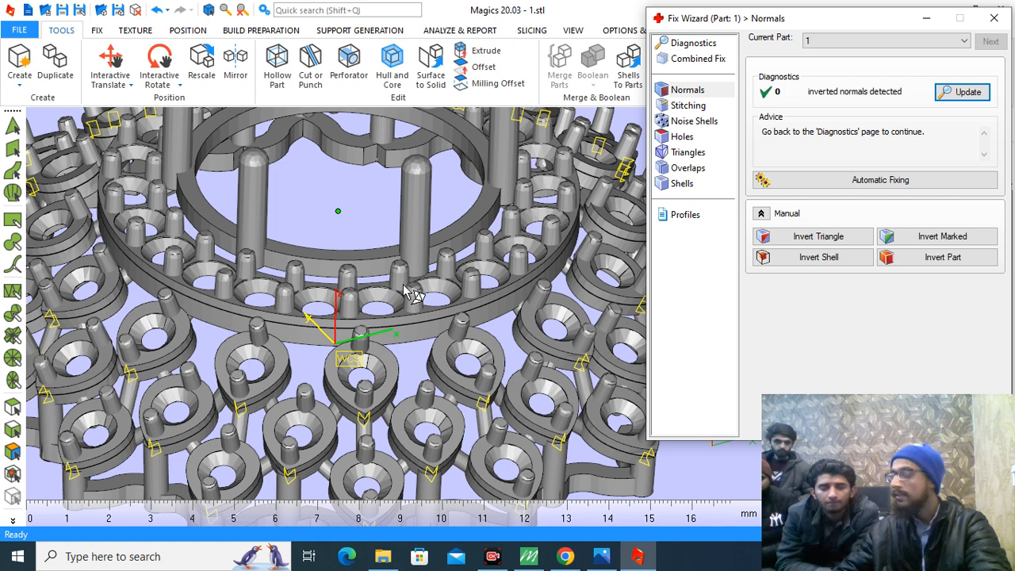
# Step: Fill the planar holes one by one at the tips of five neighbouring front pear settings
pyautogui.scroll(-5, 408, 291)
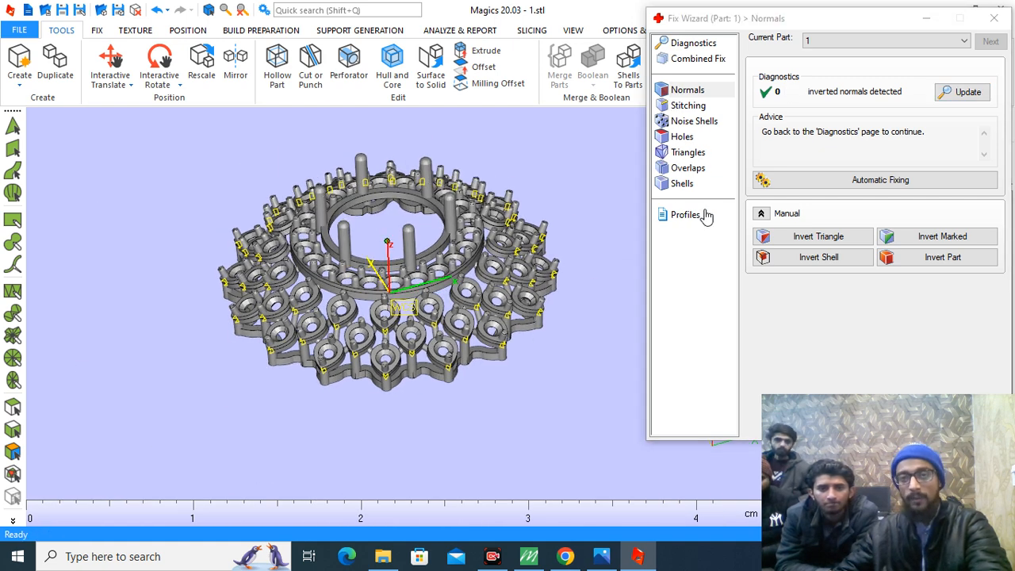
pyautogui.scroll(5, 385, 349)
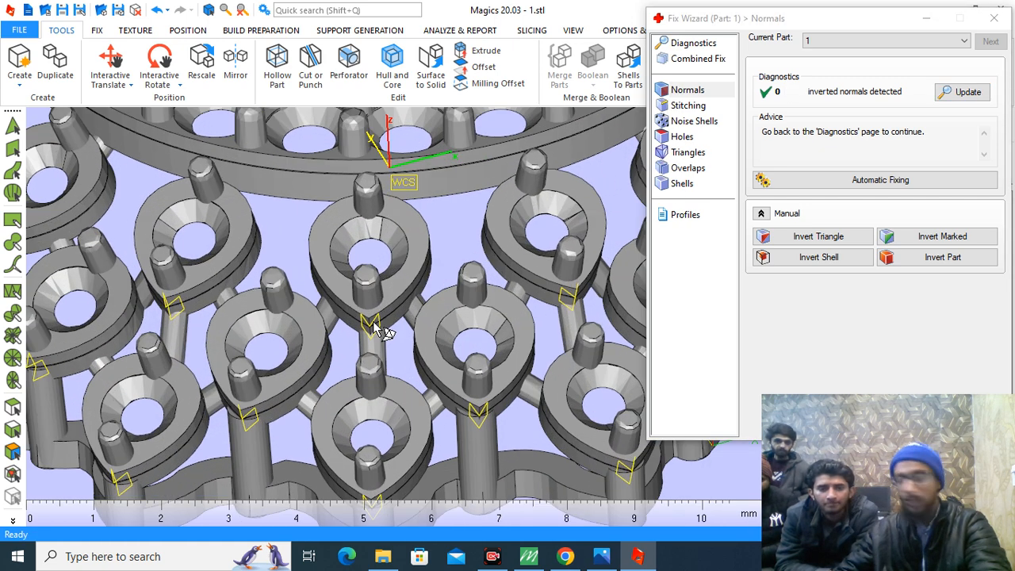
pyautogui.click(680, 136)
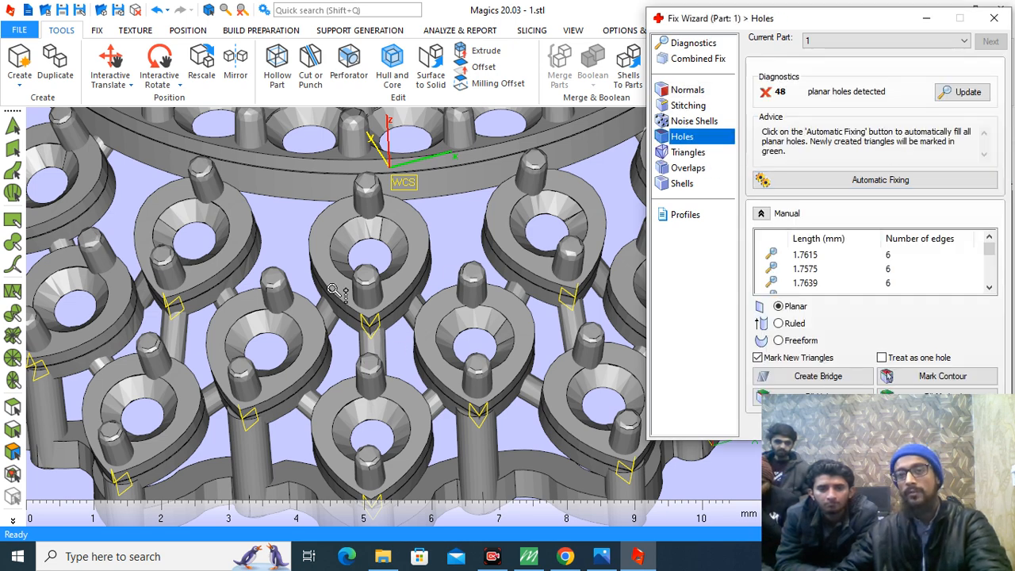
pyautogui.scroll(-5, 475, 270)
pyautogui.moveTo(429, 260); pyautogui.dragTo(439, 286, button='middle')
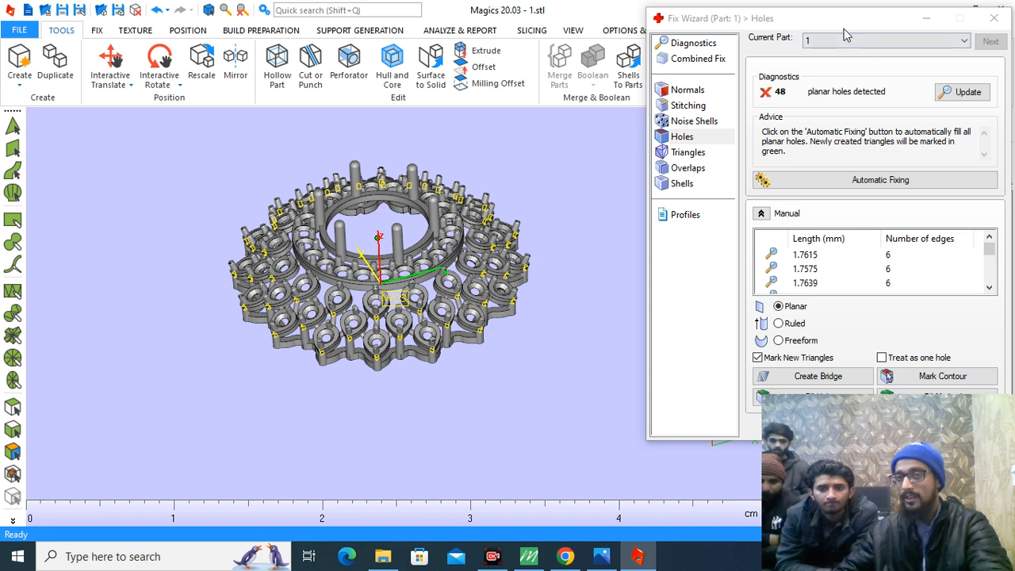
pyautogui.moveTo(850, 21); pyautogui.dragTo(763, 13)
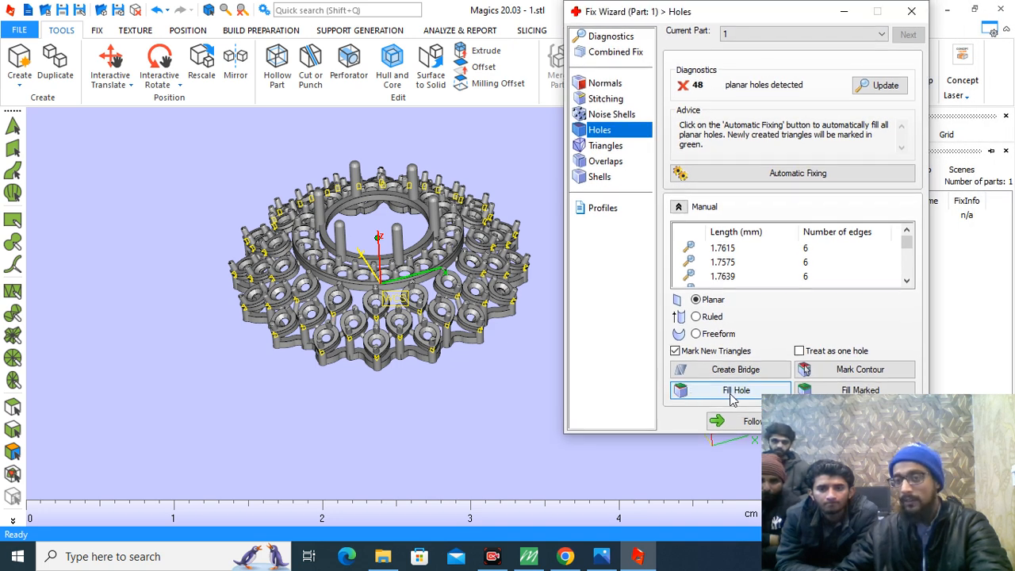
pyautogui.click(733, 396)
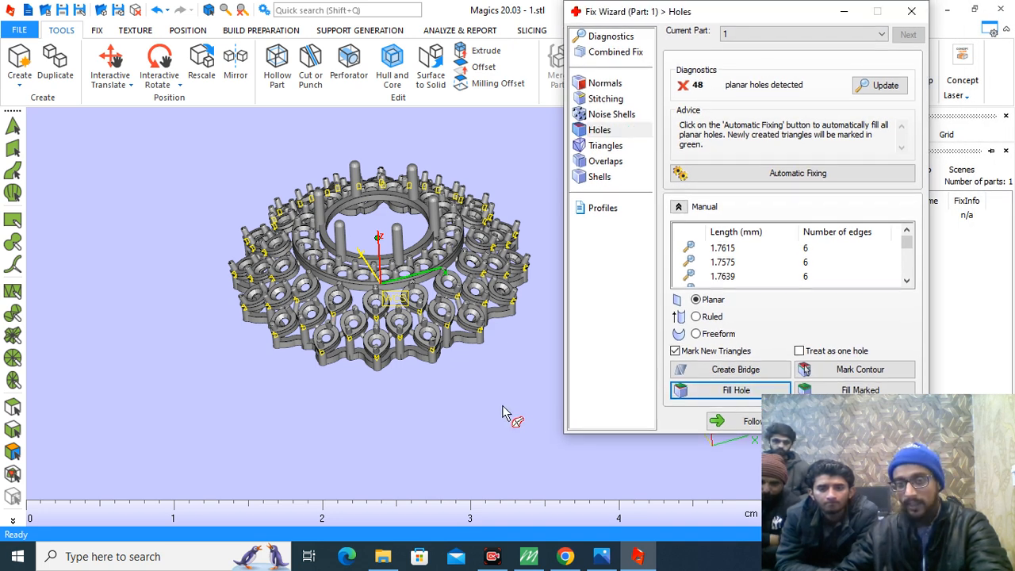
pyautogui.scroll(5, 379, 384)
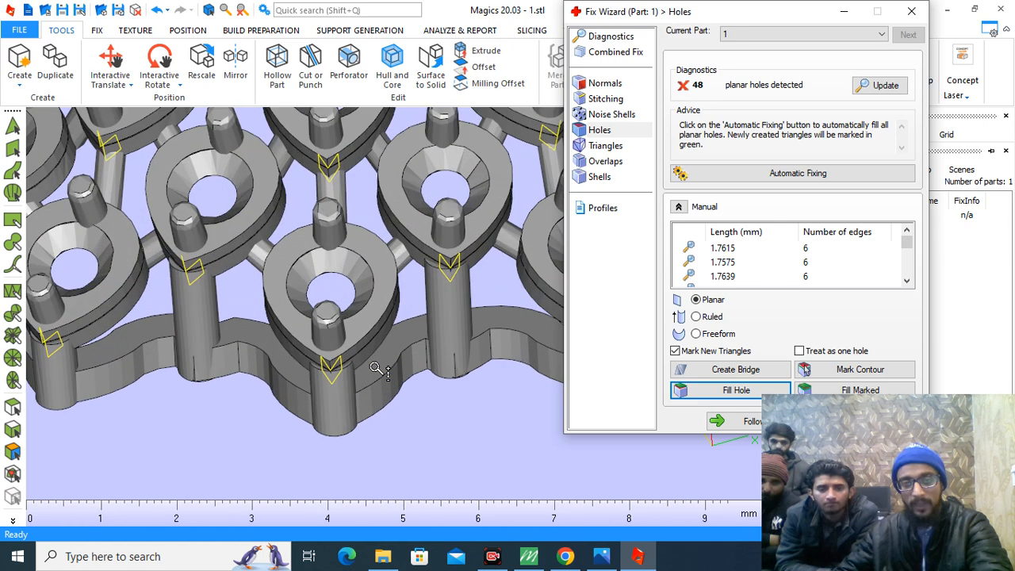
pyautogui.scroll(5, 321, 379)
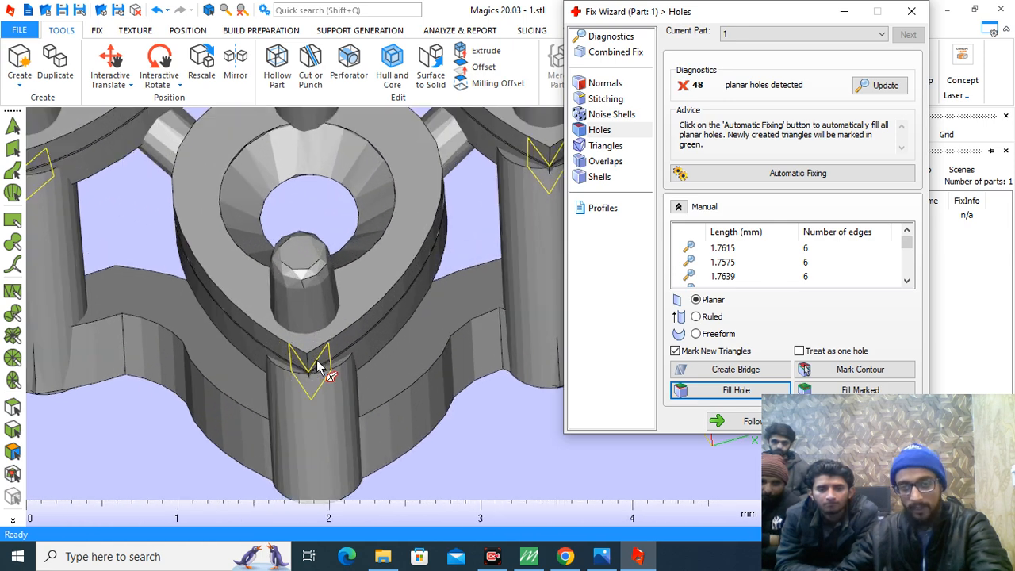
pyautogui.click(317, 366)
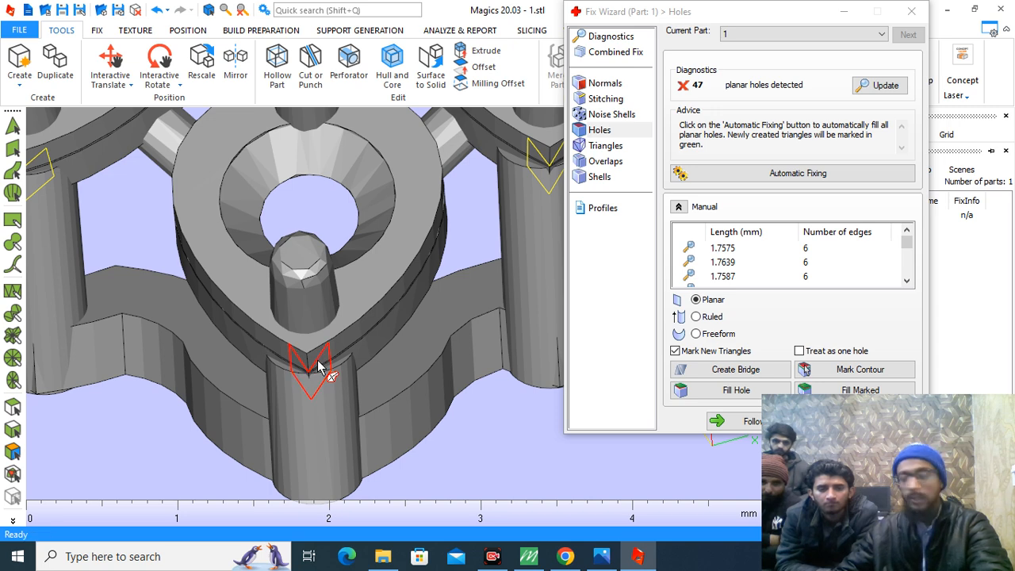
pyautogui.scroll(-3, 361, 341)
pyautogui.click(438, 268)
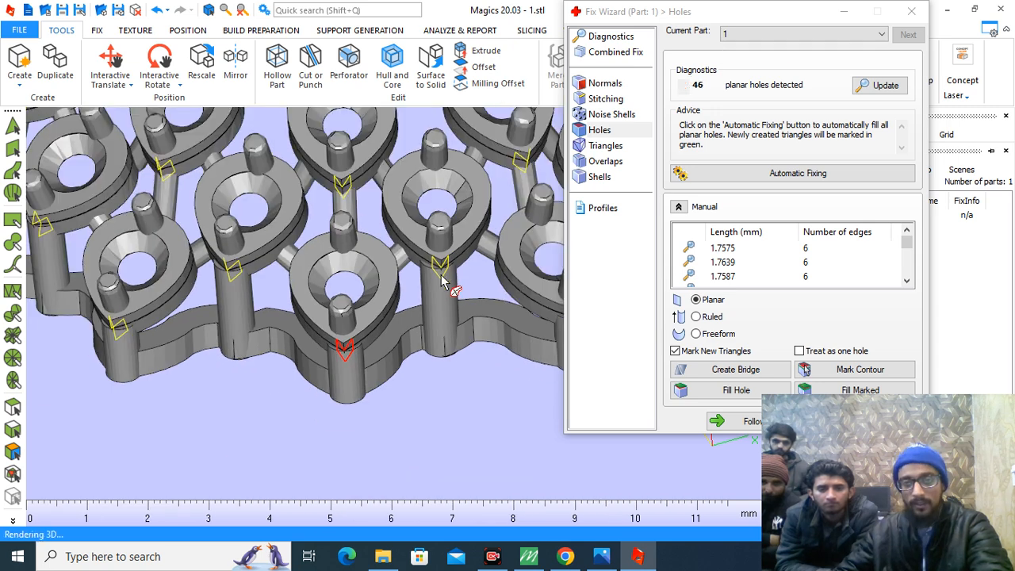
pyautogui.click(343, 183)
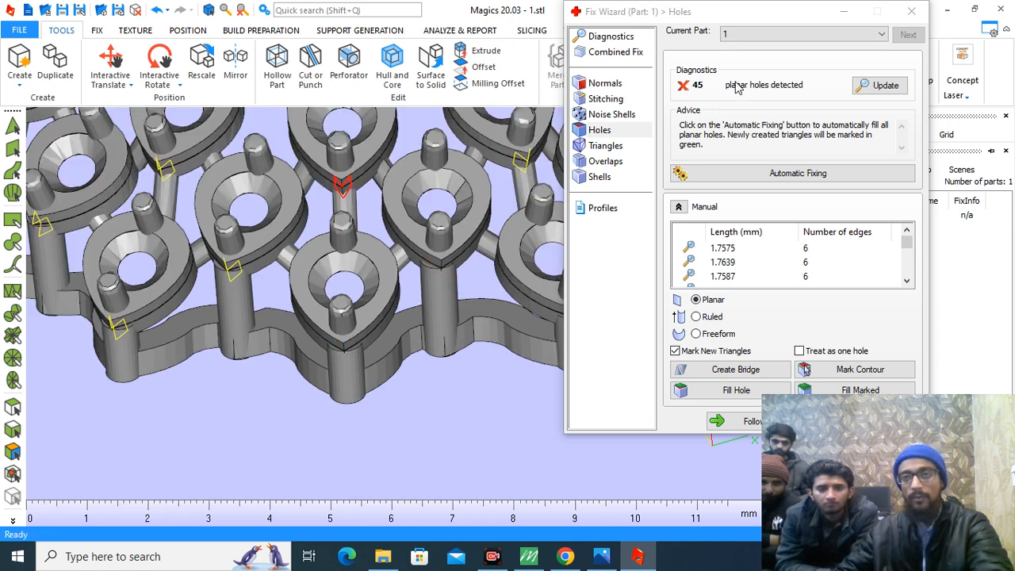
pyautogui.click(236, 271)
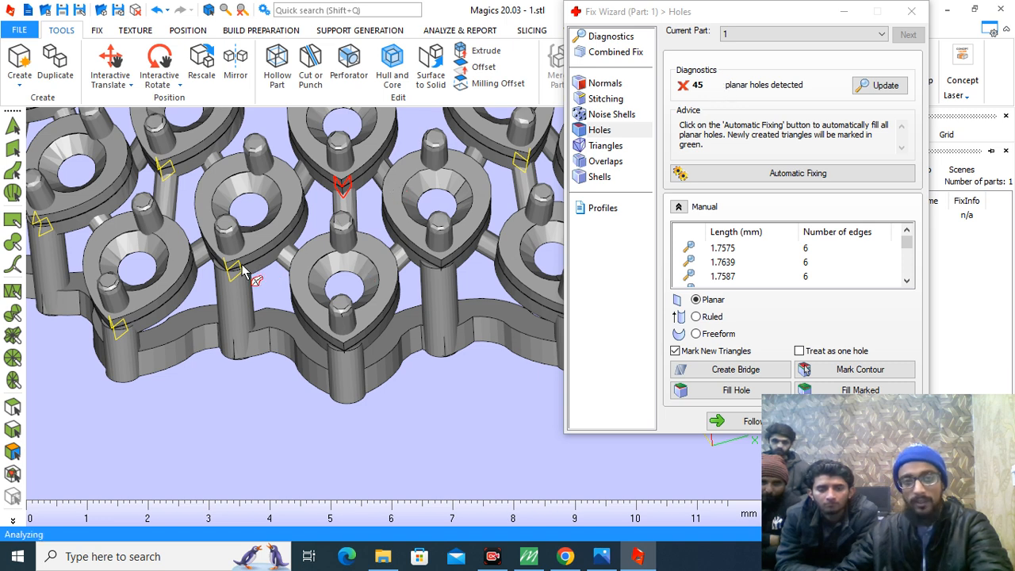
pyautogui.click(118, 326)
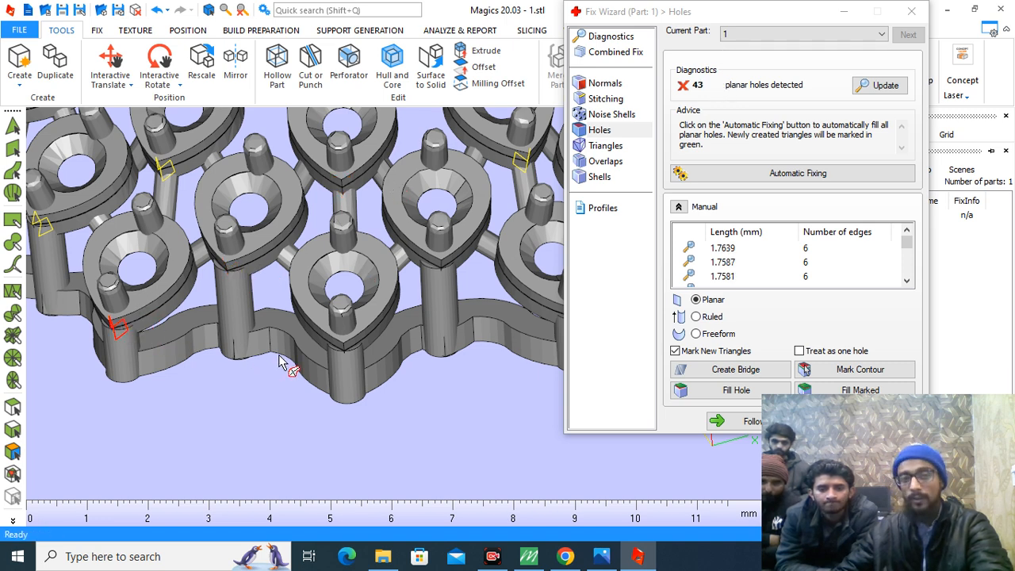
# Step: Fill all remaining planar holes with automatic fixing and inspect the pear settings around the head
pyautogui.scroll(-2, 316, 344)
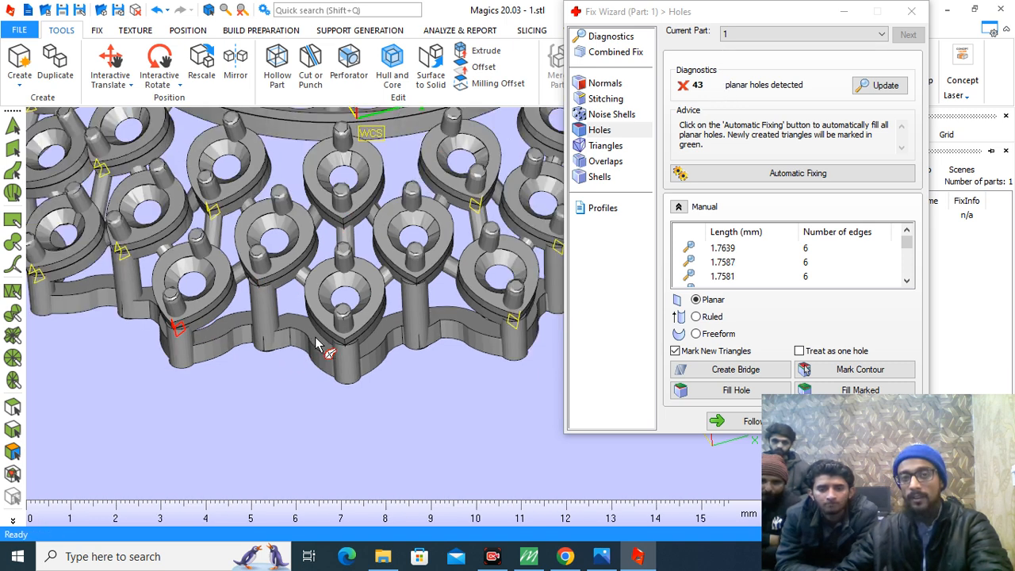
pyautogui.click(808, 179)
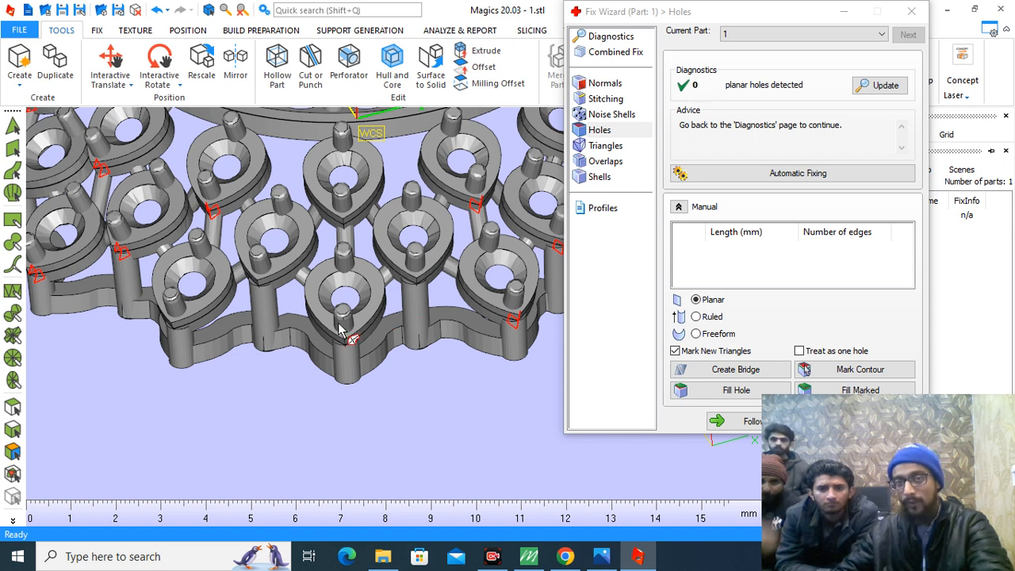
pyautogui.scroll(-5, 262, 379)
pyautogui.scroll(5, 353, 305)
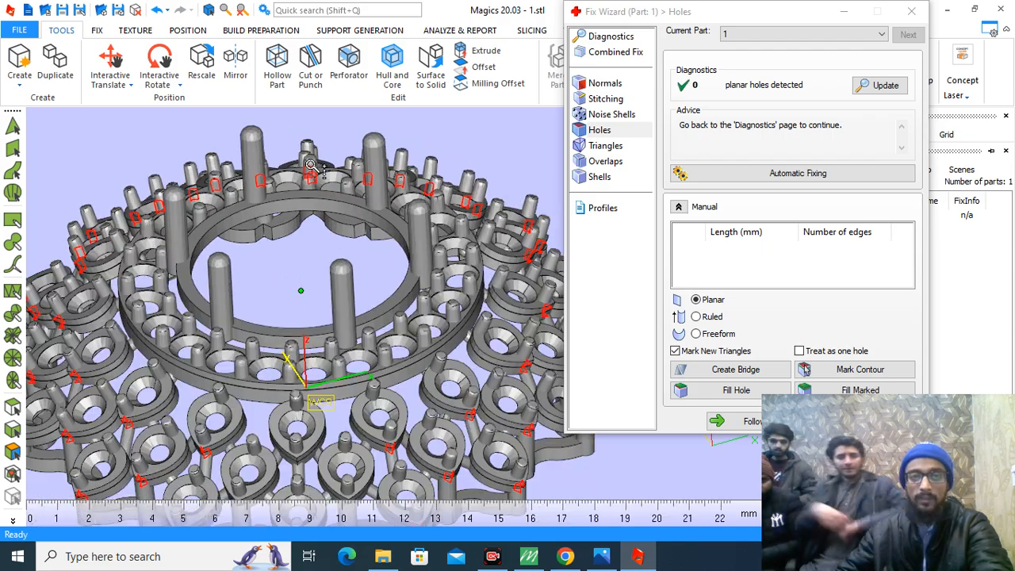
pyautogui.scroll(-3, 314, 167)
pyautogui.moveTo(356, 244); pyautogui.dragTo(353, 271, button='right')
# Step: Select all shells of the part and unify them
pyautogui.click(600, 177)
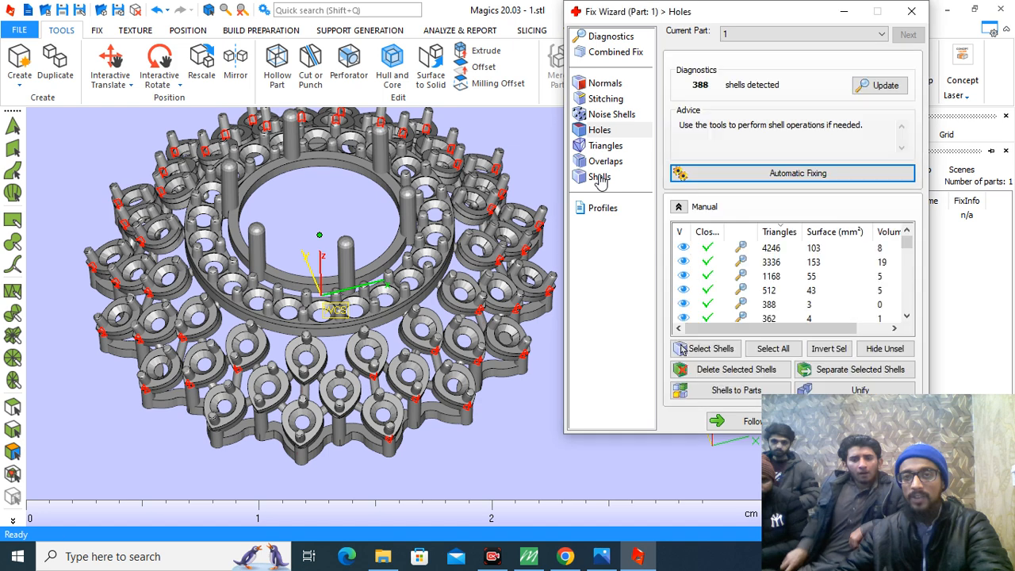
pyautogui.scroll(-2, 273, 332)
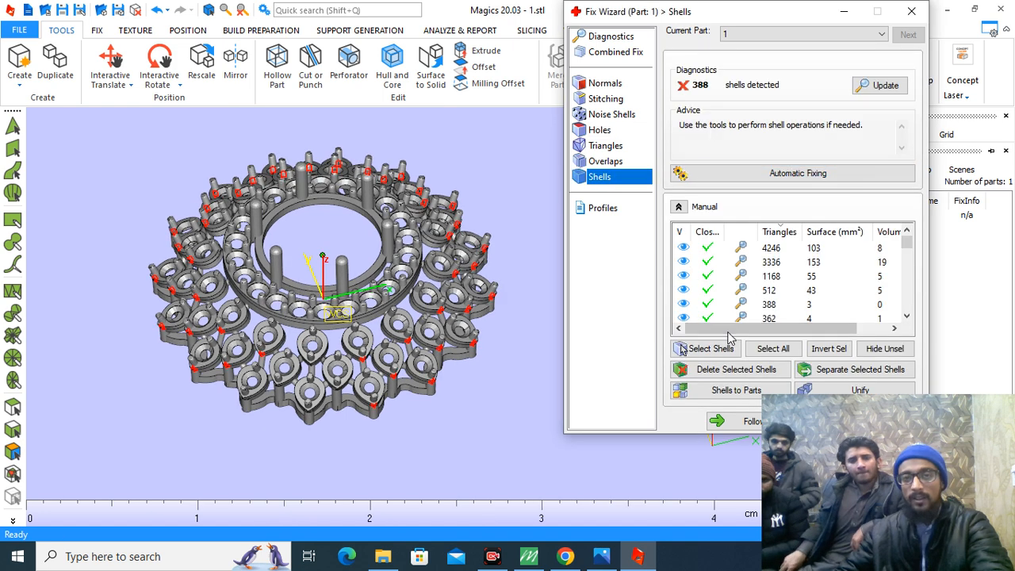
pyautogui.click(767, 356)
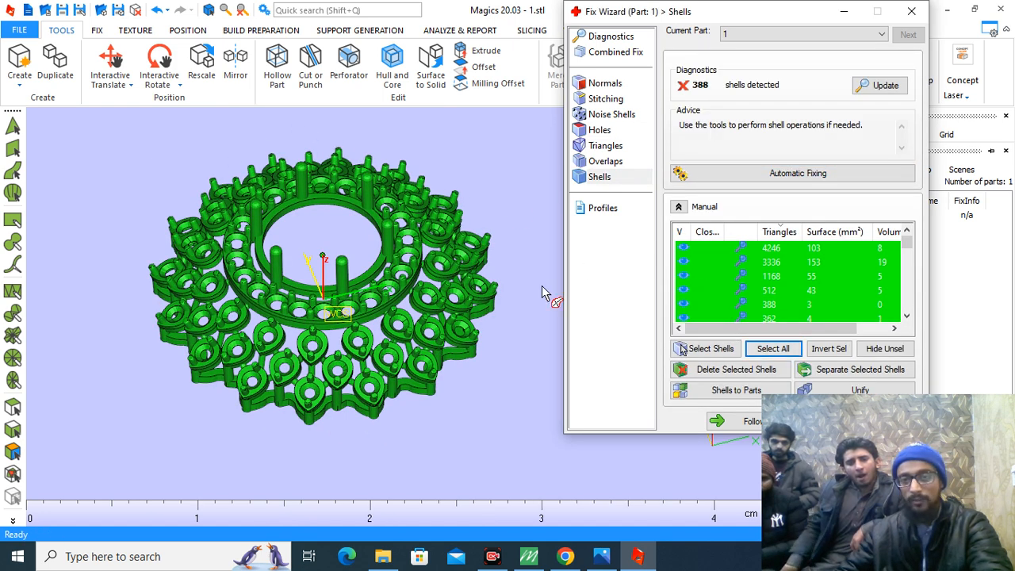
pyautogui.moveTo(769, 26); pyautogui.dragTo(748, 28)
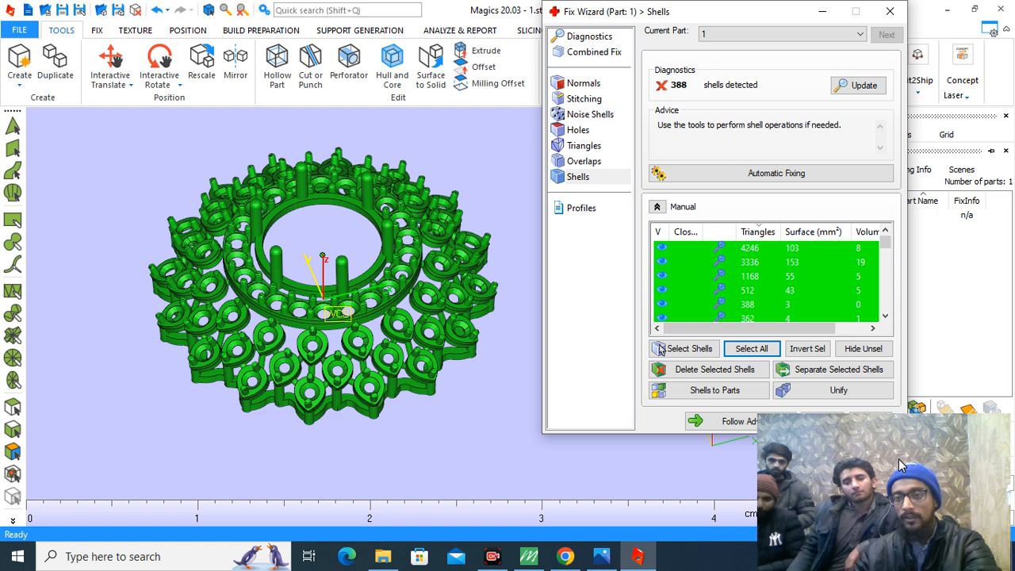
pyautogui.click(838, 391)
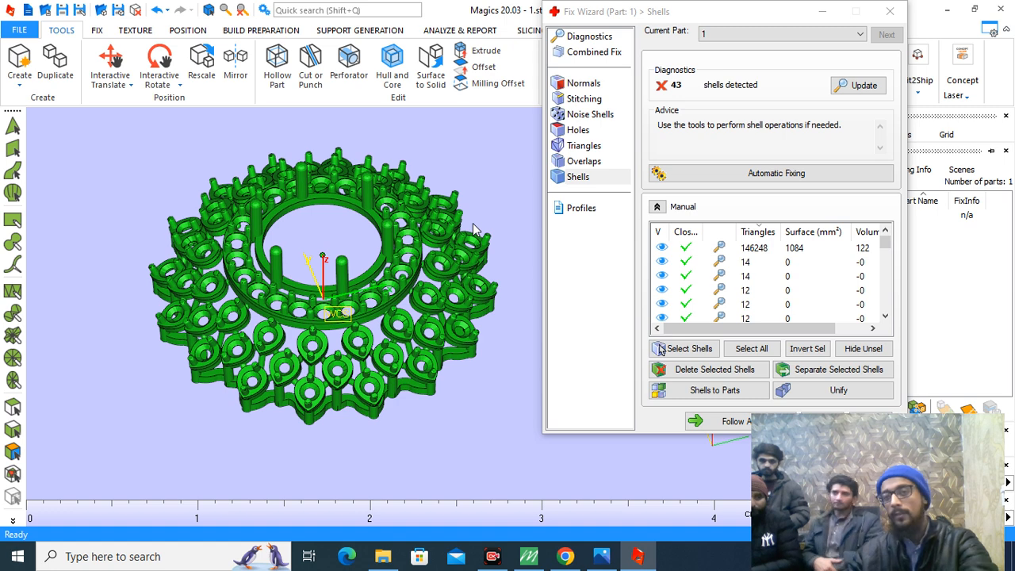
pyautogui.click(474, 229)
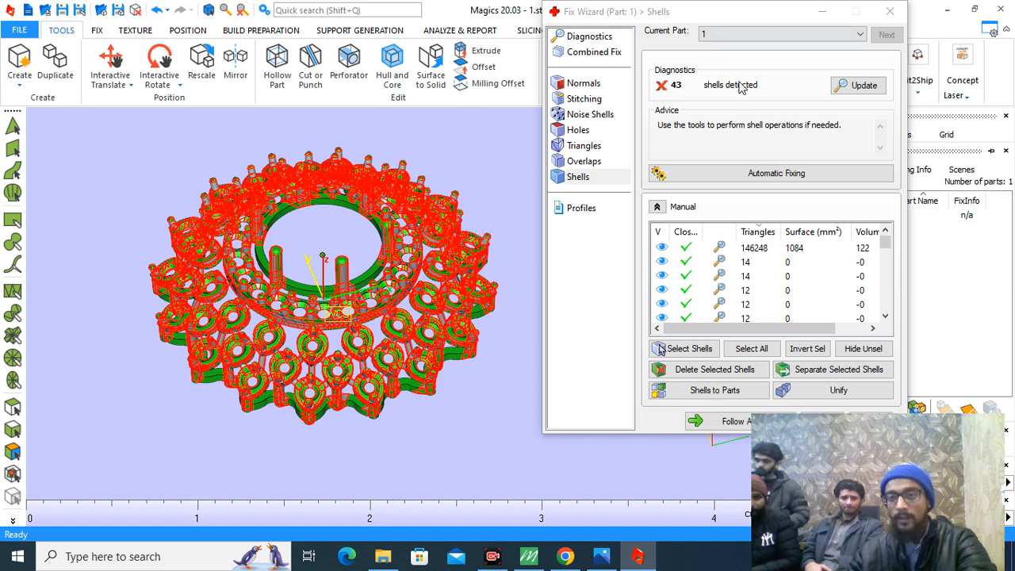
# Step: Delete all the tiny leftover shells, keeping only the main shell with 146248 triangles
pyautogui.click(754, 249)
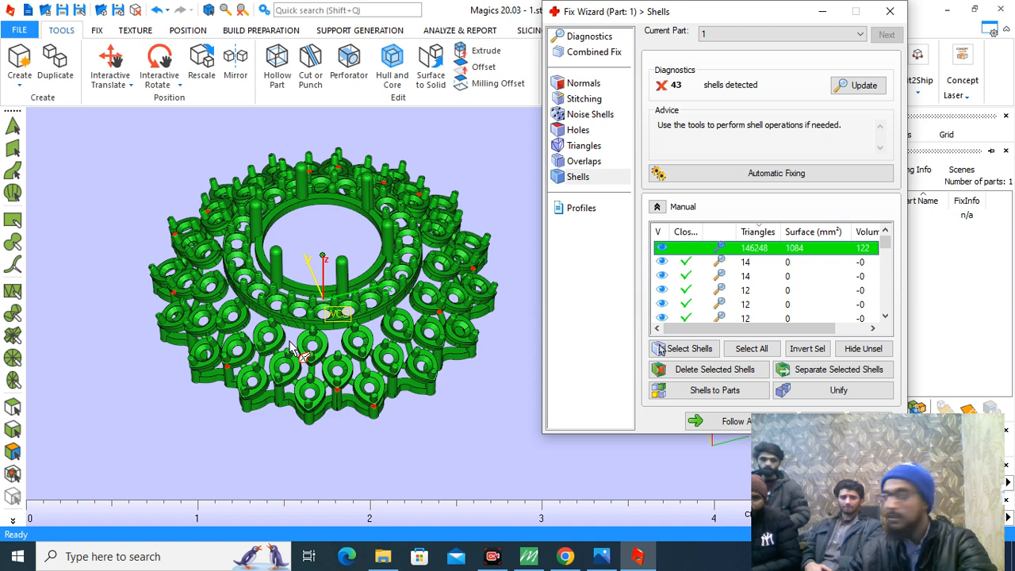
pyautogui.click(809, 348)
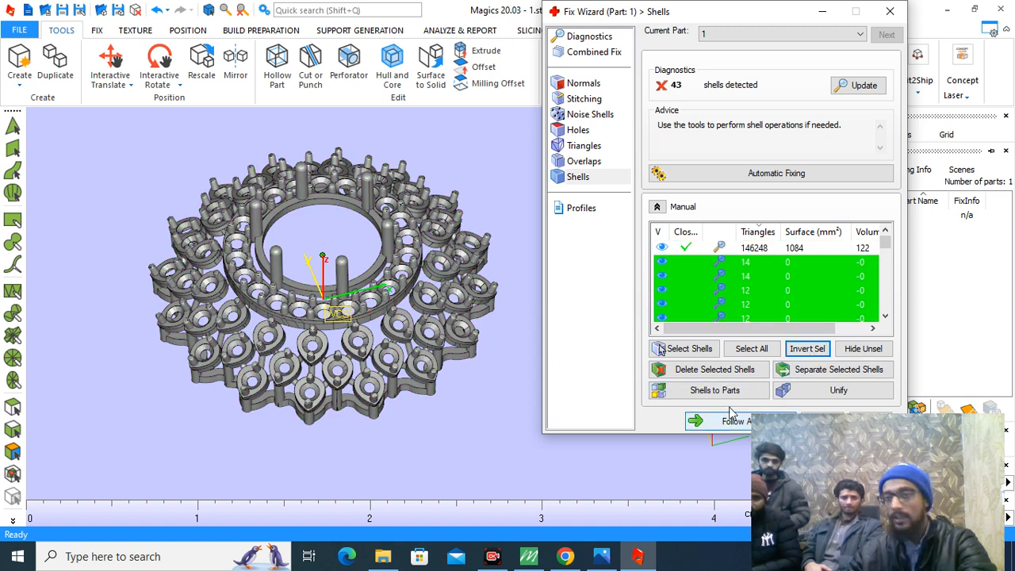
pyautogui.click(715, 370)
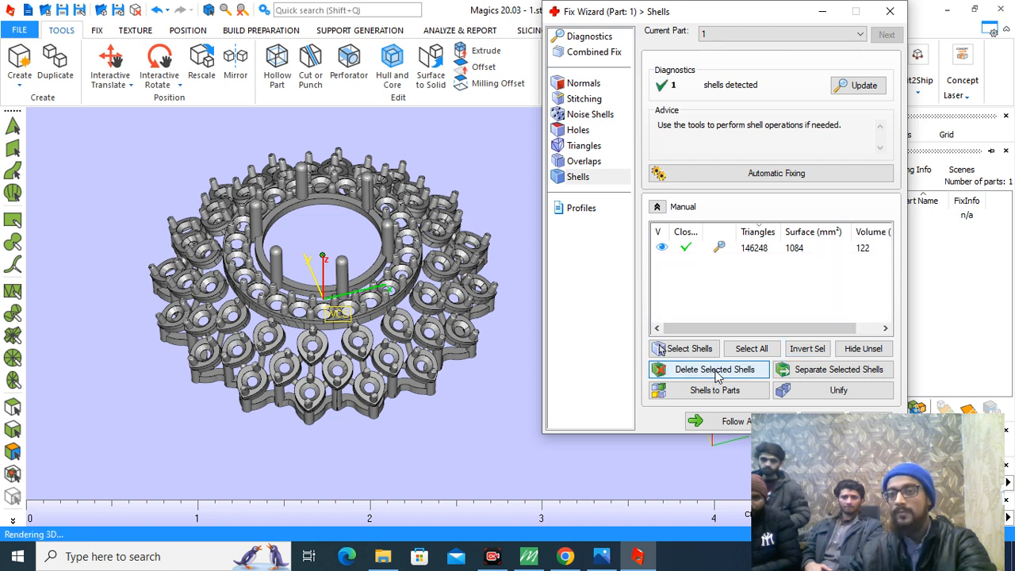
# Step: Update the part diagnostics and check the main shell's volume in the shell list
pyautogui.click(589, 37)
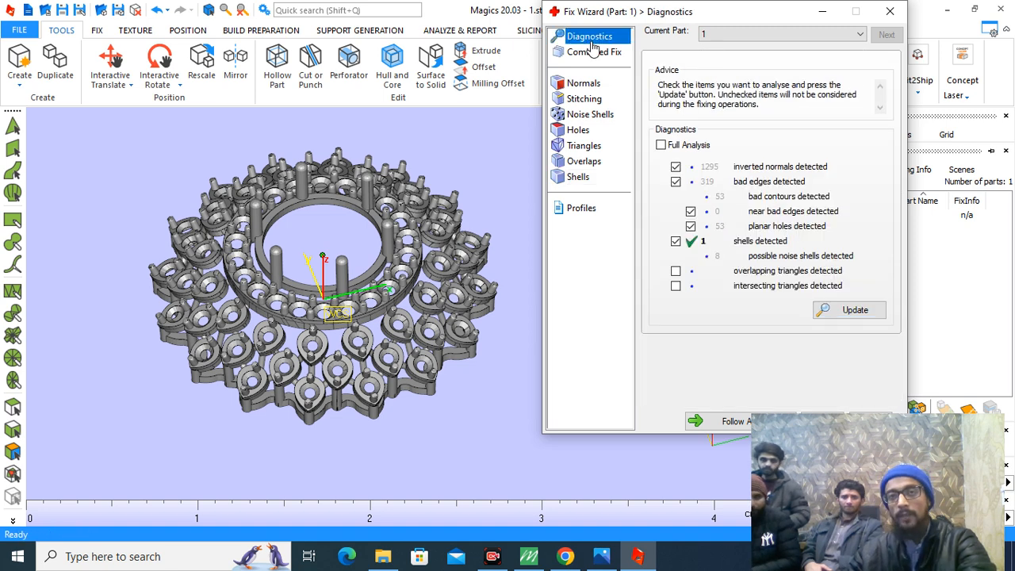
pyautogui.click(856, 310)
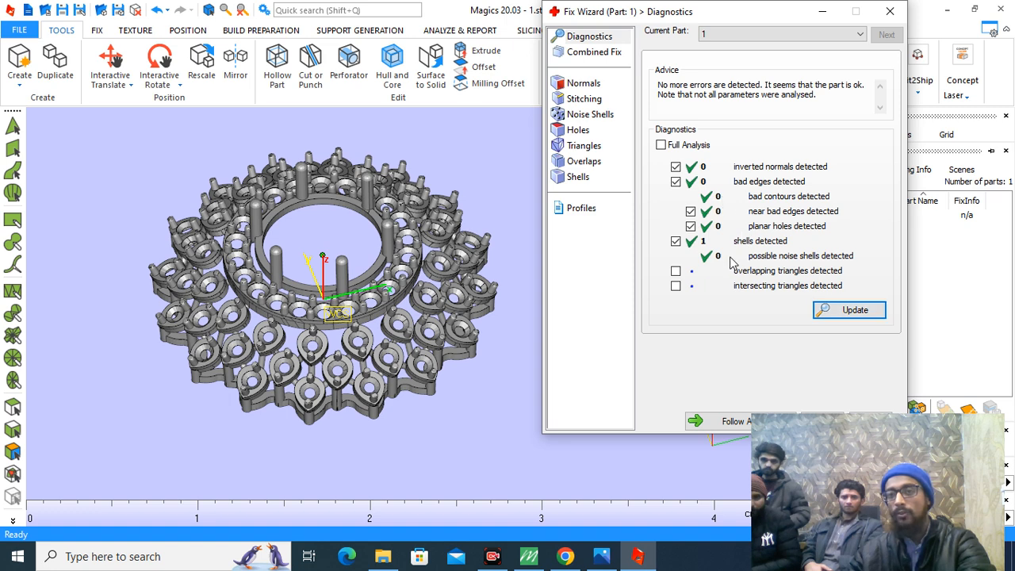
pyautogui.click(576, 178)
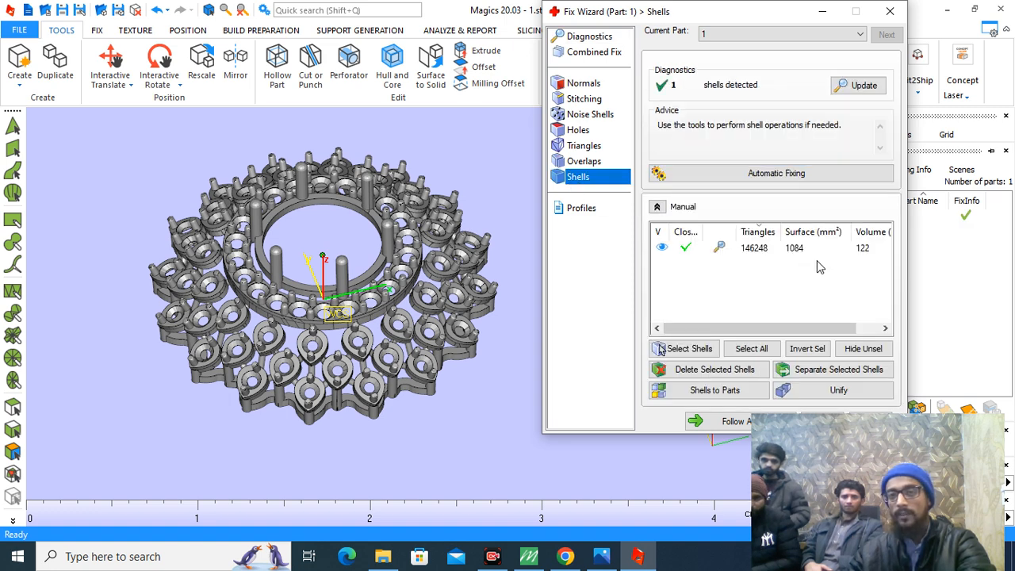
# Step: Open the Windows Calculator and multiply 0.00125 by the shell volume of 122
pyautogui.click(171, 557)
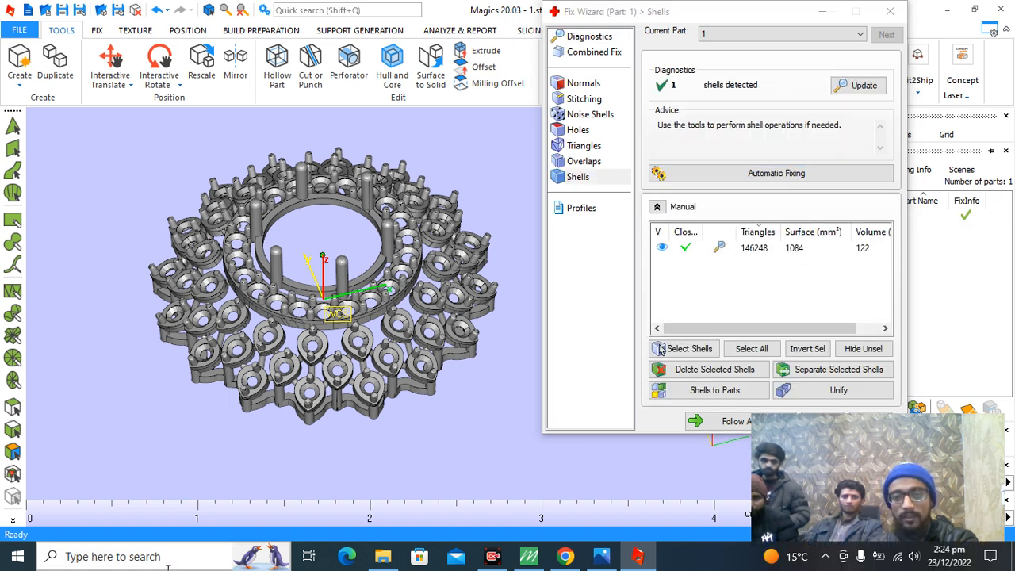
pyautogui.write('cal')
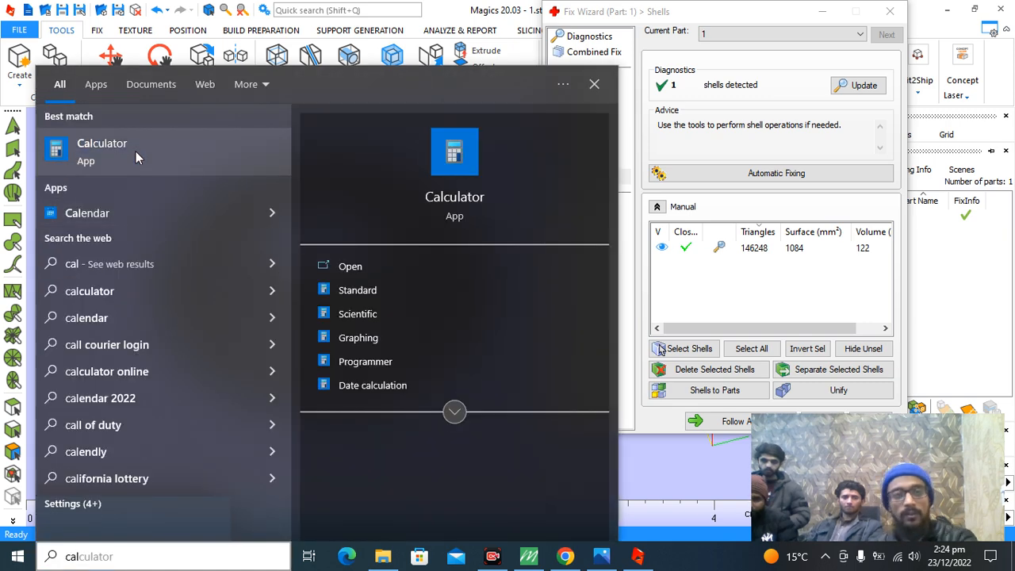
pyautogui.click(136, 152)
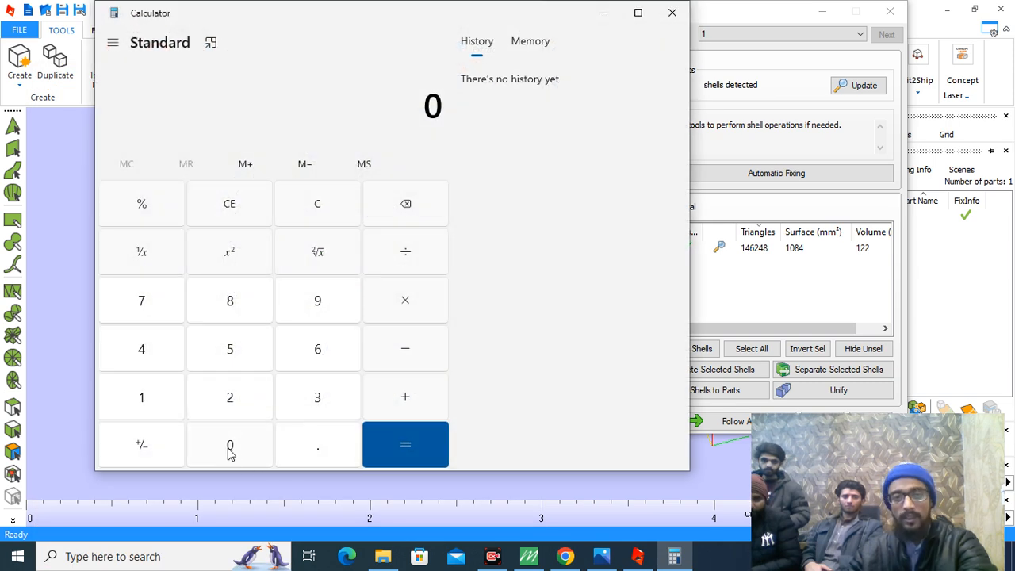
pyautogui.click(301, 454)
pyautogui.doubleClick(257, 452)
pyautogui.click(155, 394)
pyautogui.click(230, 396)
pyautogui.click(227, 344)
pyautogui.press('*')
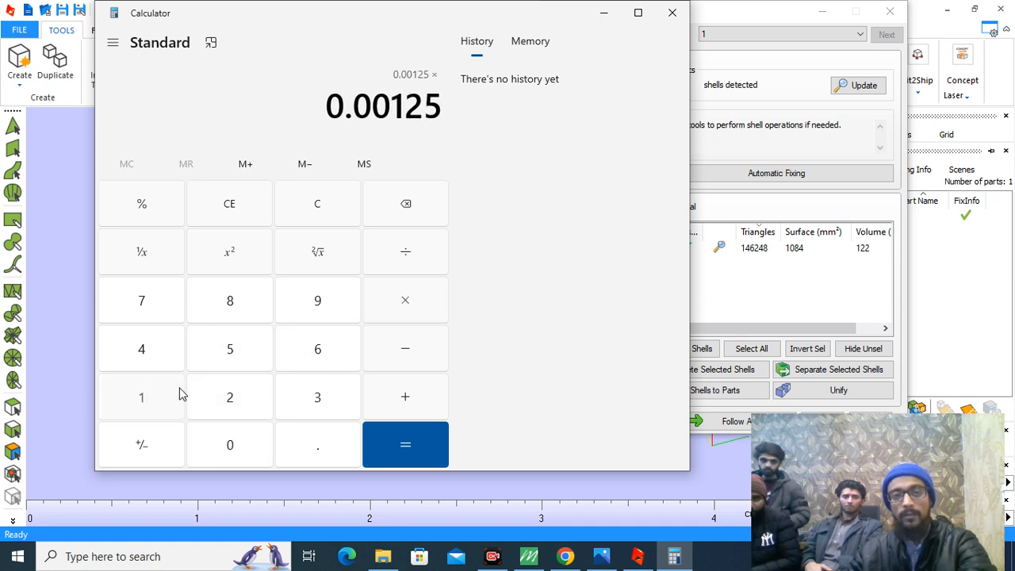
pyautogui.click(145, 399)
pyautogui.doubleClick(235, 391)
pyautogui.click(388, 459)
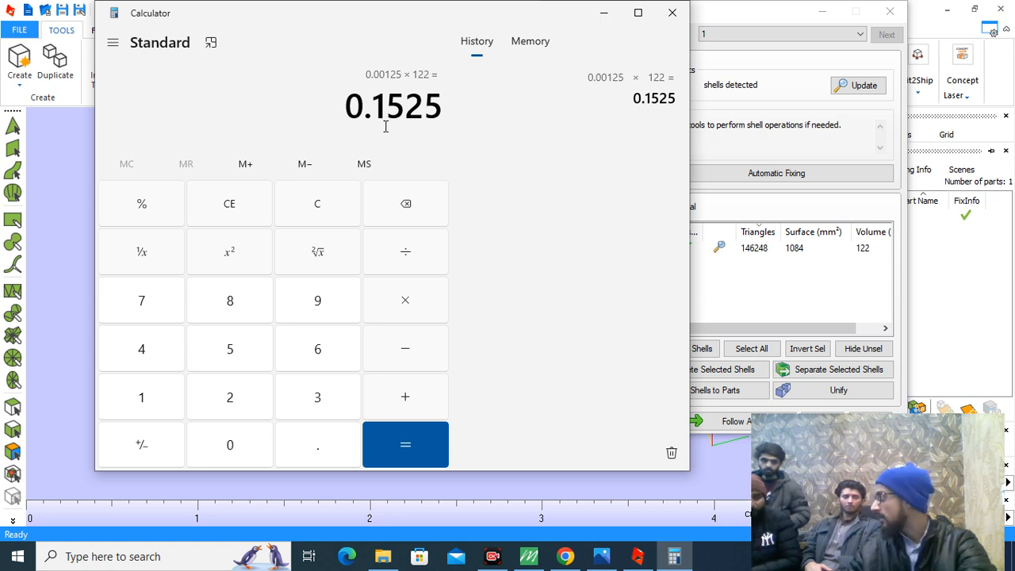
# Step: Multiply the calculated result by 14, and clear the calculation after reading it
pyautogui.click(403, 308)
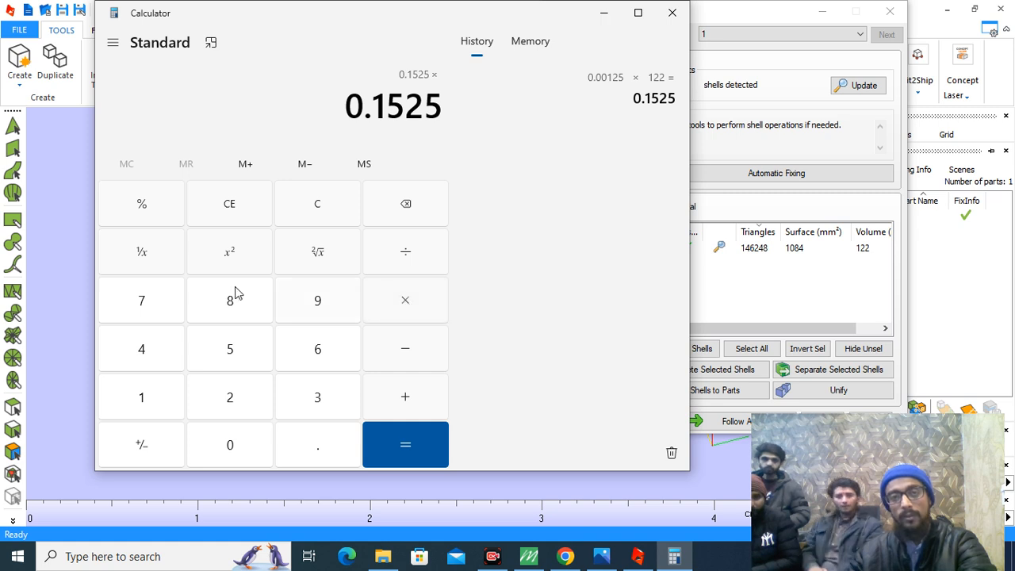
pyautogui.click(147, 406)
pyautogui.click(145, 359)
pyautogui.click(401, 441)
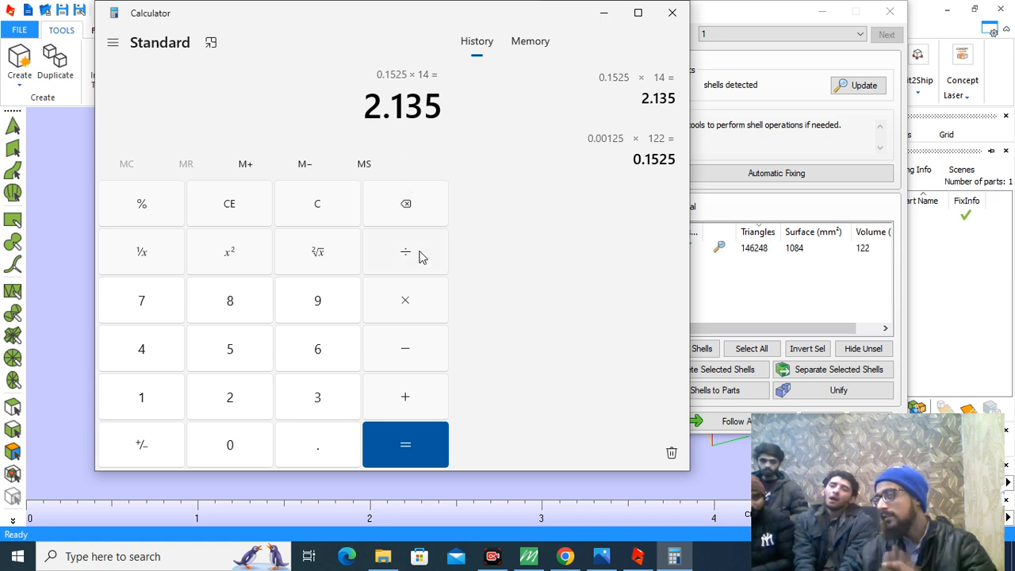
pyautogui.click(308, 215)
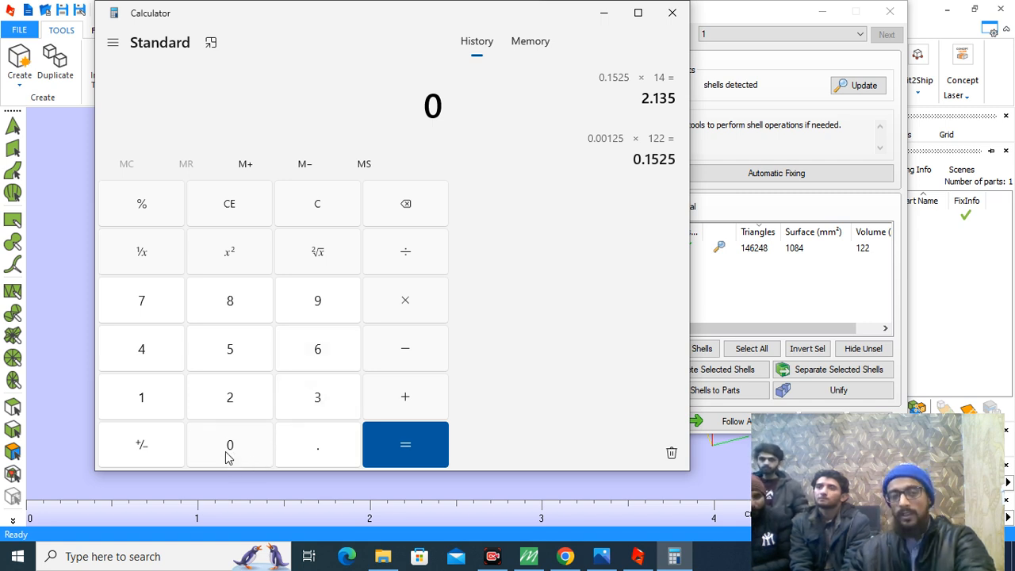
# Step: Calculate 0.0175 times 122 for the head's weight, and minimize Calculator to return to Magics
pyautogui.click(316, 457)
pyautogui.click(234, 448)
pyautogui.click(148, 406)
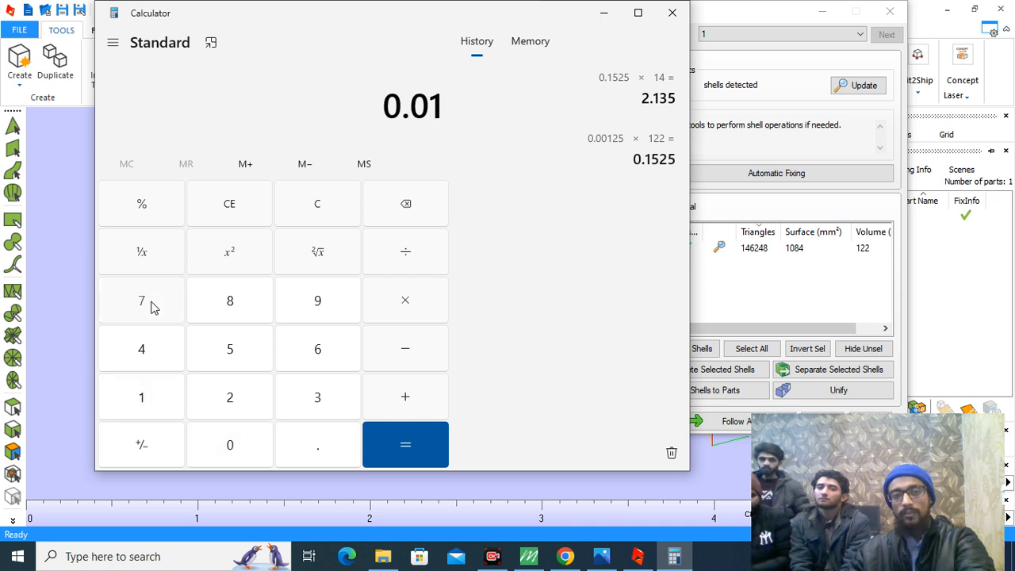
pyautogui.click(144, 302)
pyautogui.click(225, 346)
pyautogui.click(406, 303)
pyautogui.click(164, 412)
pyautogui.doubleClick(228, 398)
pyautogui.click(388, 454)
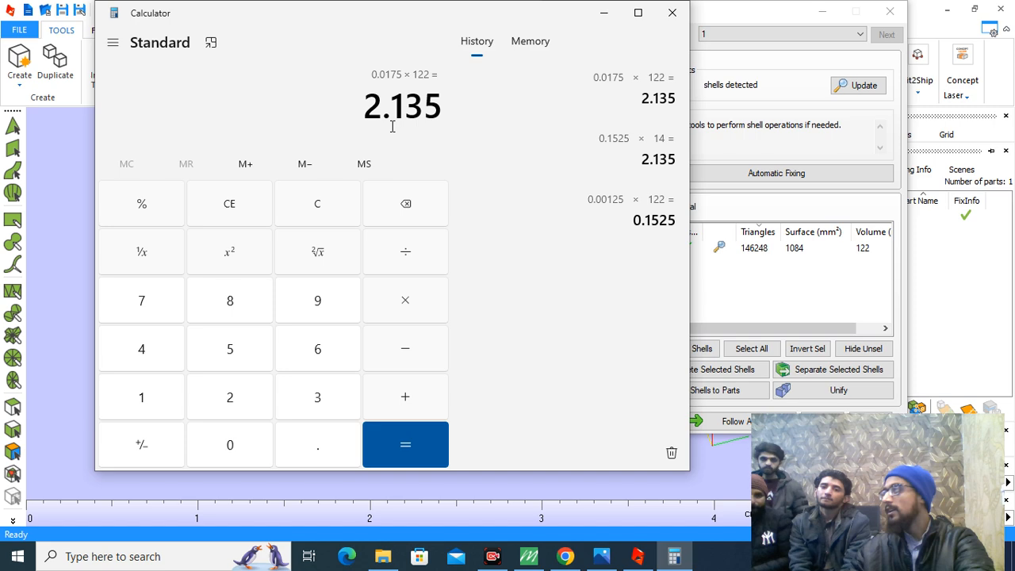
pyautogui.click(603, 13)
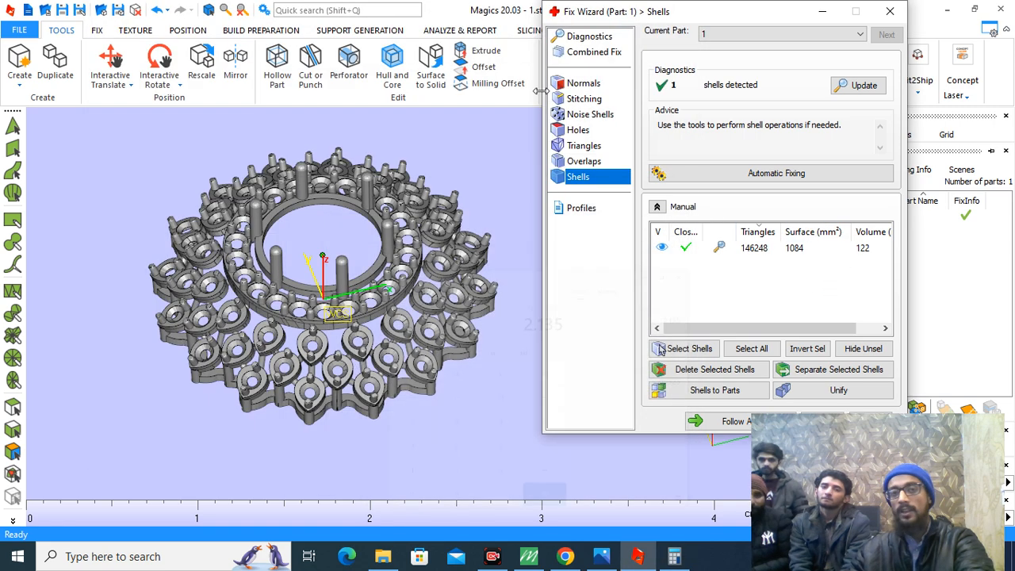
# Step: Try a uniform outside offset of 0.010 mm on the part, check the shell volume and undo the offset
pyautogui.click(486, 71)
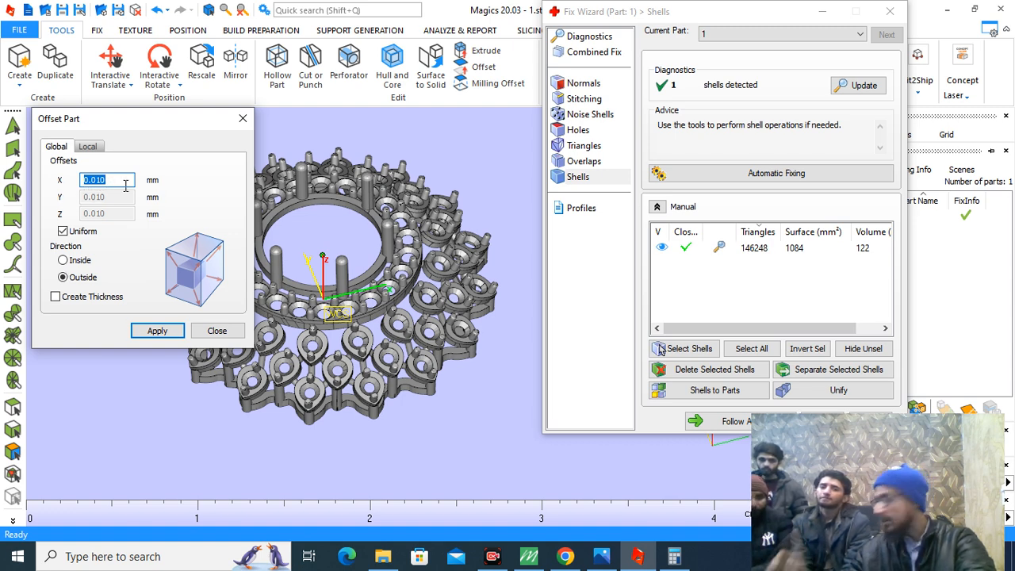
pyautogui.click(153, 331)
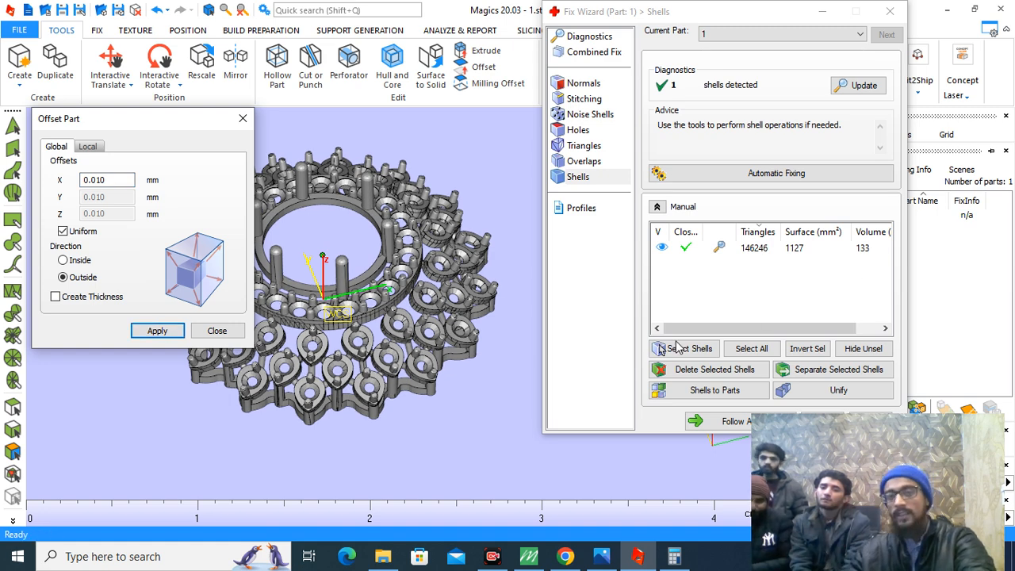
pyautogui.hotkey('ctrl', 'z')
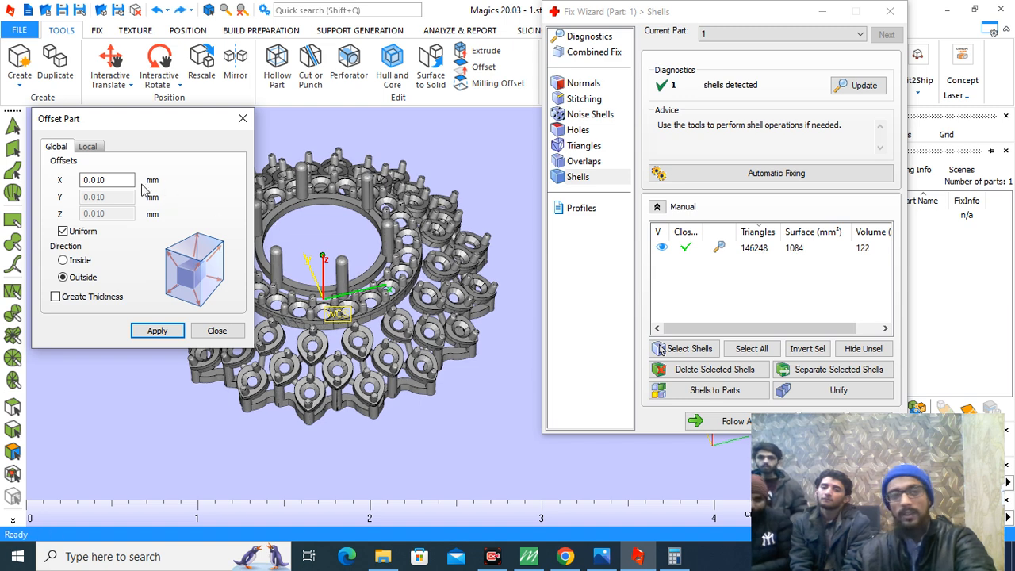
# Step: Try a uniform outside offset of 0.002 mm twice, compare the shell volume and undo both offsets
pyautogui.doubleClick(115, 180)
pyautogui.write('0.0')
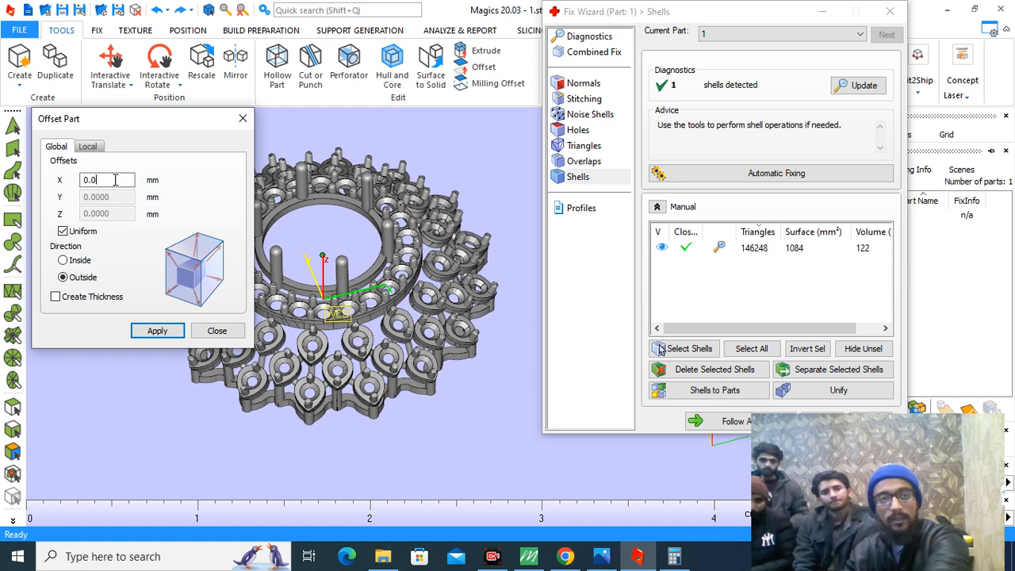
pyautogui.write('02')
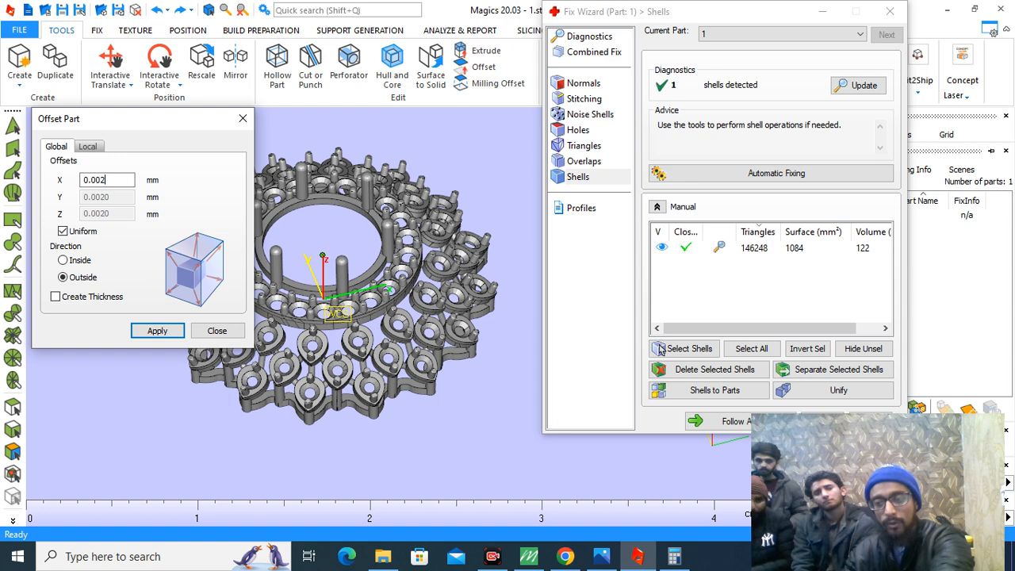
pyautogui.click(156, 330)
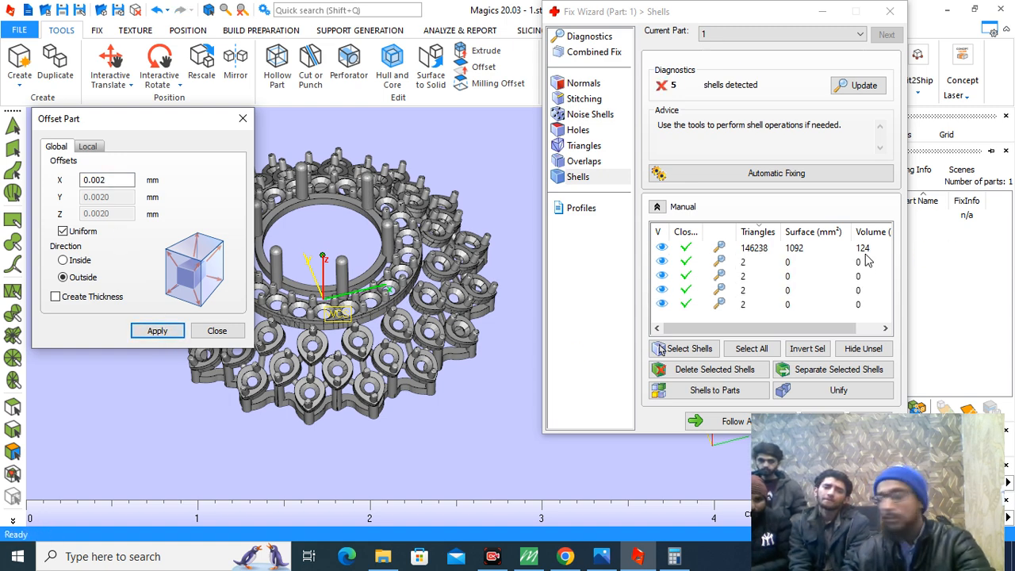
pyautogui.click(161, 334)
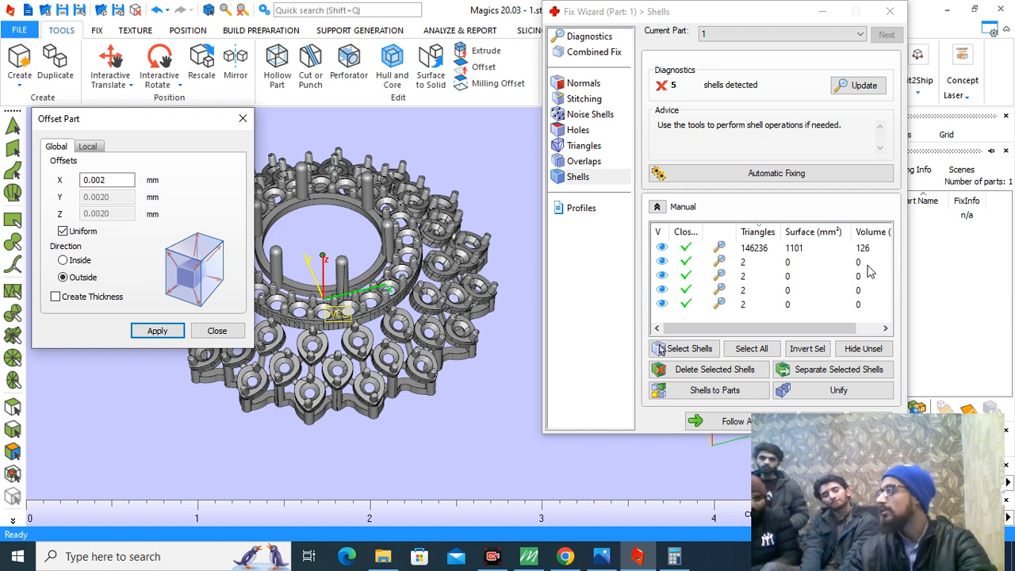
pyautogui.hotkey('ctrl', 'z')
pyautogui.hotkey('ctrl', 'z')
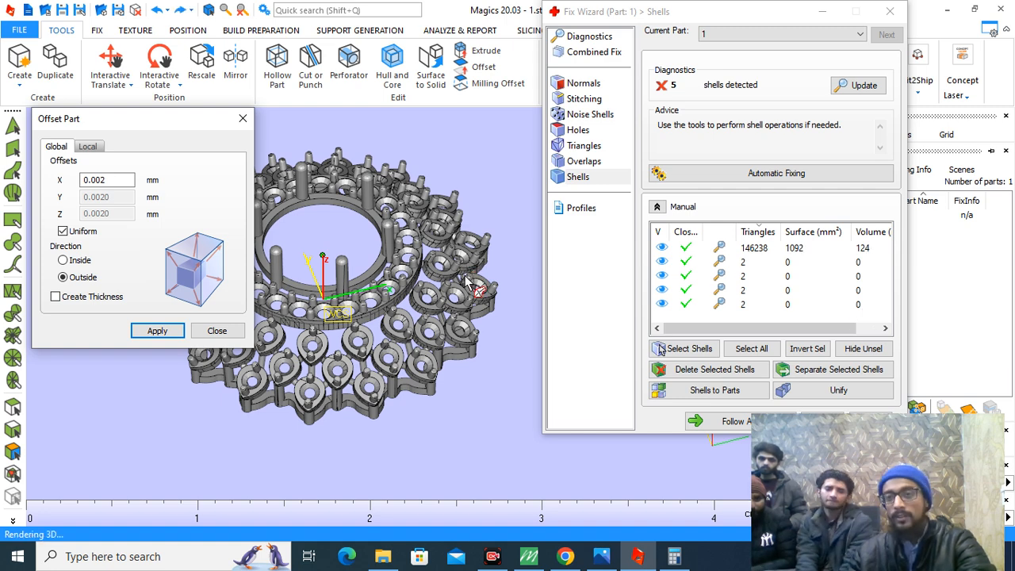
# Step: Offset the whole part uniformly to the outside by 0.01 mm
pyautogui.click(123, 180)
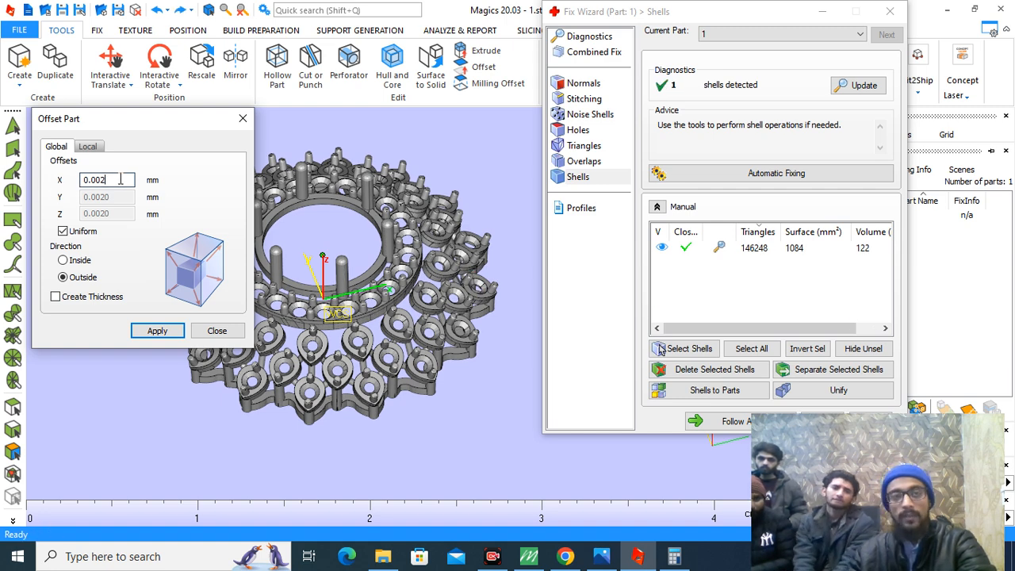
pyautogui.press('BackSpace')
pyautogui.press('BackSpace')
pyautogui.click(156, 331)
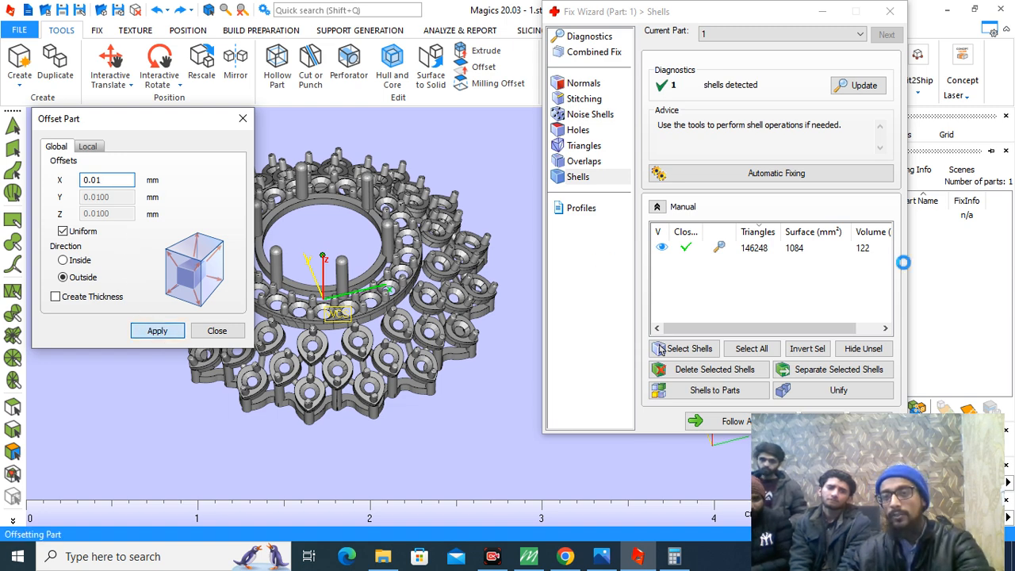
# Step: Calculate the offset part's weight as 0.0175 times 133 in Calculator, clear it and minimize Calculator
pyautogui.click(673, 557)
pyautogui.click(318, 208)
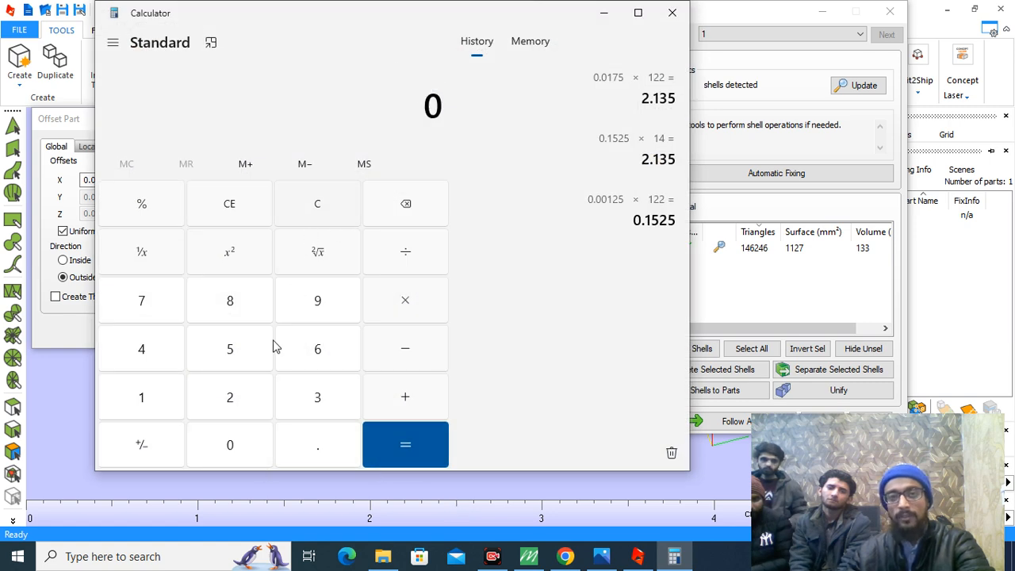
pyautogui.click(287, 458)
pyautogui.click(230, 443)
pyautogui.click(163, 405)
pyautogui.click(158, 302)
pyautogui.click(218, 352)
pyautogui.click(406, 307)
pyautogui.click(181, 387)
pyautogui.click(317, 396)
pyautogui.click(317, 397)
pyautogui.click(401, 449)
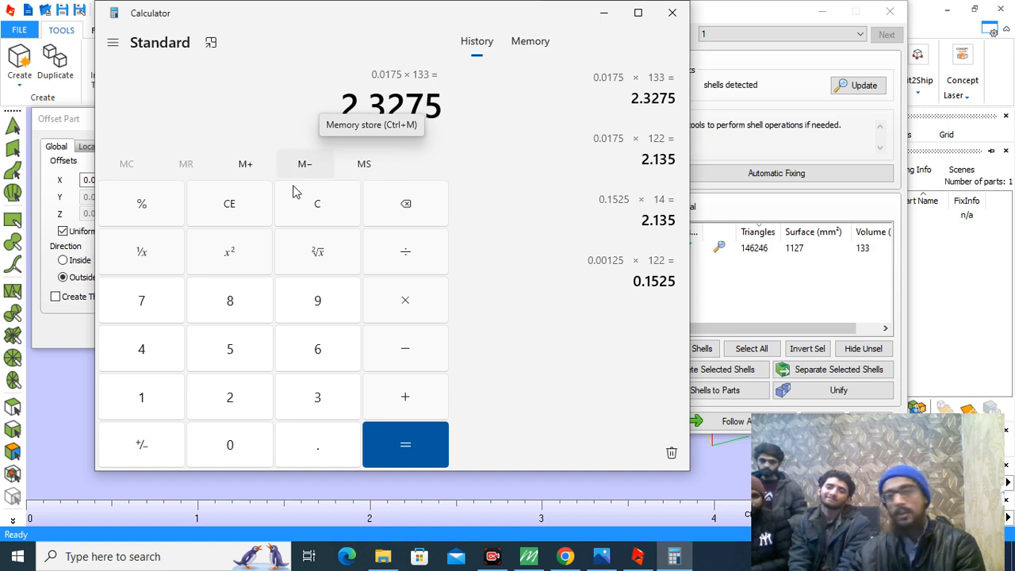
pyautogui.click(313, 213)
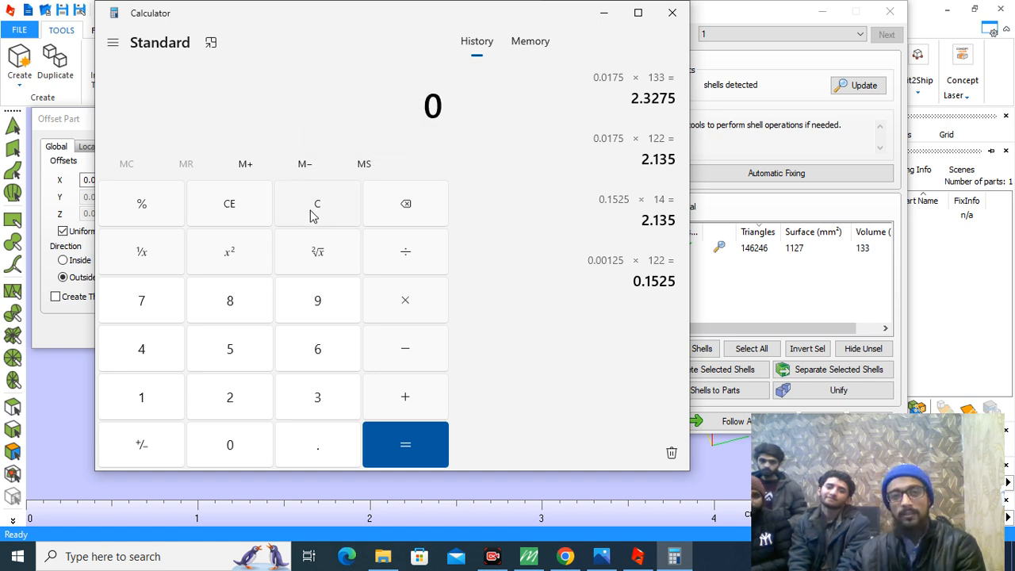
pyautogui.click(600, 17)
# Step: Close the offset and repair dialogs, save the part over the existing 1.stl, and exit Magics without saving again
pyautogui.click(243, 117)
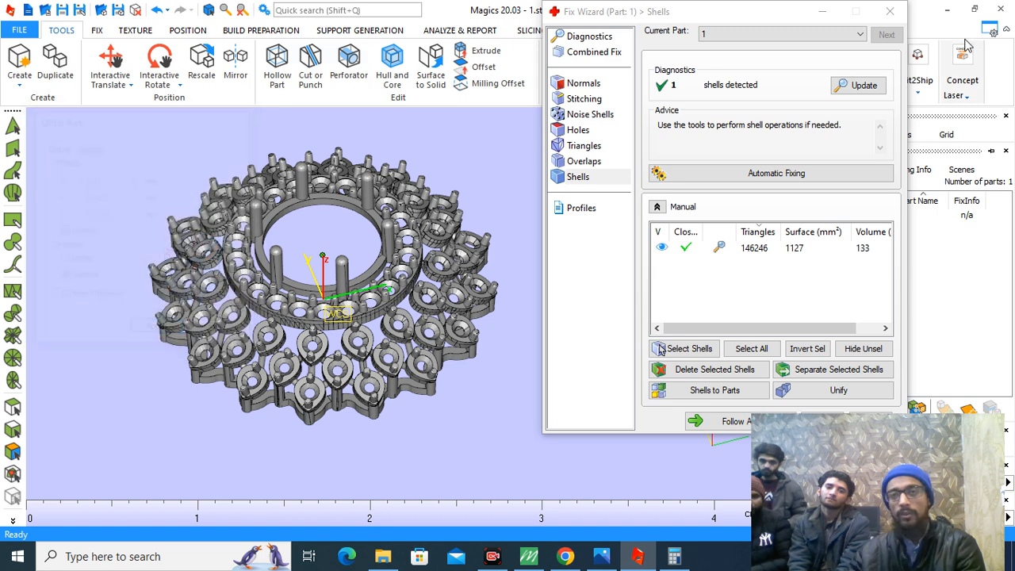
pyautogui.click(888, 13)
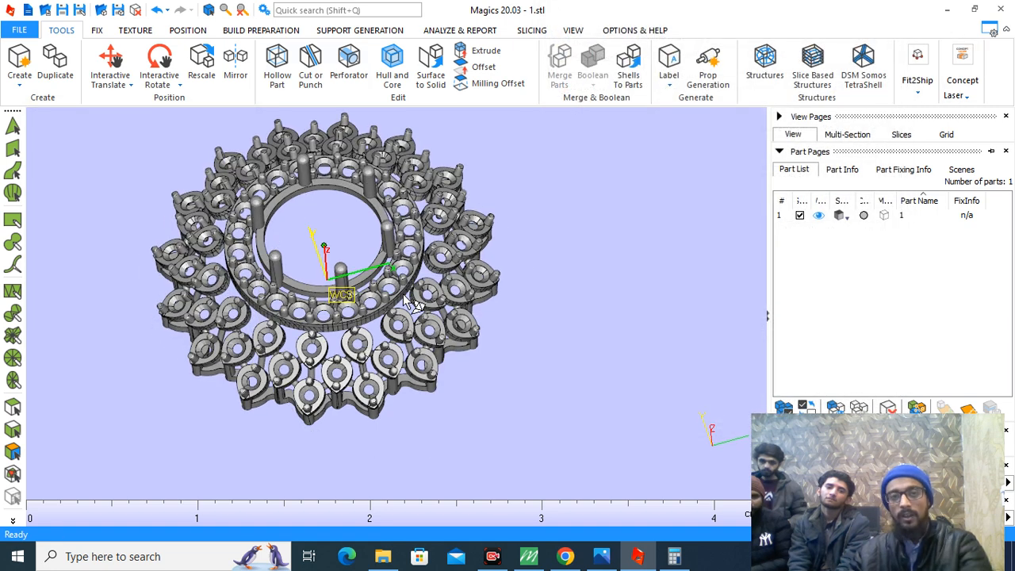
pyautogui.moveTo(505, 310); pyautogui.dragTo(507, 310, button='middle')
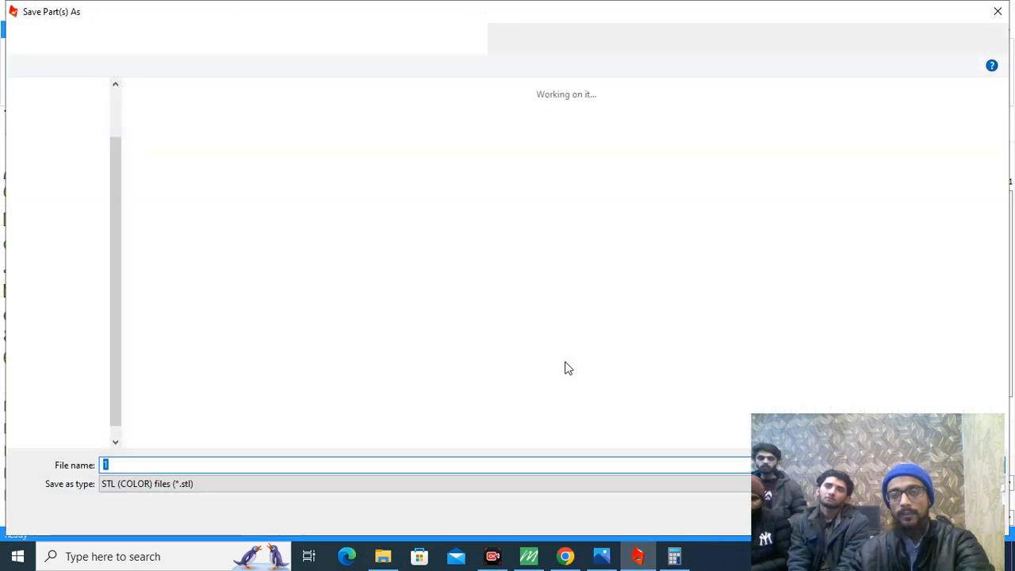
pyautogui.press('Return')
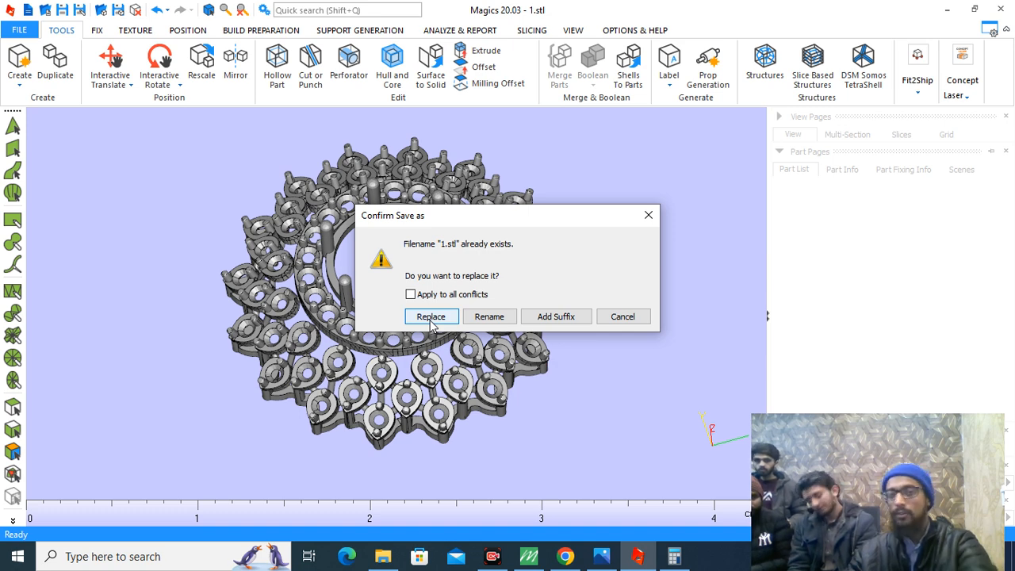
pyautogui.click(431, 320)
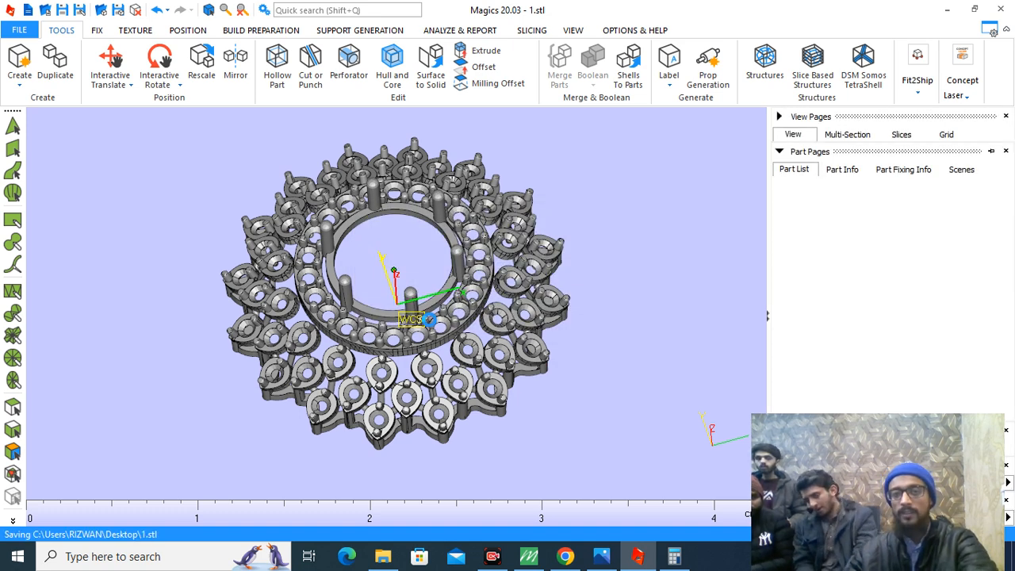
pyautogui.click(1002, 9)
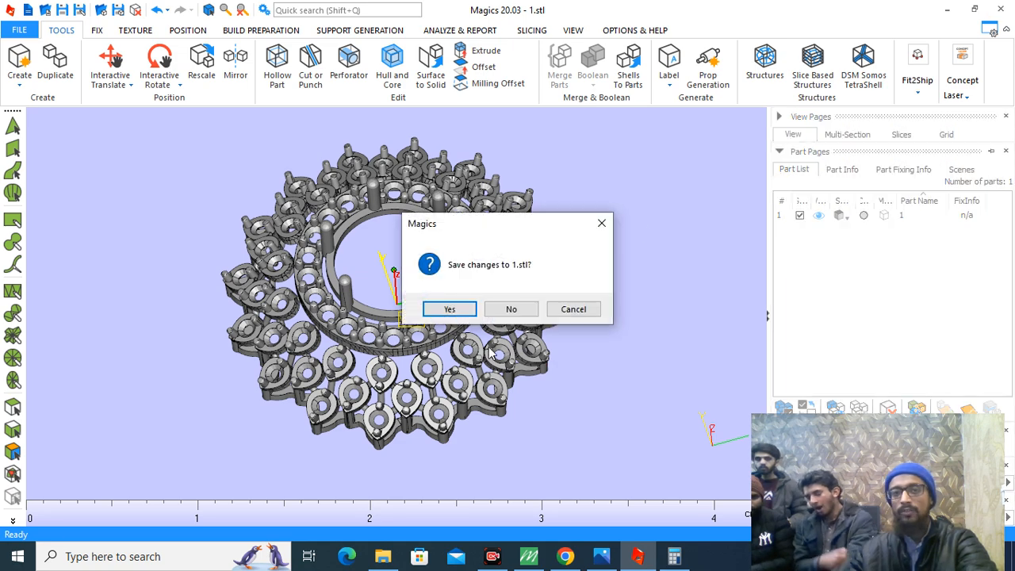
pyautogui.click(512, 311)
# Step: Switch to Matrix and show the Gem 02, Gem 03 and Gem 04 layers to view the head with its stones
pyautogui.click(528, 555)
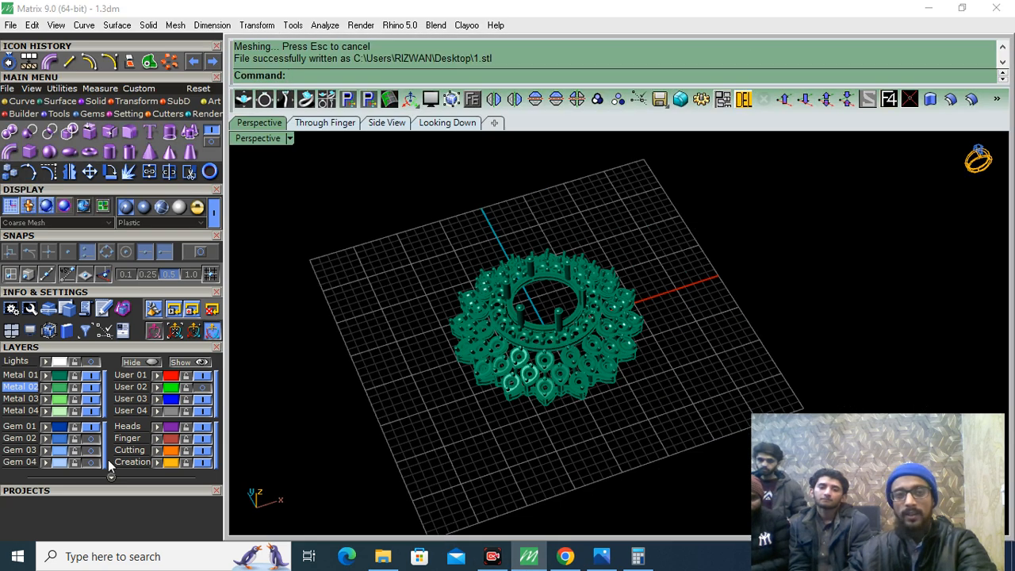
pyautogui.click(90, 462)
pyautogui.click(89, 451)
pyautogui.click(89, 440)
pyautogui.keyDown('shift'); pyautogui.moveTo(576, 301); pyautogui.dragTo(572, 268, button='right'); pyautogui.keyUp('shift')
pyautogui.moveTo(493, 340); pyautogui.dragTo(459, 408, button='right')
pyautogui.scroll(2, 524, 340)
pyautogui.scroll(2, 524, 340)
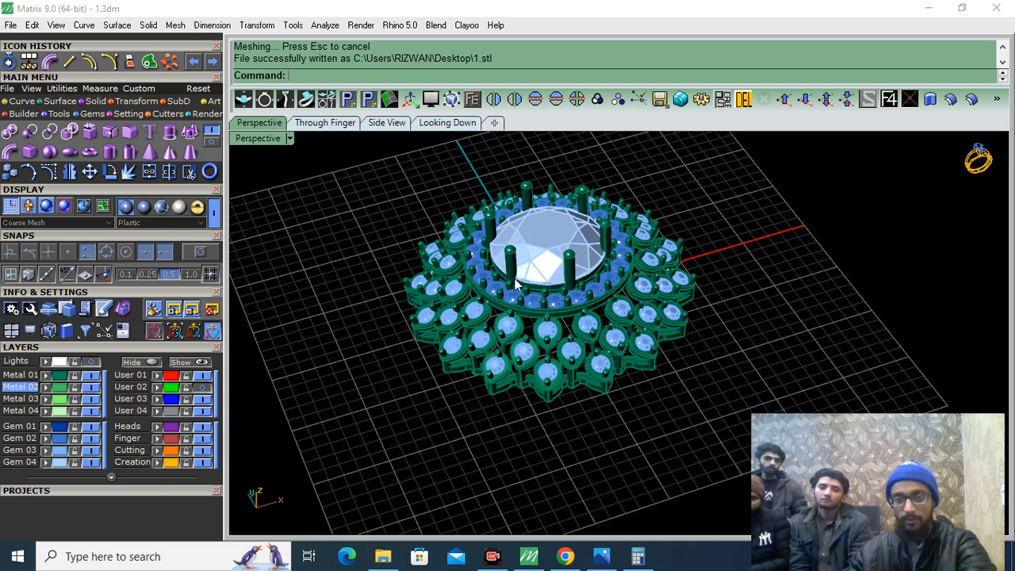
# Step: Open the V-Ray render settings and set up the Fifth Ave - (Slow) scene around the head
pyautogui.keyDown('shift'); pyautogui.moveTo(515, 280); pyautogui.dragTo(509, 312, button='right'); pyautogui.keyUp('shift')
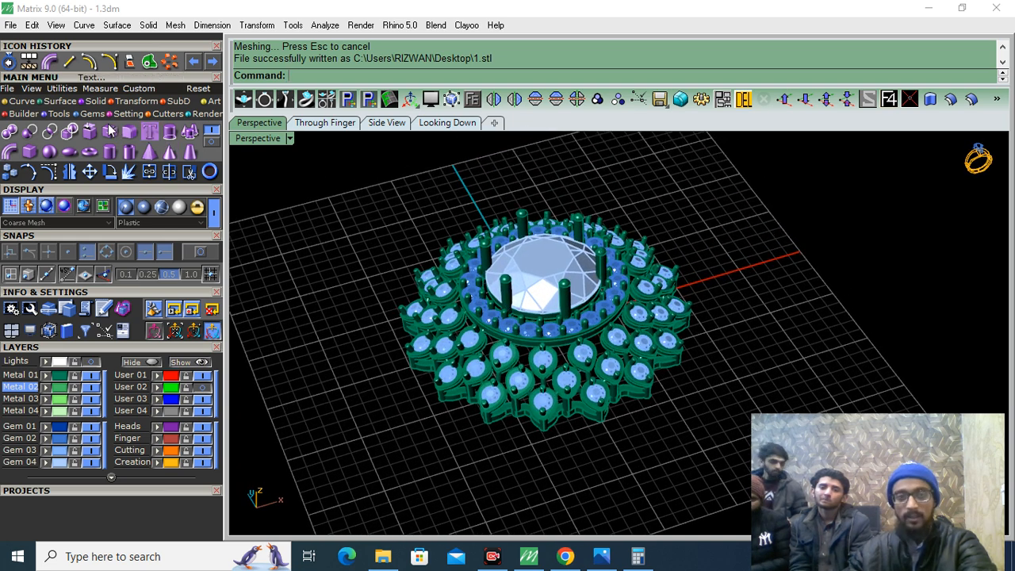
pyautogui.click(207, 115)
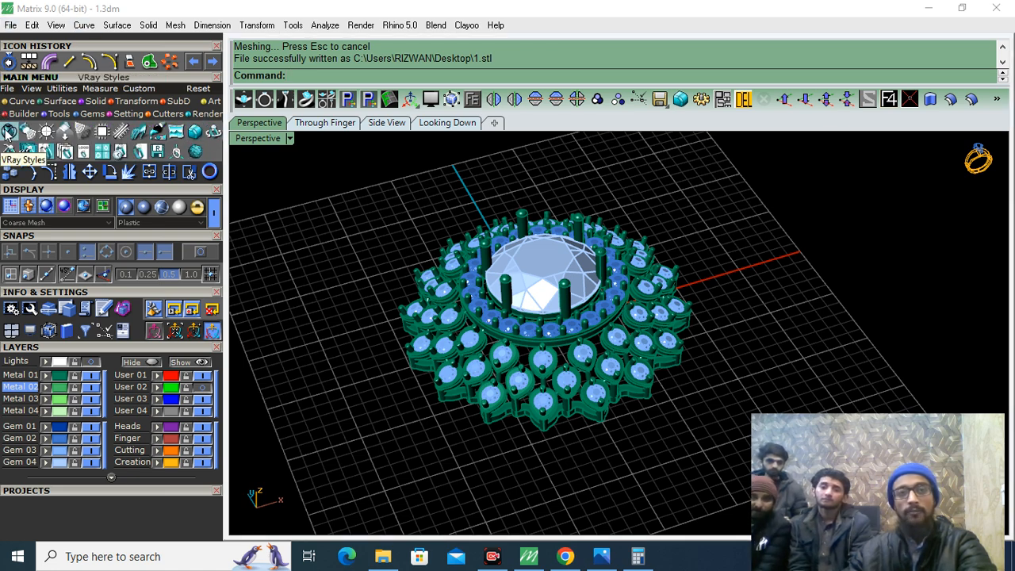
pyautogui.click(7, 133)
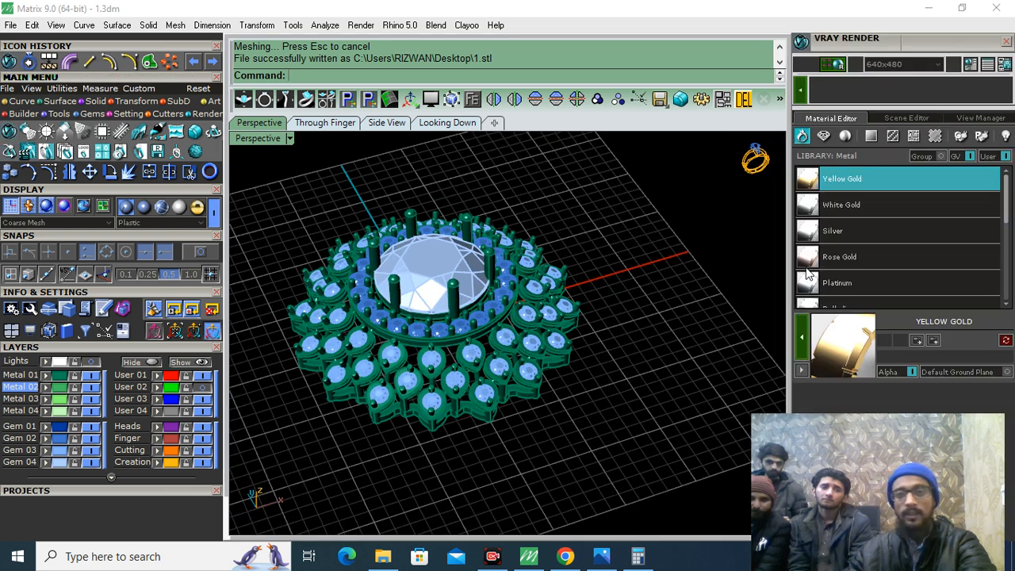
pyautogui.keyDown('shift'); pyautogui.moveTo(413, 383); pyautogui.dragTo(437, 402, button='right'); pyautogui.keyUp('shift')
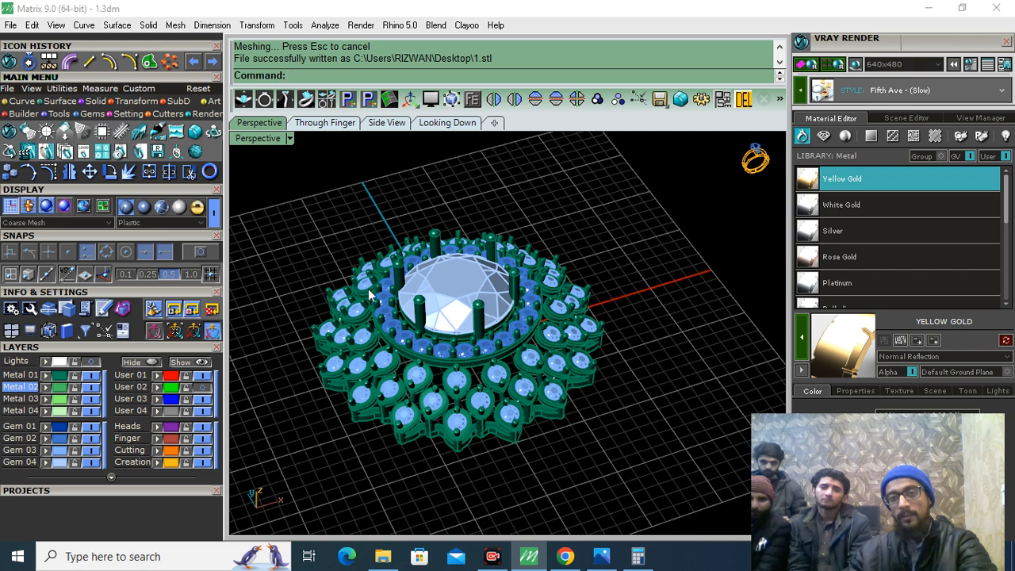
pyautogui.click(855, 65)
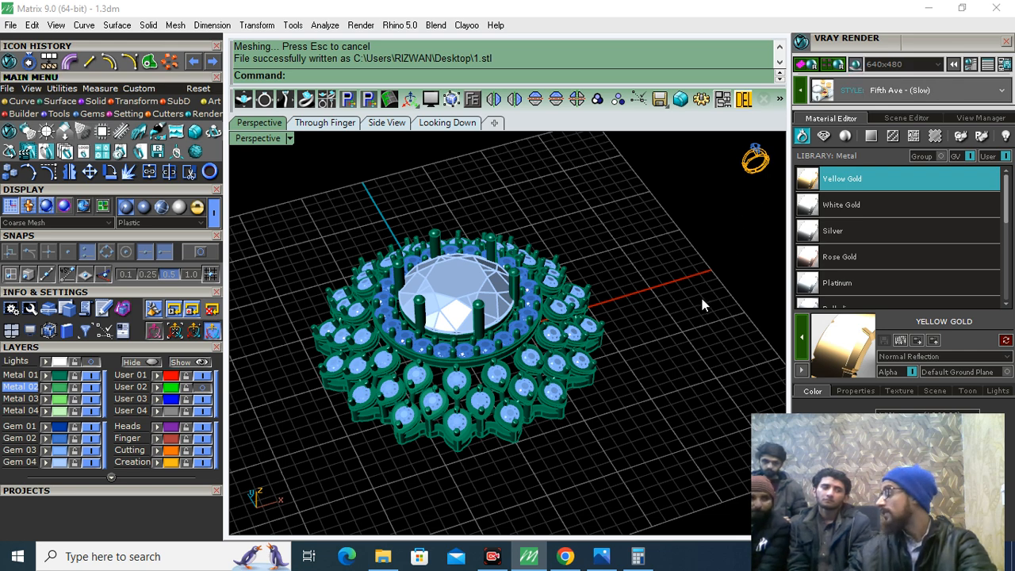
# Step: Put one of the two scene surfaces from the Lights layer on a hidden Metal 04 layer and lock the Lights layer
pyautogui.click(93, 363)
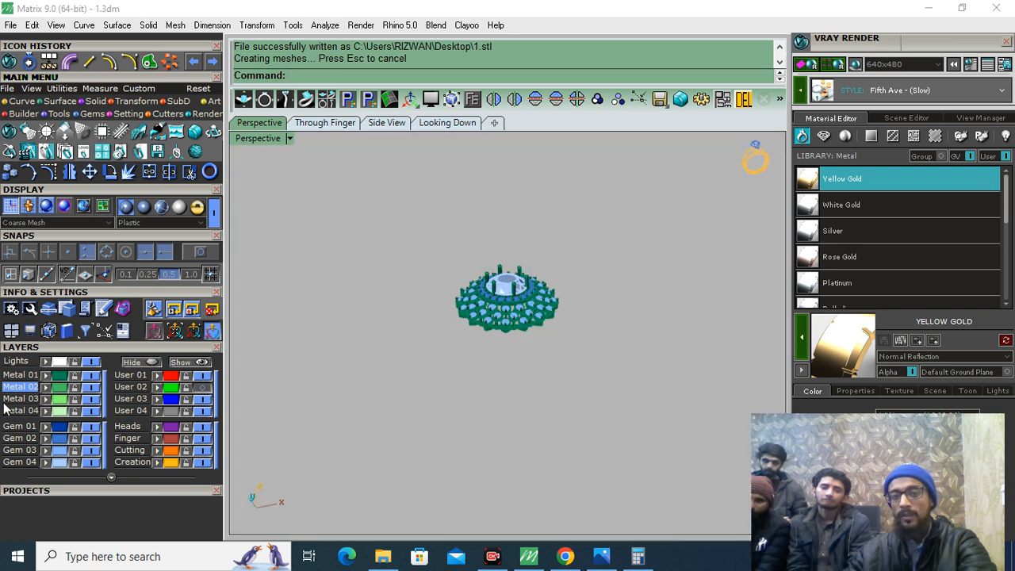
pyautogui.click(57, 363)
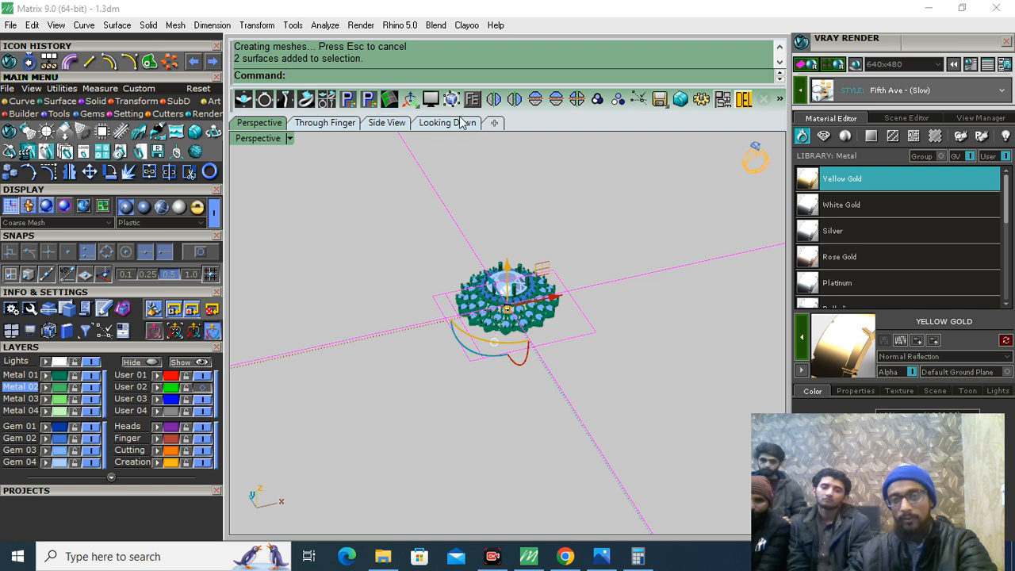
pyautogui.keyDown('ctrl'); pyautogui.click(359, 411); pyautogui.keyUp('ctrl')
pyautogui.click(46, 412)
pyautogui.click(90, 413)
pyautogui.moveTo(502, 351); pyautogui.dragTo(488, 364, button='right')
pyautogui.scroll(6, 488, 364)
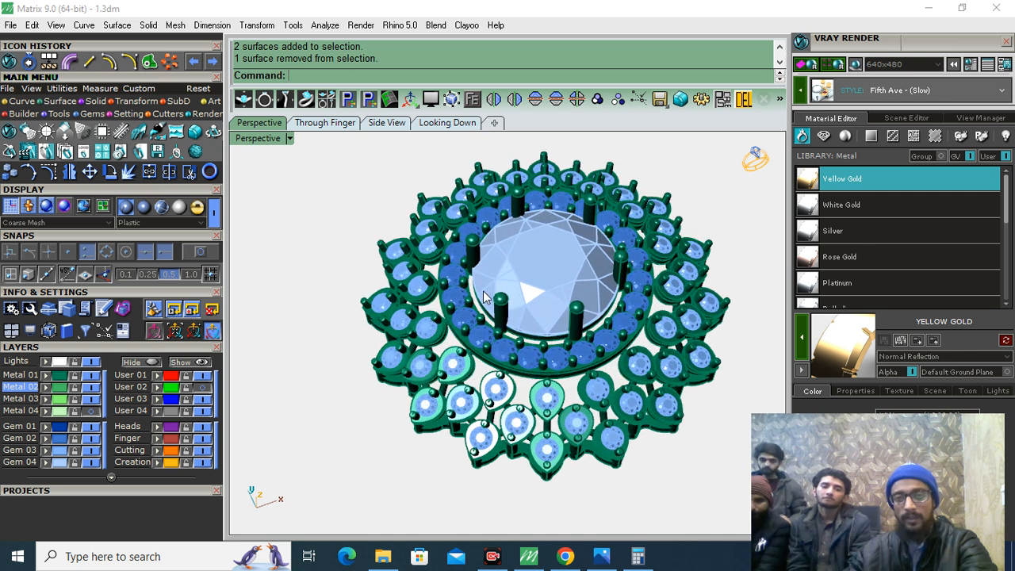
pyautogui.scroll(-1, 336, 323)
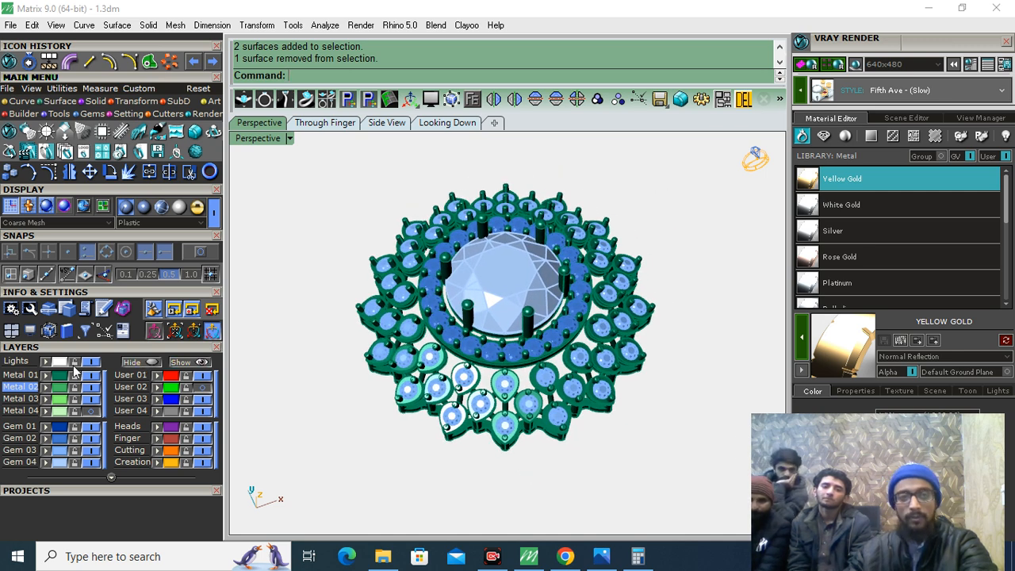
pyautogui.scroll(-2, 462, 320)
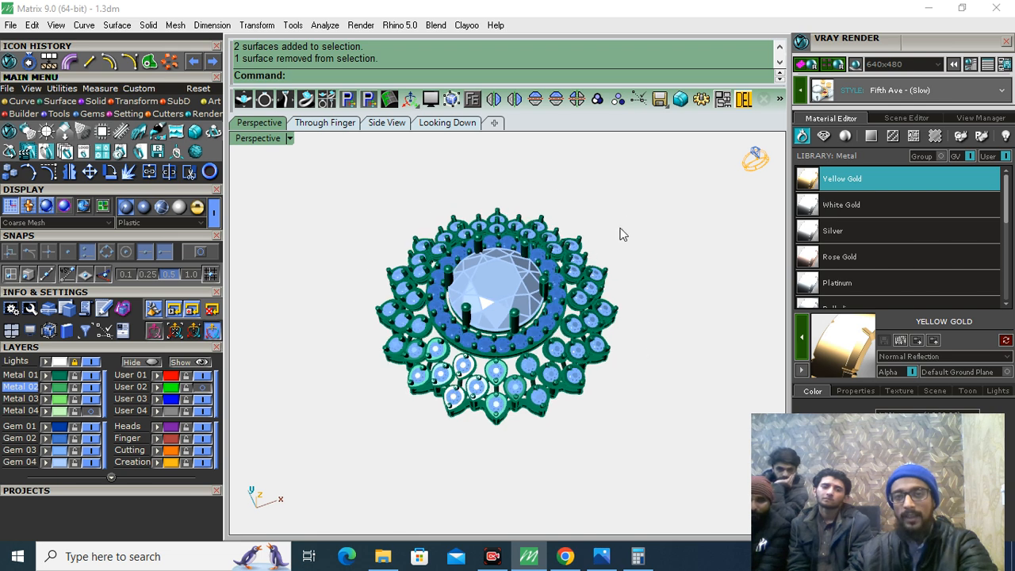
# Step: Group all the head's metal parts and stones and copy the group to a spot beside and behind the original
pyautogui.moveTo(310, 464); pyautogui.dragTo(310, 465)
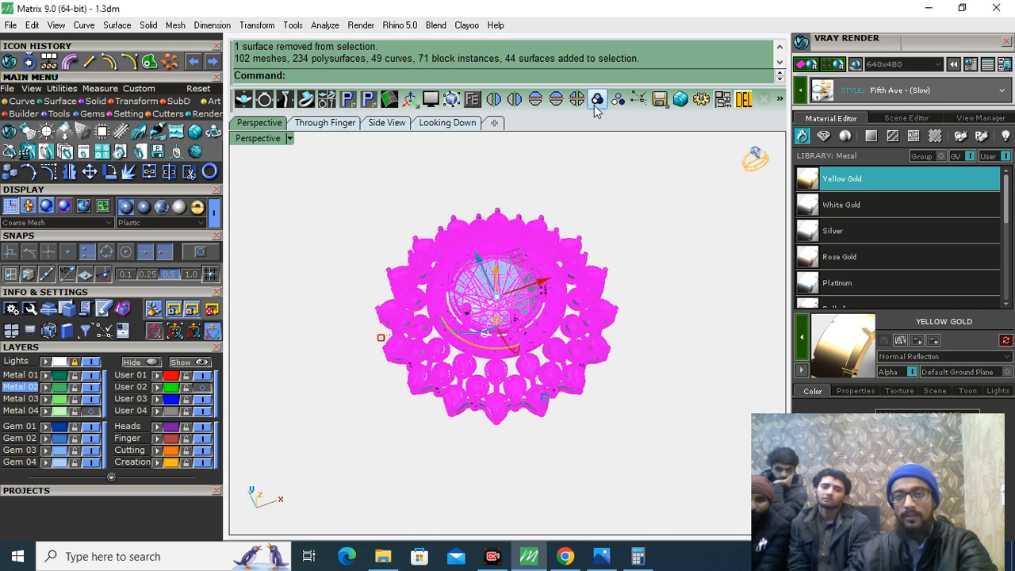
pyautogui.click(596, 103)
pyautogui.keyDown('shift'); pyautogui.moveTo(585, 285); pyautogui.dragTo(510, 310, button='right'); pyautogui.keyUp('shift')
pyautogui.click(8, 179)
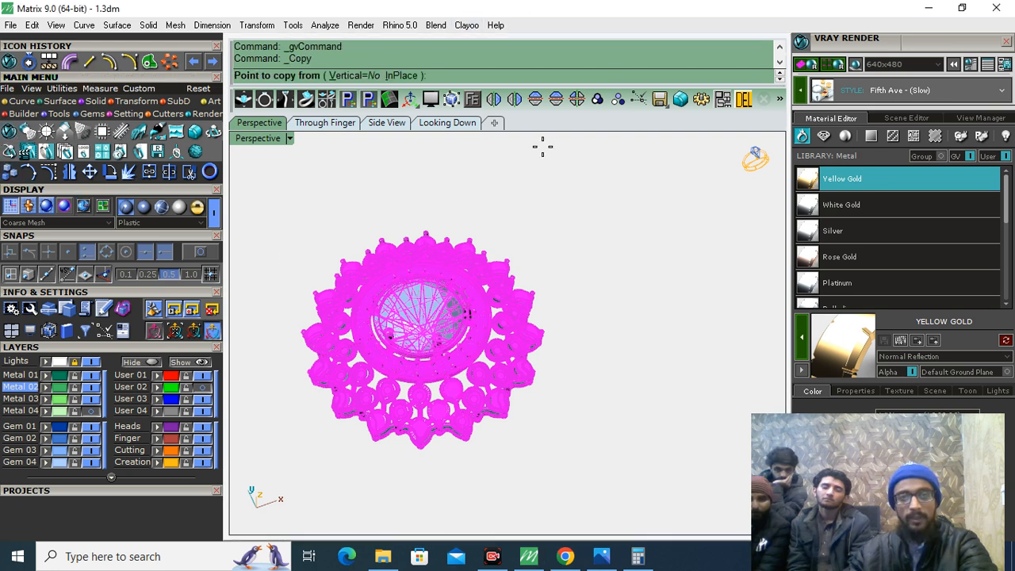
pyautogui.click(450, 324)
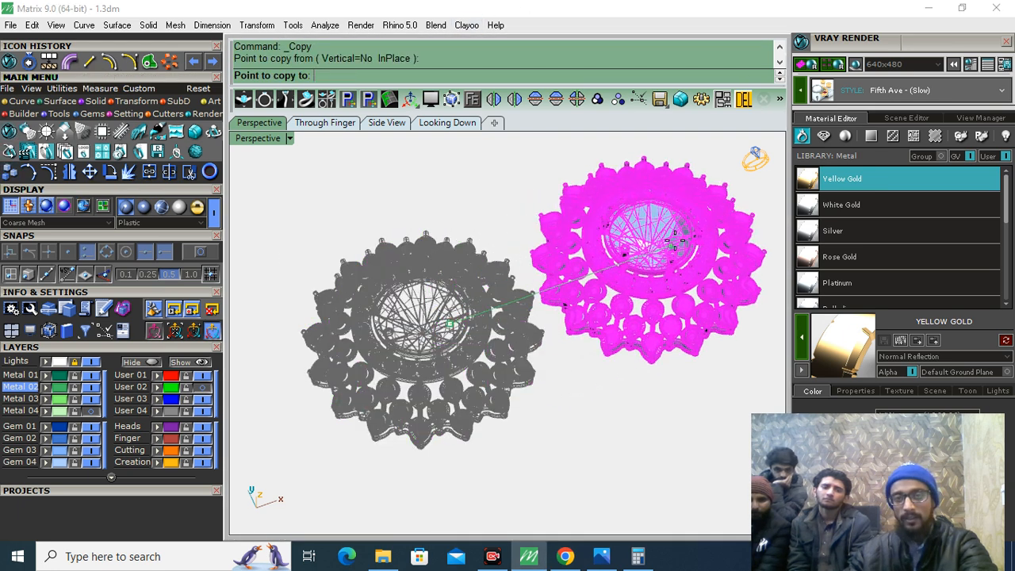
pyautogui.click(674, 240)
pyautogui.press('Return')
pyautogui.moveTo(675, 240); pyautogui.dragTo(591, 287, button='right')
pyautogui.click(591, 287)
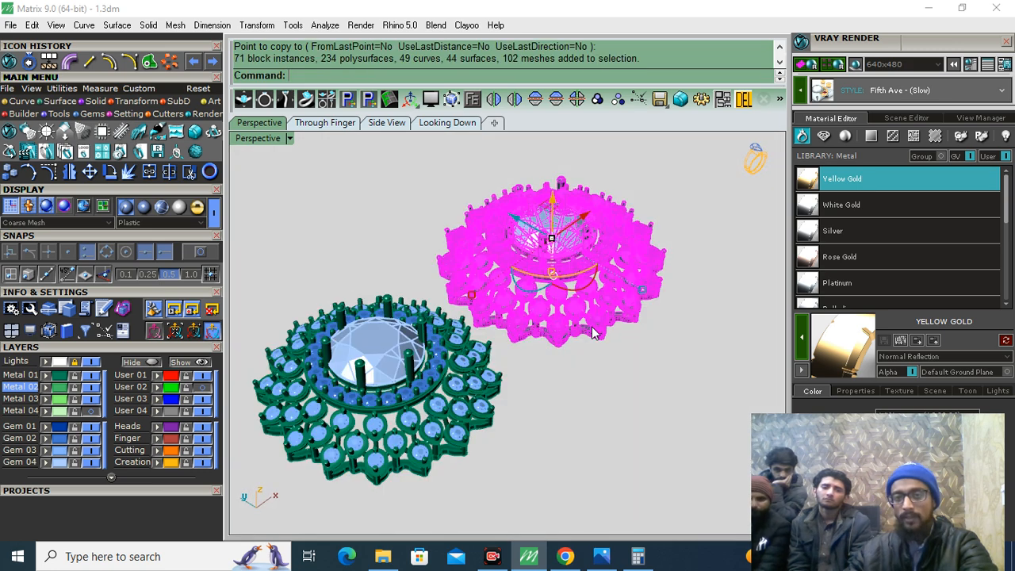
# Step: Rotate the copied head upright so its stones face the viewer and reposition it beside the original
pyautogui.moveTo(590, 299); pyautogui.dragTo(556, 307)
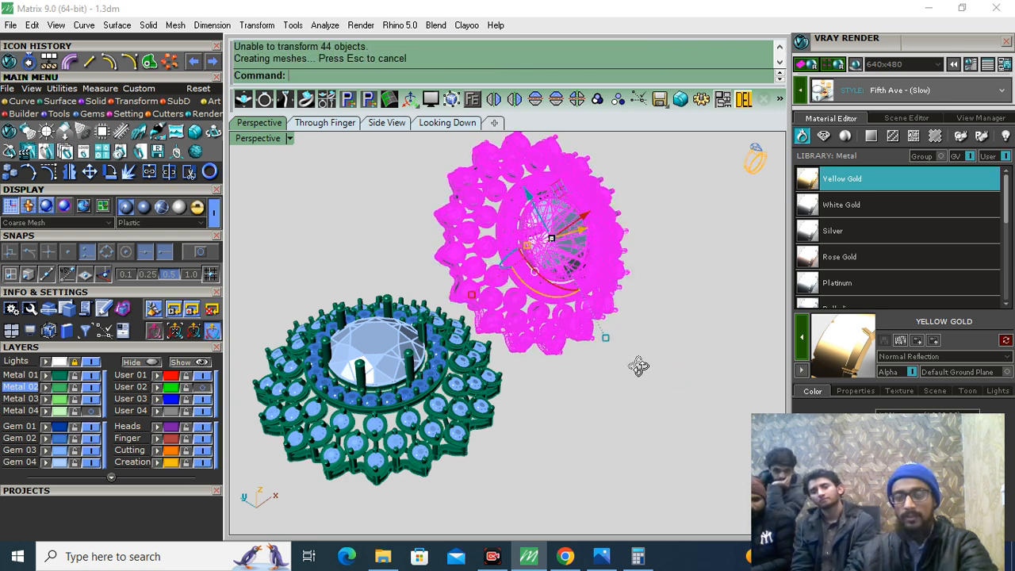
pyautogui.moveTo(645, 362); pyautogui.dragTo(583, 370, button='right')
pyautogui.click(561, 417)
pyautogui.keyDown('shift'); pyautogui.moveTo(626, 267); pyautogui.dragTo(646, 270, button='right'); pyautogui.keyUp('shift')
pyautogui.click(646, 269)
pyautogui.moveTo(628, 224)
pyautogui.mouseDown()
pyautogui.moveTo(637, 214)
pyautogui.moveTo(635, 227)
pyautogui.mouseUp()
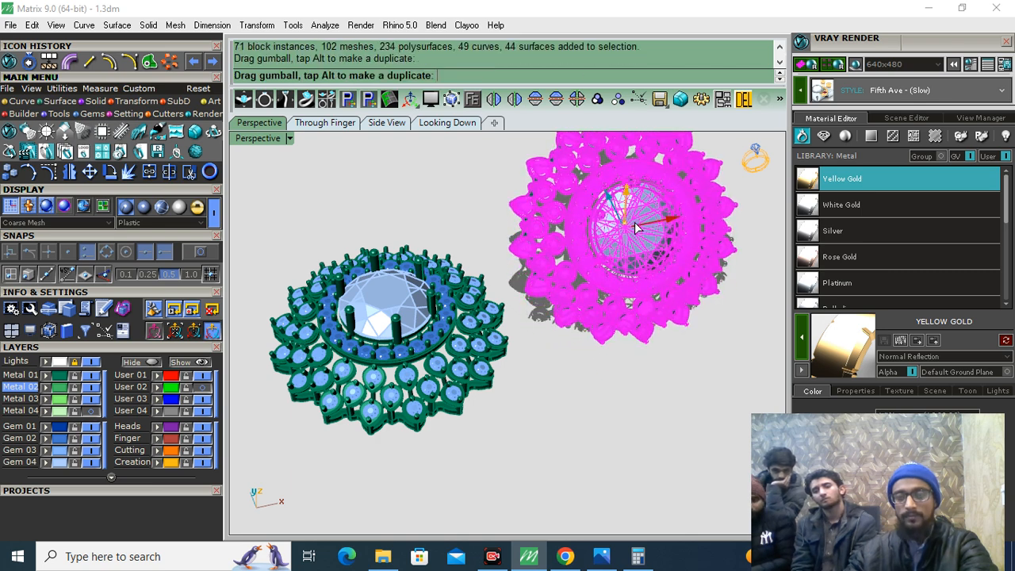
pyautogui.moveTo(600, 372); pyautogui.dragTo(605, 386)
pyautogui.click(585, 410)
# Step: Select both heads and raise them slightly together
pyautogui.moveTo(560, 345); pyautogui.dragTo(536, 369, button='right')
pyautogui.click(429, 349)
pyautogui.keyDown('shift'); pyautogui.click(637, 287); pyautogui.keyUp('shift')
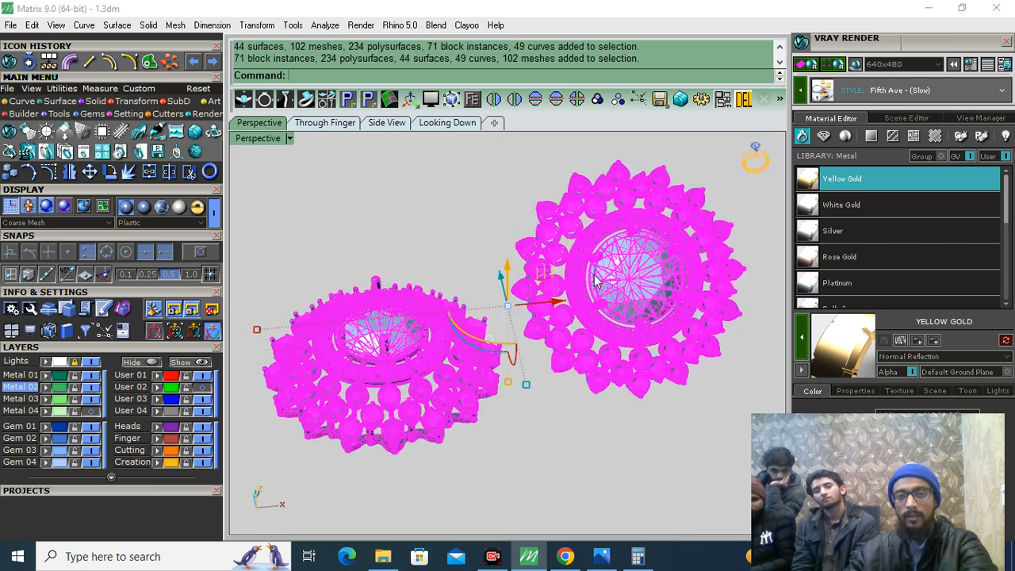
pyautogui.moveTo(507, 268); pyautogui.dragTo(507, 257)
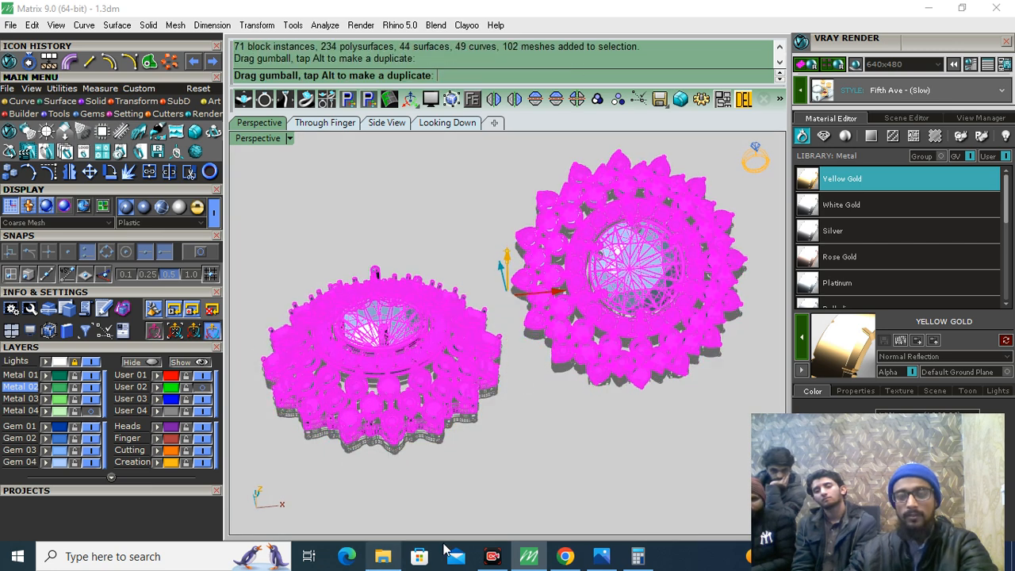
pyautogui.click(455, 211)
pyautogui.moveTo(525, 247); pyautogui.dragTo(496, 322, button='right')
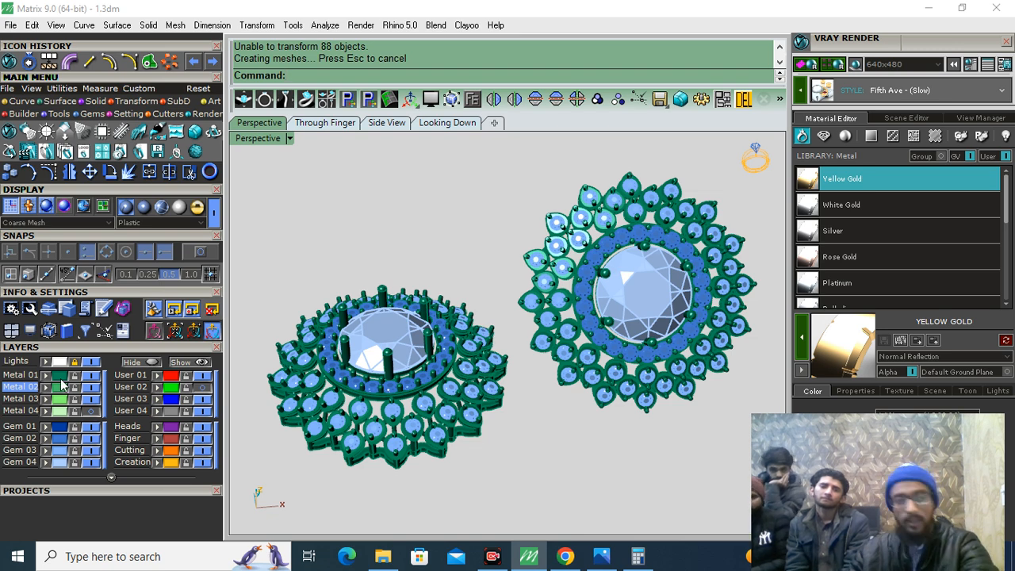
# Step: Select the metal parts of both heads and apply the Yellow Gold material in a warmer orange gold shade
pyautogui.hotkey('ctrl', 'a')
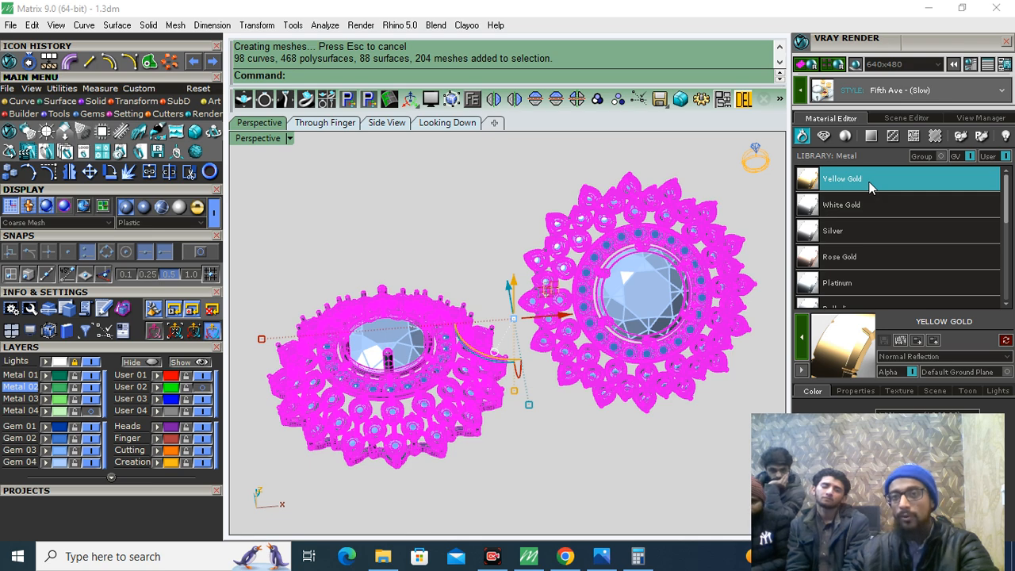
pyautogui.moveTo(885, 48); pyautogui.dragTo(377, 47)
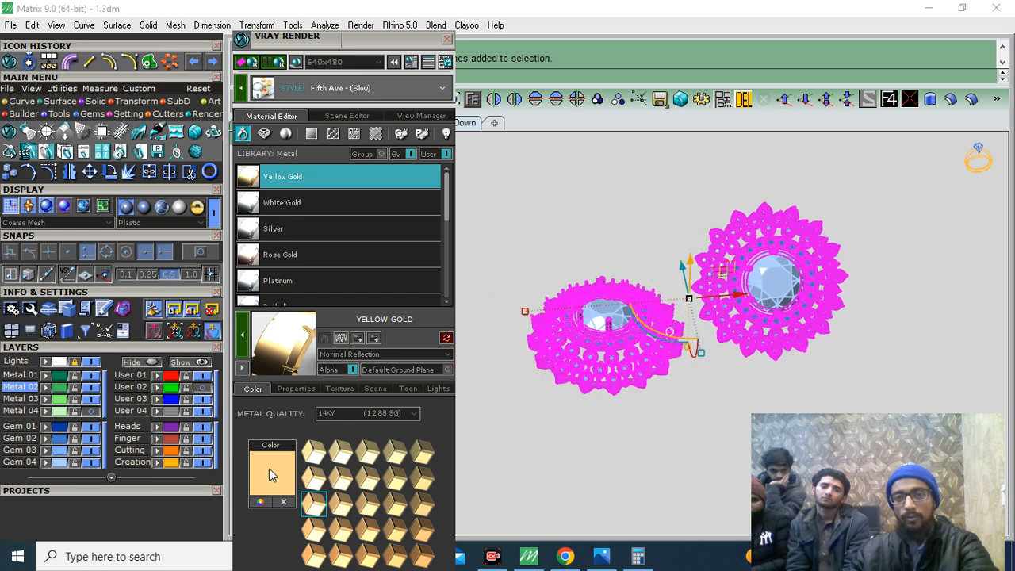
pyautogui.click(341, 504)
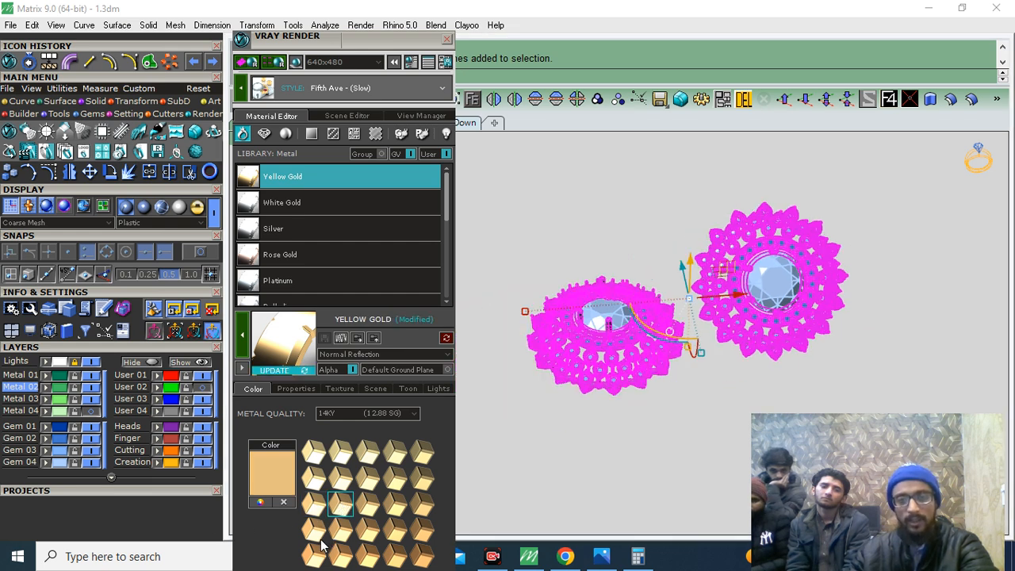
pyautogui.click(317, 531)
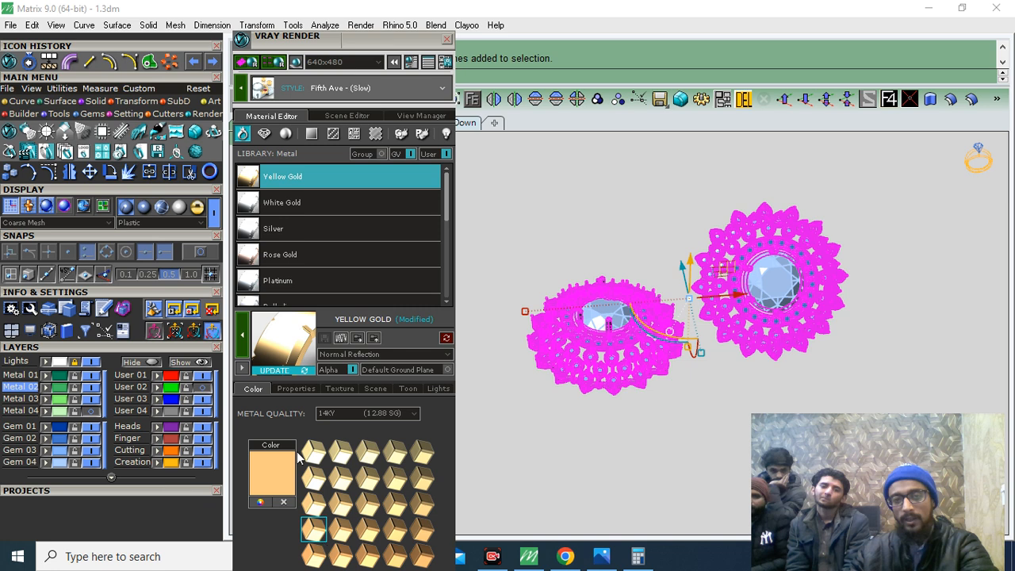
pyautogui.click(242, 343)
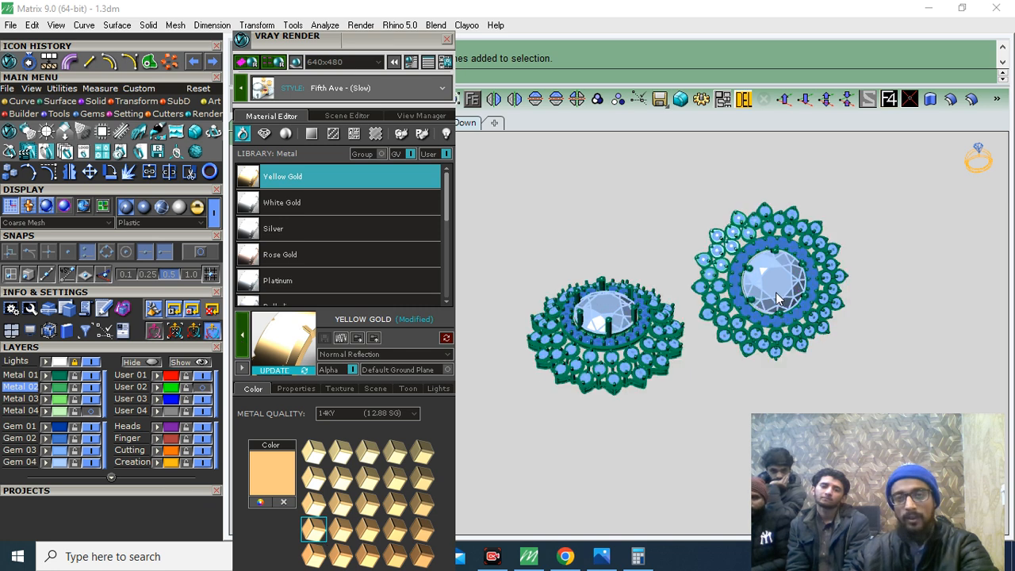
# Step: Select the halo stones on the Gem 02 layer and apply the Diamond Blue material to them
pyautogui.click(60, 441)
pyautogui.scroll(3, 583, 329)
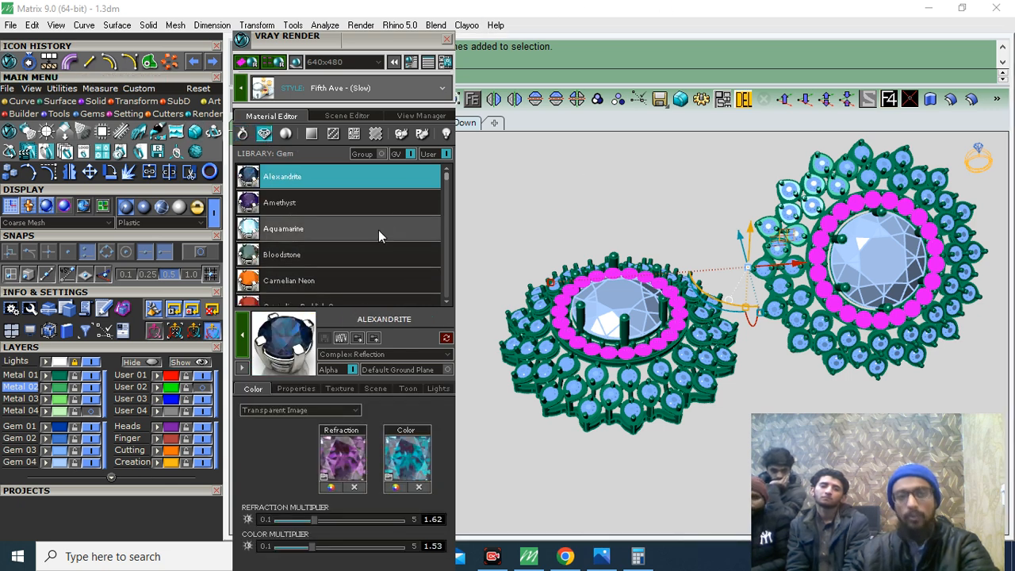
pyautogui.scroll(-4, 378, 236)
pyautogui.scroll(-8, 326, 247)
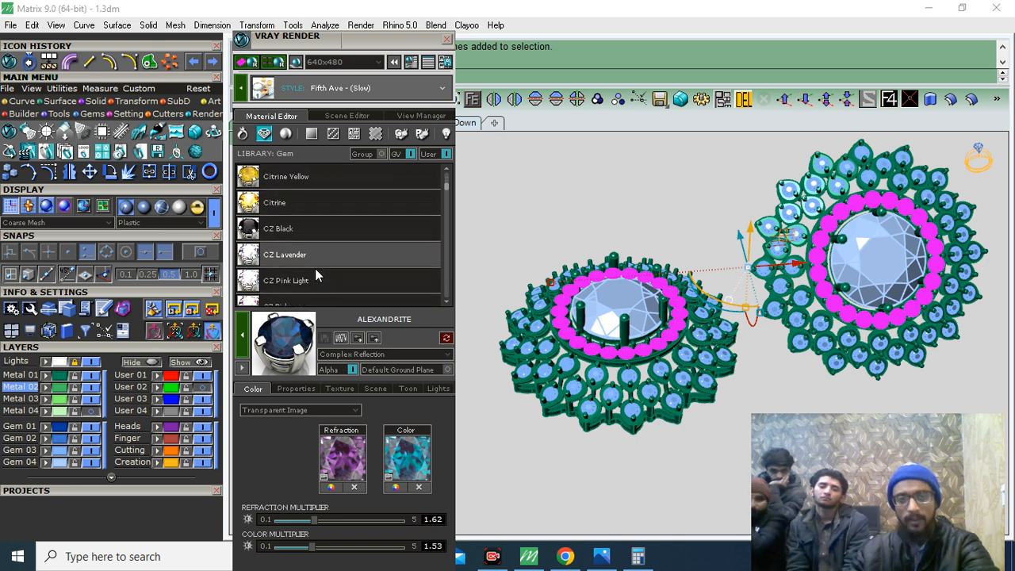
pyautogui.scroll(-5, 317, 269)
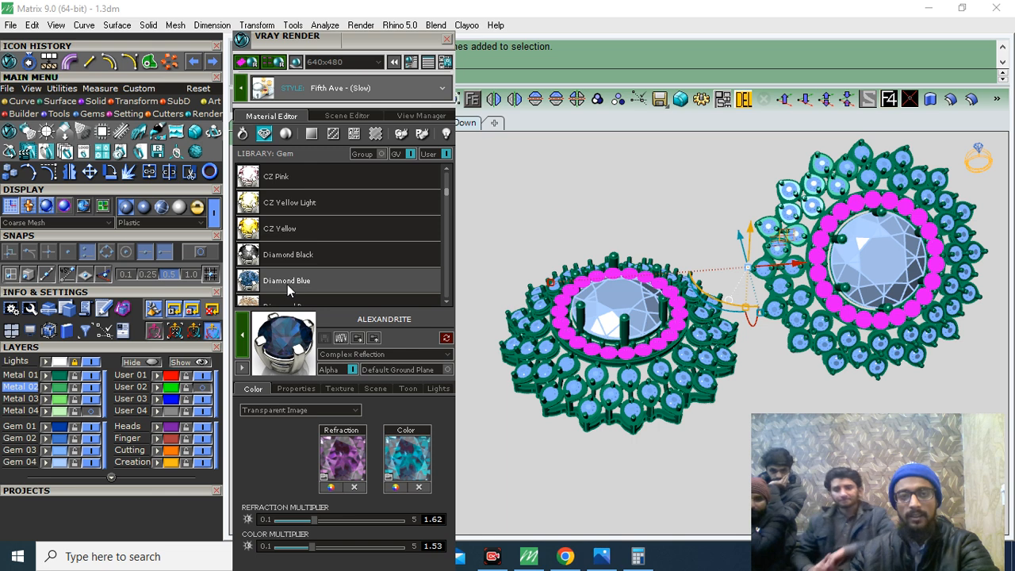
pyautogui.click(287, 284)
pyautogui.click(243, 340)
pyautogui.press('Escape')
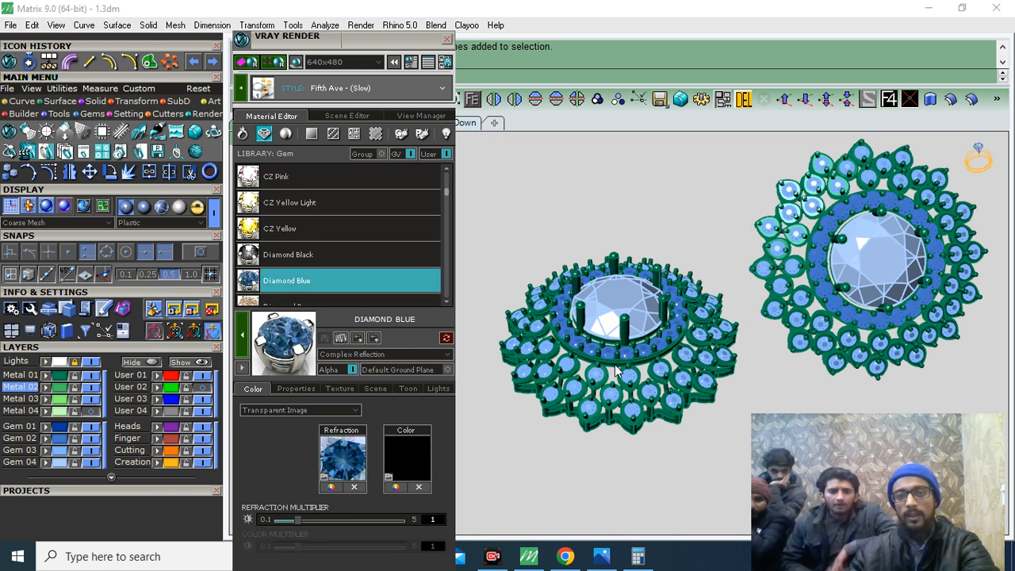
# Step: Apply the Emerald material to the large center stones on the Gem 04 layer
pyautogui.click(60, 462)
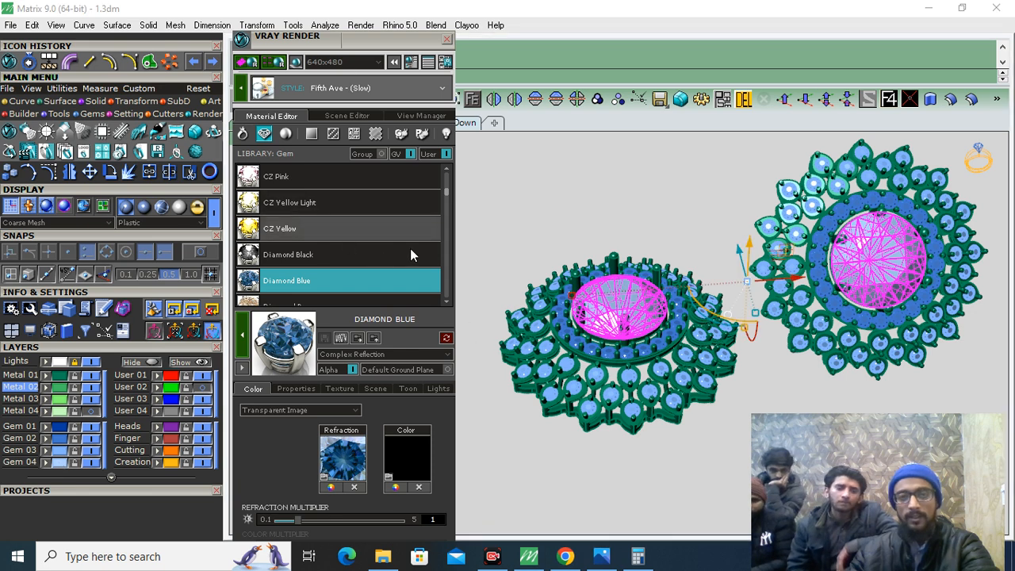
pyautogui.scroll(-3, 412, 250)
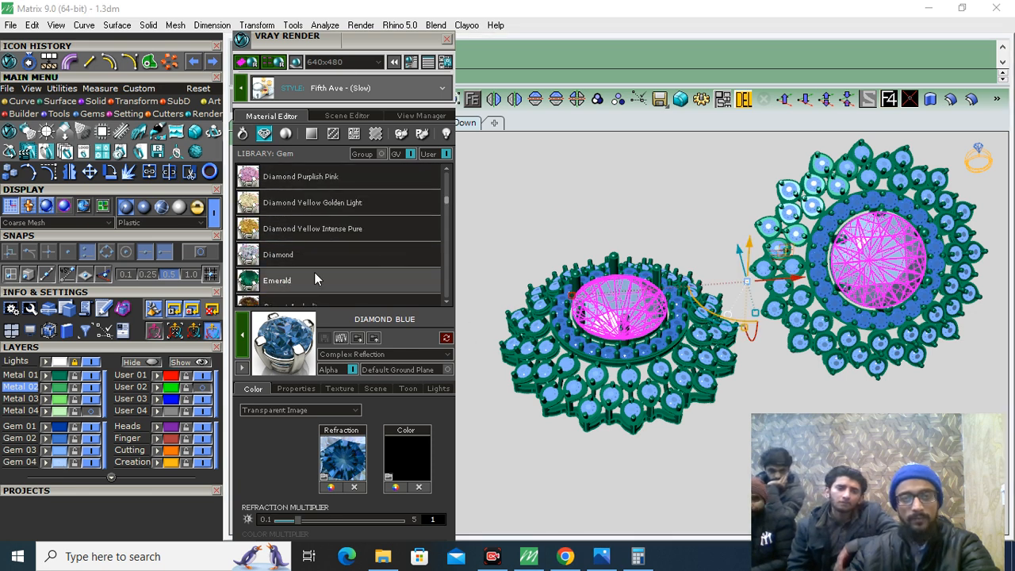
pyautogui.click(309, 281)
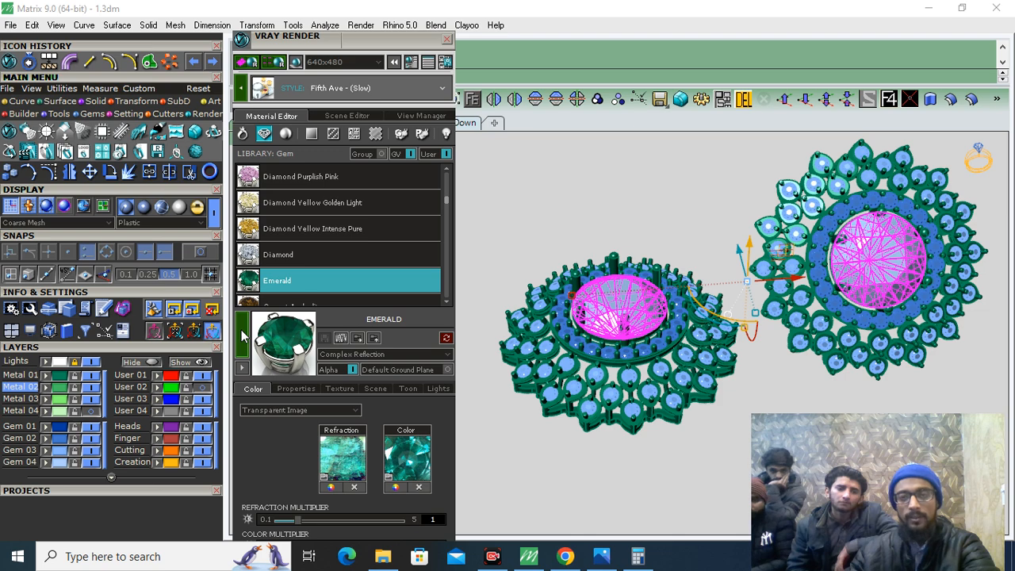
pyautogui.click(243, 337)
# Step: Select the outer cluster stones on the Gem 03 layer and apply the Garnet Color Change material
pyautogui.click(61, 452)
pyautogui.click(676, 5)
pyautogui.scroll(-4, 334, 236)
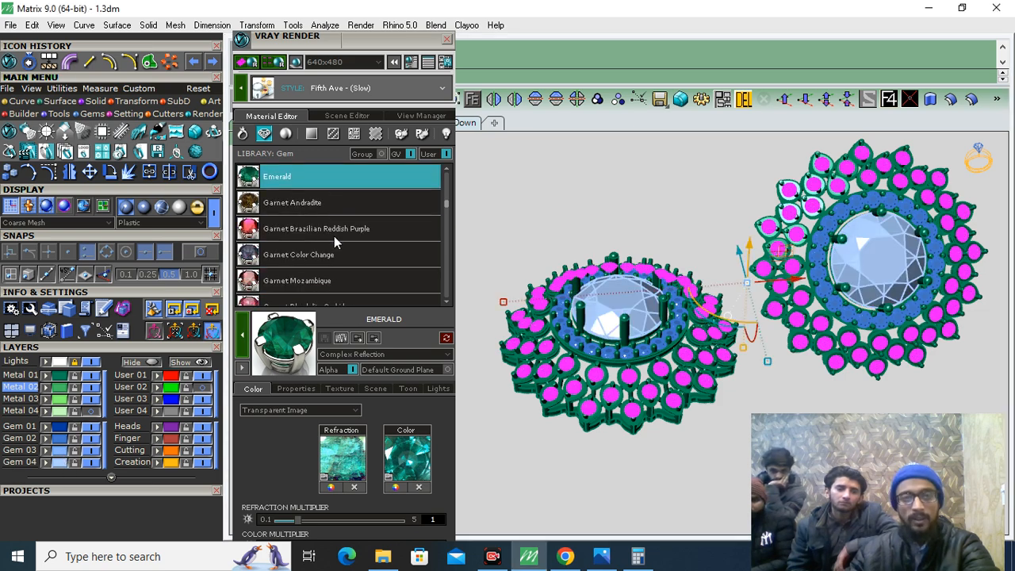
pyautogui.click(280, 257)
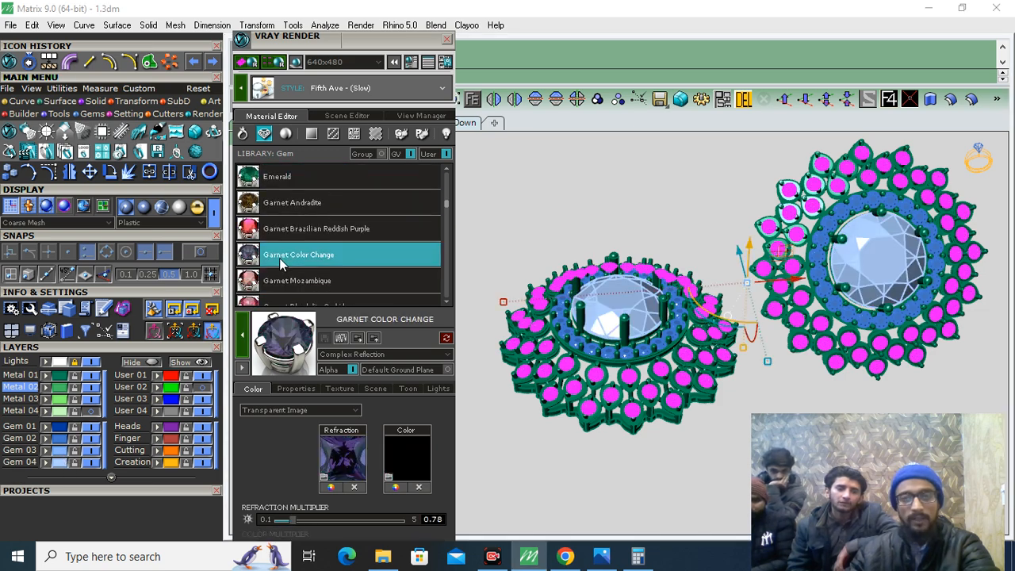
pyautogui.click(242, 337)
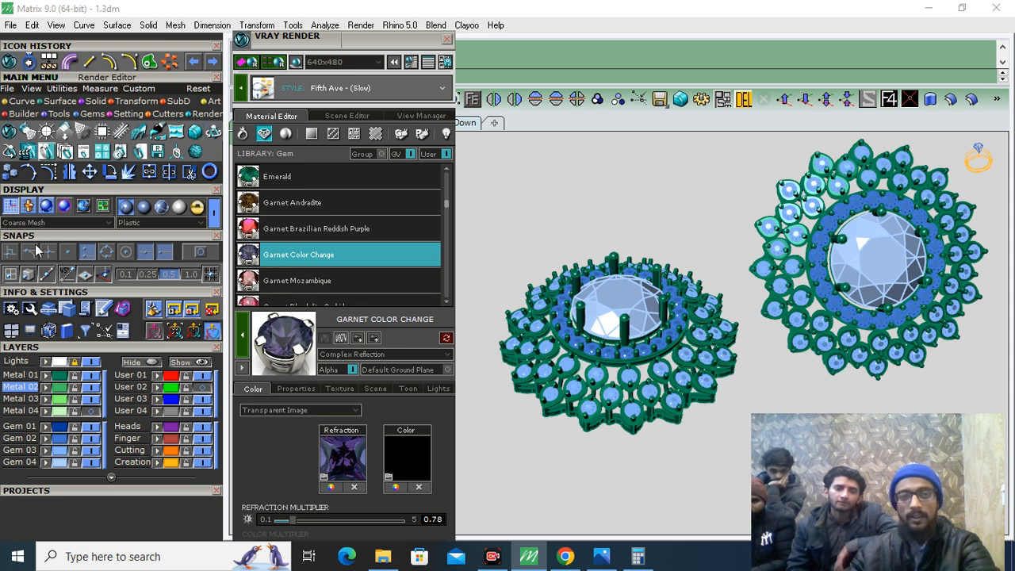
# Step: Select the ground surface on the Lights layer and apply the Grey Plastic material from the plastic library to it
pyautogui.click(61, 362)
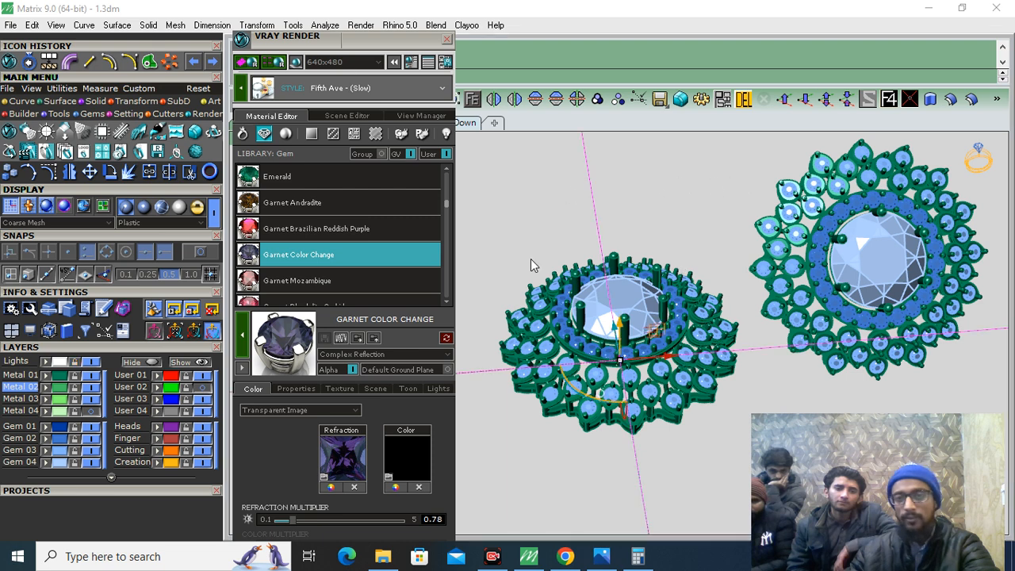
pyautogui.click(312, 136)
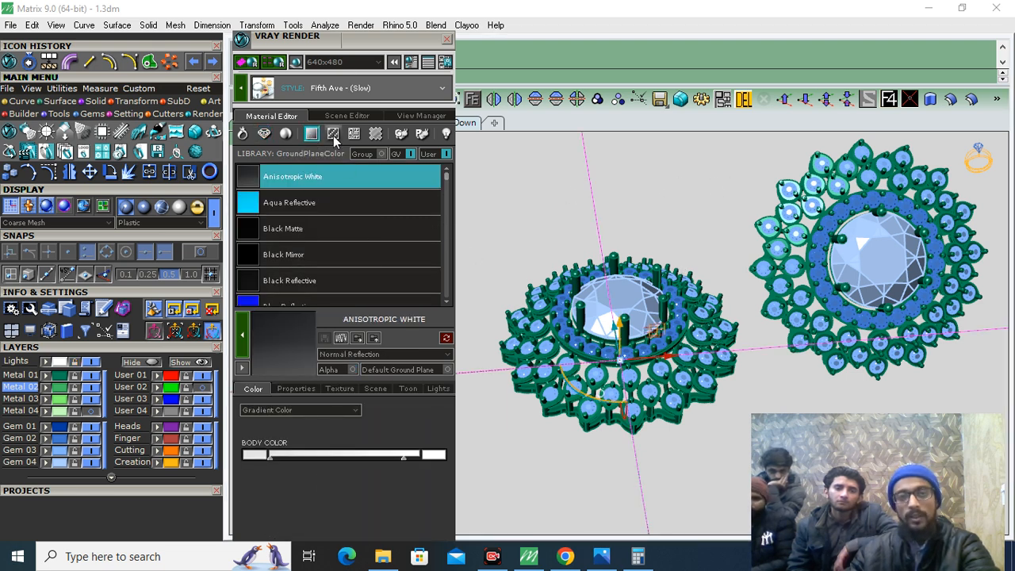
pyautogui.click(333, 136)
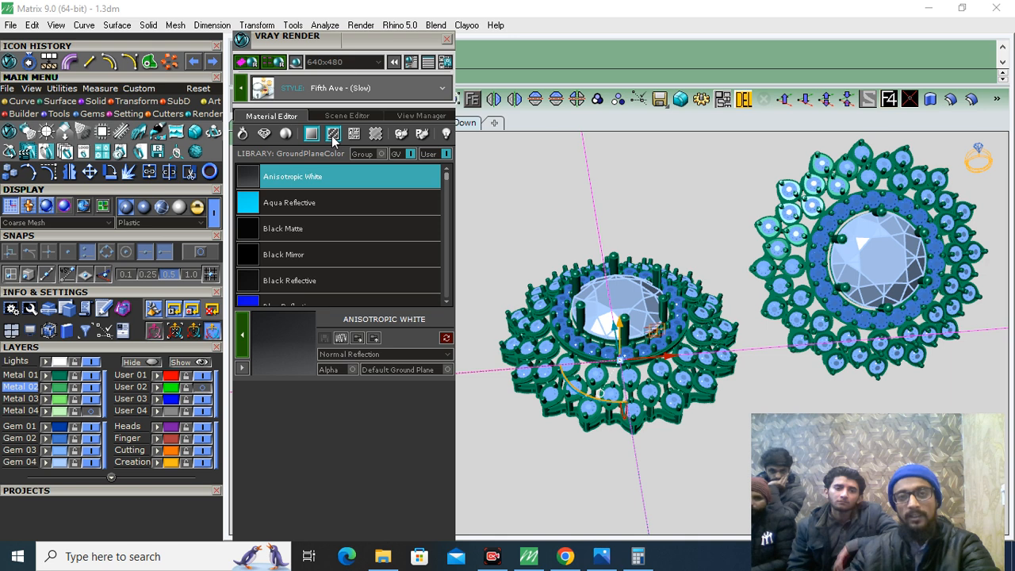
pyautogui.click(378, 133)
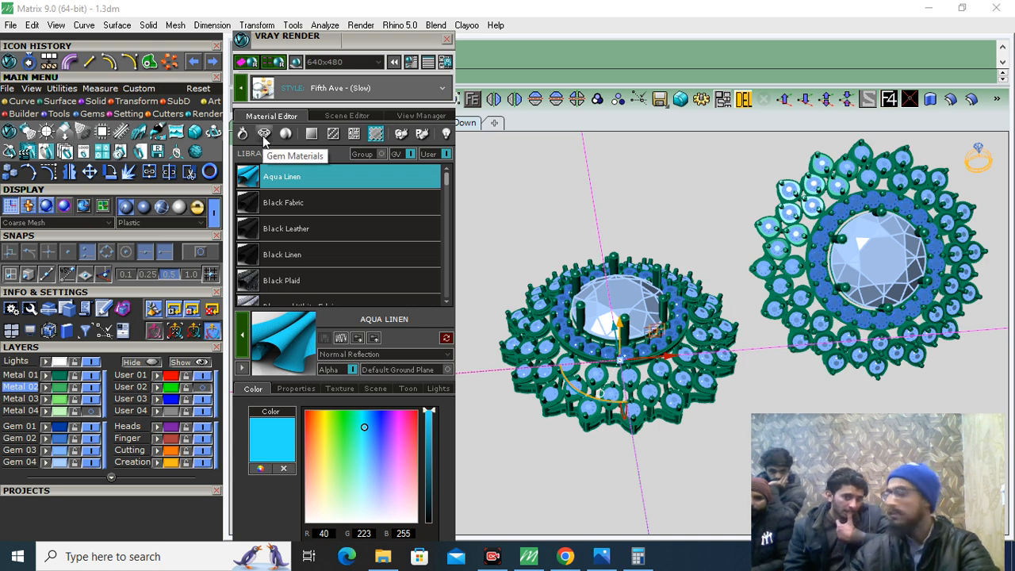
pyautogui.click(421, 133)
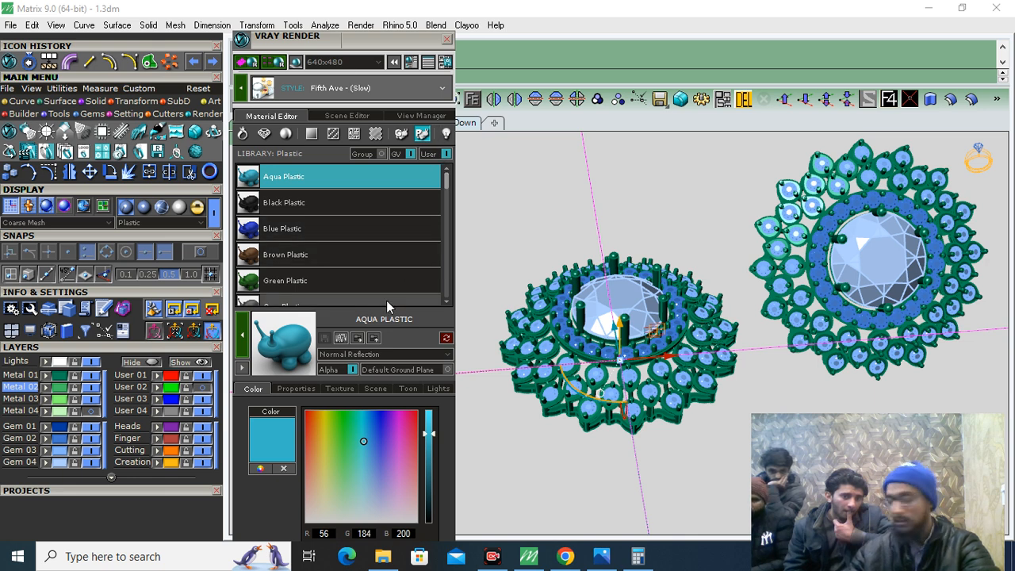
pyautogui.scroll(-1, 378, 274)
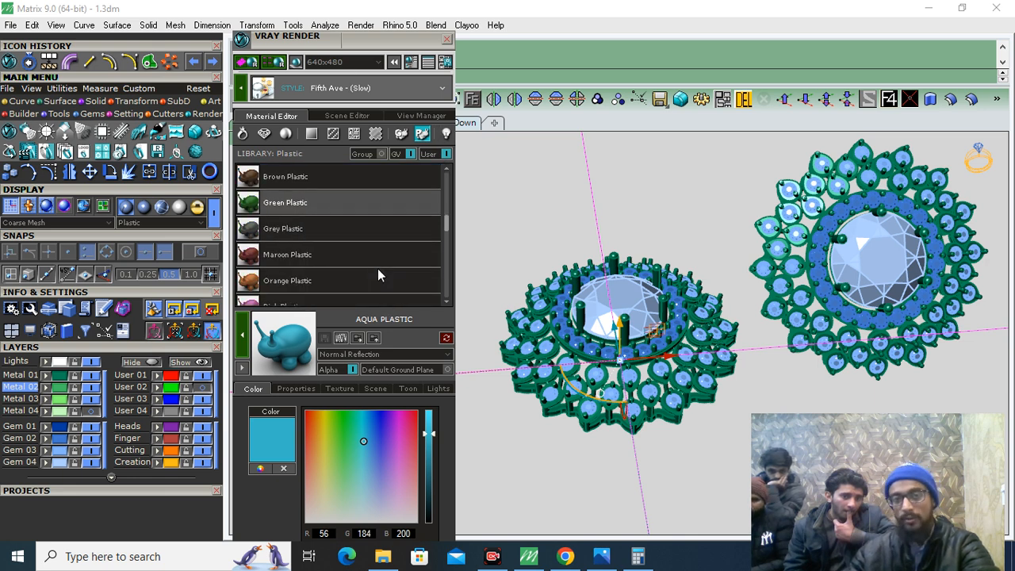
pyautogui.click(308, 235)
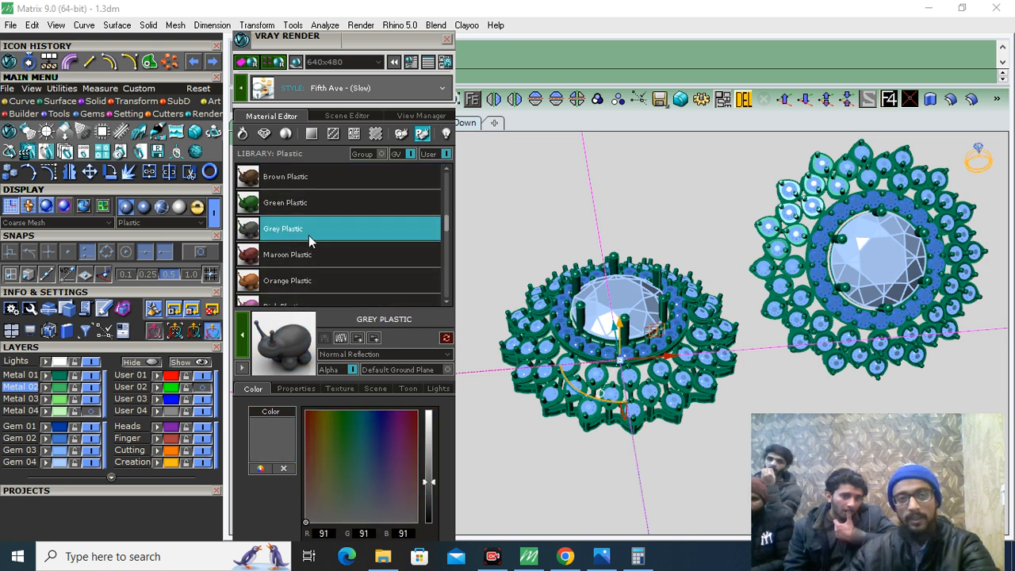
# Step: Tint the Grey Plastic colour to a muted purple with RGB 62, 59, 91 and deselect the ground surface
pyautogui.click(363, 486)
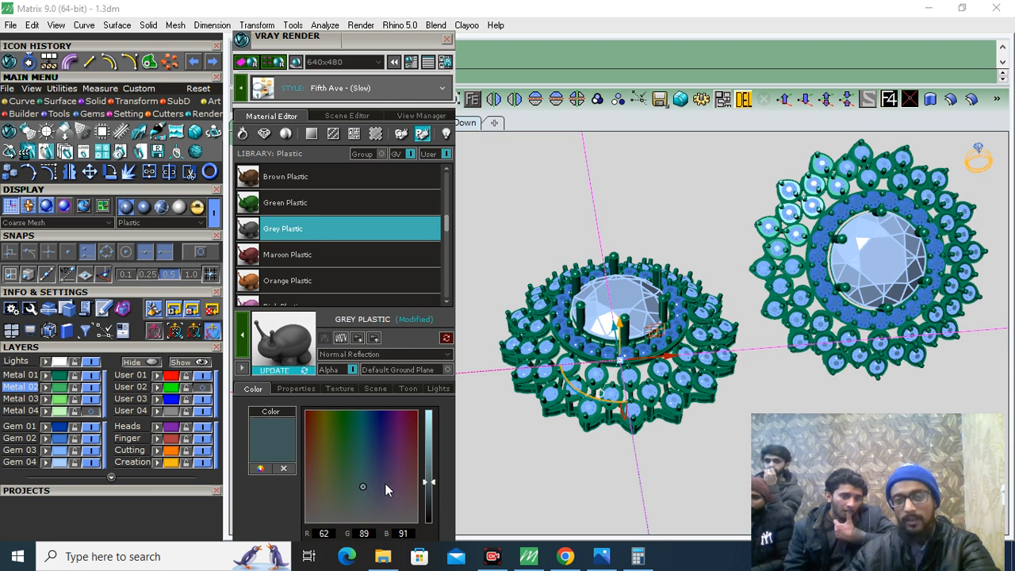
pyautogui.click(383, 484)
pyautogui.click(359, 474)
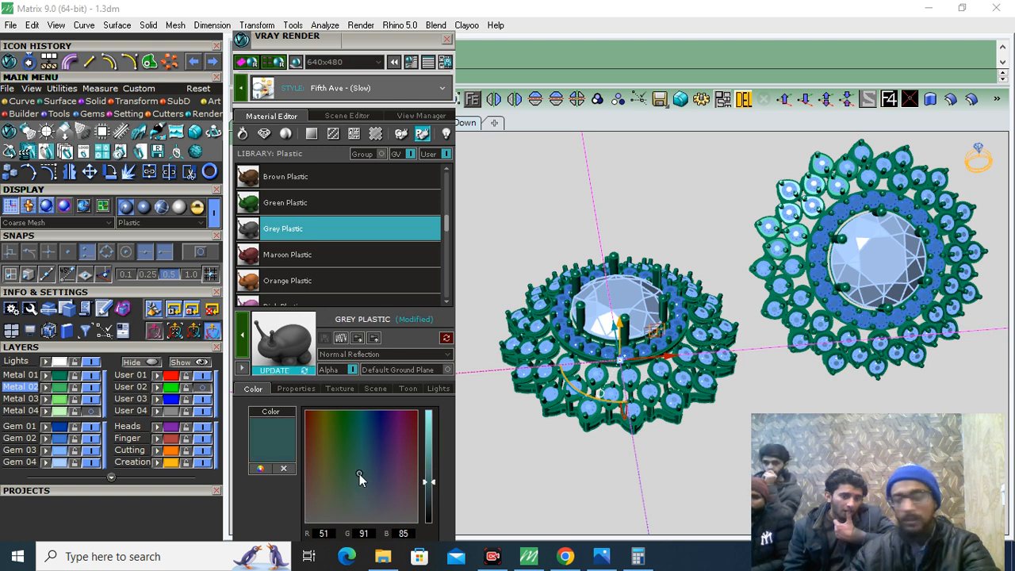
pyautogui.click(383, 484)
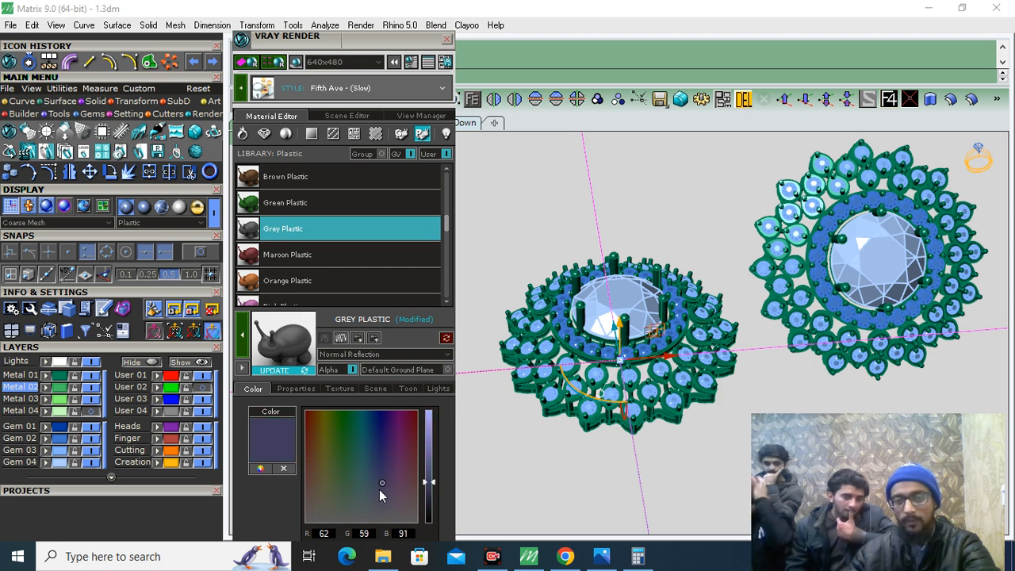
pyautogui.click(587, 262)
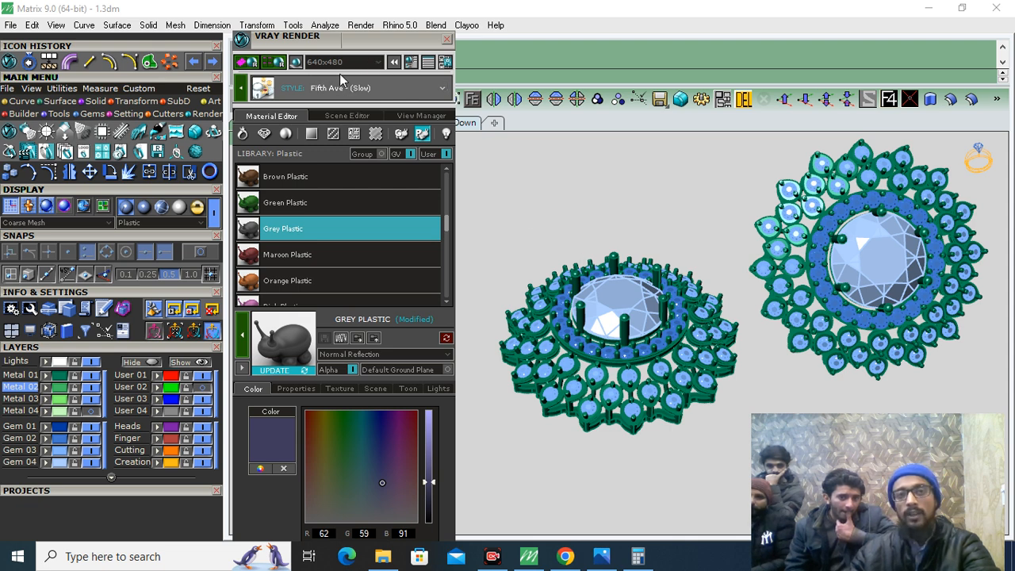
# Step: Set the render resolution to a custom size of 1920x1000
pyautogui.click(358, 62)
pyautogui.press('BackSpace')
pyautogui.press('BackSpace')
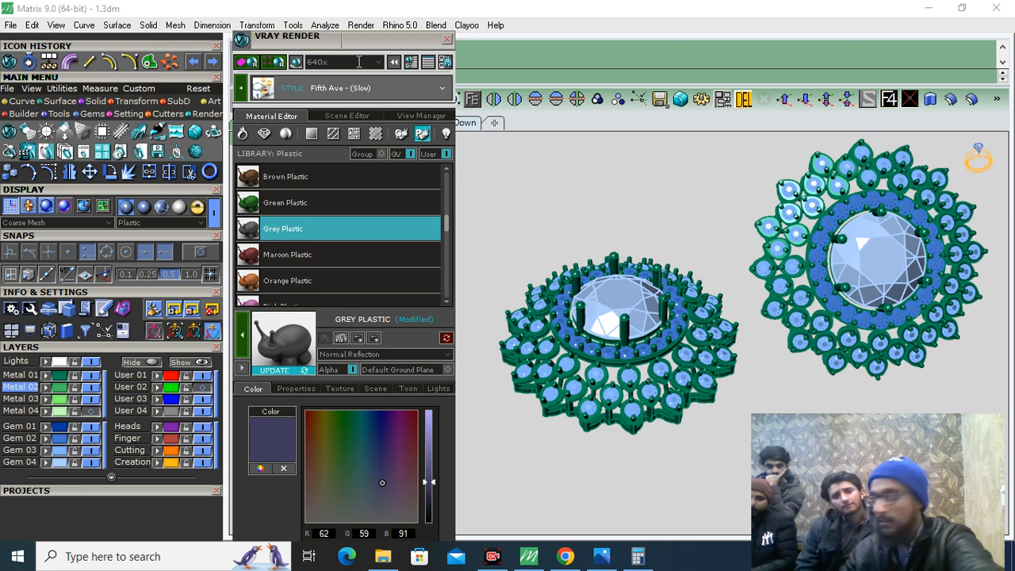
pyautogui.write('1000')
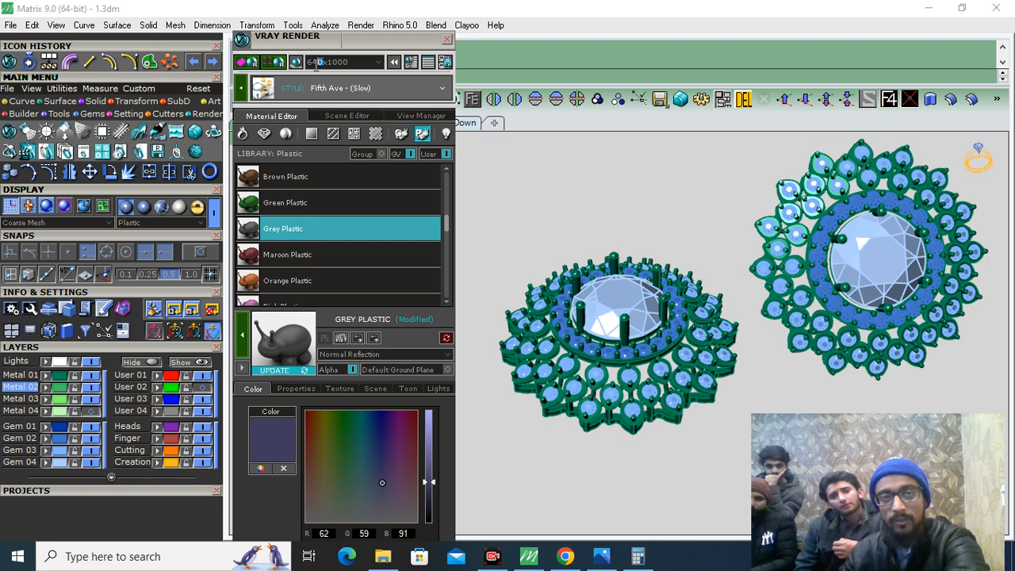
pyautogui.write('1920')
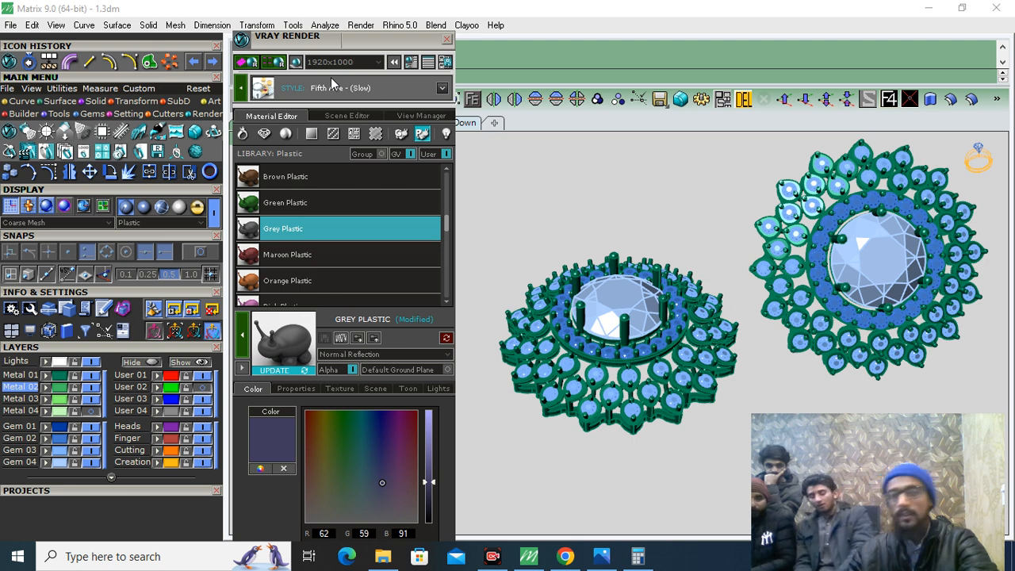
pyautogui.click(378, 62)
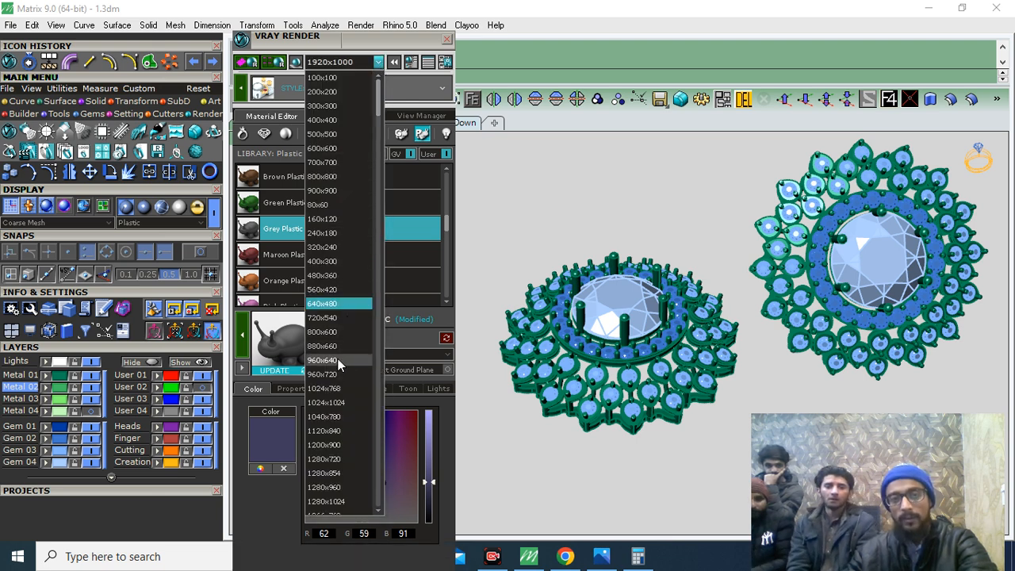
pyautogui.click(380, 62)
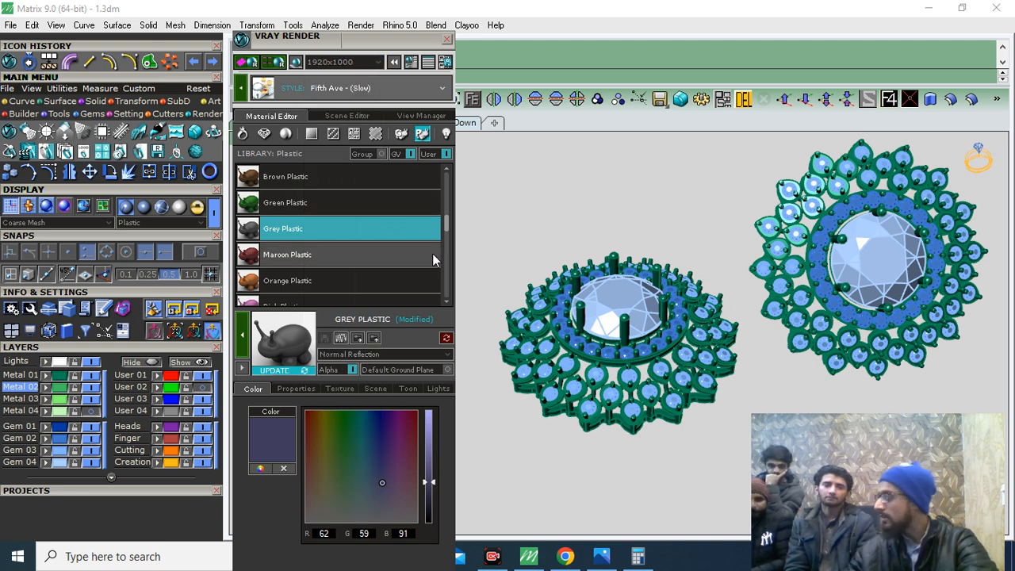
# Step: Choose the Classic - (Fast) render style, render both heads in the perspective view, and close the render and V-Ray settings
pyautogui.moveTo(329, 50); pyautogui.dragTo(95, 48)
pyautogui.moveTo(627, 282); pyautogui.dragTo(494, 337, button='right')
pyautogui.scroll(2, 484, 294)
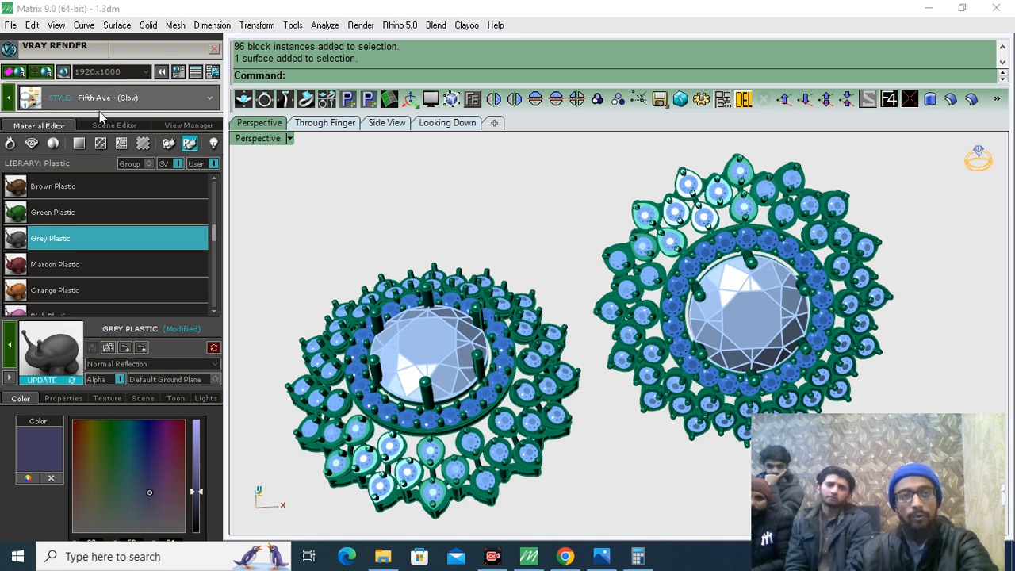
pyautogui.click(209, 99)
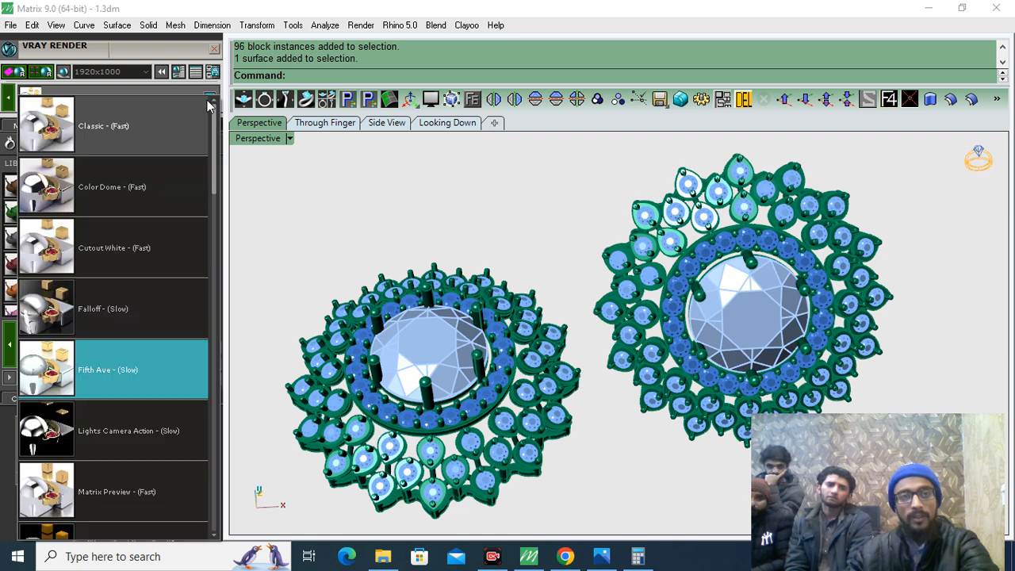
pyautogui.click(113, 127)
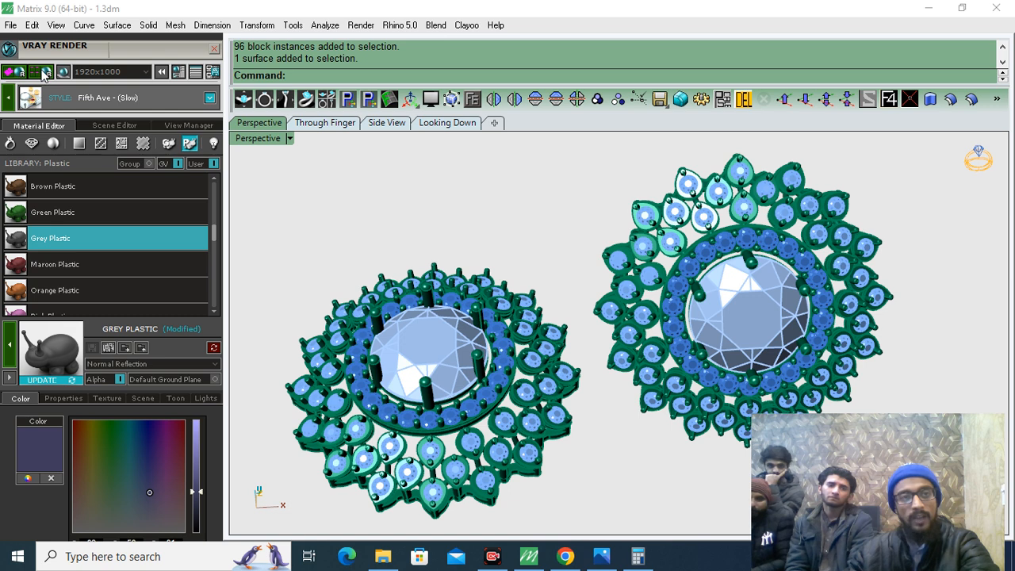
pyautogui.click(43, 76)
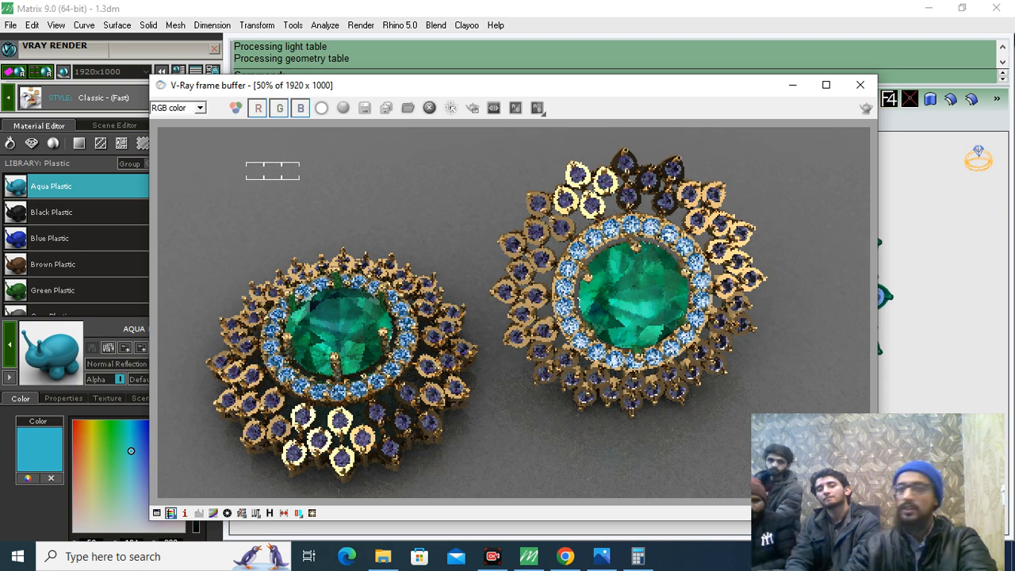
pyautogui.click(860, 85)
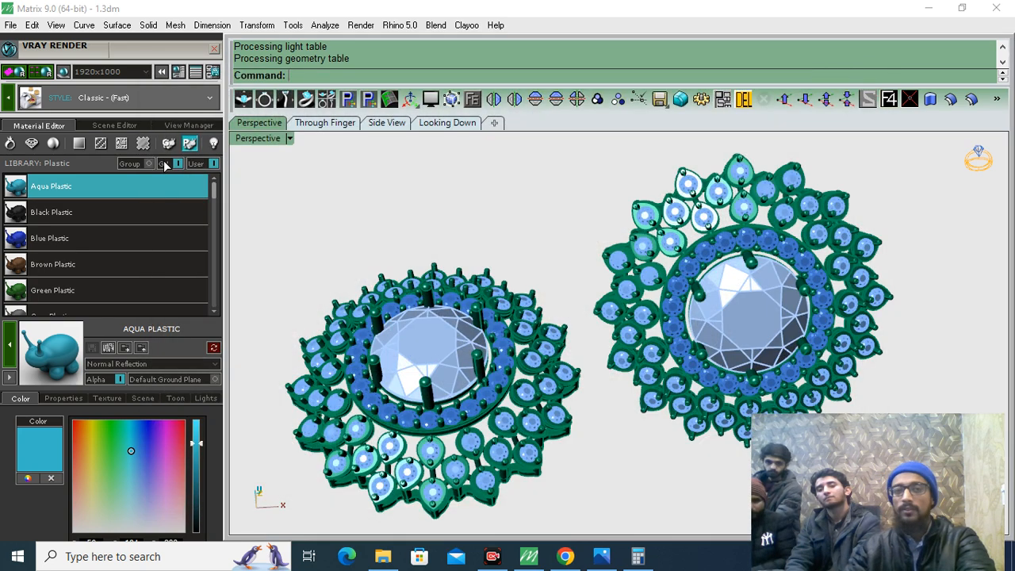
pyautogui.click(214, 49)
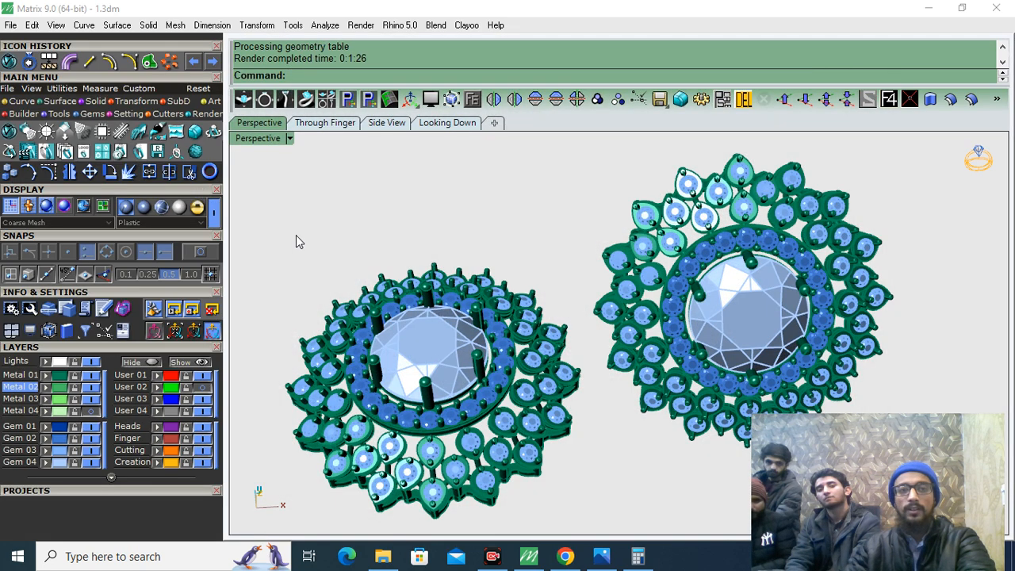
# Step: Delete the ground surface behind the heads and switch the viewport's display material to Machine
pyautogui.click(437, 220)
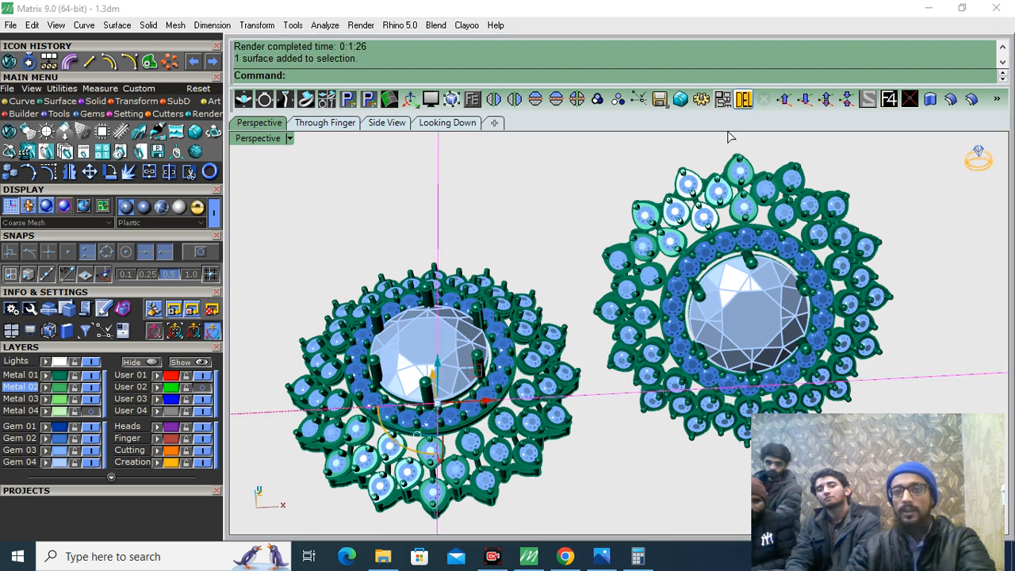
pyautogui.press('Delete')
pyautogui.moveTo(545, 265); pyautogui.dragTo(504, 413, button='right')
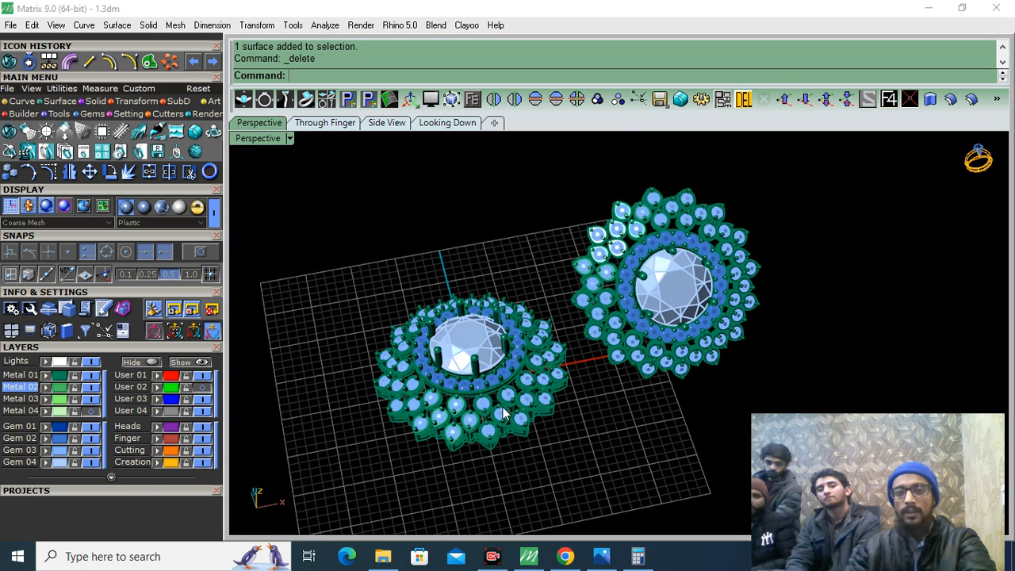
pyautogui.click(143, 207)
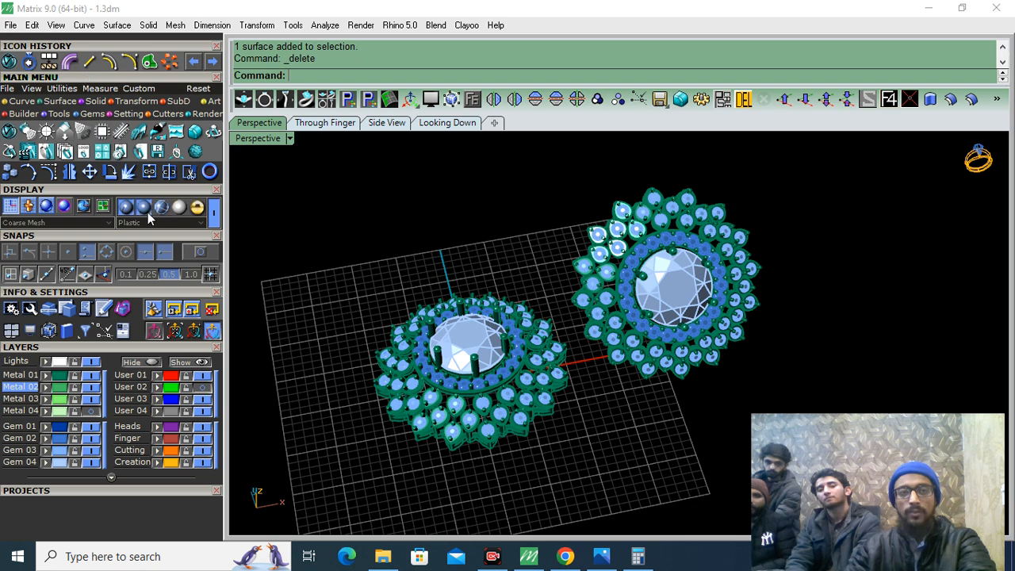
pyautogui.click(588, 7)
# Step: Select the tilted head, try to reposition it beside the flat head, and deselect it
pyautogui.keyDown('shift'); pyautogui.moveTo(616, 340); pyautogui.dragTo(602, 338, button='right'); pyautogui.keyUp('shift')
pyautogui.moveTo(536, 399); pyautogui.dragTo(620, 323, button='right')
pyautogui.click(634, 347)
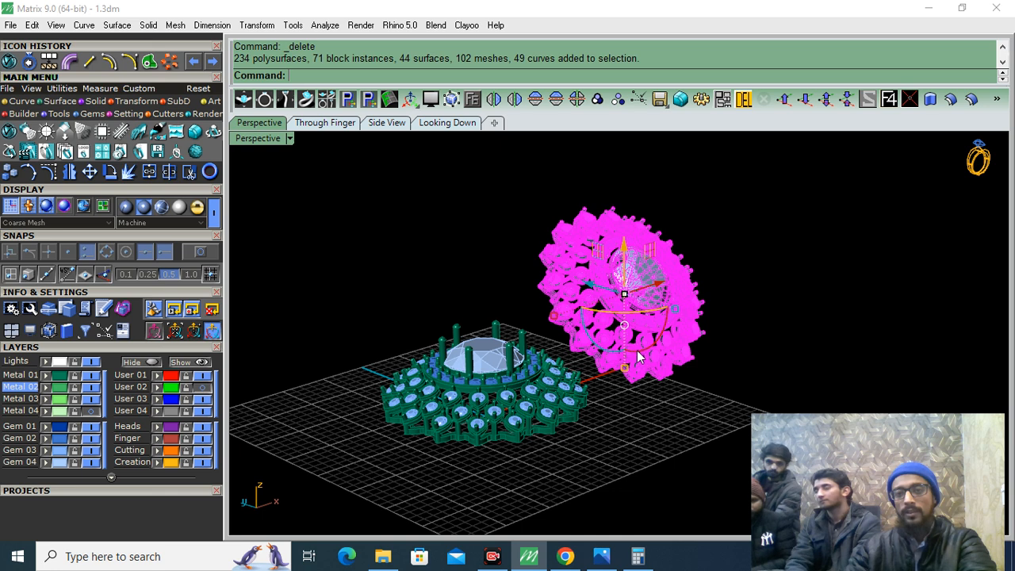
pyautogui.moveTo(644, 348); pyautogui.dragTo(821, 278)
pyautogui.click(644, 279)
pyautogui.moveTo(644, 279); pyautogui.dragTo(746, 255)
pyautogui.moveTo(754, 258); pyautogui.dragTo(538, 353, button='right')
pyautogui.scroll(2, 537, 351)
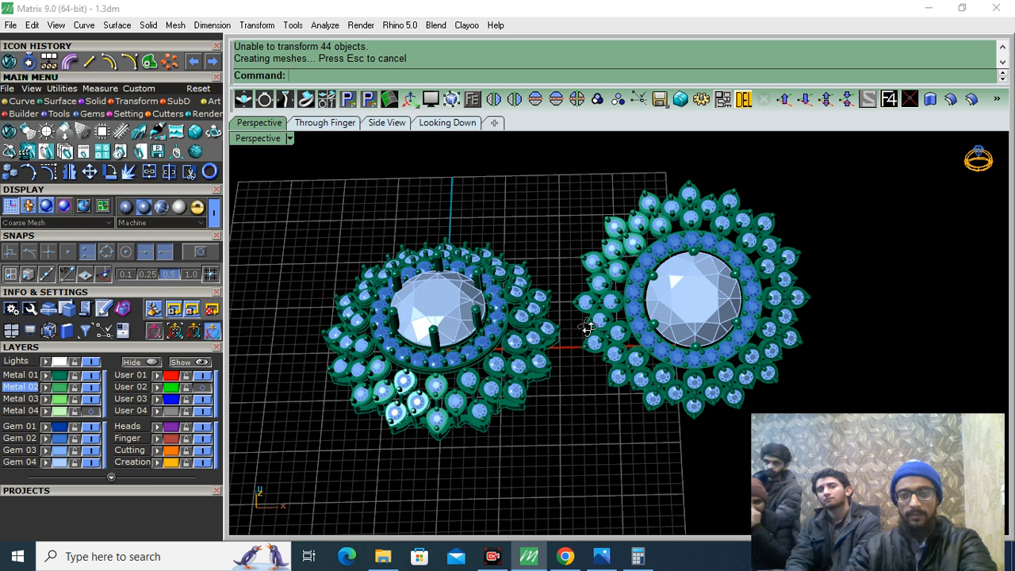
pyautogui.moveTo(585, 325); pyautogui.dragTo(595, 339, button='right')
pyautogui.press('Escape')
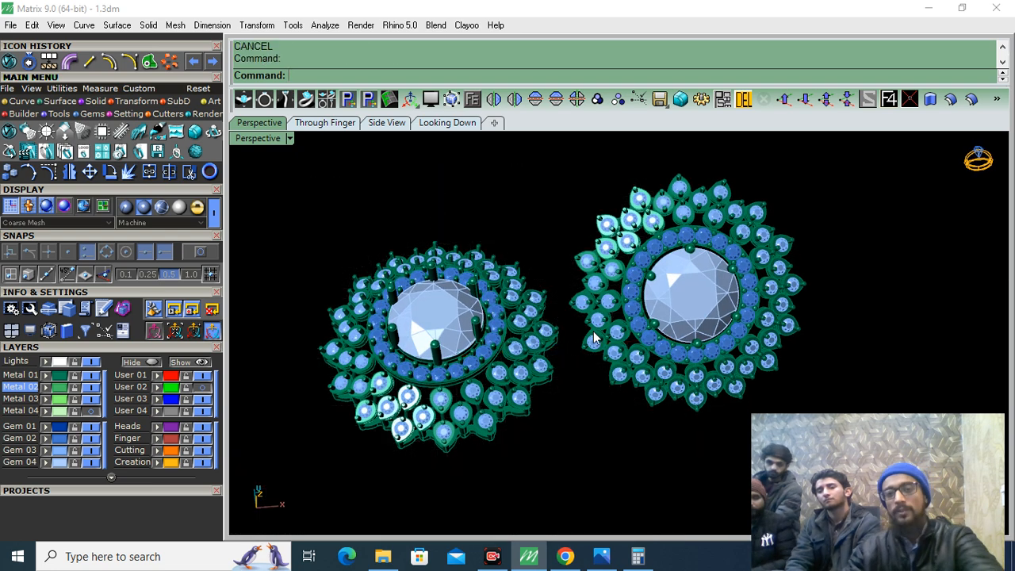
pyautogui.keyDown('shift'); pyautogui.moveTo(592, 303); pyautogui.dragTo(602, 300, button='right'); pyautogui.keyUp('shift')
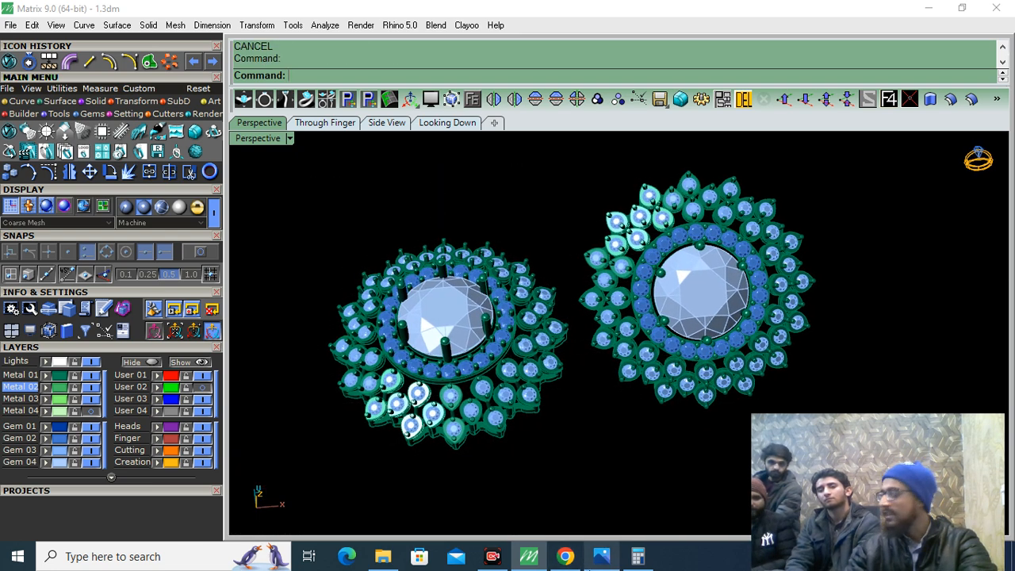
# Step: Open the document properties and examine the Rhino Options pages for Alerter, Aliases and Context Menu
pyautogui.click(10, 27)
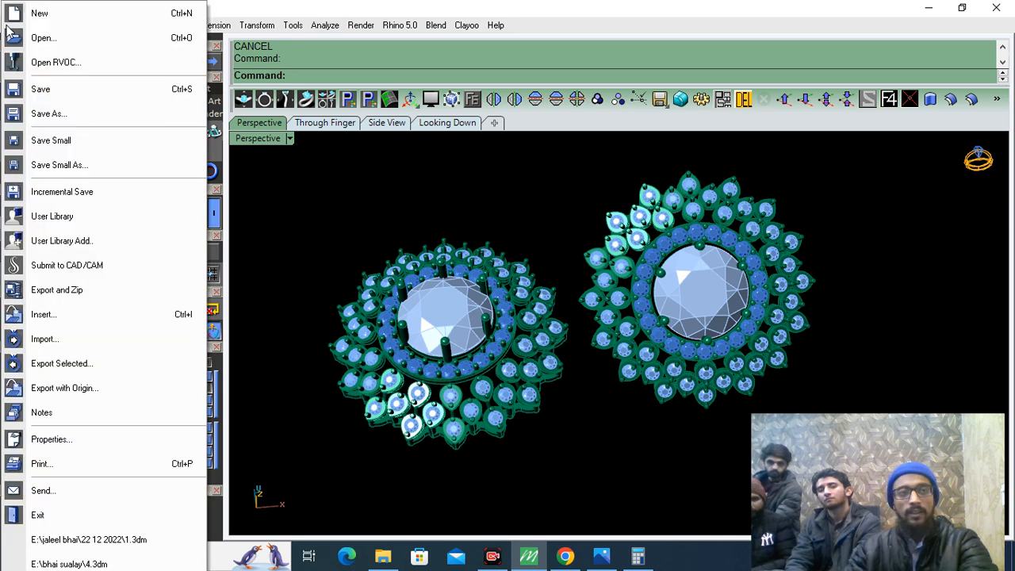
pyautogui.click(61, 438)
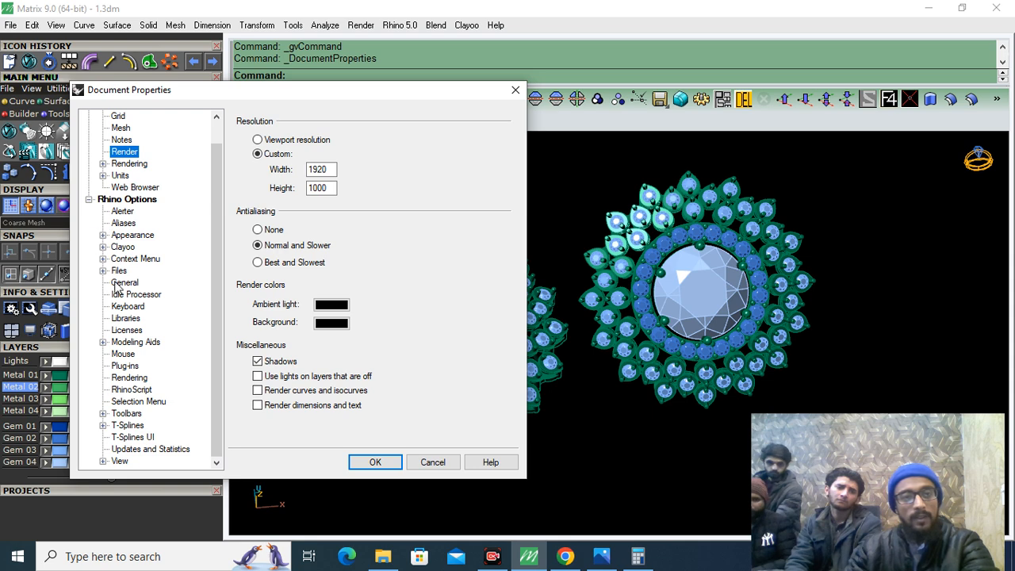
pyautogui.click(103, 236)
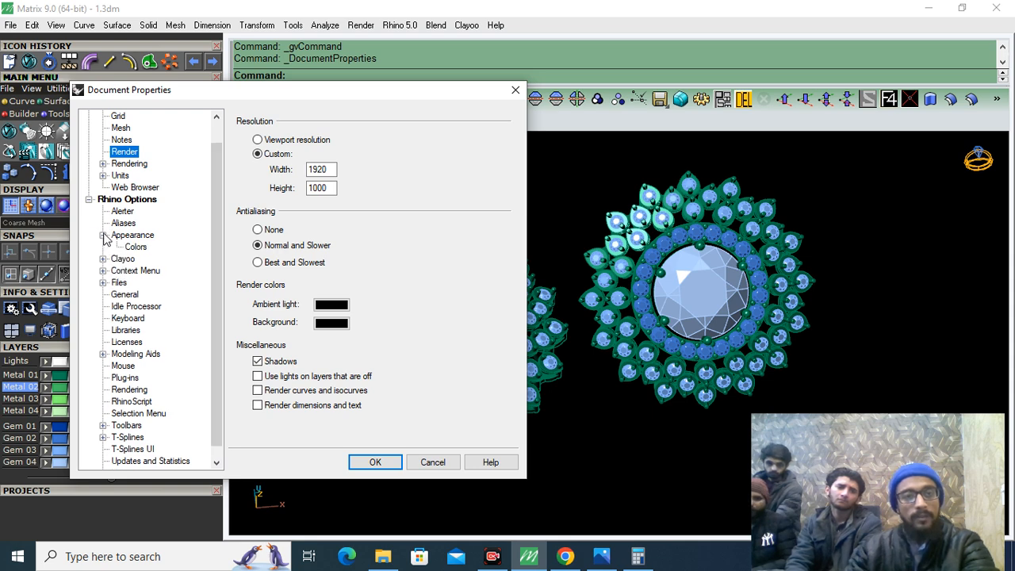
pyautogui.click(103, 235)
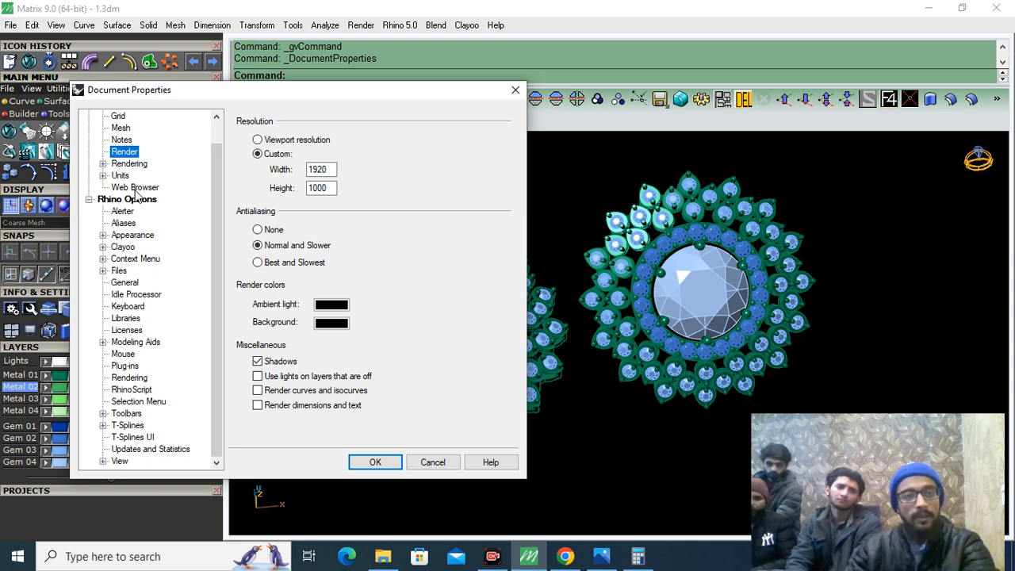
pyautogui.click(122, 213)
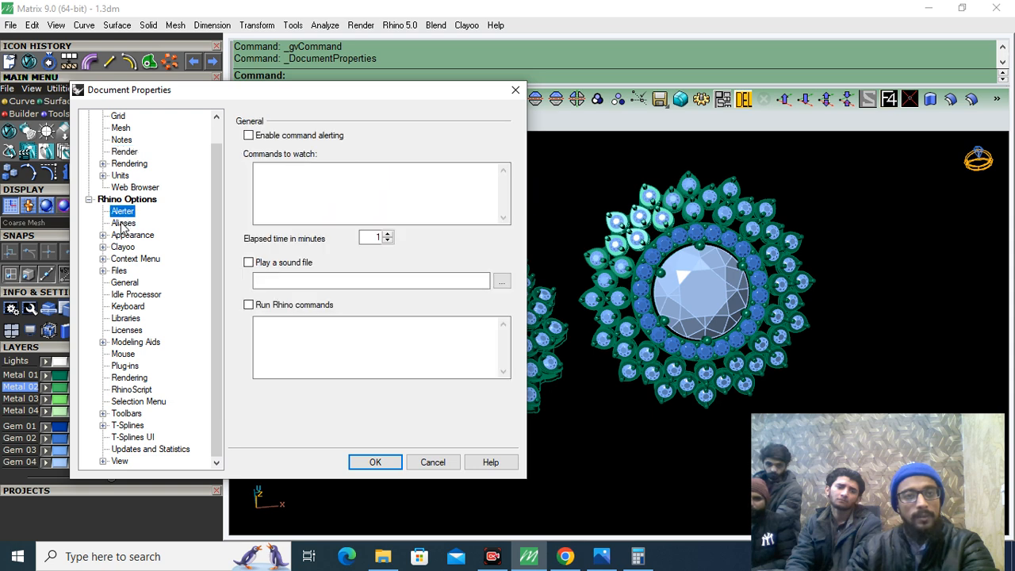
pyautogui.click(115, 224)
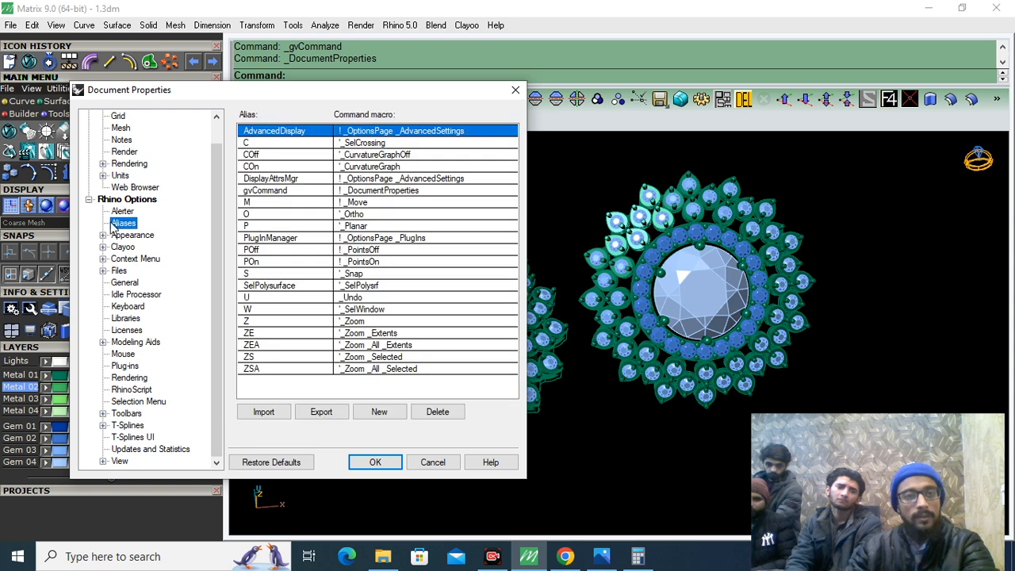
pyautogui.click(103, 270)
pyautogui.click(103, 271)
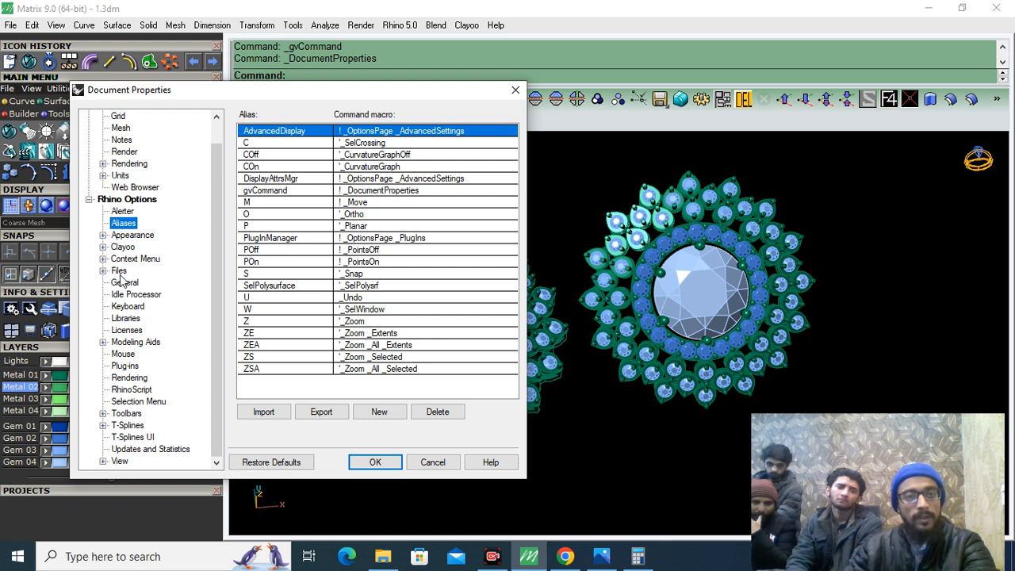
pyautogui.click(128, 260)
pyautogui.click(103, 259)
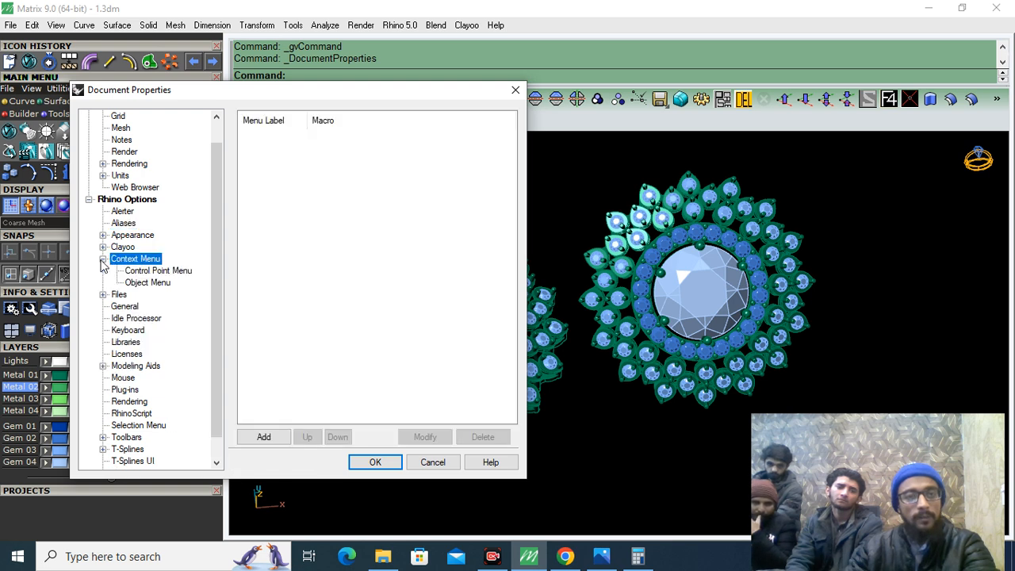
pyautogui.click(103, 259)
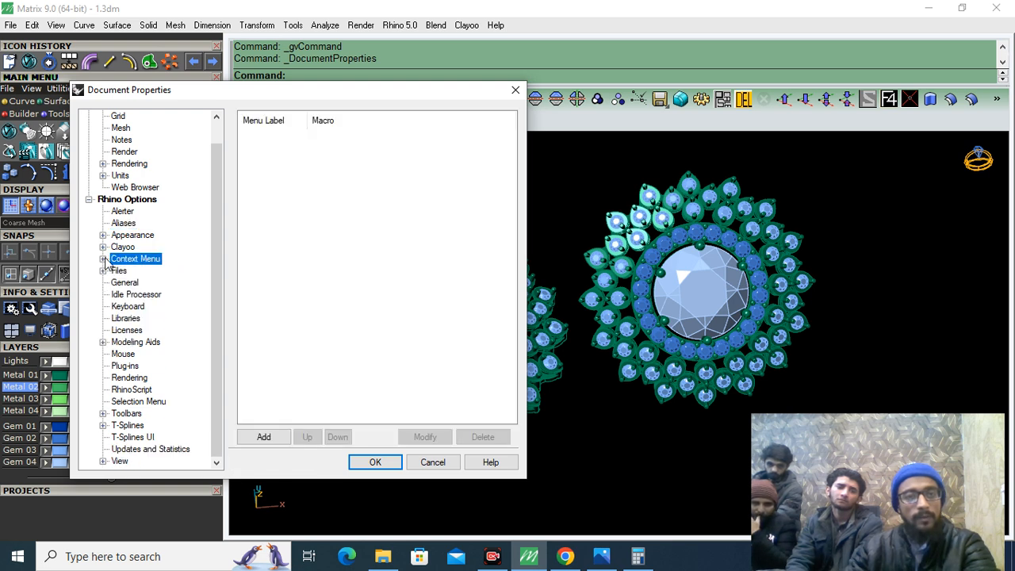
# Step: Set the viewport's X-axis line colour to purple (hue 261, saturation 255, value 180) and check the axis in the perspective view
pyautogui.click(103, 236)
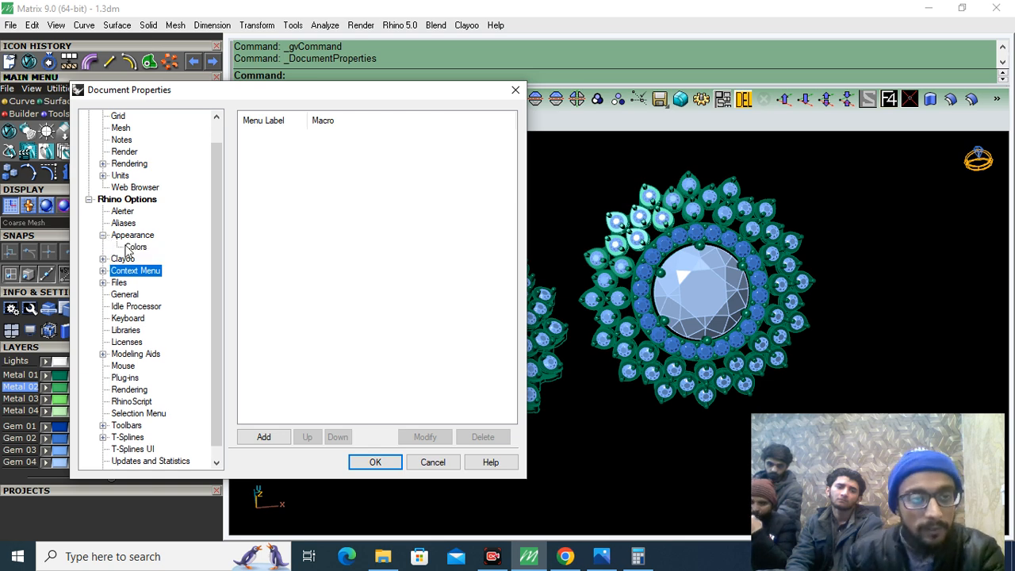
pyautogui.click(135, 248)
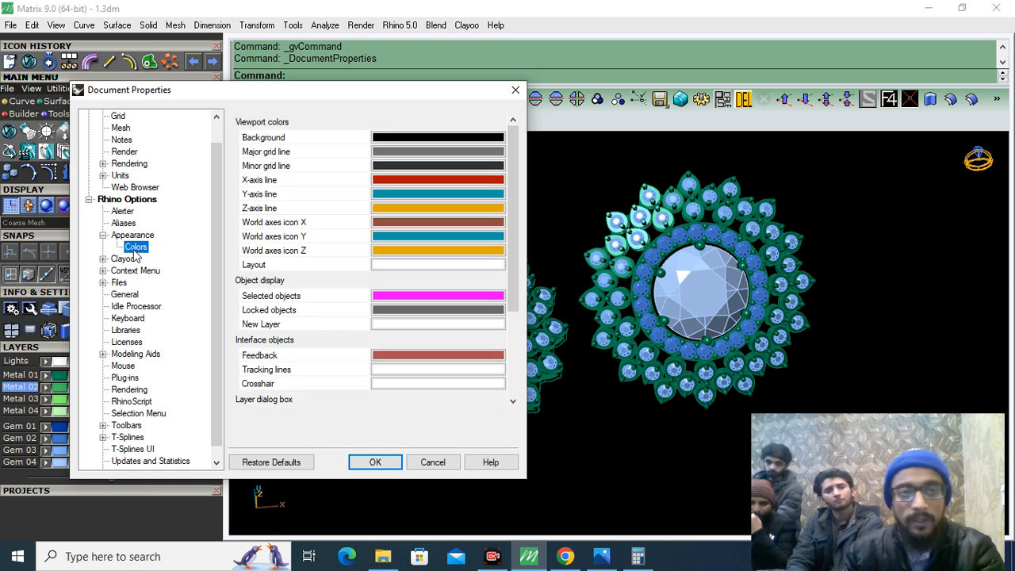
pyautogui.click(413, 180)
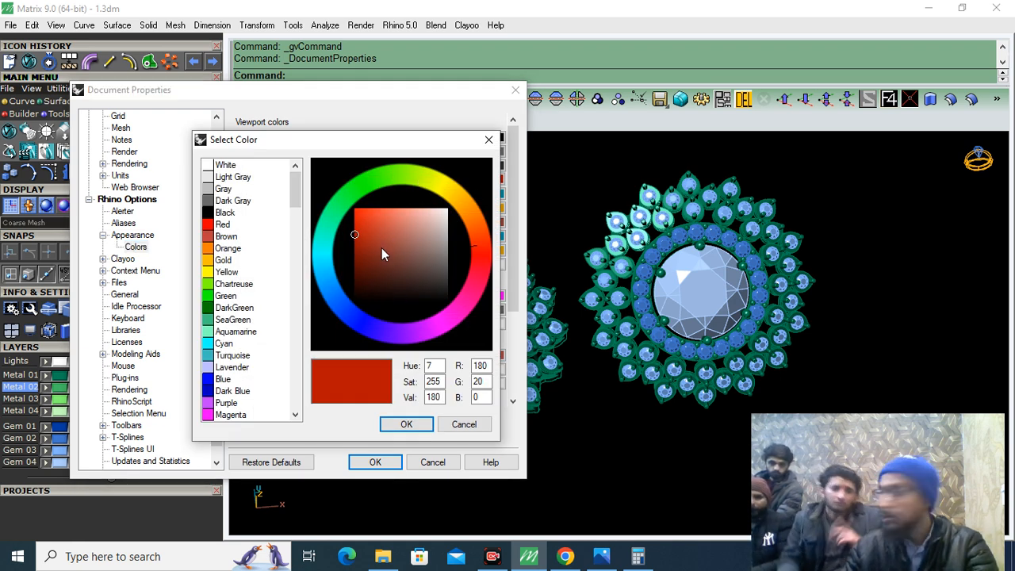
pyautogui.click(390, 335)
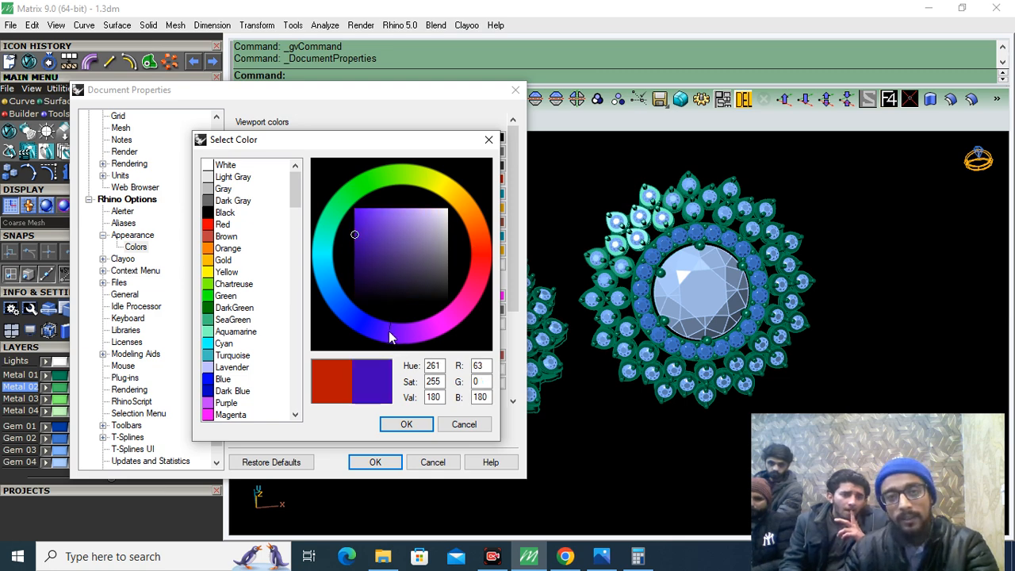
pyautogui.click(406, 425)
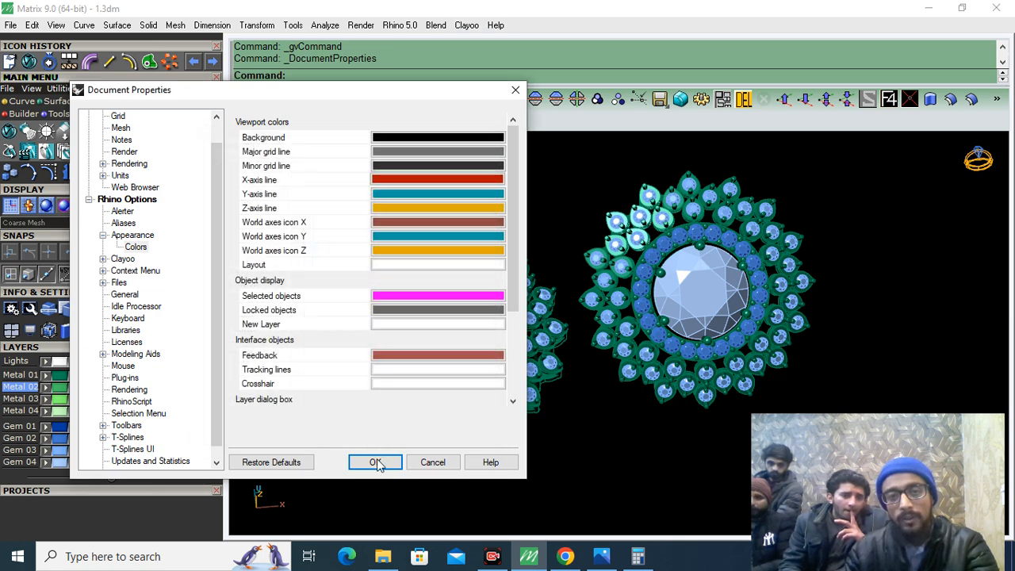
pyautogui.click(375, 461)
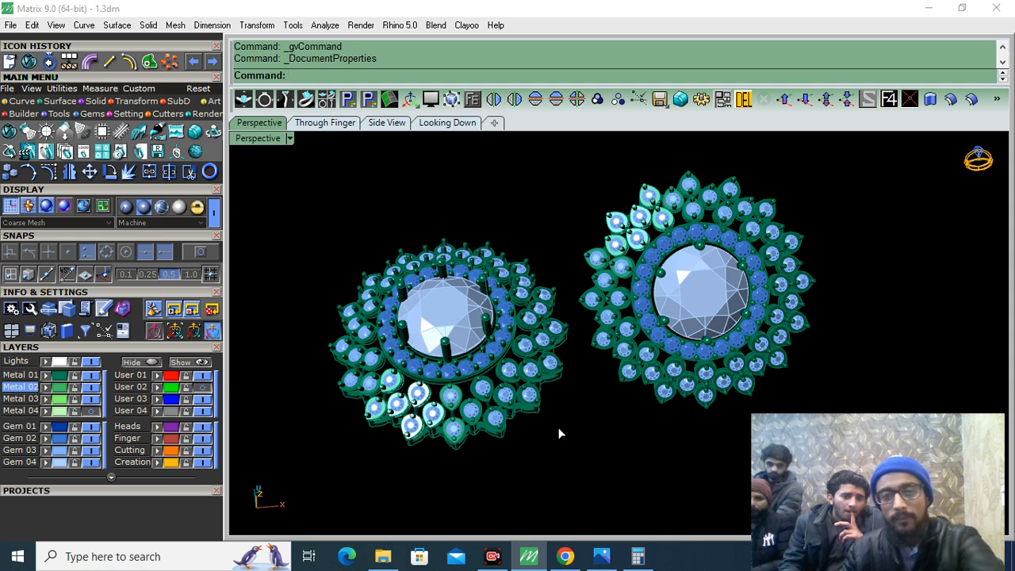
pyautogui.press('Escape')
pyautogui.moveTo(578, 381); pyautogui.dragTo(591, 350, button='right')
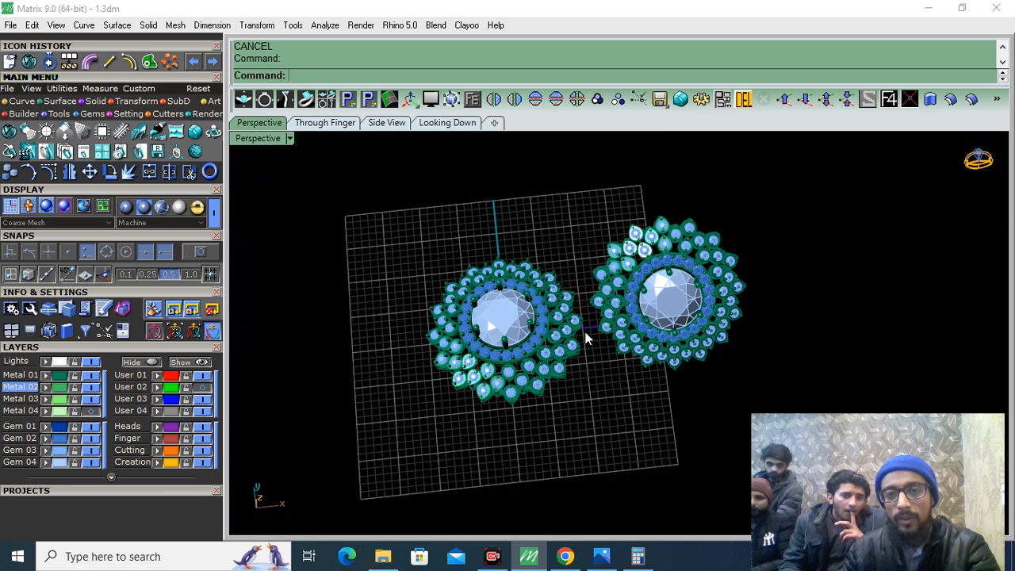
pyautogui.scroll(5, 586, 339)
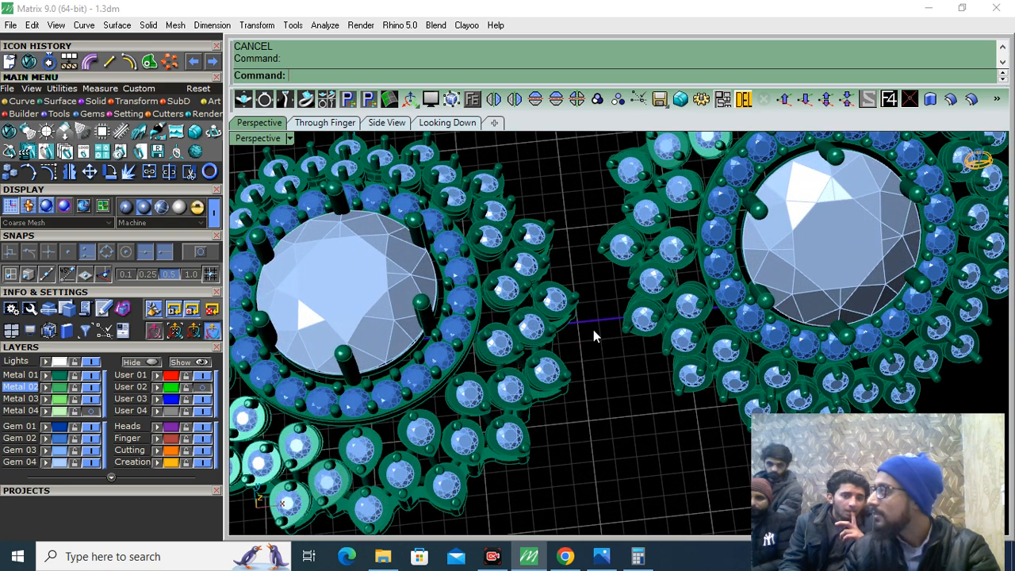
# Step: In the Looking Down view, set the viewport background colour to dark purple with hue 252, saturation 132 and value 38
pyautogui.click(449, 122)
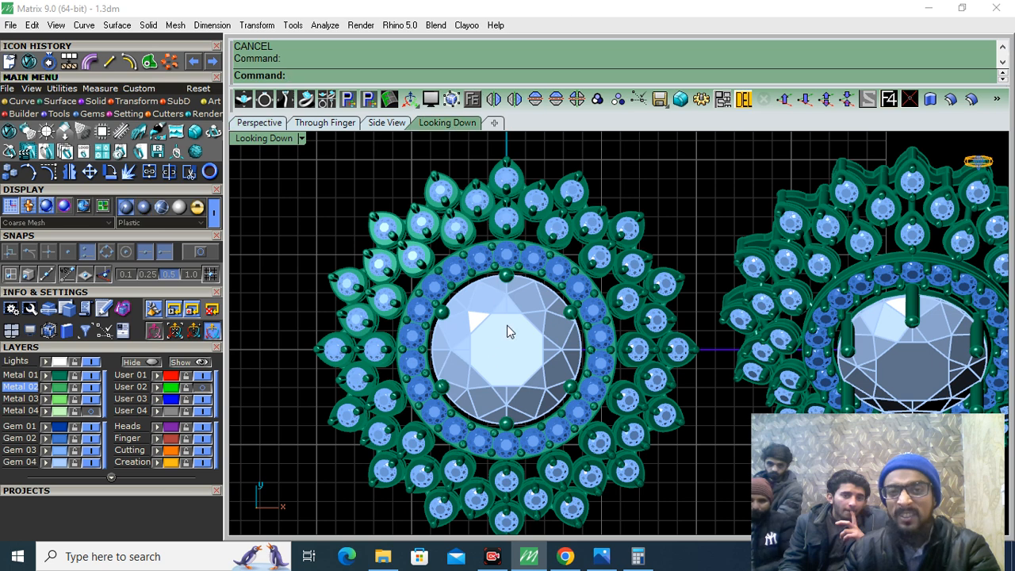
pyautogui.scroll(-5, 509, 331)
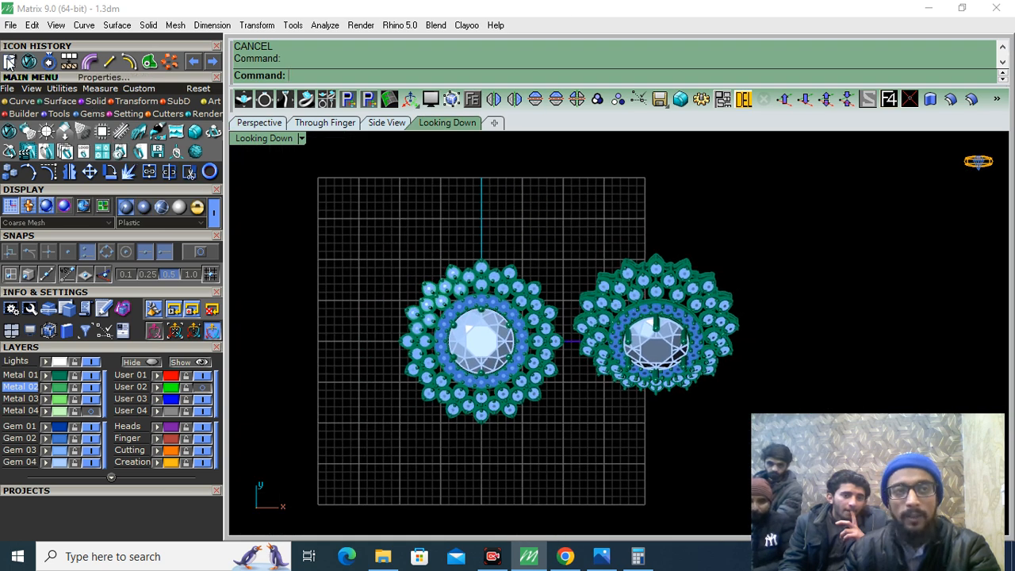
pyautogui.click(9, 62)
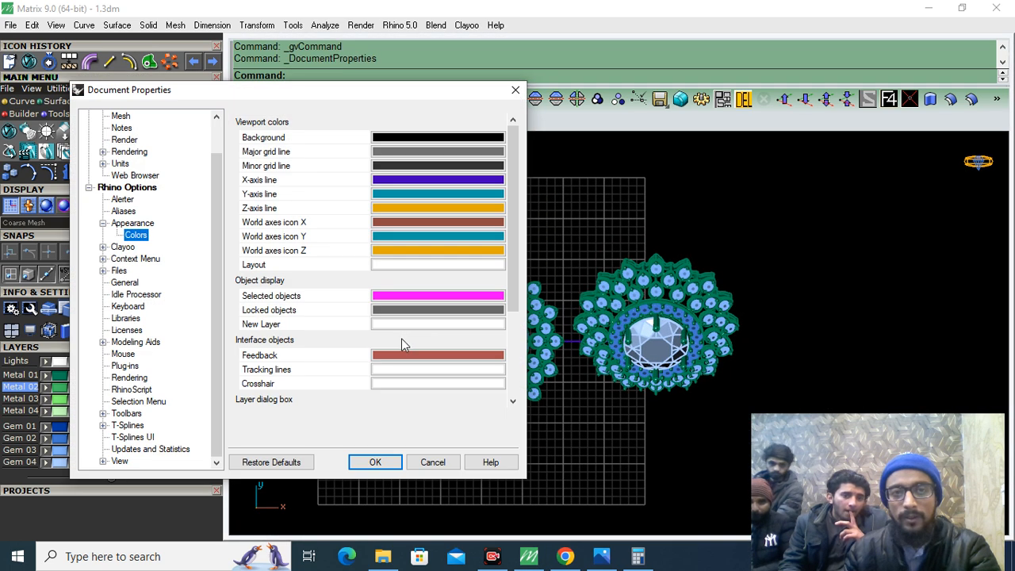
pyautogui.click(558, 7)
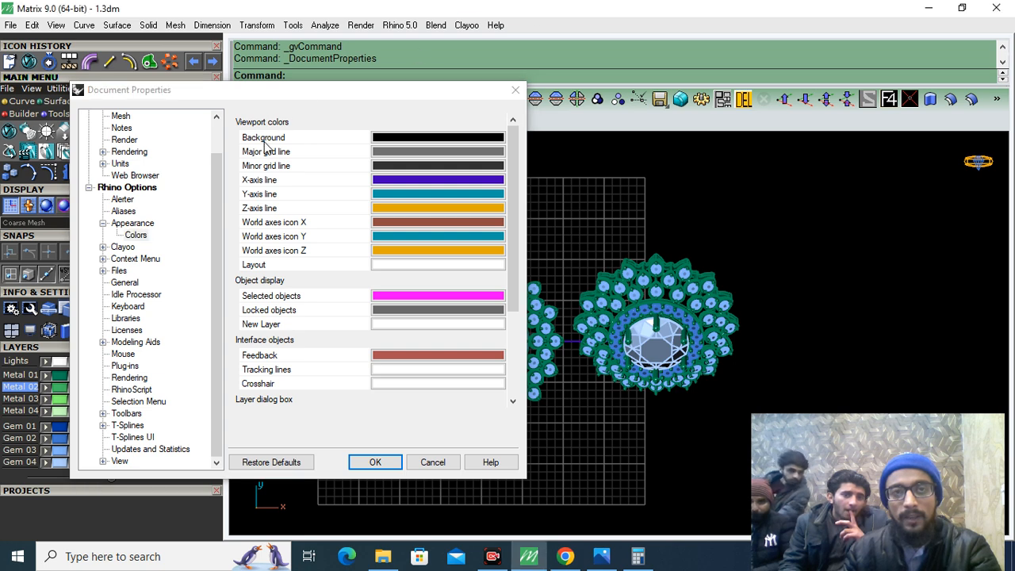
pyautogui.click(396, 138)
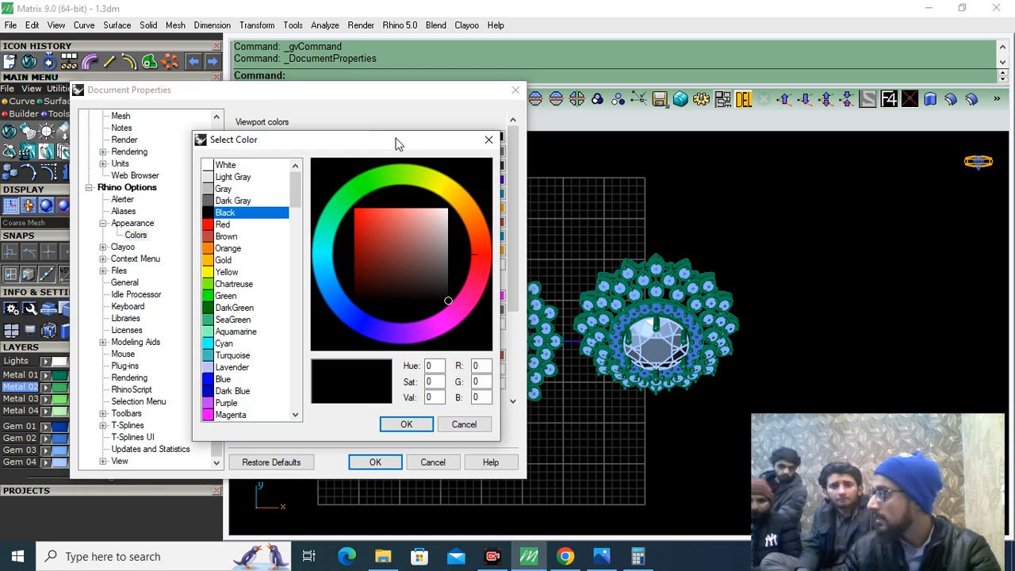
pyautogui.click(371, 328)
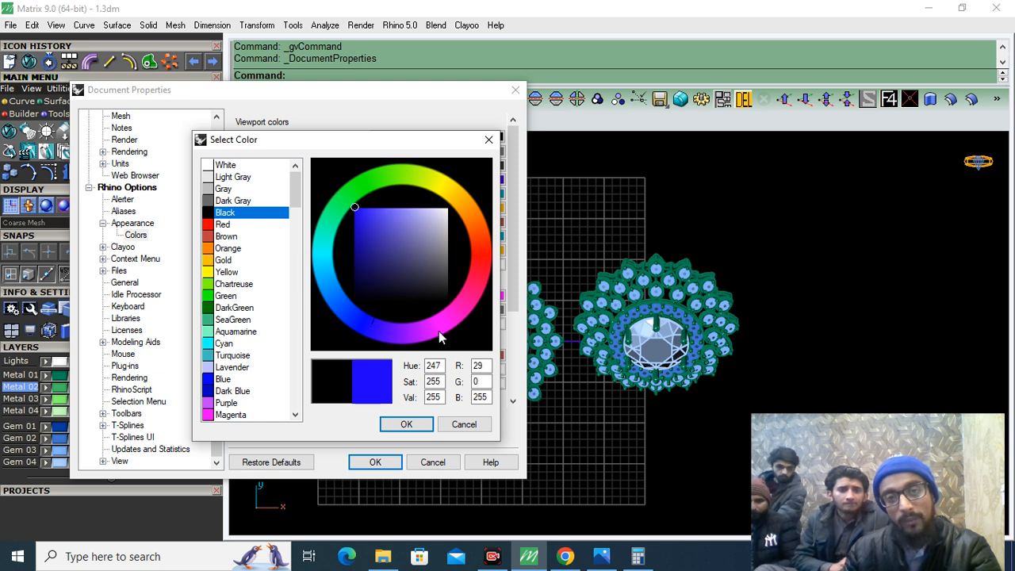
pyautogui.click(353, 317)
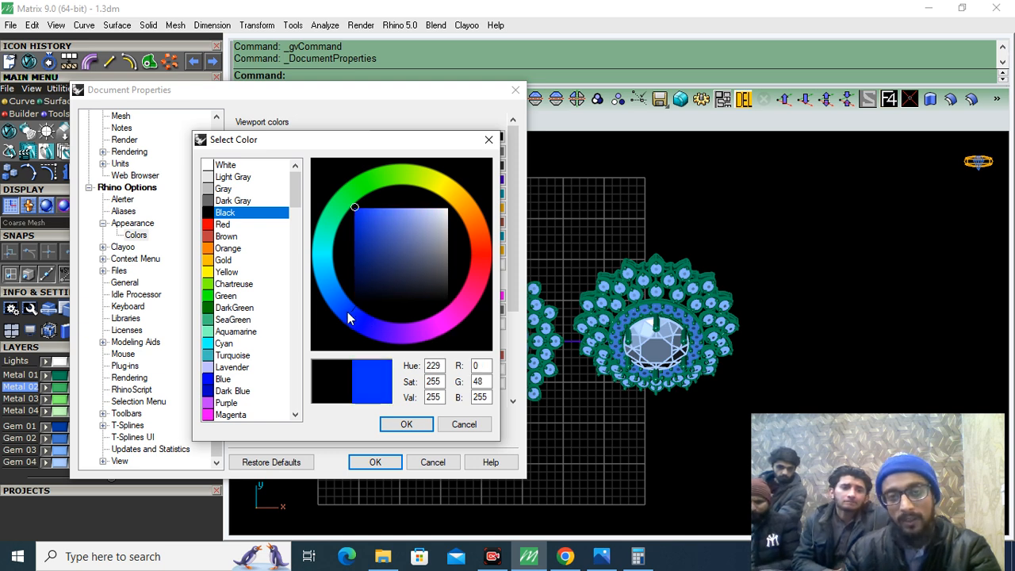
pyautogui.click(339, 309)
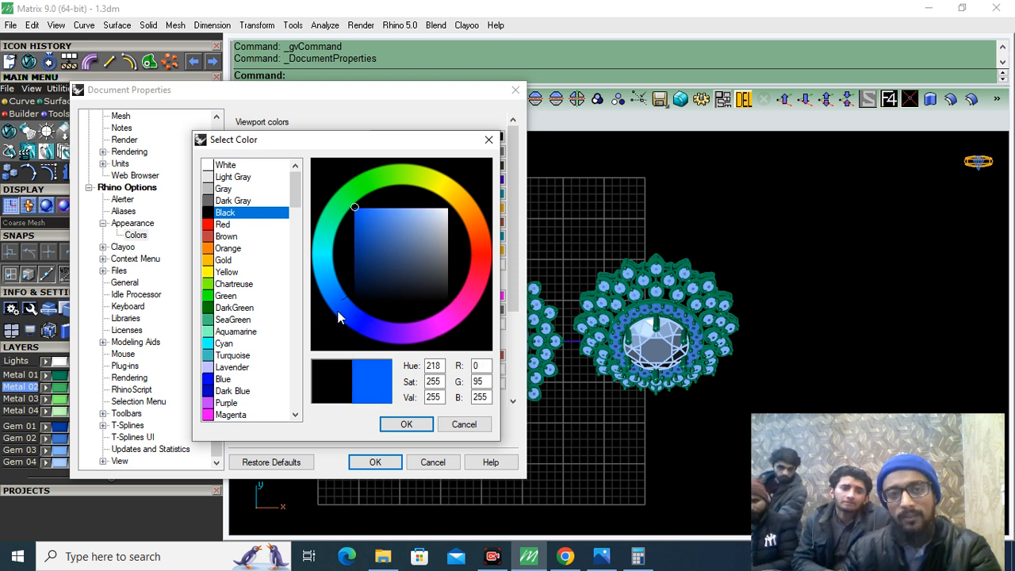
pyautogui.click(331, 294)
pyautogui.click(378, 340)
pyautogui.click(389, 291)
pyautogui.click(399, 287)
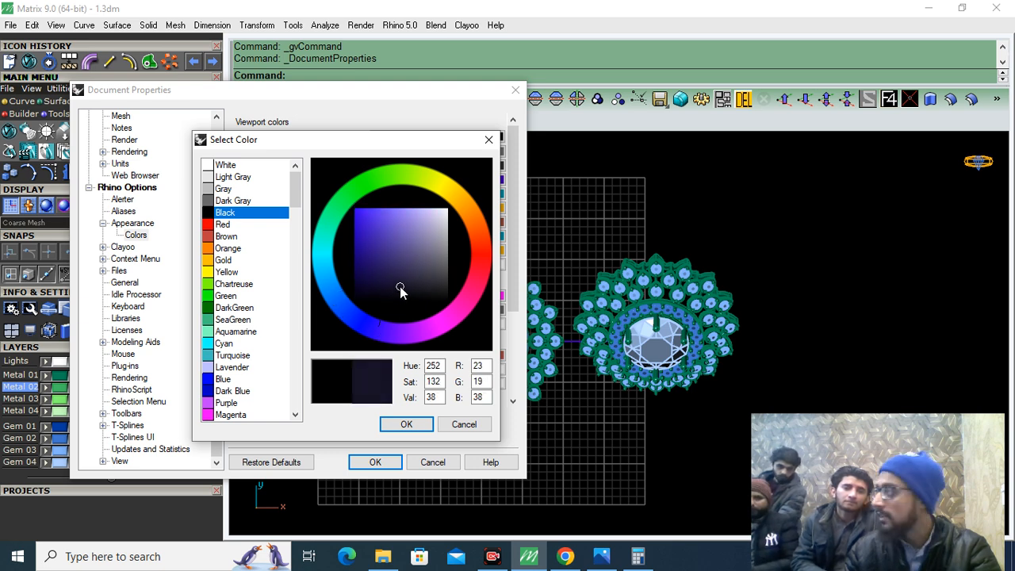
pyautogui.click(406, 424)
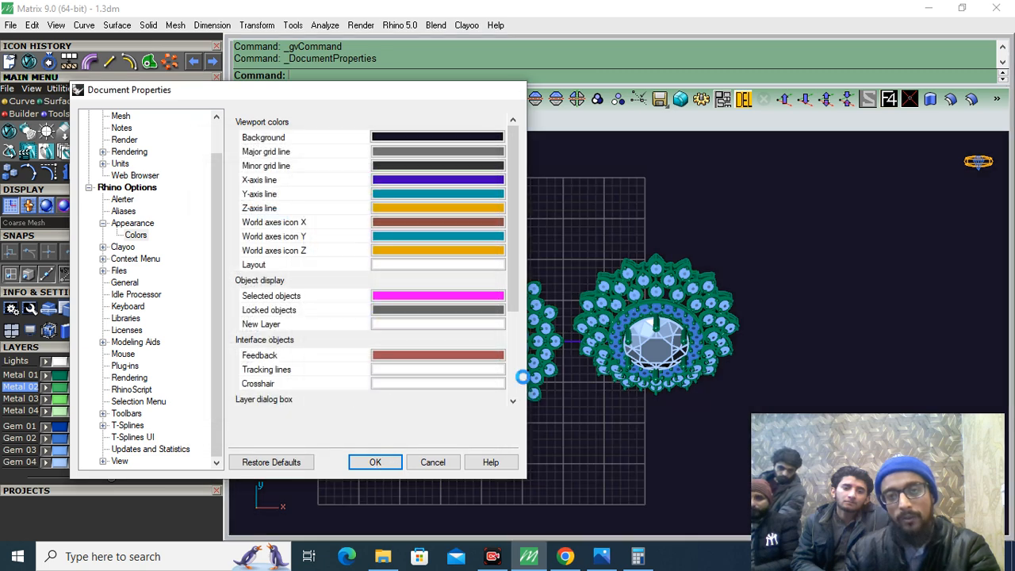
pyautogui.press('Return')
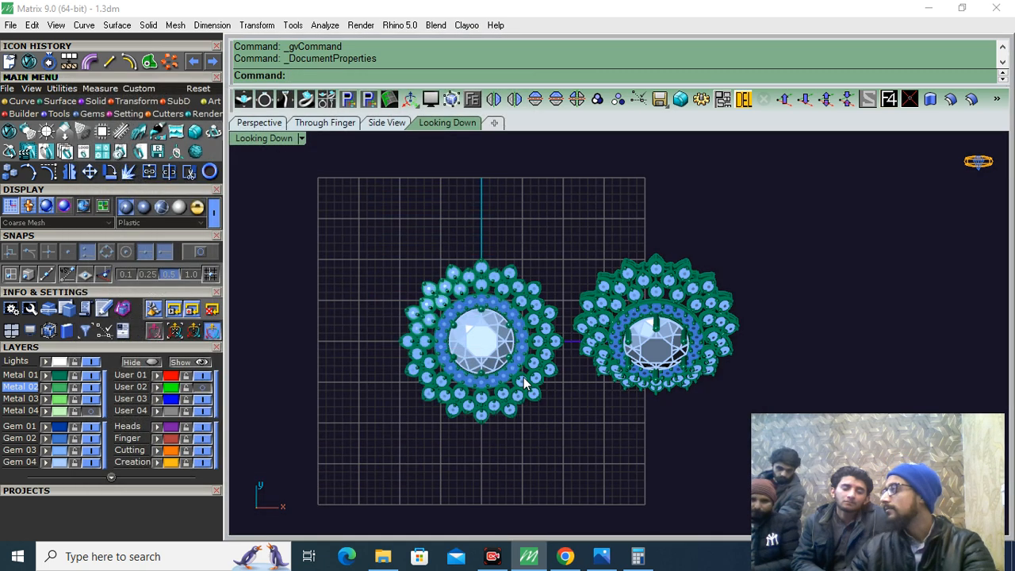
# Step: Examine both heads in the perspective view, trying the Simple Shade display before returning to a layer-coloured one
pyautogui.moveTo(525, 380); pyautogui.dragTo(523, 412, button='right')
pyautogui.click(259, 123)
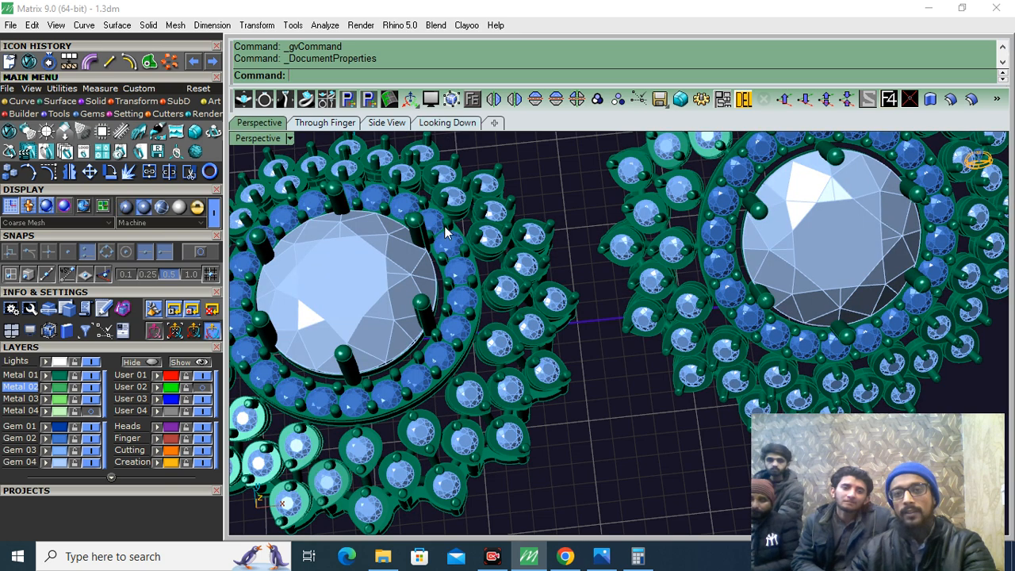
pyautogui.scroll(-9, 609, 325)
pyautogui.moveTo(587, 357); pyautogui.dragTo(614, 345, button='right')
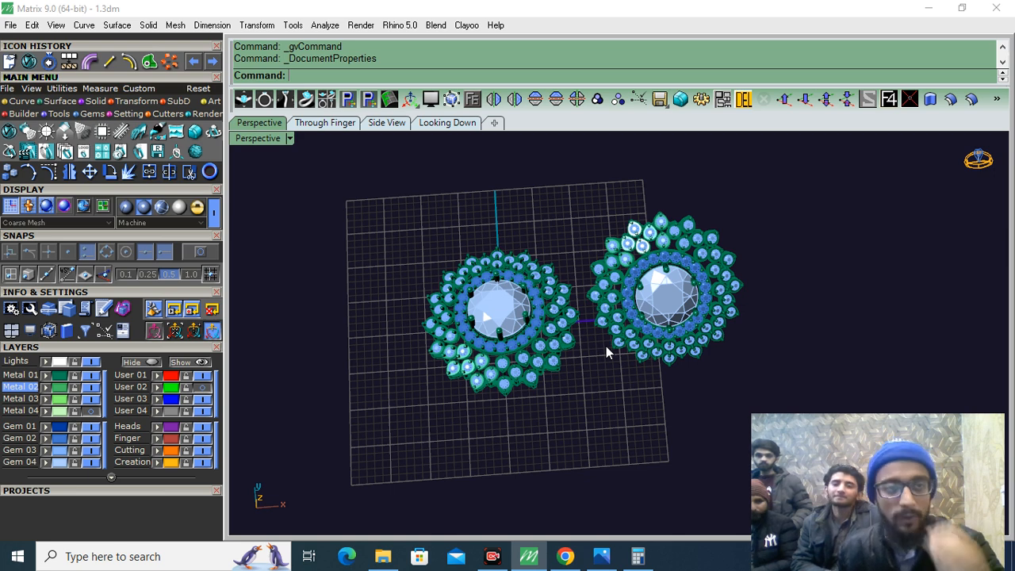
pyautogui.click(179, 208)
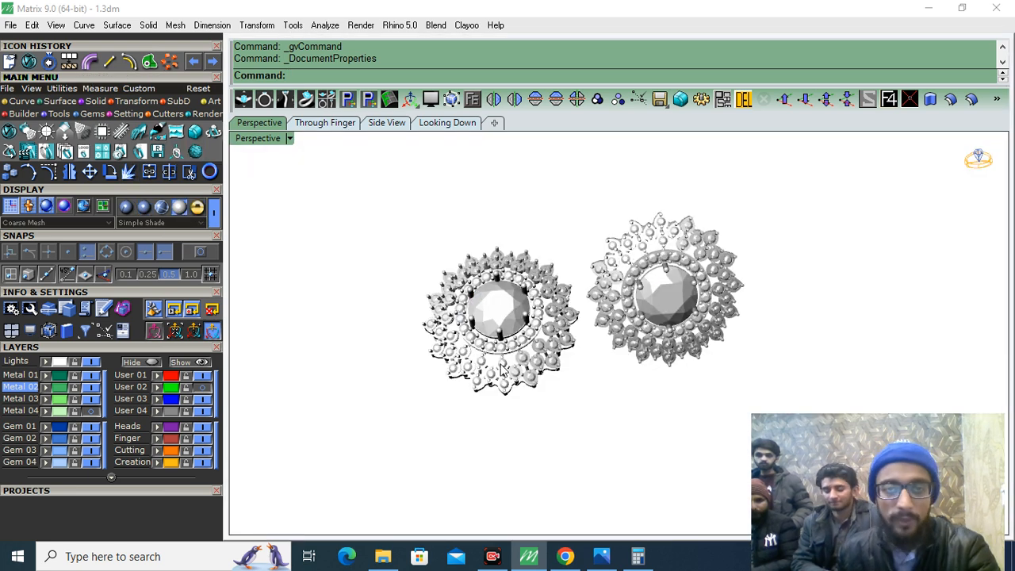
pyautogui.scroll(2, 623, 279)
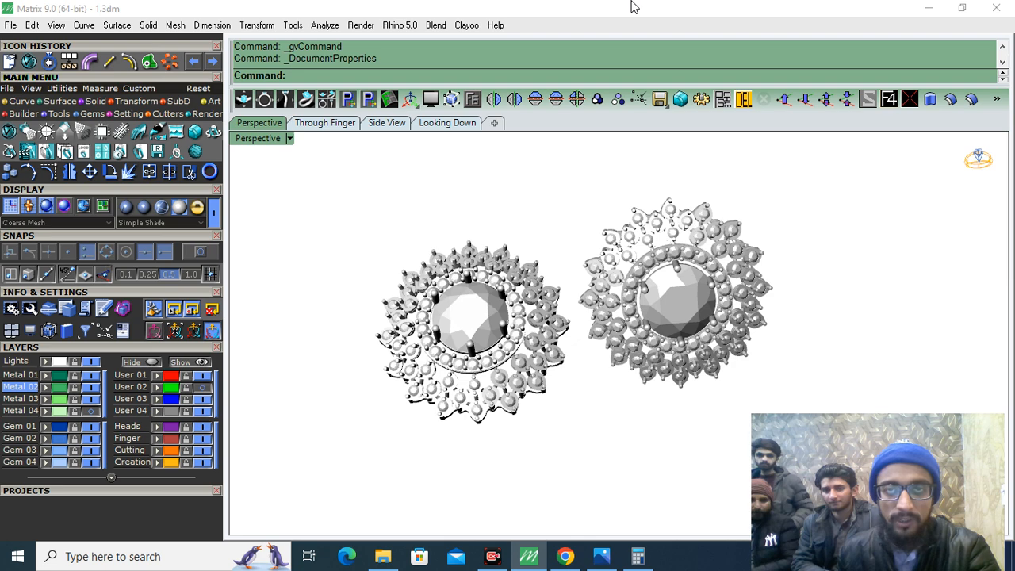
pyautogui.click(124, 208)
pyautogui.keyDown('shift'); pyautogui.moveTo(561, 316); pyautogui.dragTo(539, 294, button='right'); pyautogui.keyUp('shift')
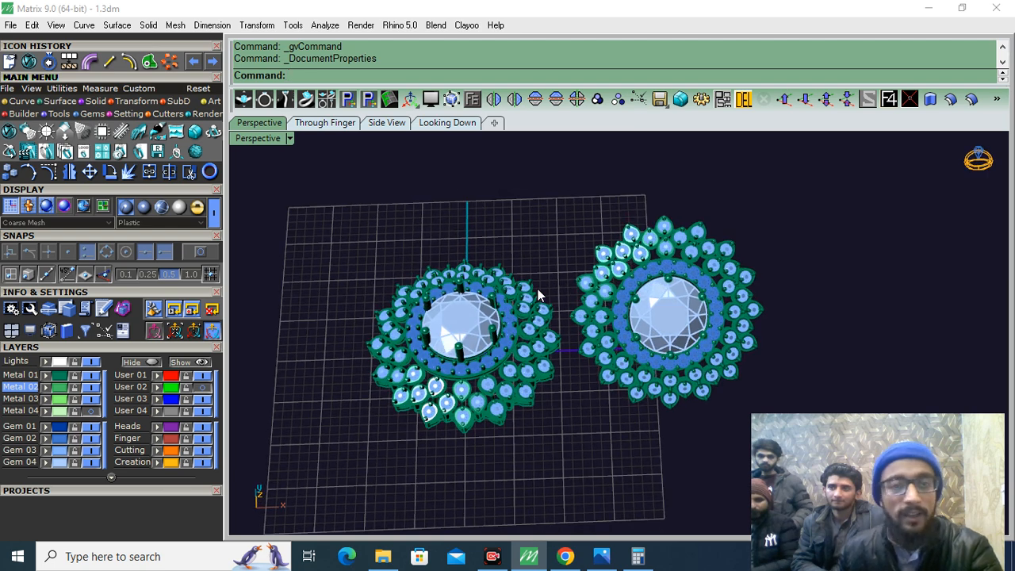